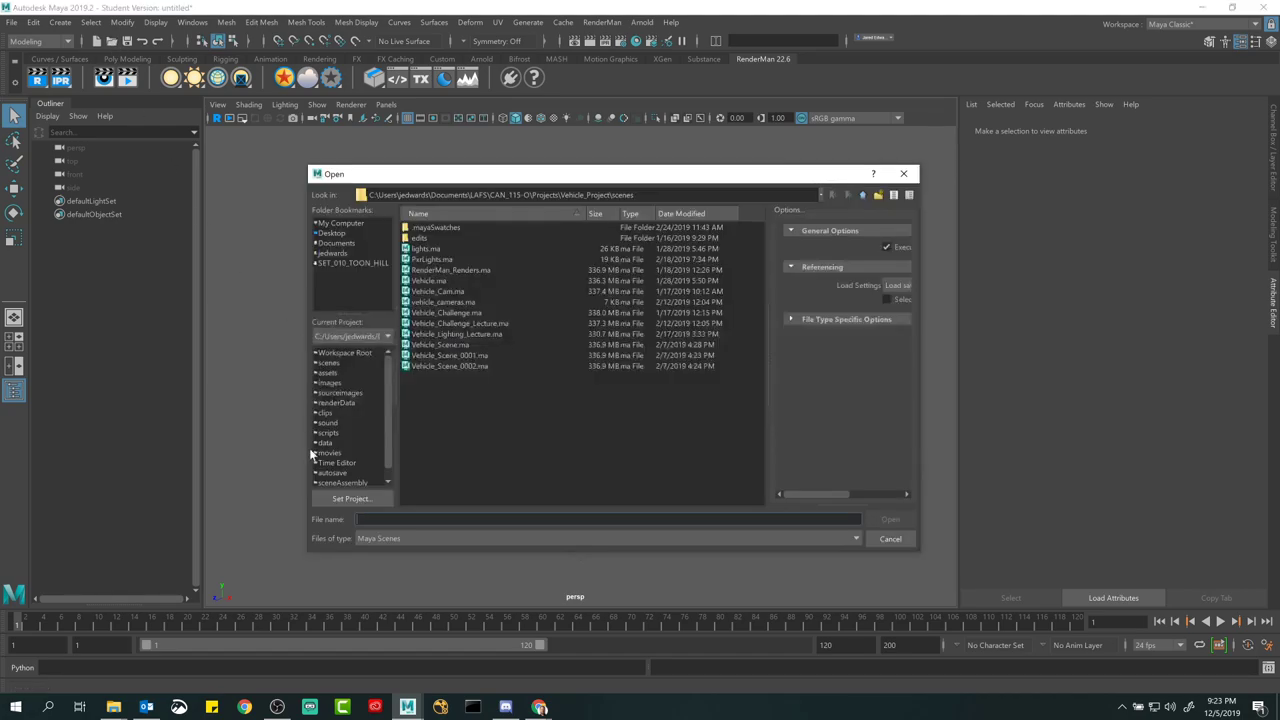
Step: Set the Maya project to Environment_Project in Documents\LAFS\CAN_120-O\Projects
click(334, 498)
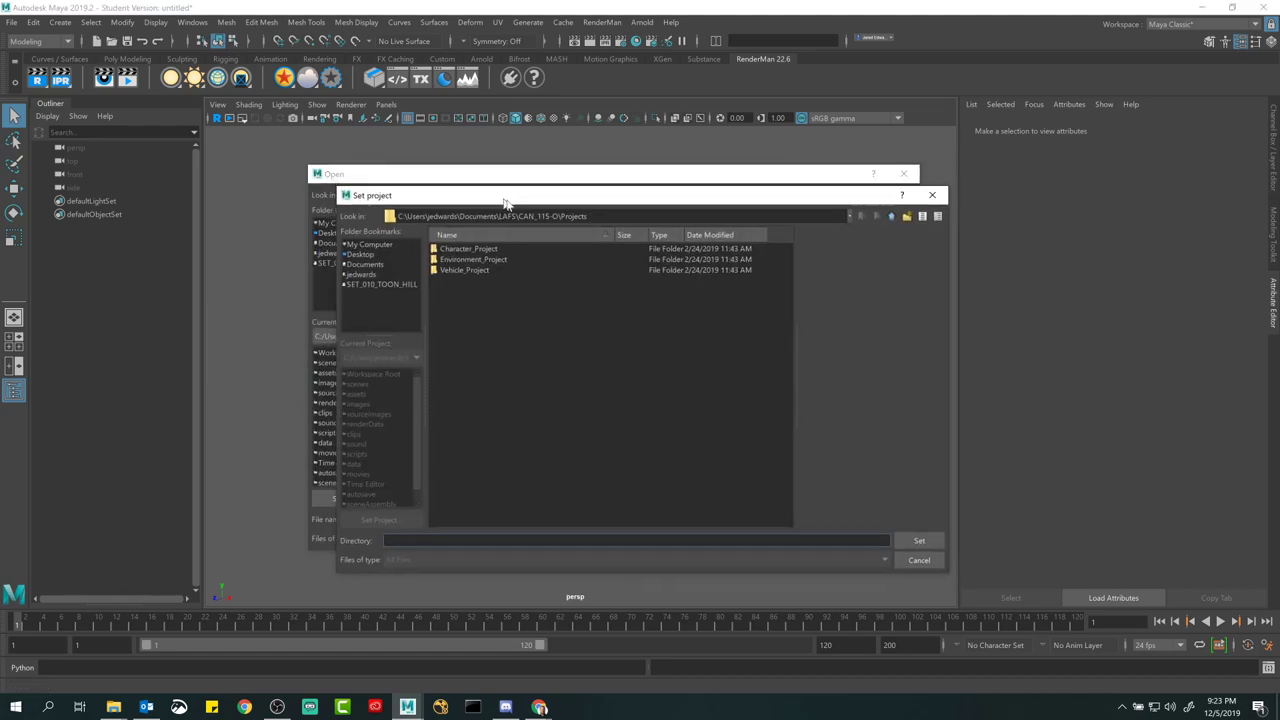
click(416, 284)
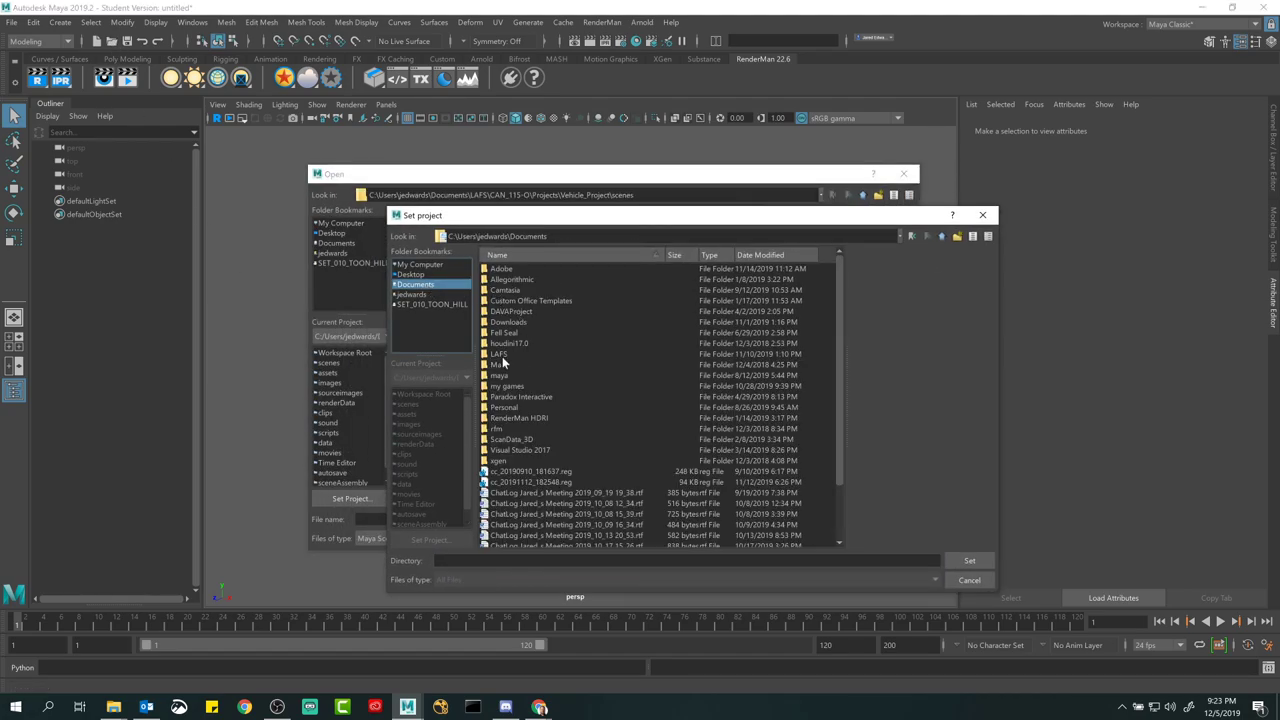
double_click(500, 355)
double_click(511, 301)
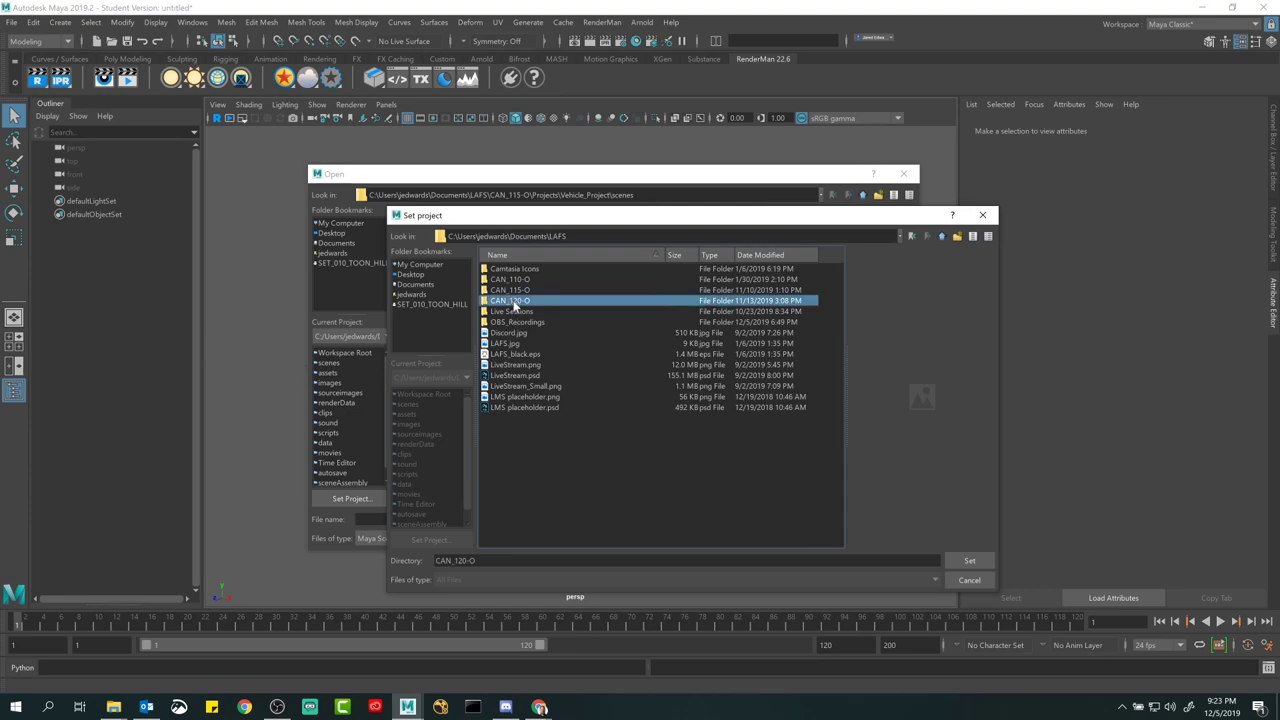
double_click(505, 418)
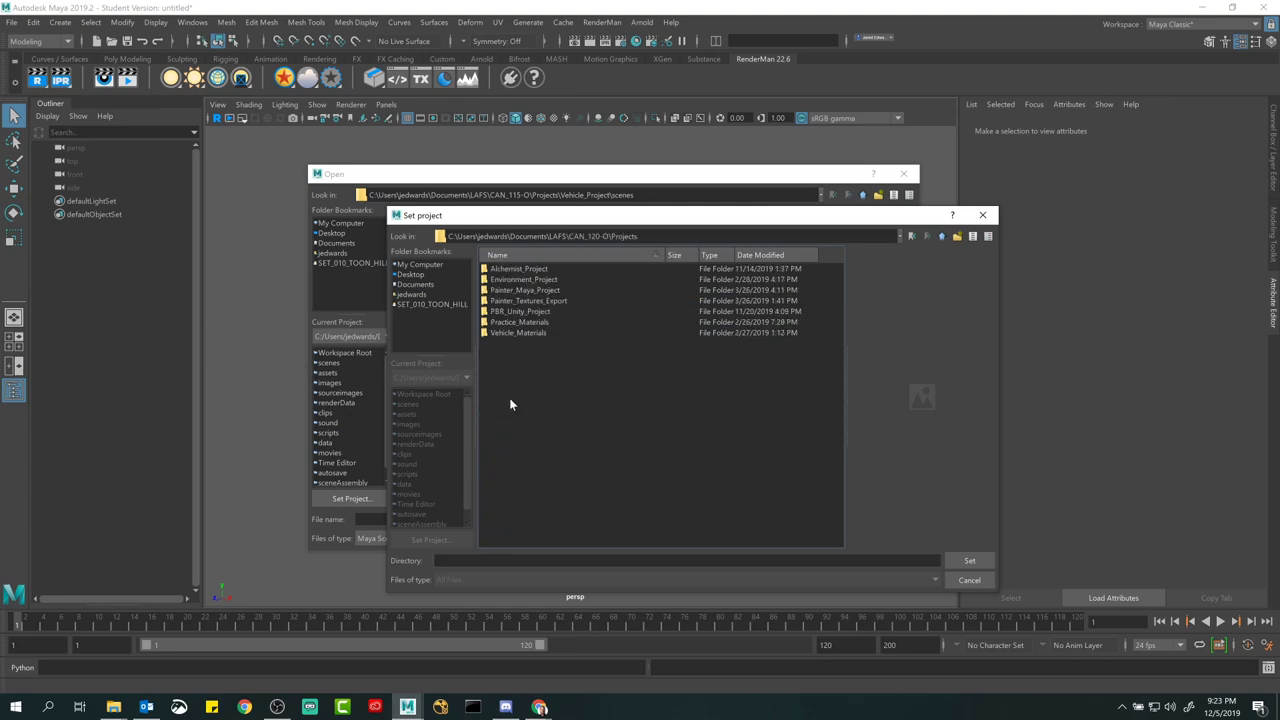
click(517, 282)
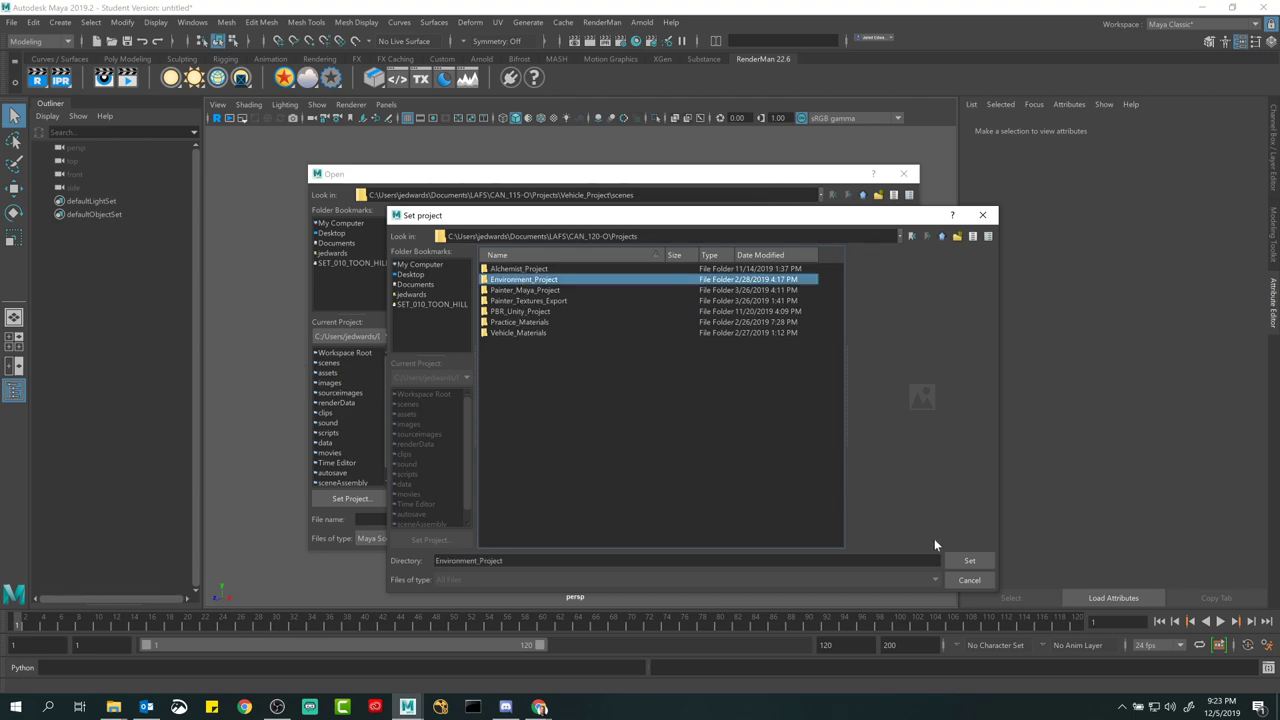
click(969, 560)
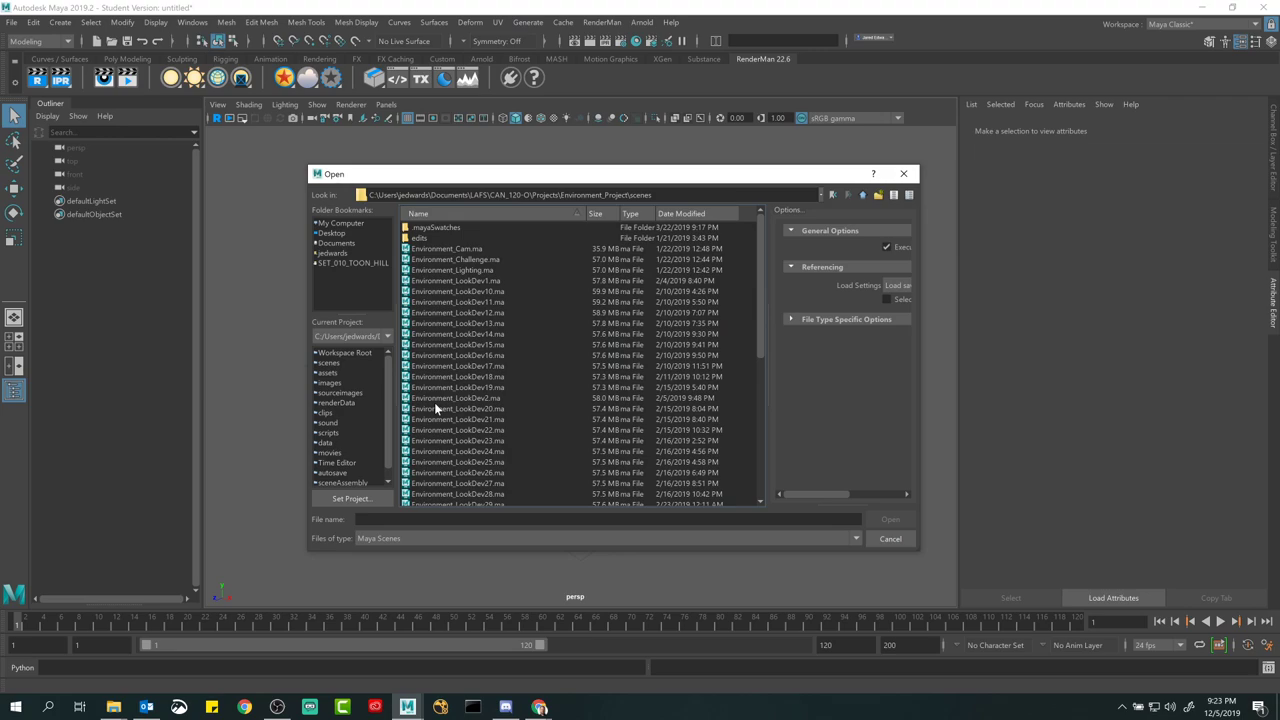
Step: Look through the scene files of Environment_Project, and leave without opening one
scroll(434, 402, down, 9)
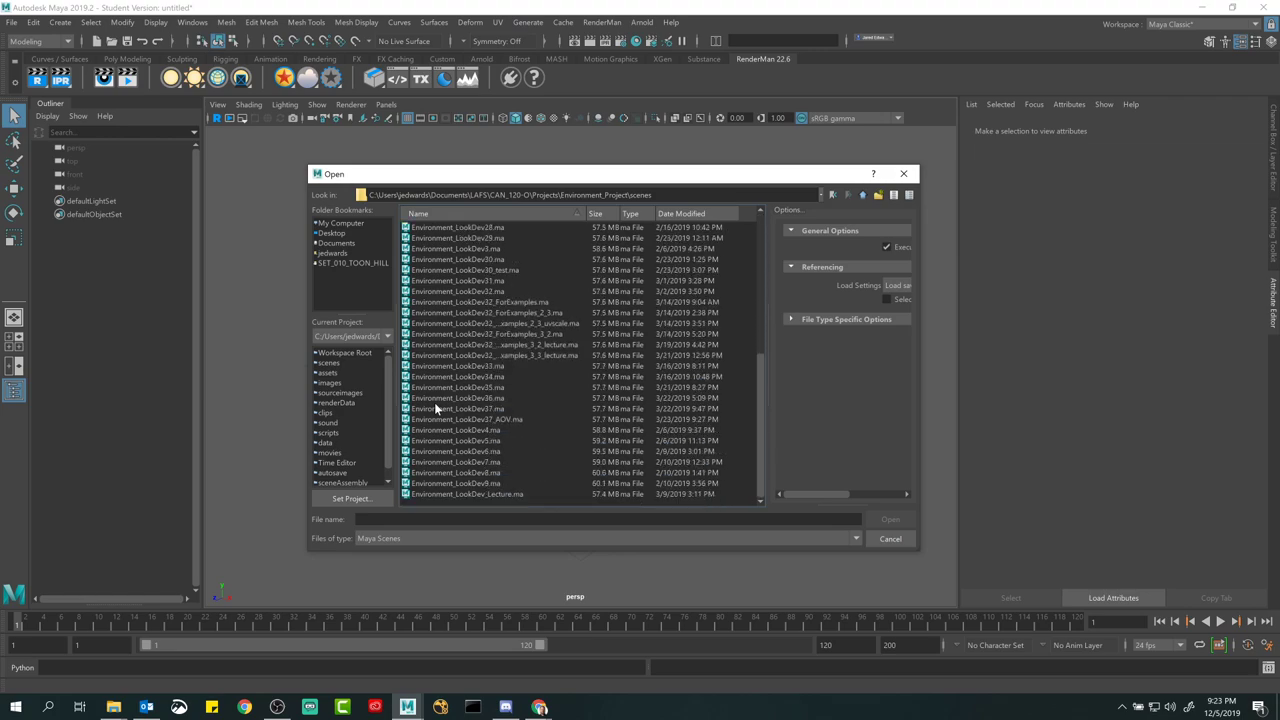
scroll(434, 402, up, 9)
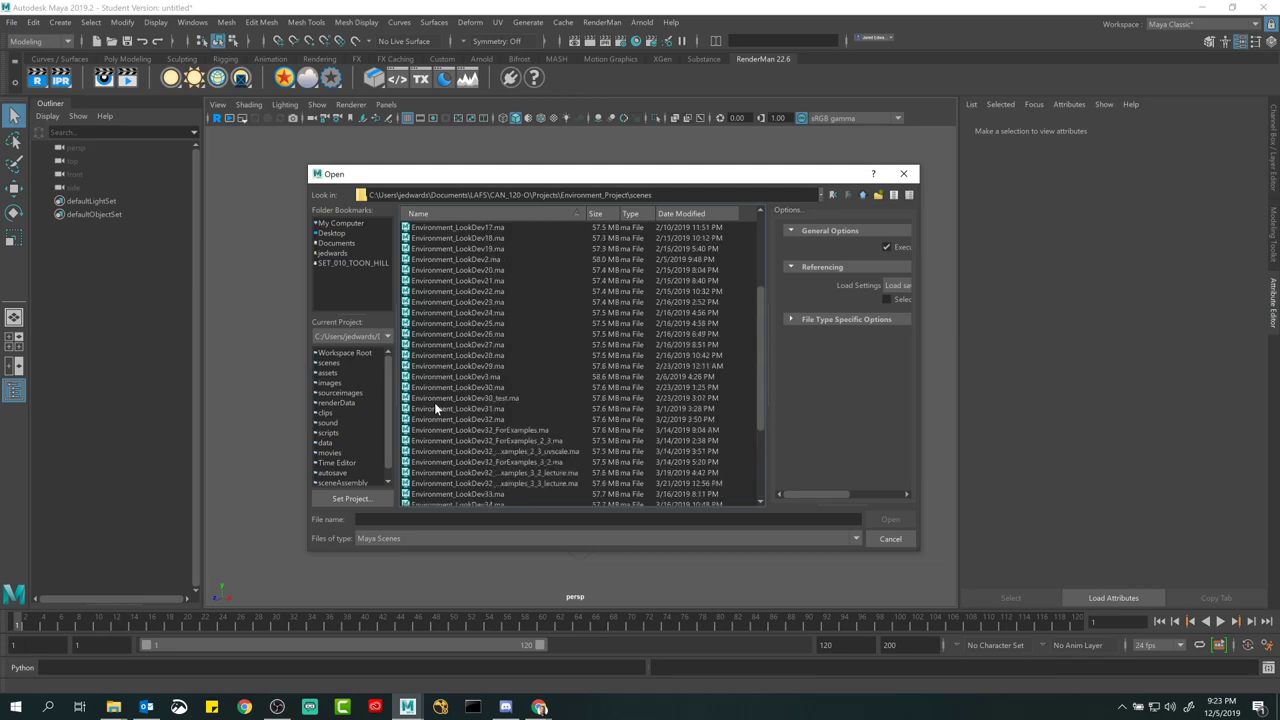
click(890, 539)
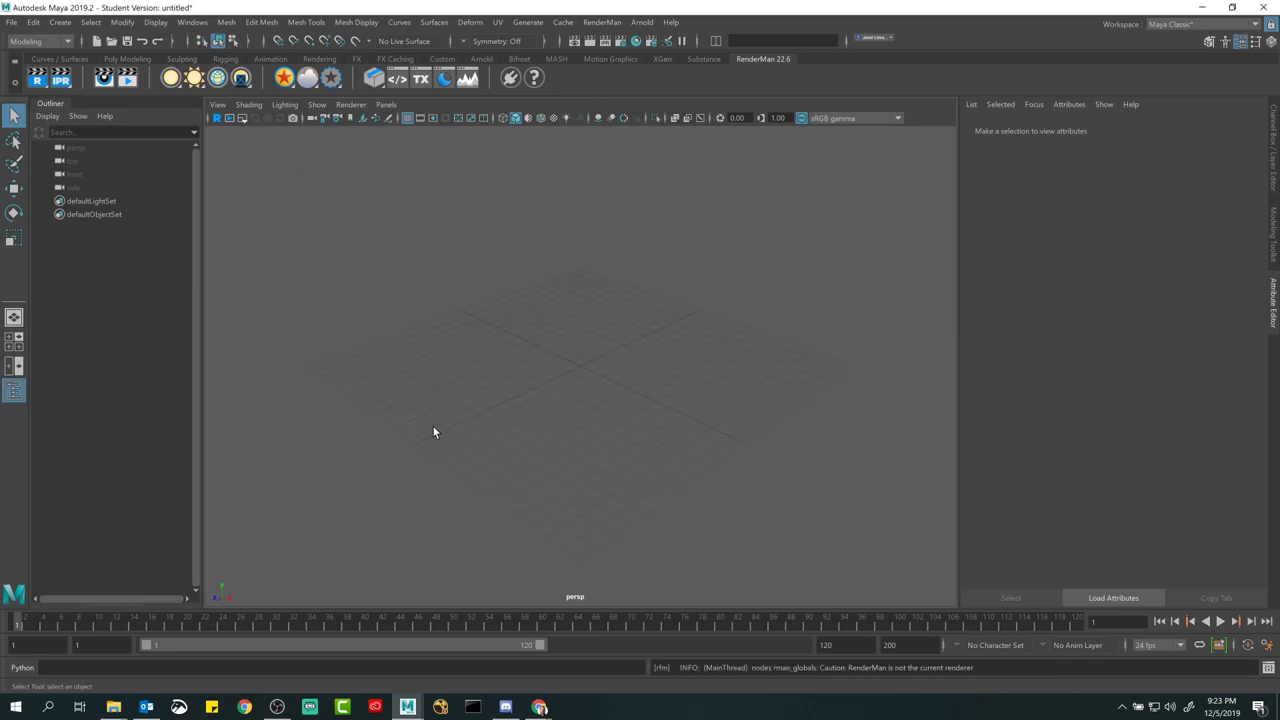
click(12, 23)
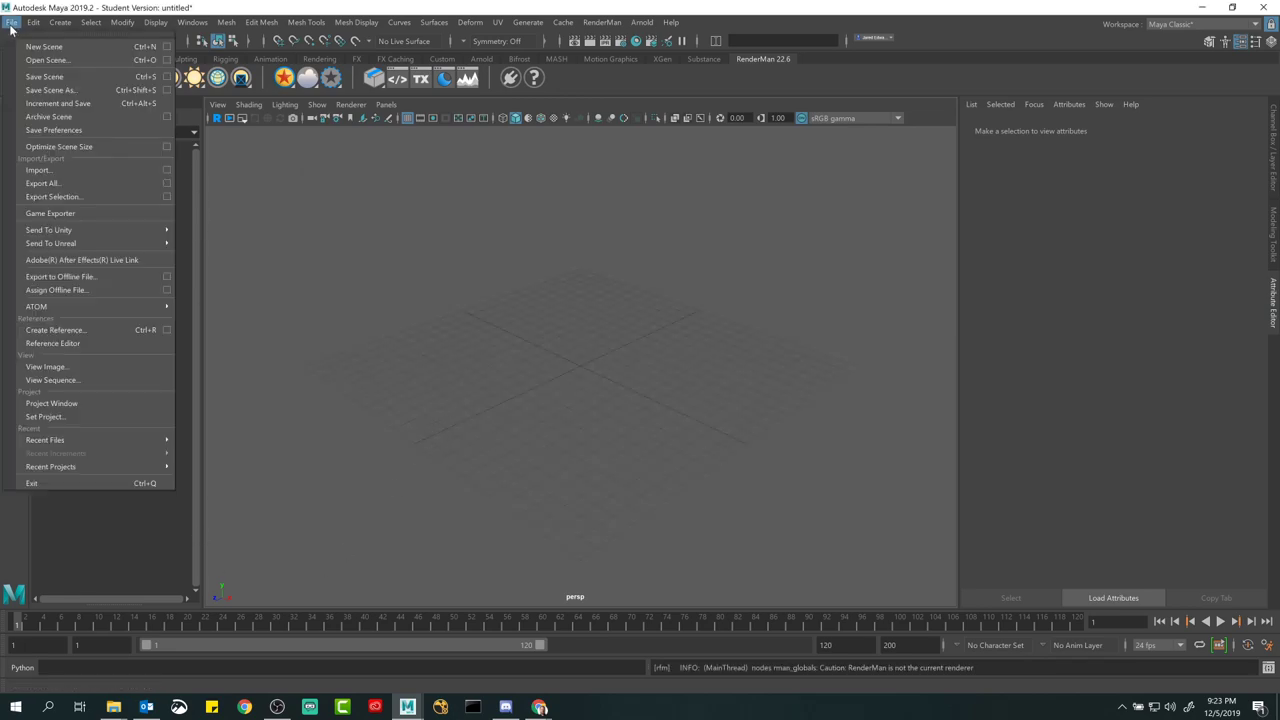
click(45, 416)
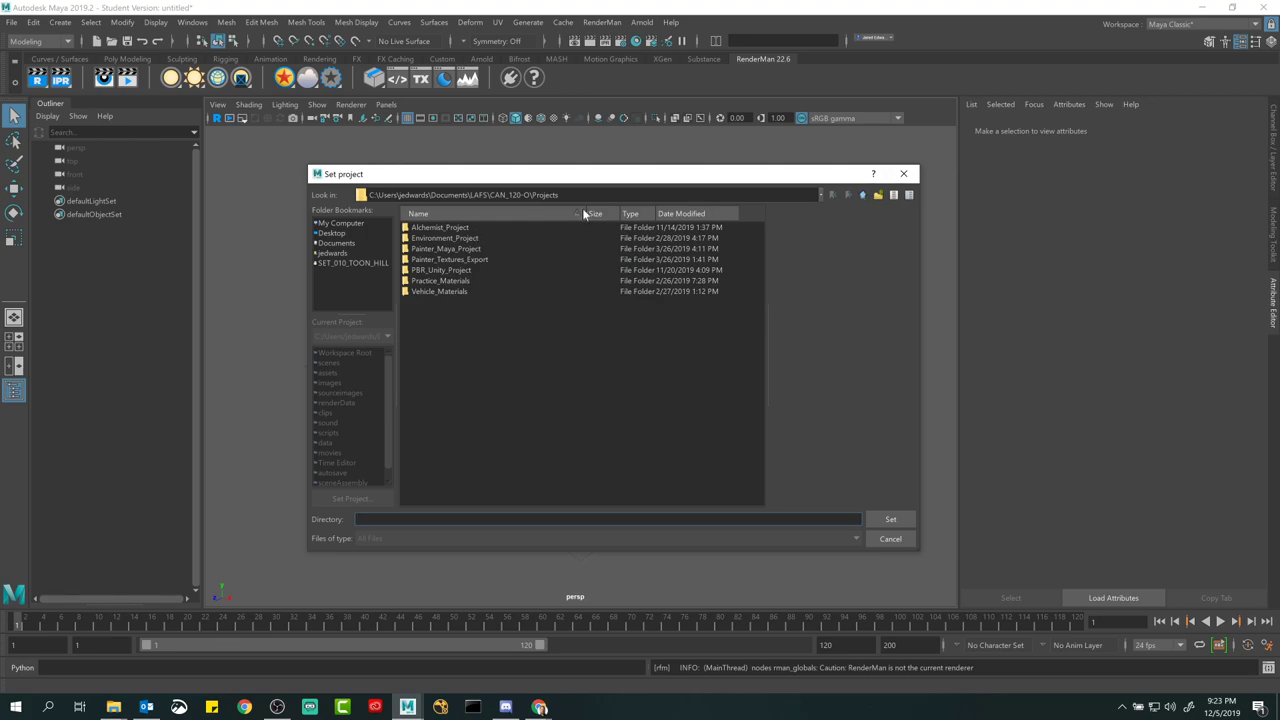
click(874, 195)
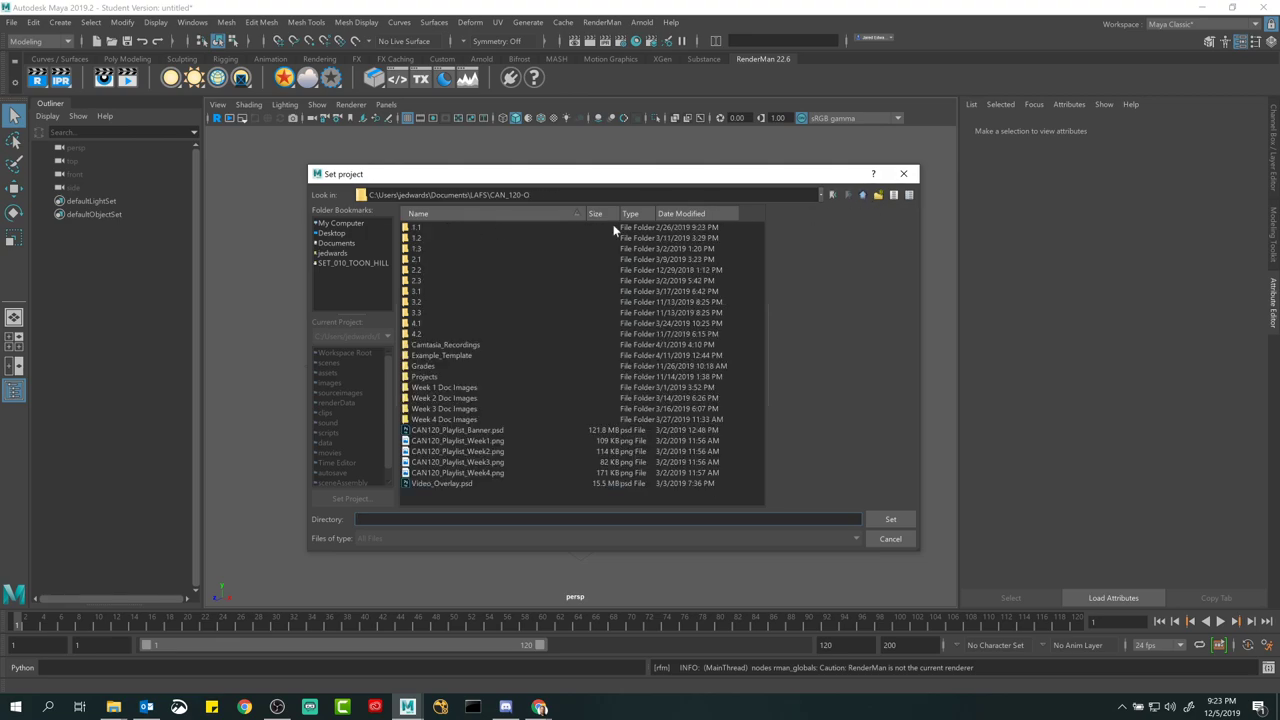
double_click(414, 259)
click(890, 539)
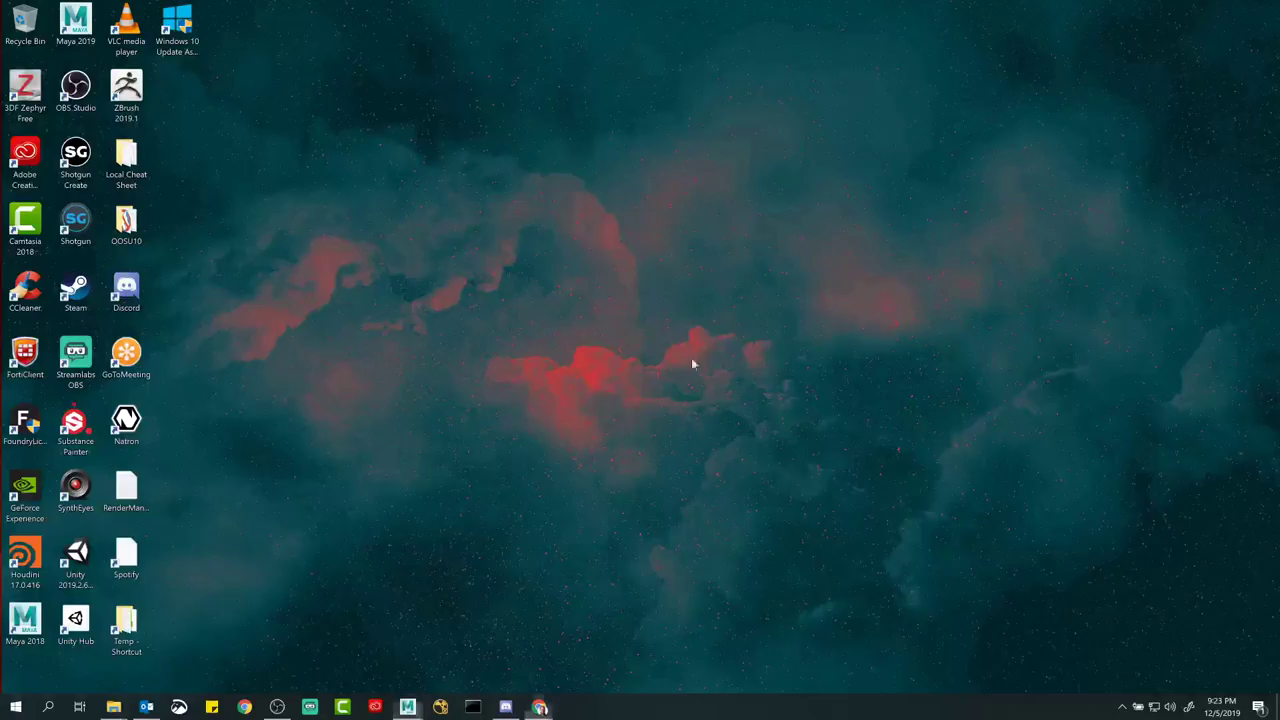
Step: Switch to File Explorer and open the folder Documents\LAFS\CAN_120-O\2.1
click(1203, 7)
mouse_move(113, 707)
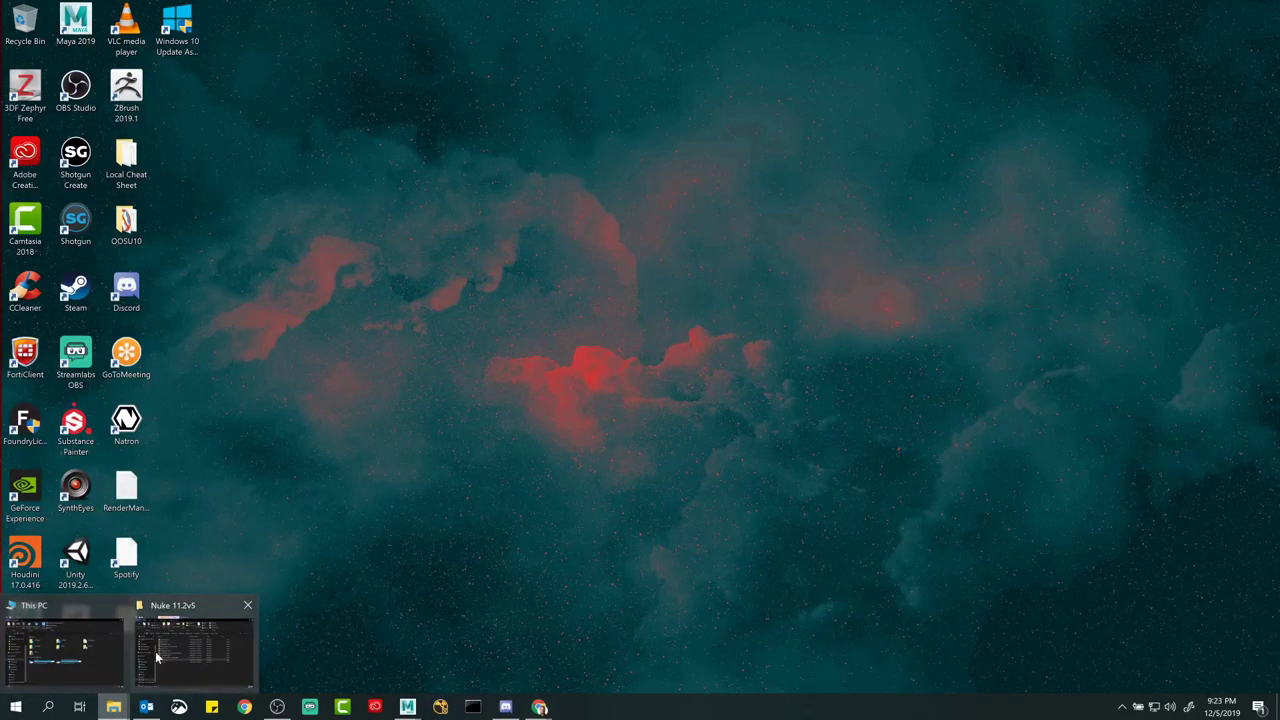
click(155, 651)
click(76, 541)
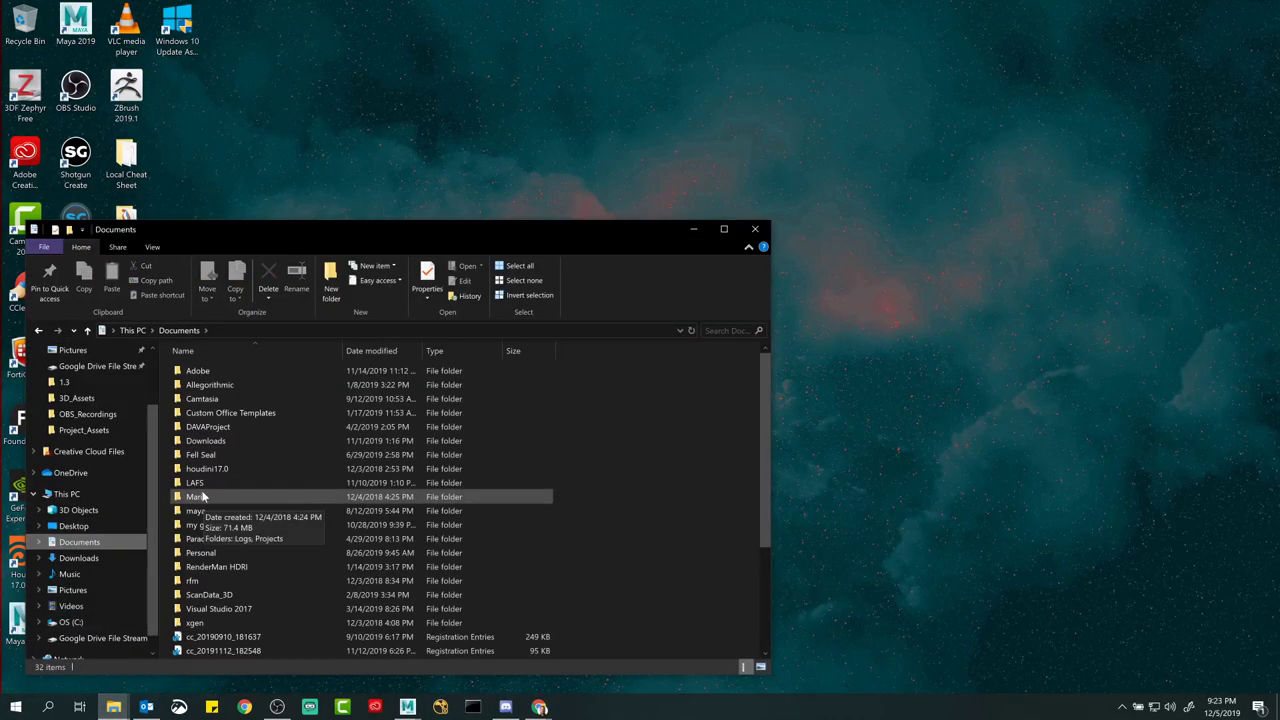
double_click(202, 483)
double_click(206, 412)
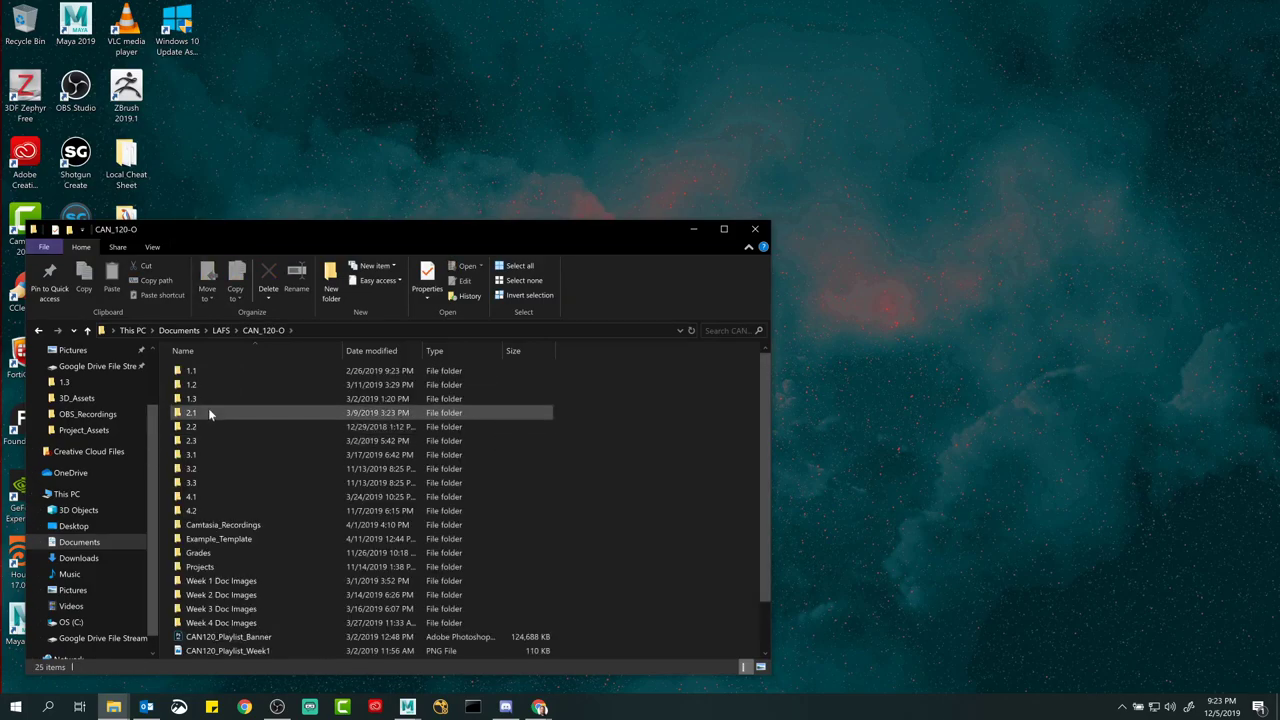
double_click(206, 409)
Step: Copy the unzipped Environment_LookDev folder to the desktop and minimize the File Explorer window
click(206, 385)
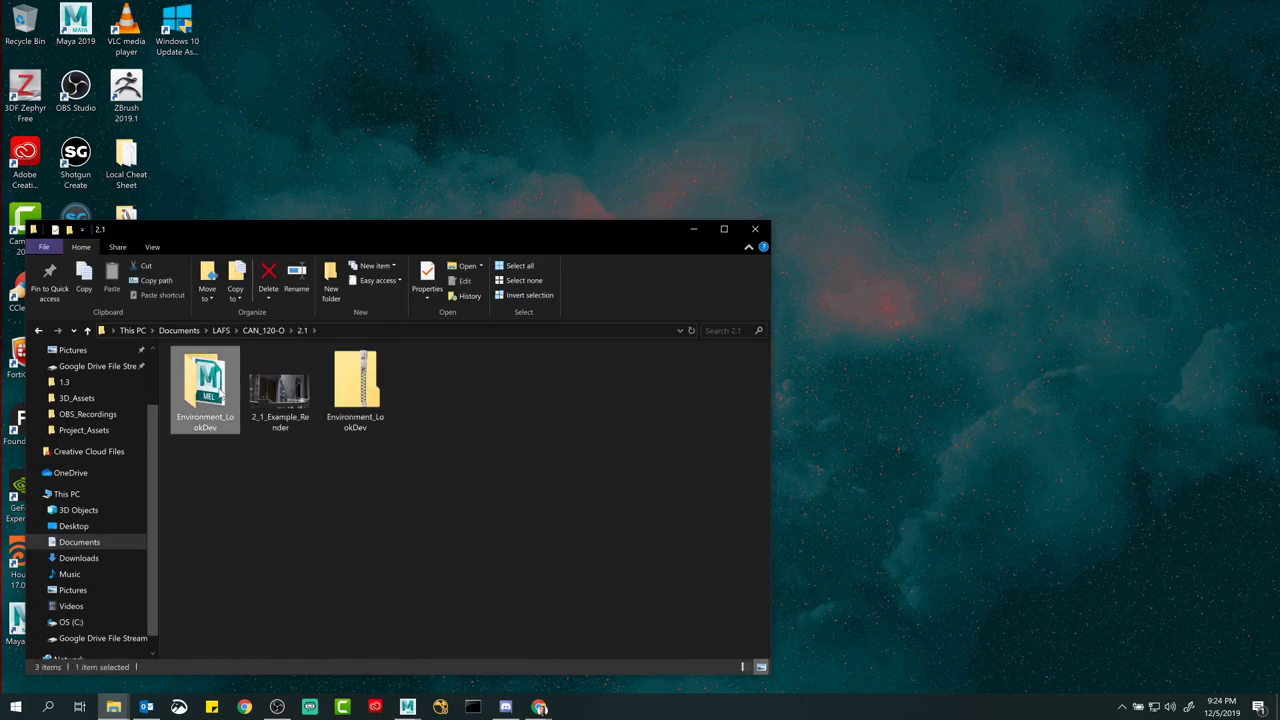
click(293, 140)
key(ctrl+v)
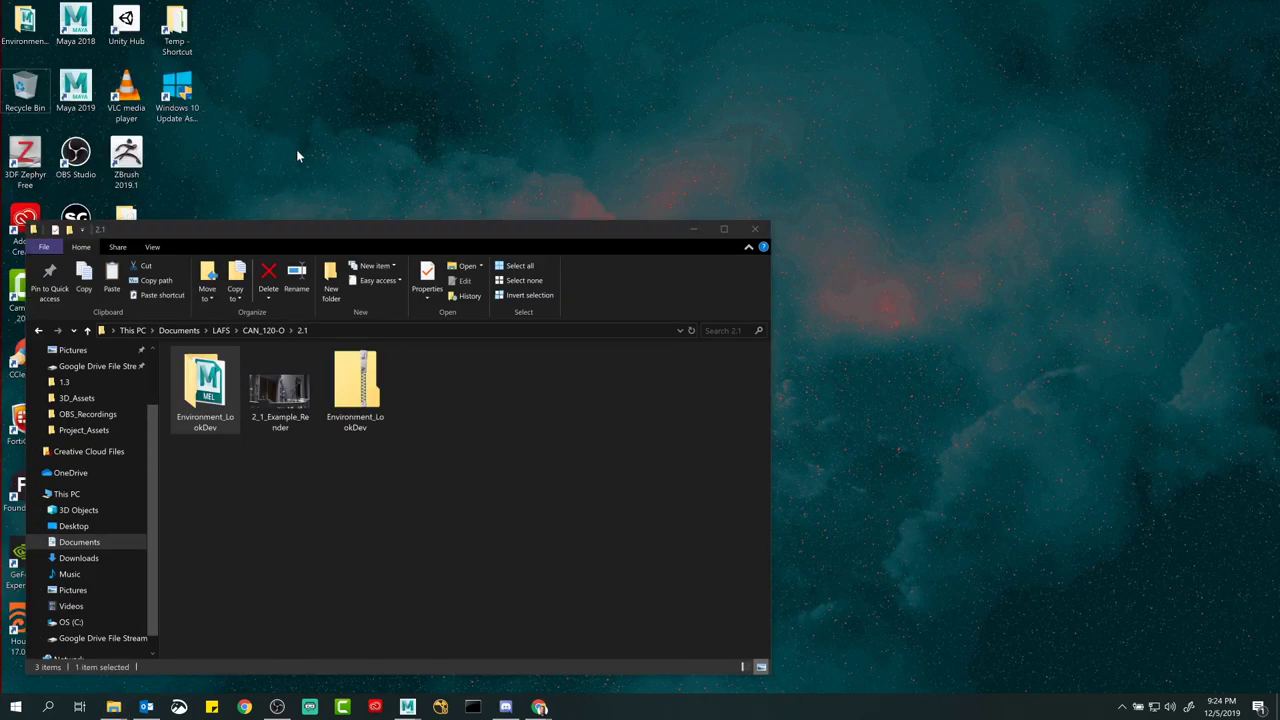
click(693, 228)
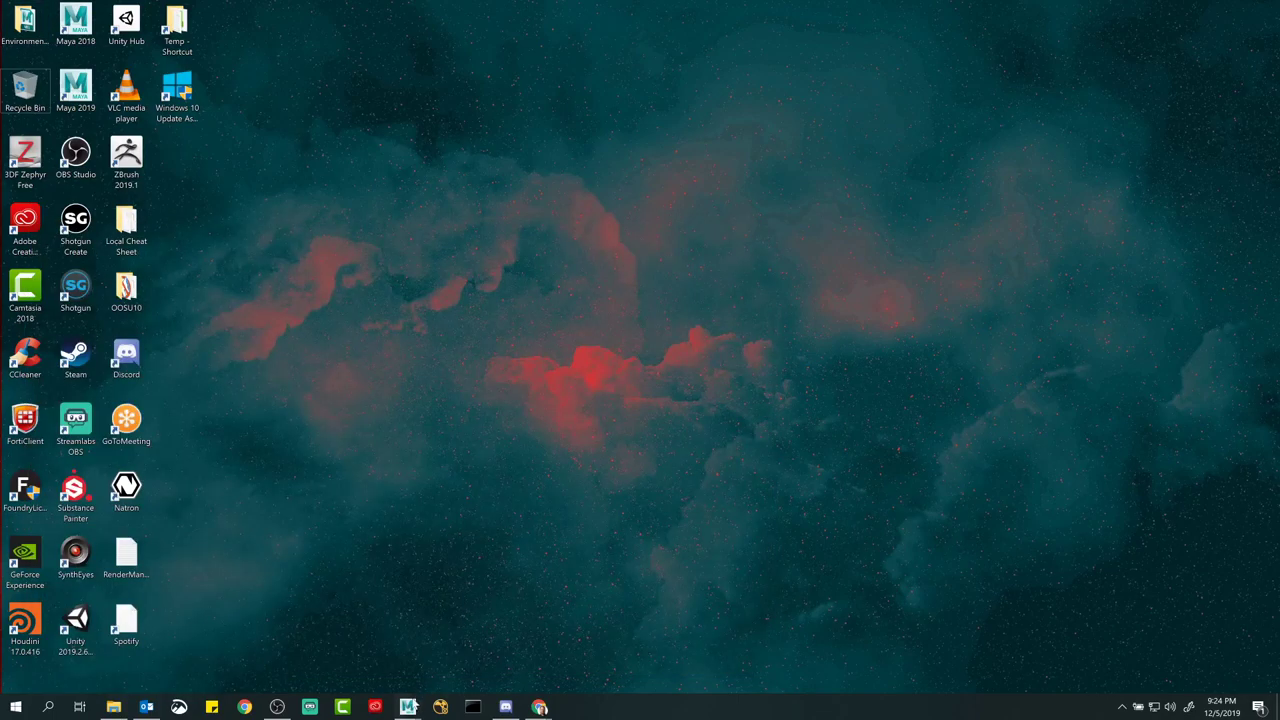
Step: Switch back to Maya and set the project to the Environment_LookDev folder on the desktop
mouse_move(408, 707)
click(449, 660)
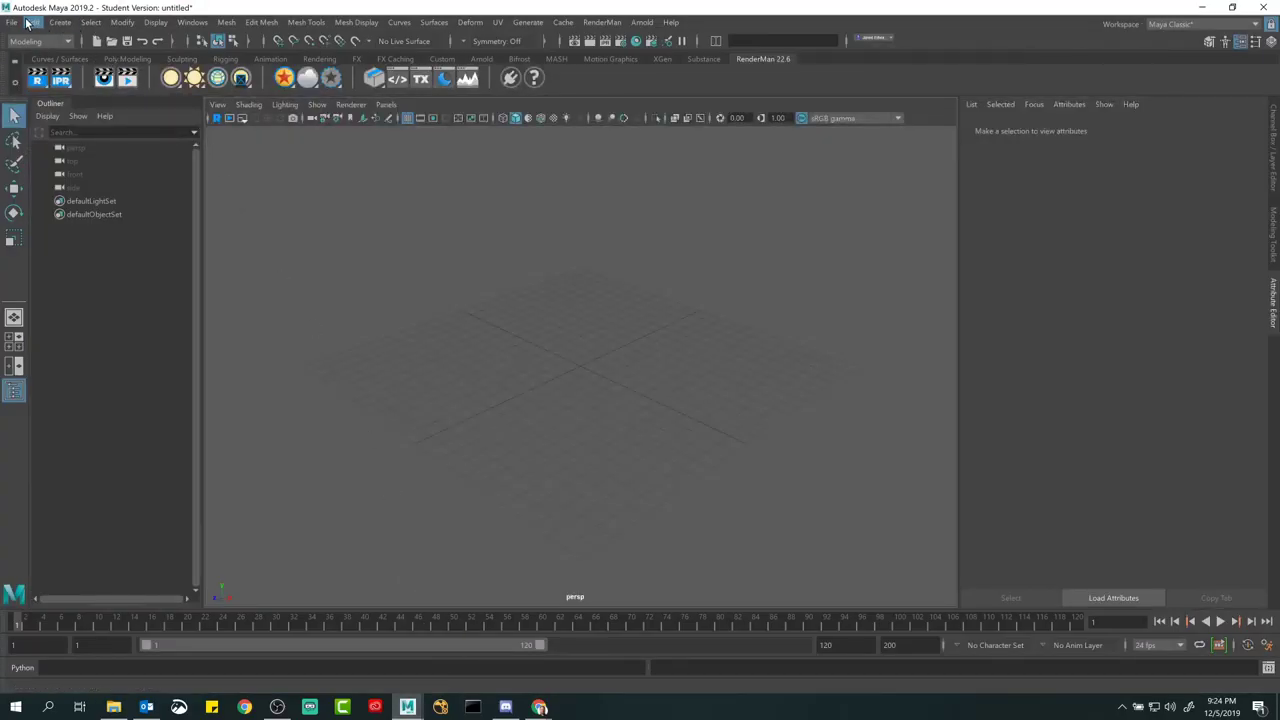
click(20, 22)
click(60, 404)
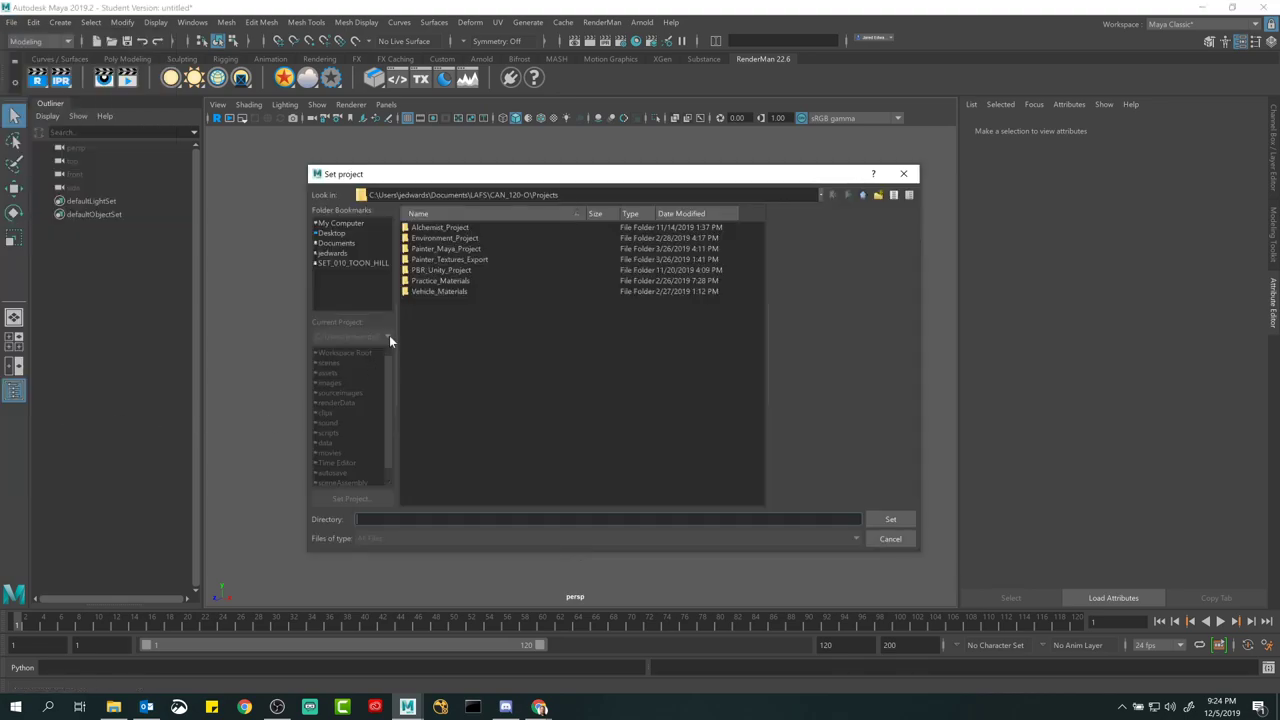
click(351, 232)
click(450, 229)
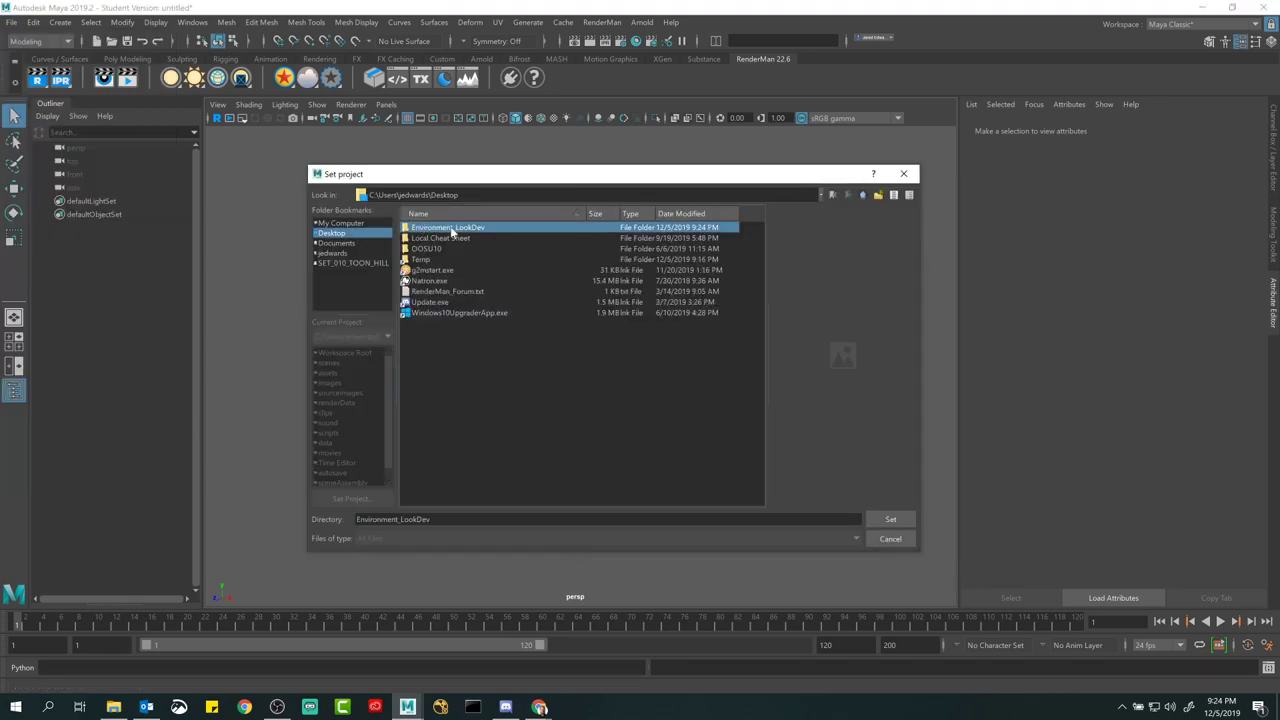
click(891, 520)
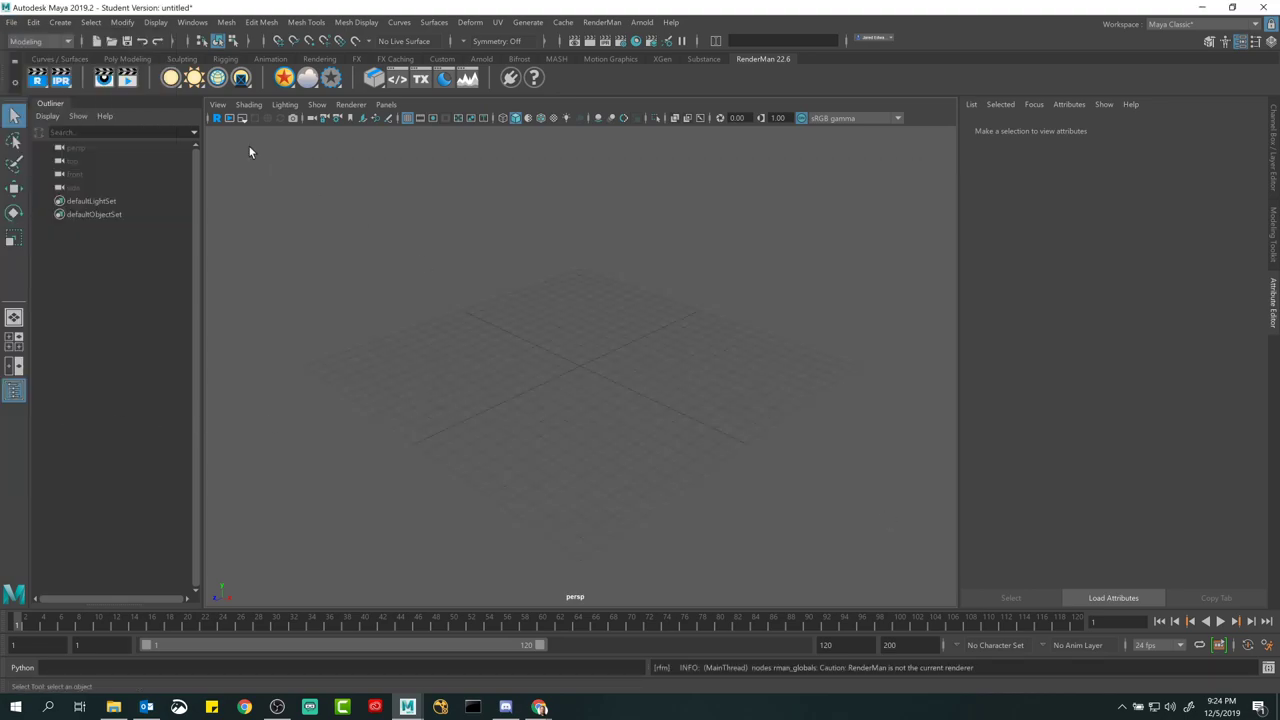
Step: Open the scene Environment_LookDev.ma from the project's scenes folder, accepting the student version notice
click(112, 41)
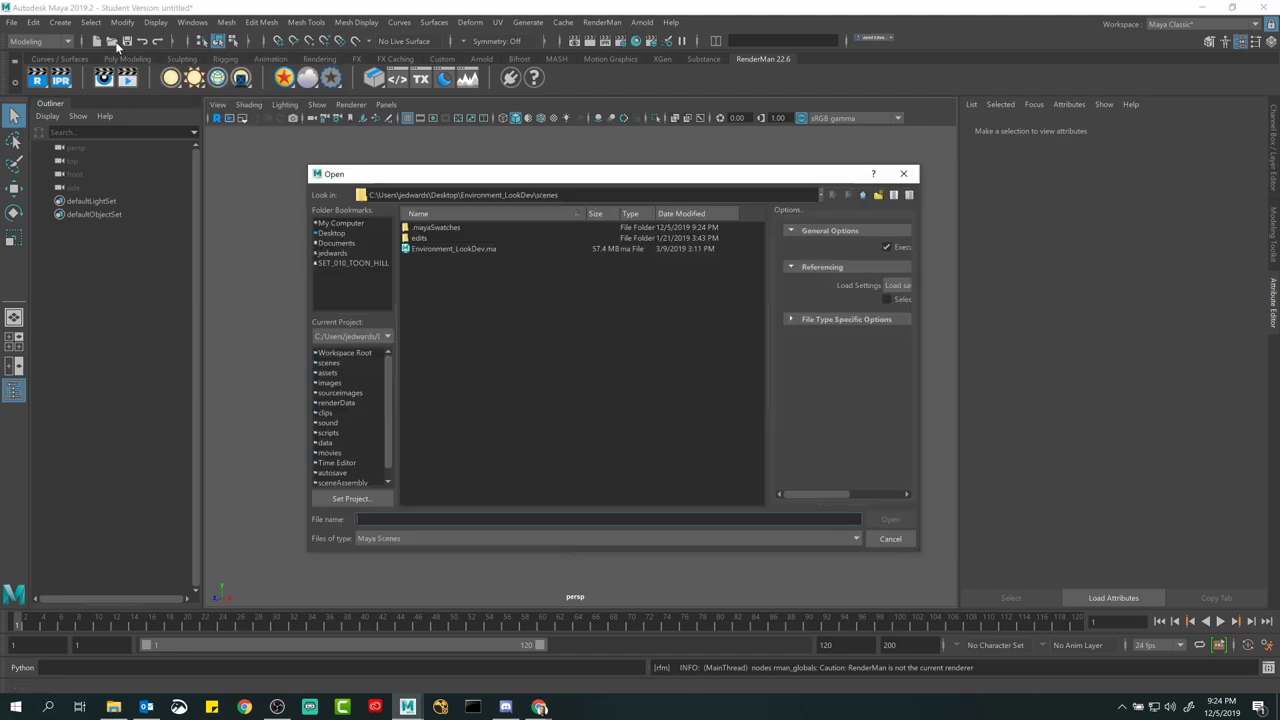
click(468, 248)
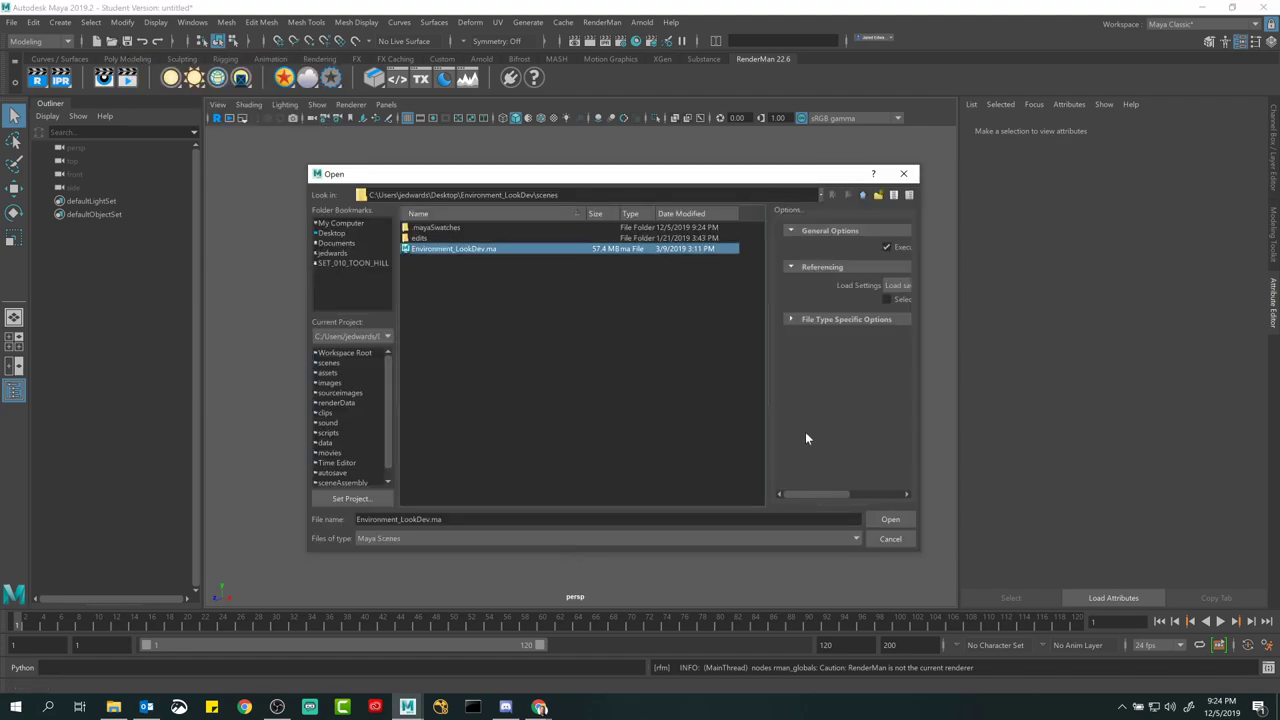
click(890, 519)
click(630, 360)
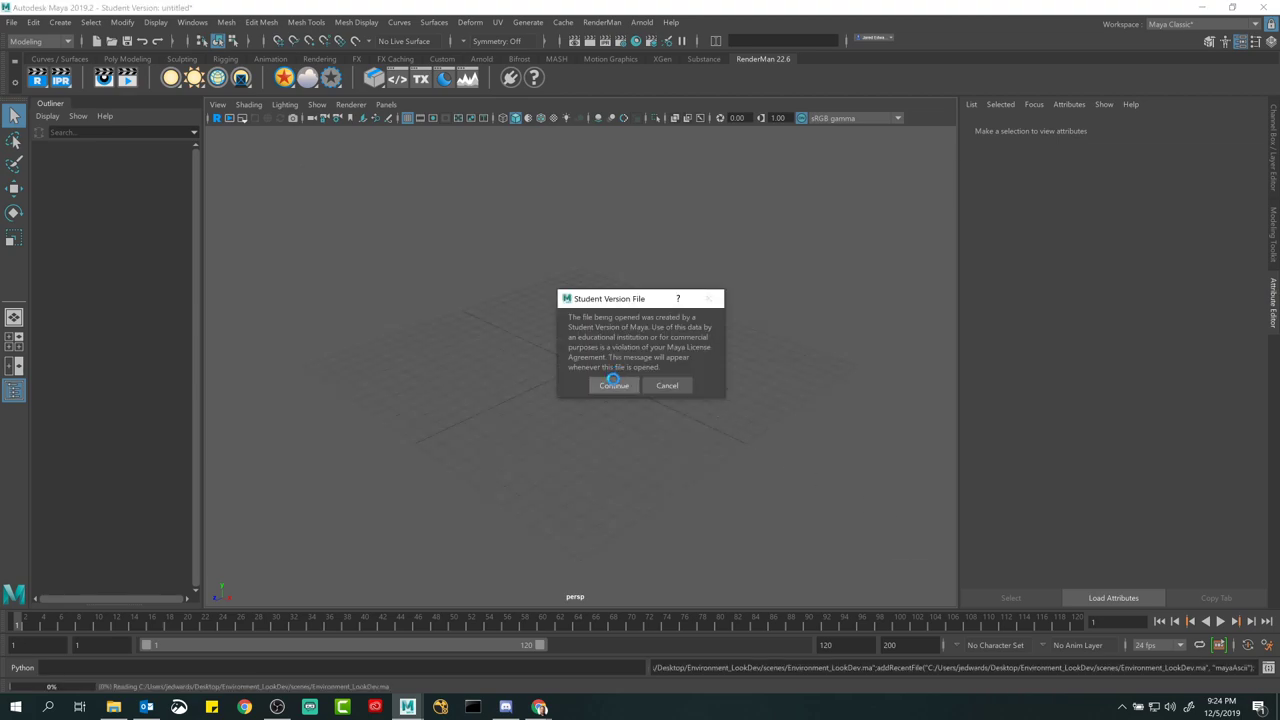
click(613, 382)
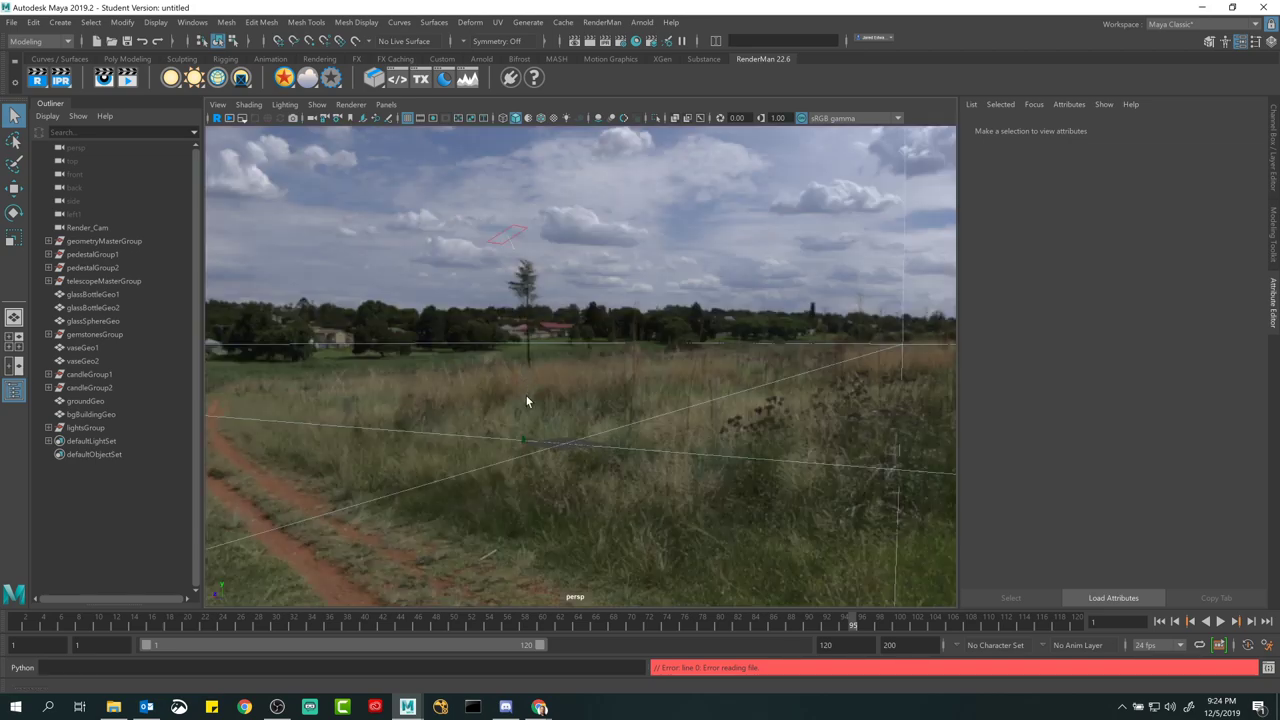
Step: Switch the viewport to the Render_Cam camera, preview the scene with the RenderMan viewport render, and stop the render
click(386, 104)
mouse_move(430, 118)
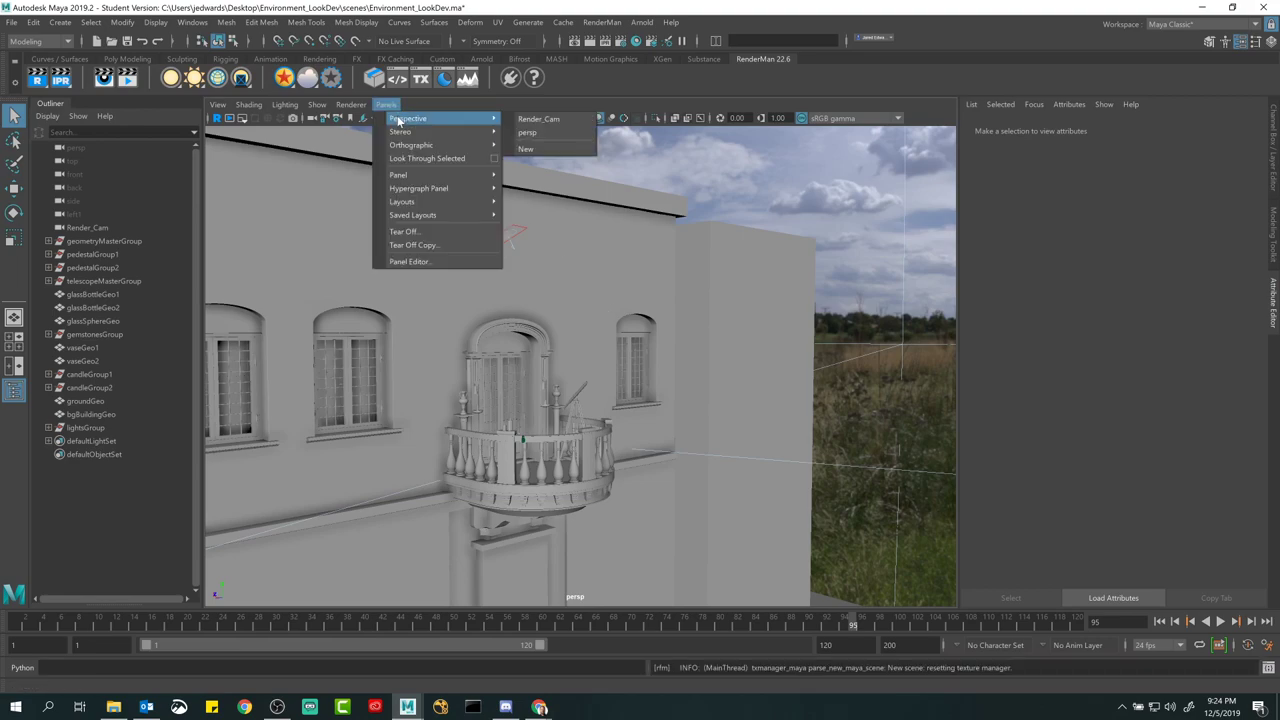
click(545, 121)
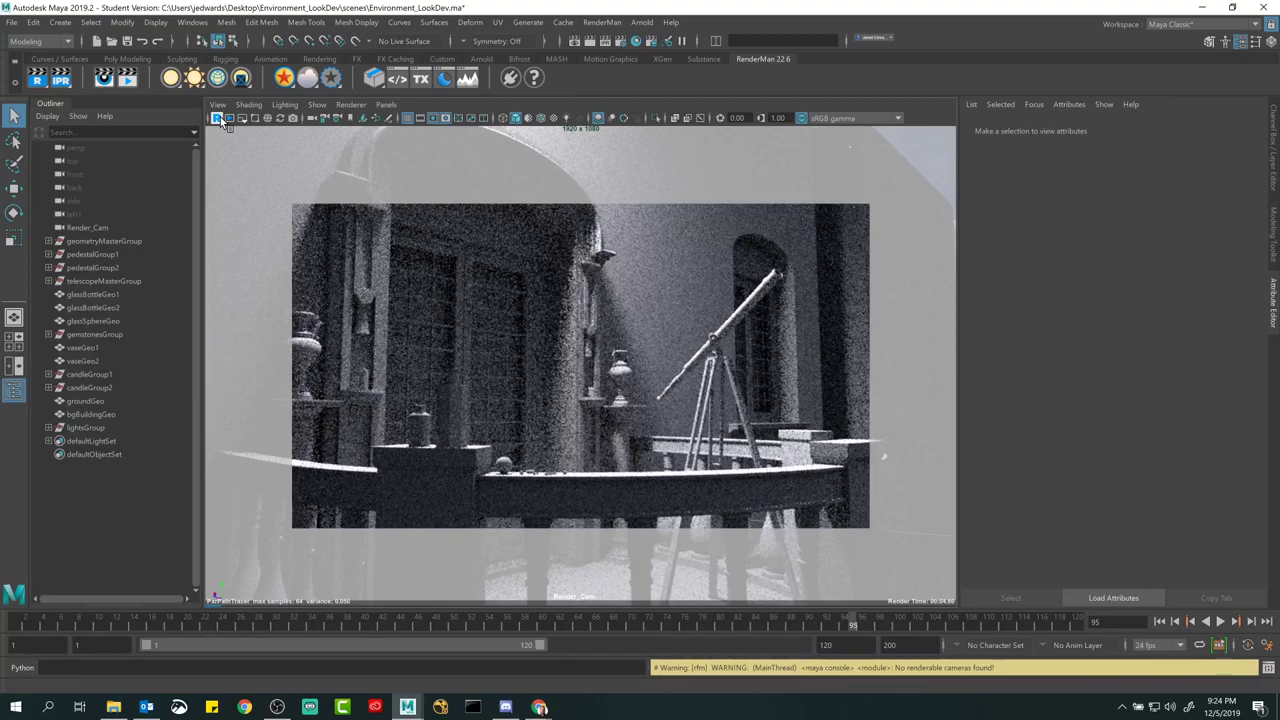
click(217, 118)
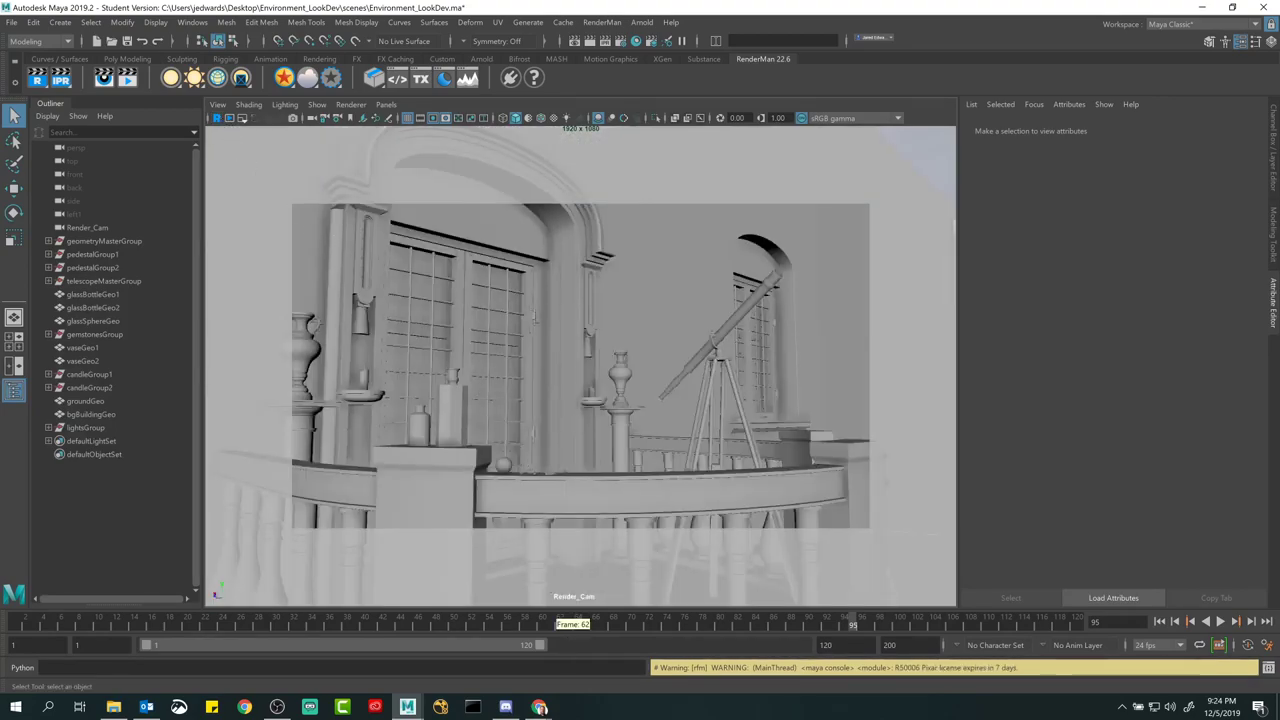
Step: Switch to Chrome and open section 1 of the DEC2019 Shading and Lighting 2 class from the LMS class list
mouse_move(540, 707)
click(563, 672)
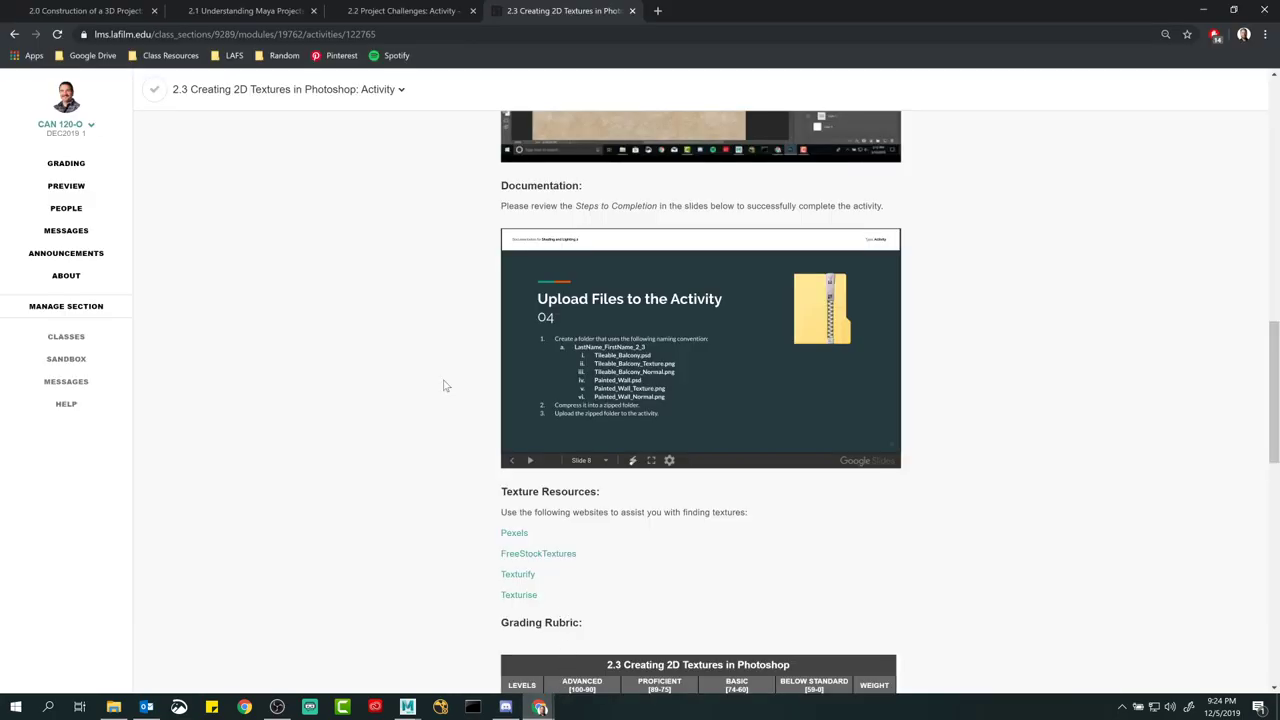
click(392, 12)
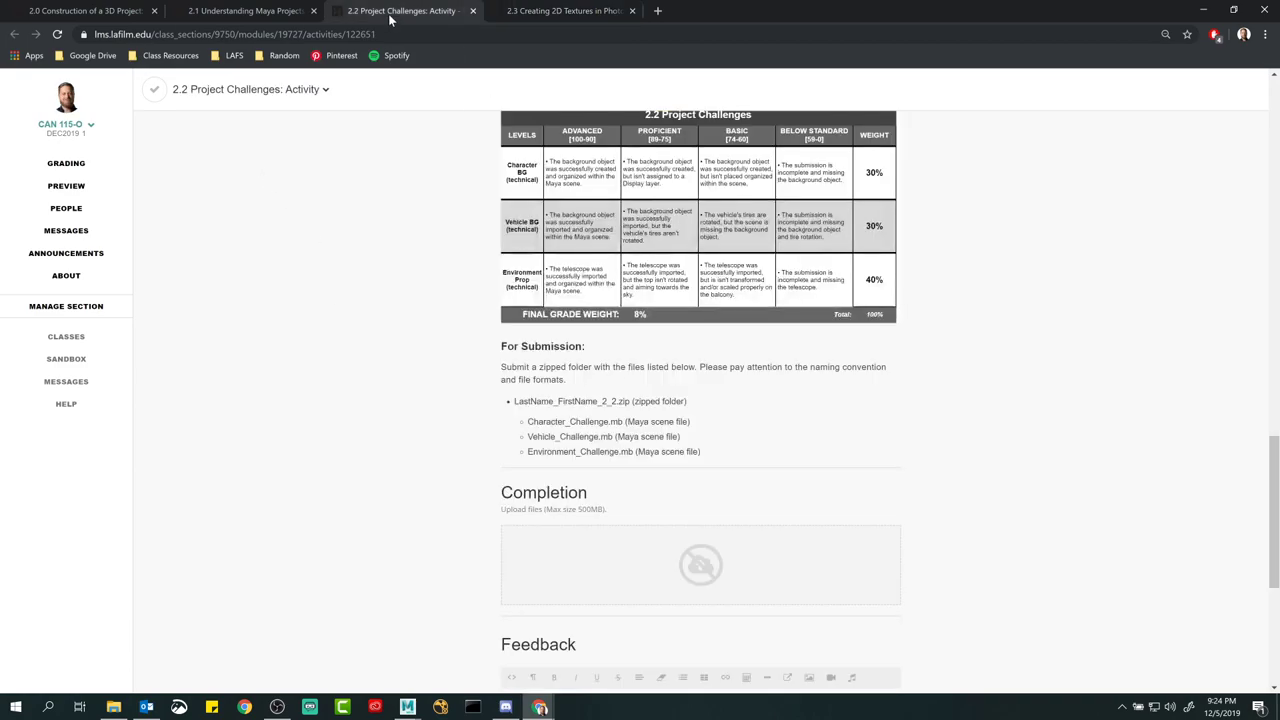
click(60, 336)
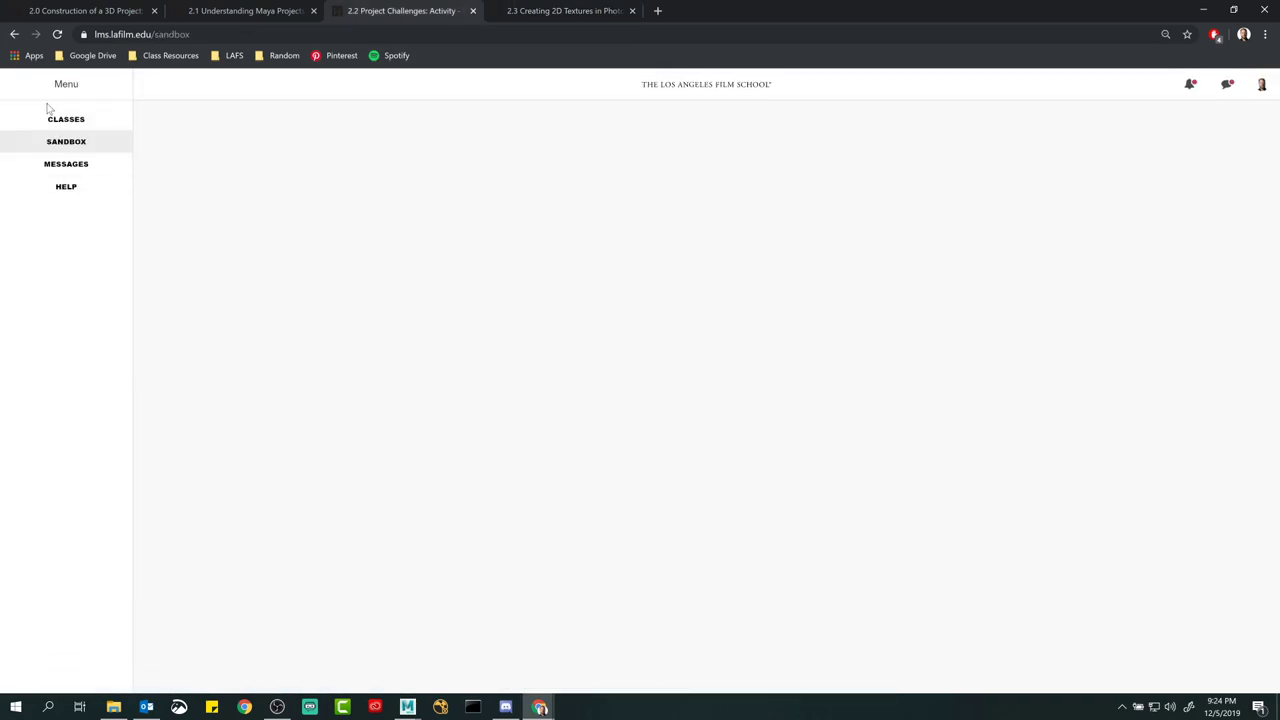
scroll(262, 598, down, 2)
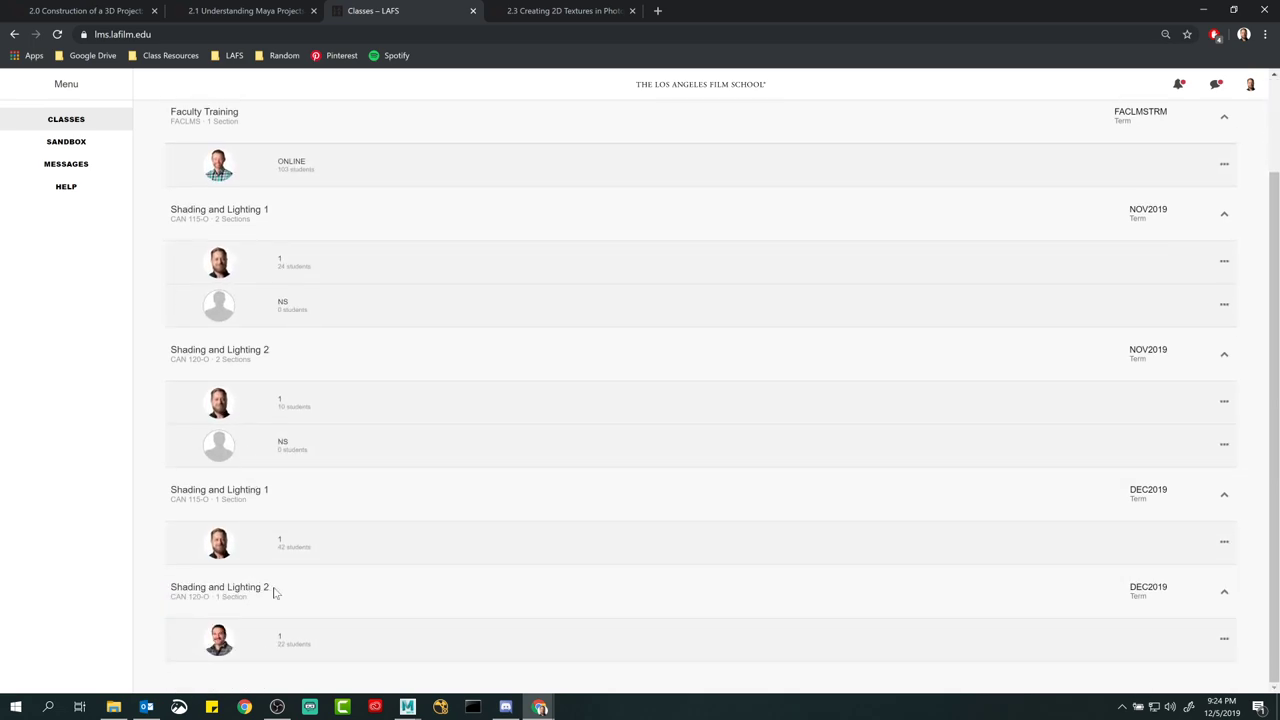
click(284, 641)
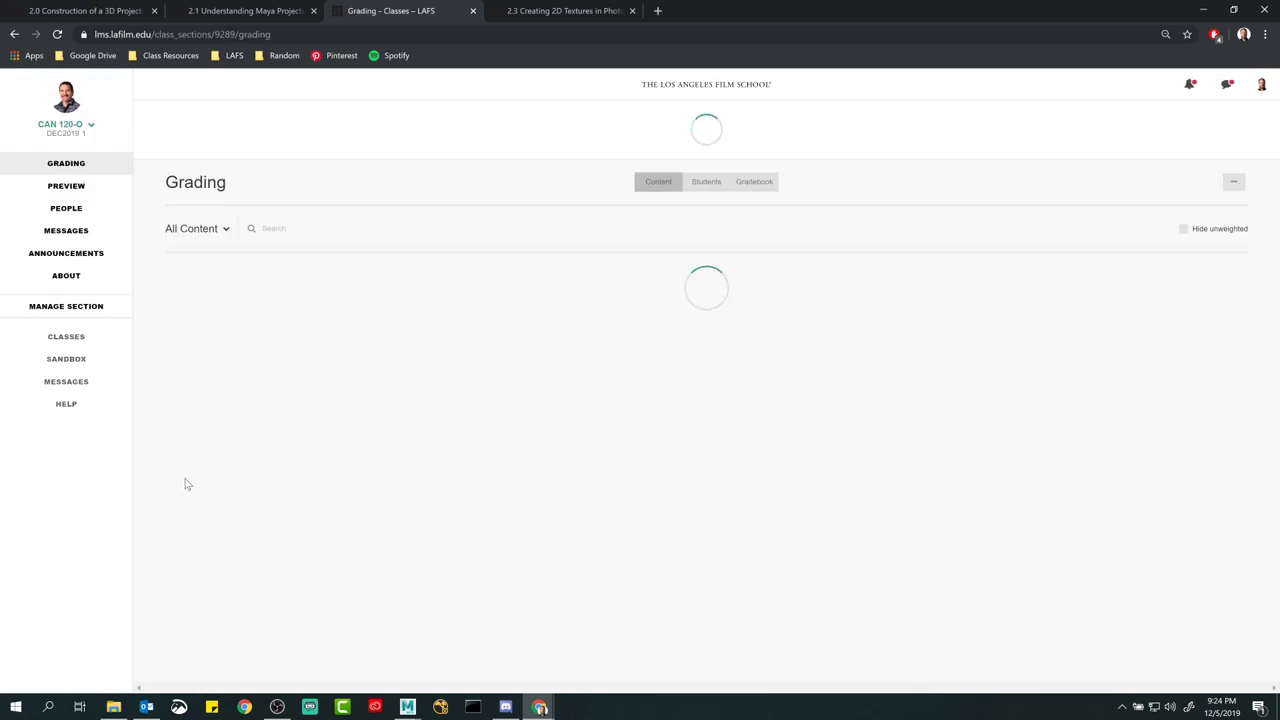
Step: Open the activity 2.2 Using UV Maps with Photoshop from the Week 2 module in the class preview and find its documentation slides
click(348, 524)
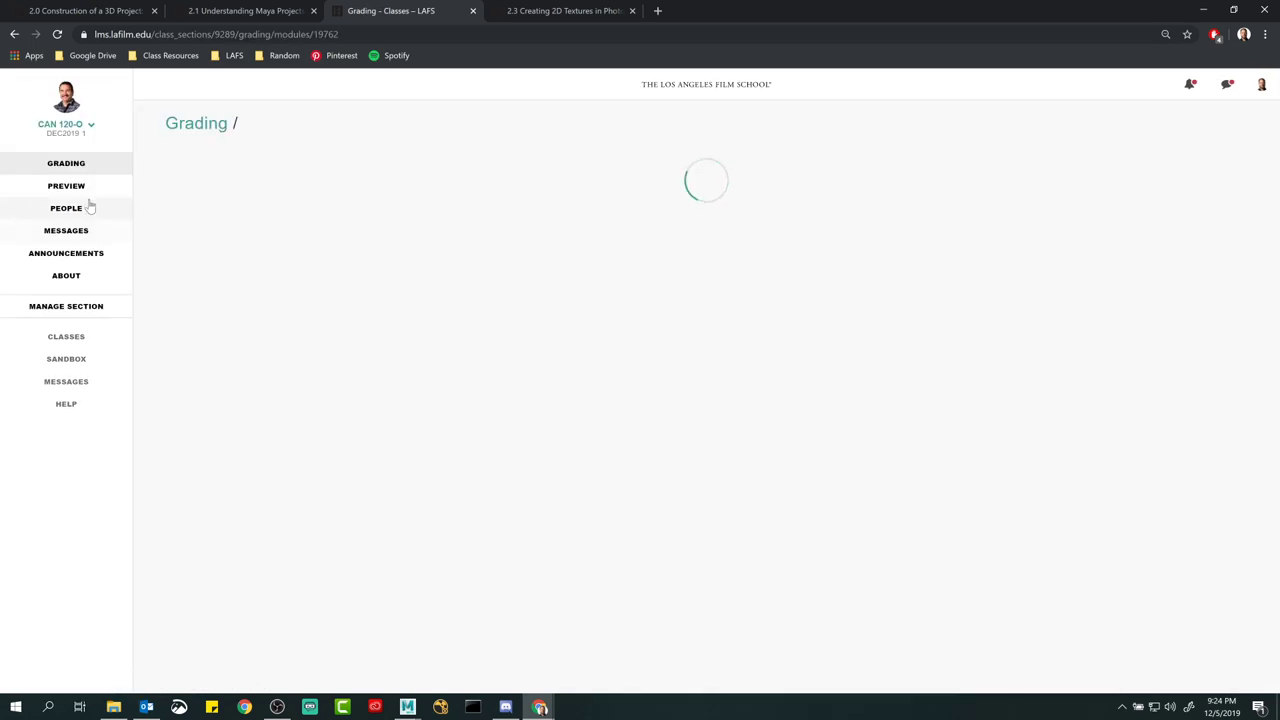
click(66, 185)
click(337, 440)
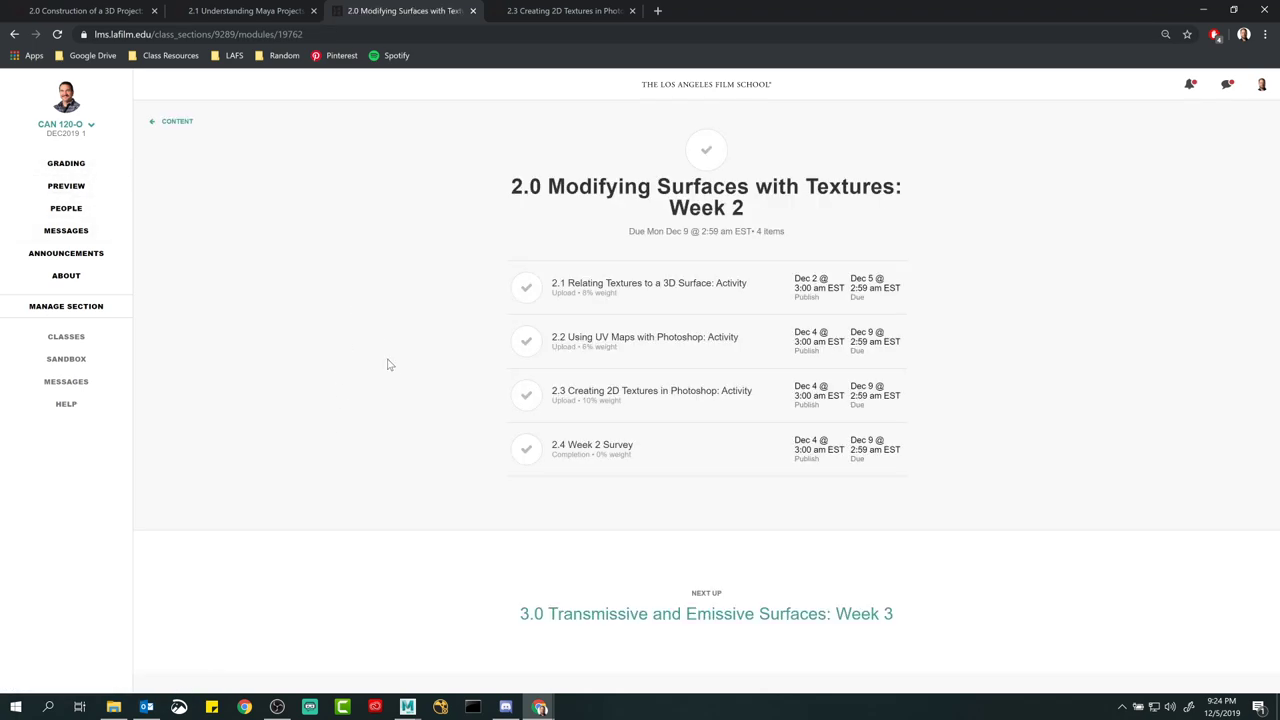
click(612, 343)
scroll(429, 451, down, 10)
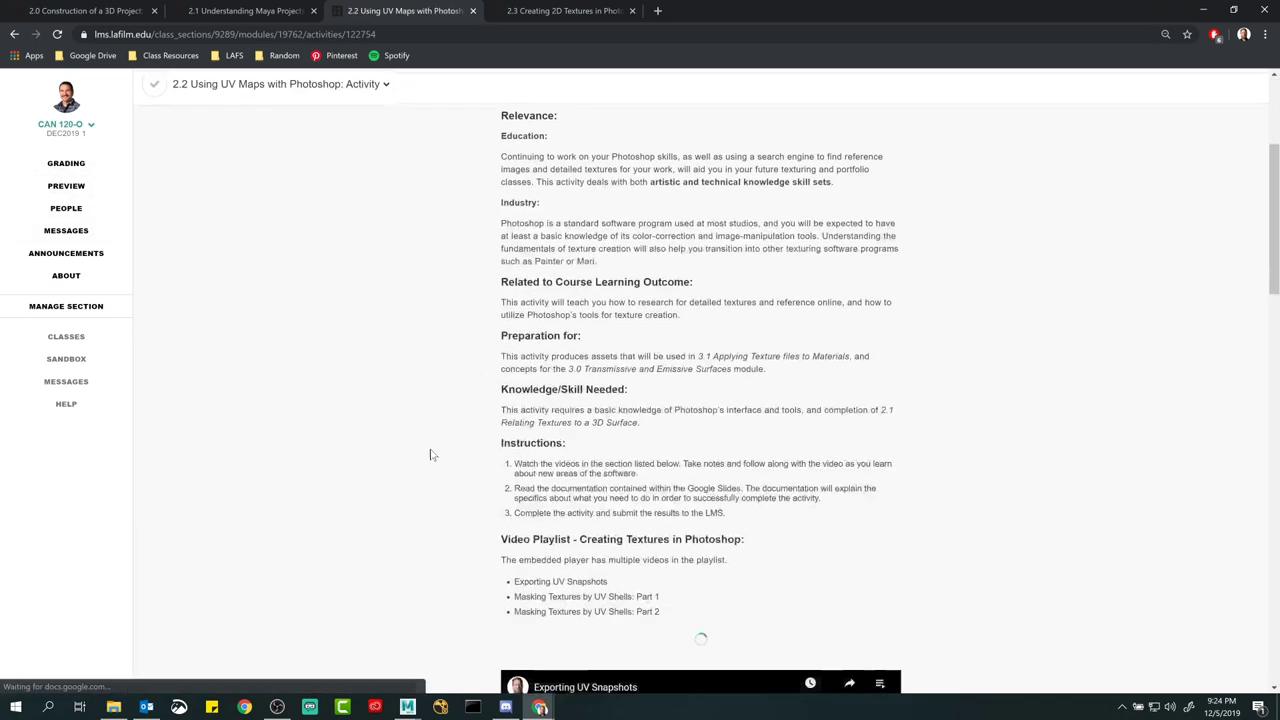
scroll(445, 460, down, 3)
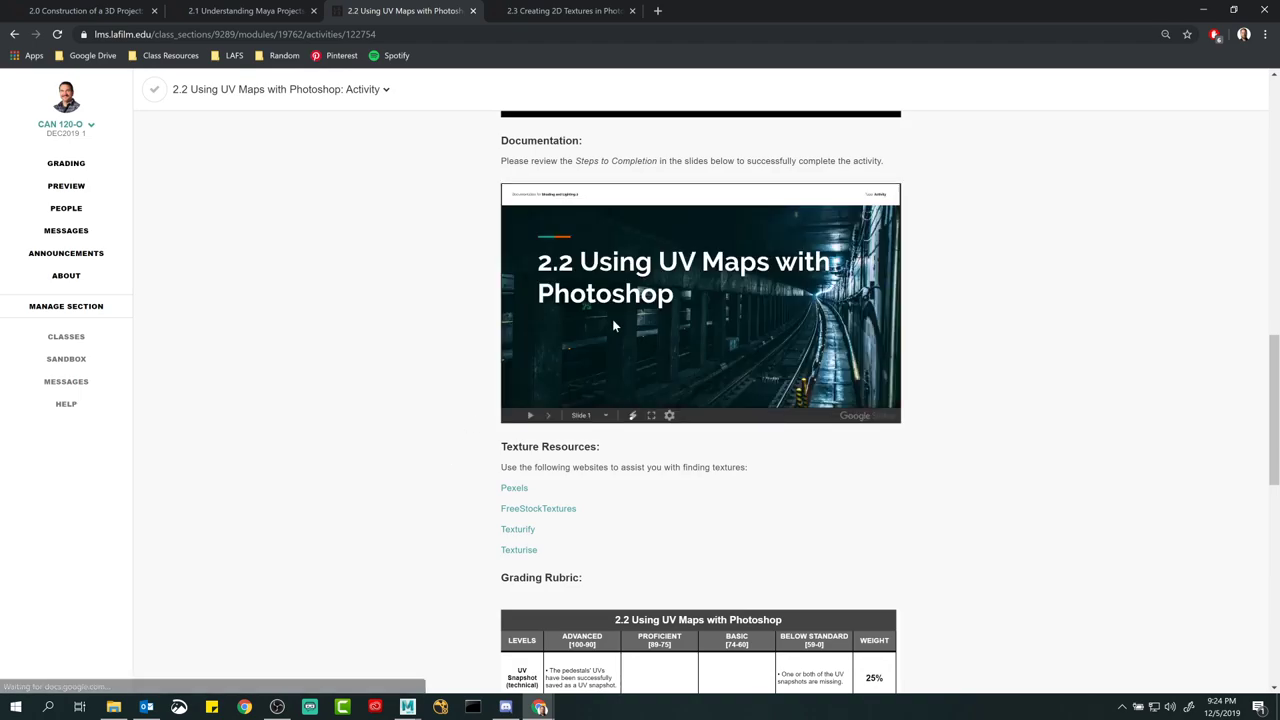
Step: View the activity's slides in full screen up to the UV Snapshot instructions on slide 3, and leave full screen
click(648, 420)
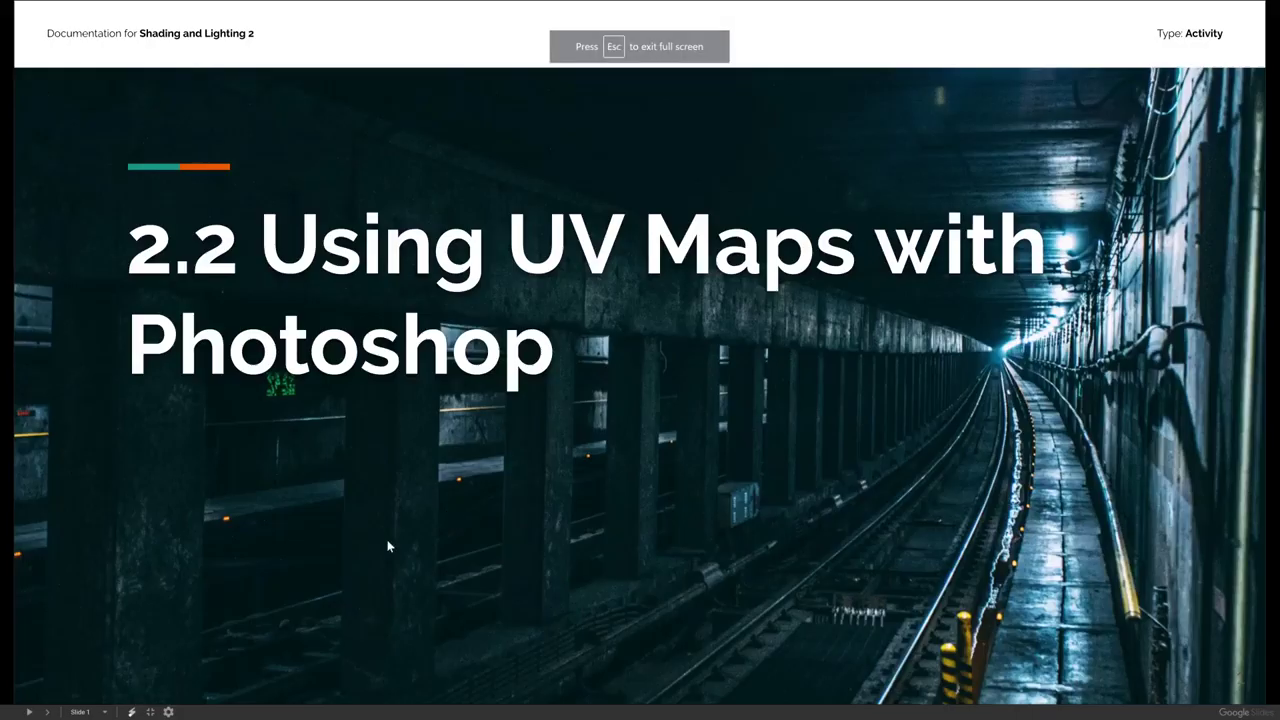
click(50, 712)
click(50, 712)
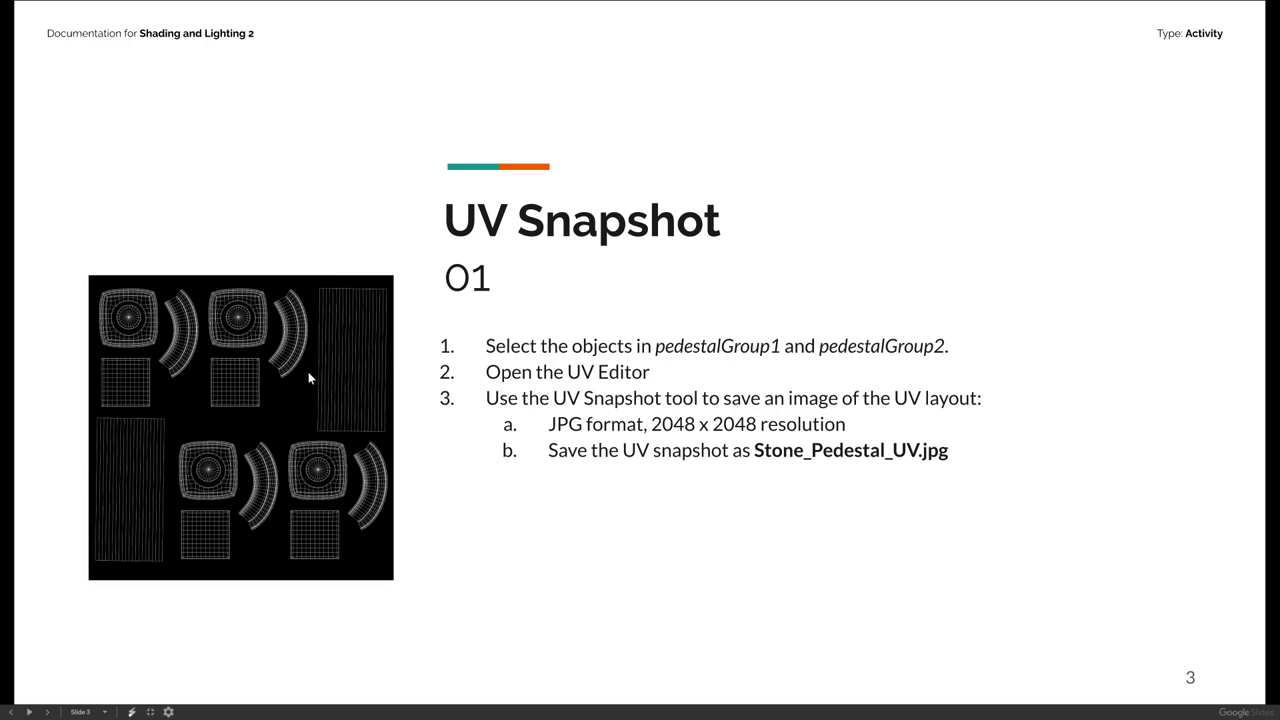
key(Escape)
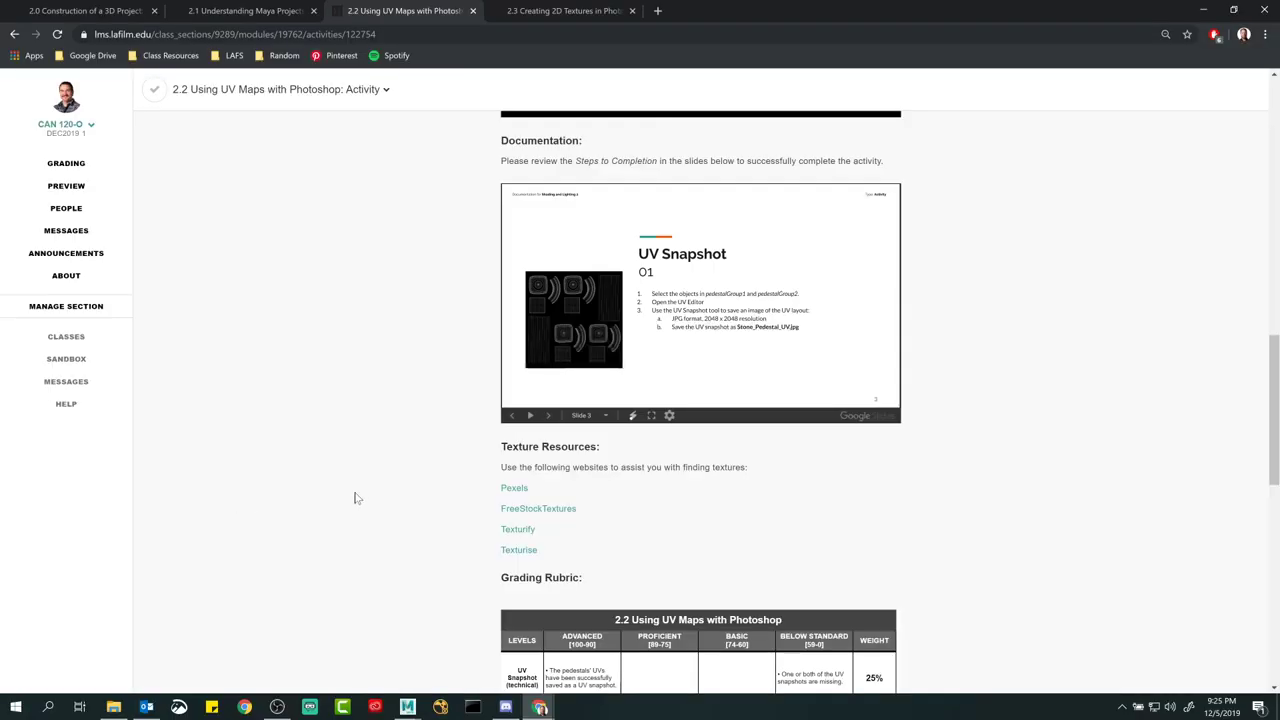
Step: Switch back to Maya and change the viewport from Render_Cam to the persp camera
click(1203, 8)
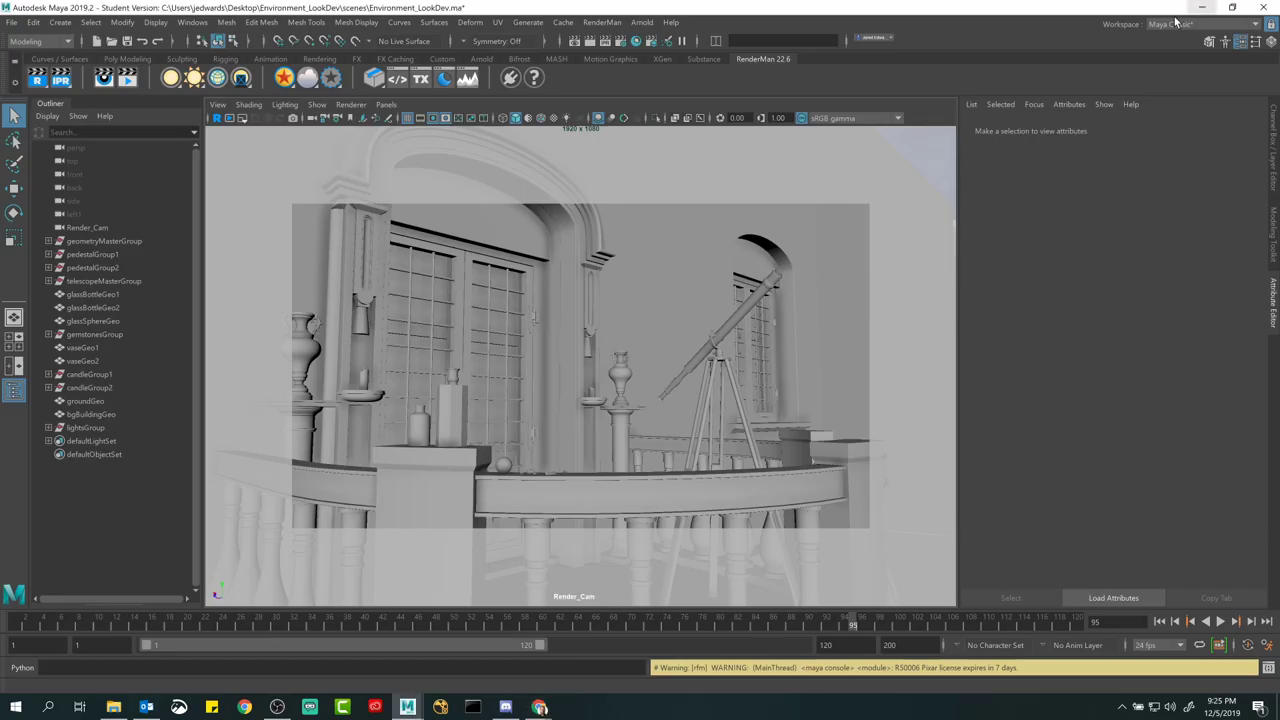
click(386, 105)
mouse_move(400, 119)
click(529, 125)
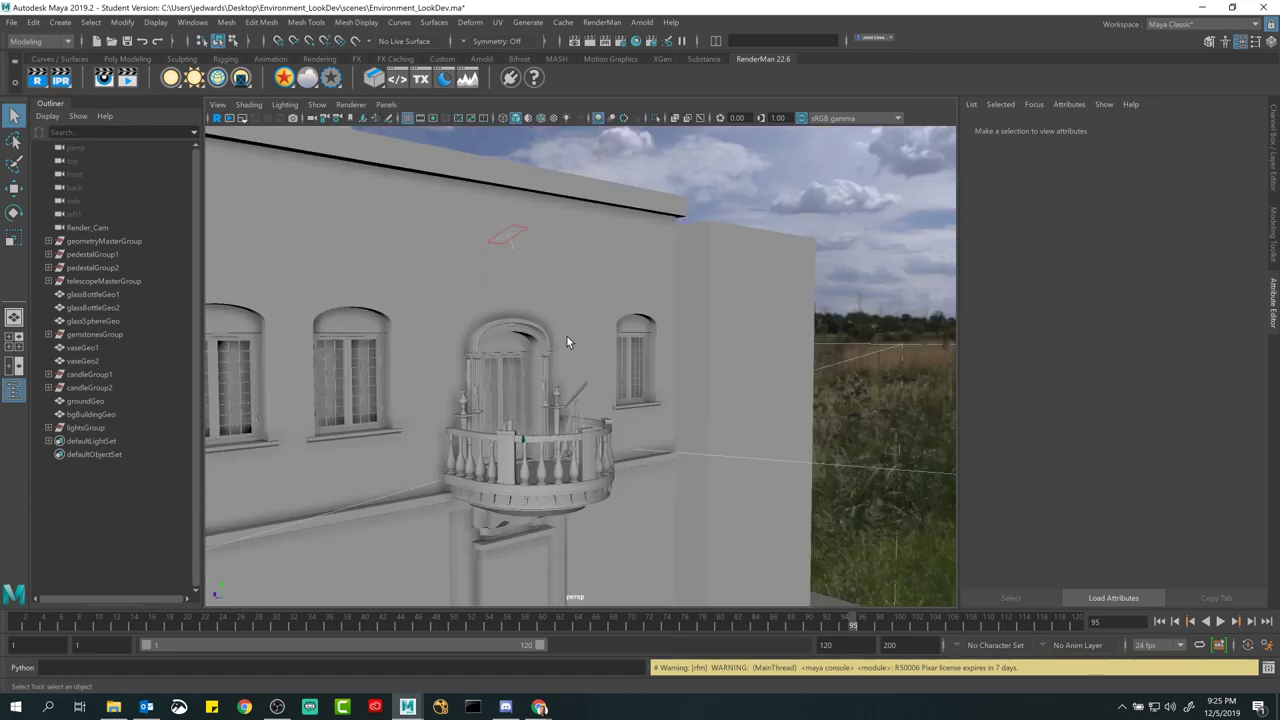
Step: Select the top, column and base of the pedestal in pedestalGroup1, beside the telescope
alt+drag(566, 342, 657, 355)
scroll(655, 318, up, 2)
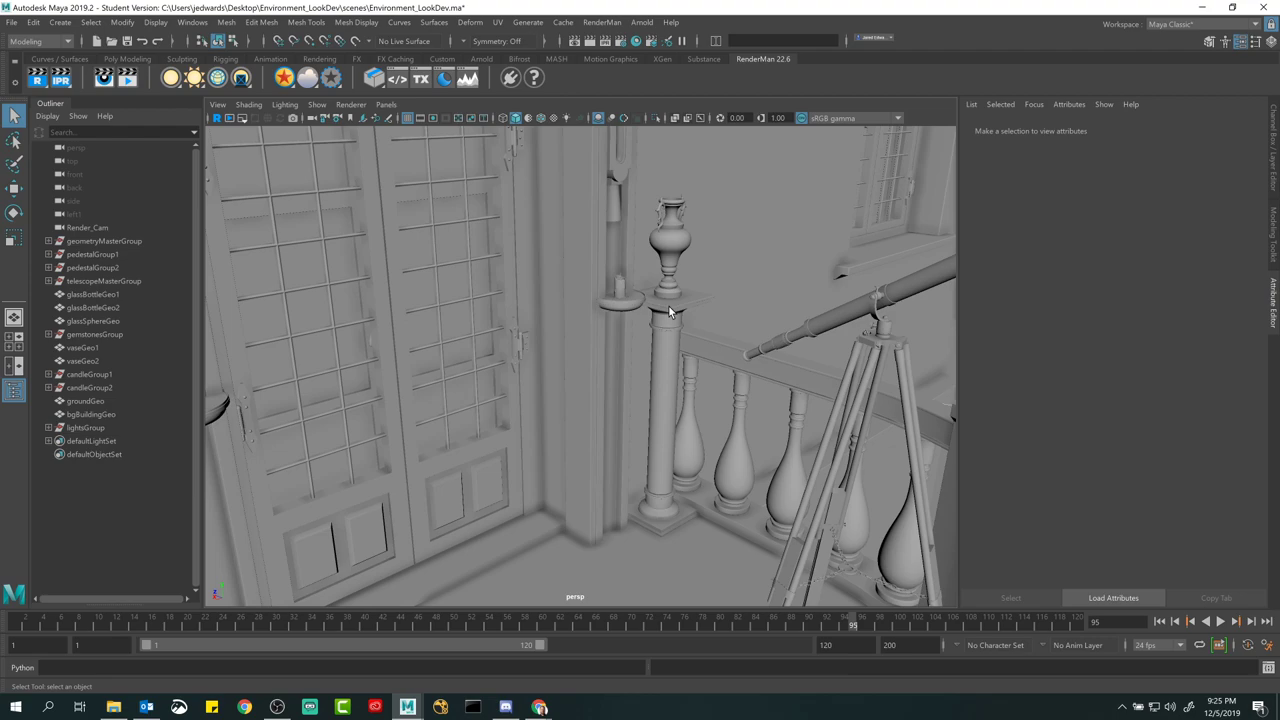
click(670, 313)
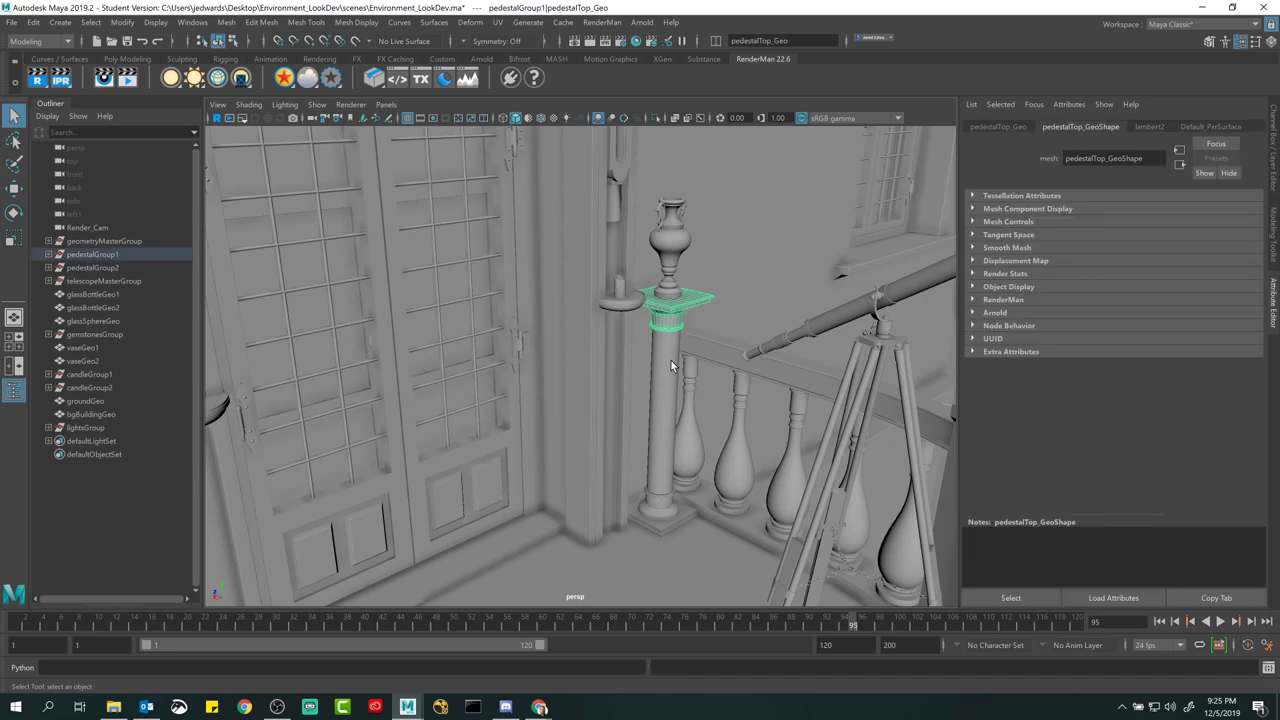
alt+drag(716, 402, 600, 436)
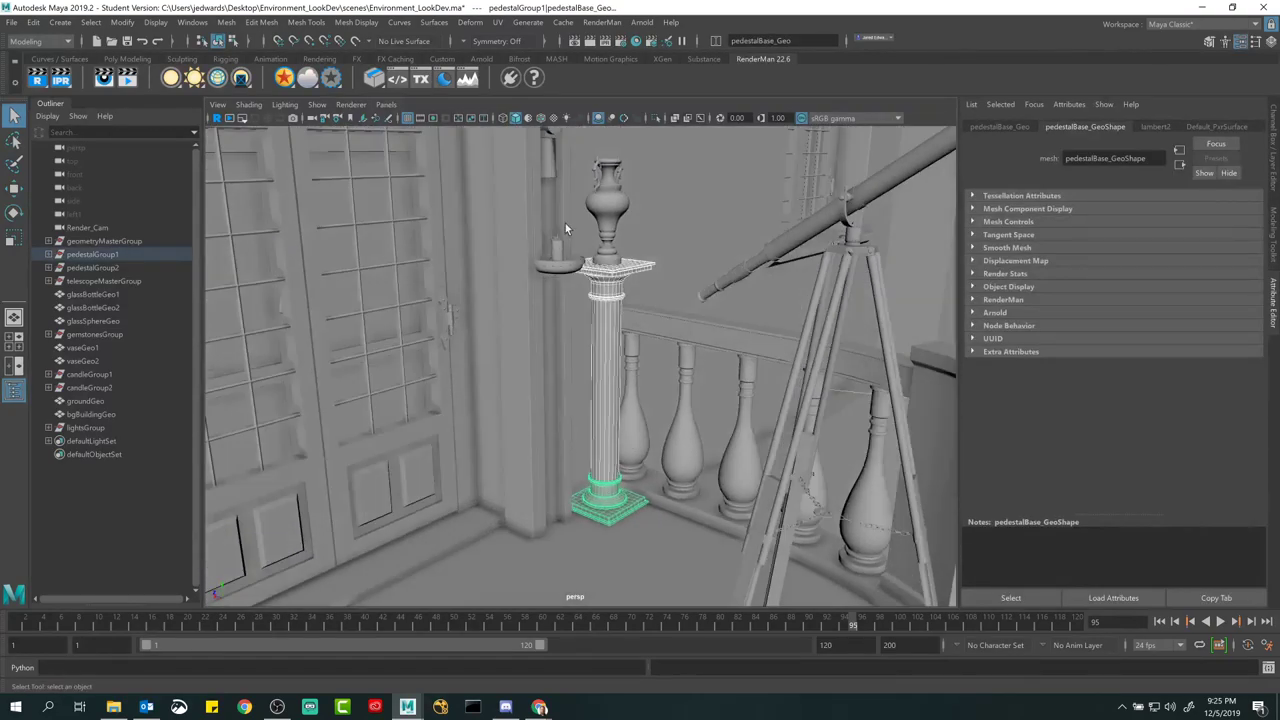
Step: Open the UV Editor for the selected pedestal pieces, and resize and place it beside the viewport so both the pedestal and its UVs show
click(499, 25)
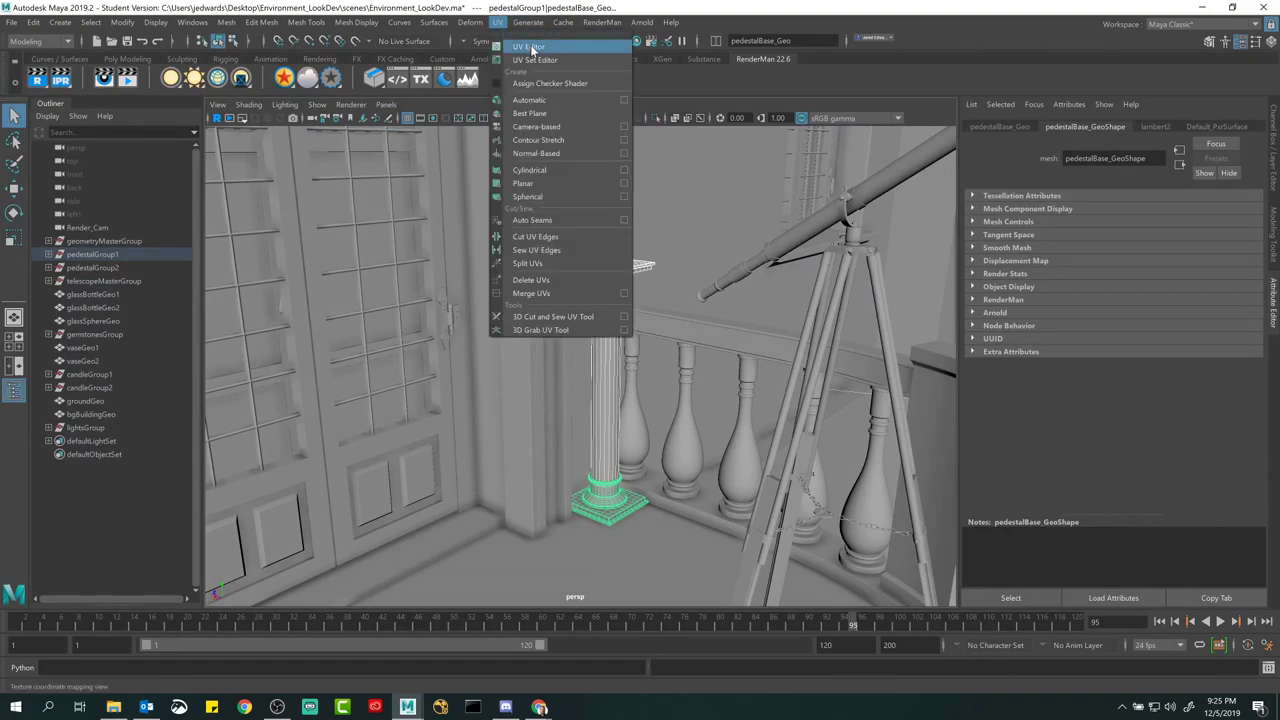
click(530, 48)
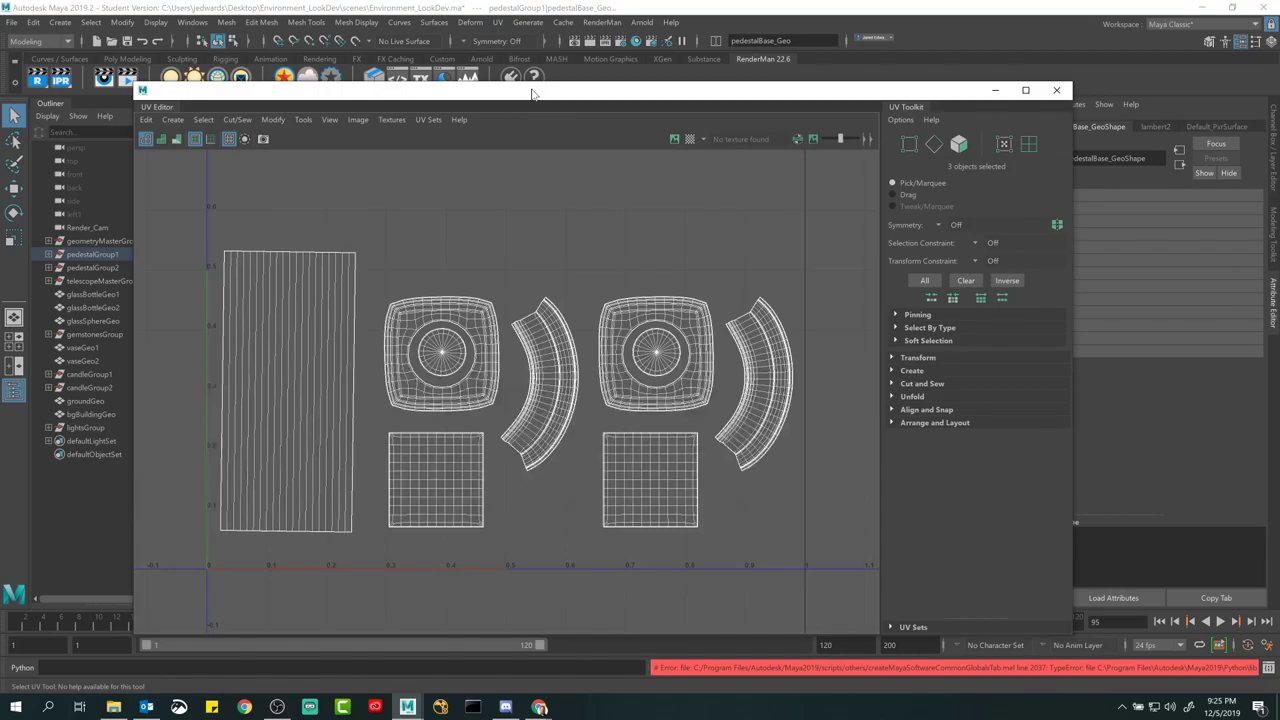
drag(531, 84, 960, 23)
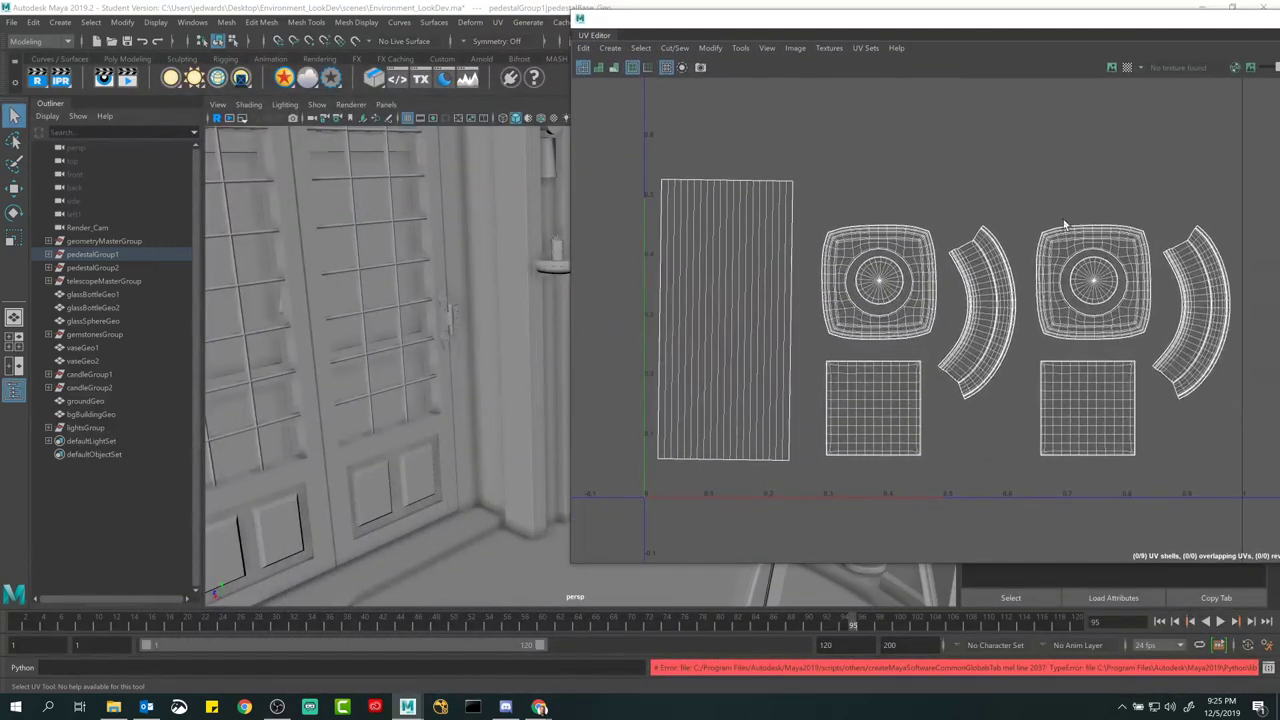
alt+drag(504, 243, 430, 250)
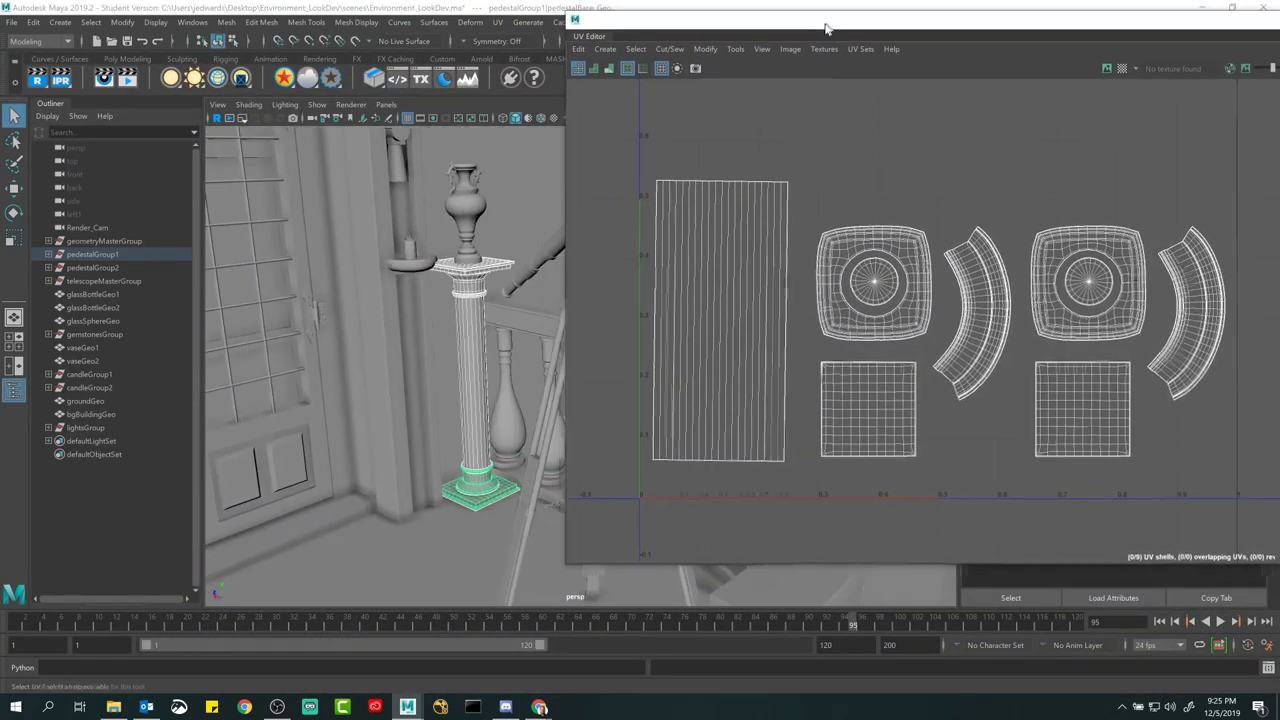
drag(960, 20, 873, 56)
scroll(992, 270, down, 1)
drag(985, 56, 829, 64)
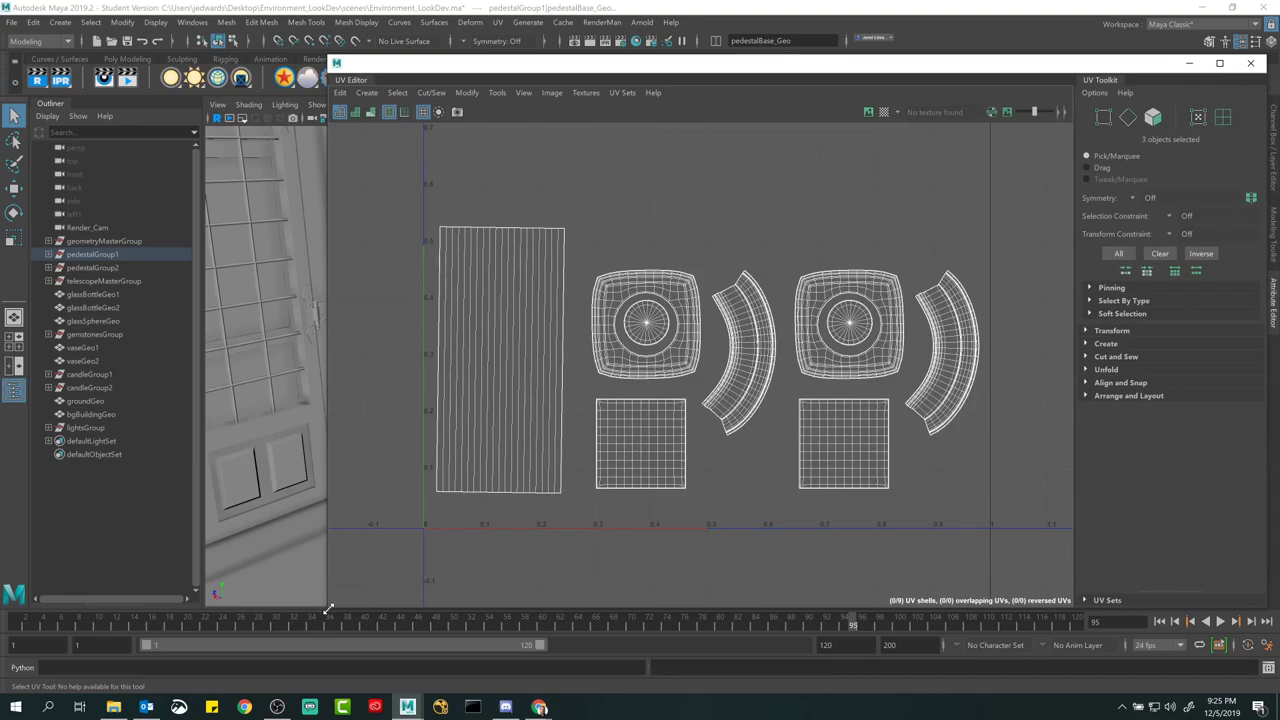
drag(330, 607, 480, 607)
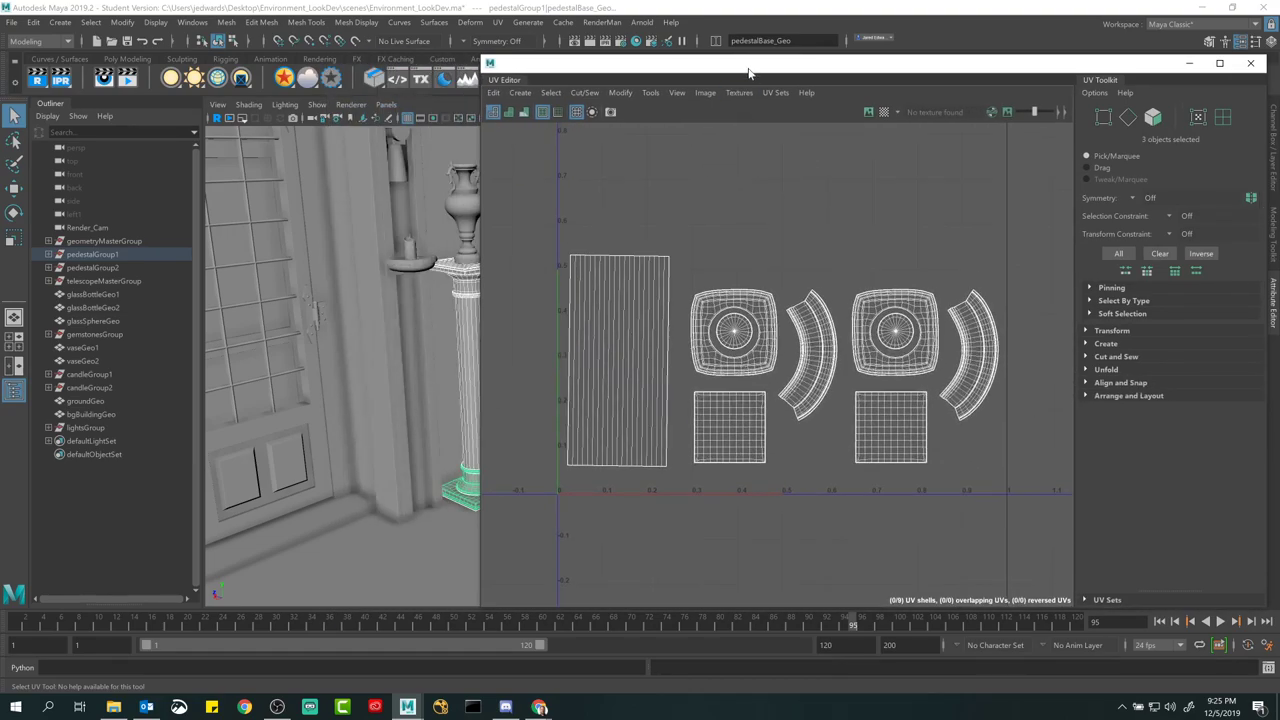
drag(772, 64, 882, 47)
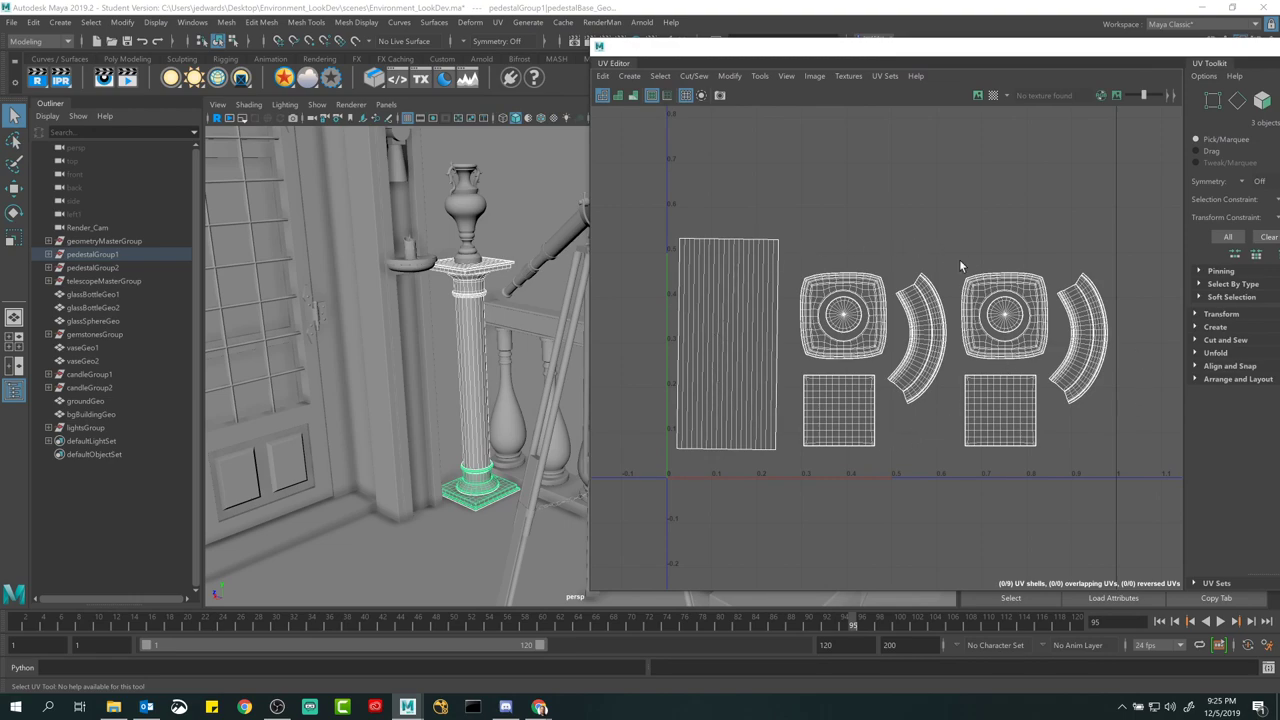
scroll(1054, 332, down, 1)
alt+right_drag(1054, 332, 840, 334)
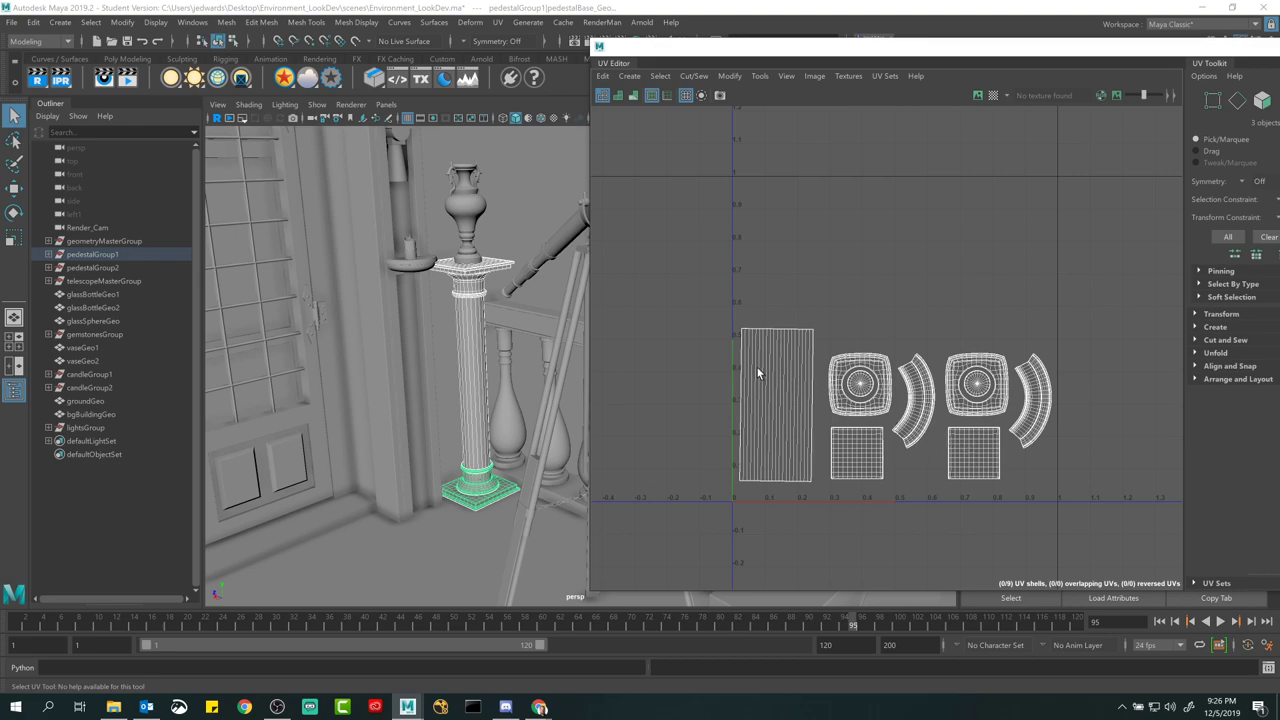
Step: Use UV shell selection to examine which pedestal surfaces correspond to which shells in the UV Editor
right_drag(762, 368, 725, 357)
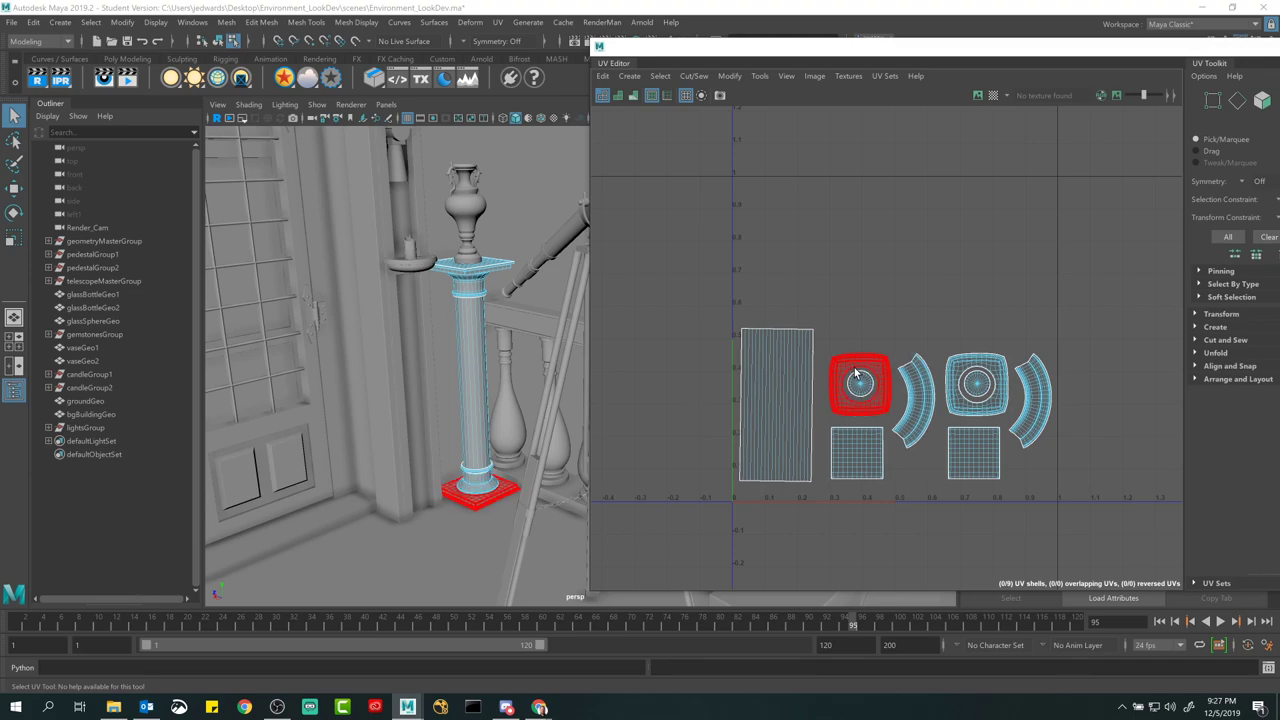
alt+drag(498, 310, 422, 278)
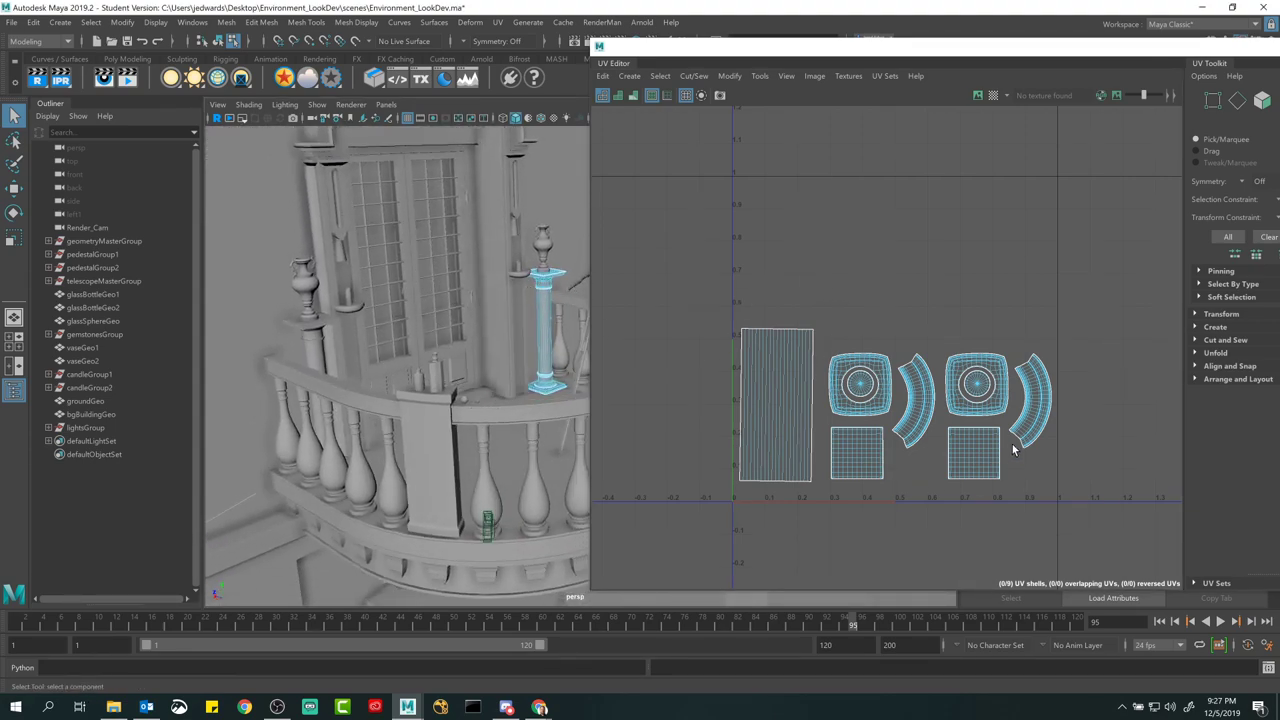
alt+drag(517, 494, 428, 300)
key(F11)
click(425, 280)
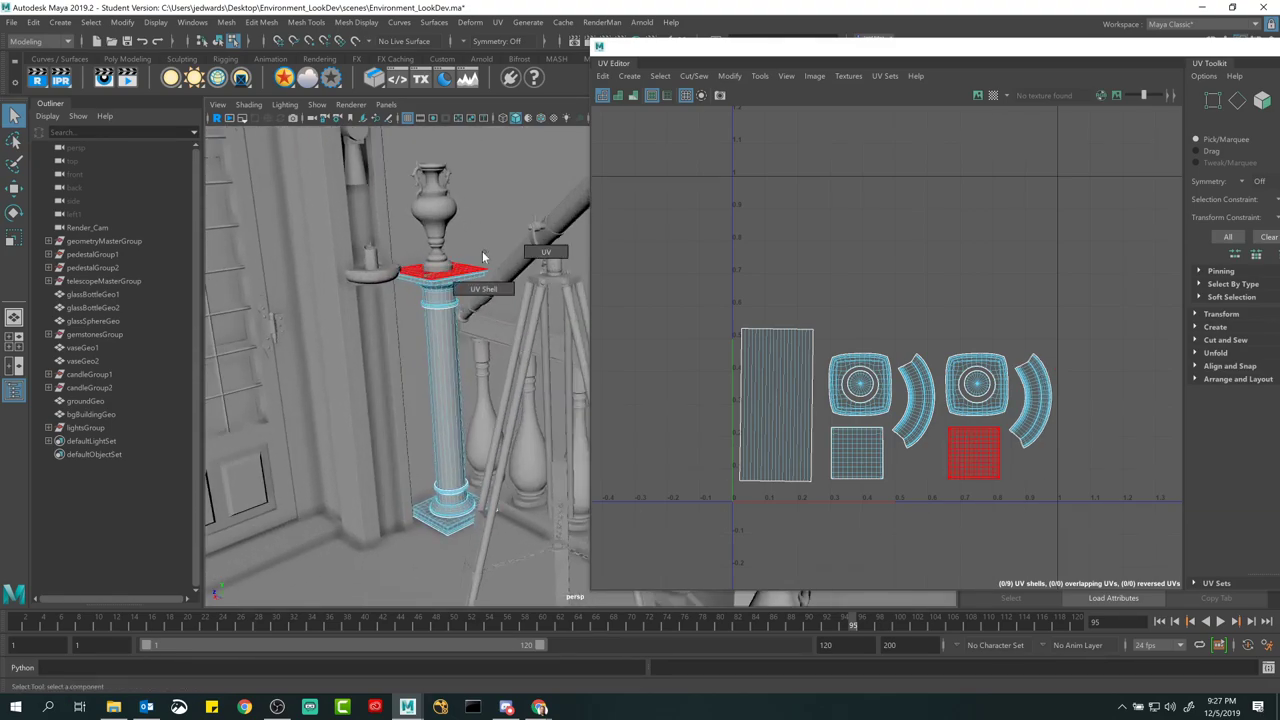
Step: Return the pedestal top to object mode as the only selected piece, and move the UV Editor clear of it
right_click(449, 280)
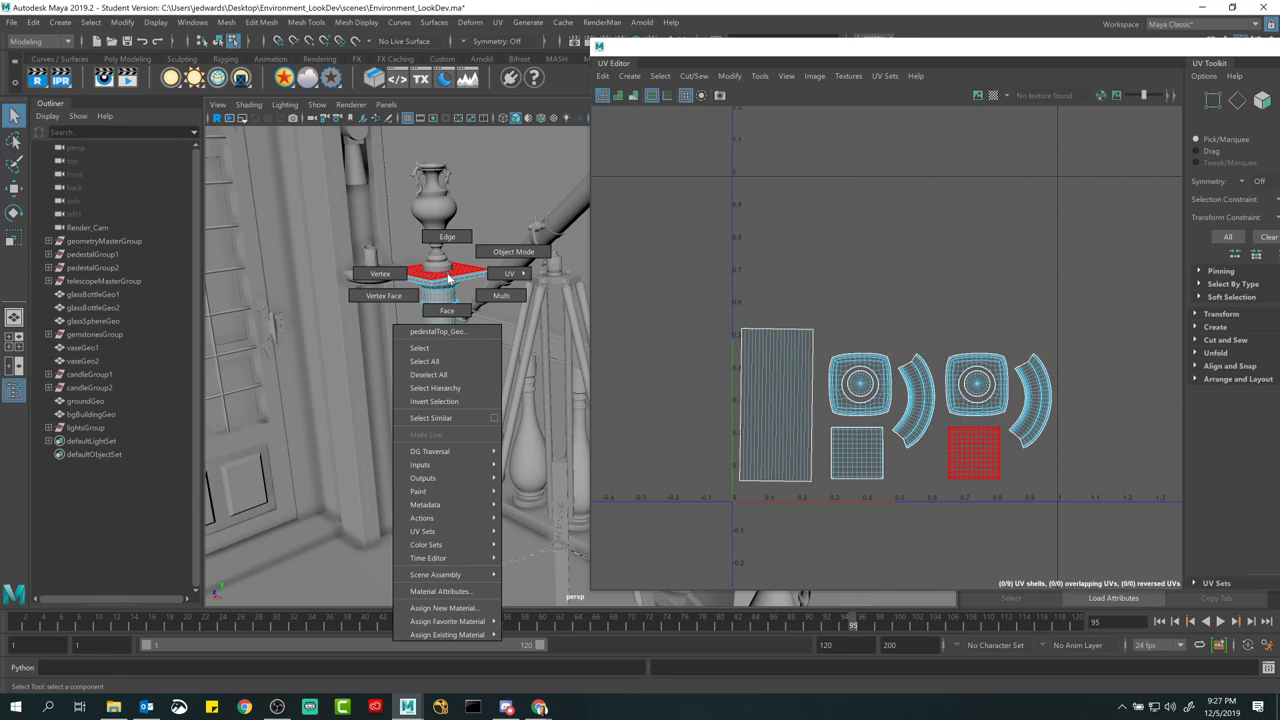
click(513, 251)
alt+drag(513, 251, 497, 324)
drag(880, 50, 947, 121)
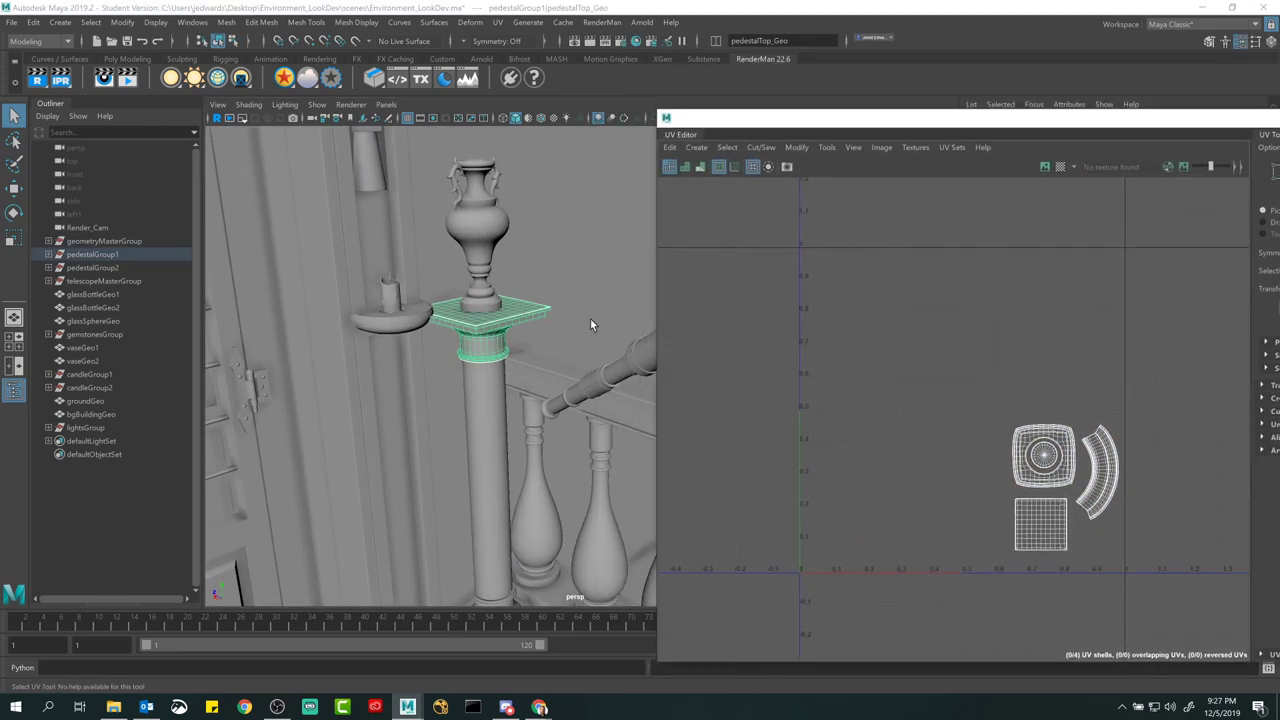
Step: Try component selection modes on the pedestal top in the viewport and the UV Editor, returning to object mode each time
right_click(493, 322)
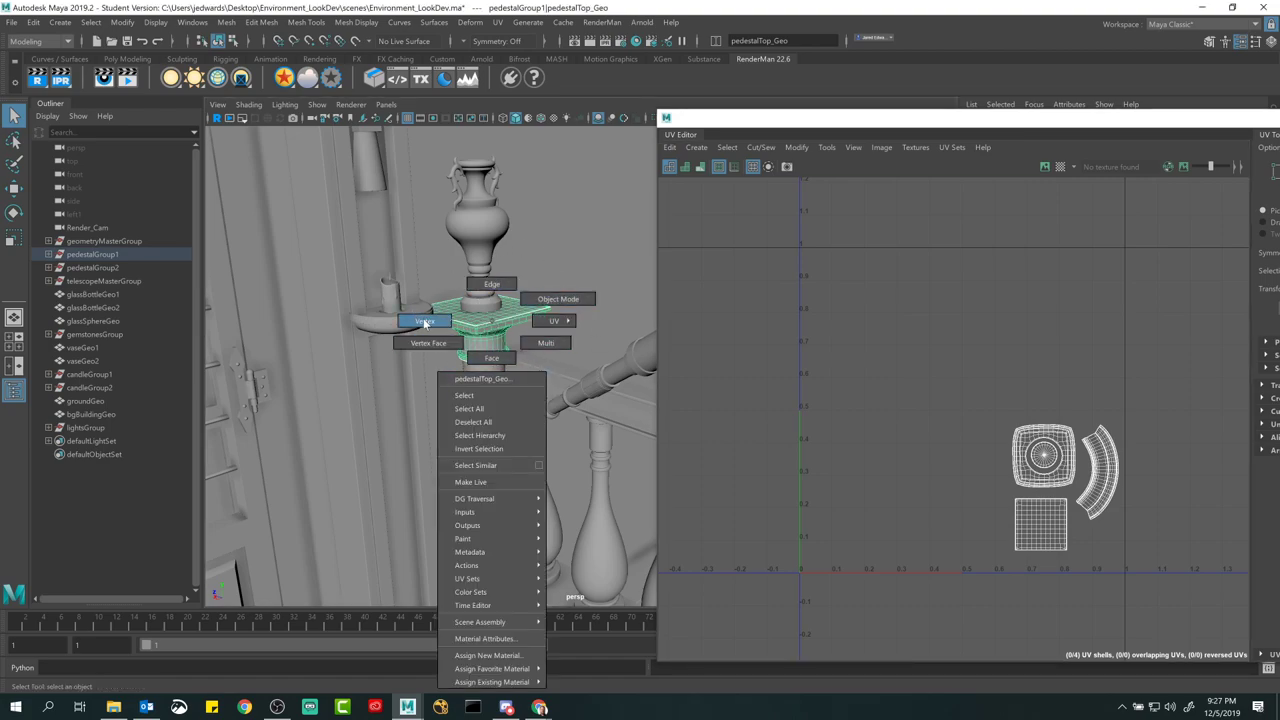
click(424, 322)
right_click(486, 322)
click(558, 298)
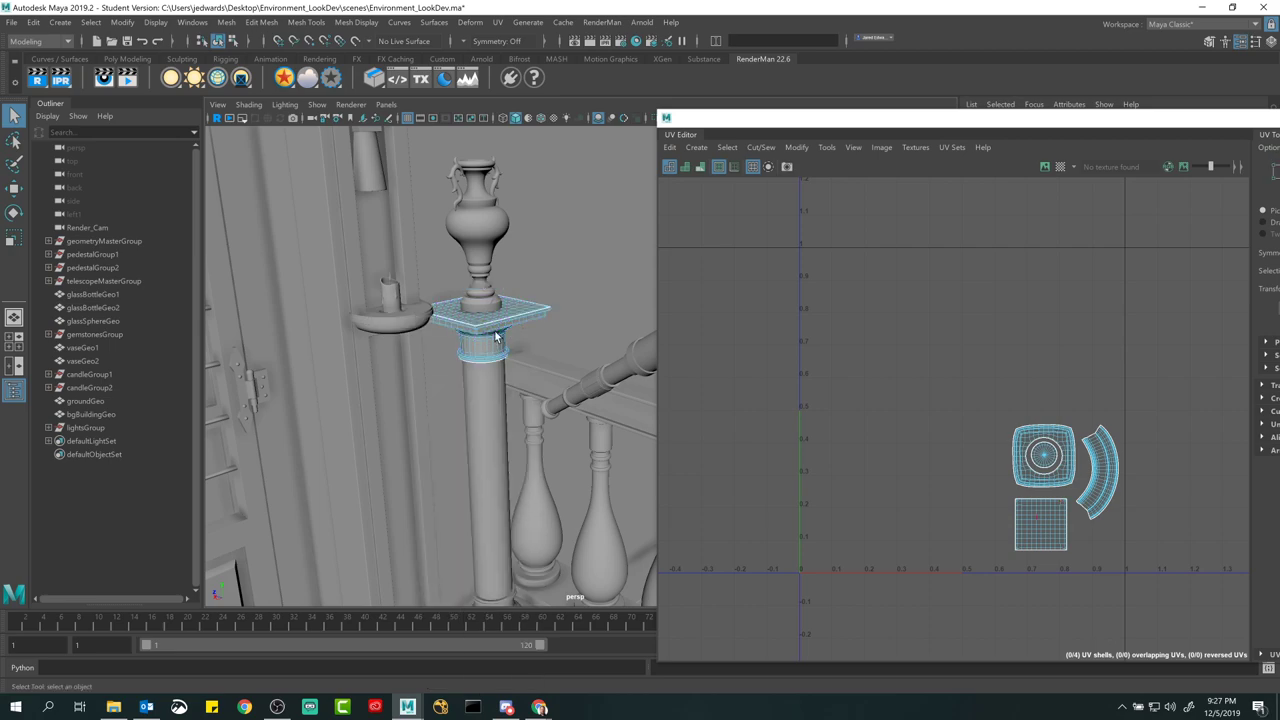
mouse_move(497, 318)
right_down()
mouse_move(464, 325)
mouse_move(500, 300)
mouse_move(491, 334)
right_up()
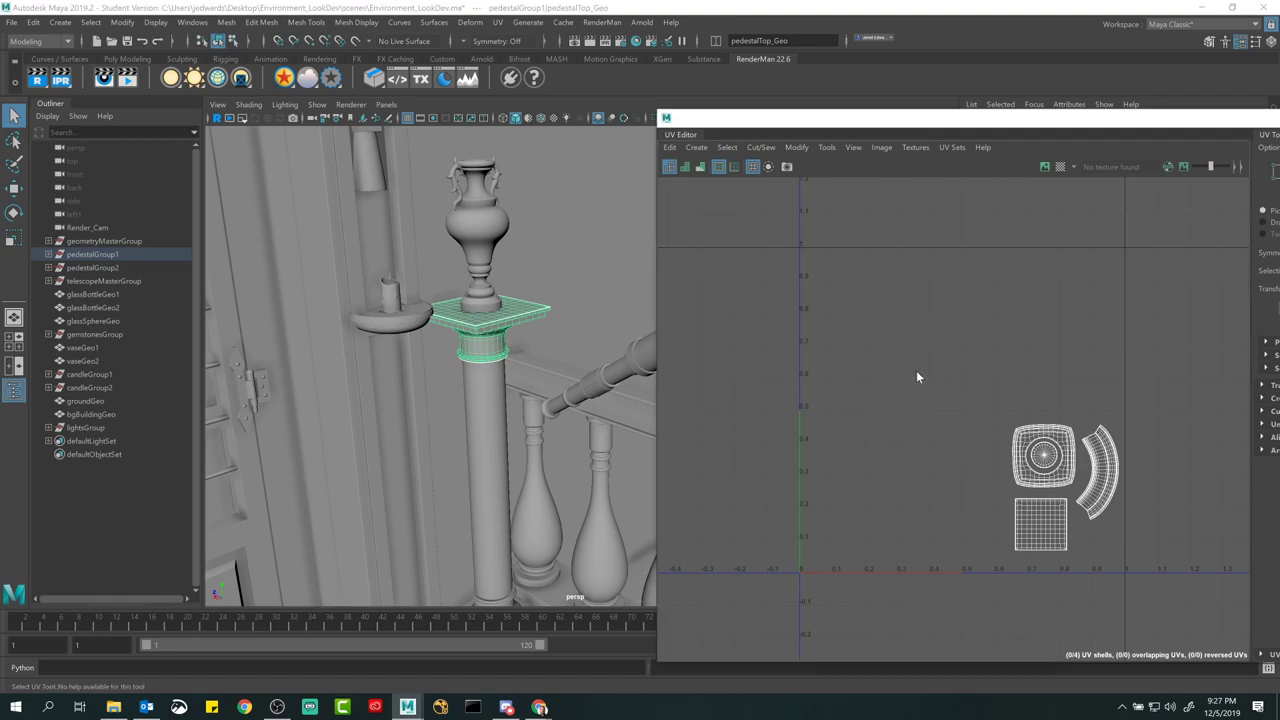
right_drag(916, 370, 891, 349)
click(1043, 456)
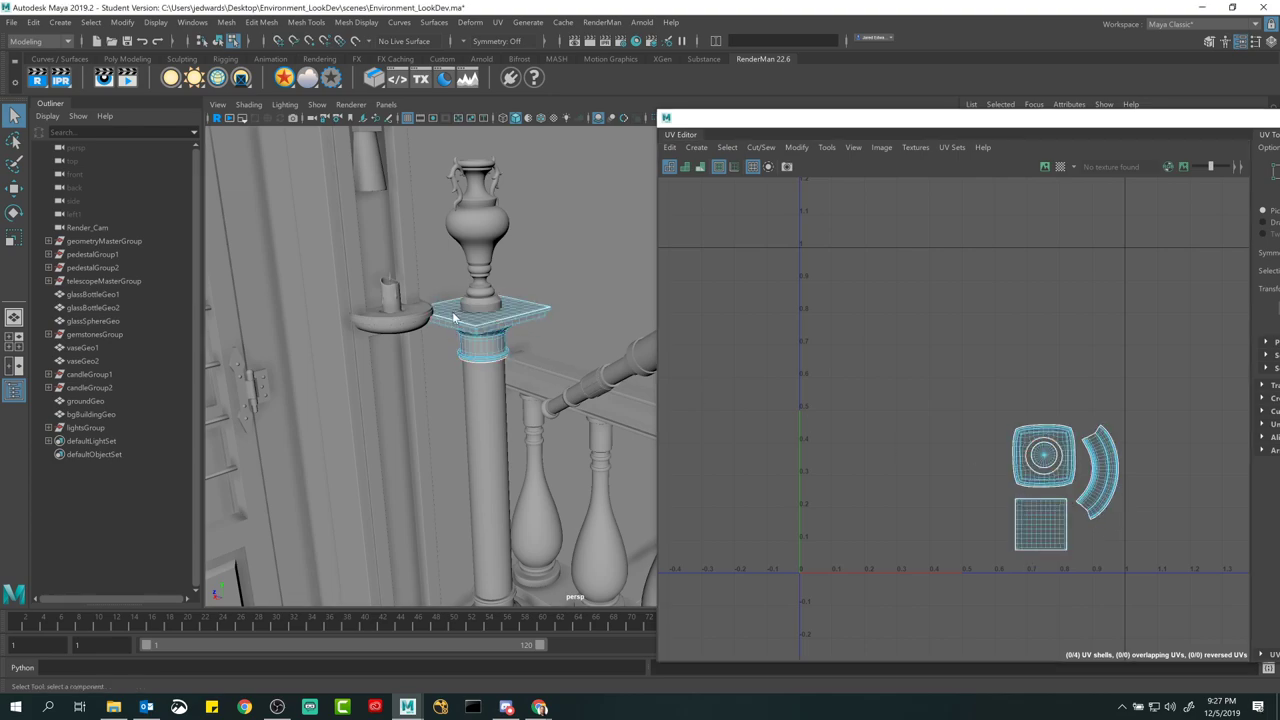
right_drag(480, 328, 545, 303)
right_click(481, 330)
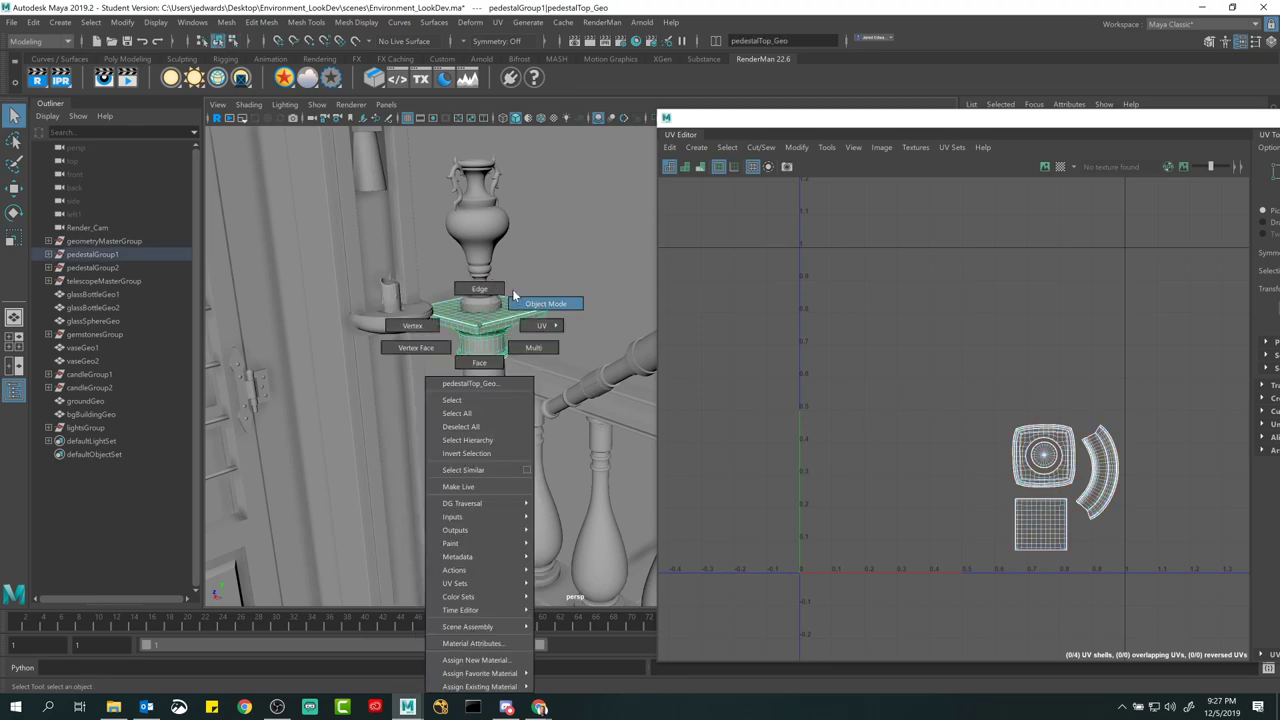
click(512, 289)
Step: Add the column and base of the first pedestal to the selected top piece
alt+drag(525, 365, 491, 326)
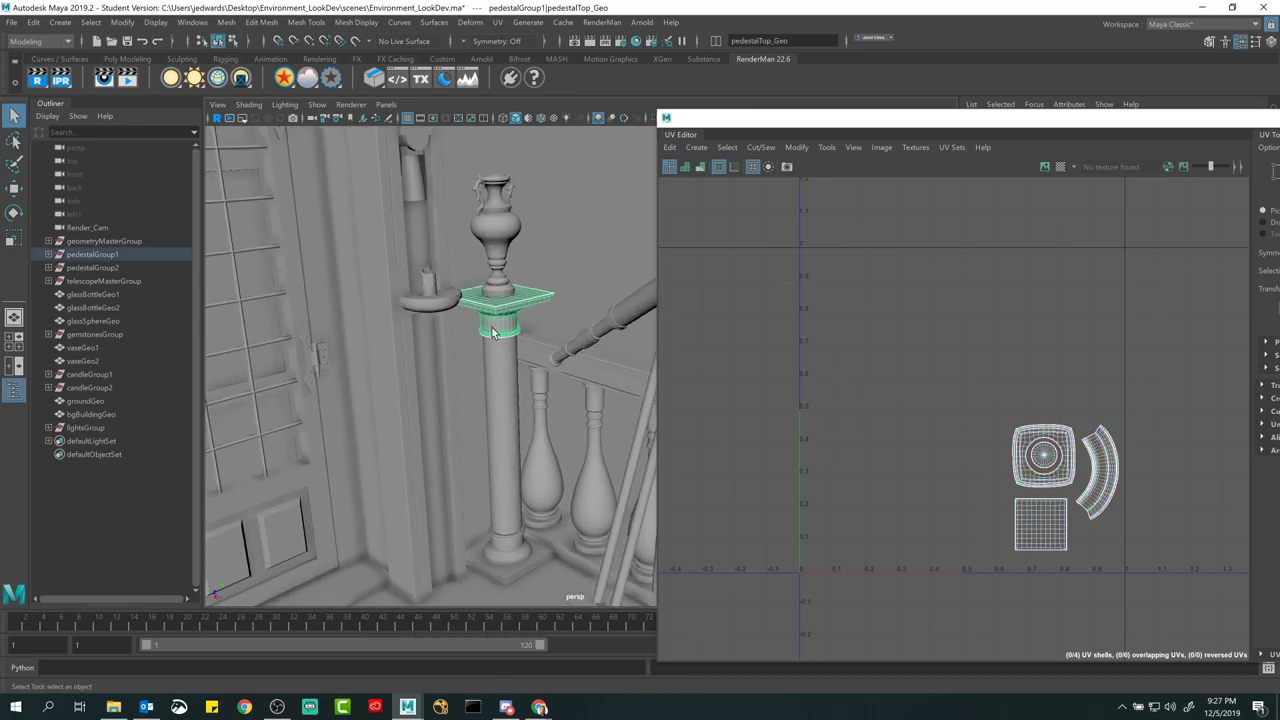
click(497, 401)
click(518, 555)
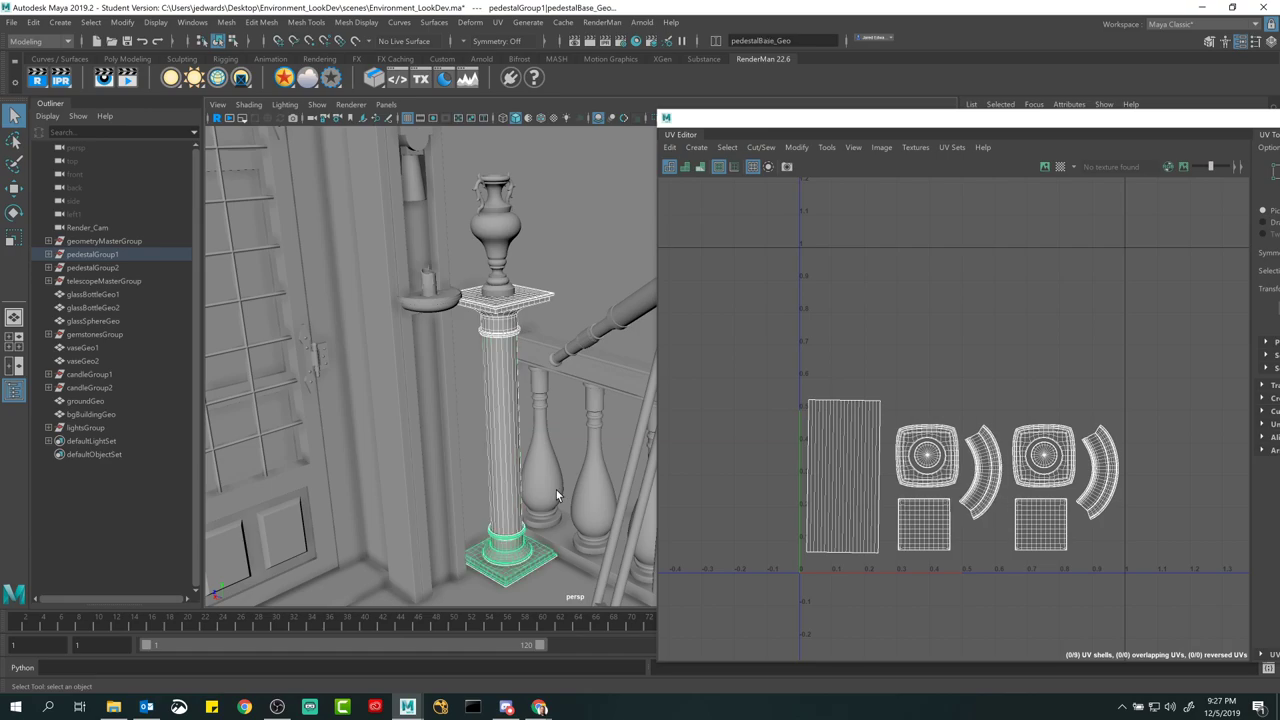
Step: Add the top, column and base of the pedestalGroup2 pedestal to the selection, and move the UV Editor fully into view
alt+drag(556, 490, 487, 319)
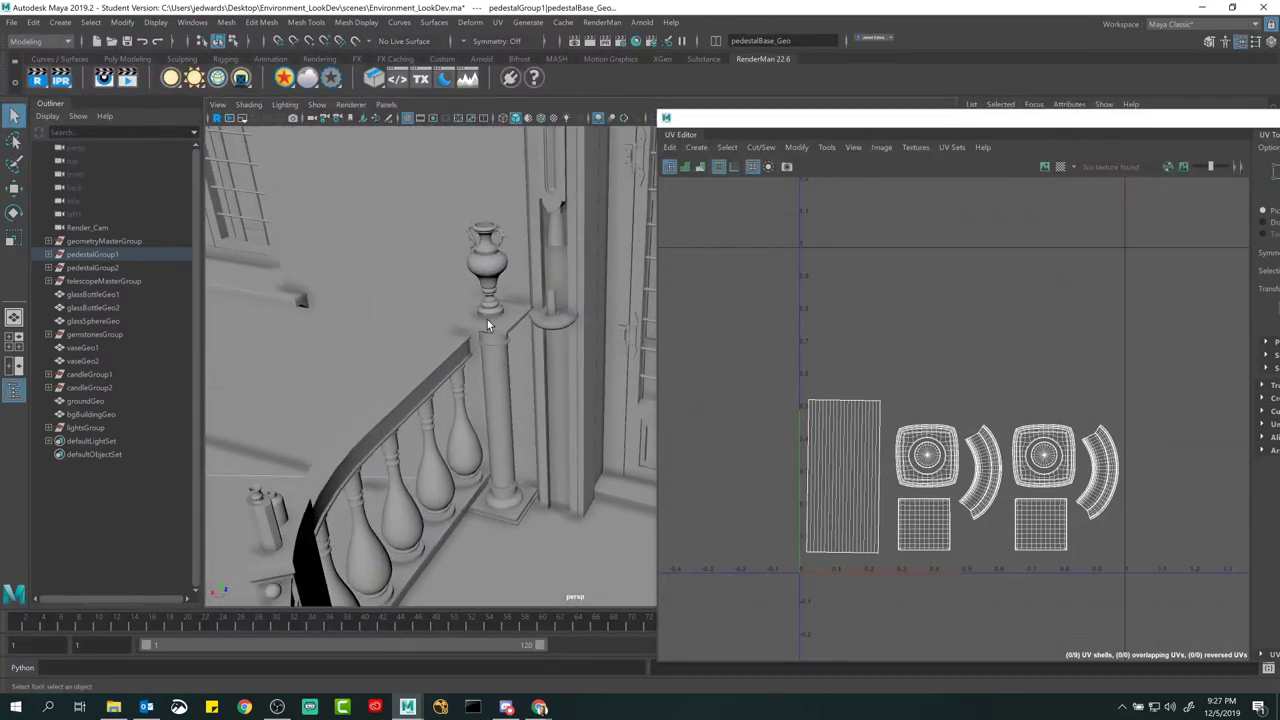
shift+click(487, 319)
shift+click(482, 390)
shift+click(499, 506)
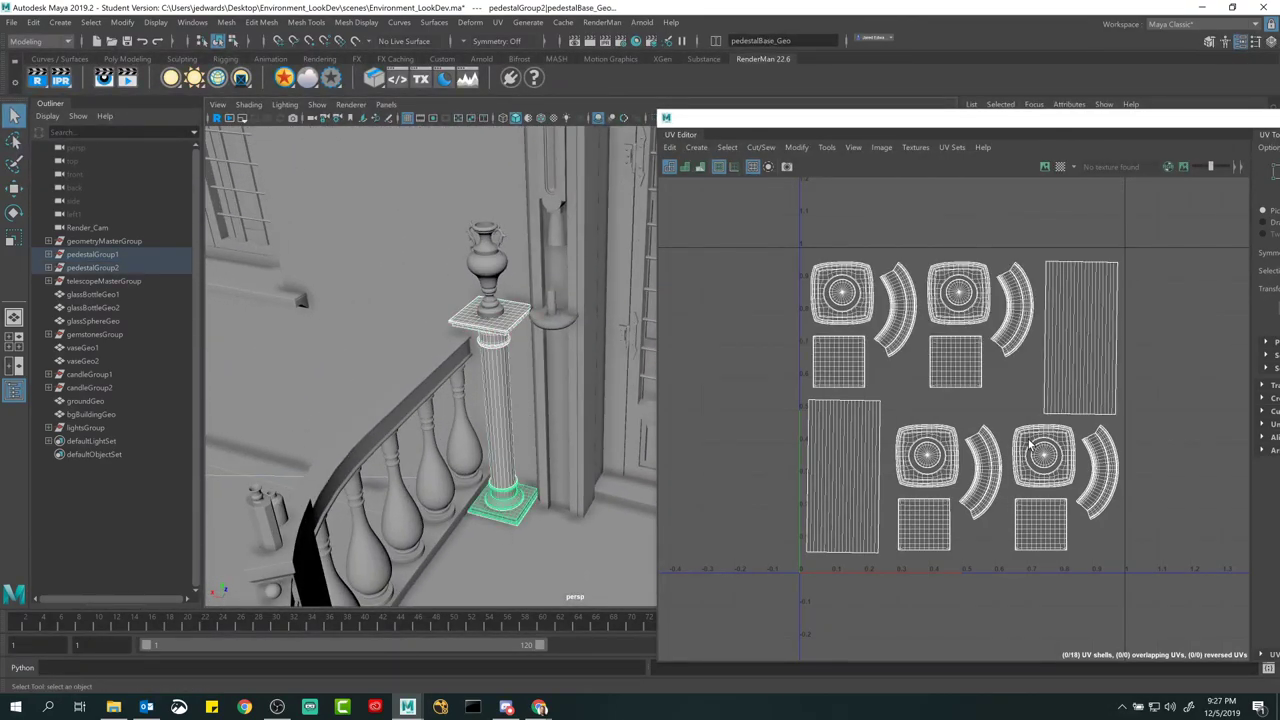
drag(966, 122, 789, 128)
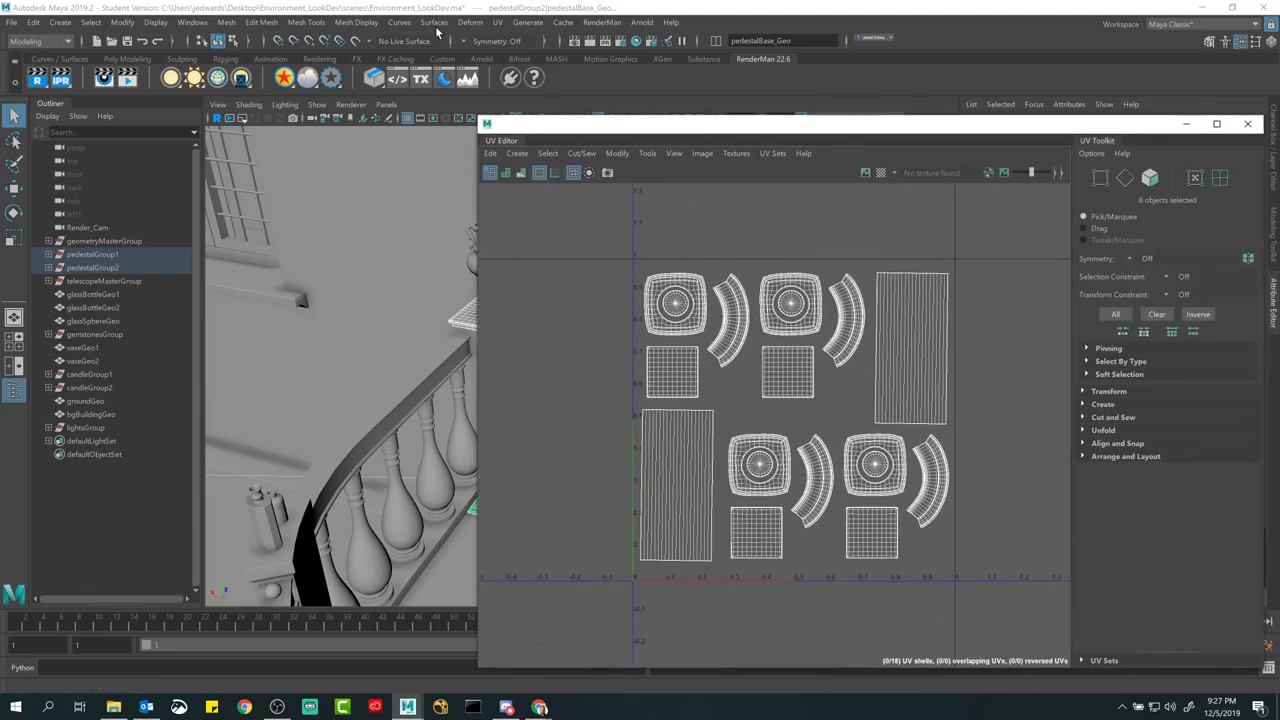
Step: Examine how the pedestals' UV shells are laid out within the 0 to 1 tile of the UV Editor
click(497, 22)
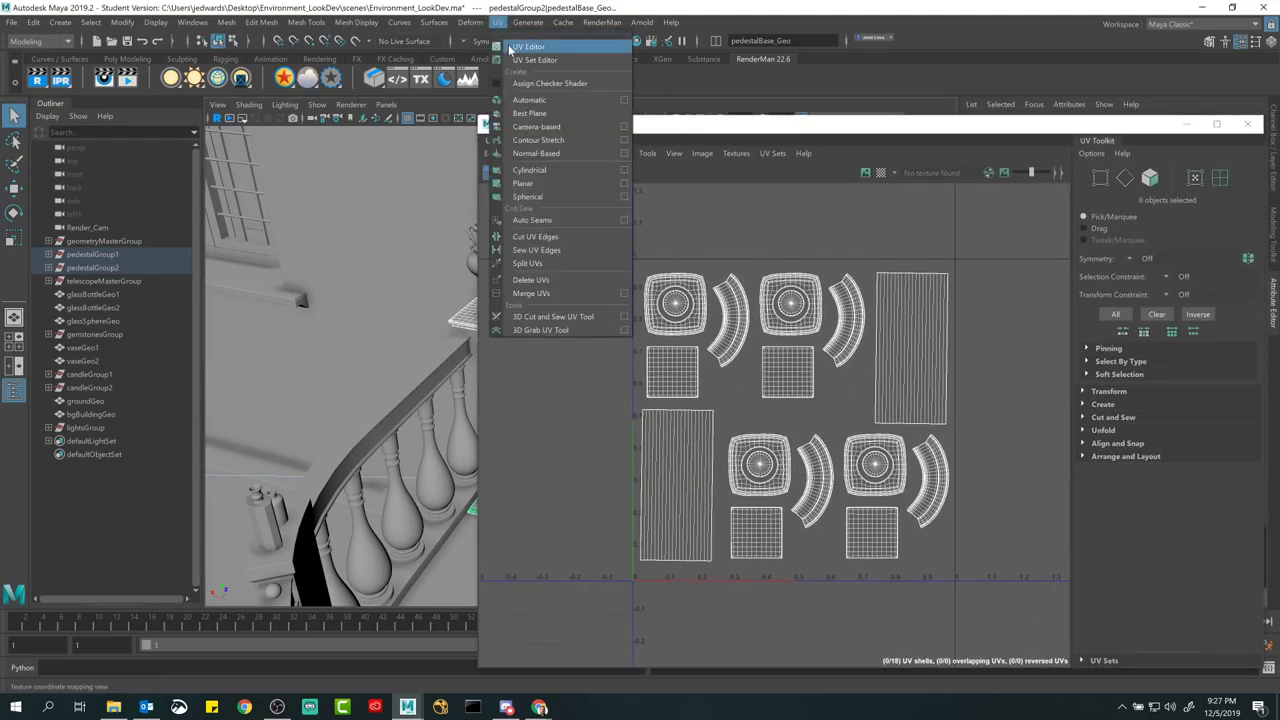
click(800, 126)
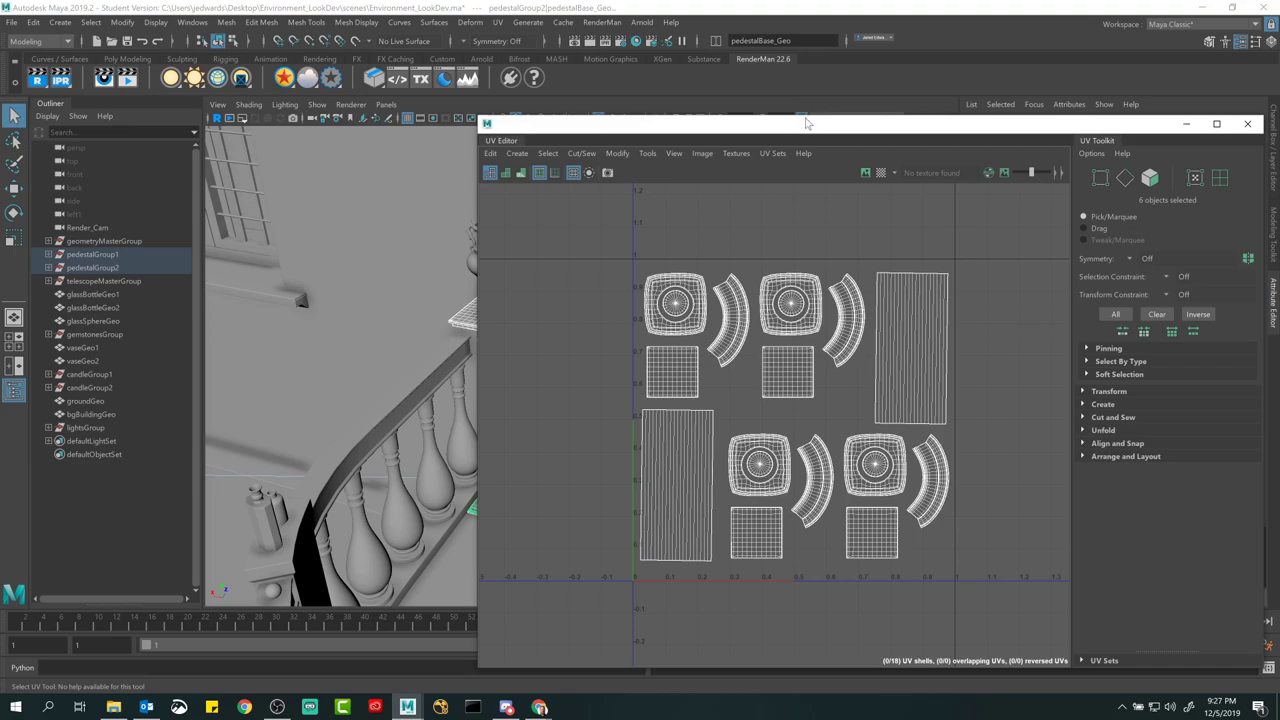
mouse_move(806, 128)
mouse_down()
mouse_move(784, 137)
mouse_move(794, 122)
mouse_up()
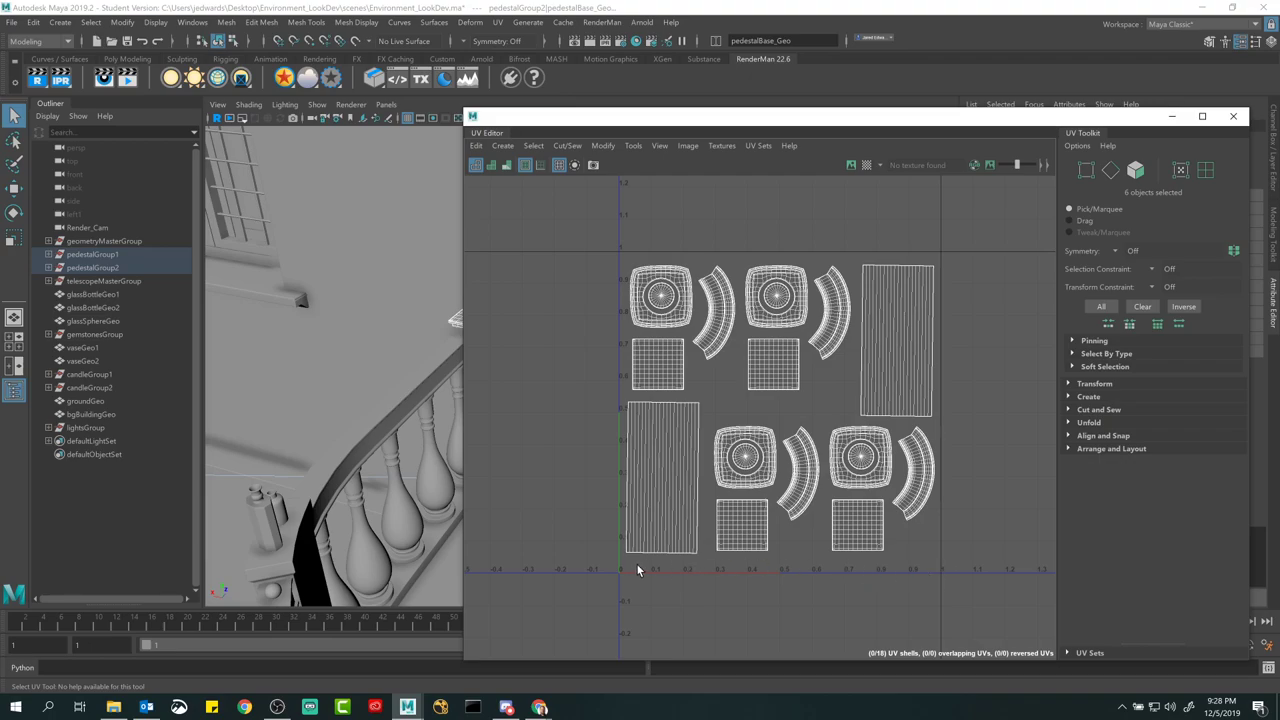
scroll(620, 571, up, 3)
alt+middle_drag(620, 571, 663, 434)
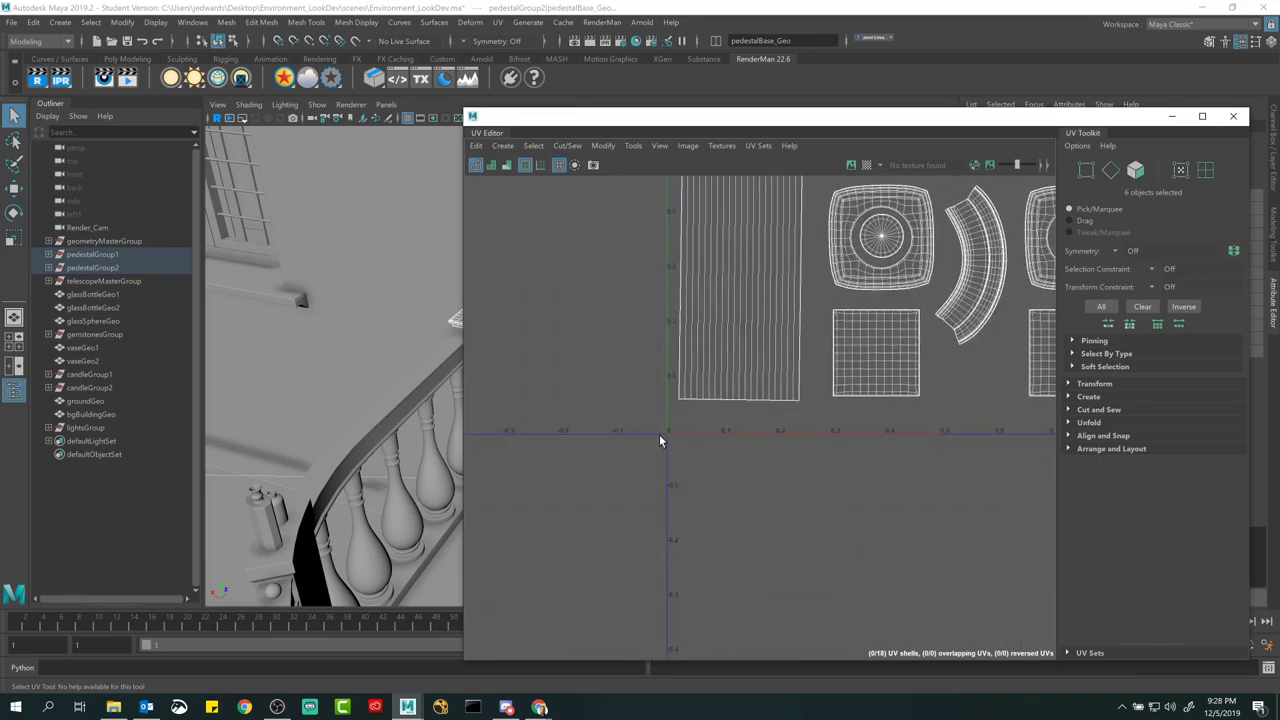
alt+middle_drag(763, 438, 540, 453)
alt+right_drag(894, 471, 629, 429)
alt+middle_drag(629, 429, 643, 464)
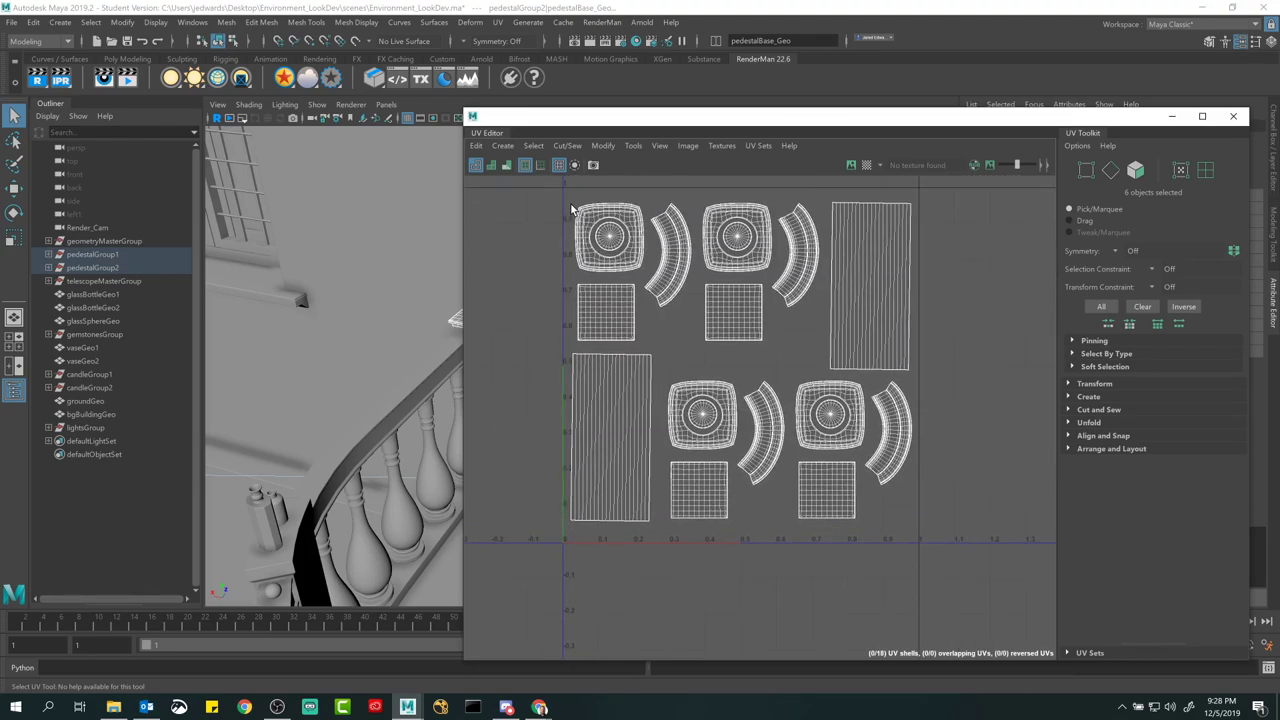
alt+right_drag(921, 186, 809, 309)
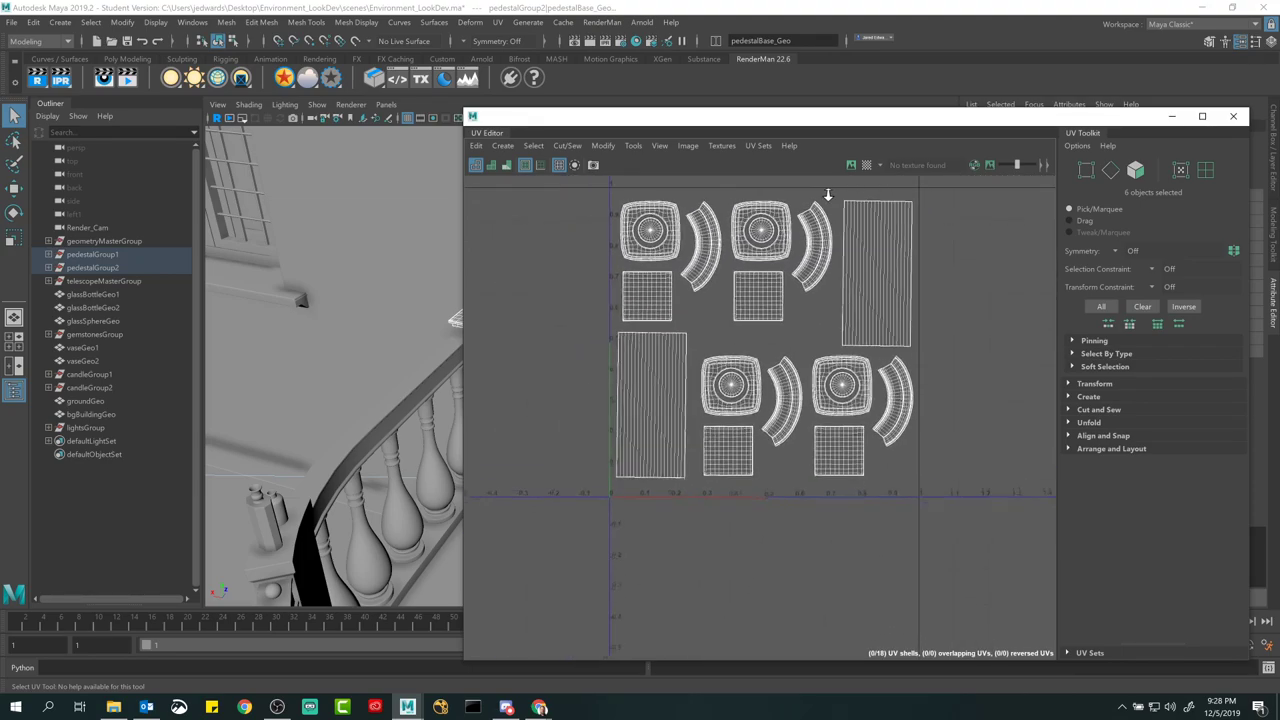
alt+middle_drag(809, 309, 783, 378)
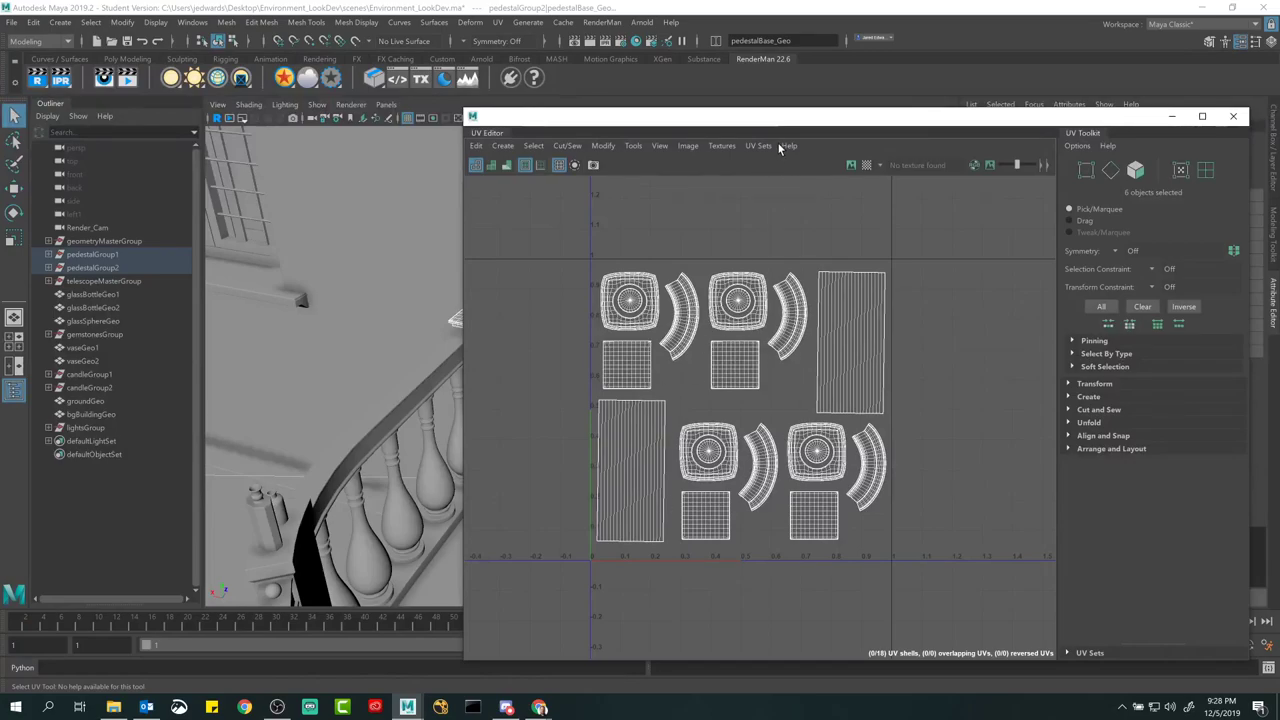
Step: Uncover the viewport, and select pedestalGroup1 and pedestalGroup2 one after the other to compare their UV shells
drag(766, 118, 993, 100)
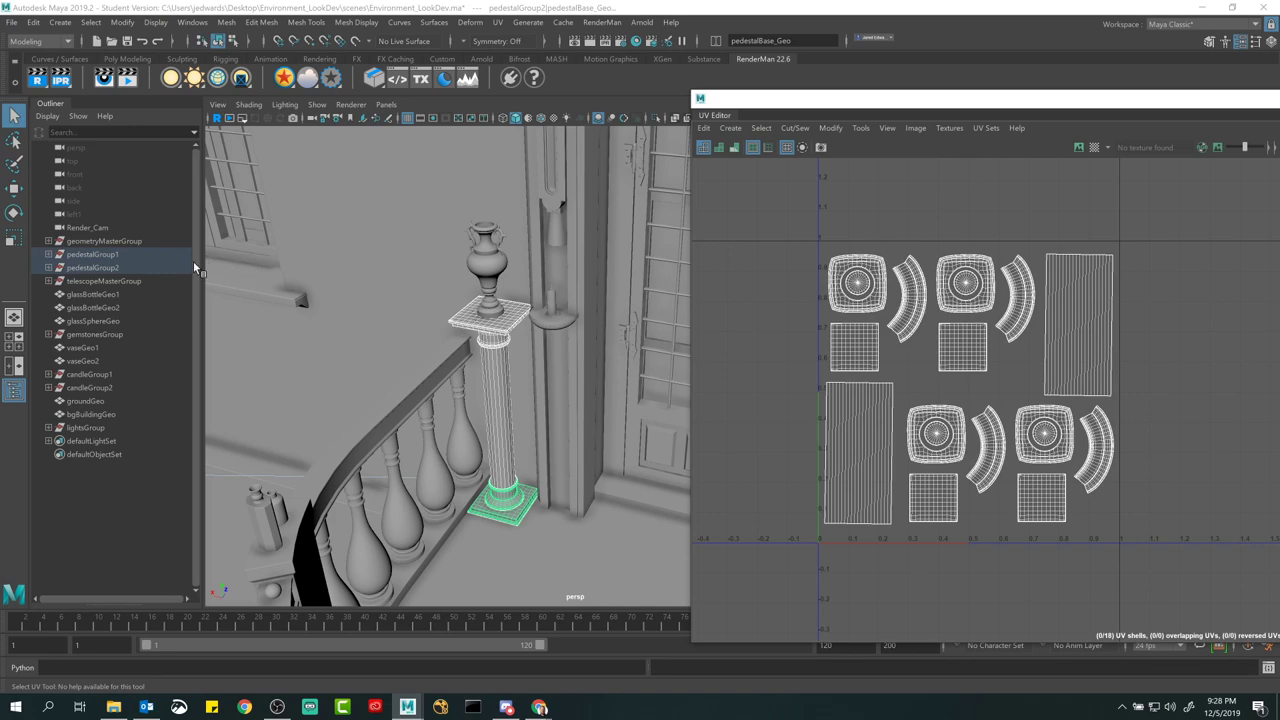
click(100, 255)
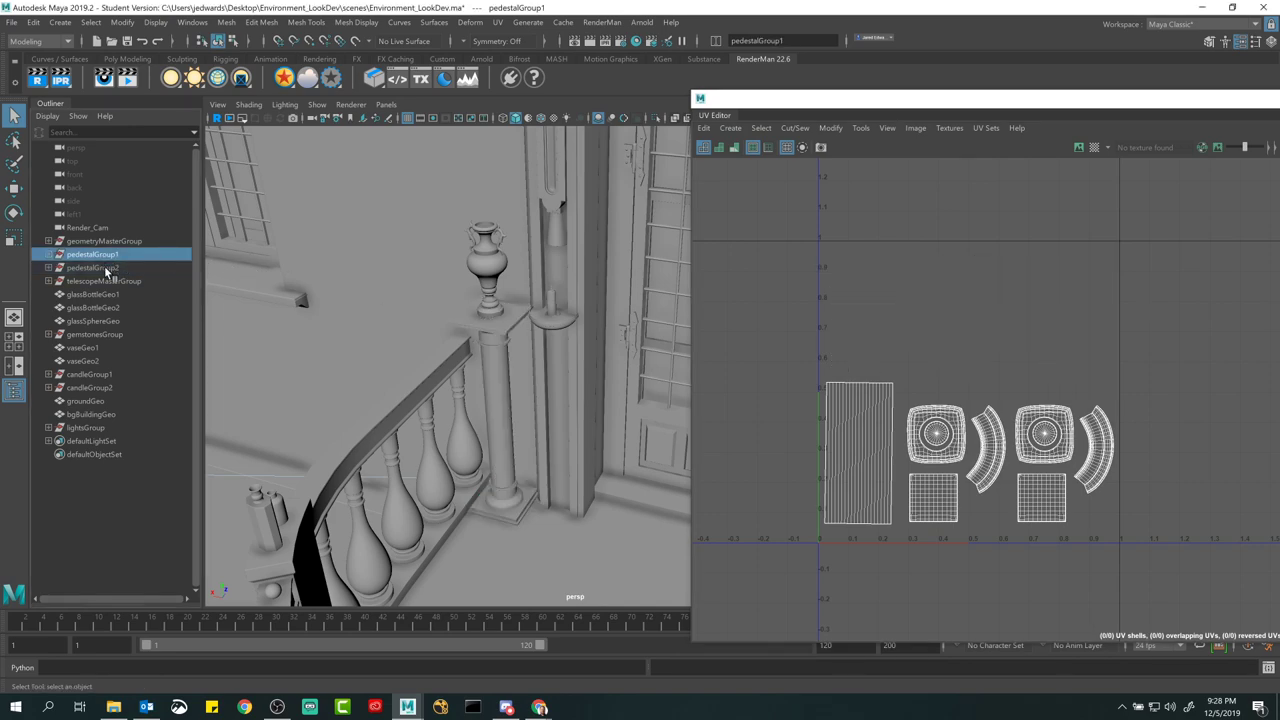
click(98, 267)
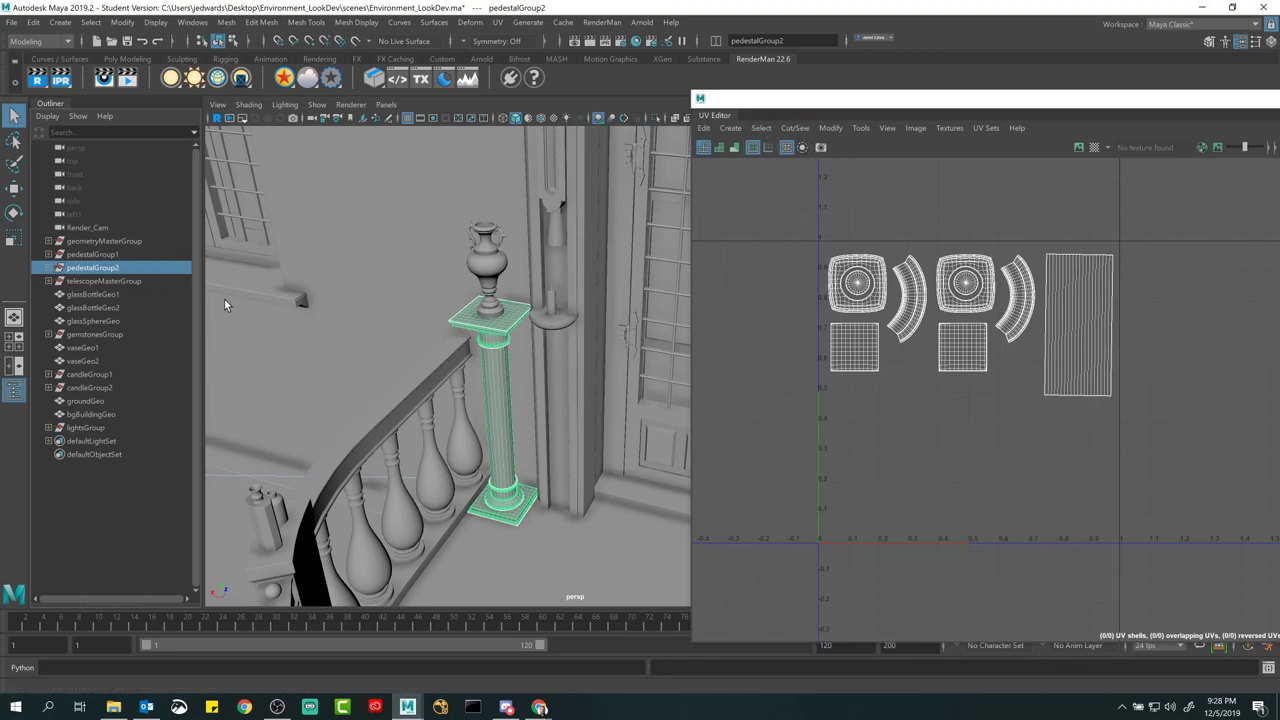
Step: Select the top, column and base pieces of both pedestals together, and bring the UV Editor fully back into view
click(503, 415)
shift+click(524, 500)
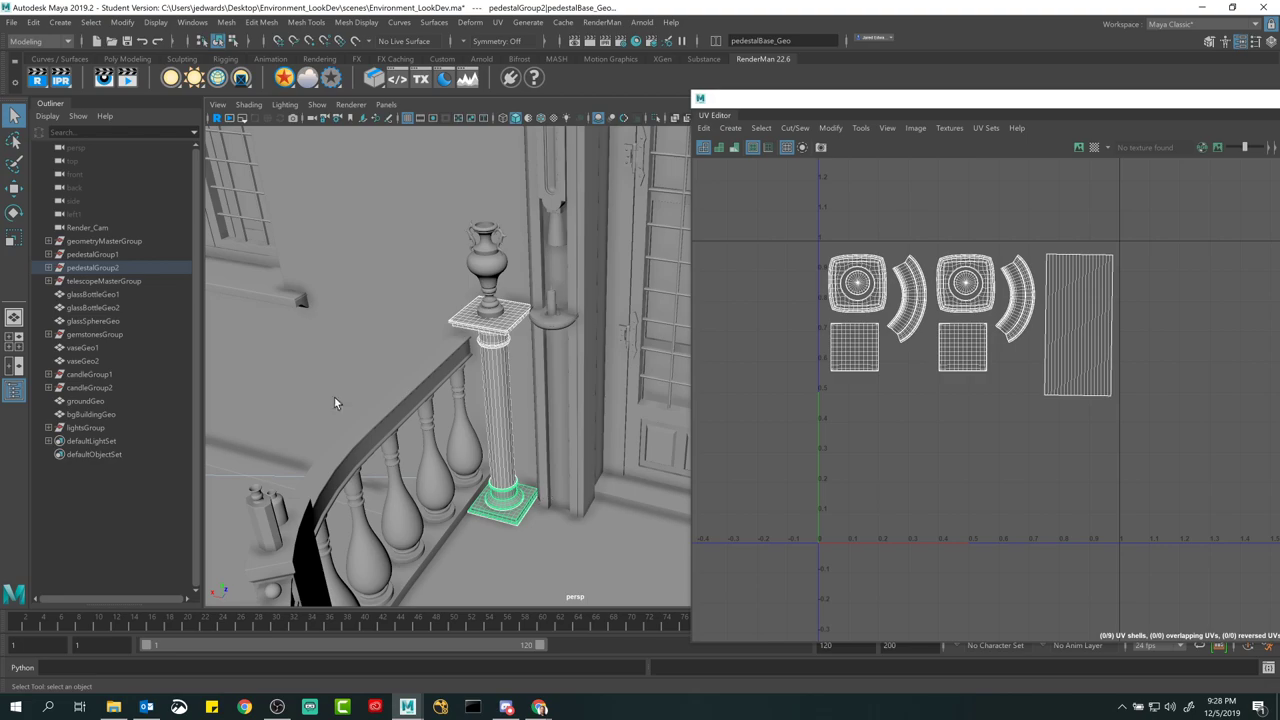
alt+drag(487, 366, 580, 516)
shift+click(563, 445)
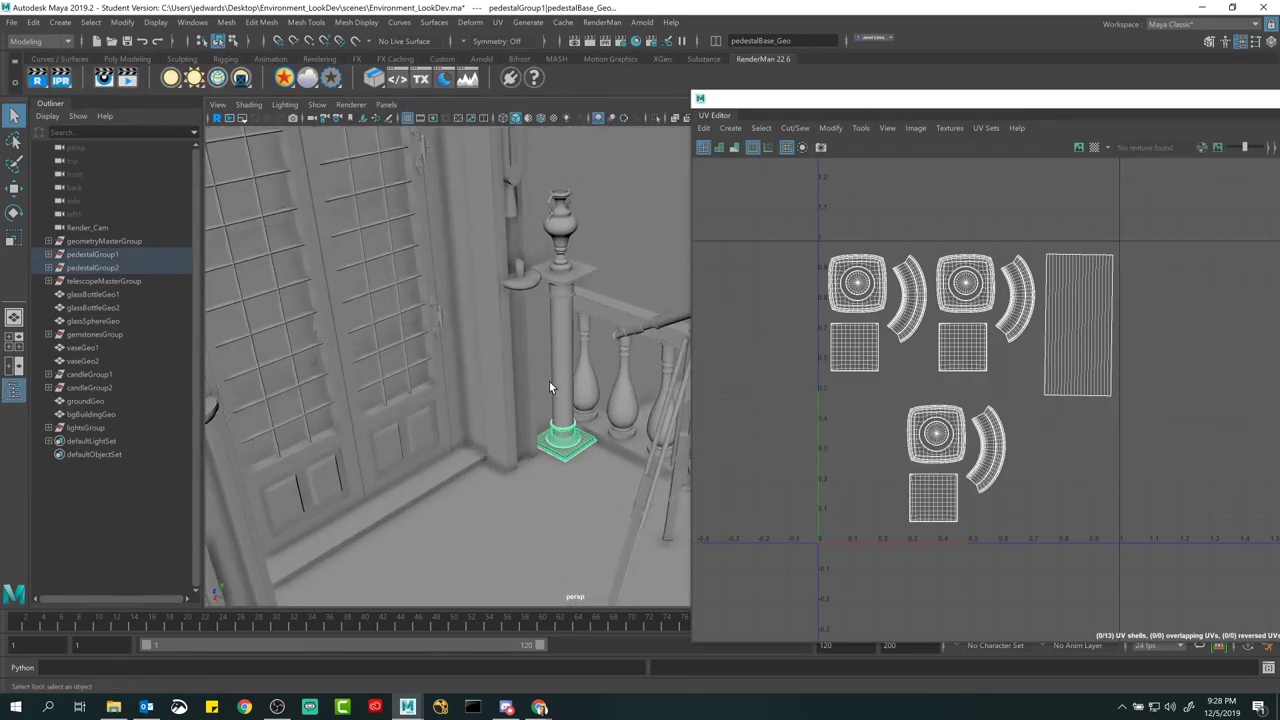
shift+click(560, 382)
shift+click(579, 274)
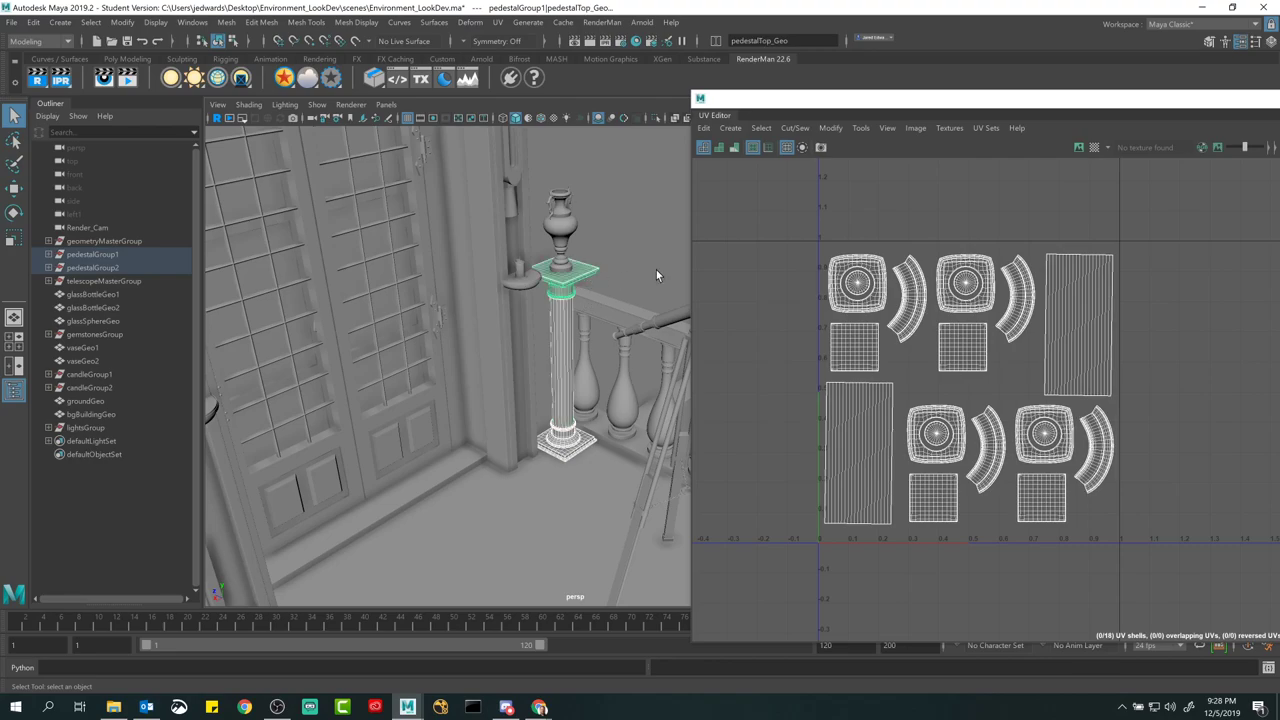
drag(972, 101, 644, 105)
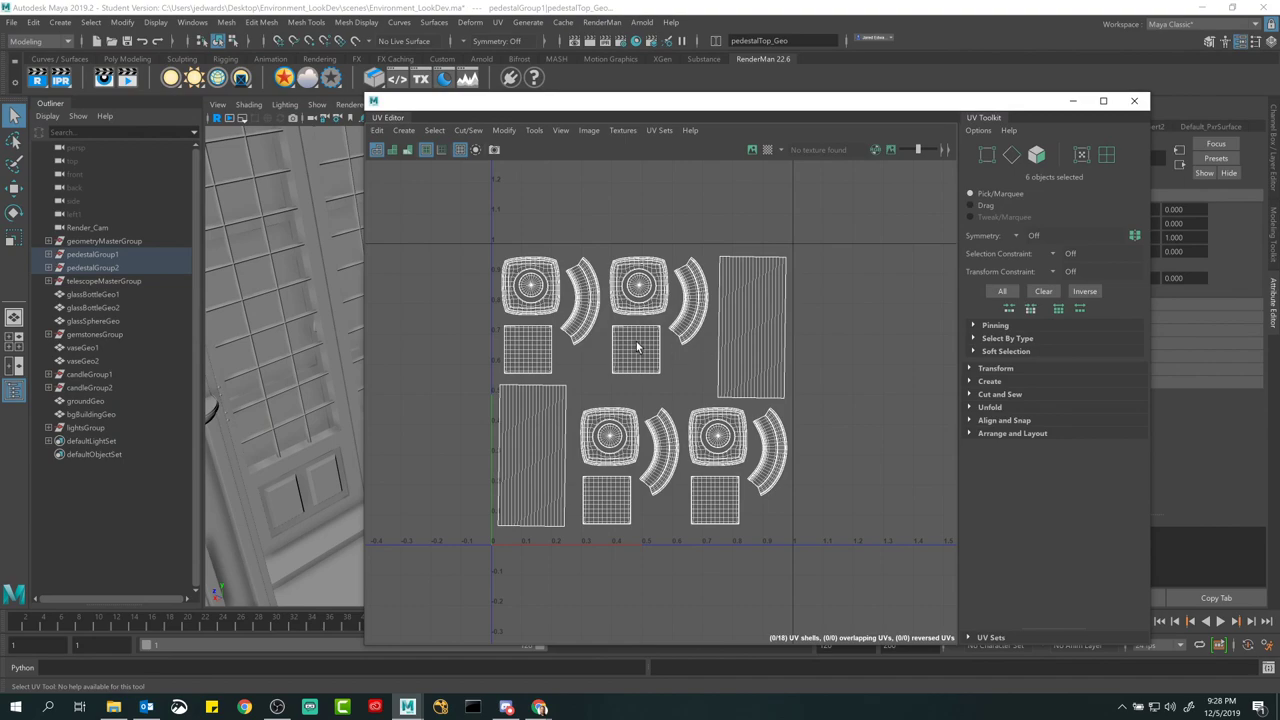
Step: Start a UV snapshot and browse for its save location to the sourceimages folder of the Environment_LookDev project on the Desktop
click(495, 150)
drag(713, 299, 645, 190)
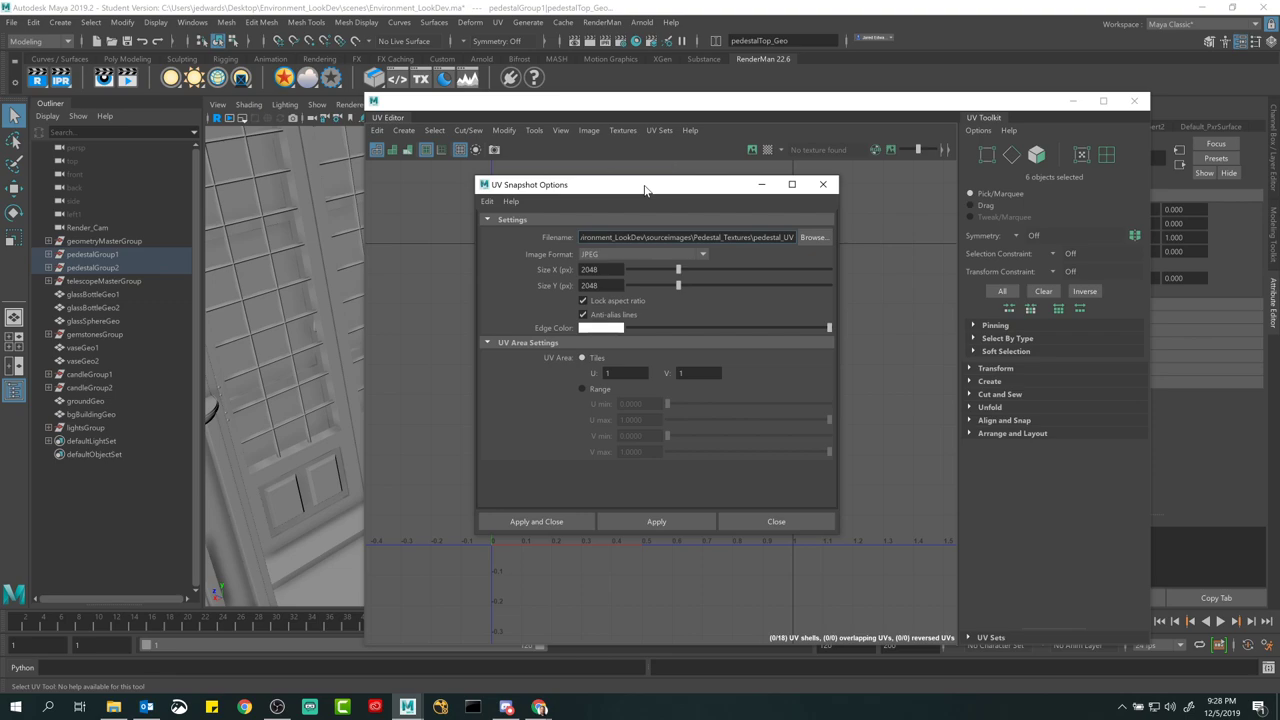
click(813, 237)
click(350, 236)
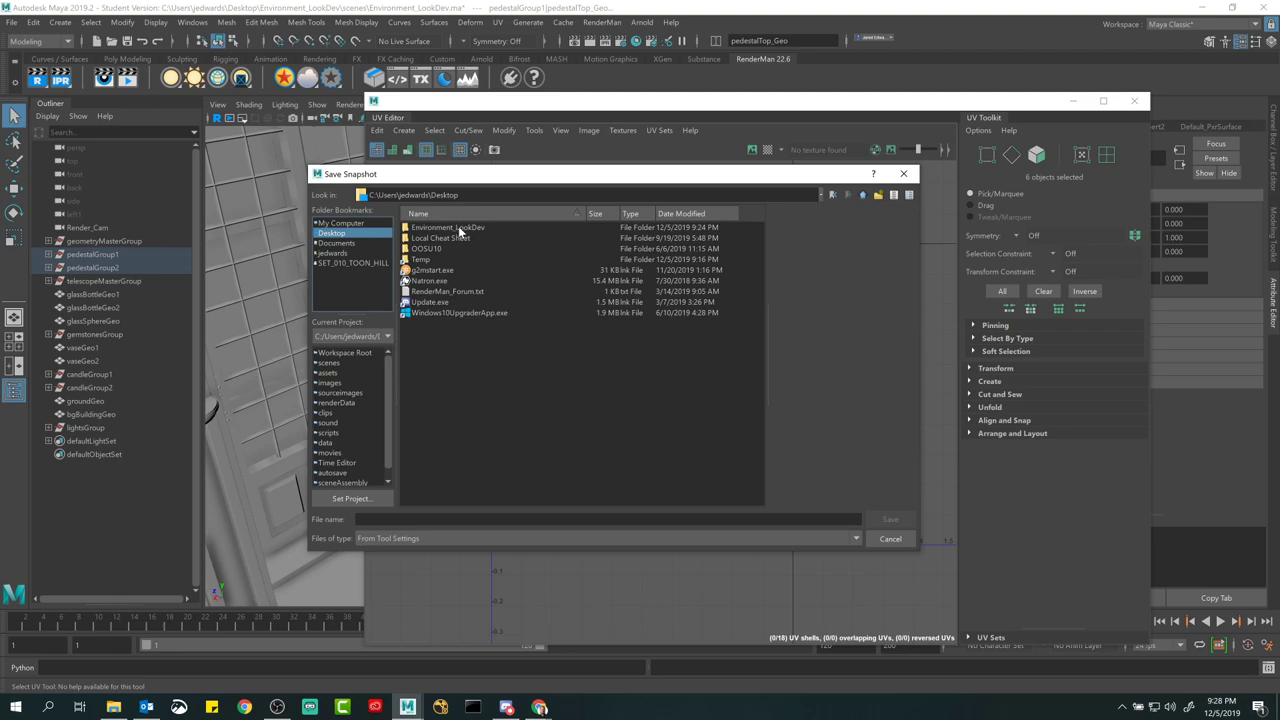
double_click(458, 227)
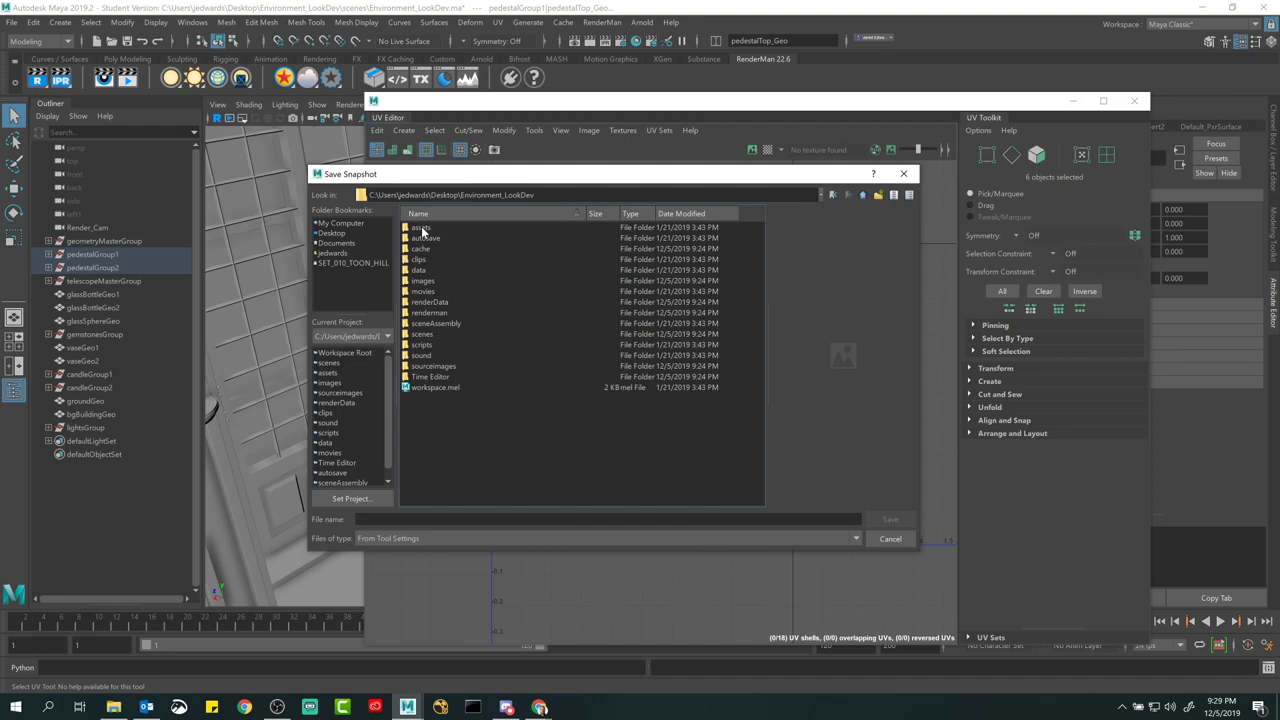
double_click(435, 367)
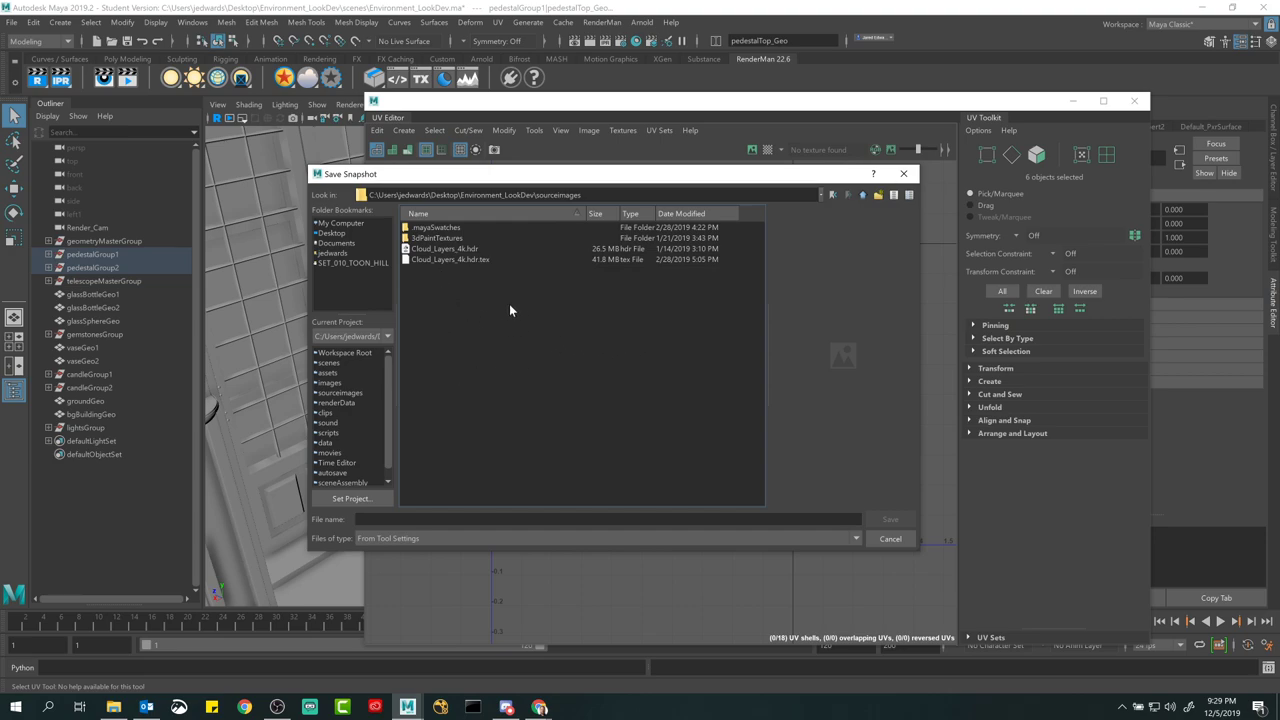
mouse_move(529, 176)
mouse_down()
mouse_move(488, 176)
mouse_move(509, 176)
mouse_up()
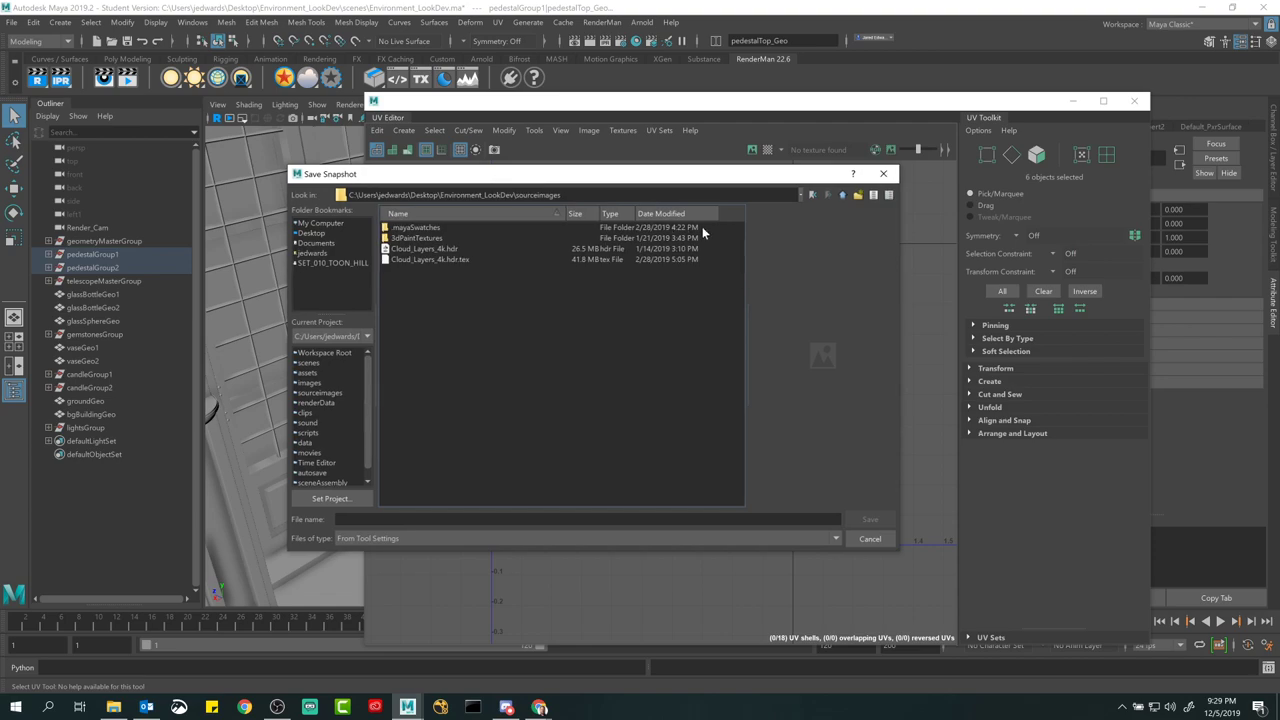
Step: Create a folder named pedestal_textures inside sourceimages and open it
click(857, 195)
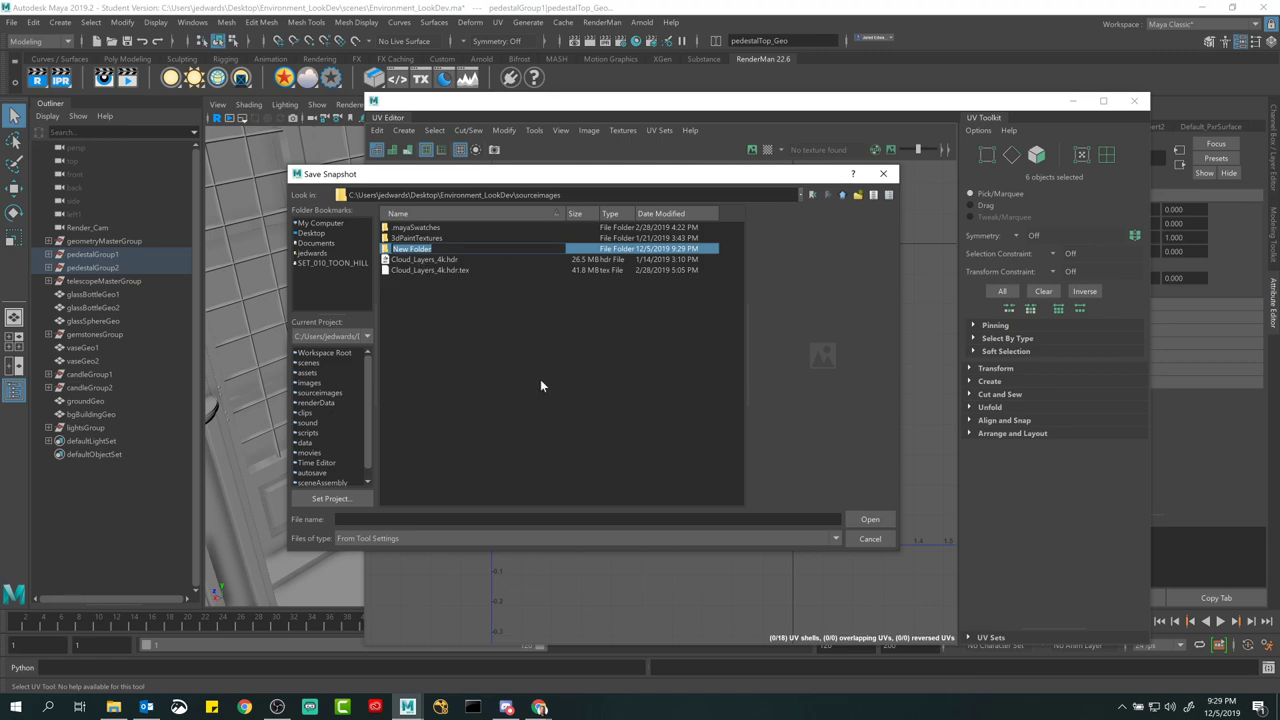
text(pedestal_textures)
key(Return)
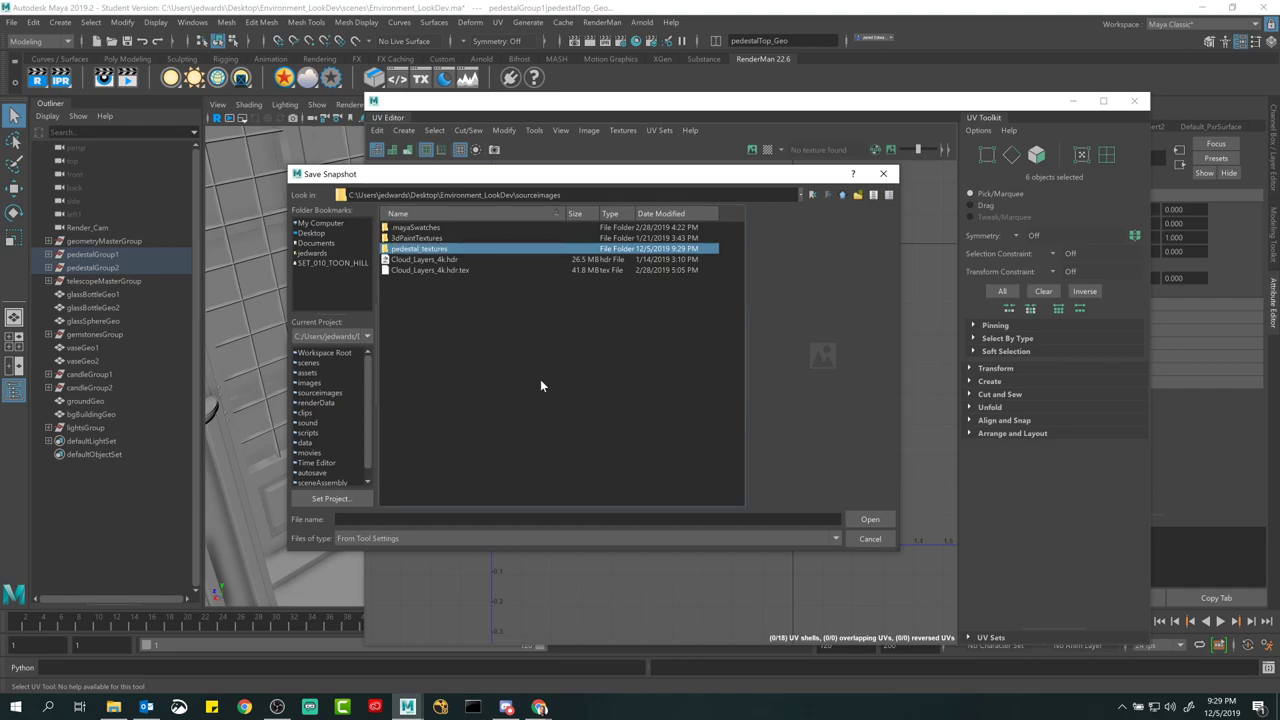
double_click(419, 249)
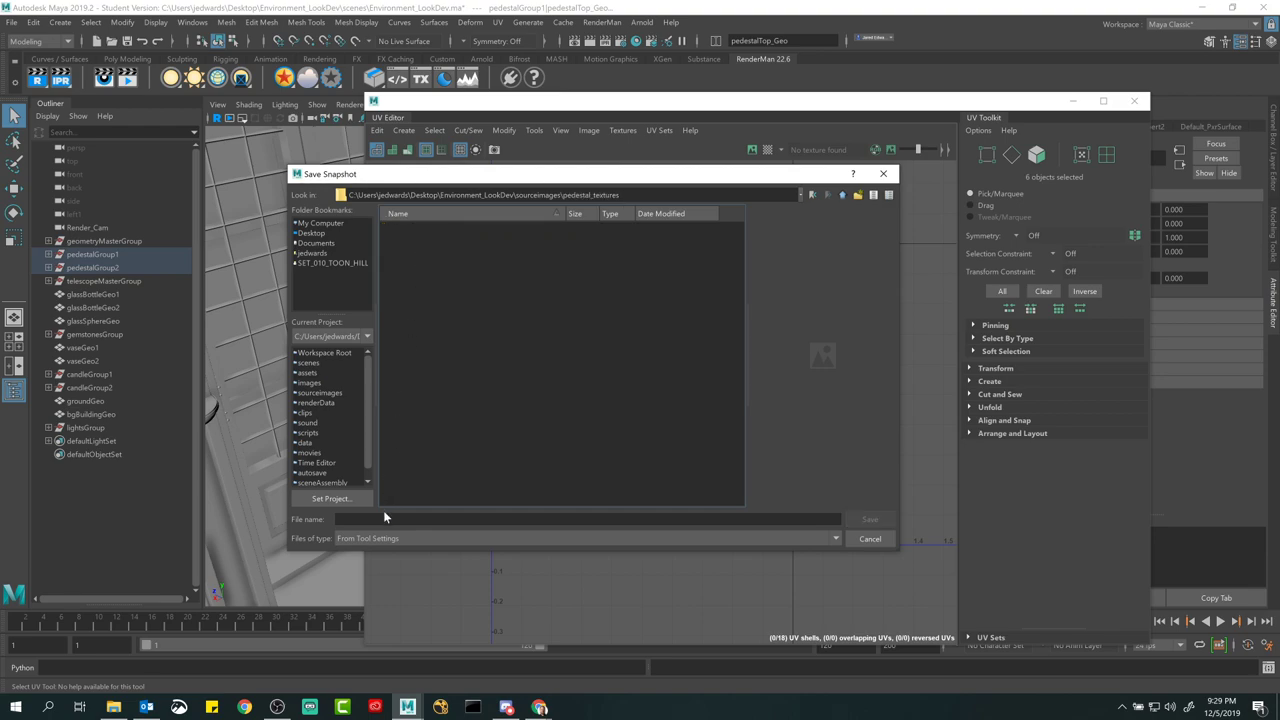
Step: Name the snapshot file pedestal_uv in the pedestal_textures folder, and check the resulting path in the snapshot options
click(588, 519)
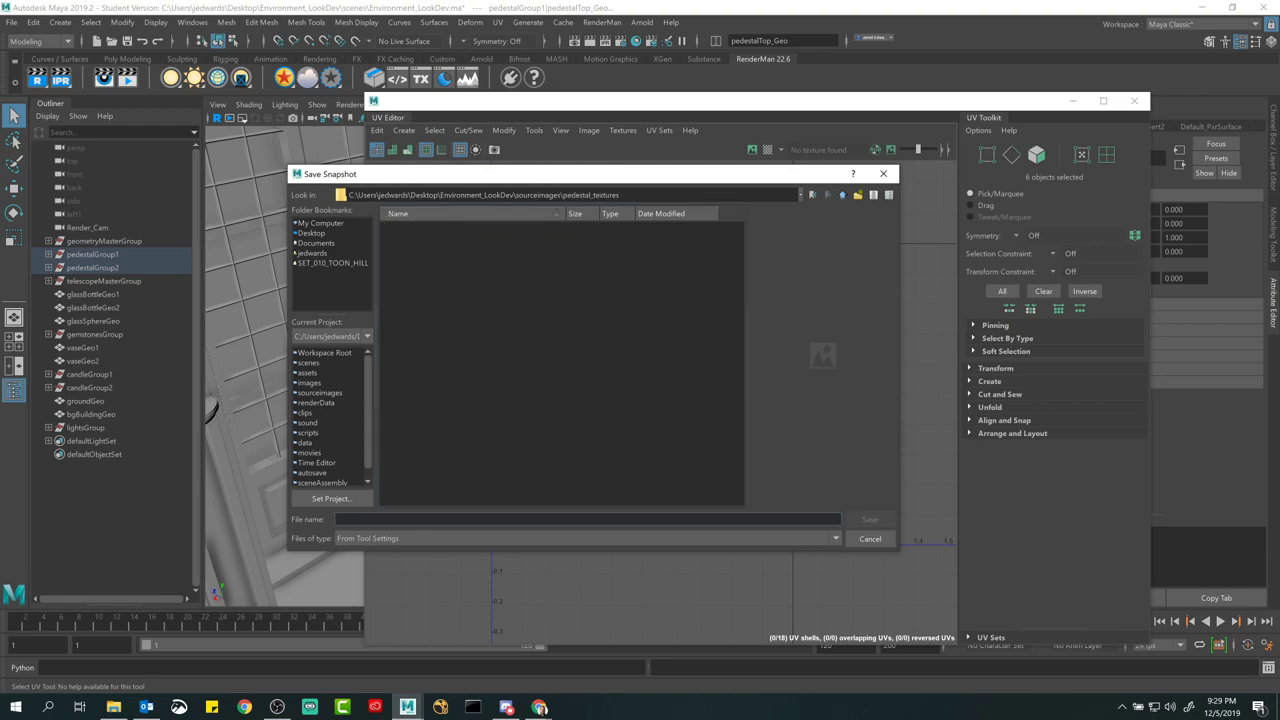
text(pedestal_textures\pedestal_uv)
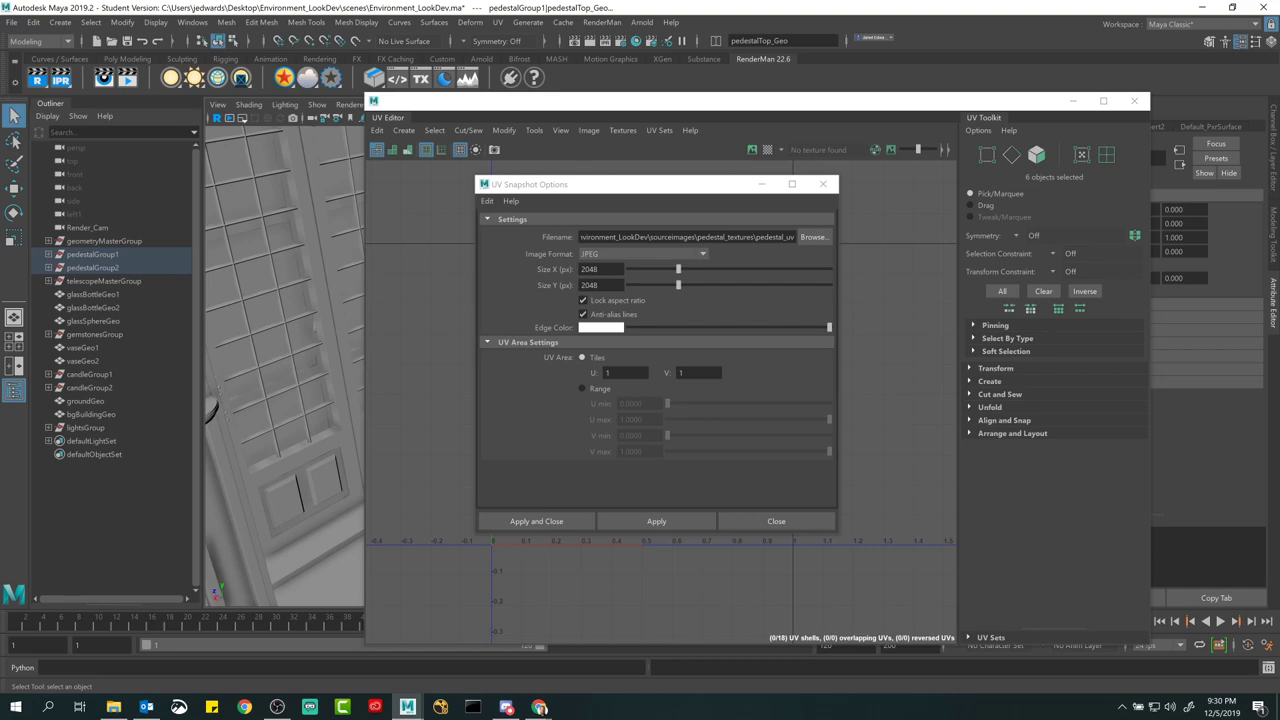
drag(605, 237, 794, 237)
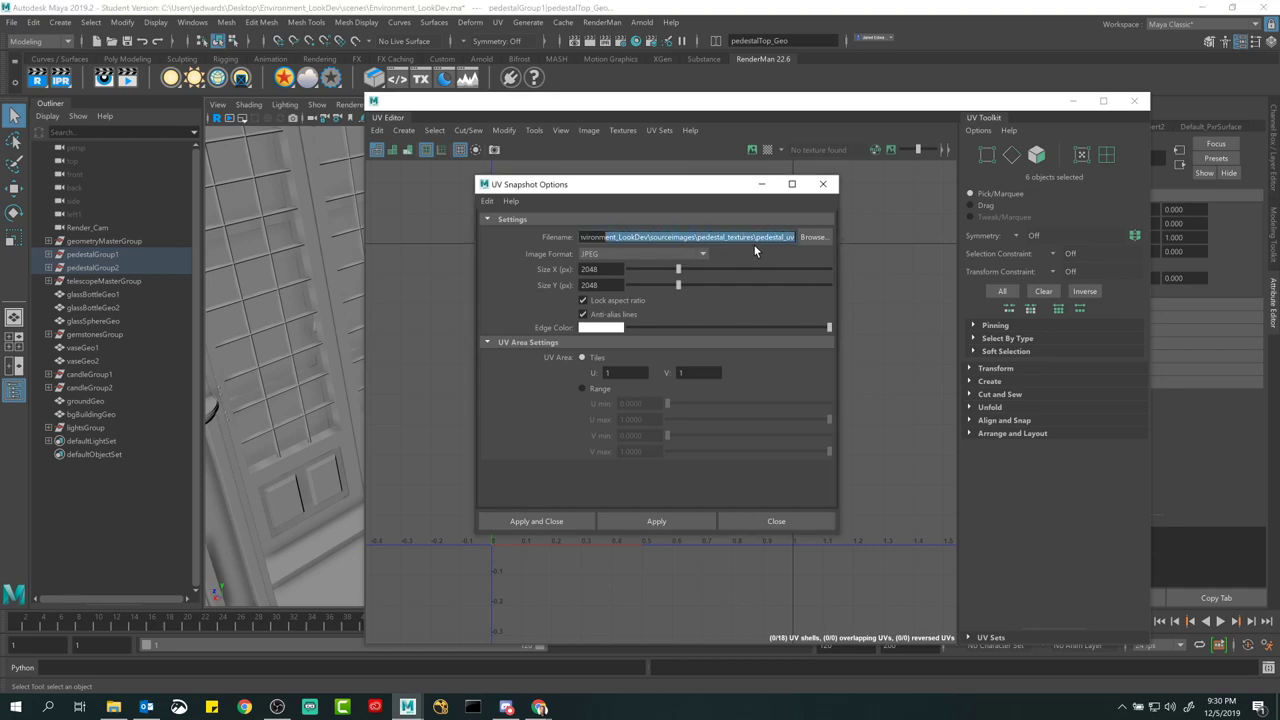
Step: Review the available image formats for the snapshot and choose JPEG
click(613, 256)
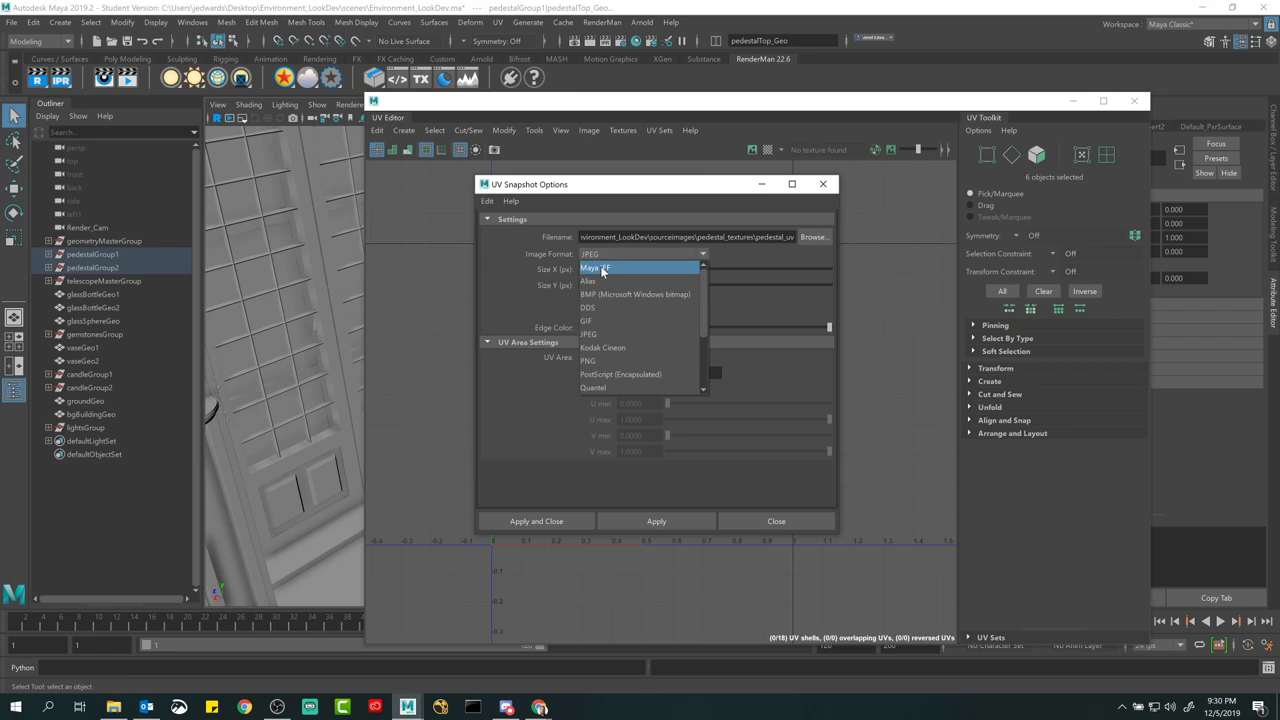
click(594, 338)
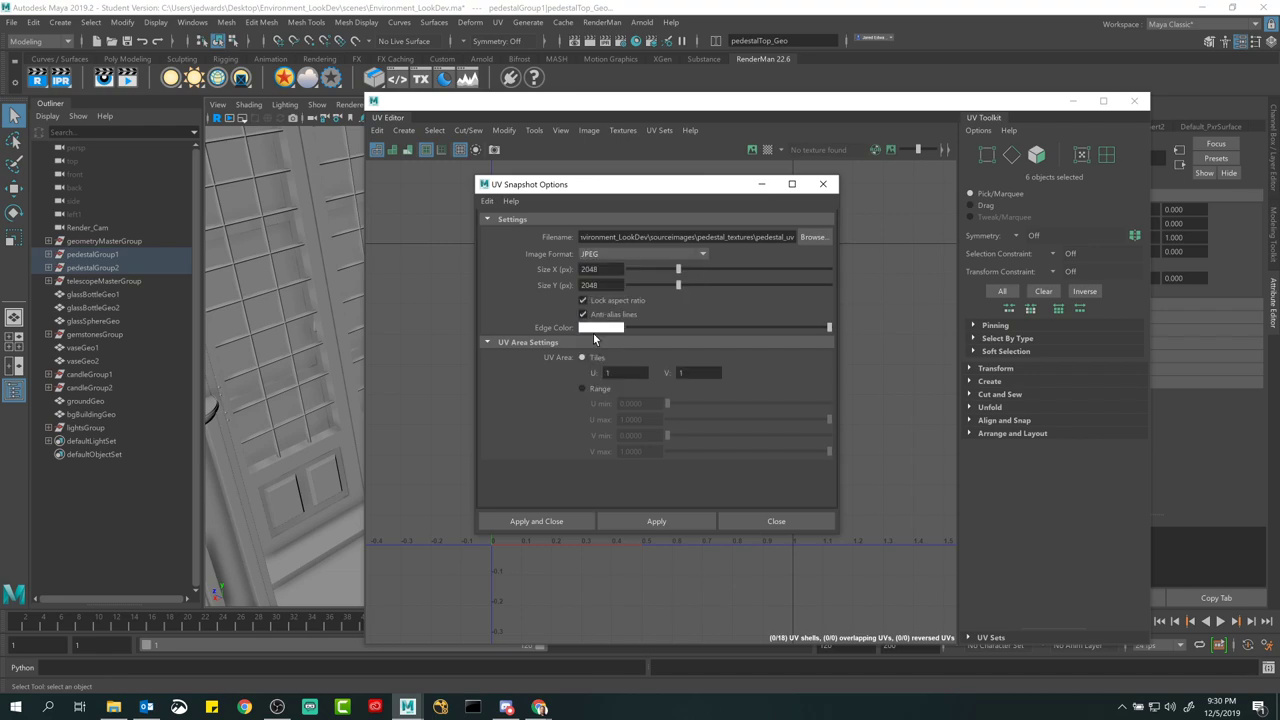
click(600, 256)
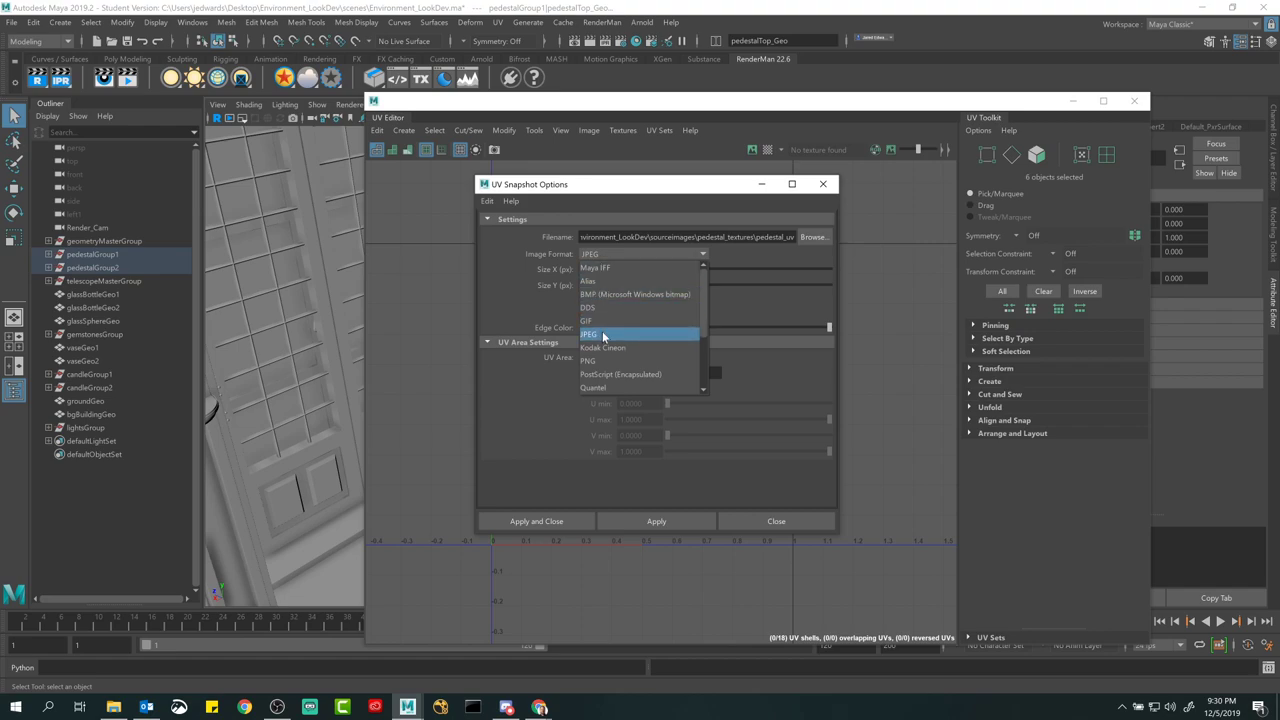
click(598, 326)
Step: Try a larger snapshot size, and set Size X and Size Y to 2048 px with the aspect ratio locked
click(600, 269)
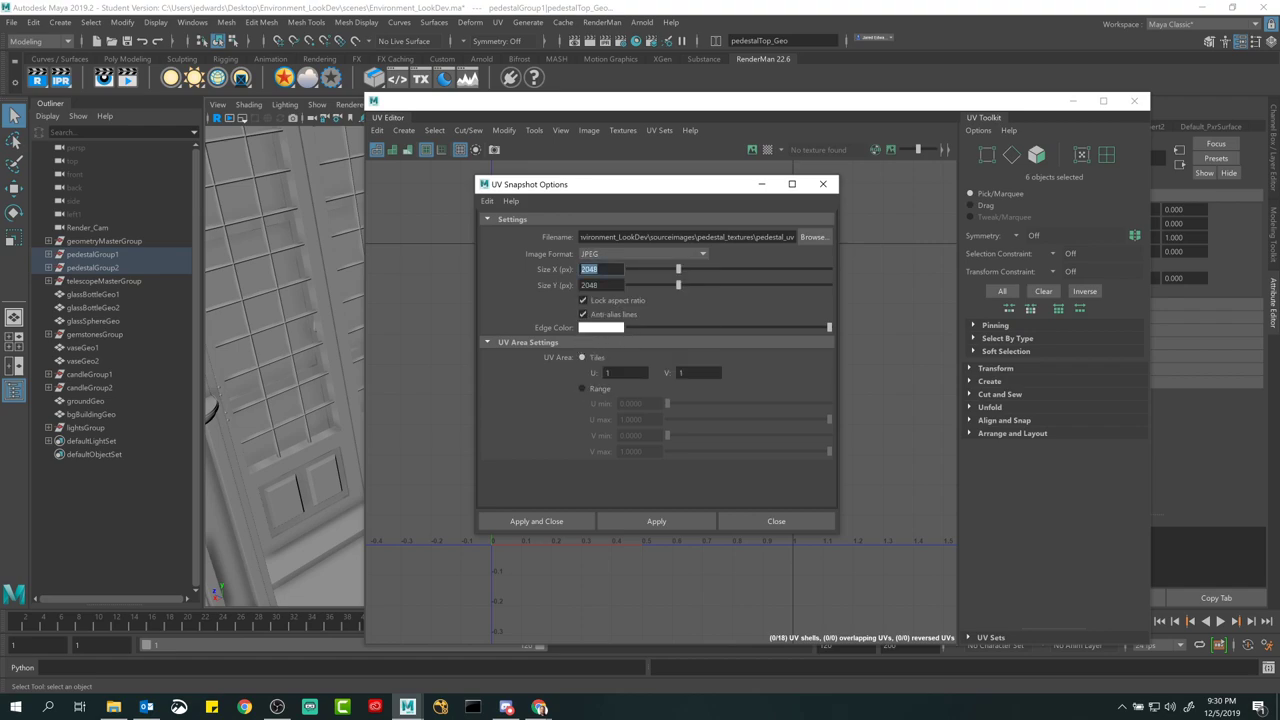
key(Tab)
mouse_move(679, 272)
mouse_down()
mouse_move(694, 268)
mouse_move(669, 267)
mouse_move(688, 268)
mouse_up()
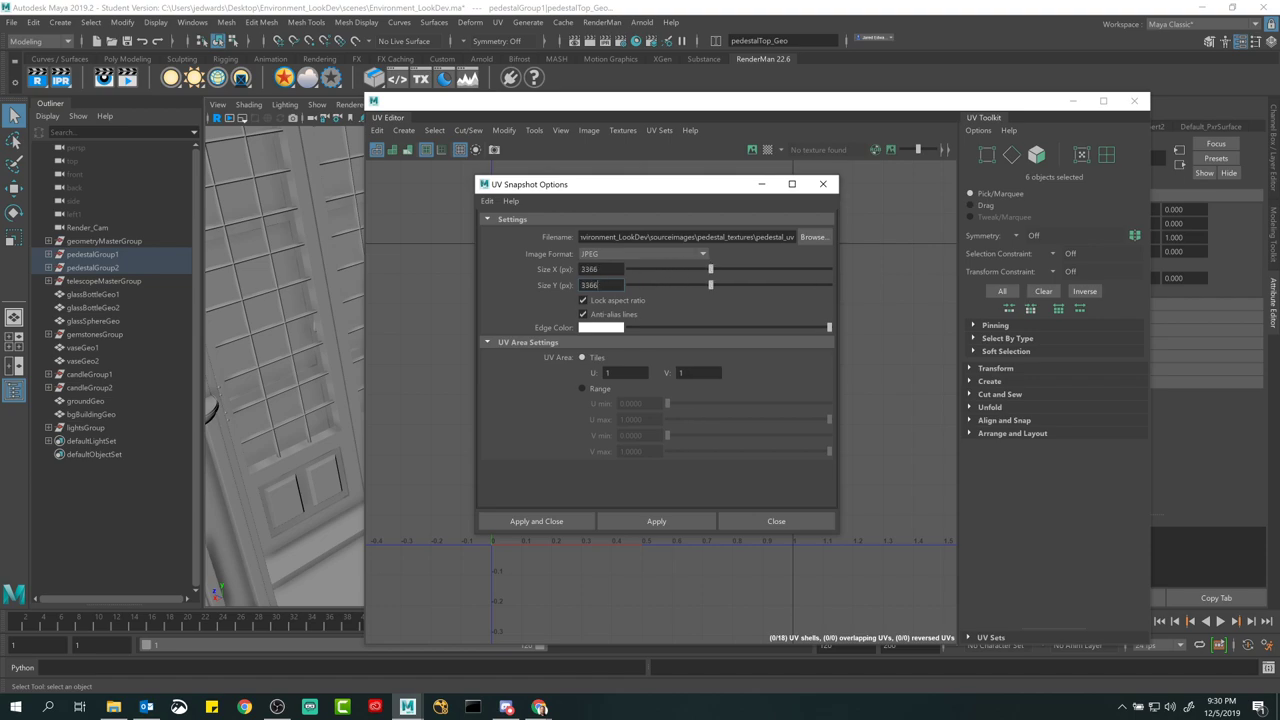
click(600, 269)
text(2048)
key(Return)
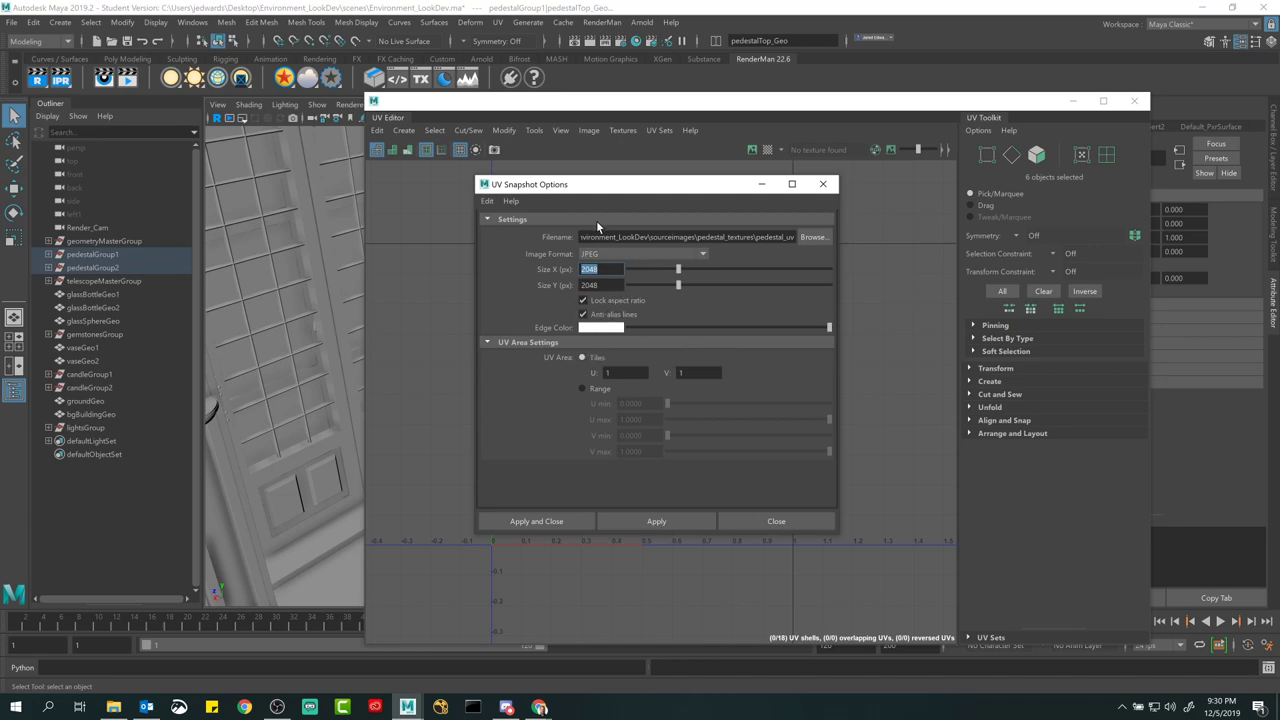
Step: Save the UV snapshot with these options and close the UV Editor
click(532, 521)
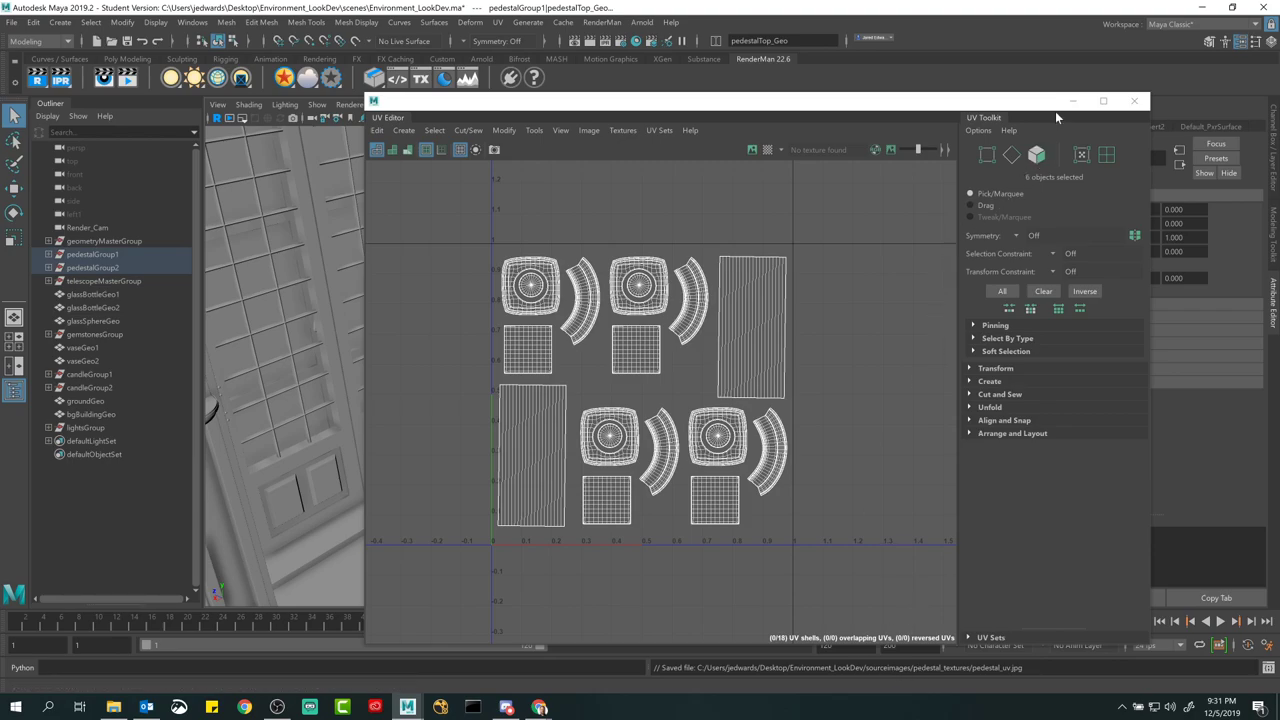
click(1134, 101)
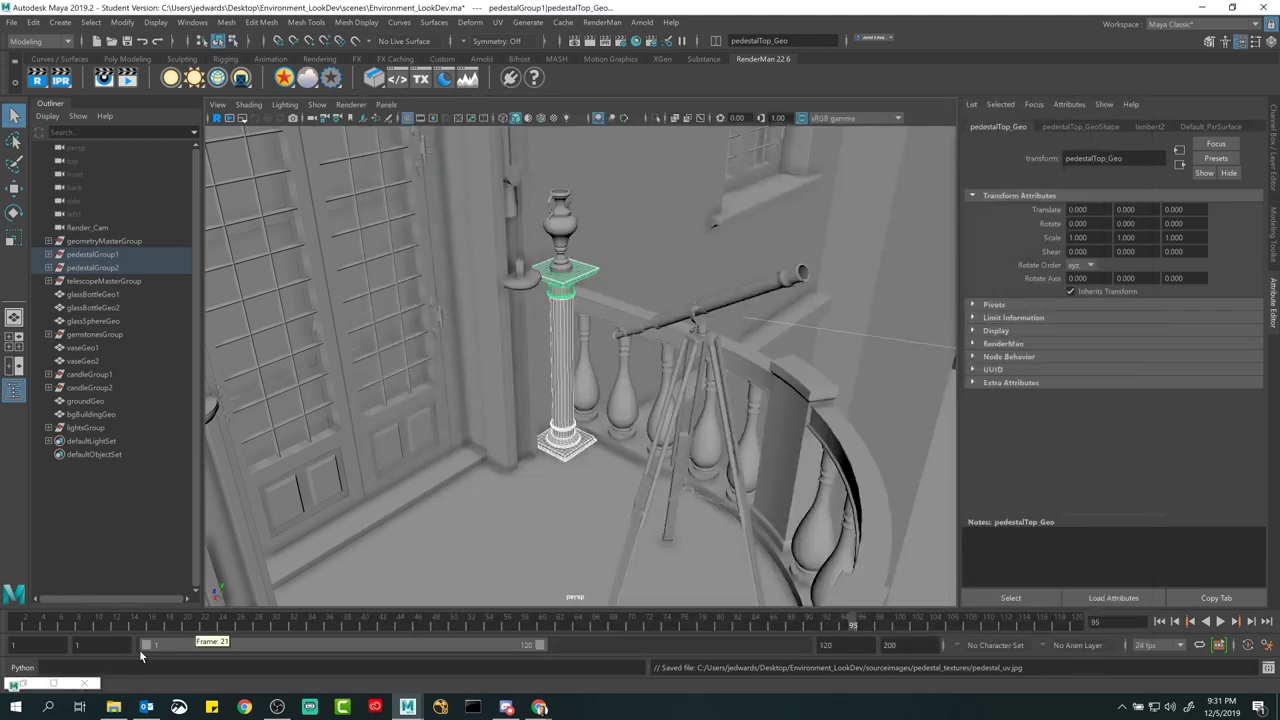
Step: Switch to File Explorer and browse to Desktop\Environment_LookDev\sourceimages\pedestal_textures
click(113, 707)
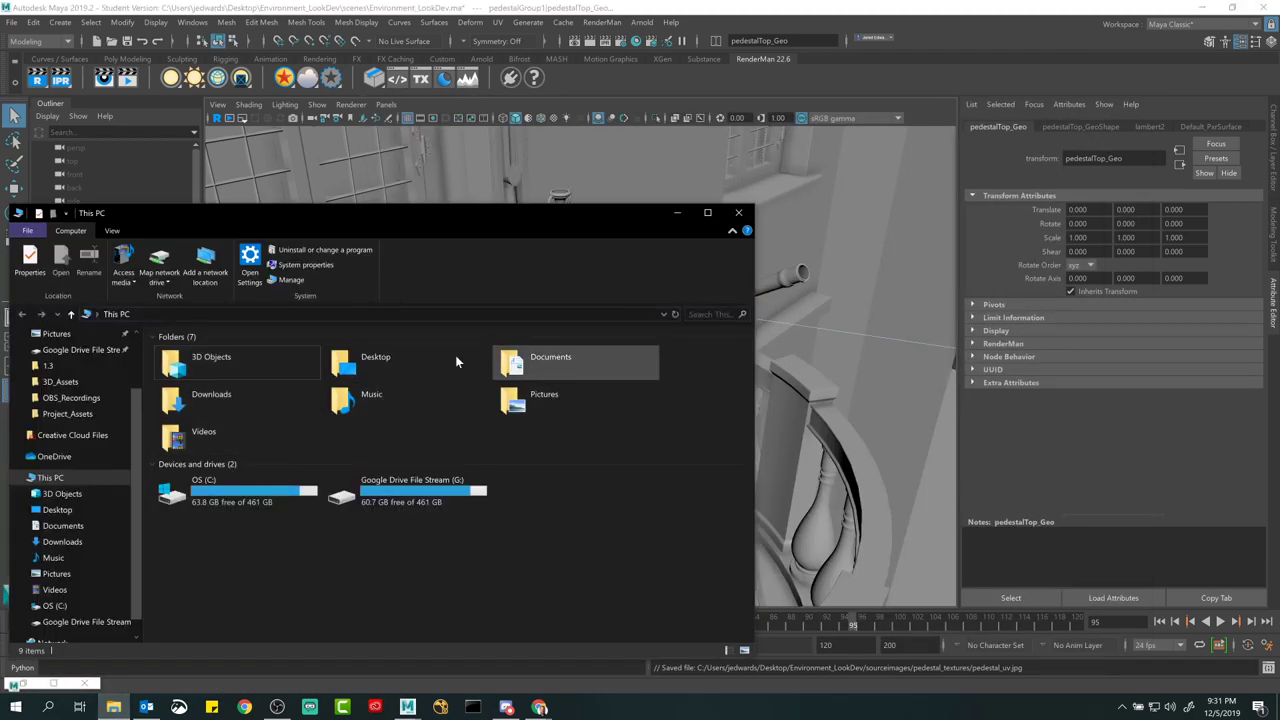
double_click(396, 356)
double_click(206, 370)
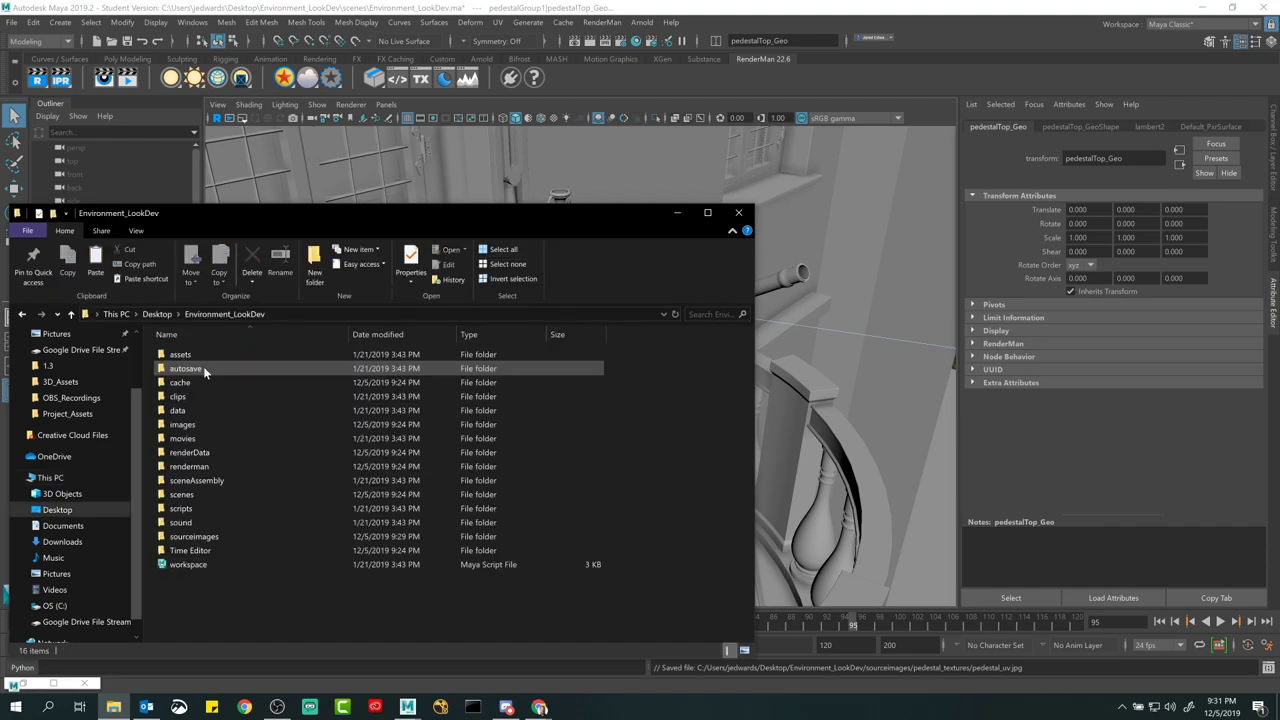
double_click(192, 537)
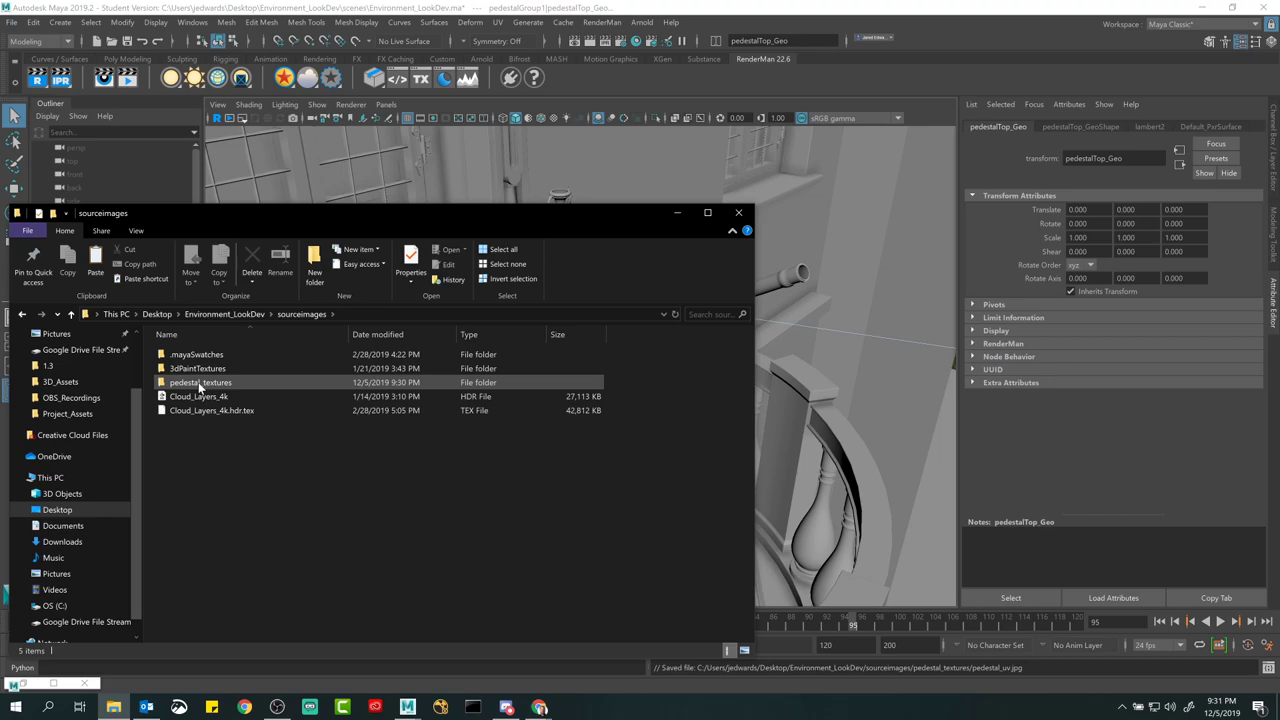
double_click(198, 382)
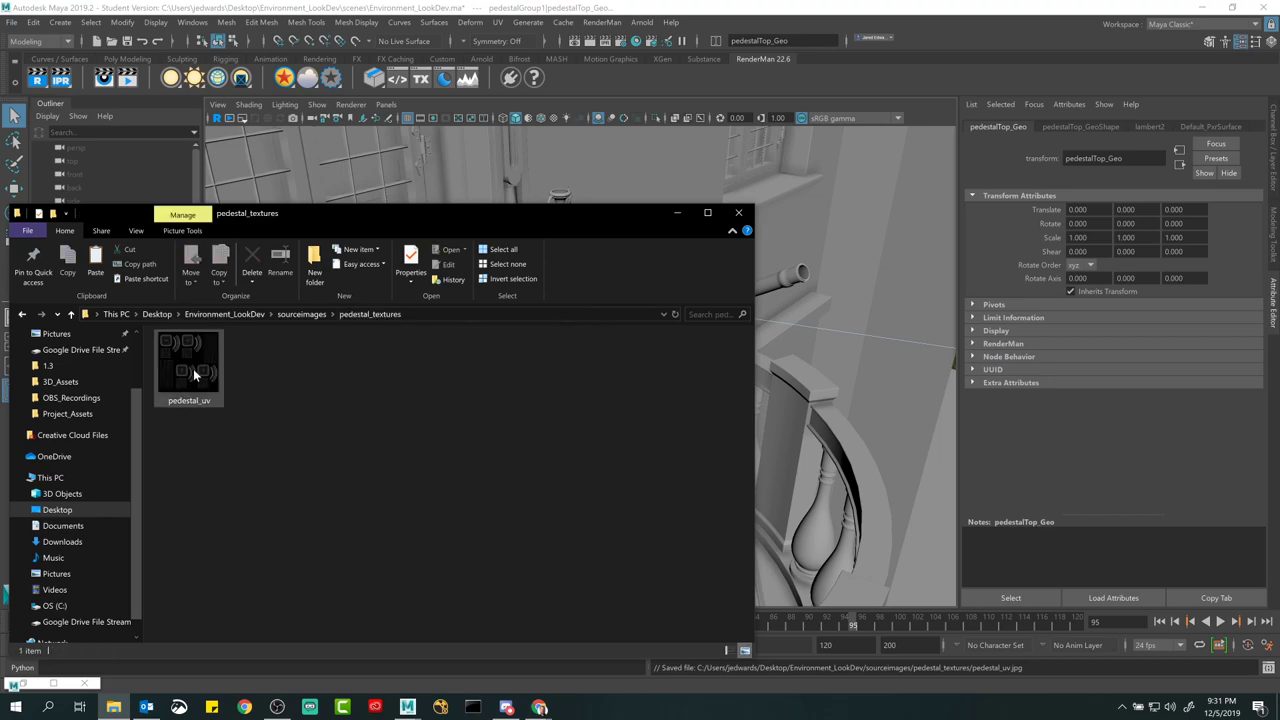
Step: Open the pedestal_uv image in a larger preview to inspect the exported UV layout, and close the preview
double_click(193, 368)
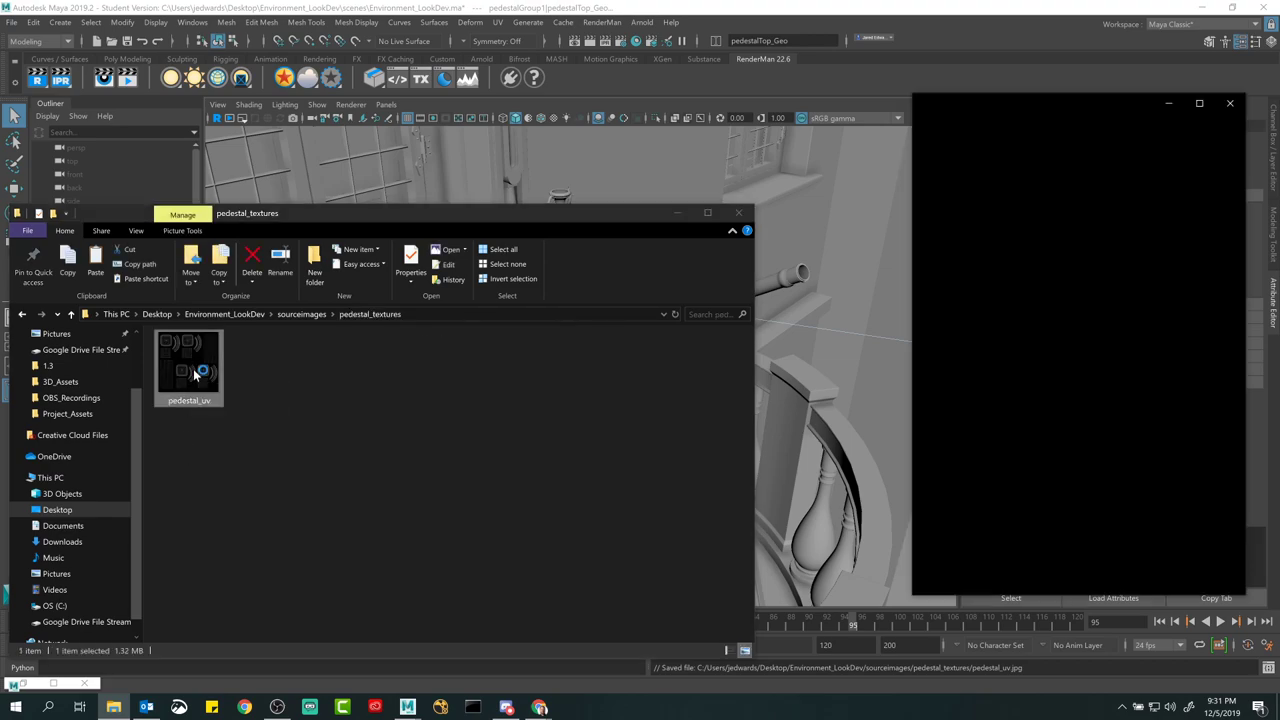
drag(1050, 106, 568, 58)
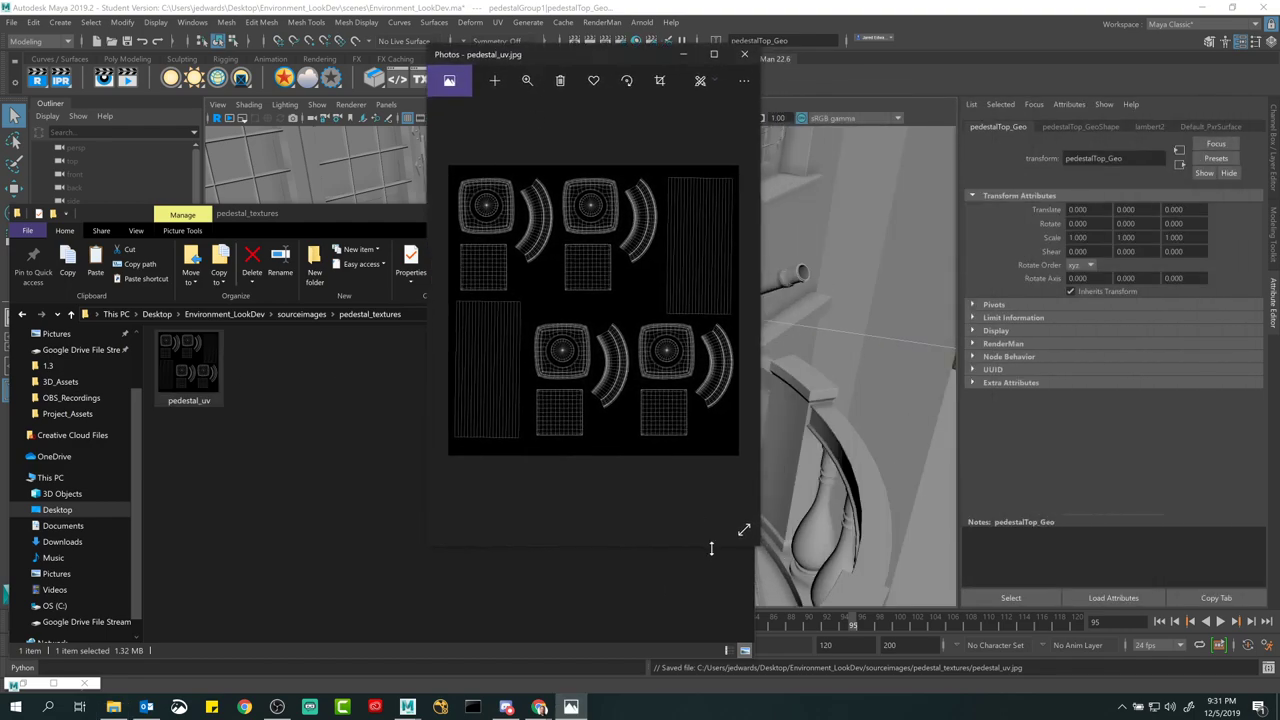
drag(760, 546, 1036, 656)
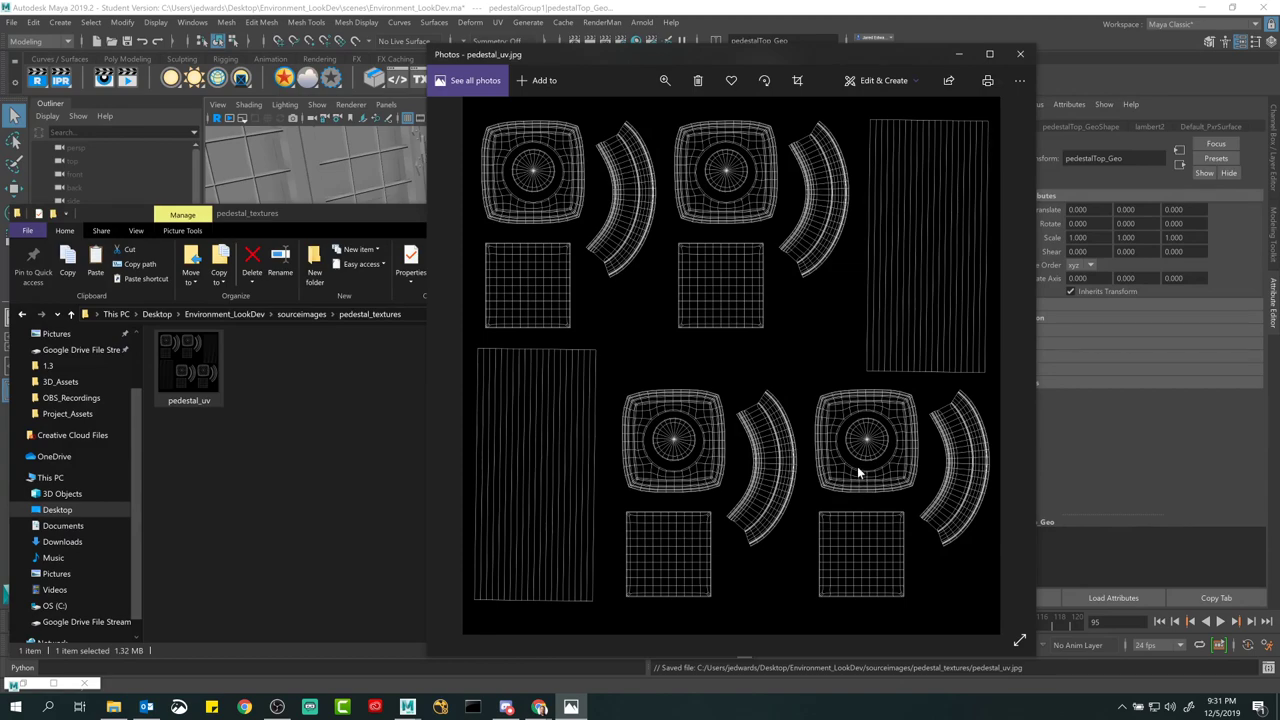
click(420, 218)
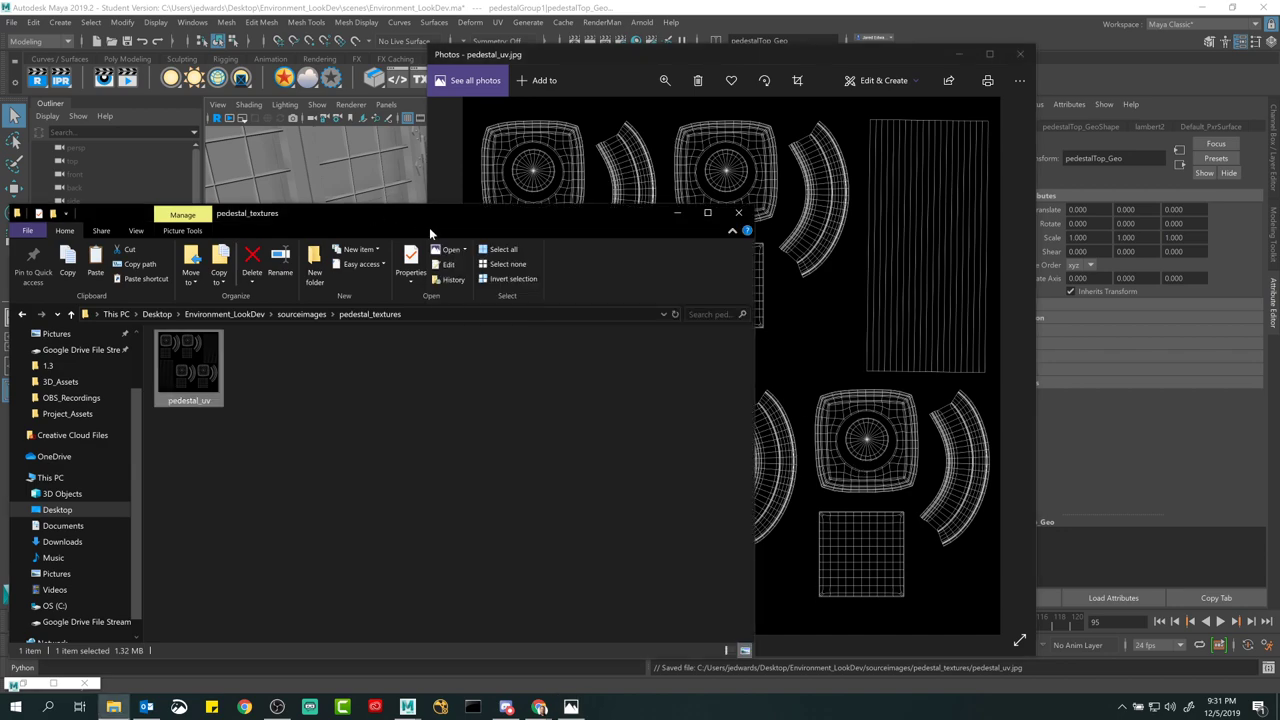
click(677, 215)
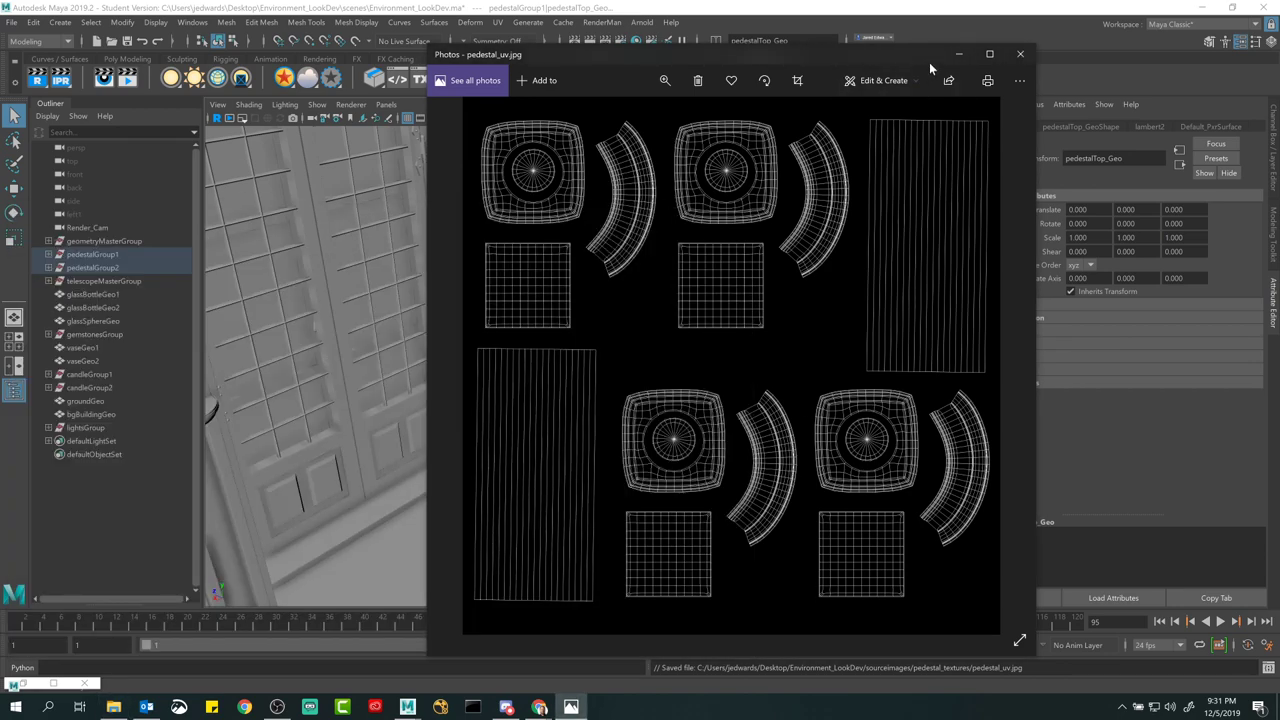
click(1022, 56)
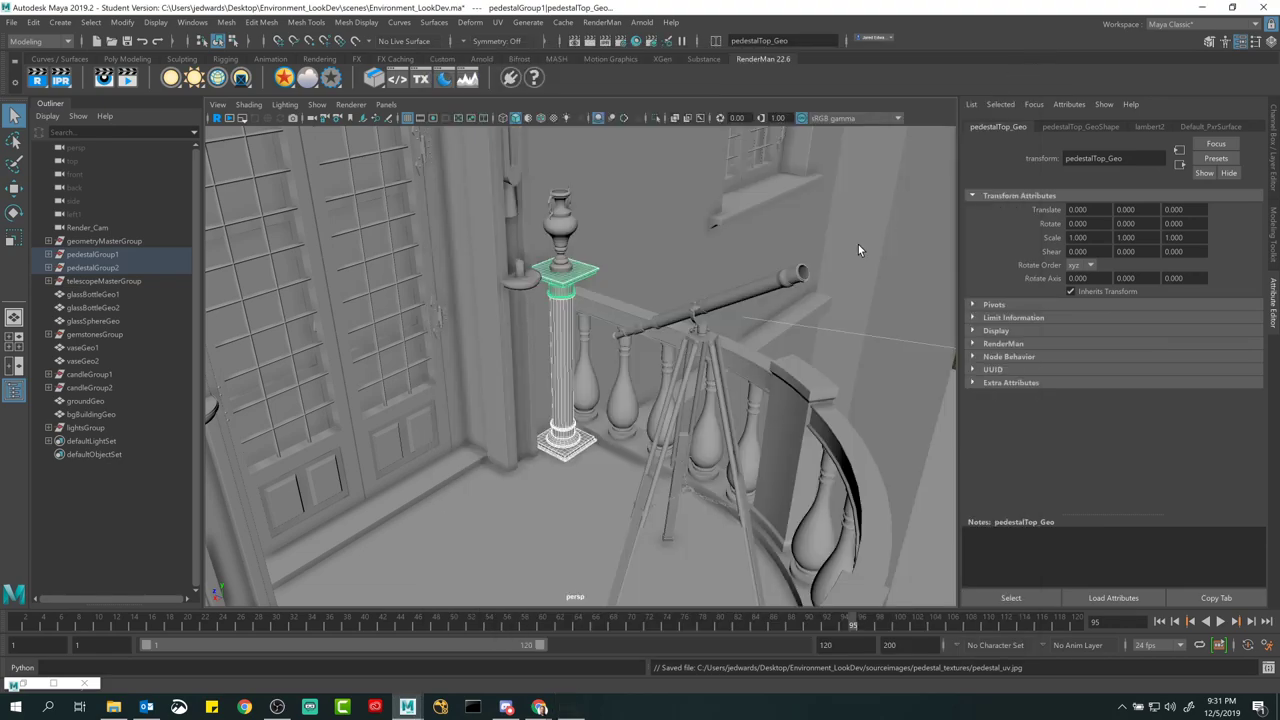
Step: Exit Maya without saving the scene changes
scroll(613, 344, down, 3)
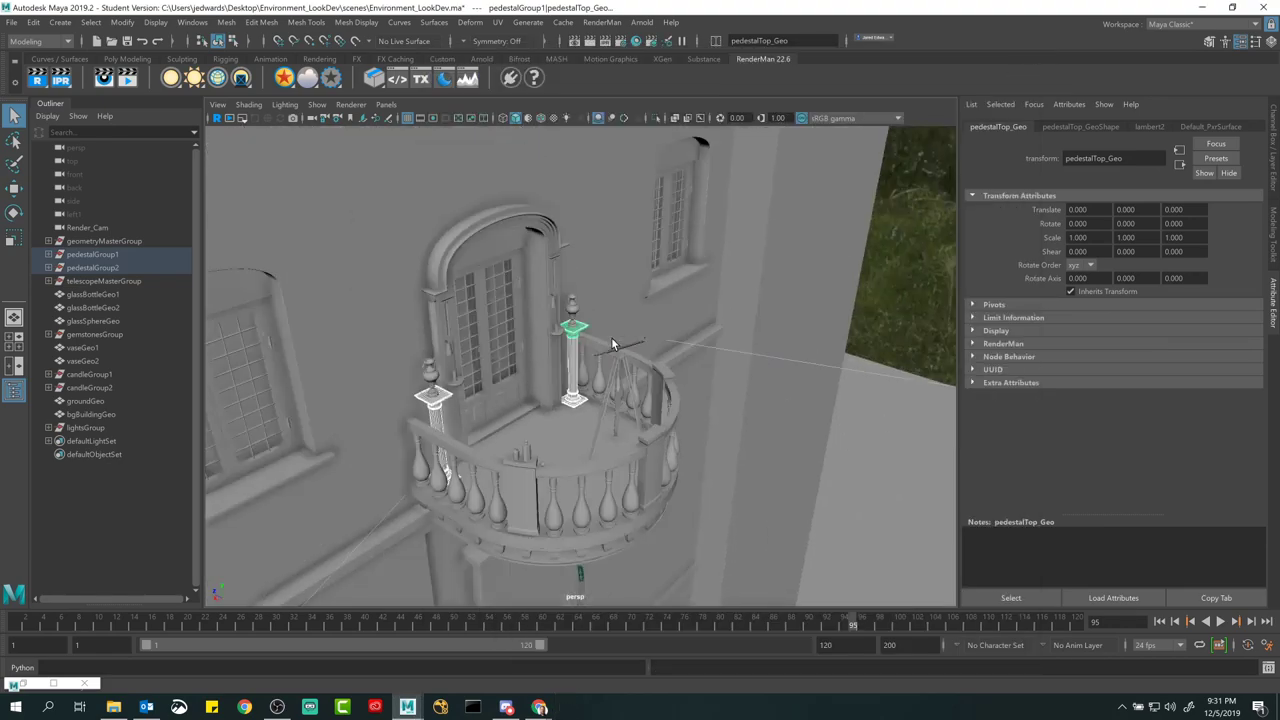
scroll(613, 344, up, 3)
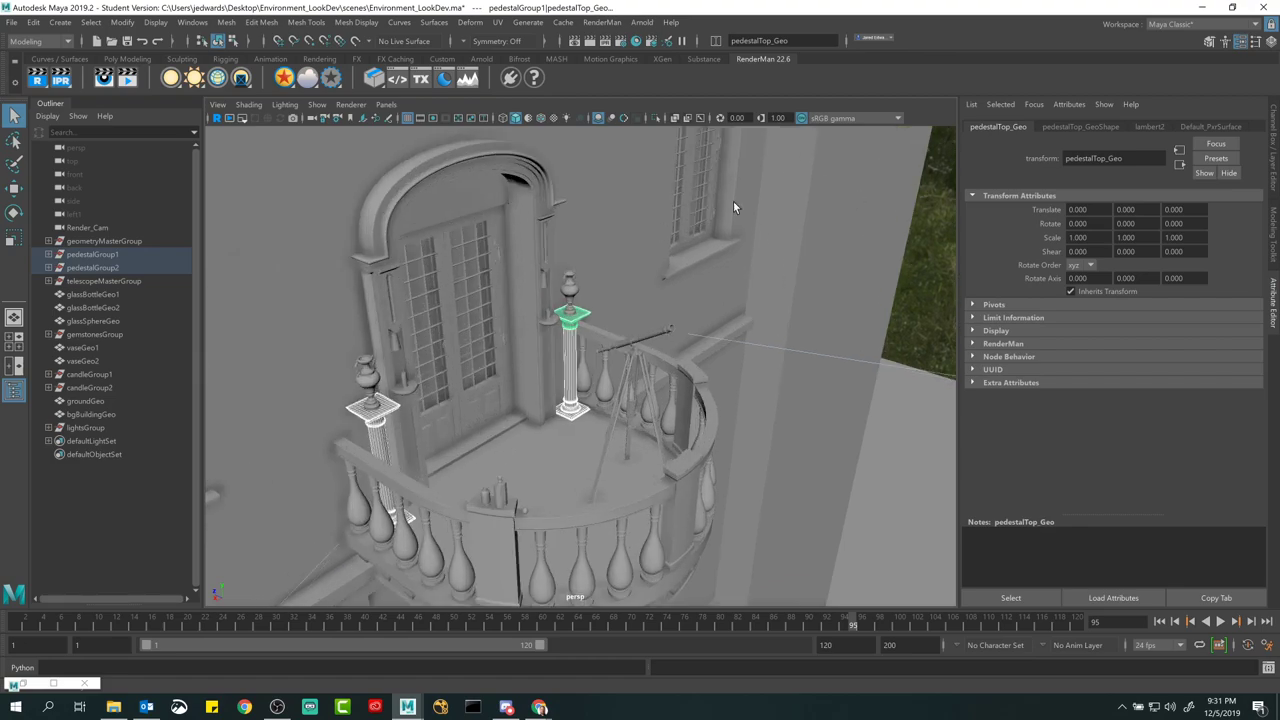
click(1262, 7)
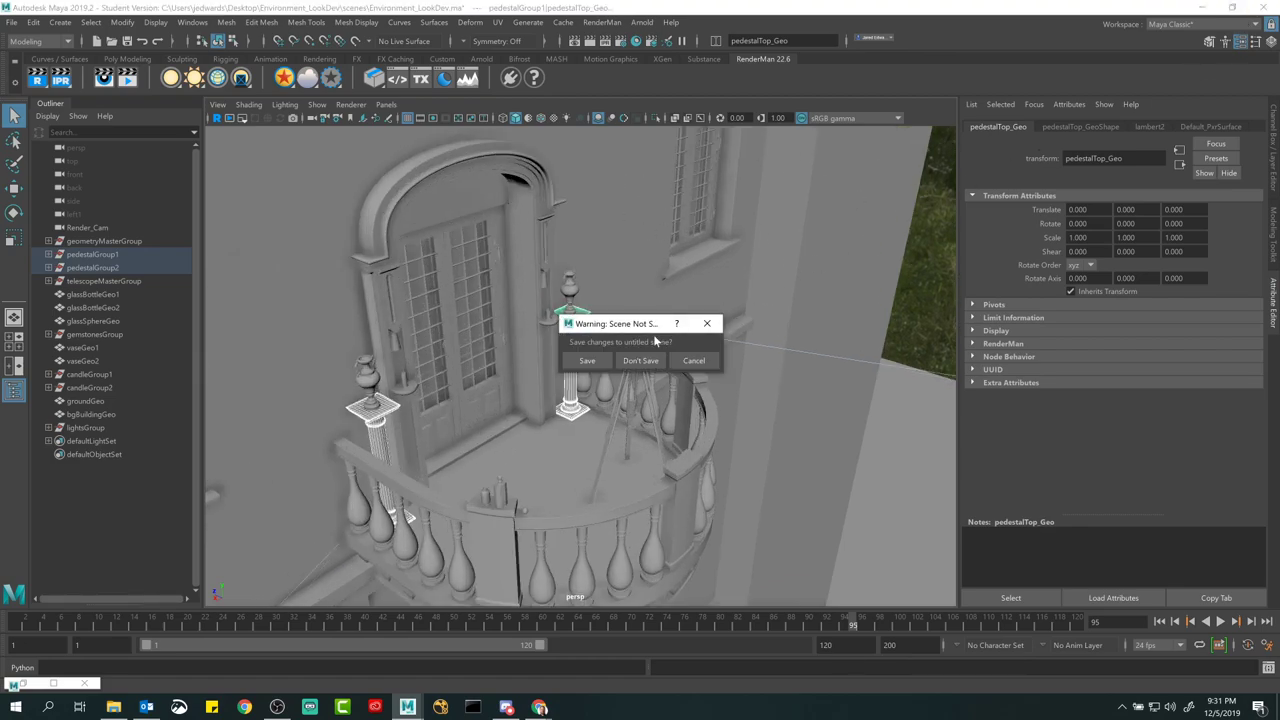
click(640, 360)
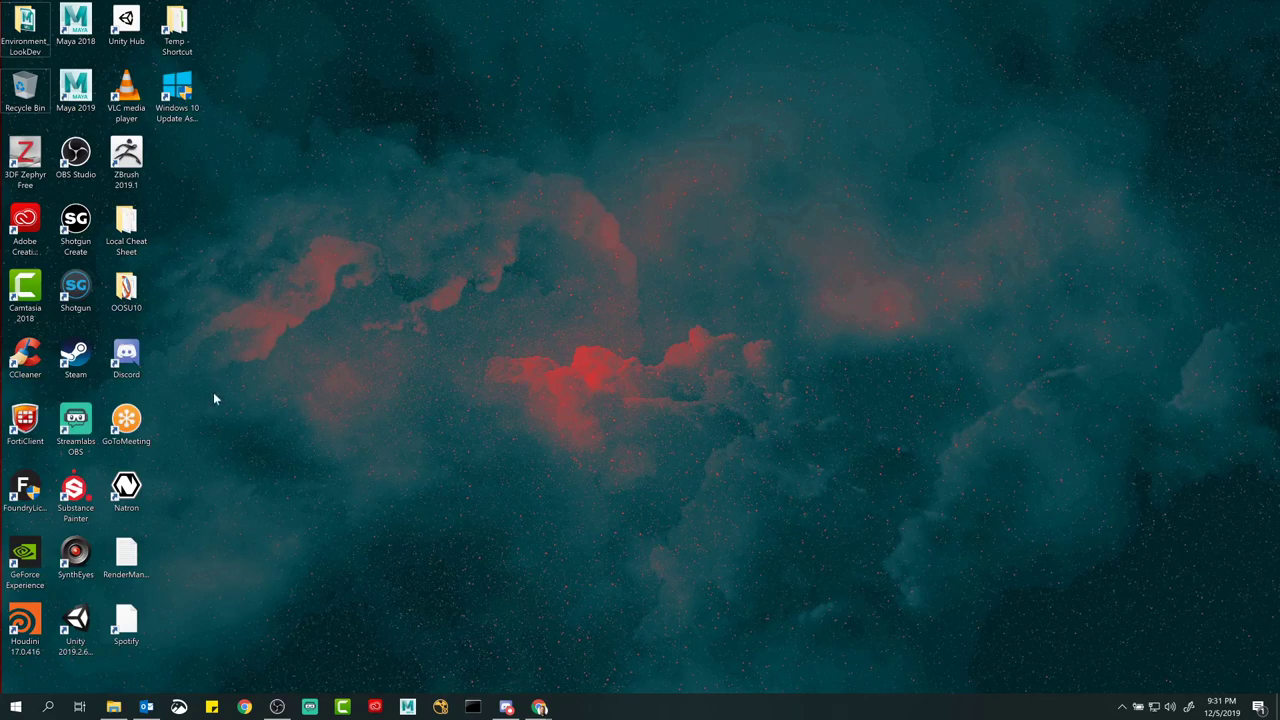
Step: Search the computer for Photoshop and launch Adobe Photoshop 2020
click(50, 707)
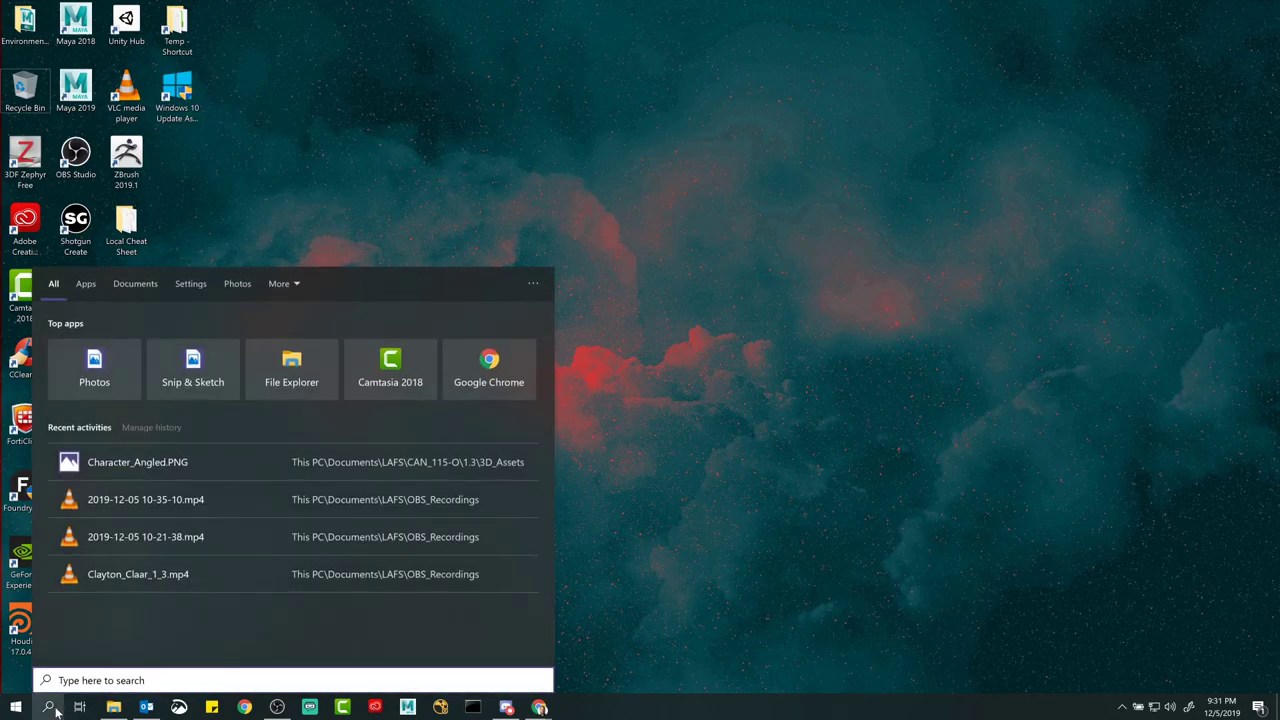
text(photo)
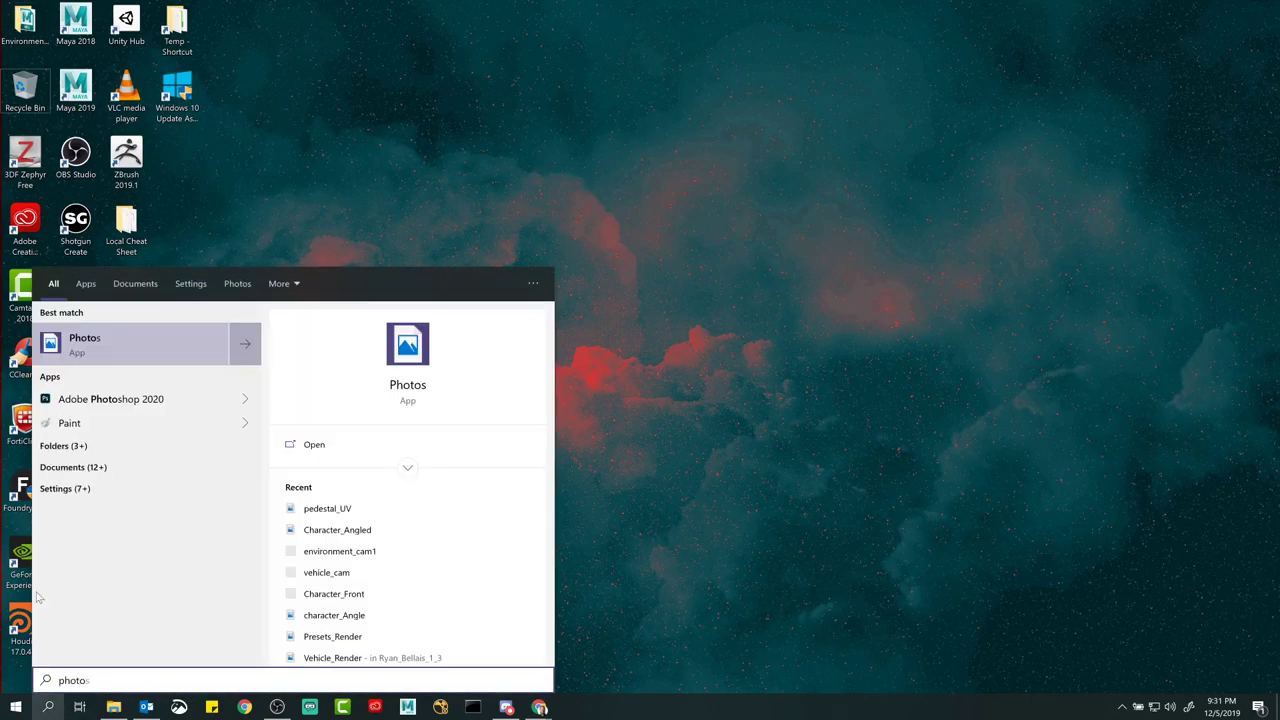
click(183, 400)
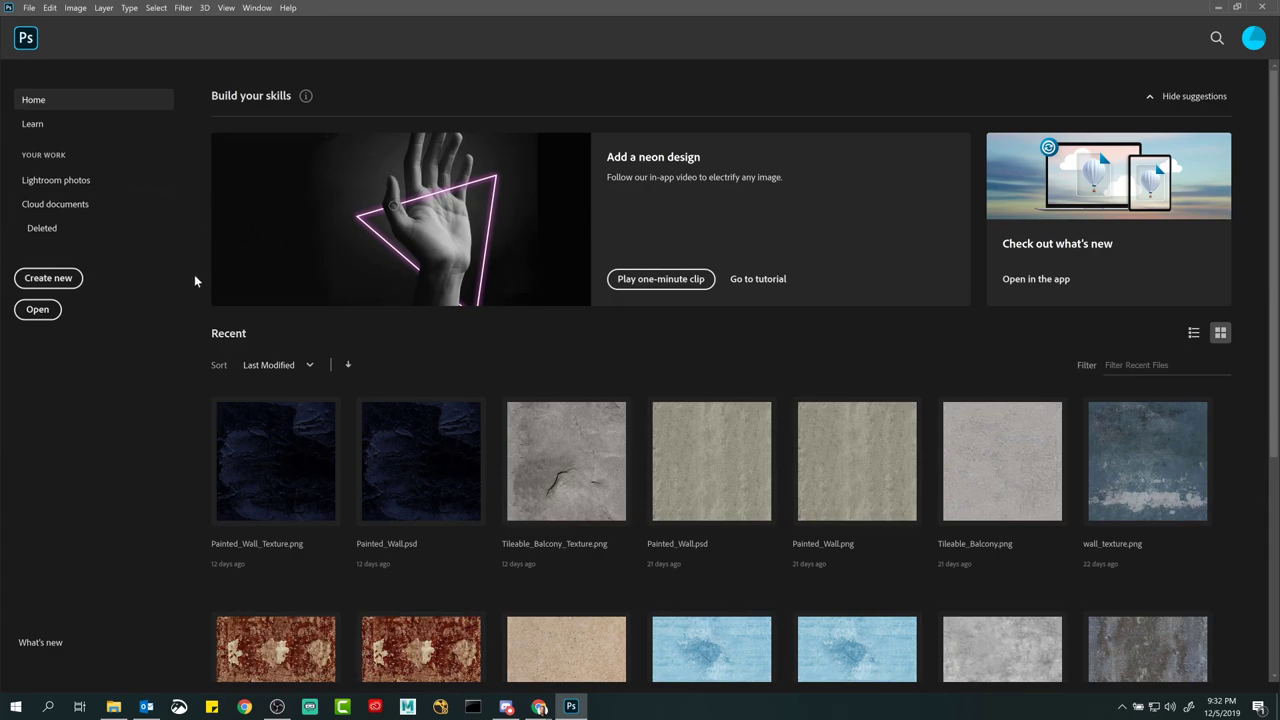
Step: Open pedestal_uv from the pedestal_textures folder in Adobe Photoshop 2020 and view it at 100%
click(113, 706)
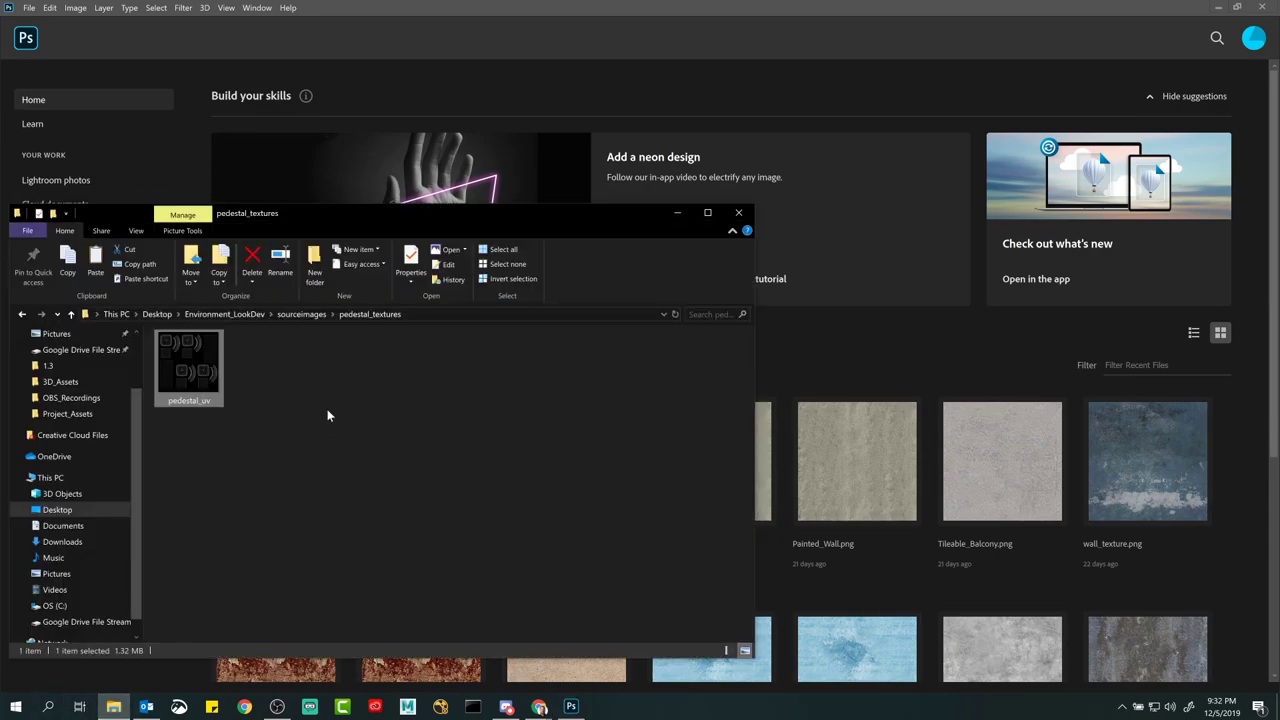
drag(380, 227, 709, 159)
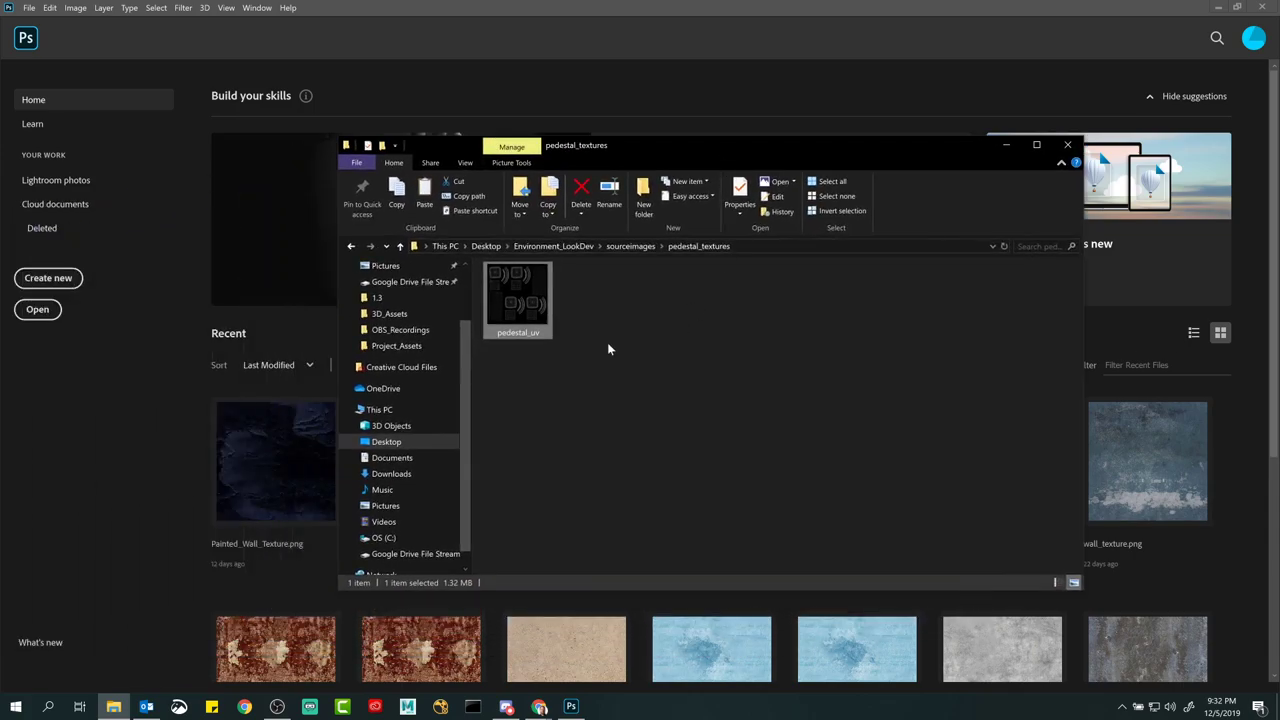
right_click(516, 289)
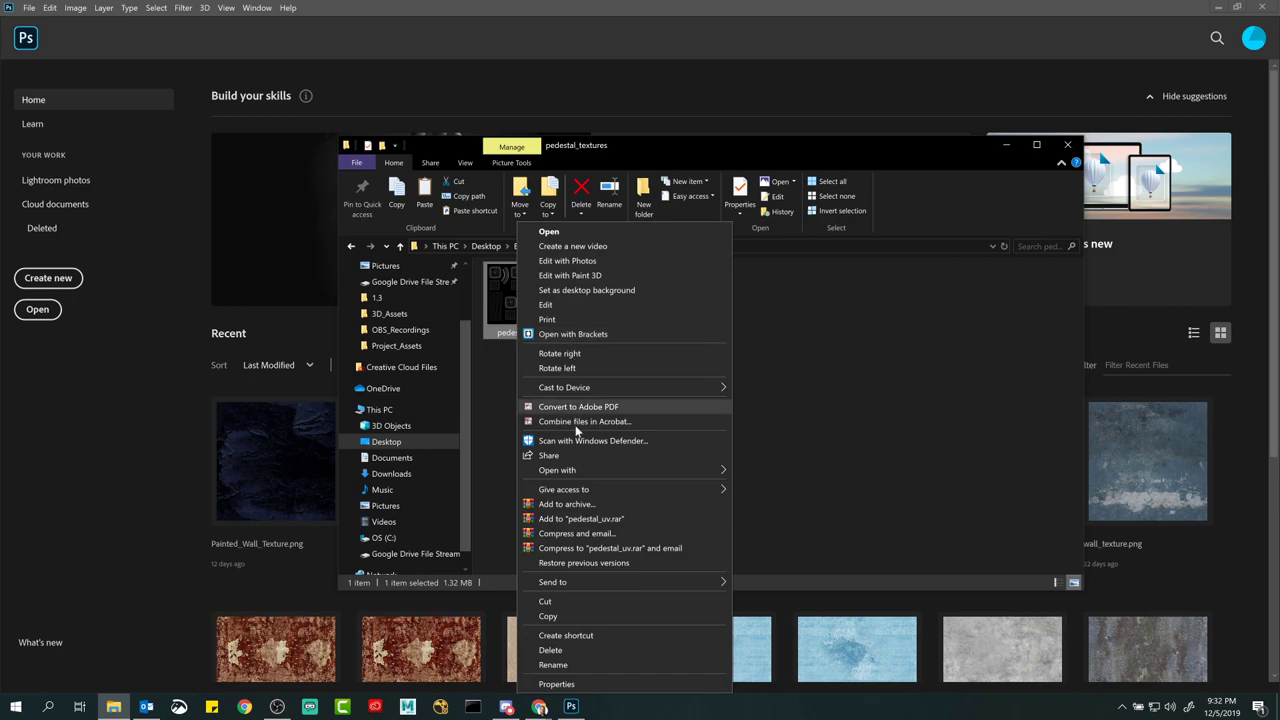
mouse_move(676, 471)
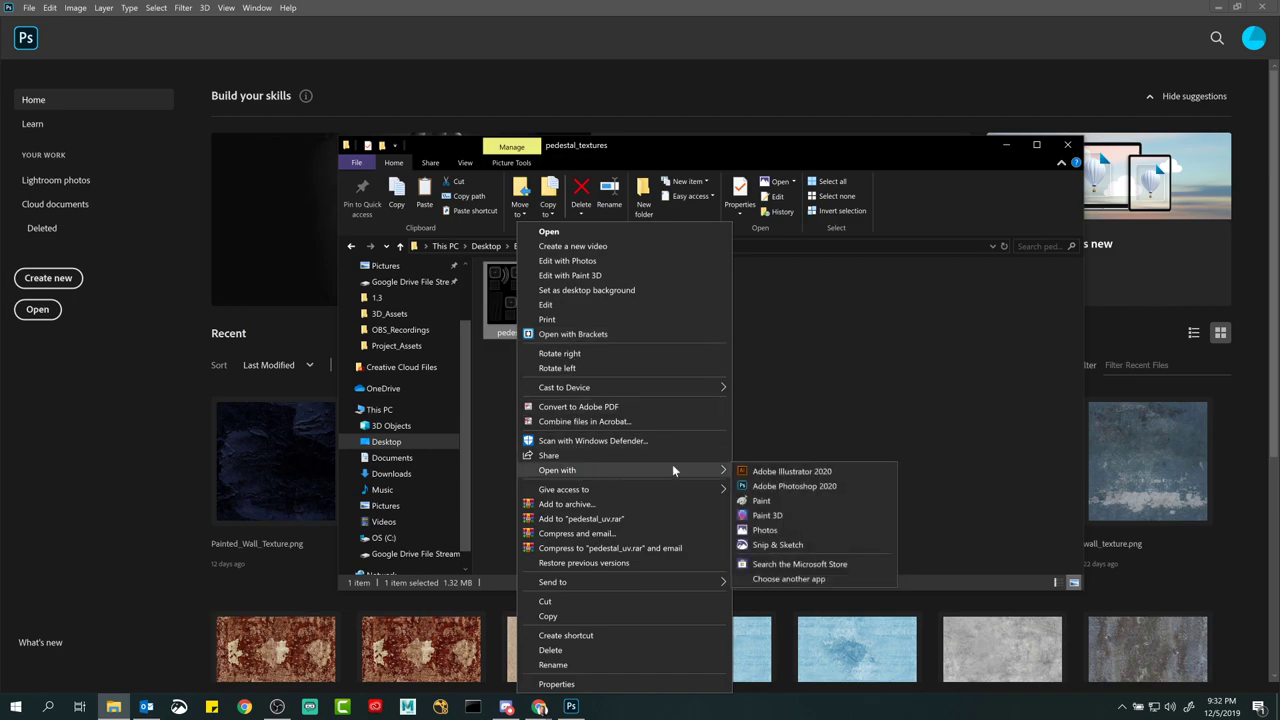
click(760, 486)
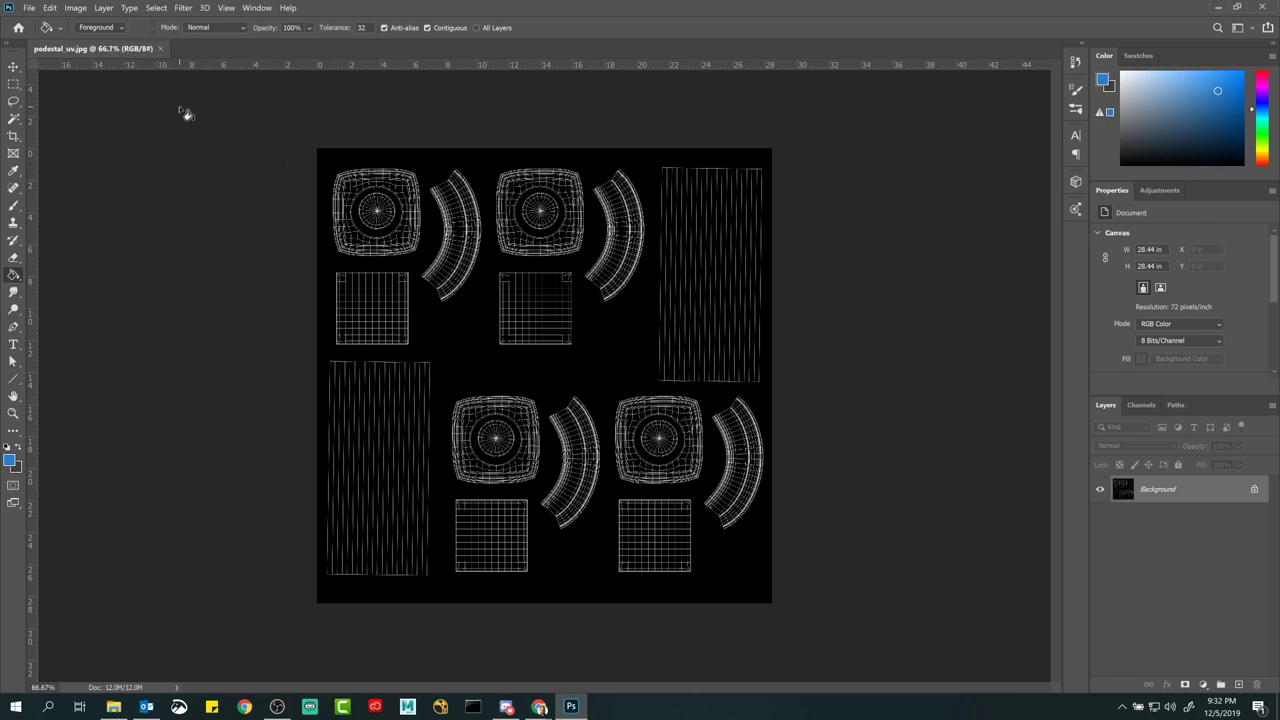
key(ctrl+1)
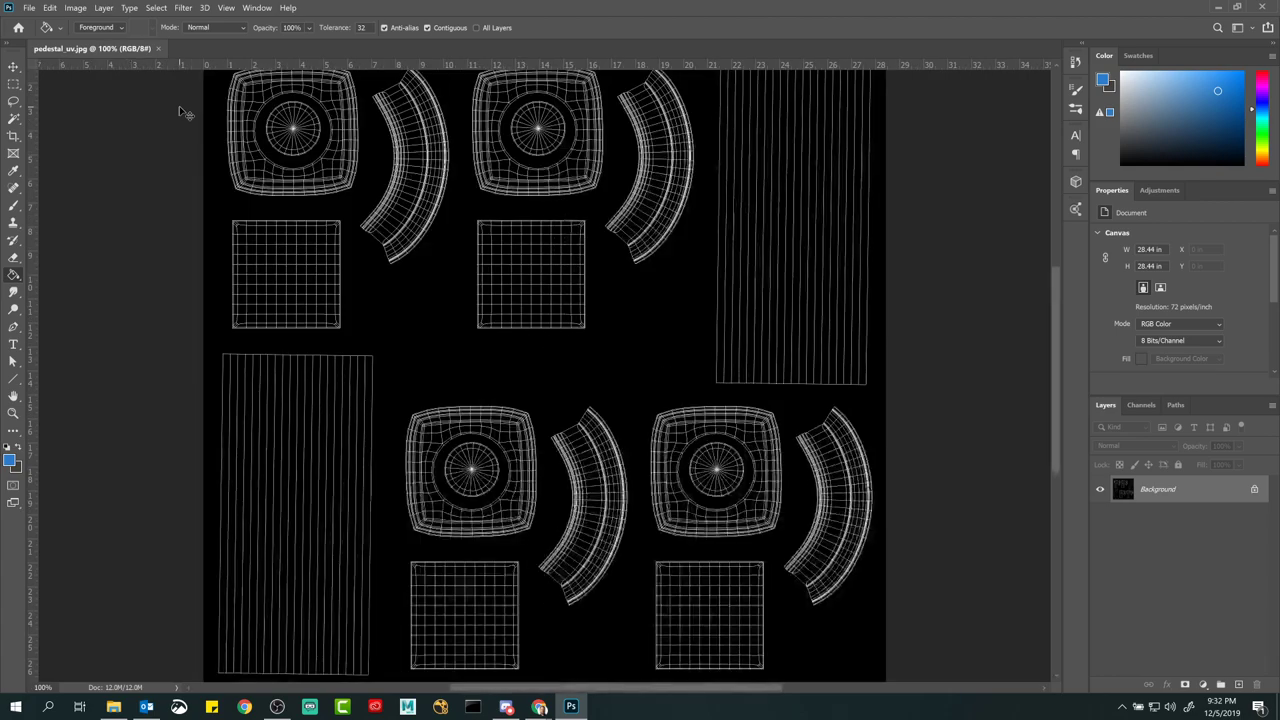
mouse_move(529, 378)
mouse_down()
mouse_move(517, 403)
mouse_move(540, 383)
mouse_move(494, 381)
mouse_move(537, 423)
mouse_move(566, 406)
mouse_move(537, 394)
mouse_move(526, 415)
mouse_move(569, 426)
mouse_move(586, 391)
mouse_move(537, 374)
mouse_move(502, 393)
mouse_move(574, 409)
mouse_move(580, 383)
mouse_move(546, 379)
mouse_move(529, 389)
mouse_move(540, 400)
mouse_move(544, 381)
mouse_up()
key(ctrl+r)
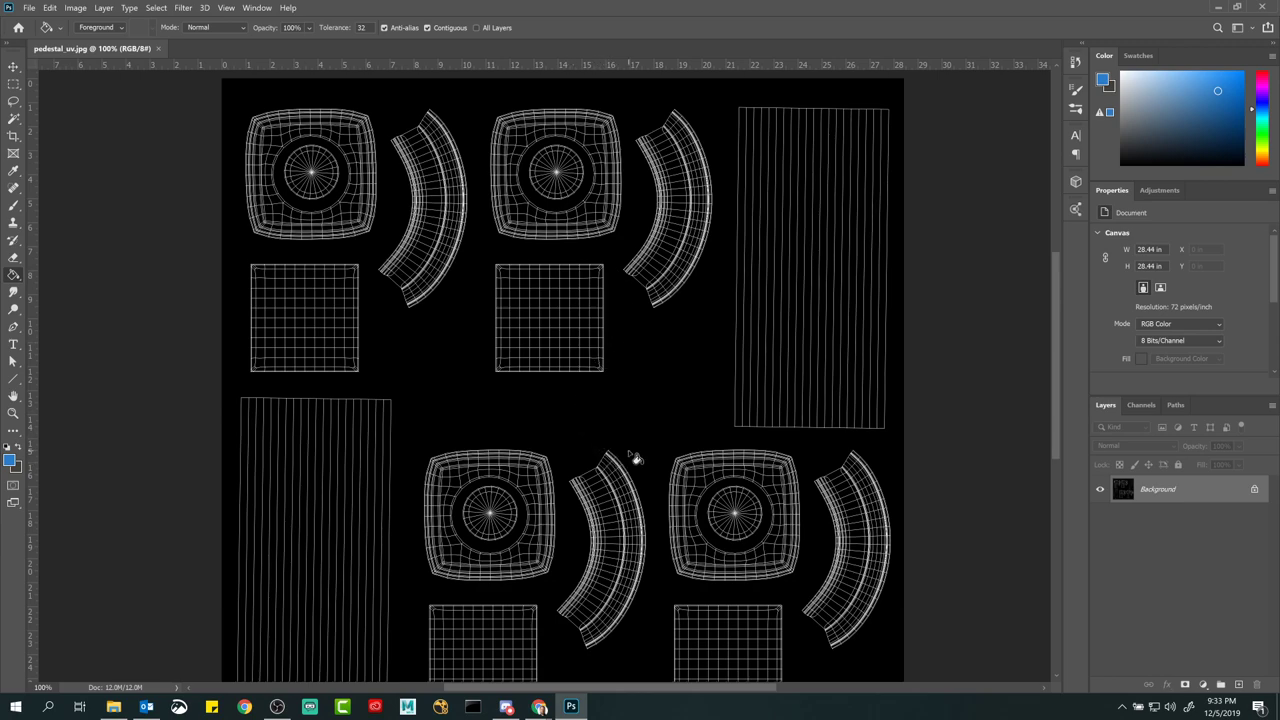
Step: Convert the locked Background into a regular layer named UV layer
double_click(1160, 489)
key(Right)
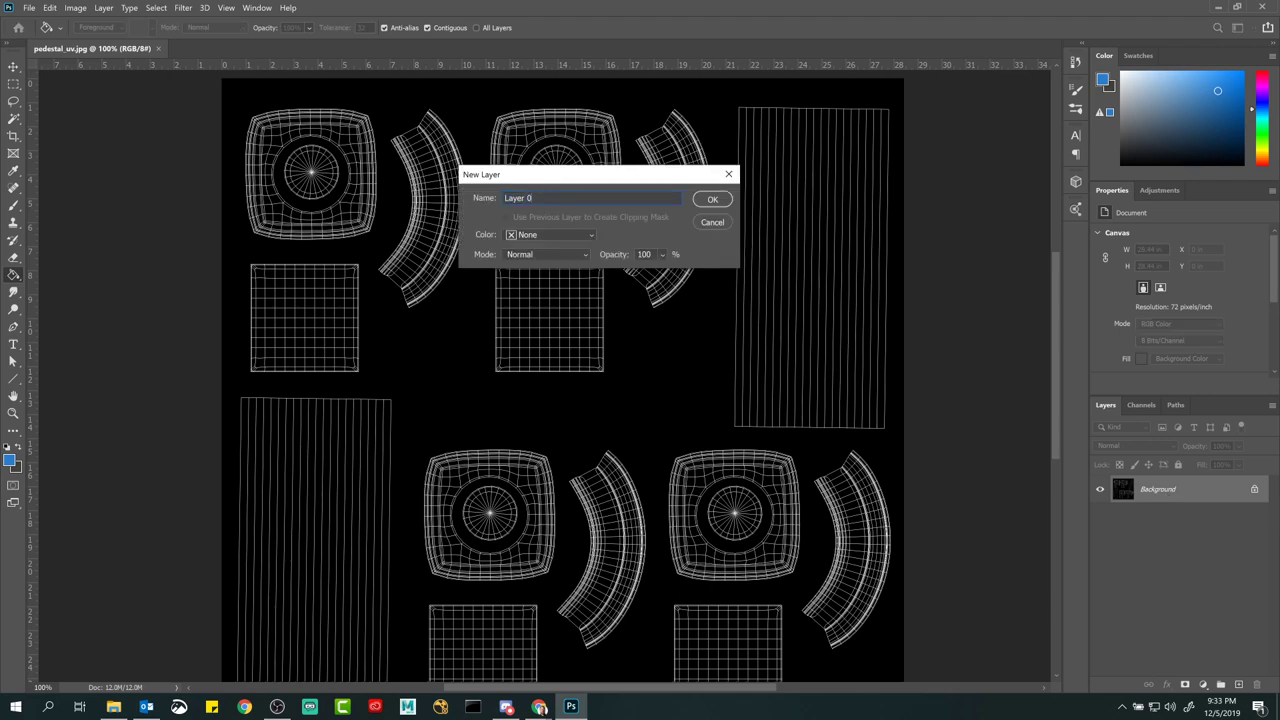
key(BackSpace)
key(BackSpace)
key(BackSpace)
key(BackSpace)
key(BackSpace)
key(BackSpace)
key(BackSpace)
text(UV layer)
click(710, 199)
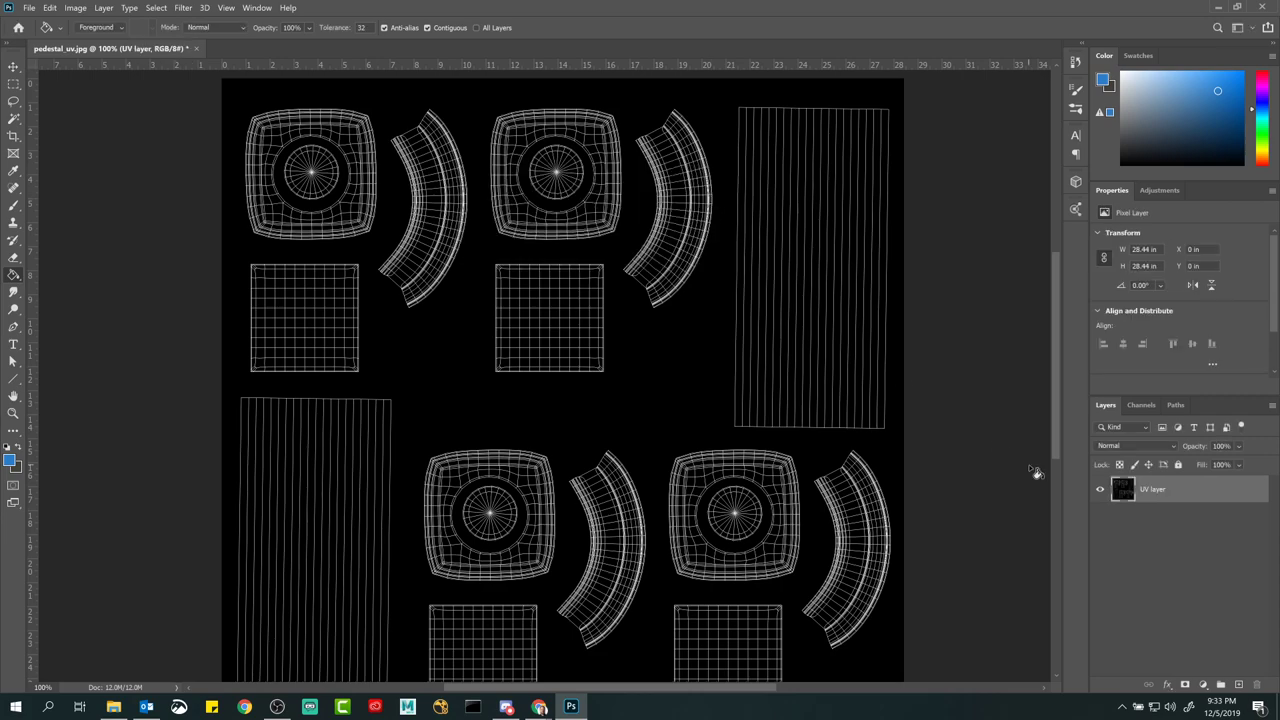
Step: Toggle the visibility of UV layer off and on to check what lies beneath it
click(1103, 490)
click(1103, 490)
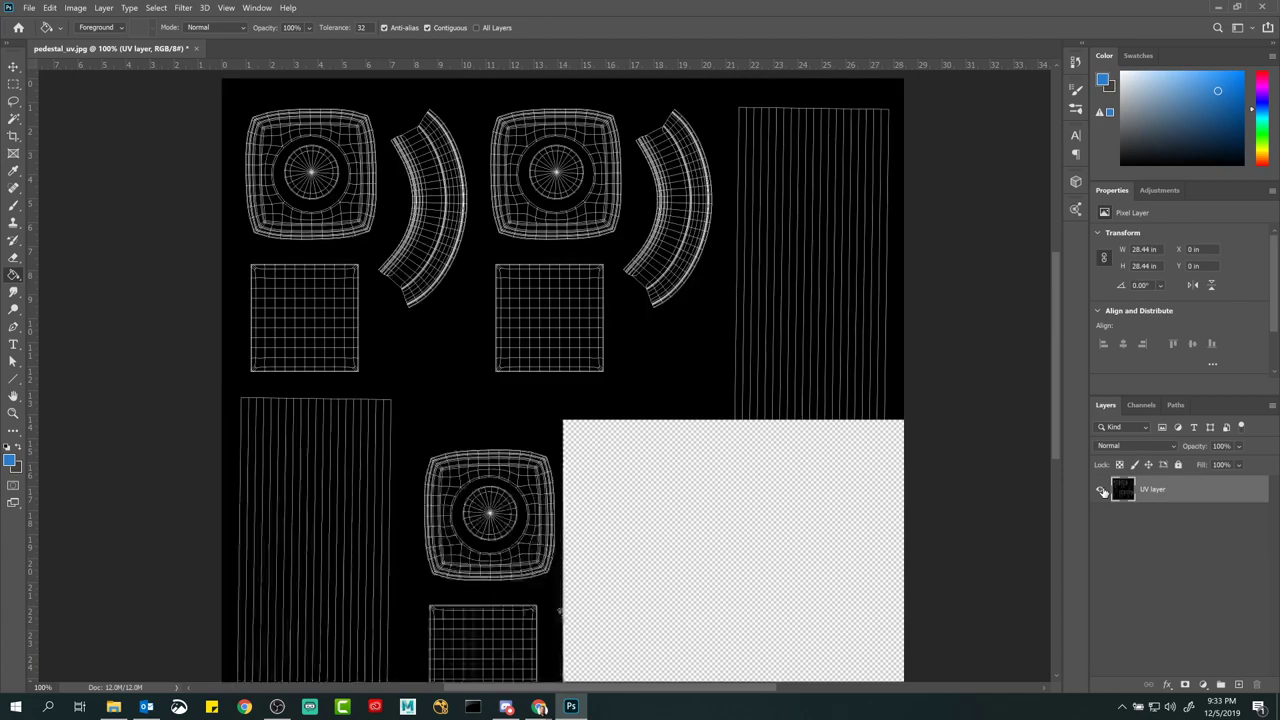
click(1103, 490)
click(1103, 490)
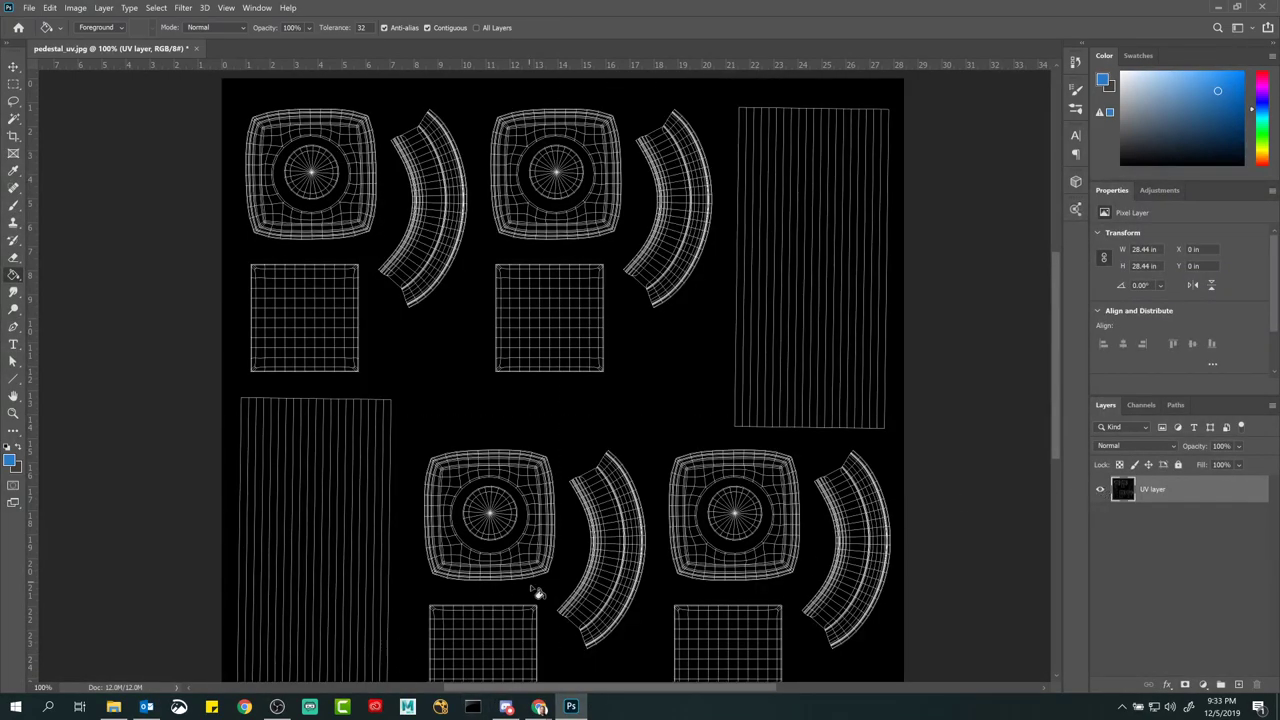
Step: Switch to Chrome and review the activity 2.2 page's texture resources and the Stone Pedestal Texture instruction slide
mouse_move(541, 707)
click(572, 655)
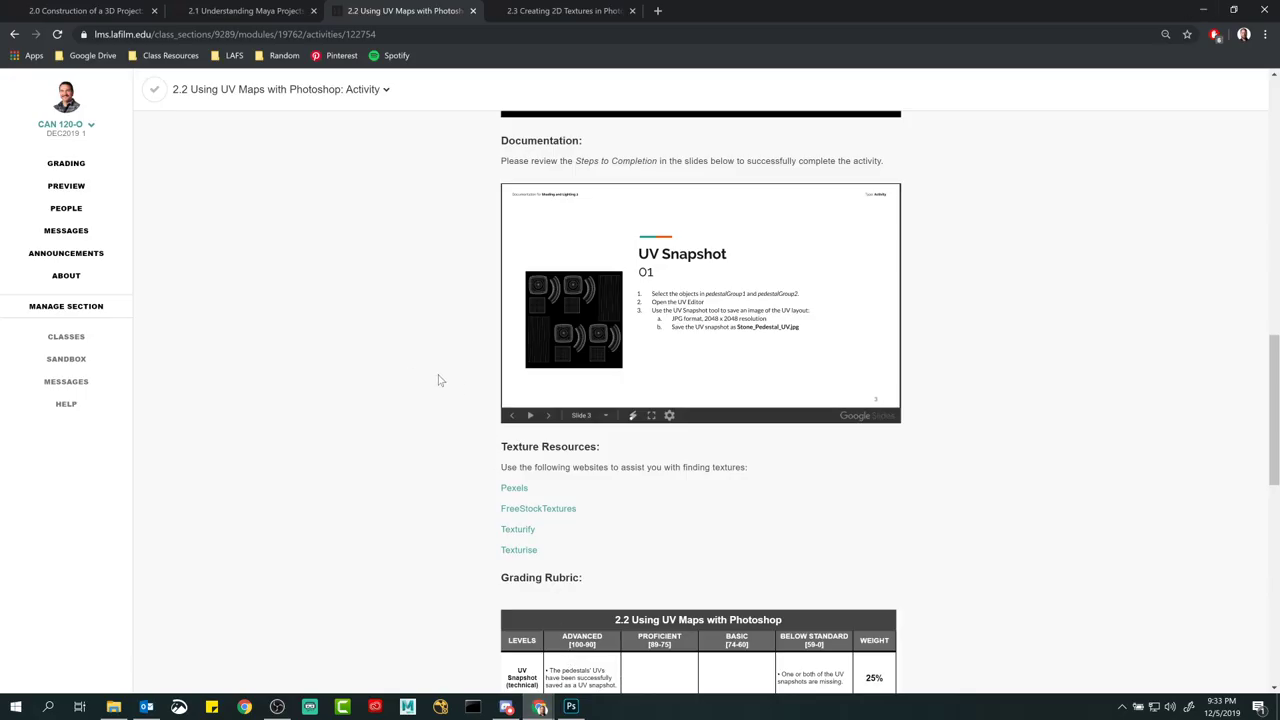
scroll(454, 450, down, 1)
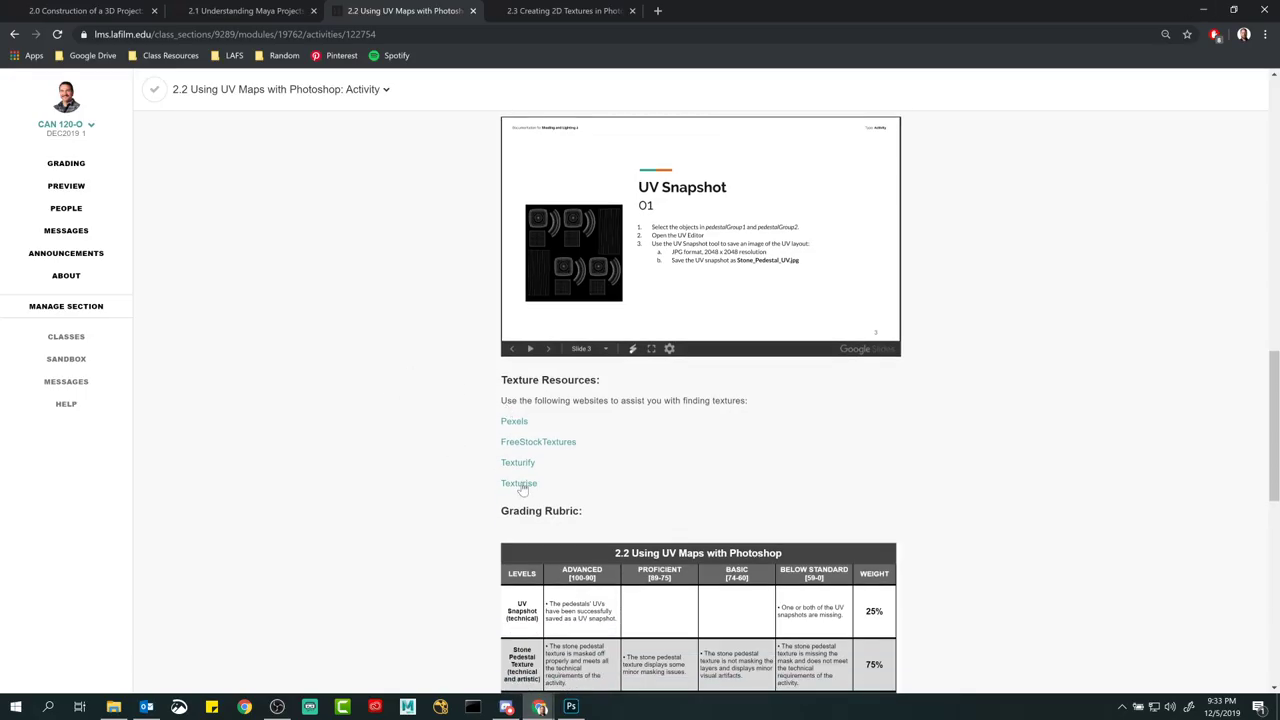
scroll(445, 420, up, 2)
scroll(447, 435, down, 1)
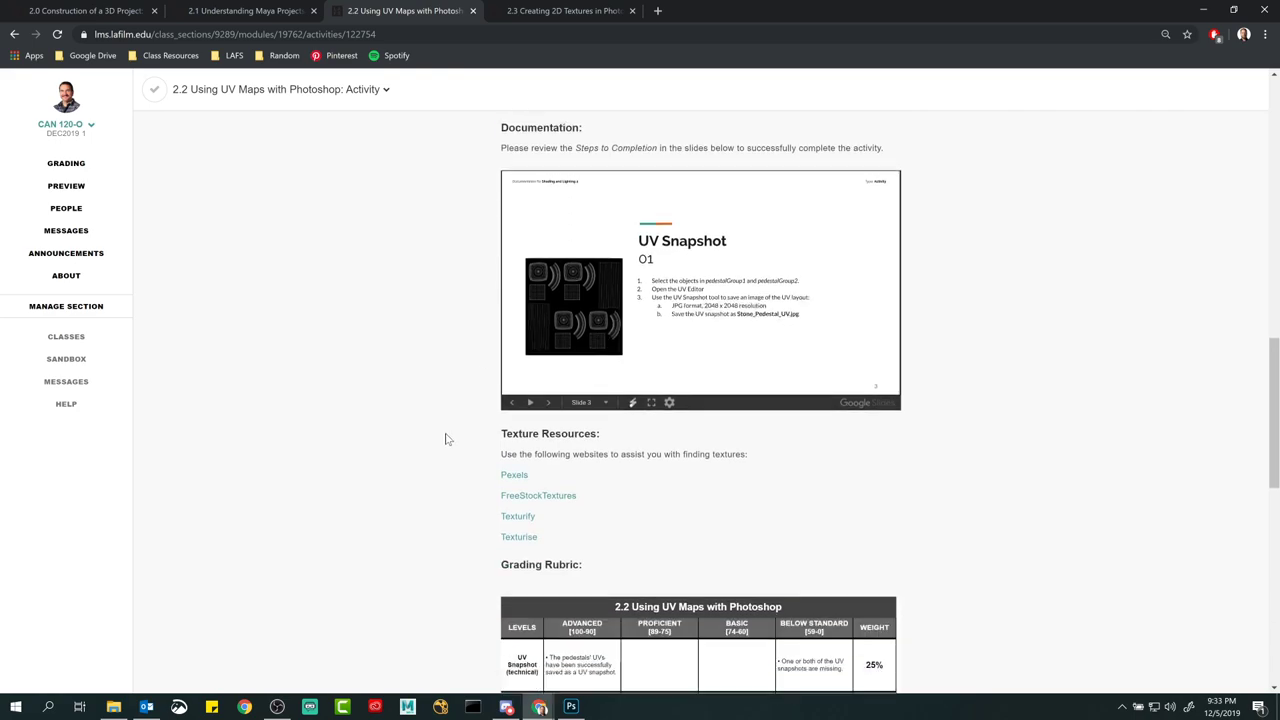
scroll(447, 439, down, 1)
click(548, 349)
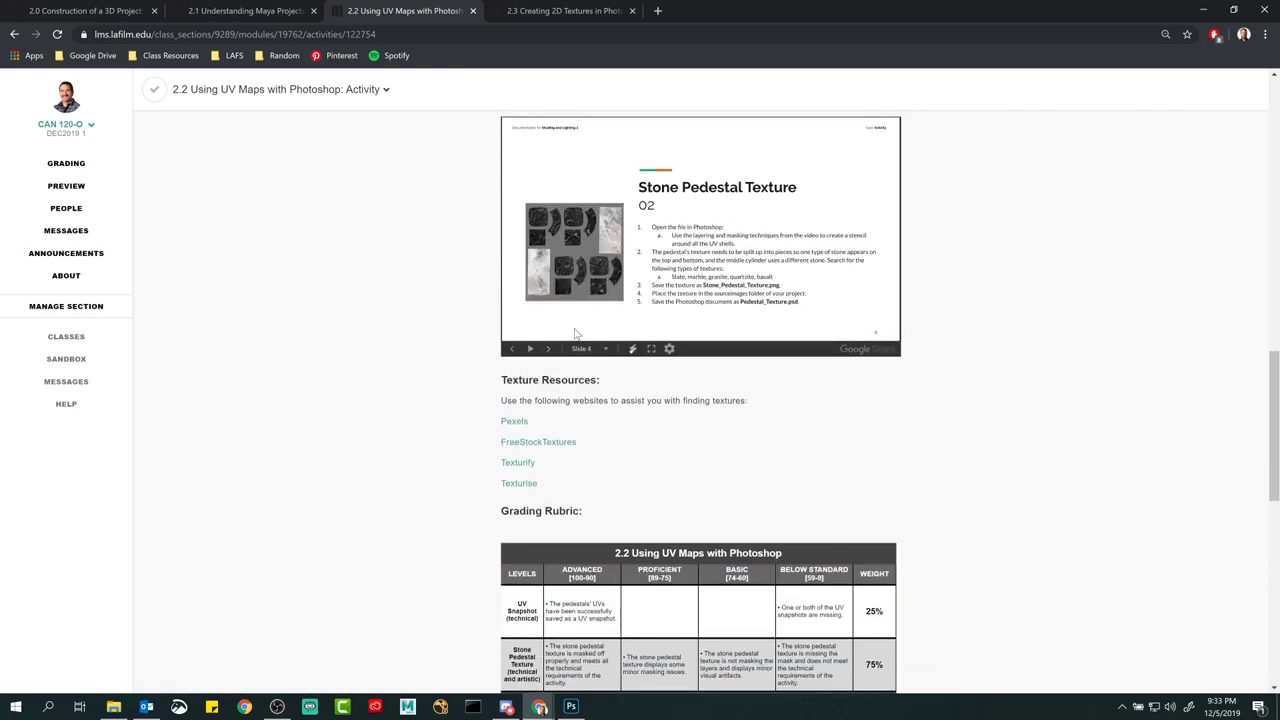
Step: Open the Pexels site from the texture resources, place its tab last, and browse the free stock photos
click(514, 421)
click(561, 12)
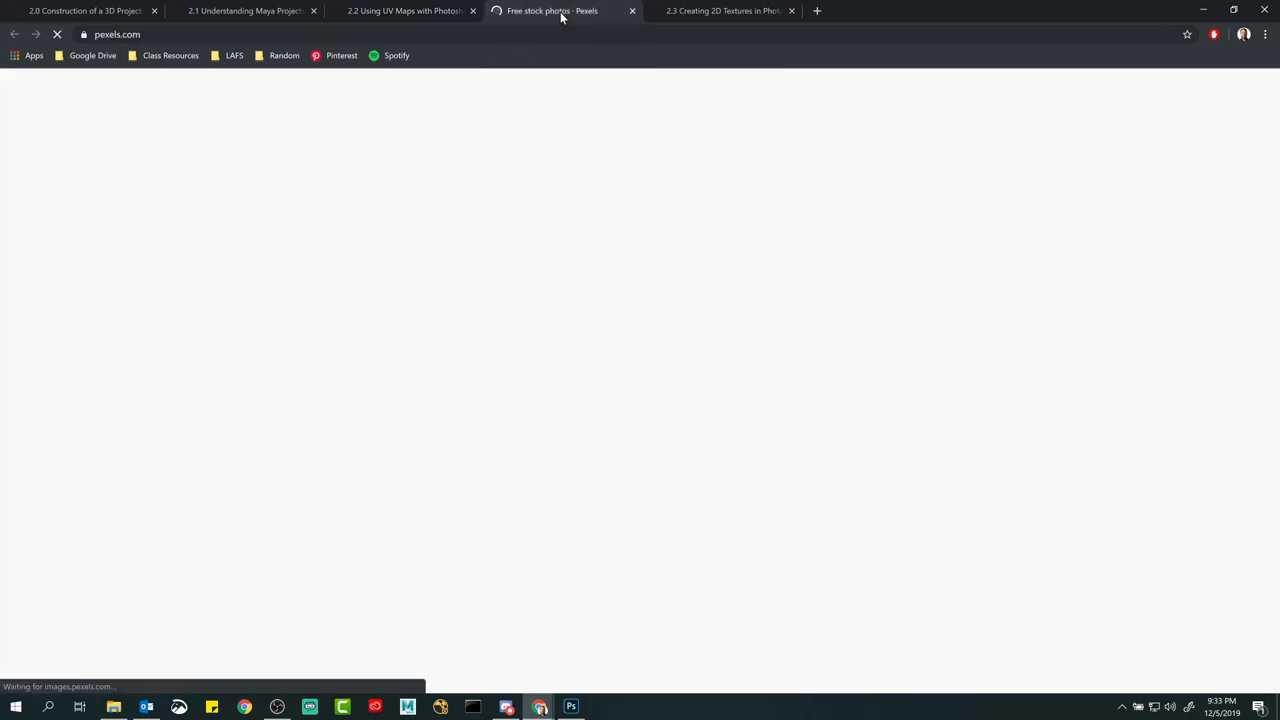
drag(561, 12, 726, 10)
scroll(521, 318, down, 4)
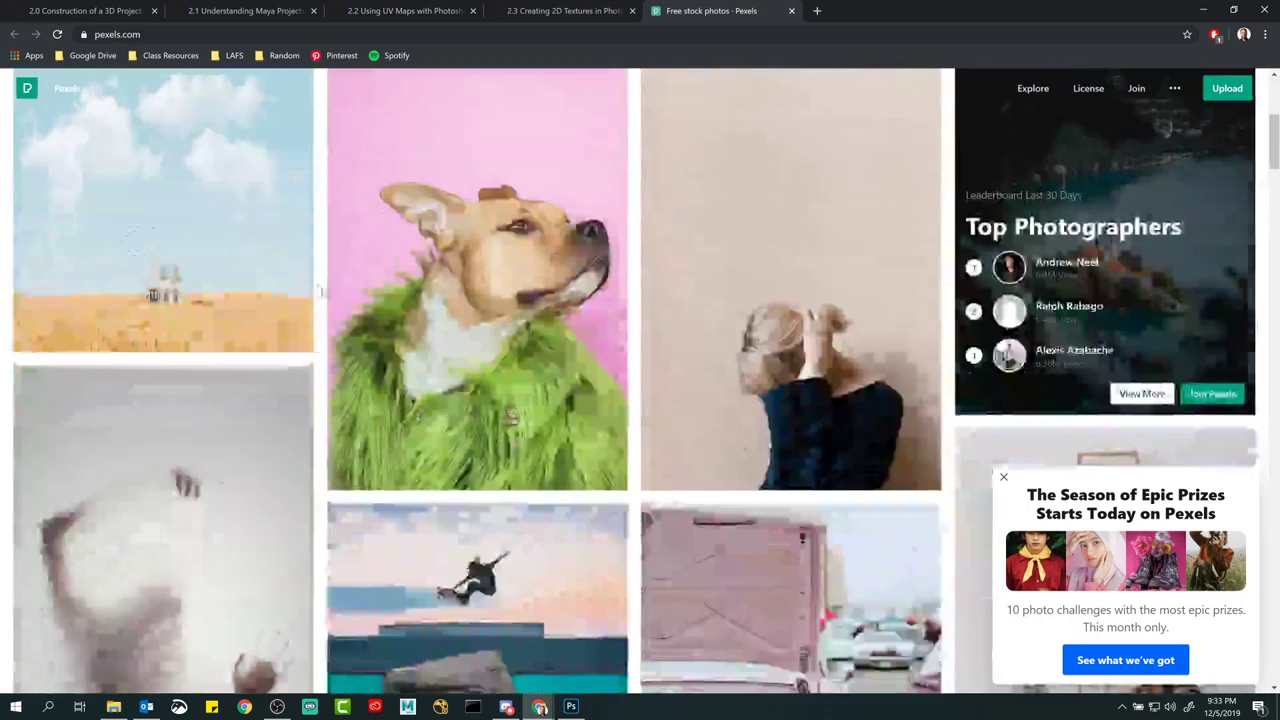
scroll(322, 291, down, 6)
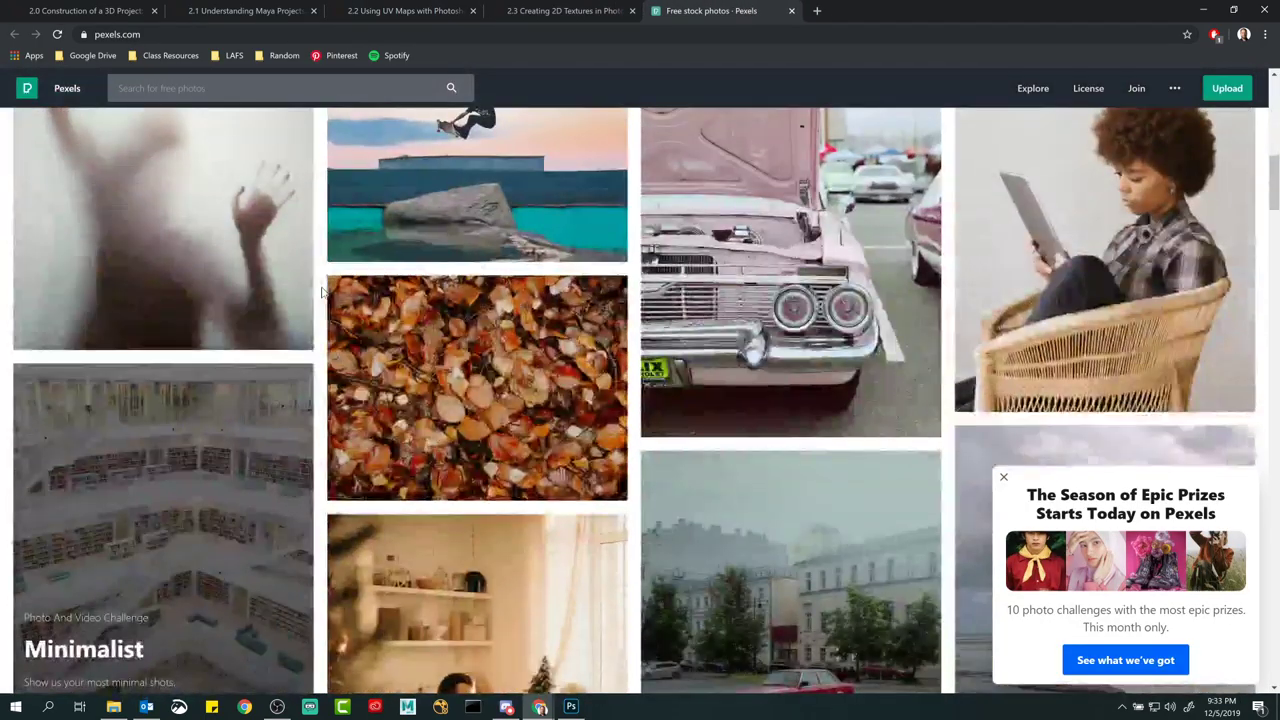
Step: Search Pexels for marble photos
scroll(322, 291, down, 8)
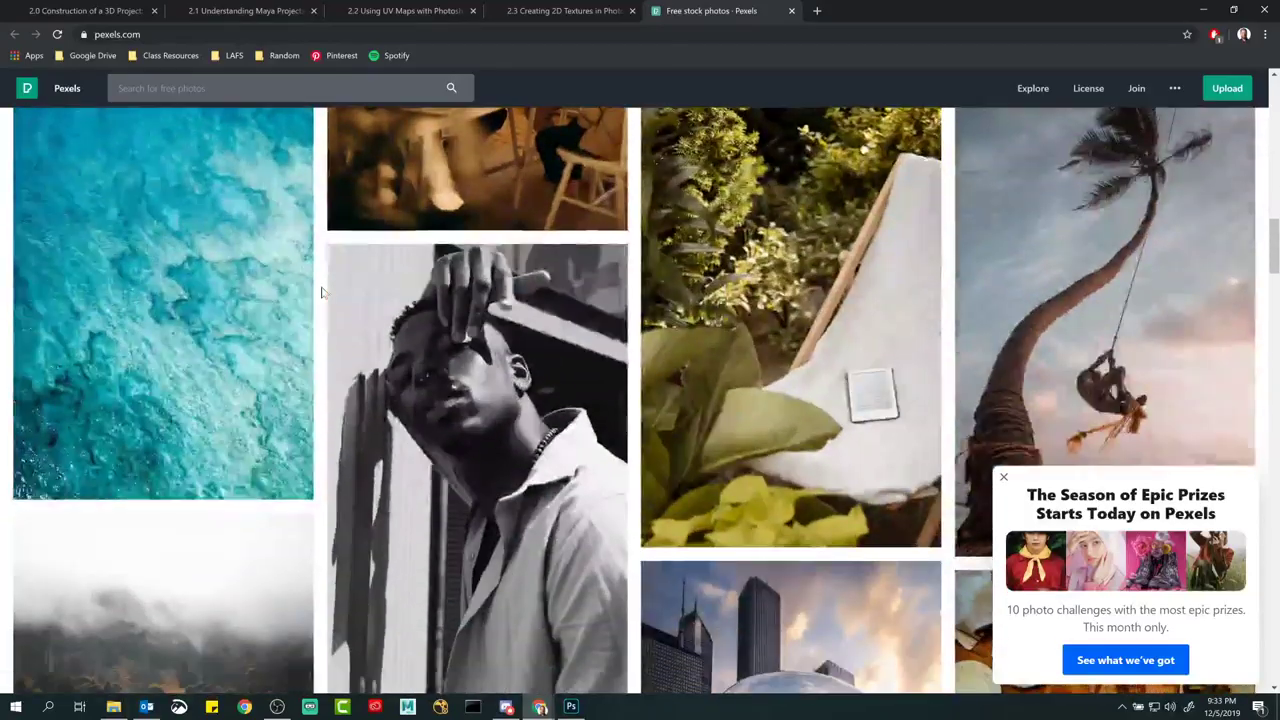
scroll(322, 291, down, 5)
scroll(320, 297, up, 5)
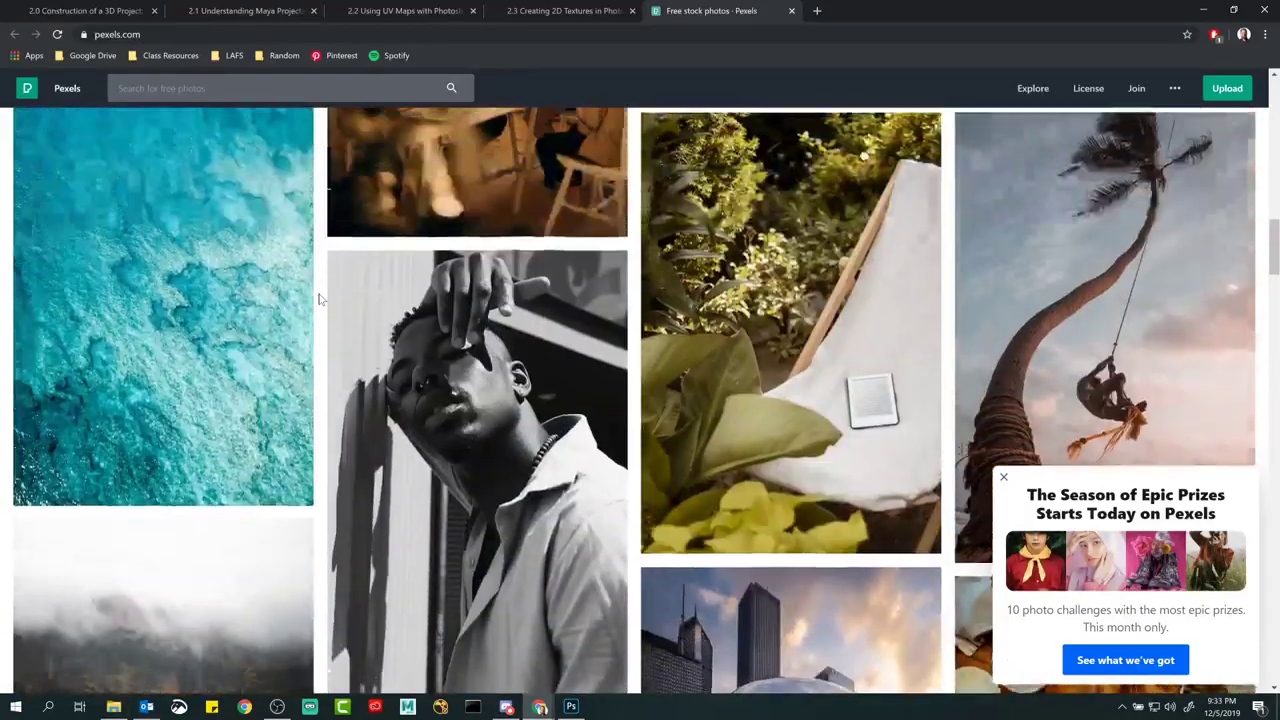
scroll(320, 298, up, 15)
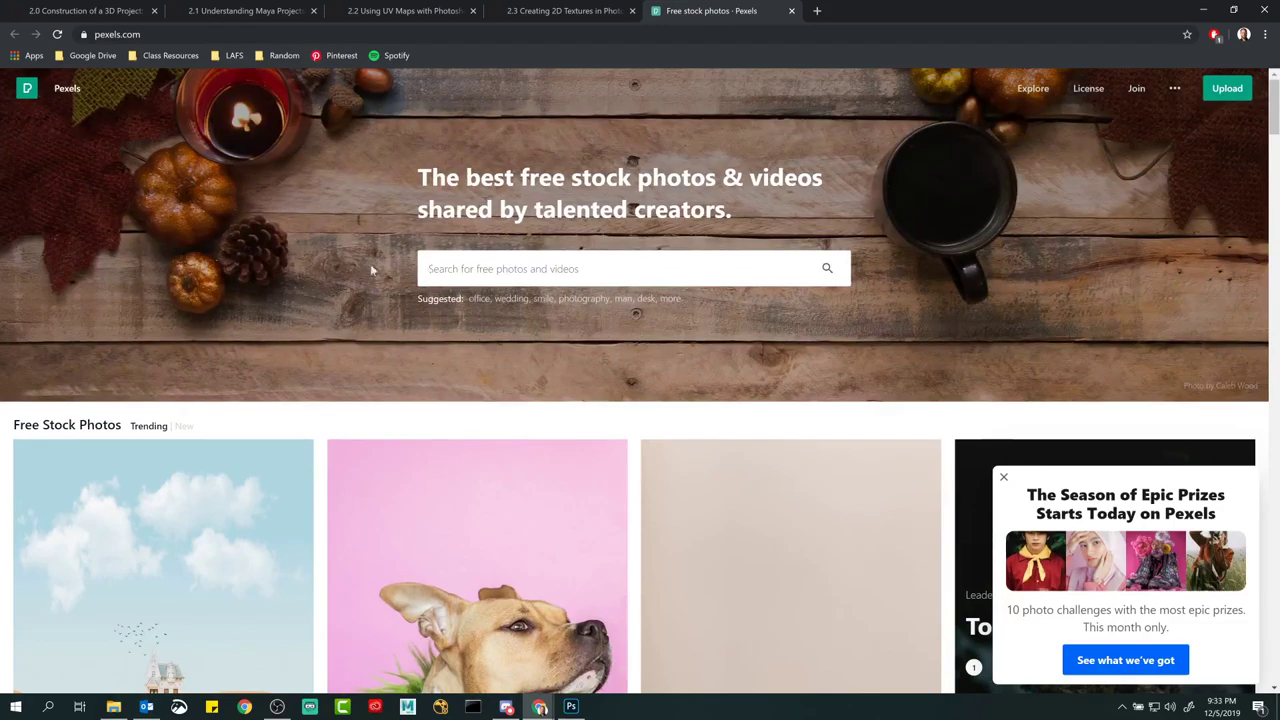
click(440, 268)
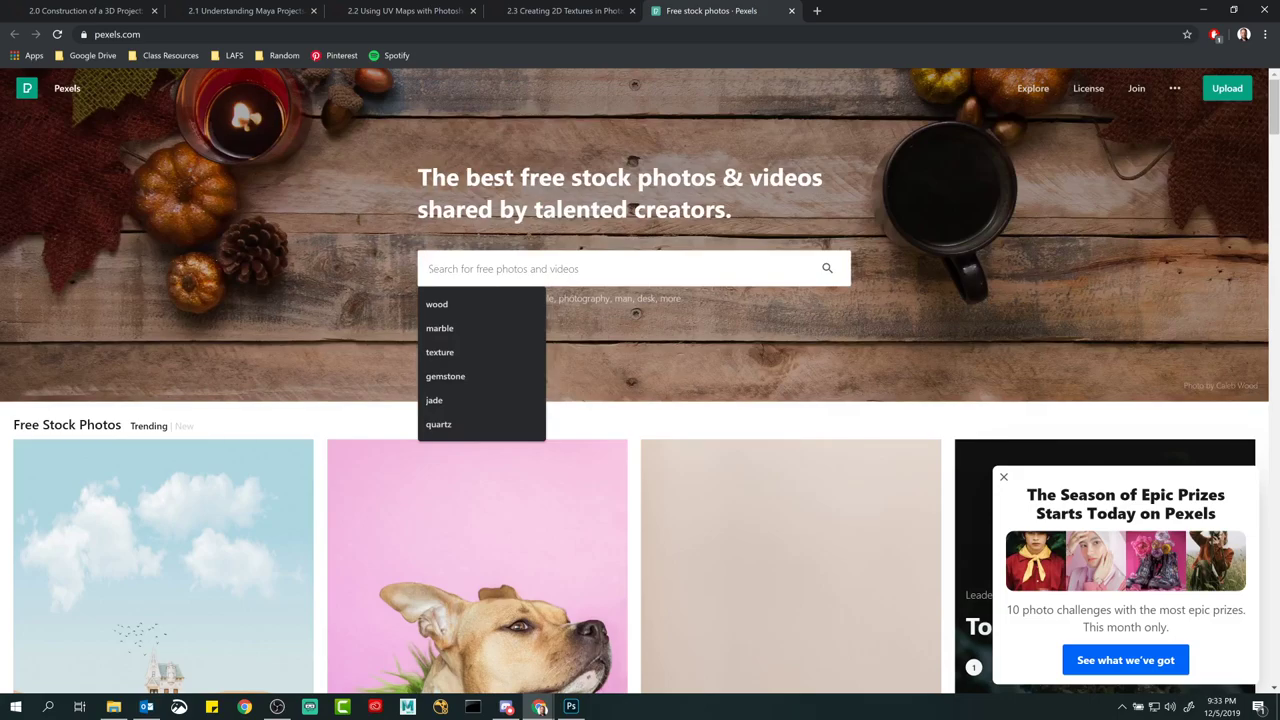
text(marble)
key(Return)
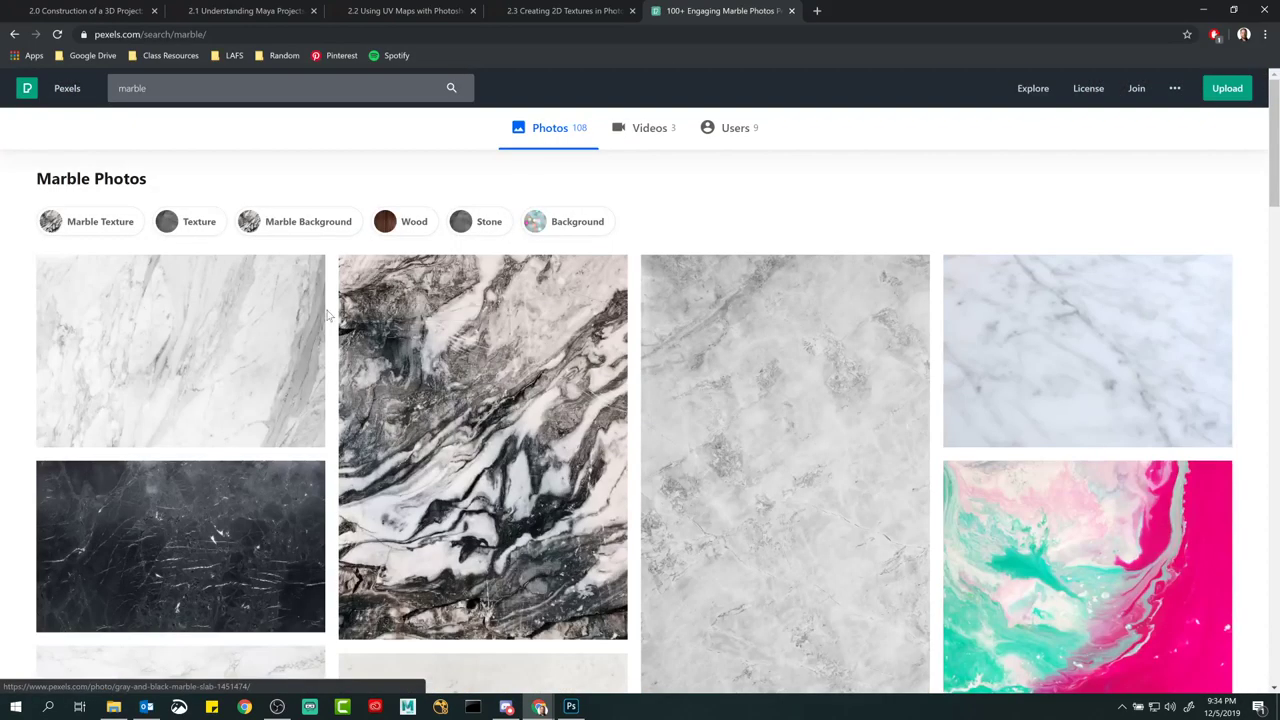
Step: Browse the marble search results for photos usable as pedestal stone textures
scroll(331, 316, down, 2)
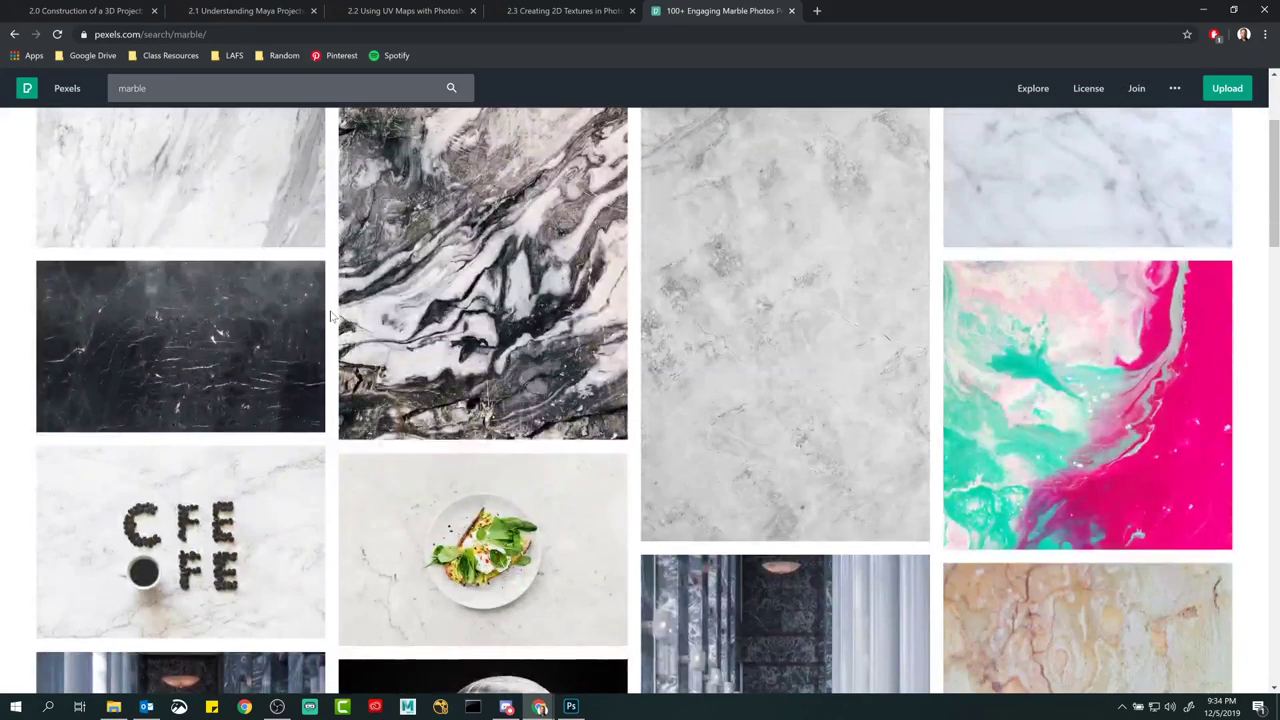
scroll(331, 316, up, 1)
scroll(331, 316, down, 3)
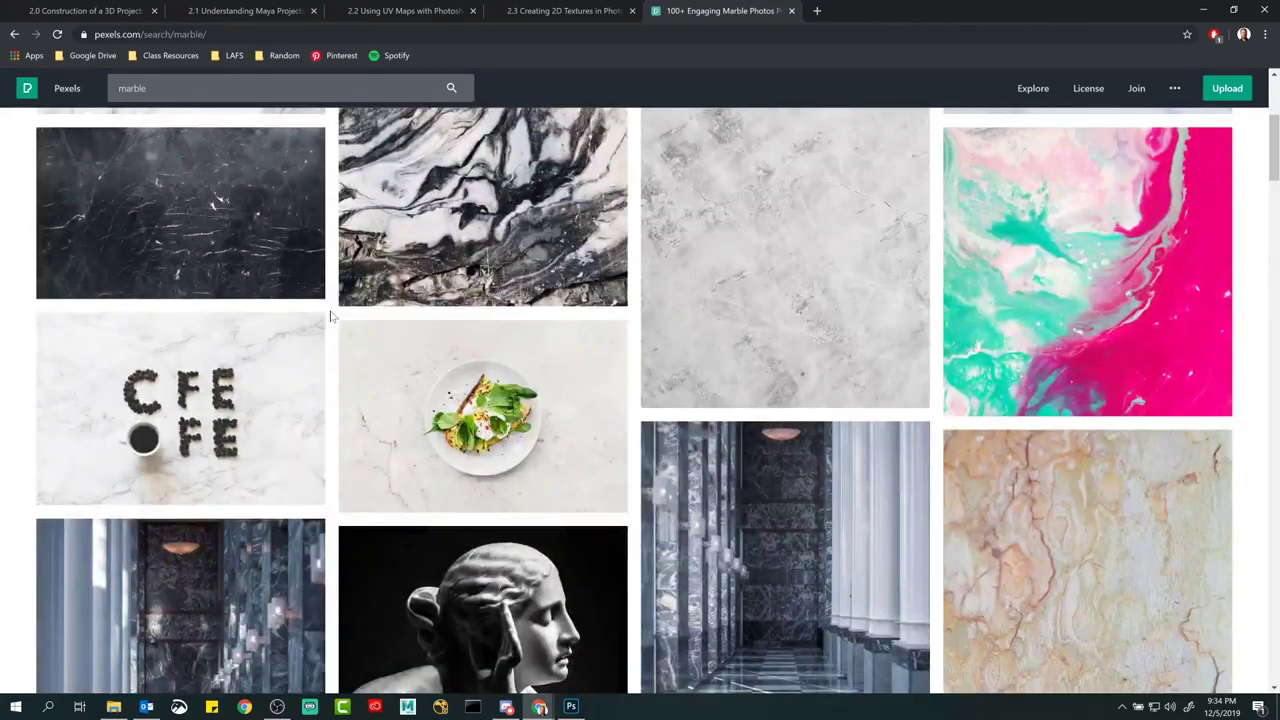
scroll(366, 332, down, 2)
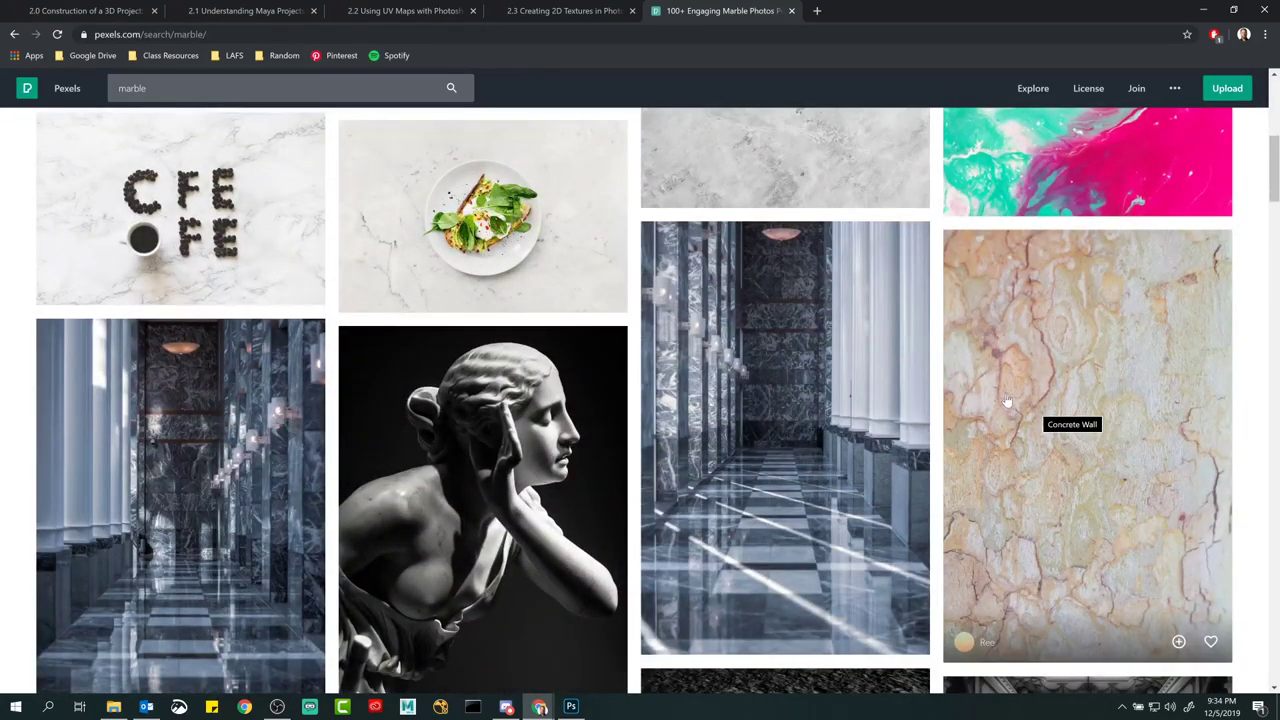
scroll(947, 388, down, 5)
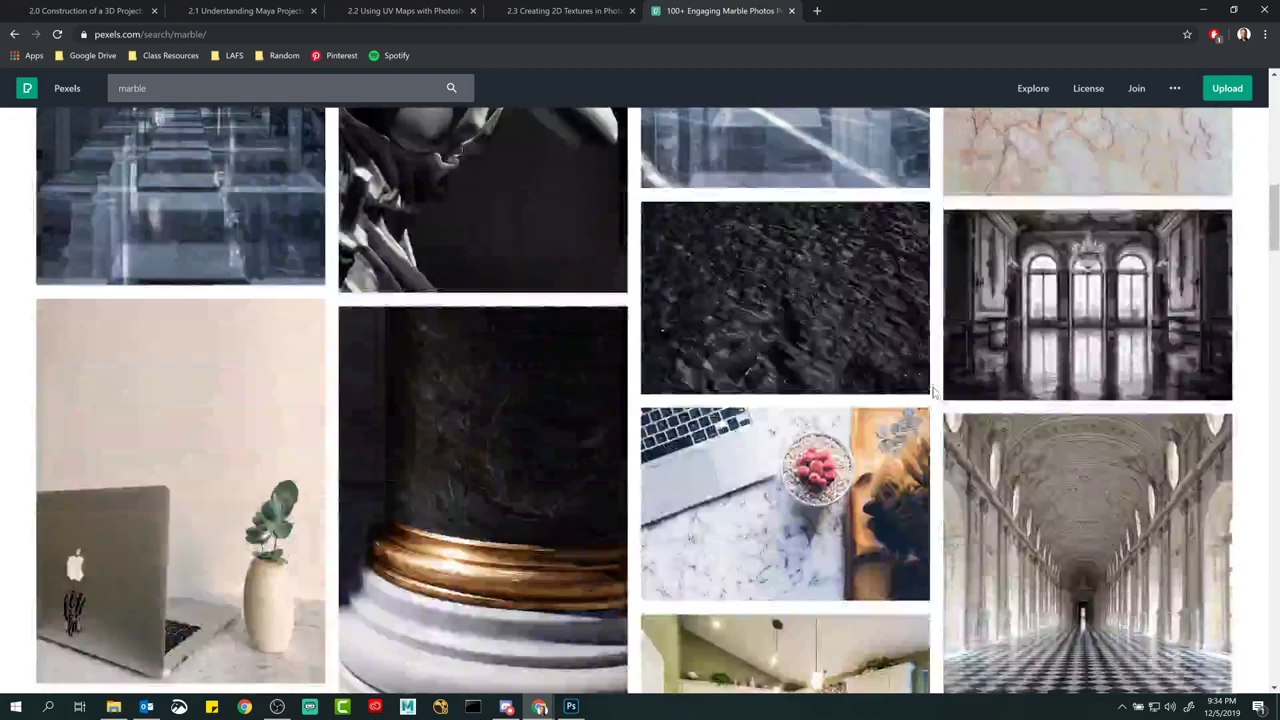
scroll(1000, 410, up, 6)
scroll(1058, 428, up, 4)
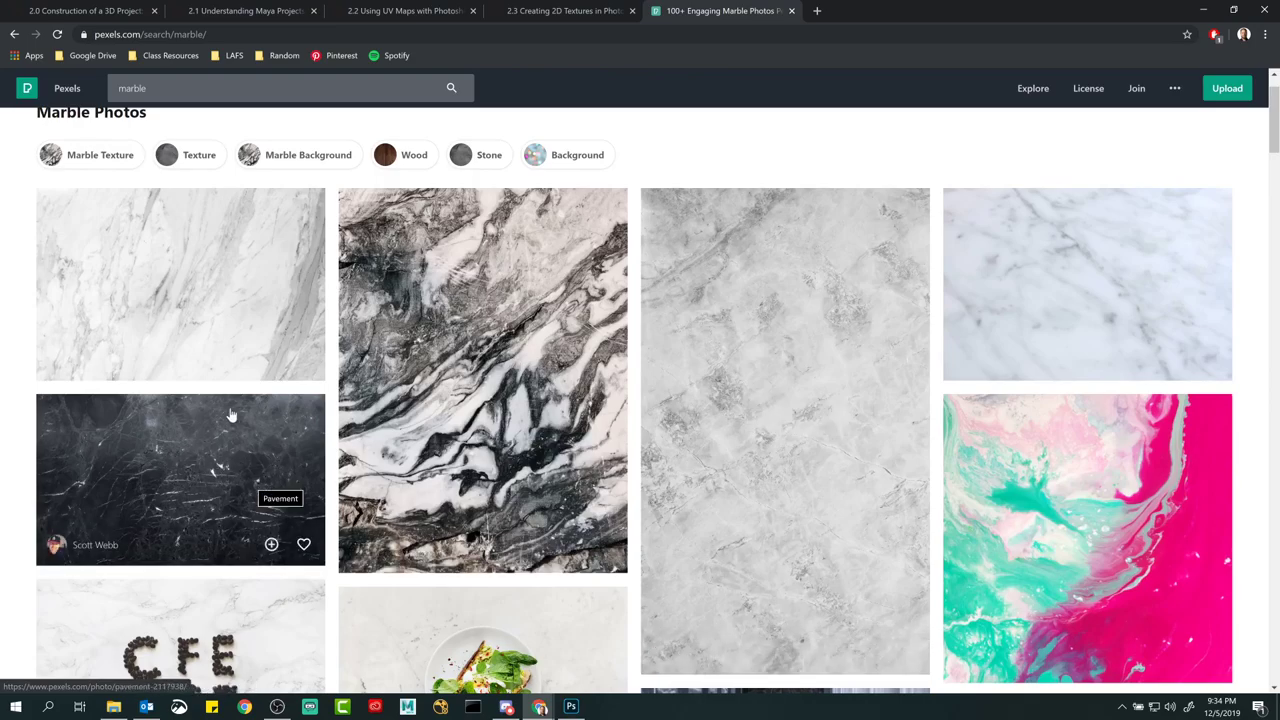
Step: Open the black marble photo titled Pavement and review its available download sizes
scroll(229, 414, down, 2)
click(199, 341)
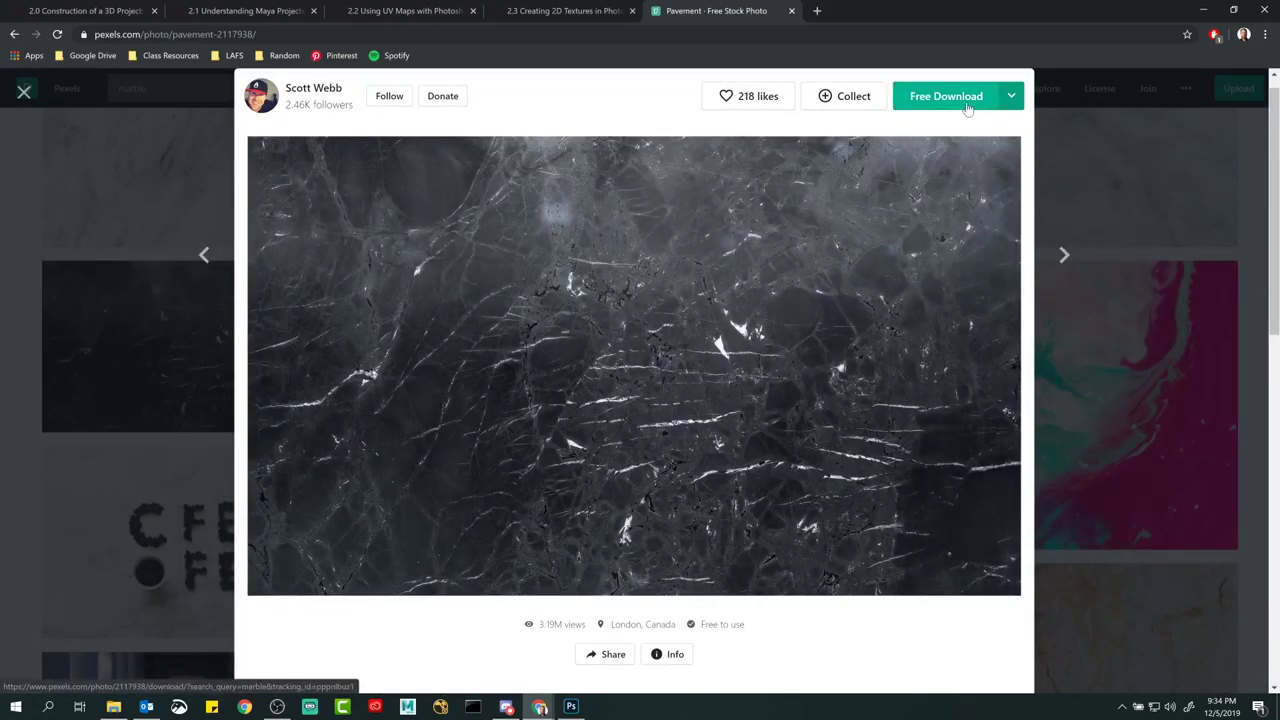
click(1013, 97)
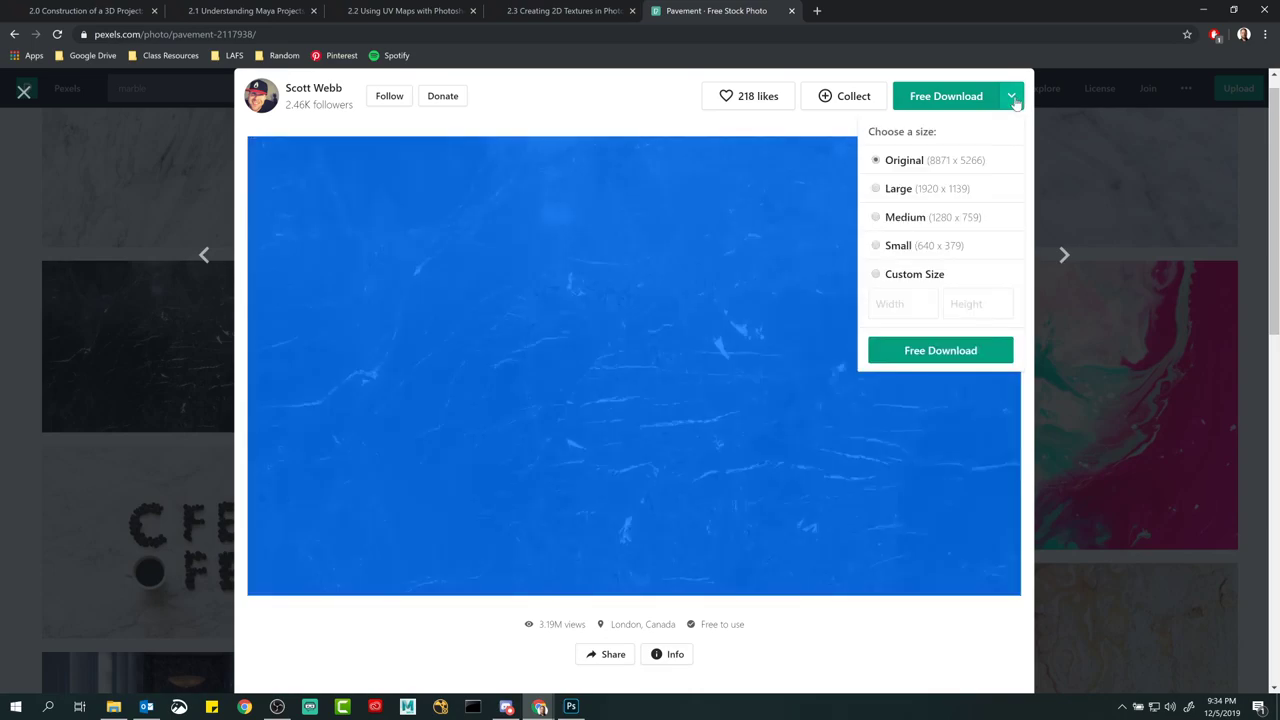
click(1012, 97)
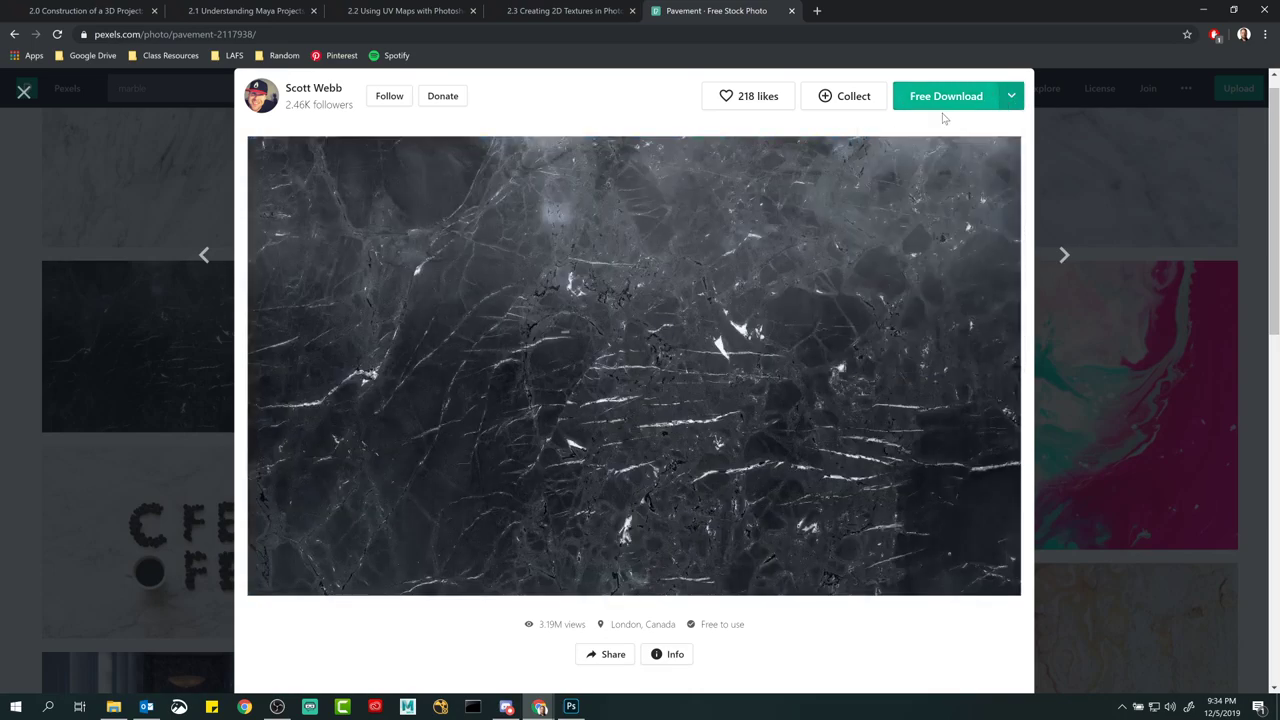
click(1008, 95)
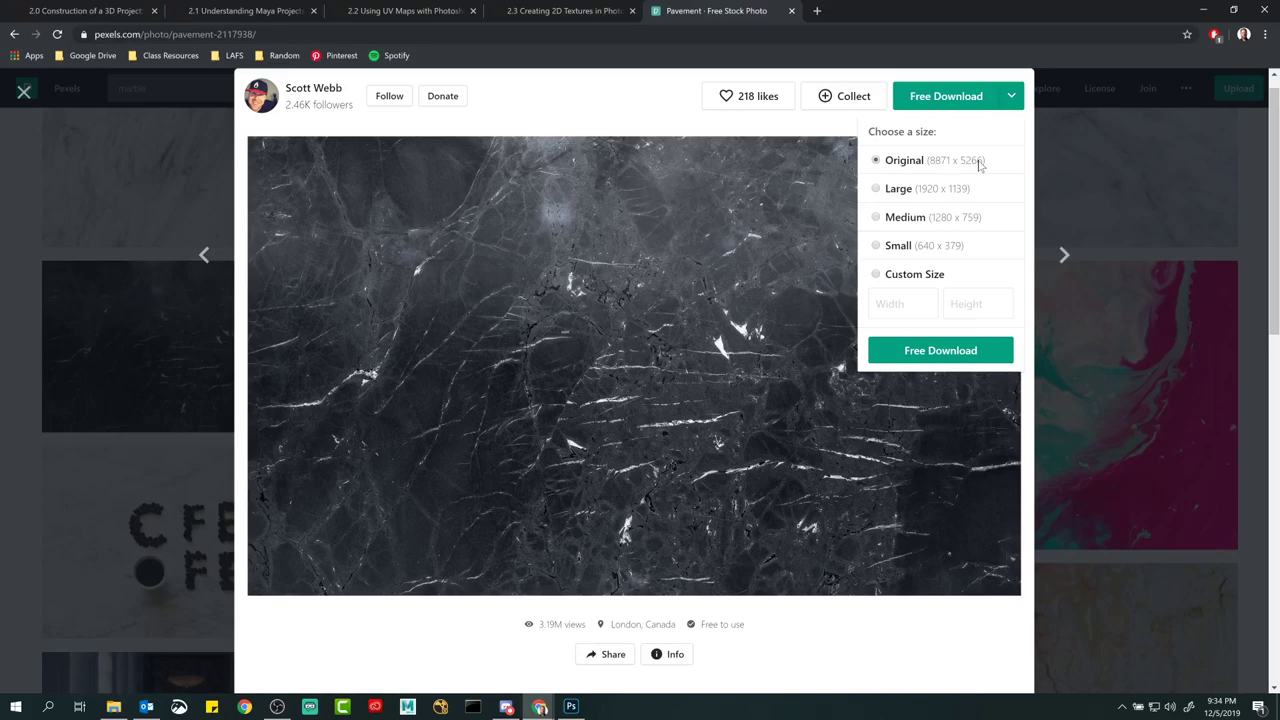
click(689, 307)
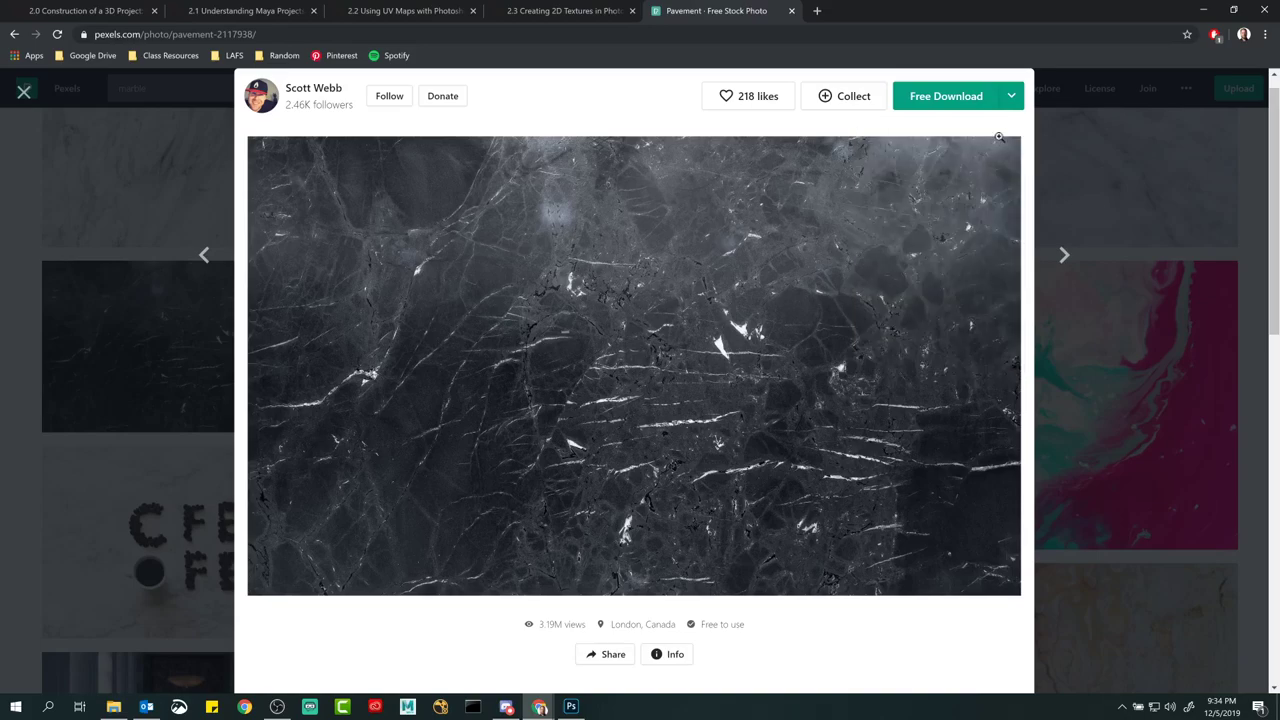
Step: Download the Pavement photo at its original size and return to the marble results
click(1011, 97)
click(935, 352)
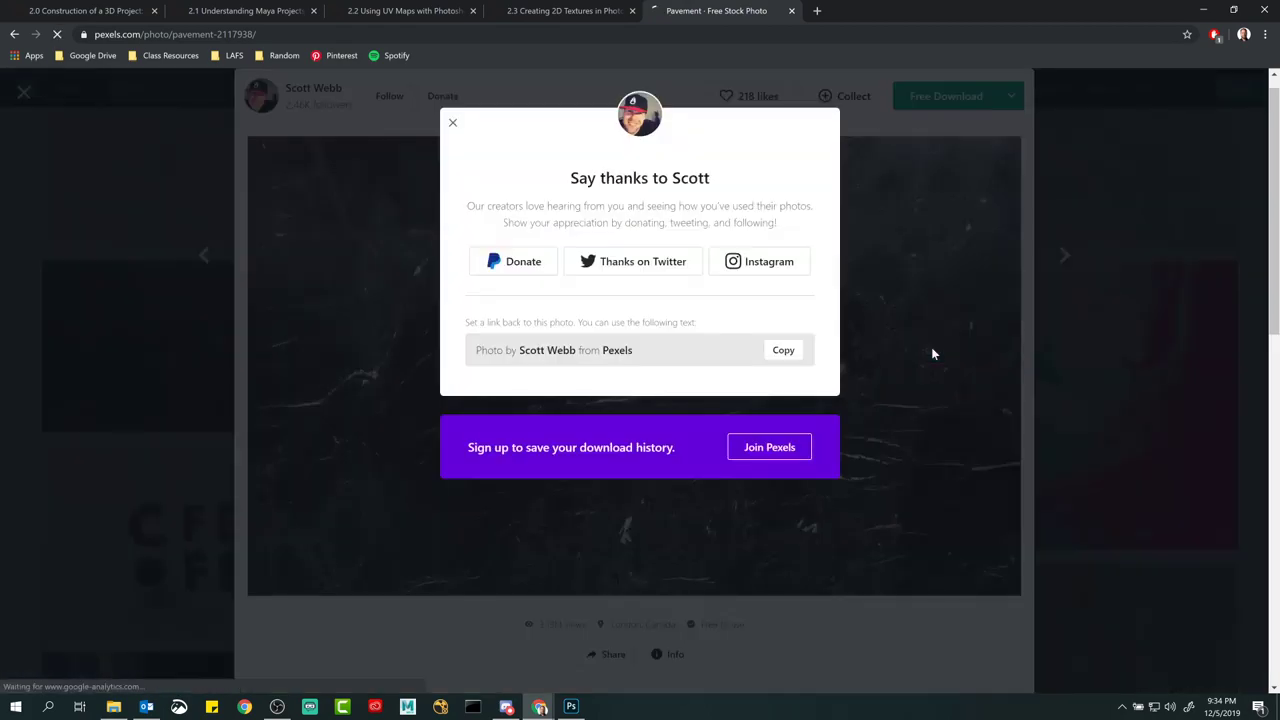
click(453, 124)
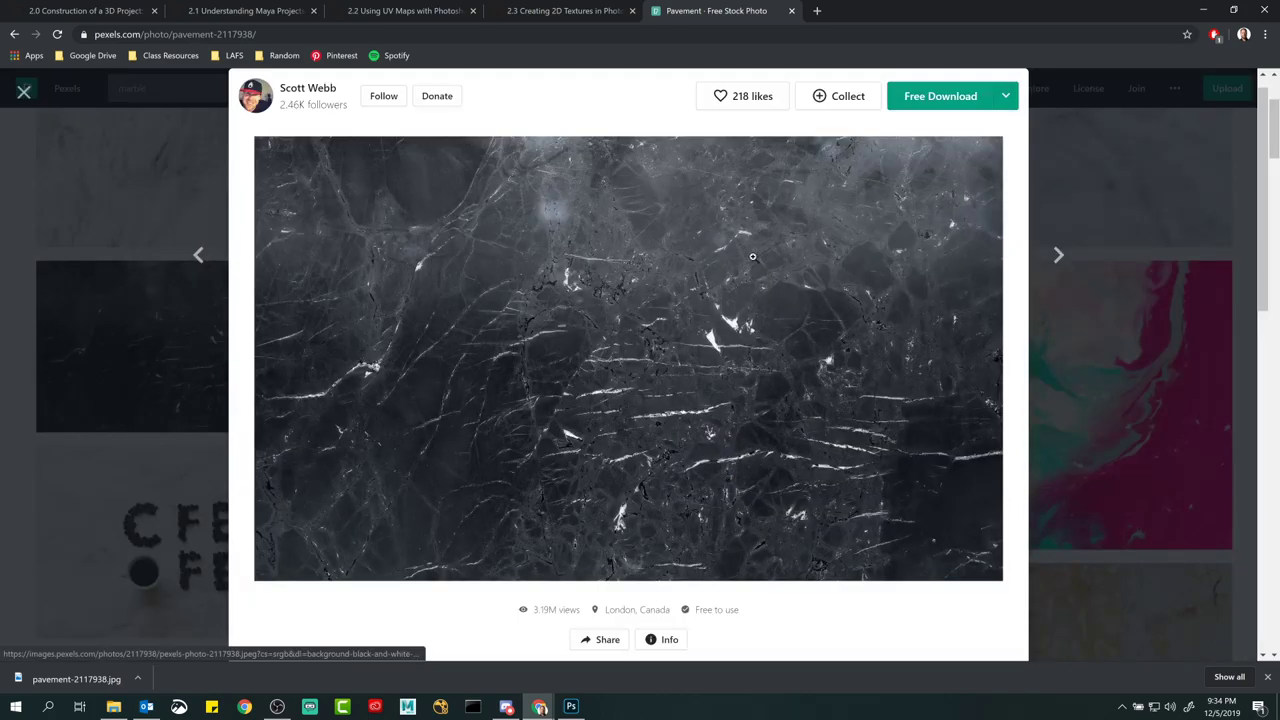
click(1204, 196)
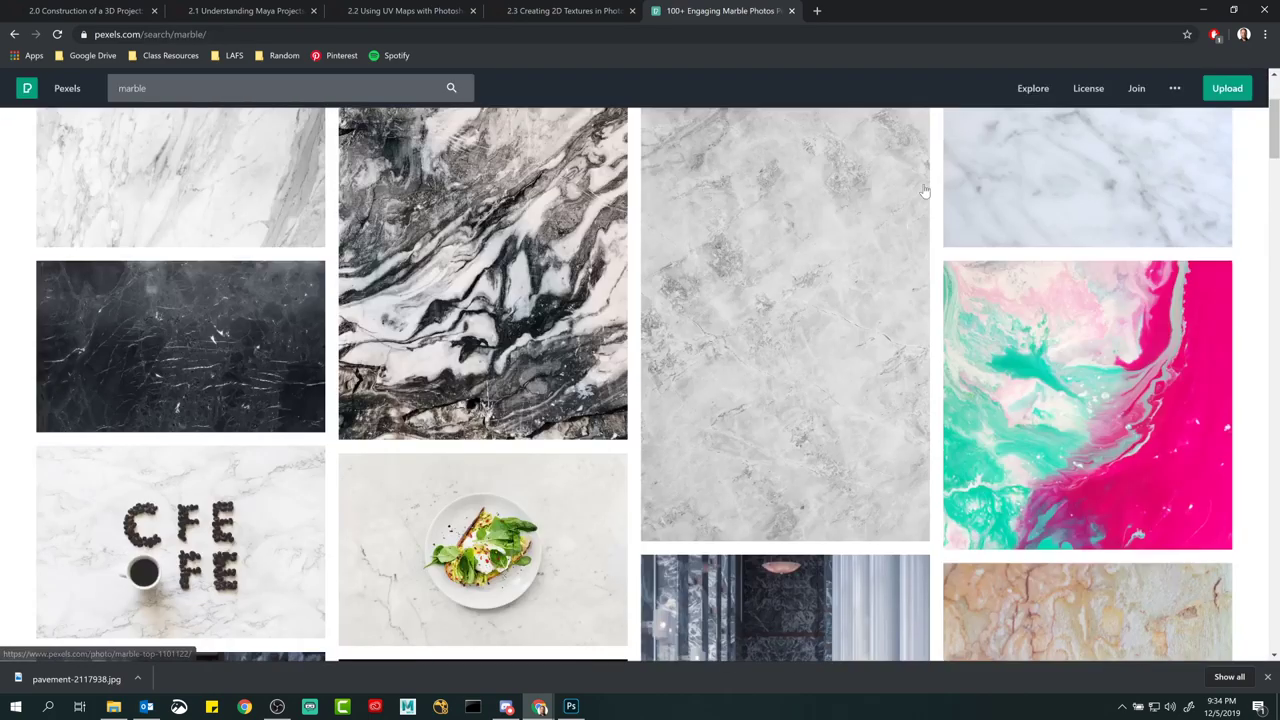
Step: Find the peach-toned Concrete Wall photo in the marble results, download it, and return to the results
scroll(960, 300, down, 5)
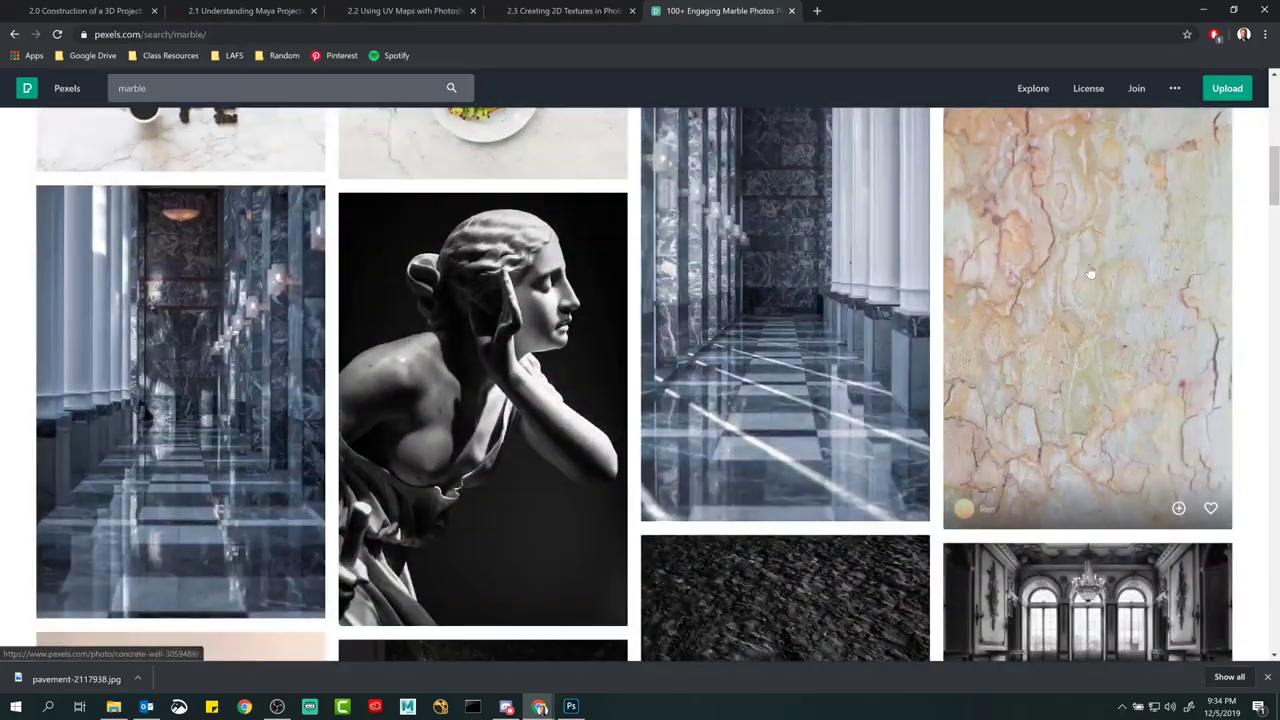
scroll(1088, 274, down, 5)
scroll(1016, 320, down, 5)
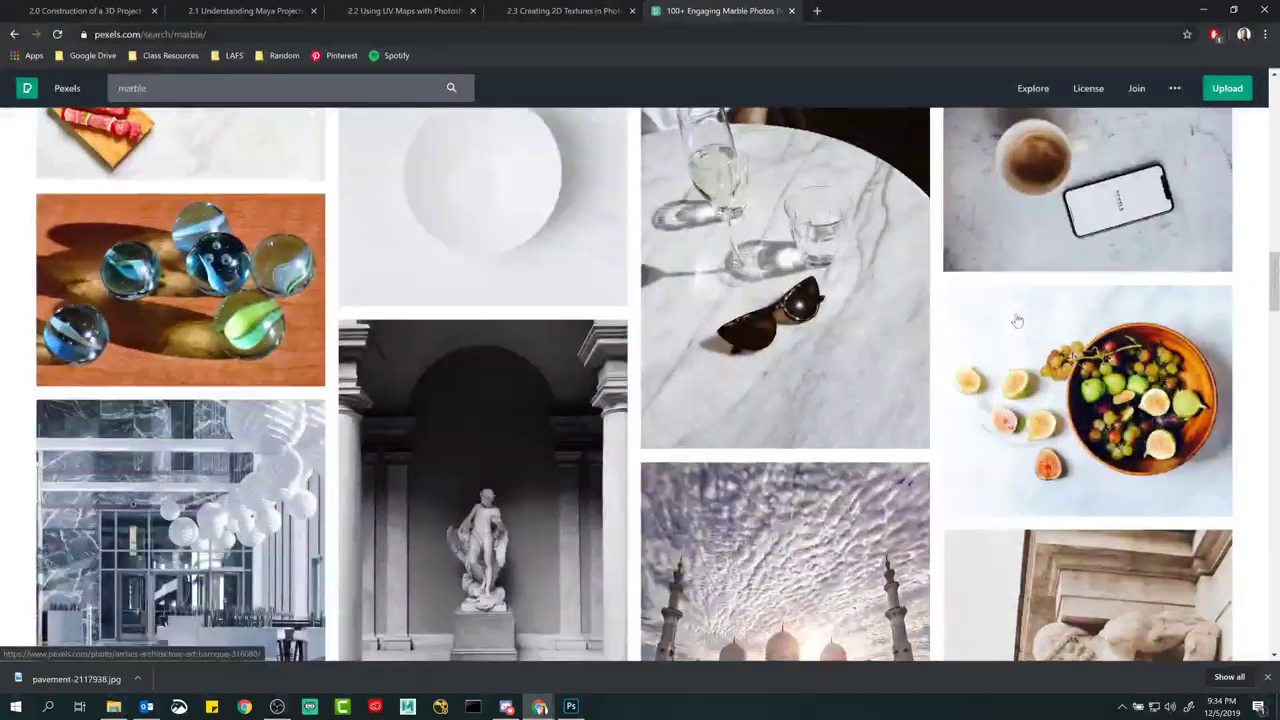
scroll(1012, 382, up, 10)
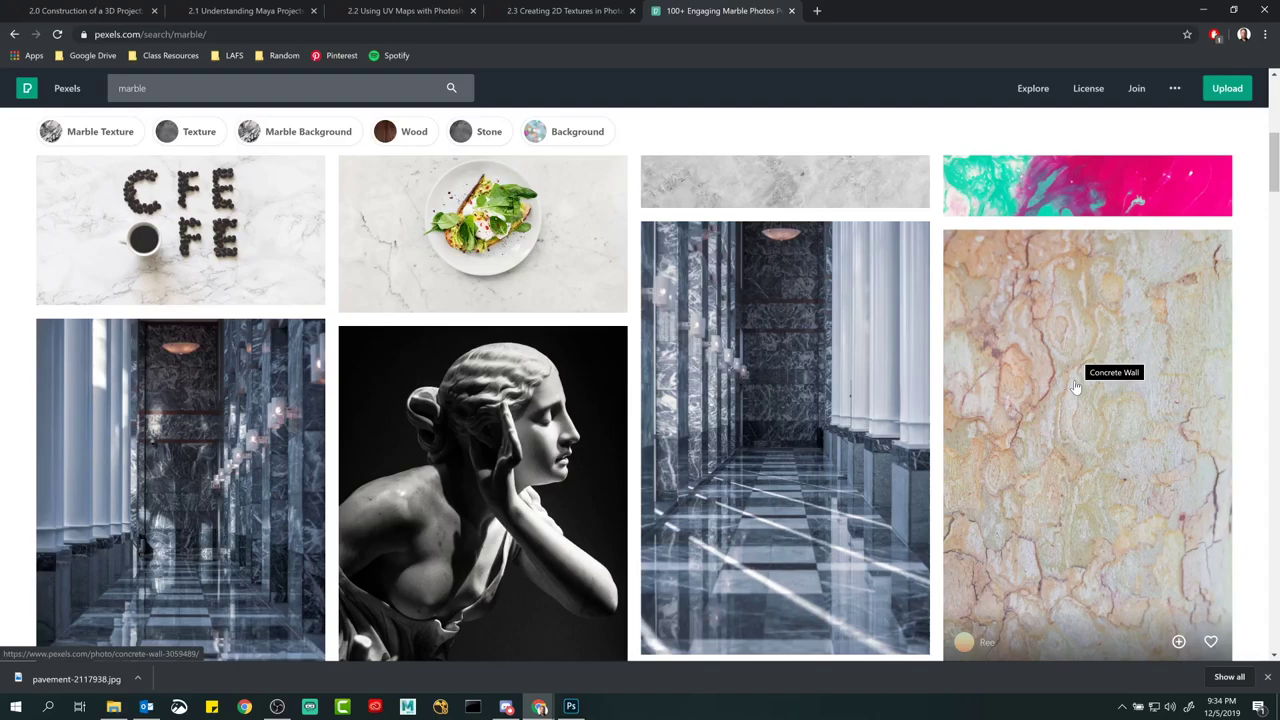
click(1076, 387)
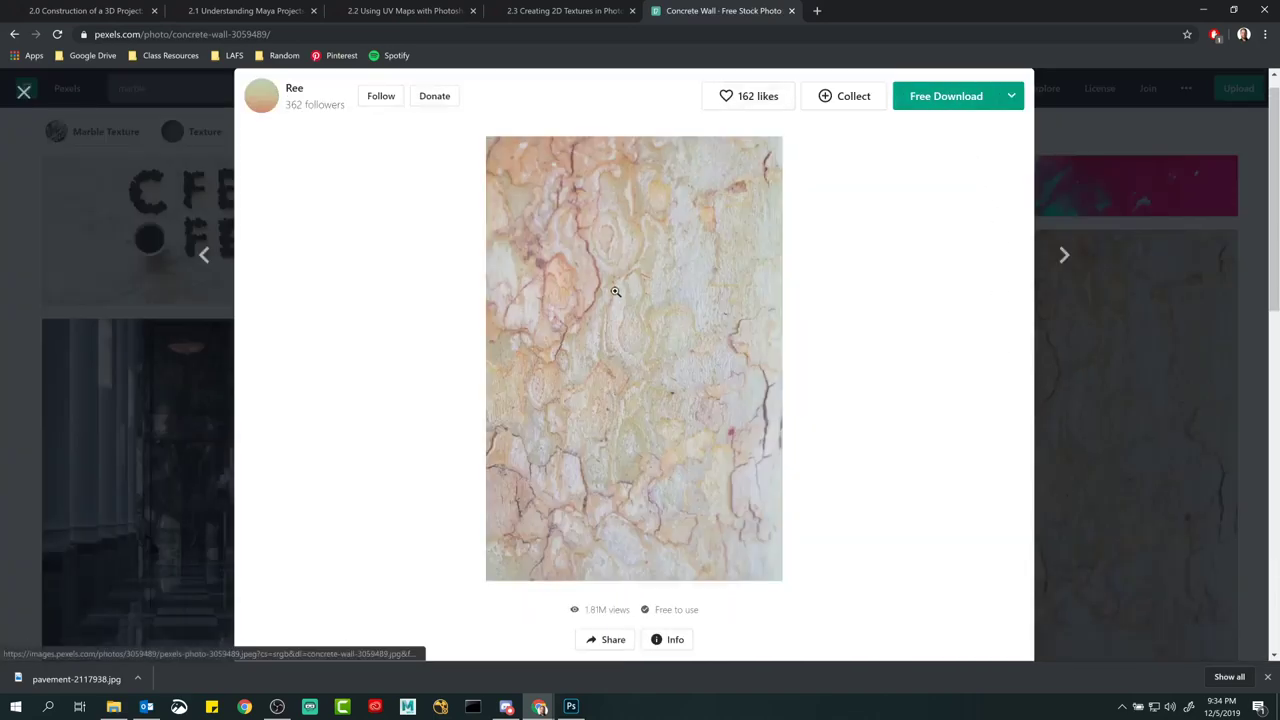
click(1012, 96)
double_click(1013, 97)
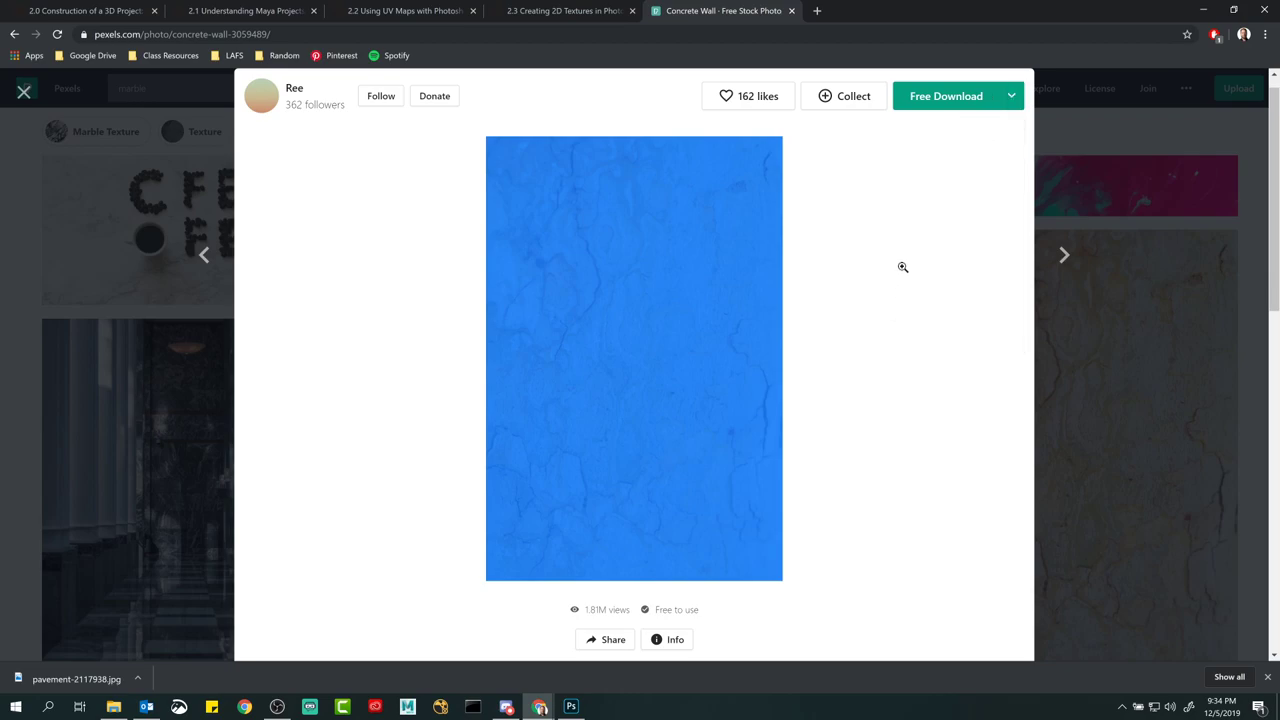
click(1012, 97)
click(930, 345)
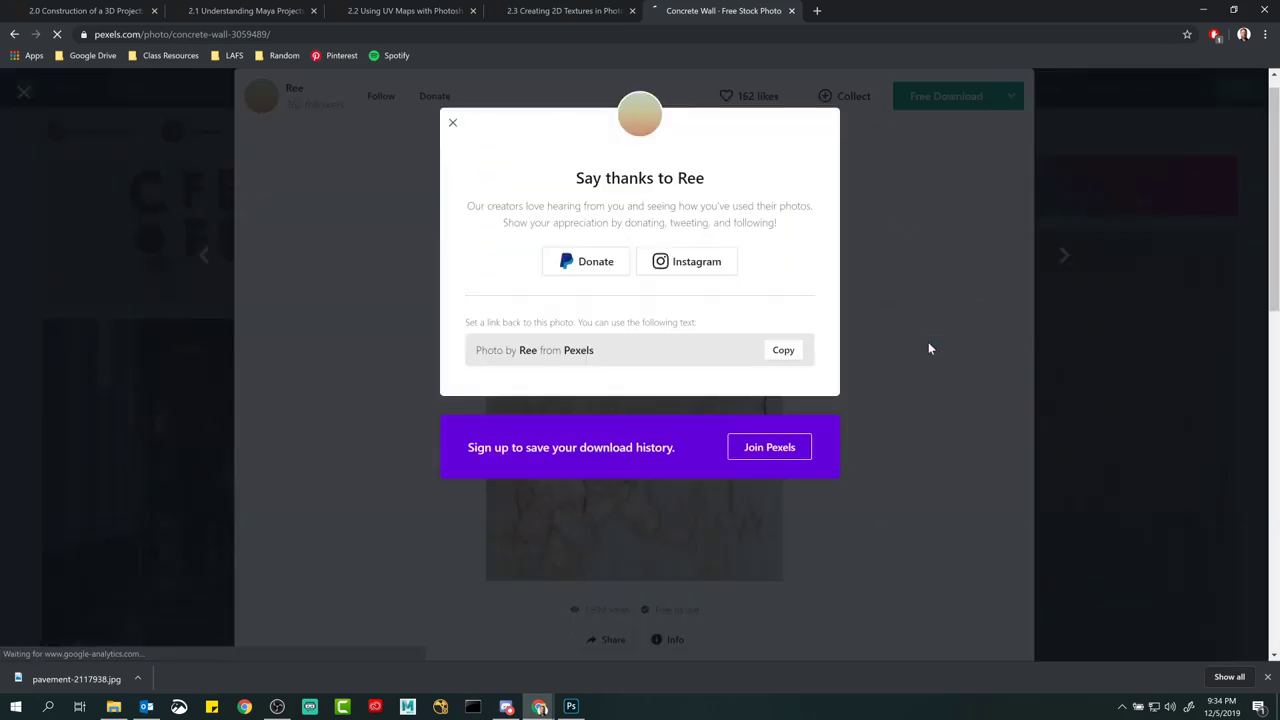
click(452, 123)
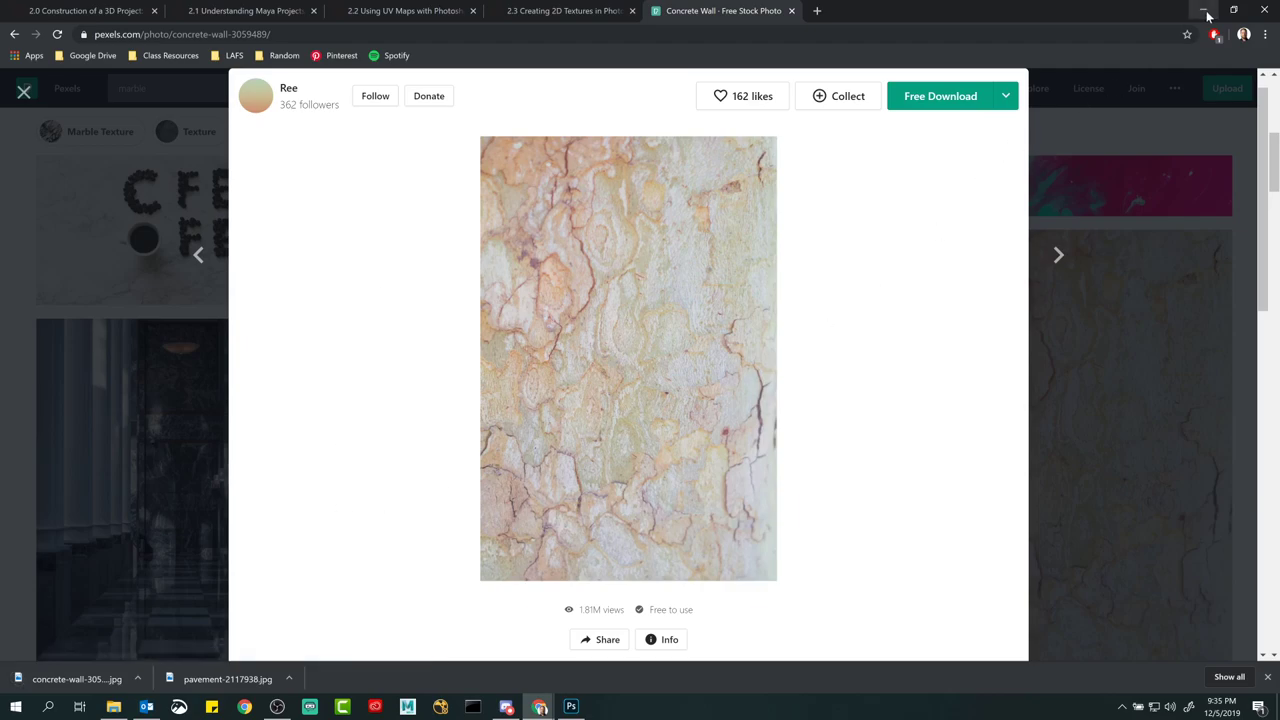
click(1090, 207)
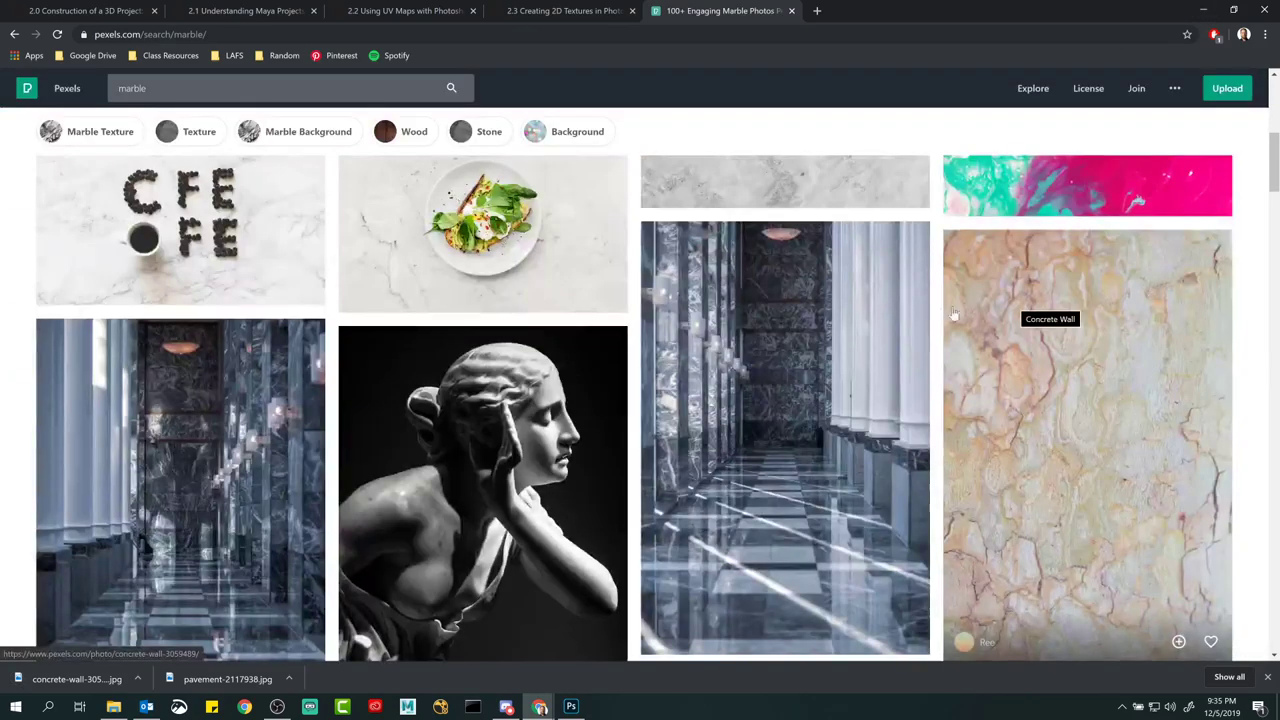
Step: Switch to File Explorer and open the Downloads folder in a second window alongside the pedestal_textures folder
scroll(937, 362, up, 5)
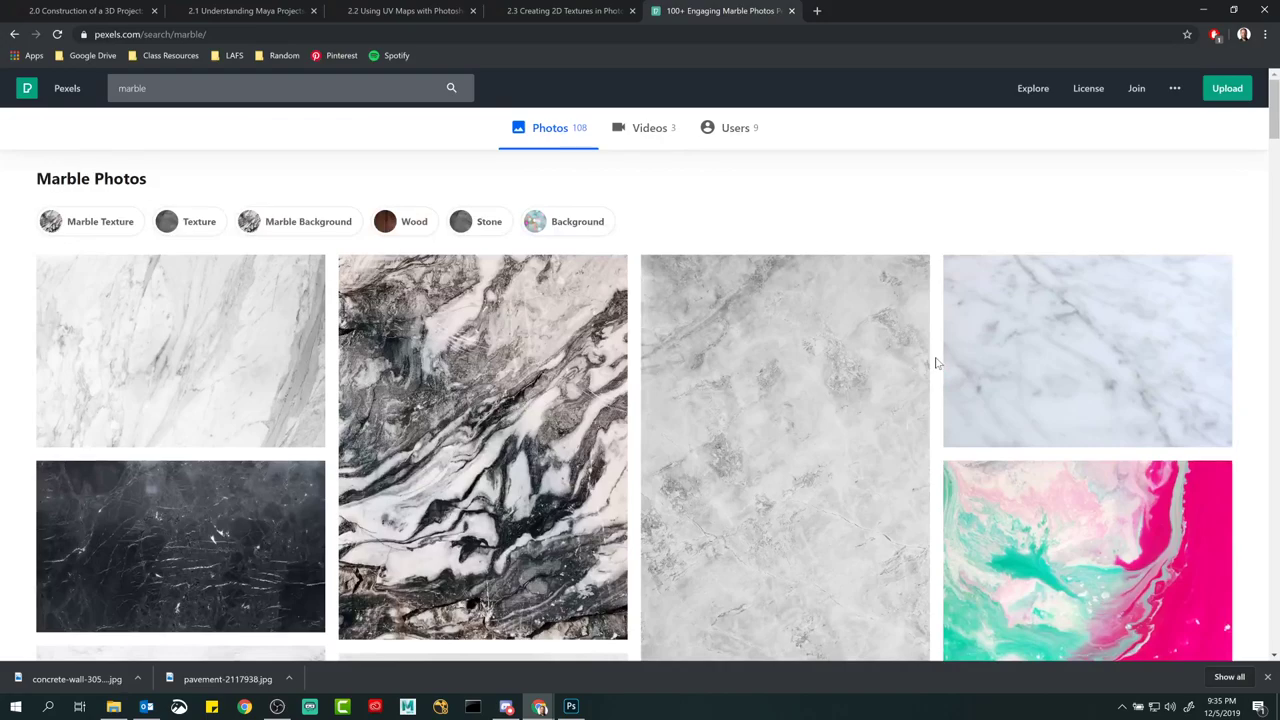
click(1201, 13)
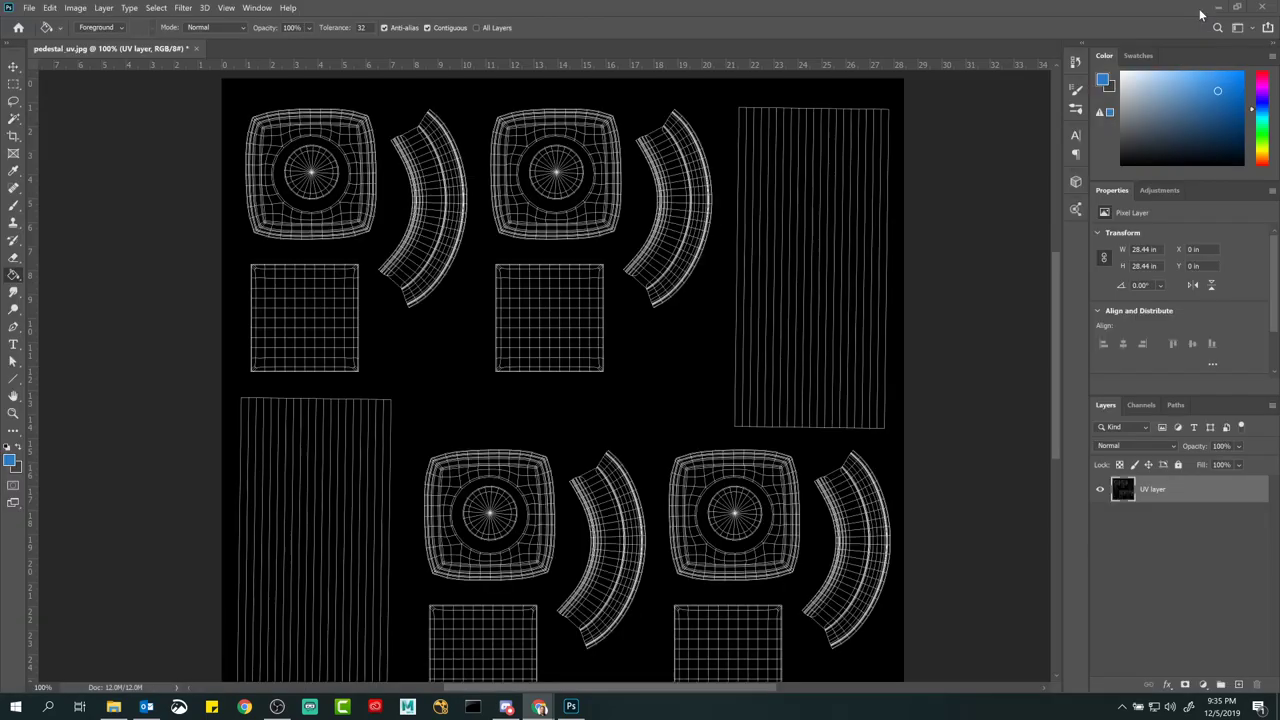
click(1203, 13)
click(579, 427)
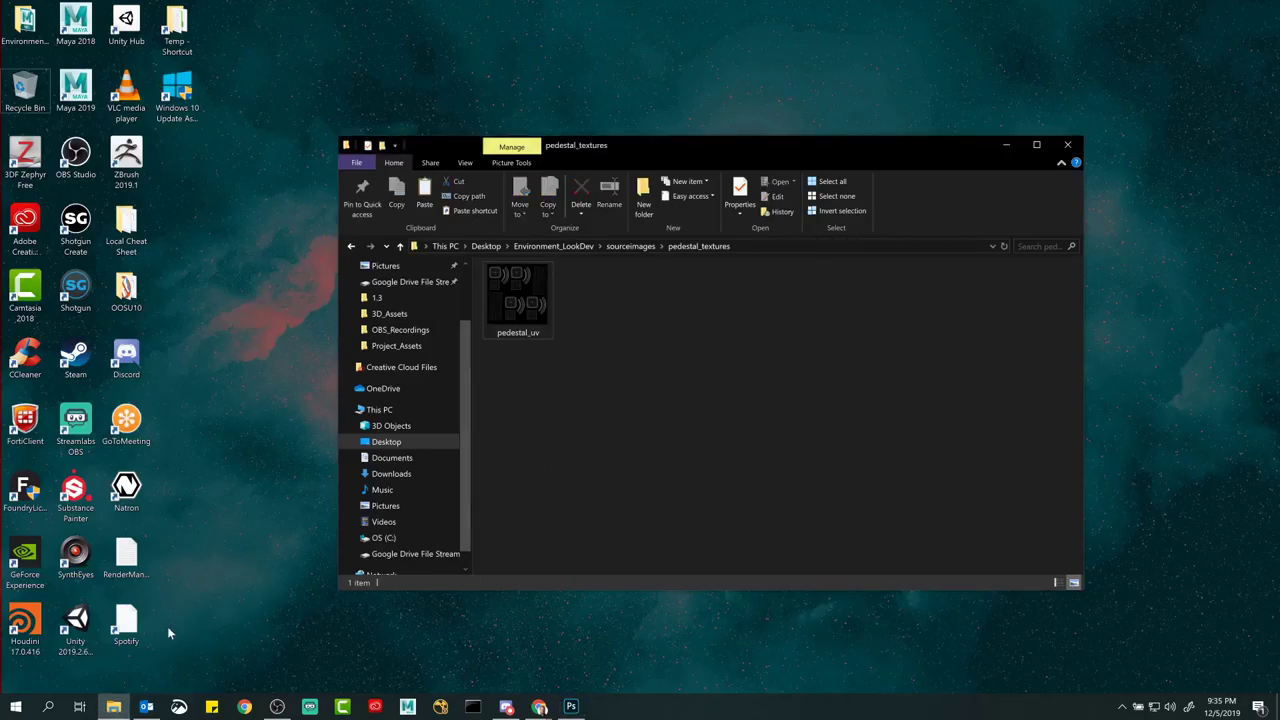
click(113, 706)
click(113, 706)
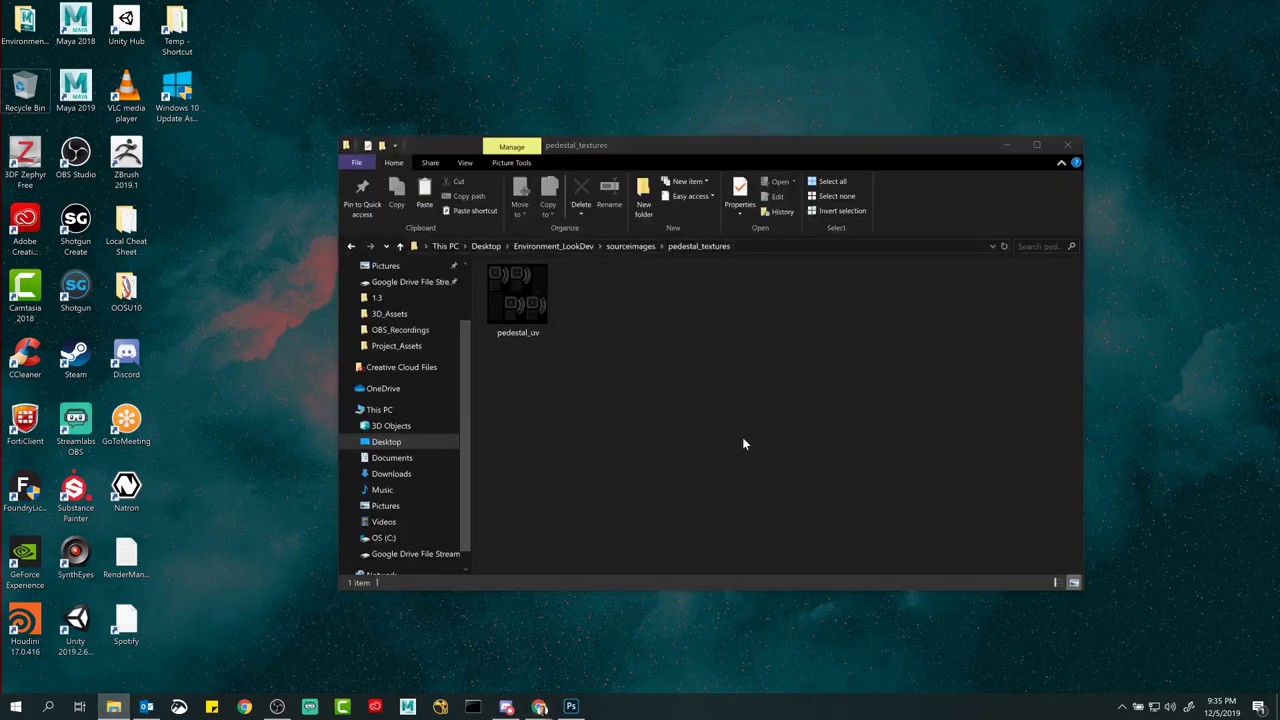
key(ctrl+n)
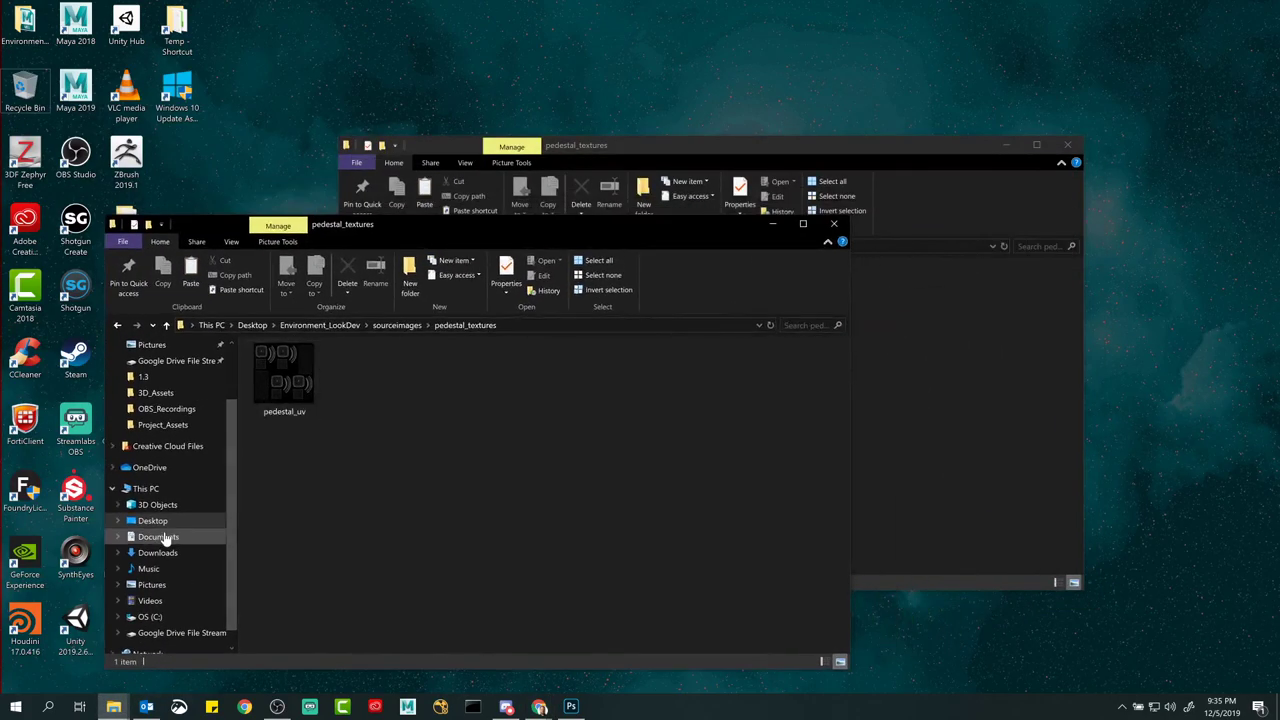
click(158, 538)
click(152, 552)
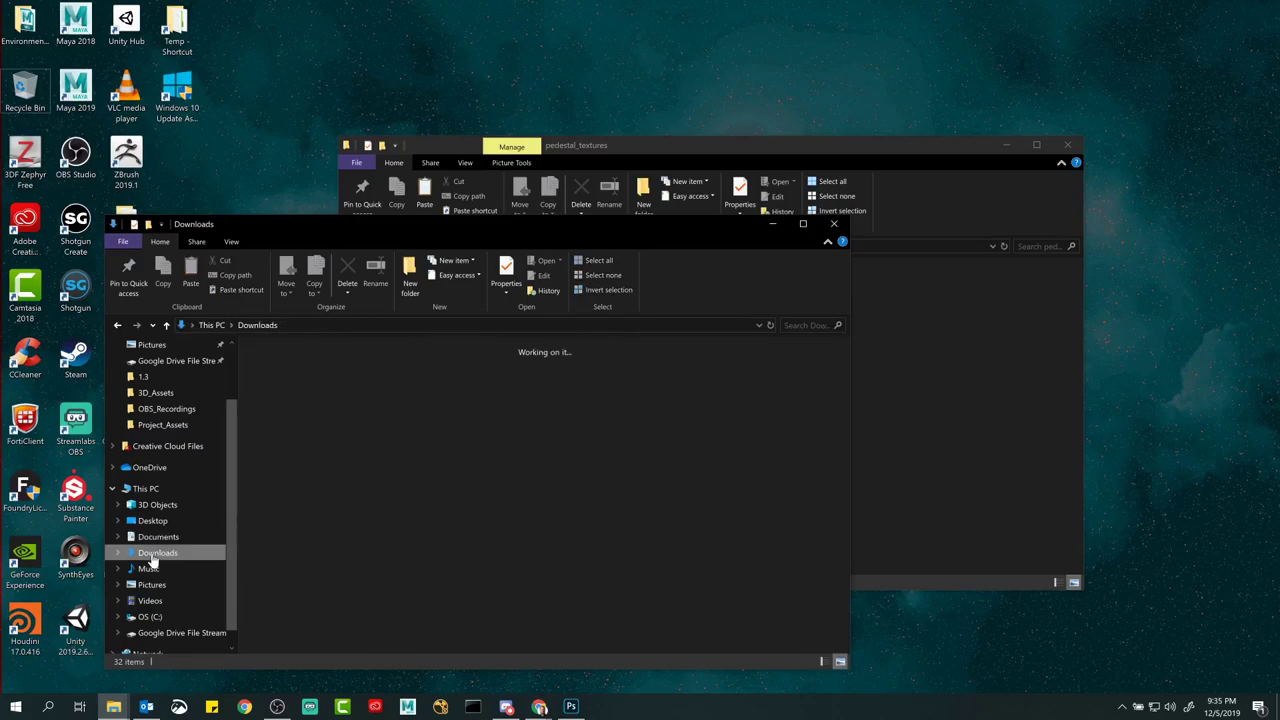
Step: Move the downloaded concrete-wall and pavement images from Downloads into the pedestal_textures folder
drag(393, 500, 292, 372)
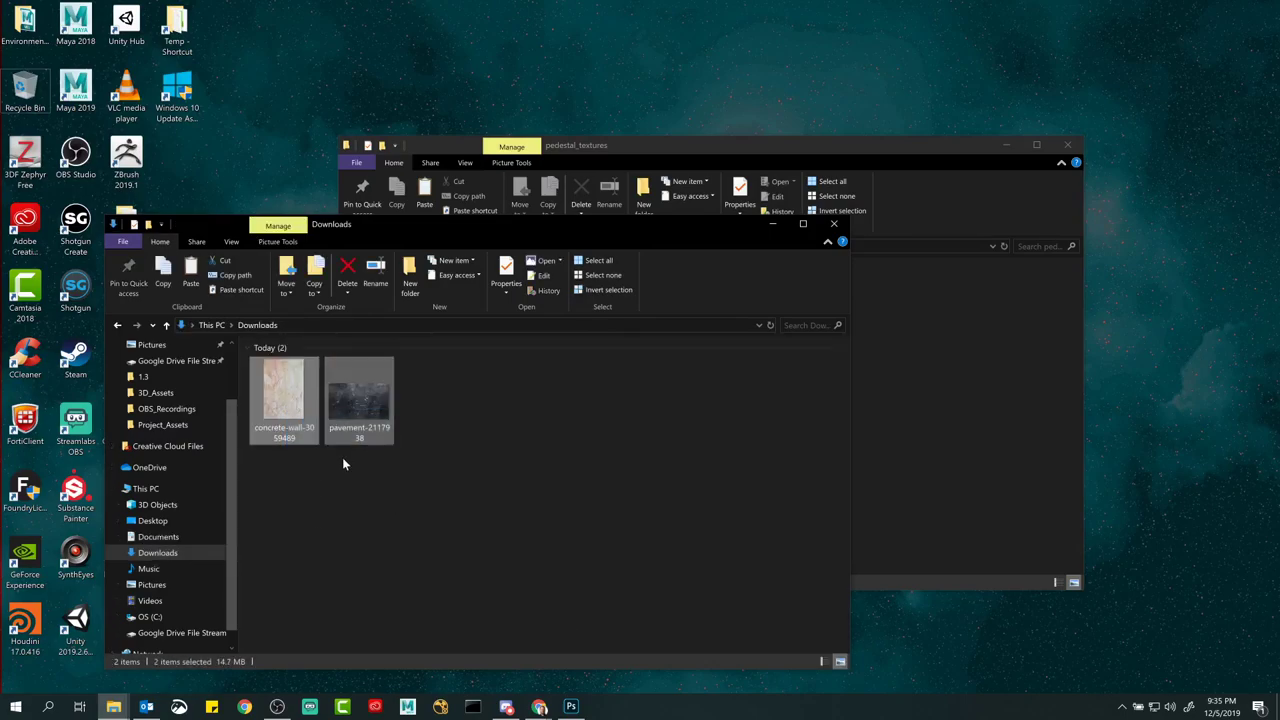
click(913, 419)
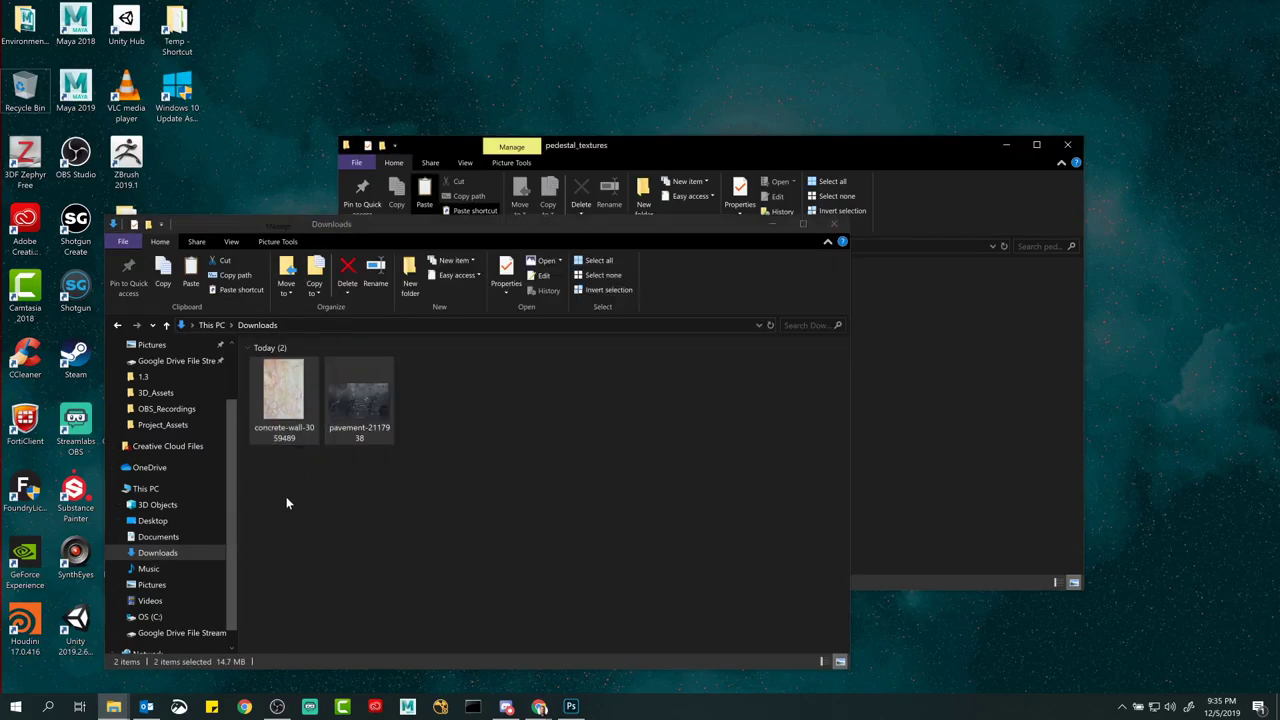
drag(351, 410, 914, 400)
click(365, 605)
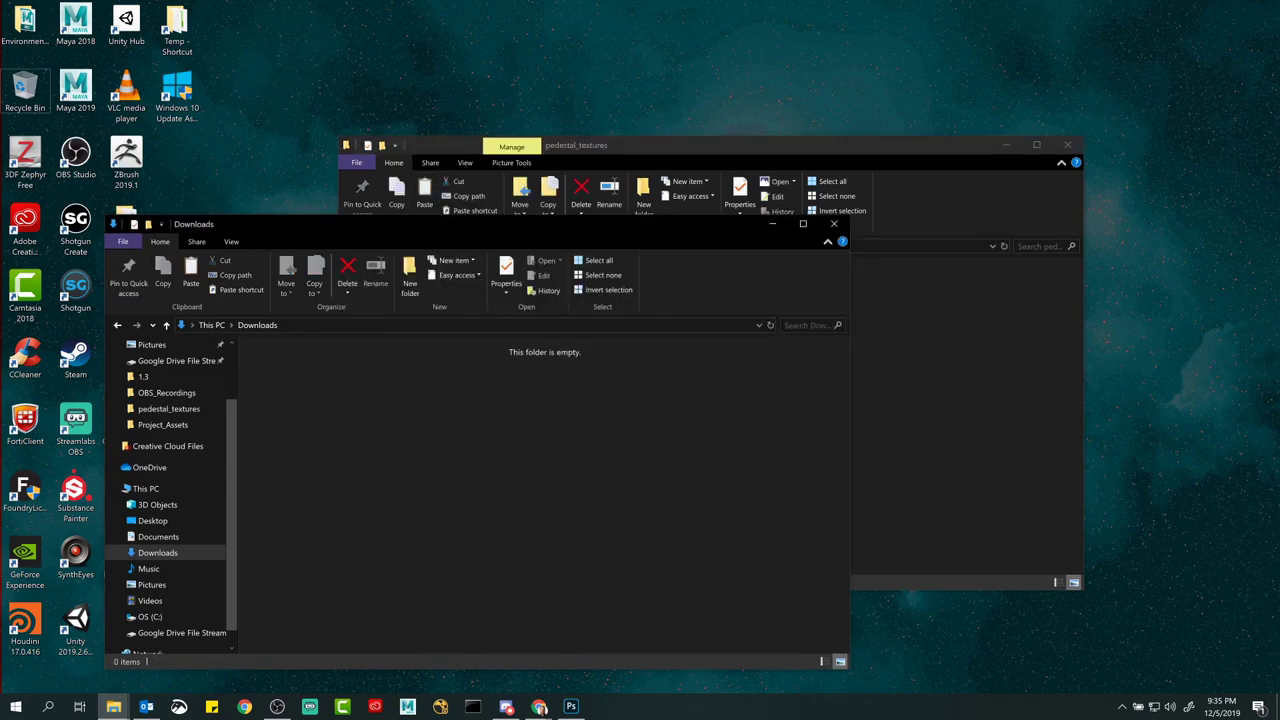
Step: Close the Downloads window, minimise the pedestal_textures window, and switch to Photoshop
click(841, 222)
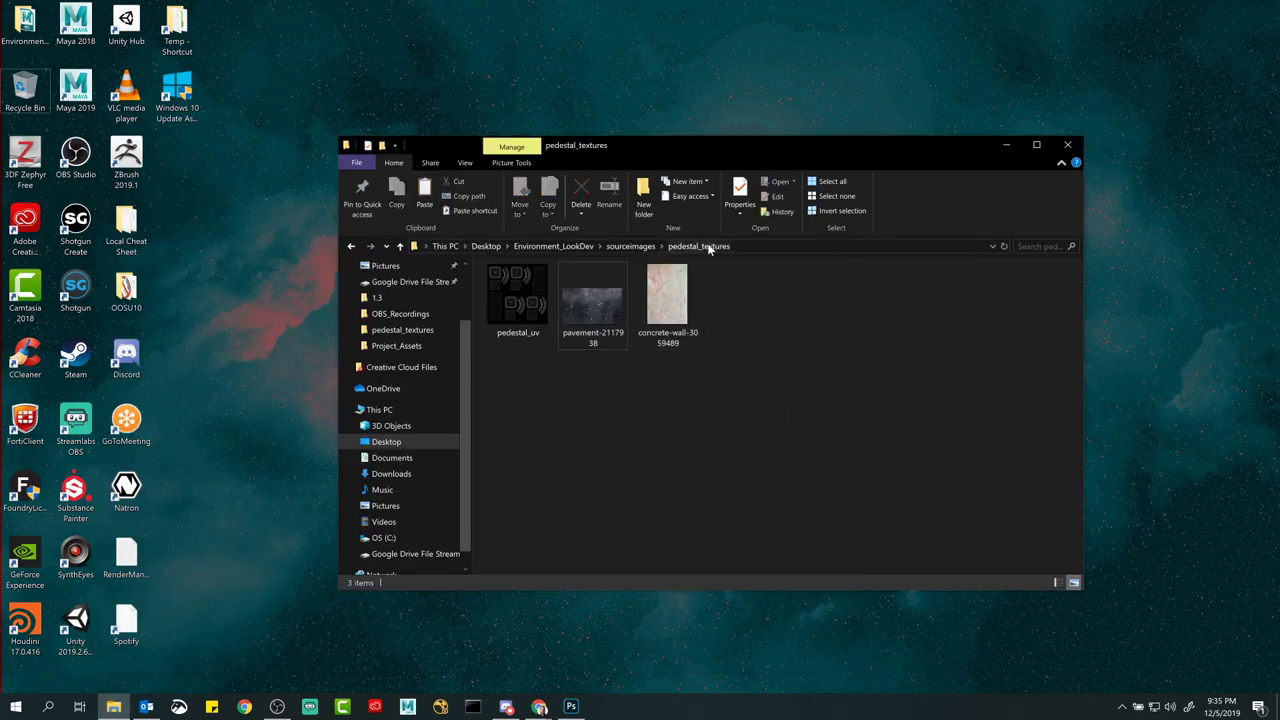
click(1006, 145)
click(571, 706)
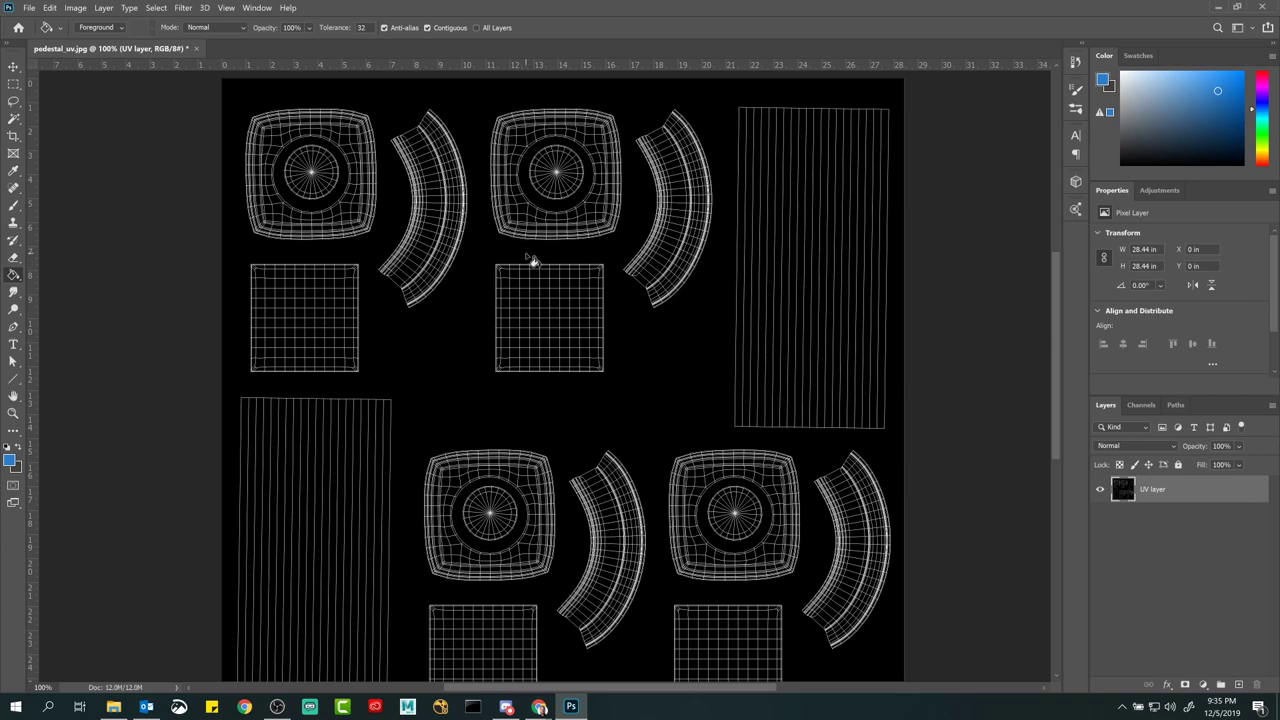
Step: Start saving the UV document under a new name on the computer, in Desktop > Environment_LookDev > sourceimages > pedestal_textures
click(30, 8)
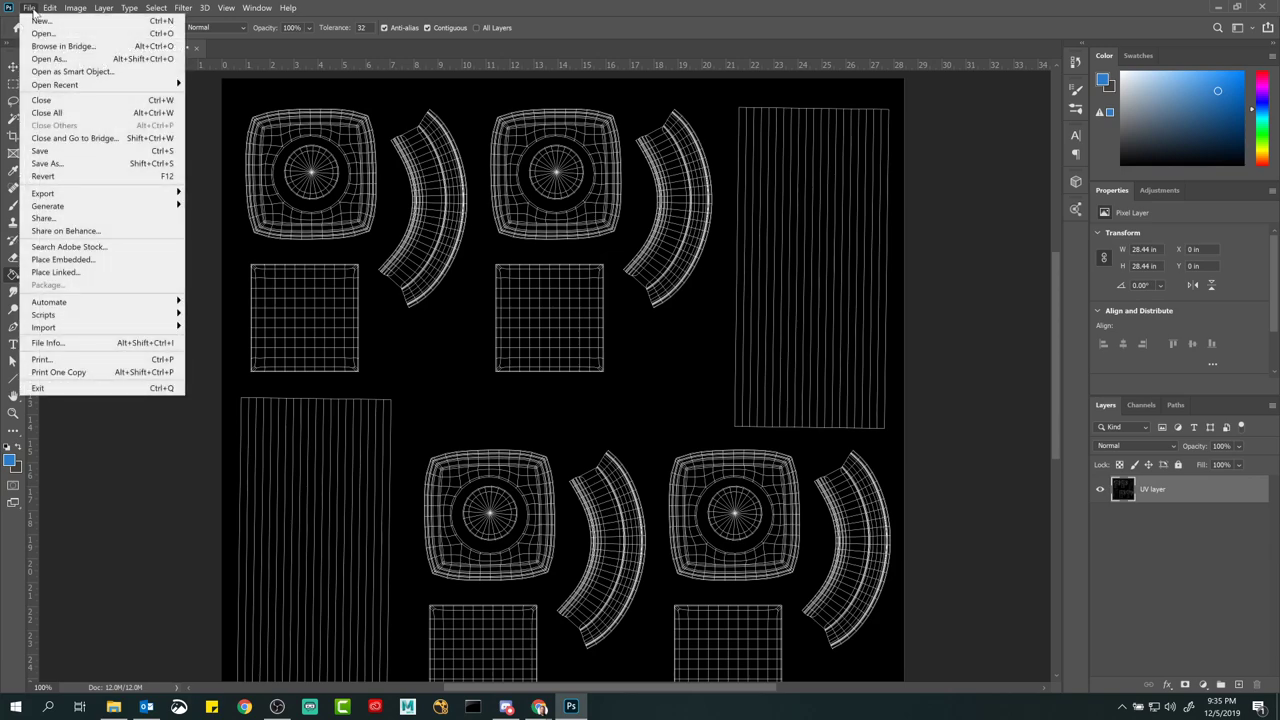
click(30, 8)
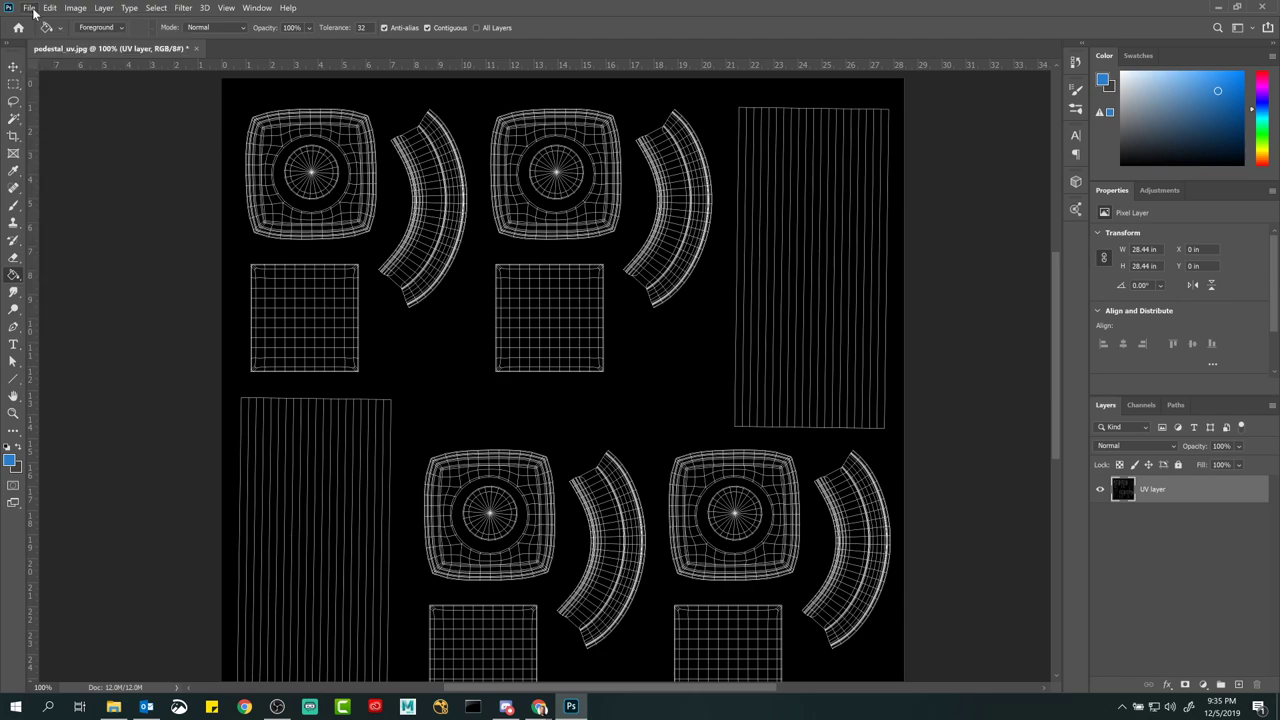
click(30, 8)
click(76, 164)
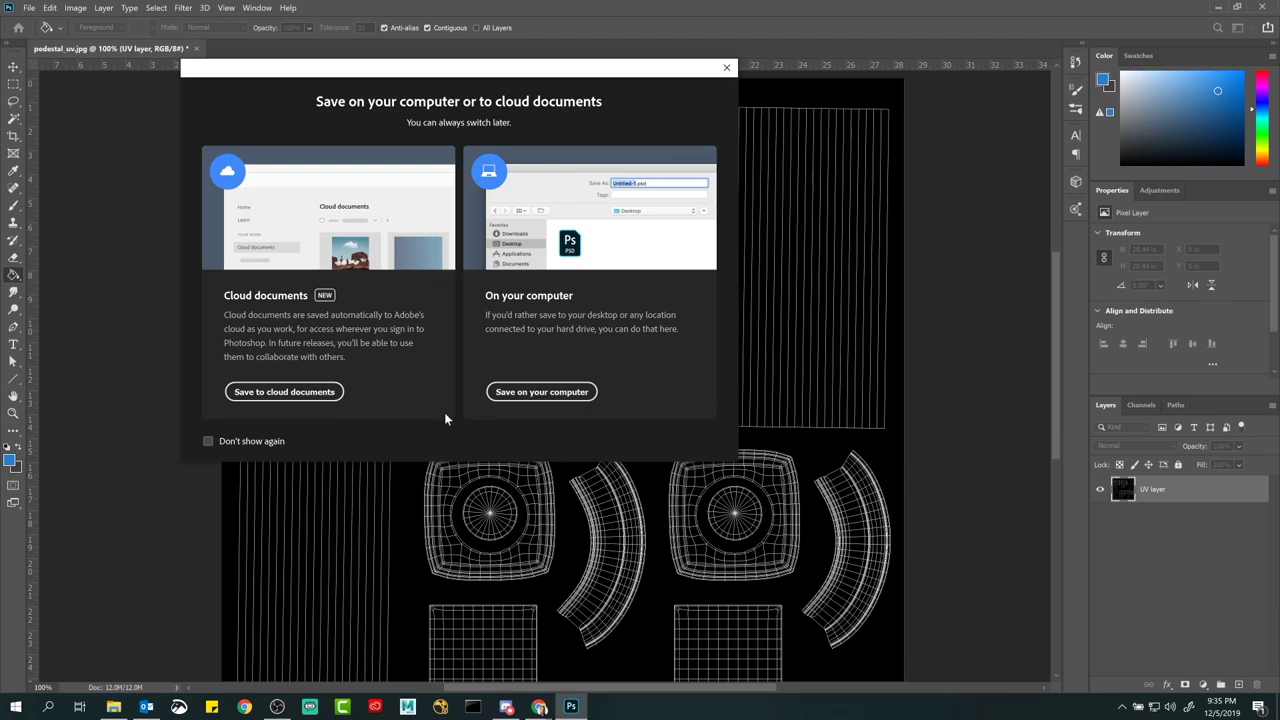
click(545, 395)
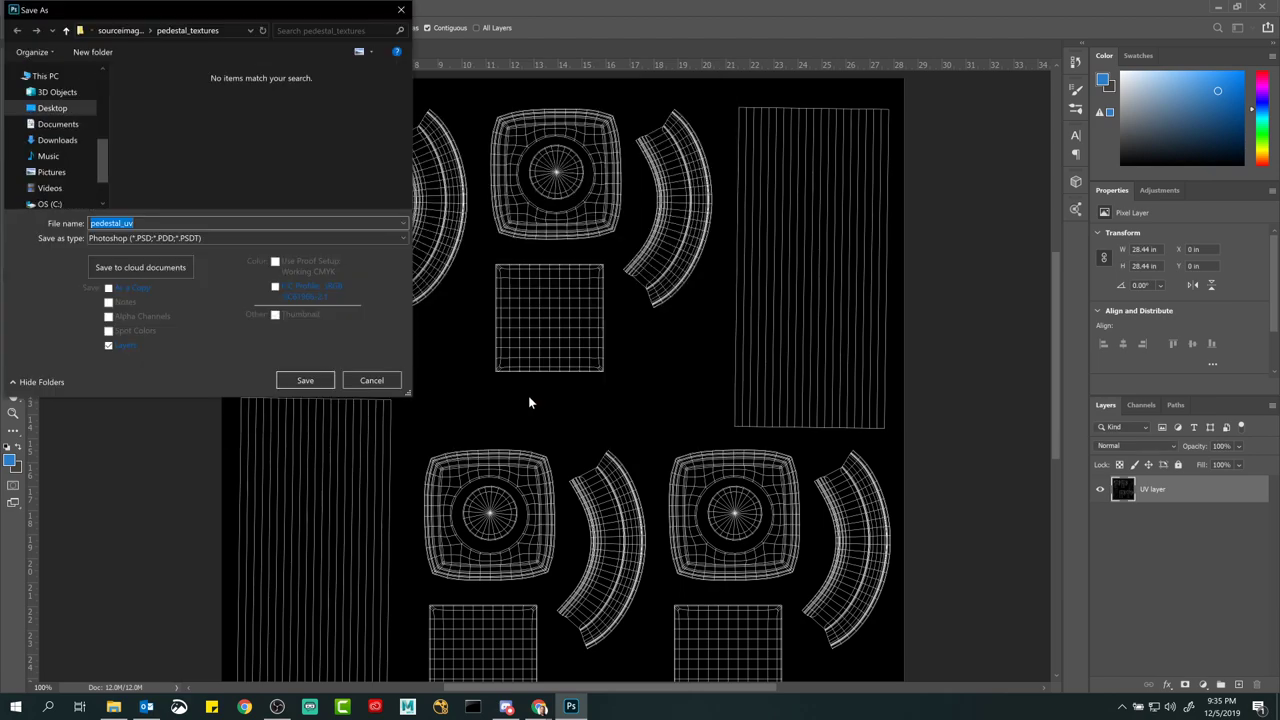
click(55, 108)
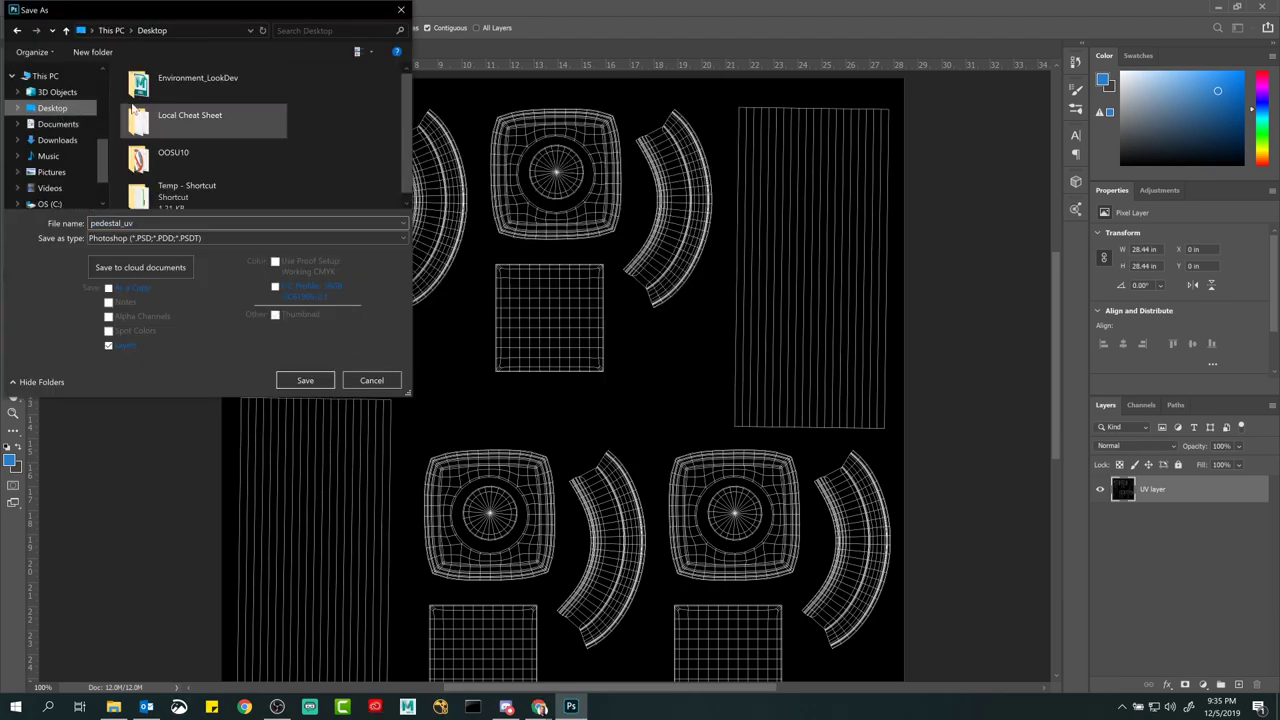
double_click(171, 86)
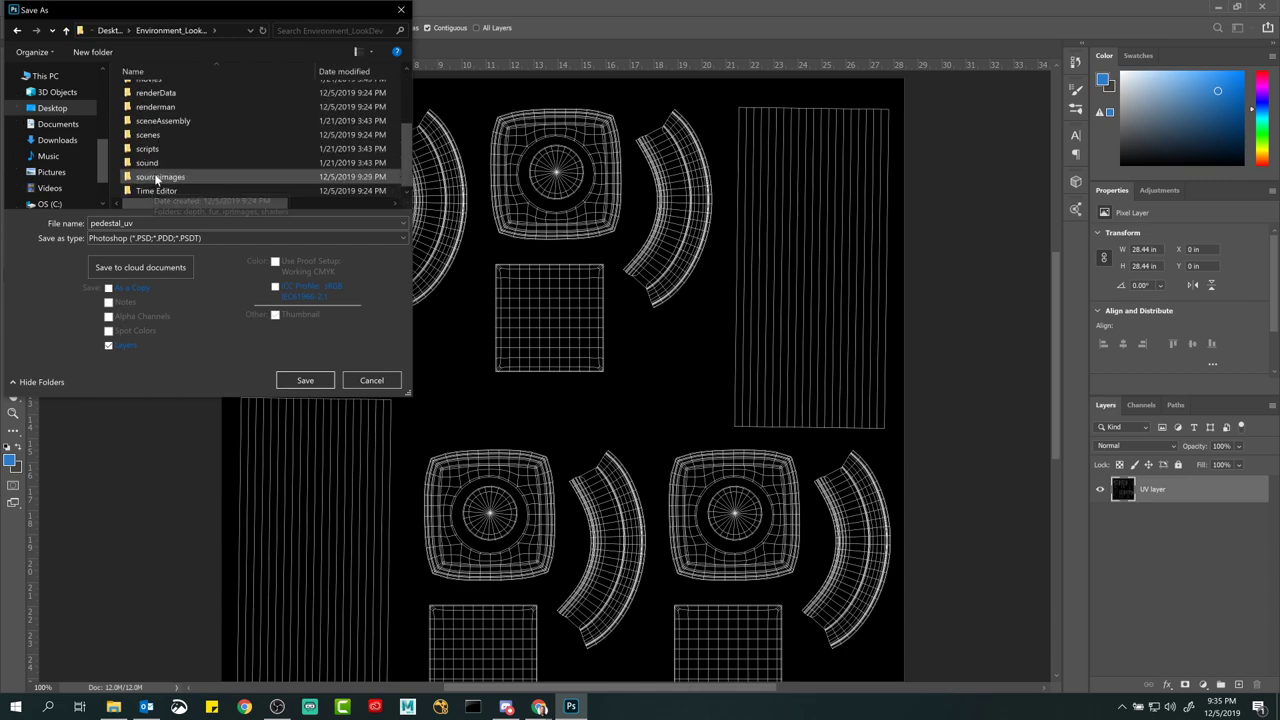
double_click(163, 174)
double_click(166, 119)
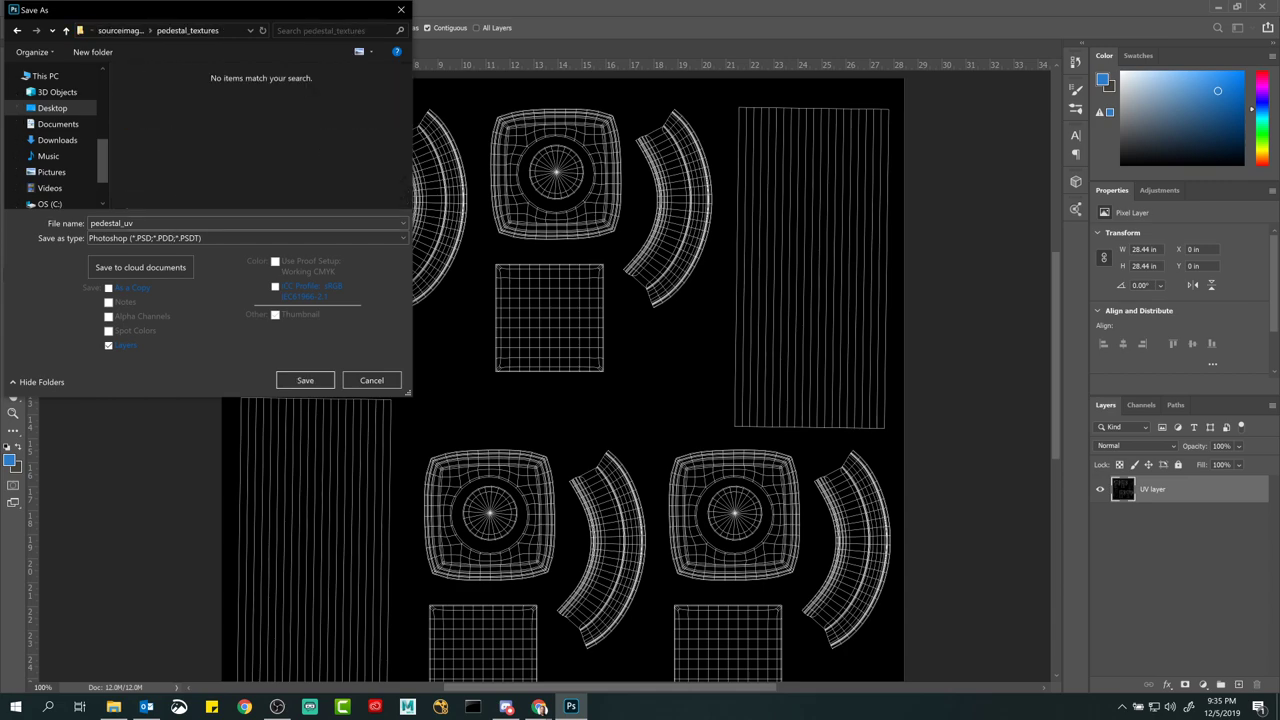
Step: Name the file pedestal and save it in Photoshop (PSD) format
click(134, 223)
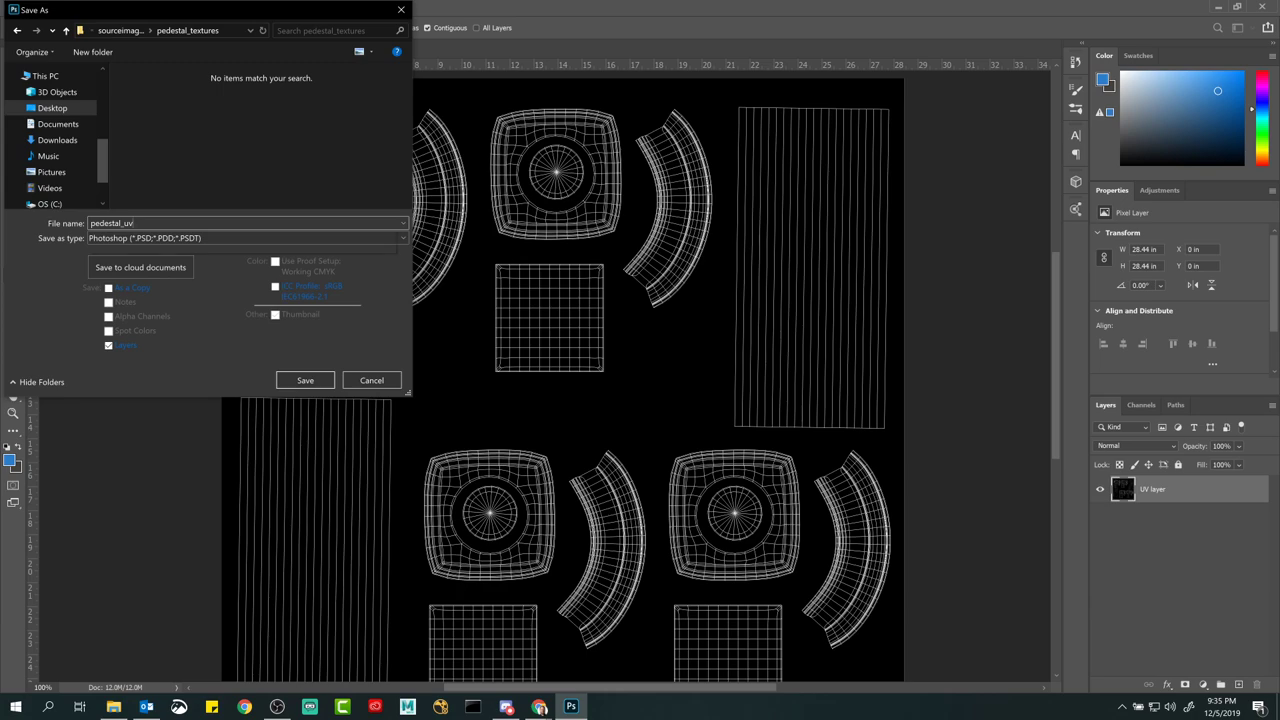
key(BackSpace)
key(BackSpace)
key(BackSpace)
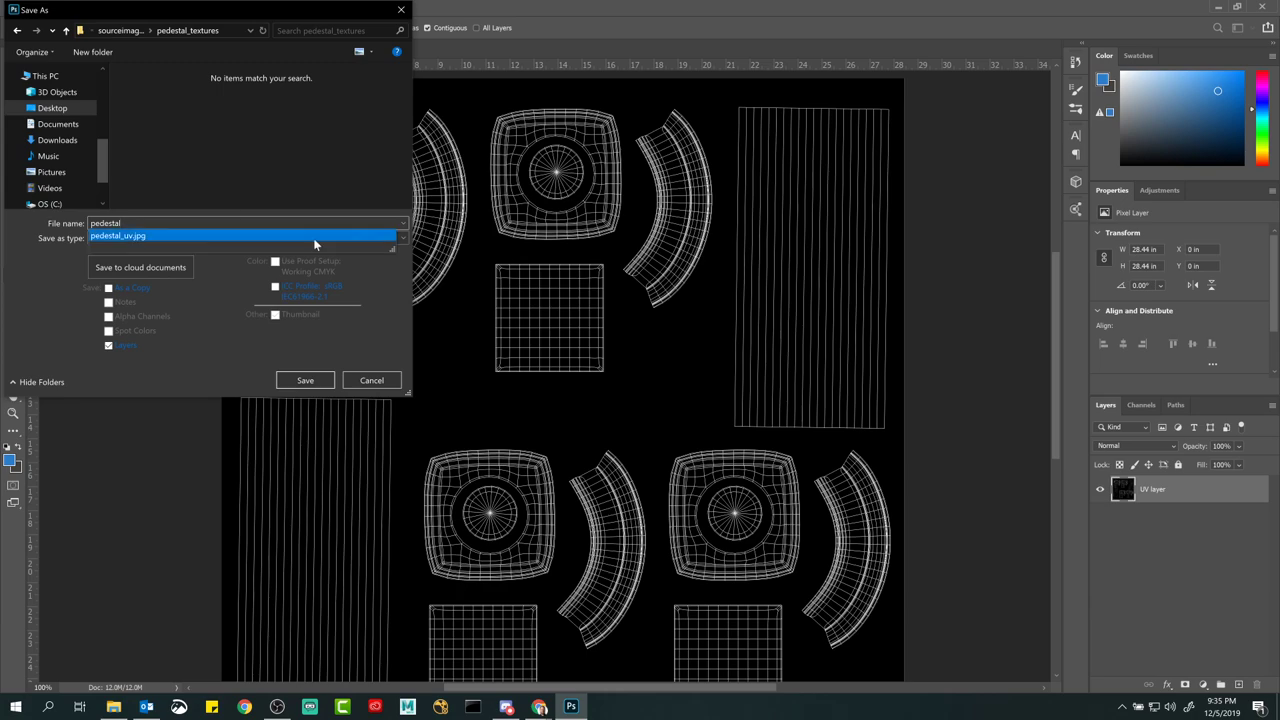
click(222, 385)
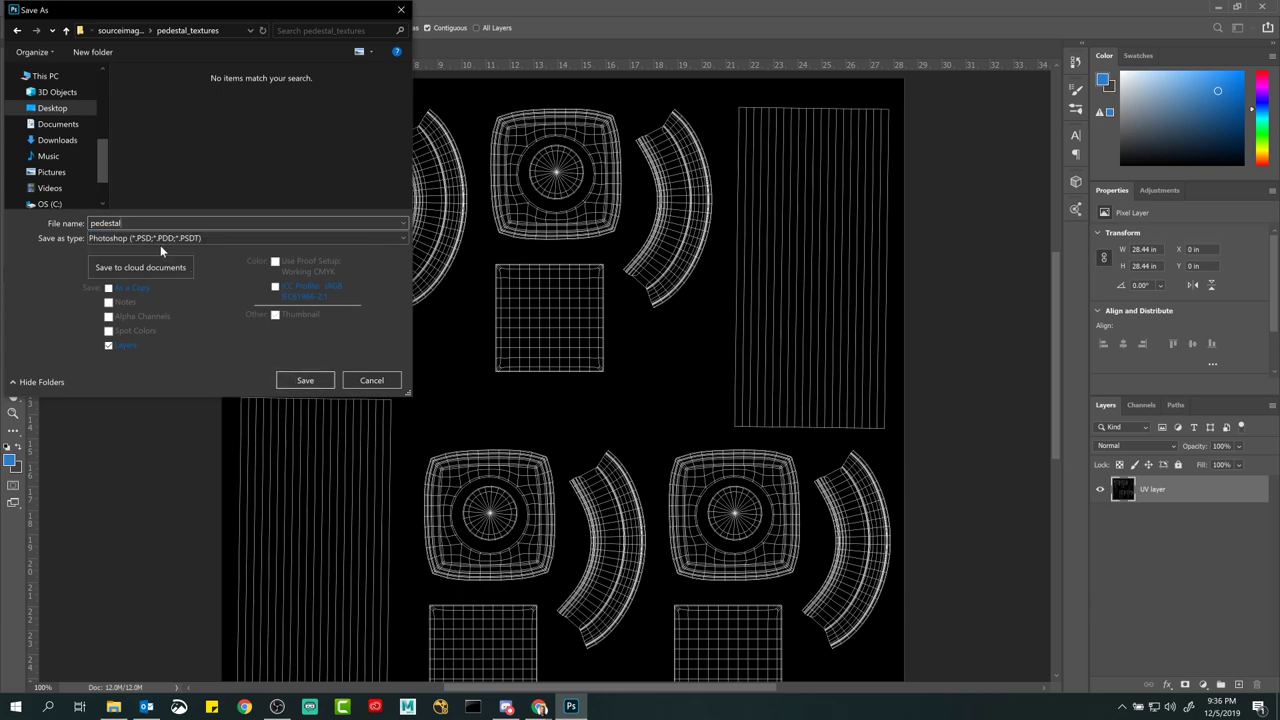
click(305, 380)
click(742, 188)
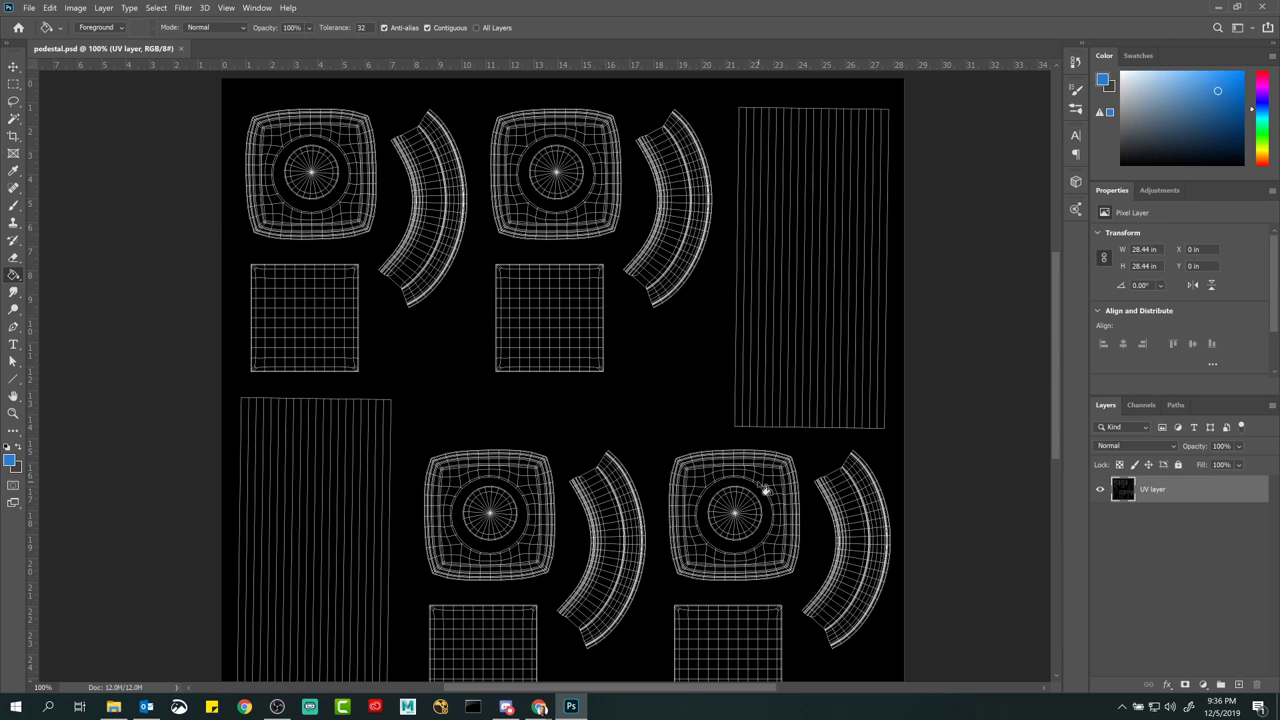
Step: Try placing the concrete-wall image from the pedestal_textures folder into pedestal.psd as an embedded layer, and delete that layer
click(113, 707)
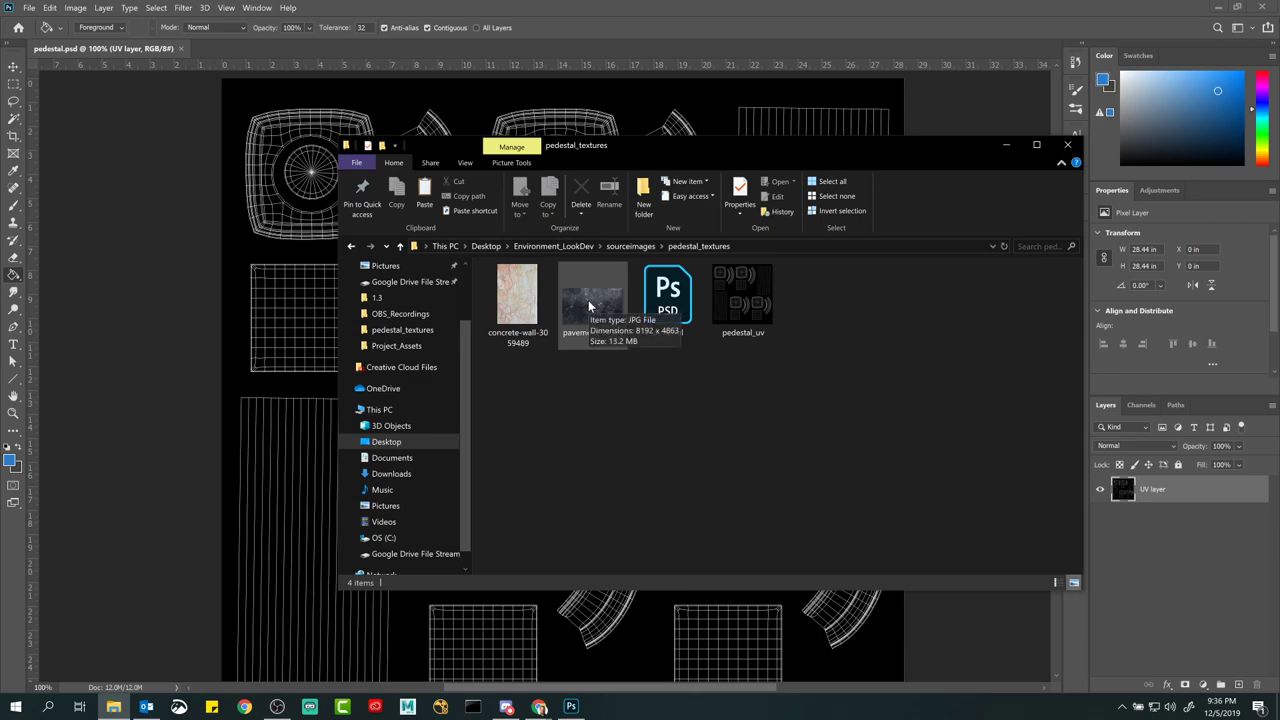
click(518, 293)
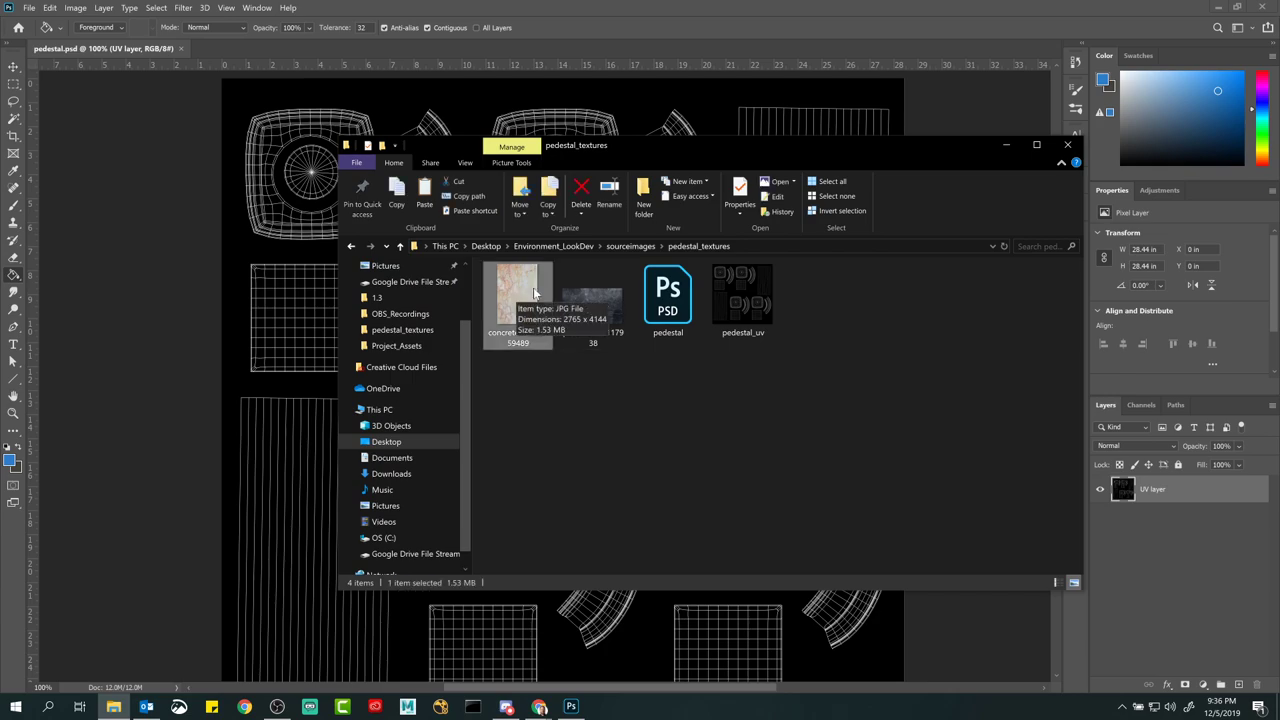
click(516, 369)
click(518, 304)
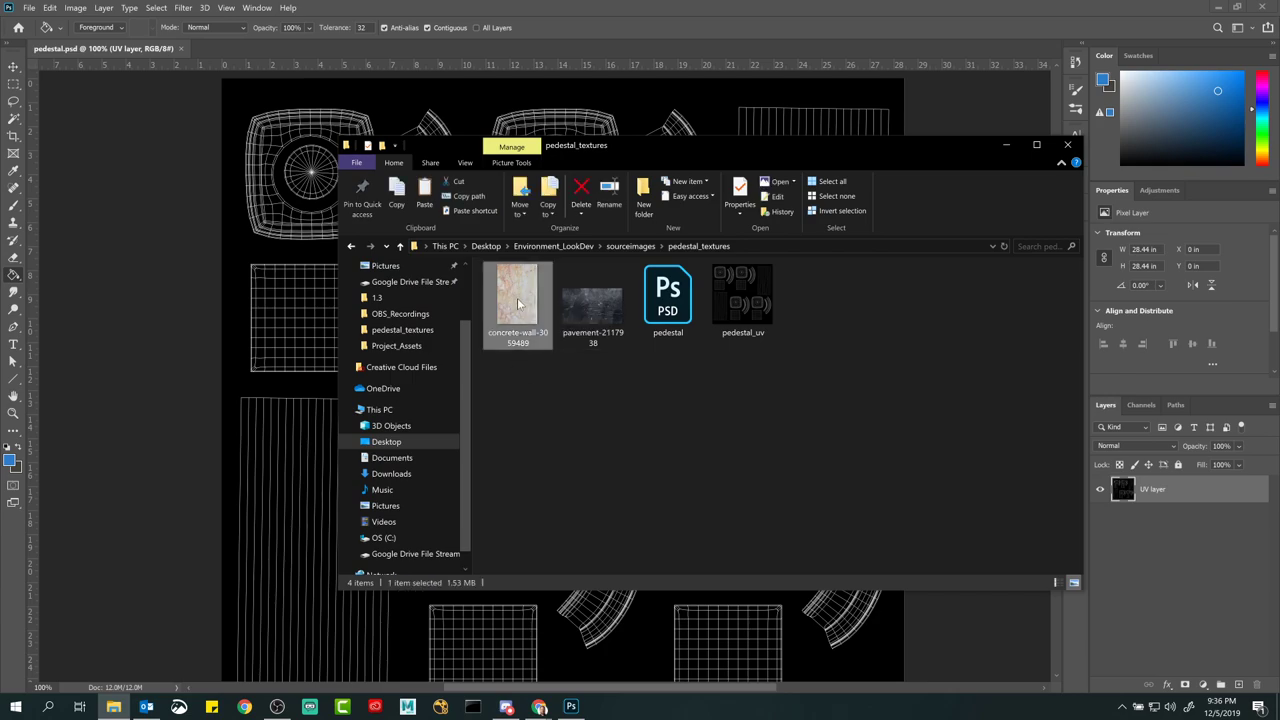
right_click(518, 304)
key(Escape)
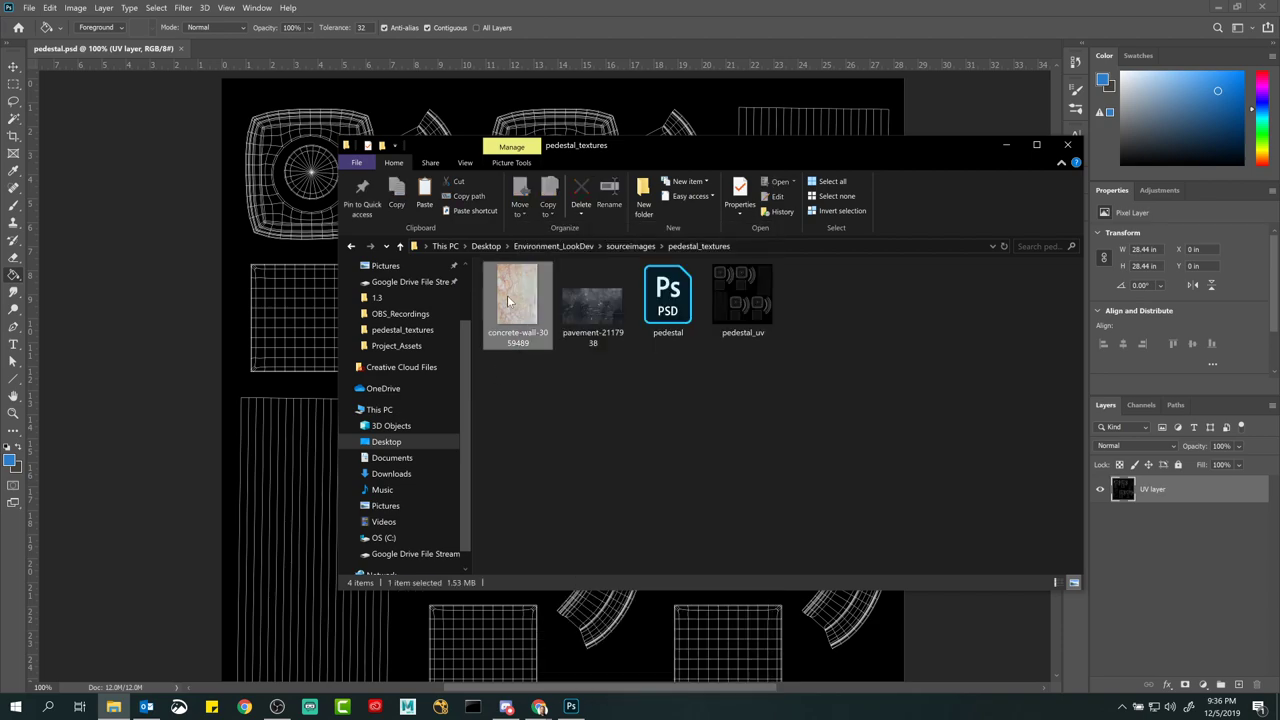
drag(517, 300, 237, 296)
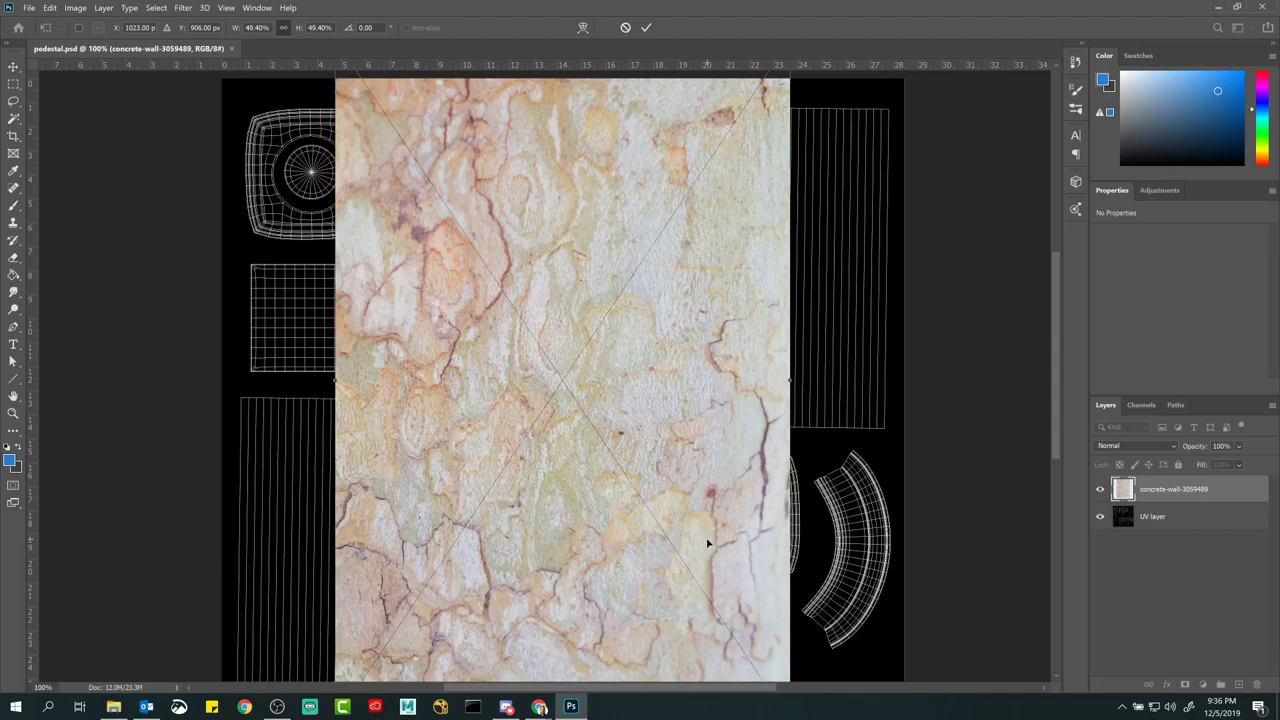
key(Return)
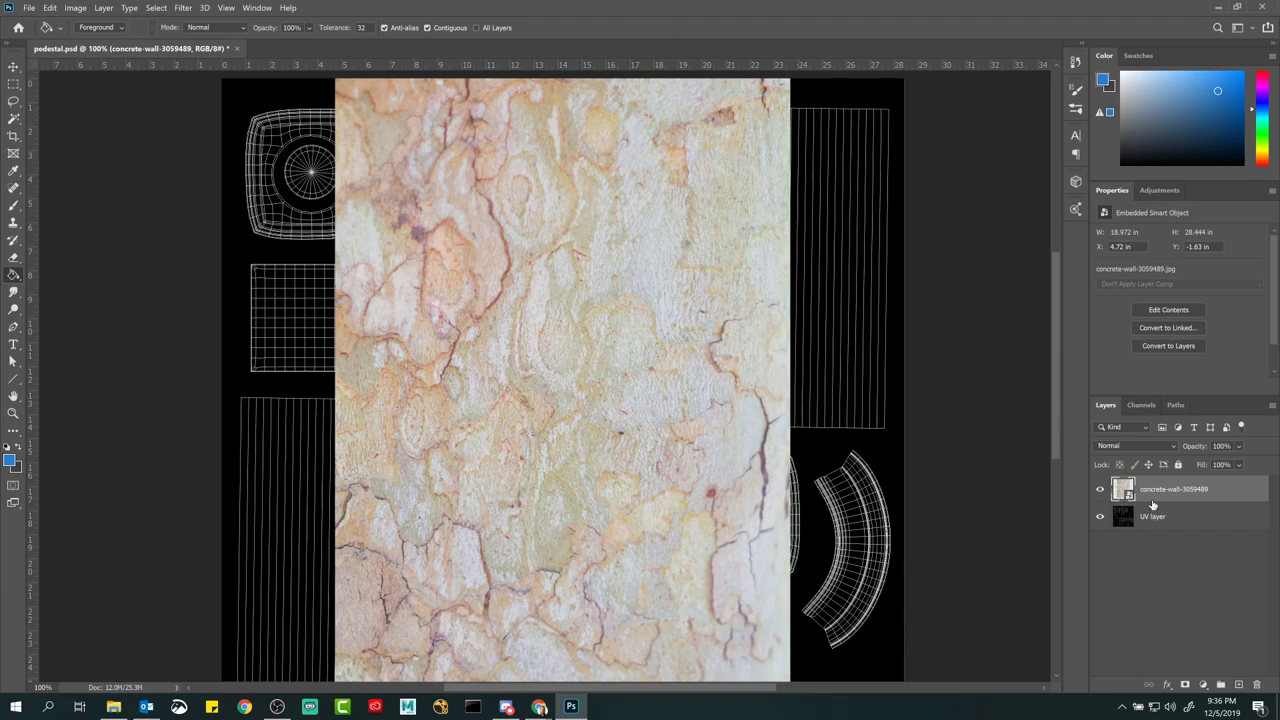
drag(1152, 505, 1257, 685)
Step: Open the concrete-wall and pavement images from the pedestal_textures folder in Photoshop as separate documents
click(114, 706)
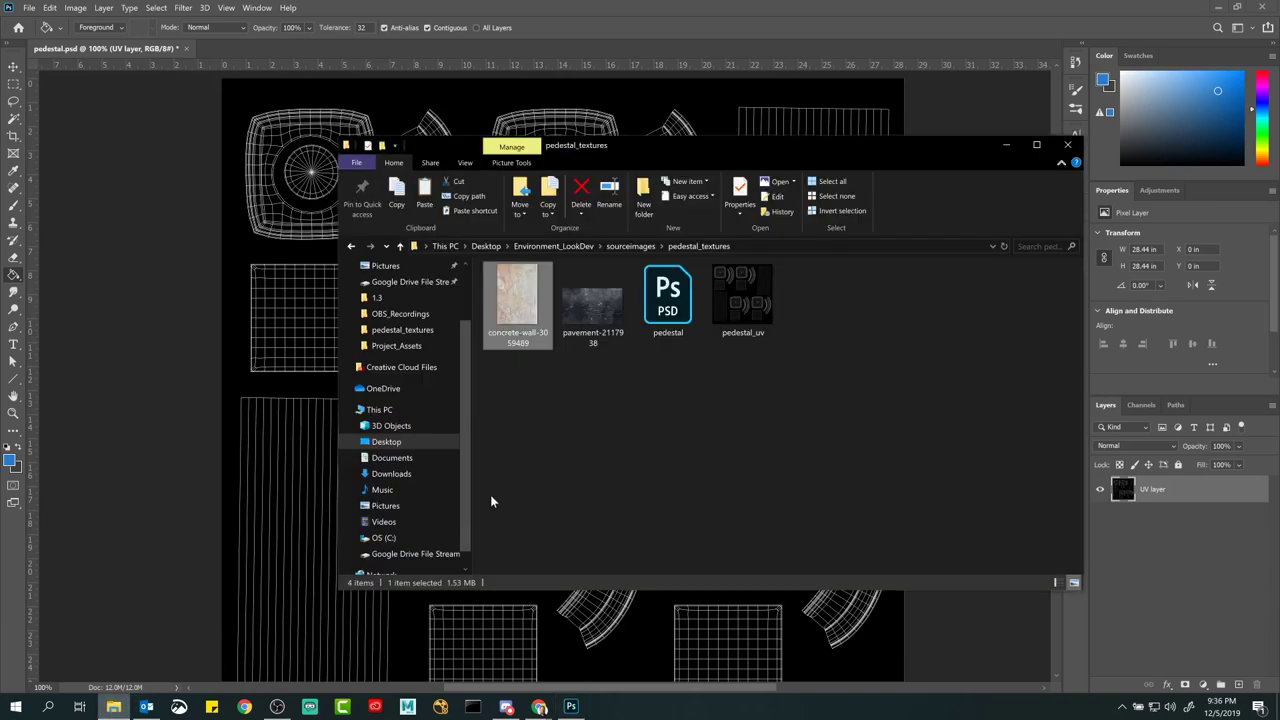
right_click(522, 300)
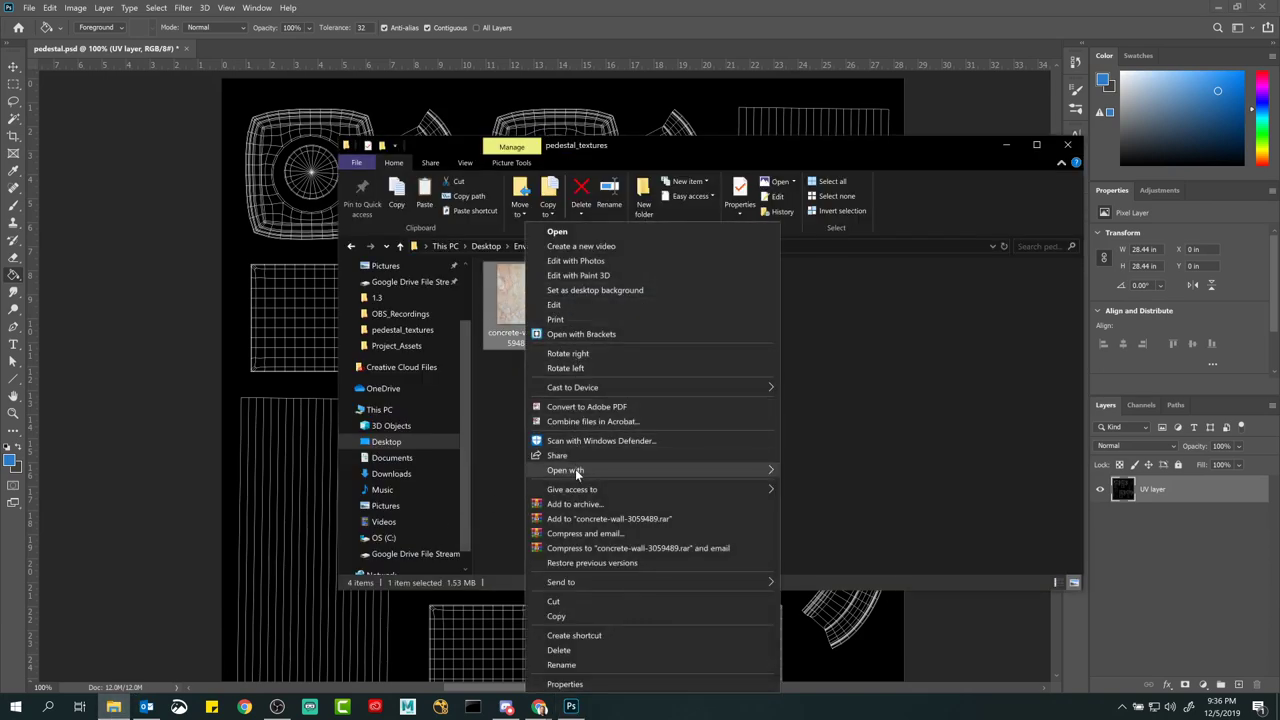
mouse_move(576, 470)
click(801, 484)
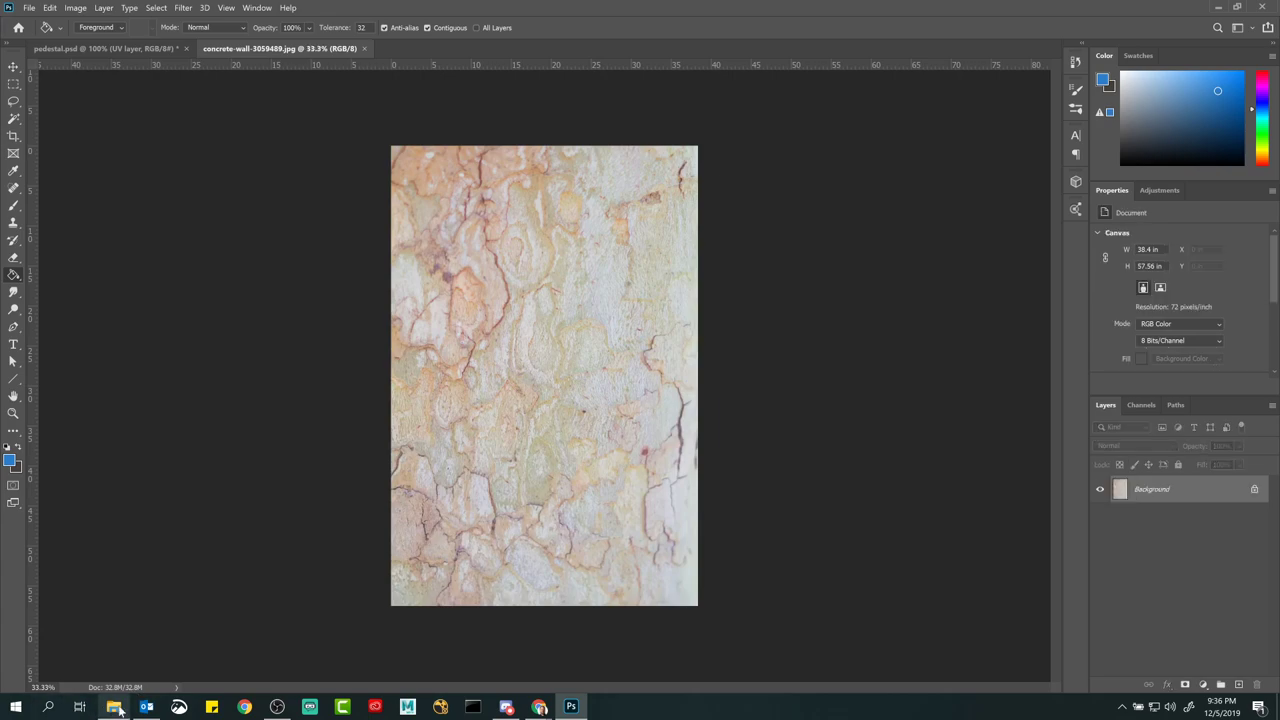
click(115, 706)
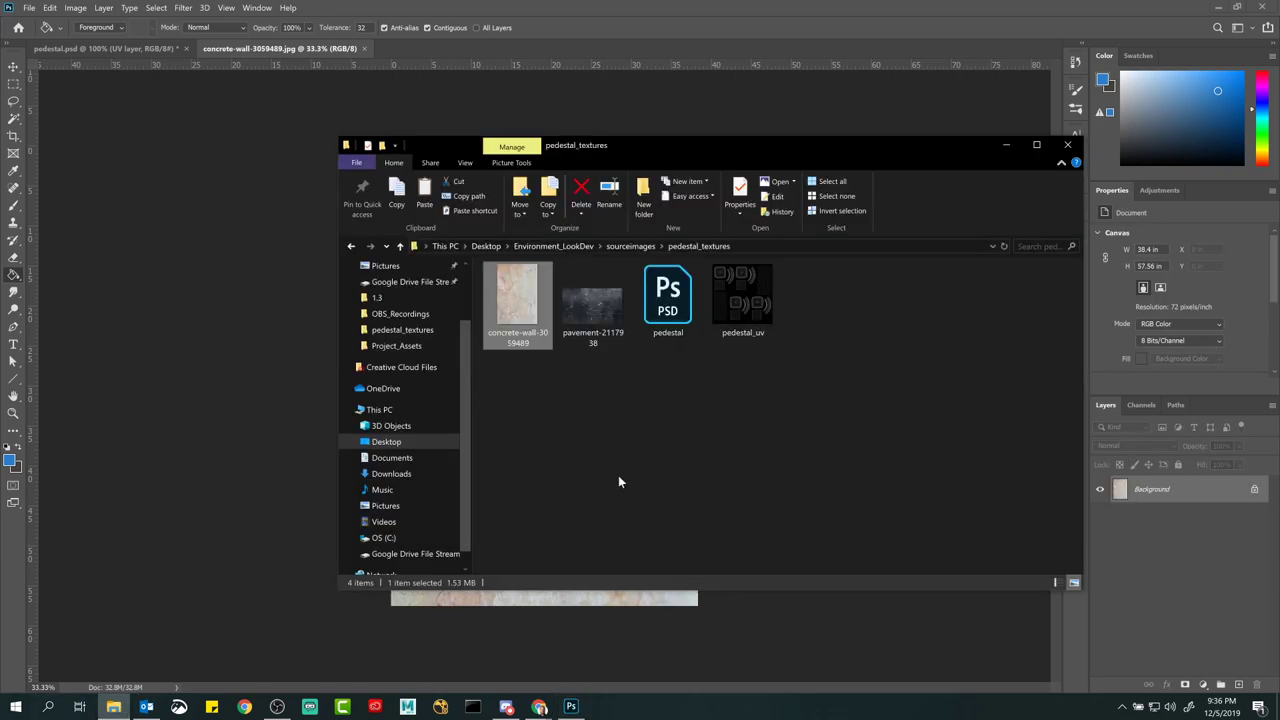
right_click(592, 306)
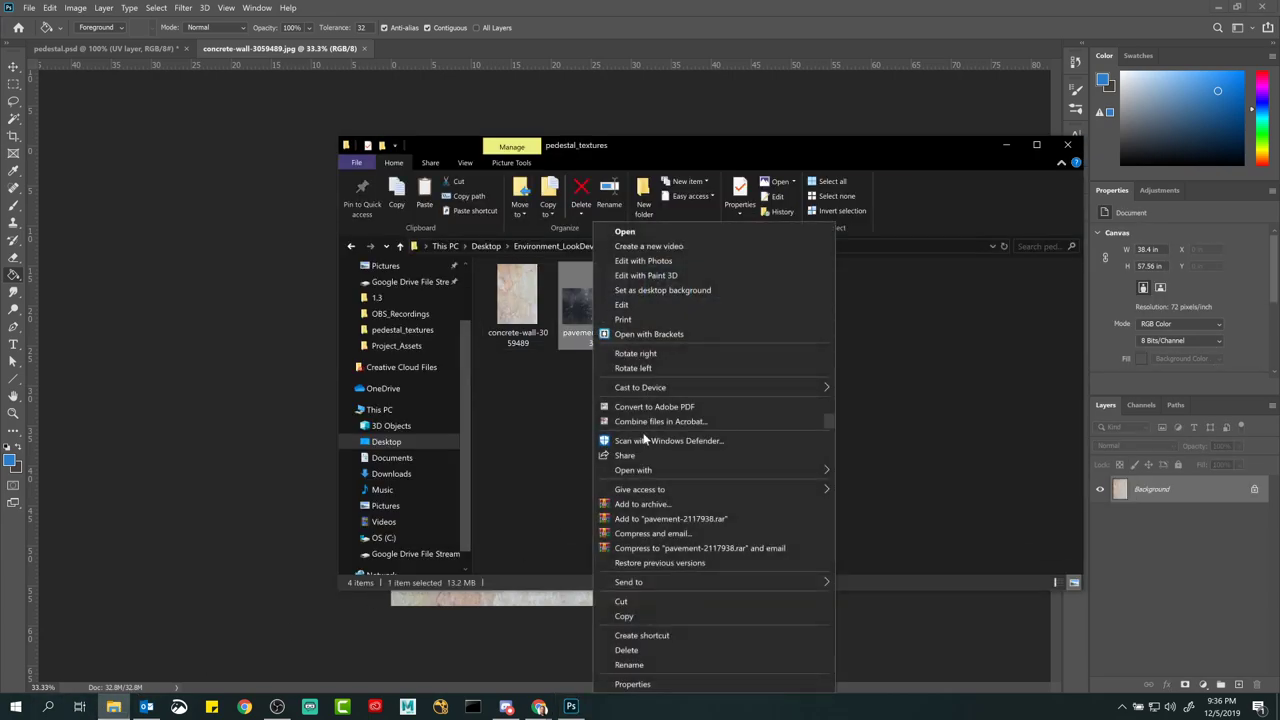
mouse_move(642, 468)
click(866, 488)
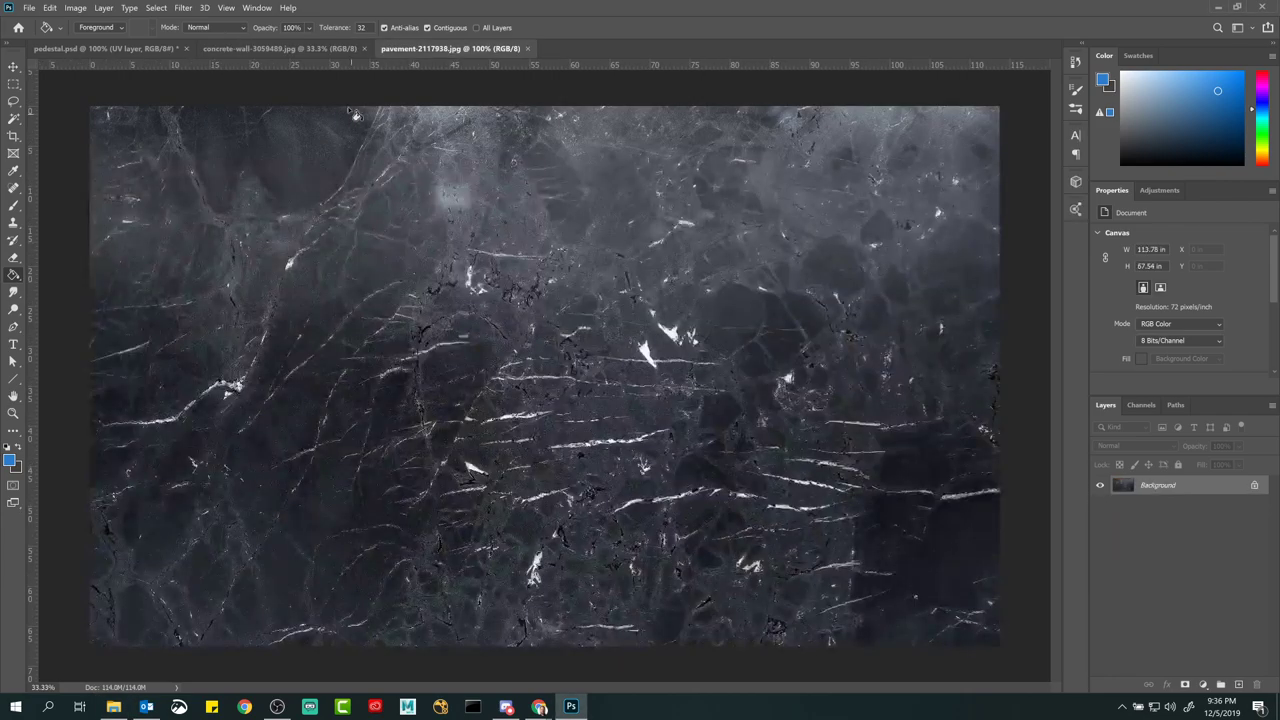
click(304, 51)
click(423, 51)
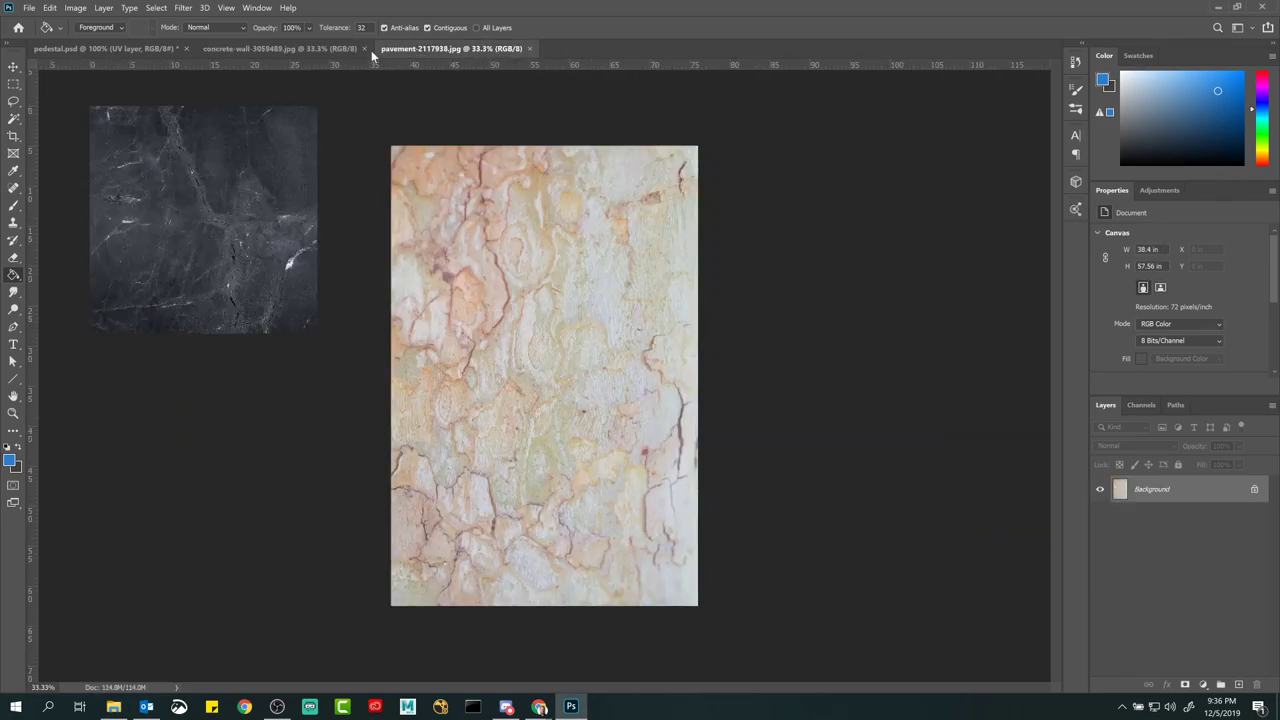
click(290, 49)
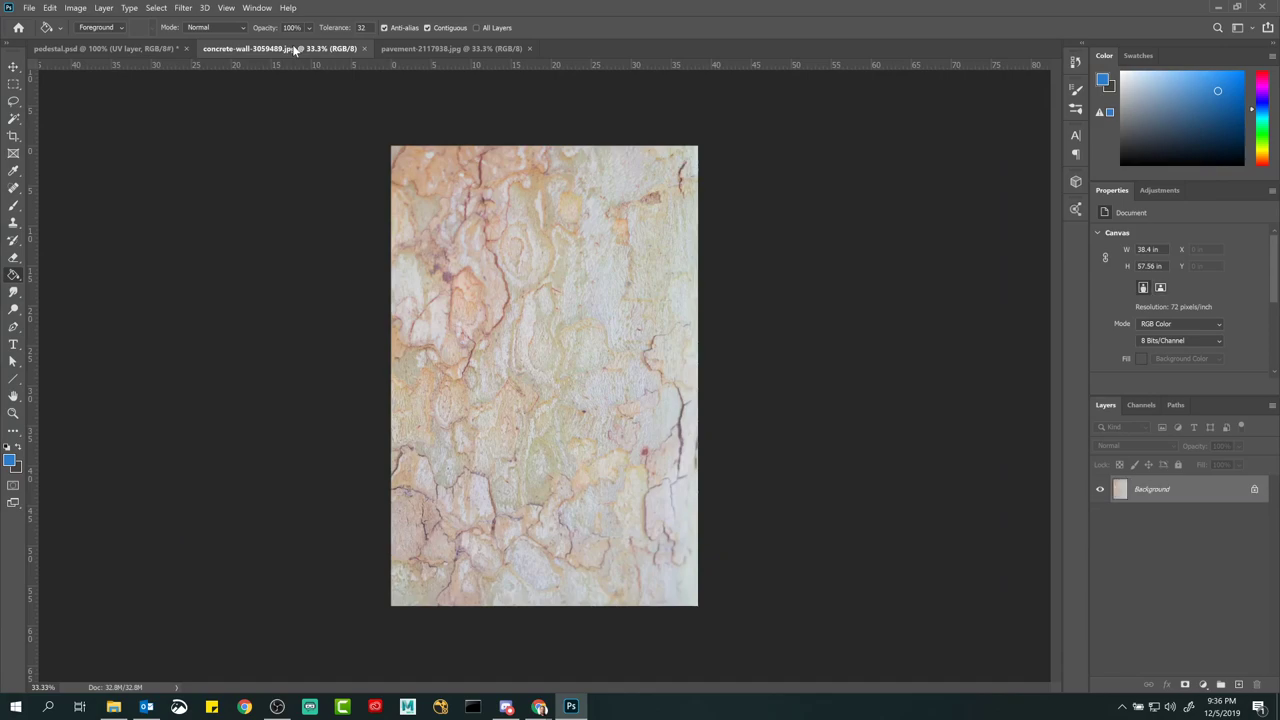
click(135, 50)
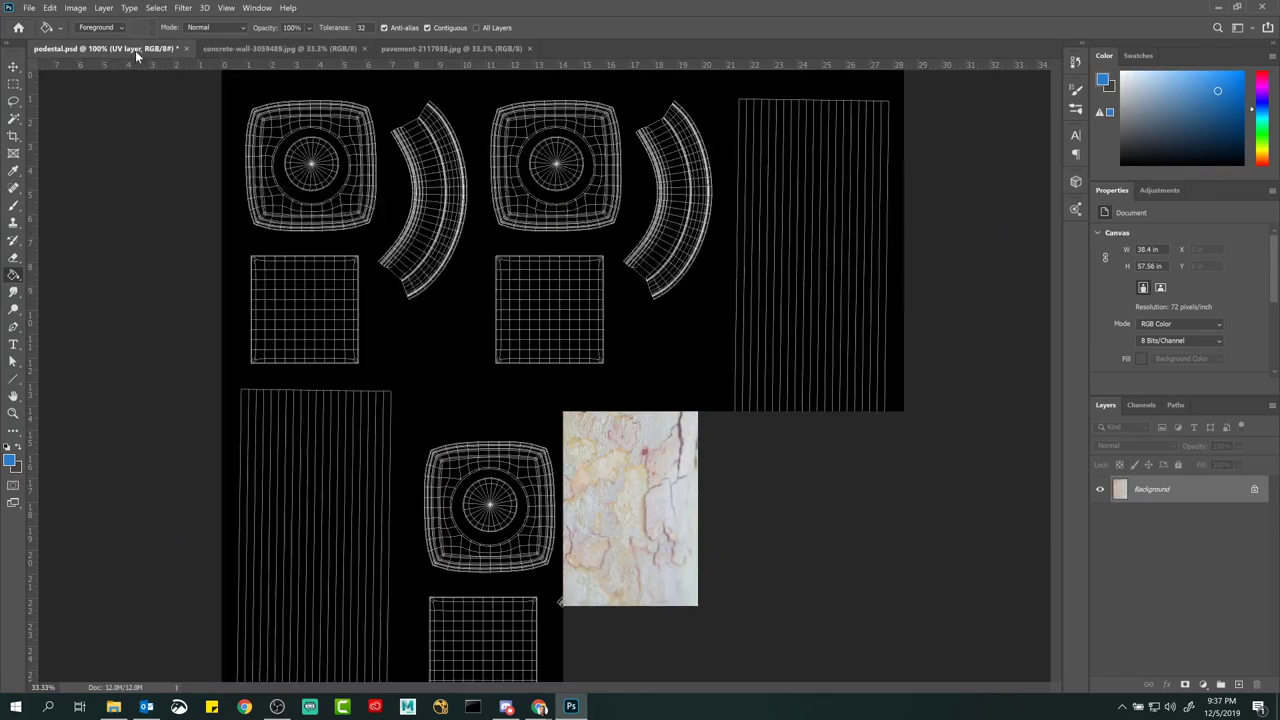
Step: Copy the whole concrete-wall image and paste it into pedestal.psd as a new layer above the UV layer
click(276, 47)
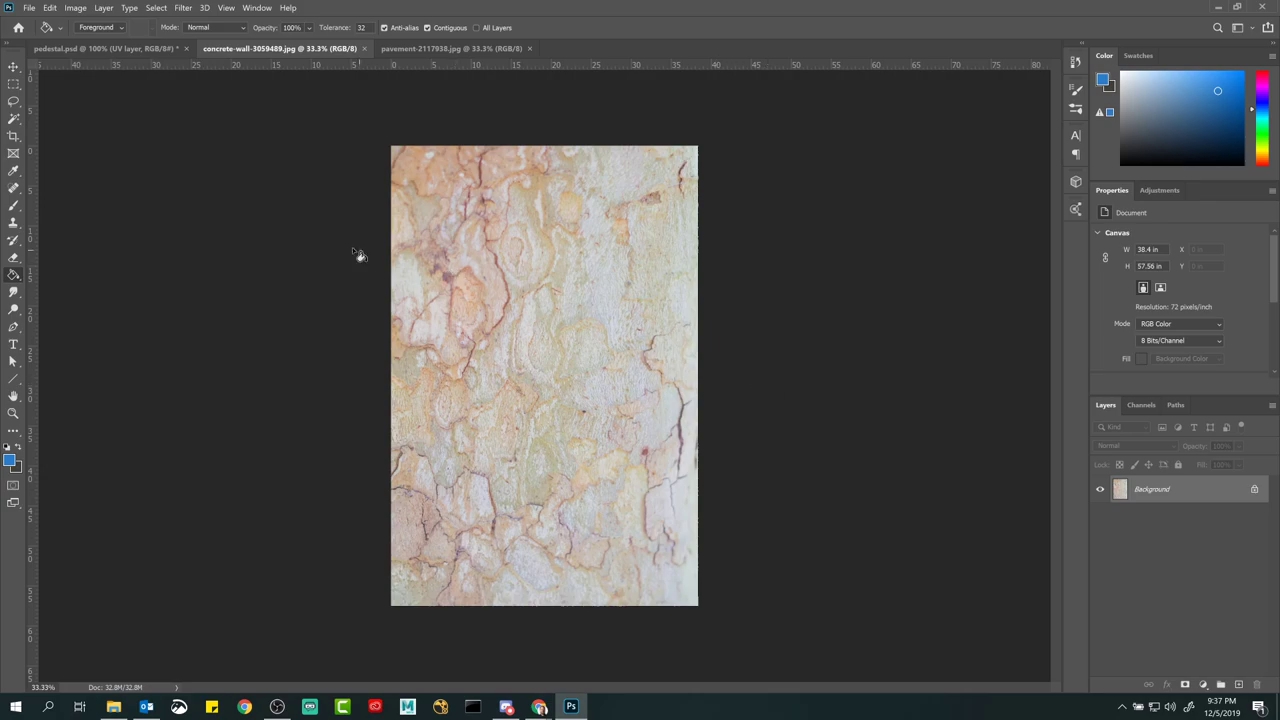
click(110, 48)
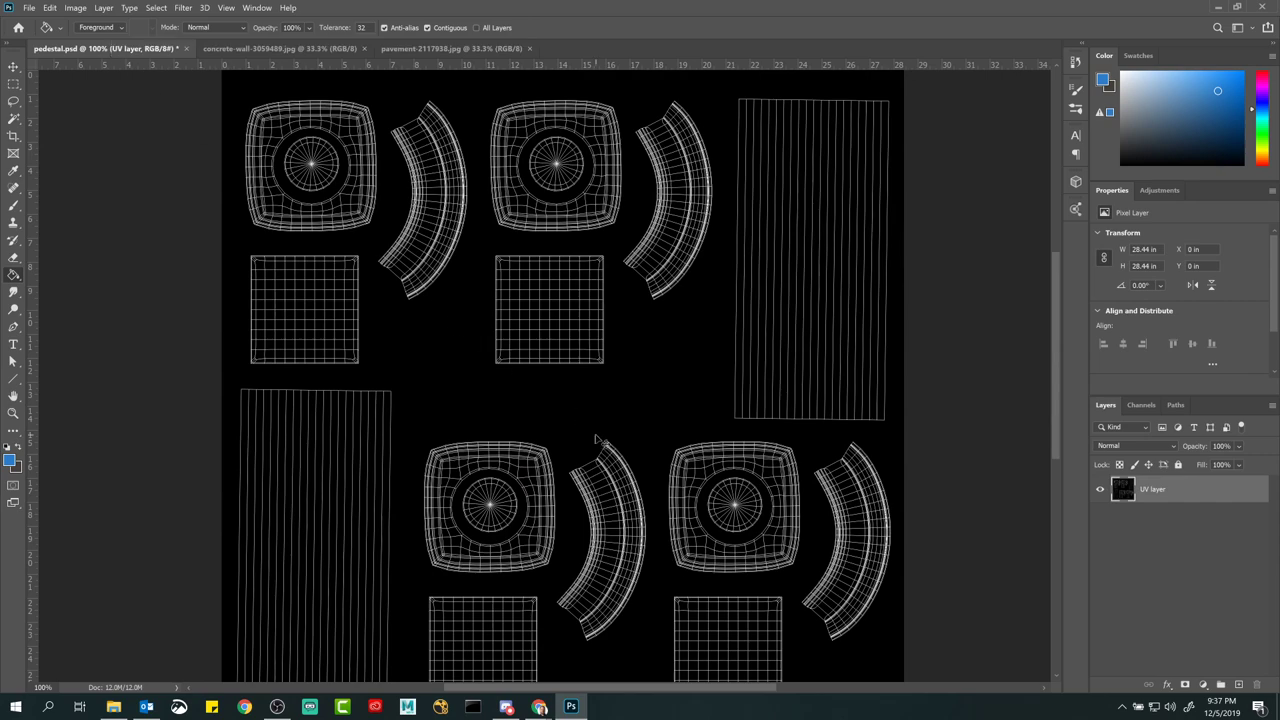
key(ctrl+v)
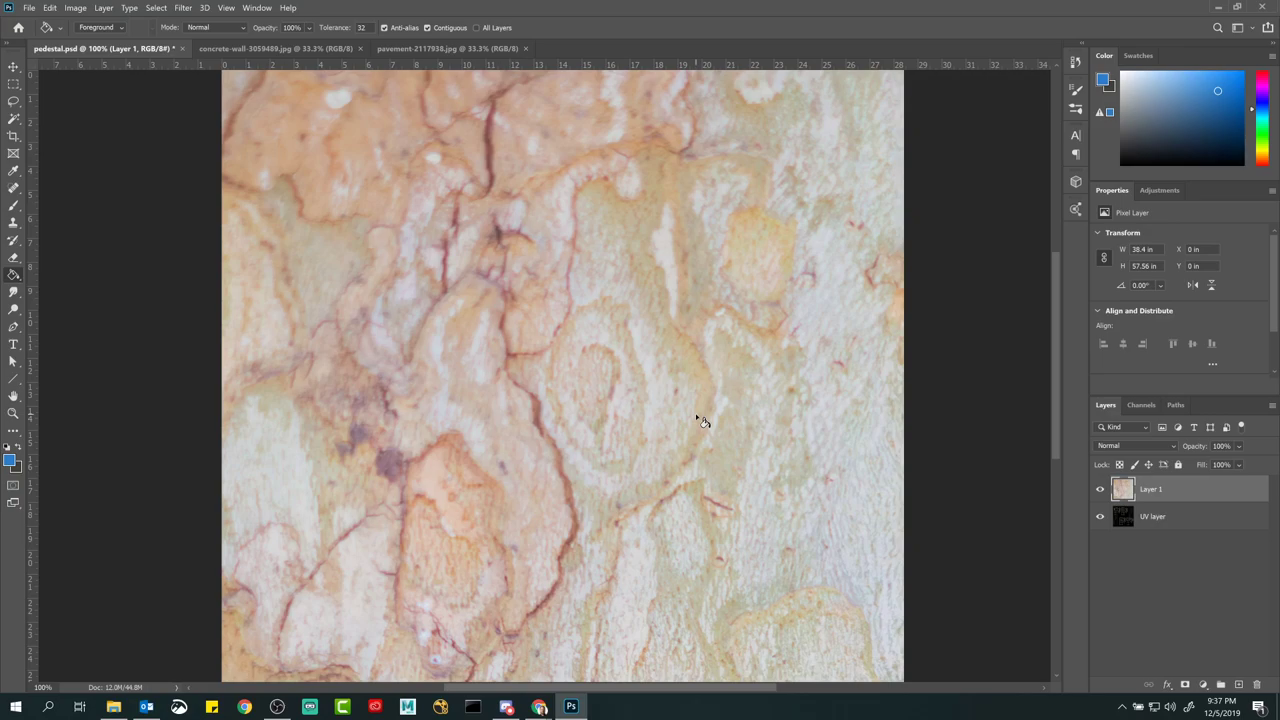
Step: Move the pasted stone layer down to about X -5.7 in, Y 15.4 in, so it covers only the lower half of the canvas
key(ctrl+minus)
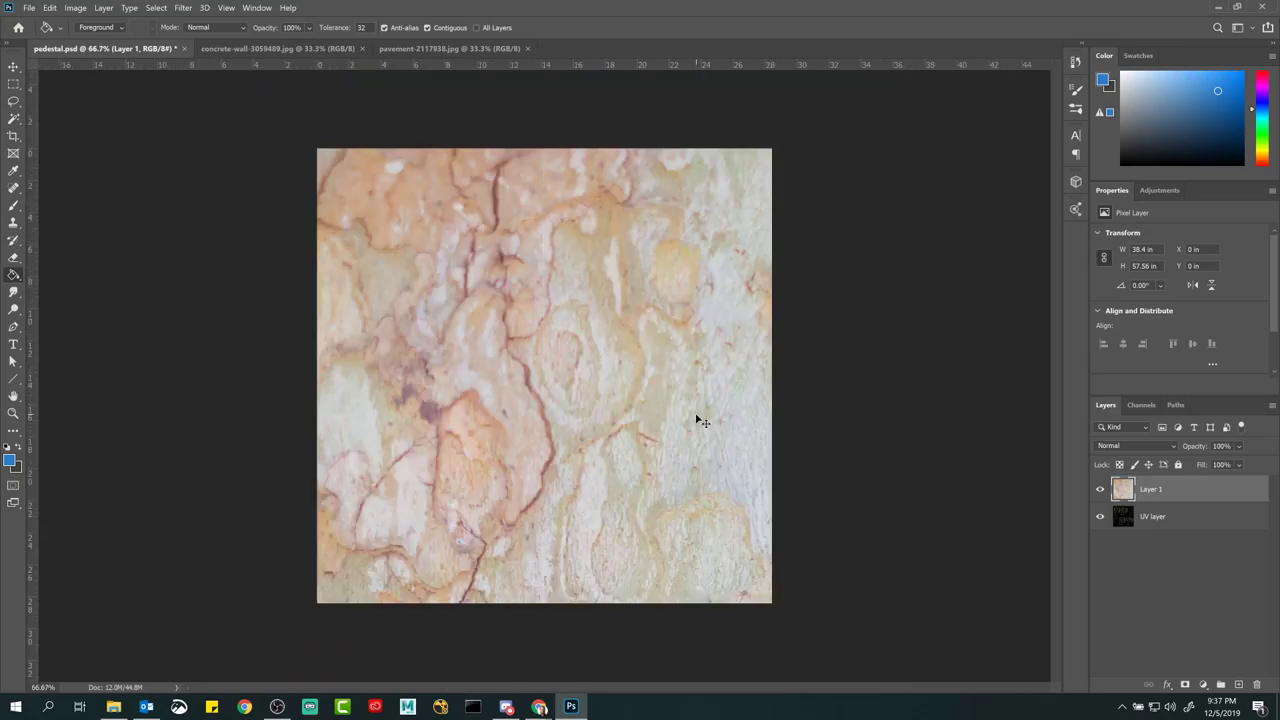
key(ctrl+minus)
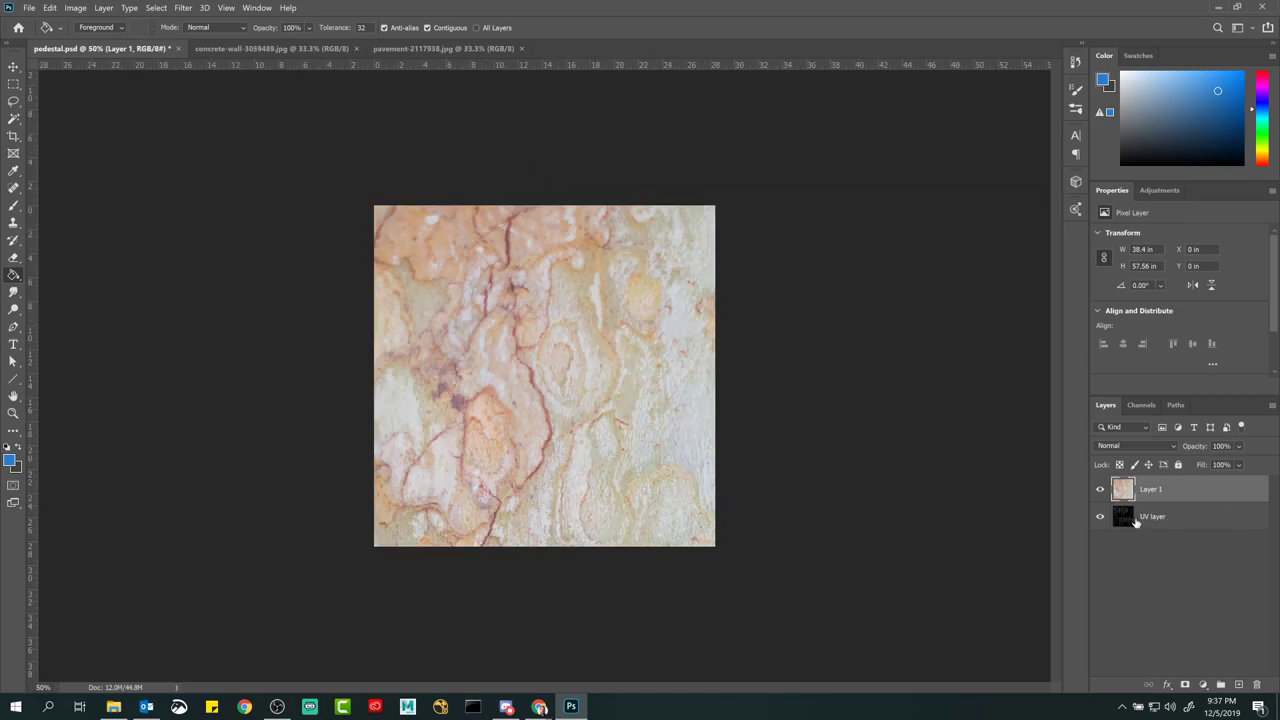
key(v)
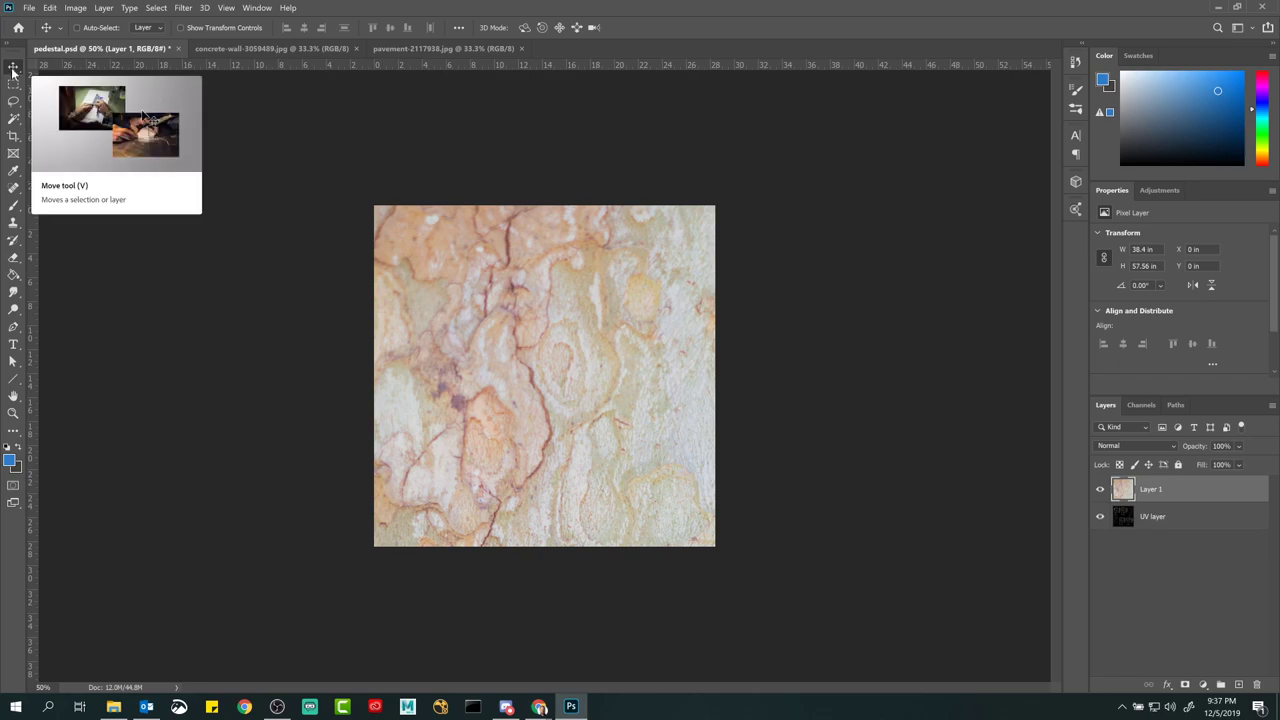
drag(563, 374, 552, 545)
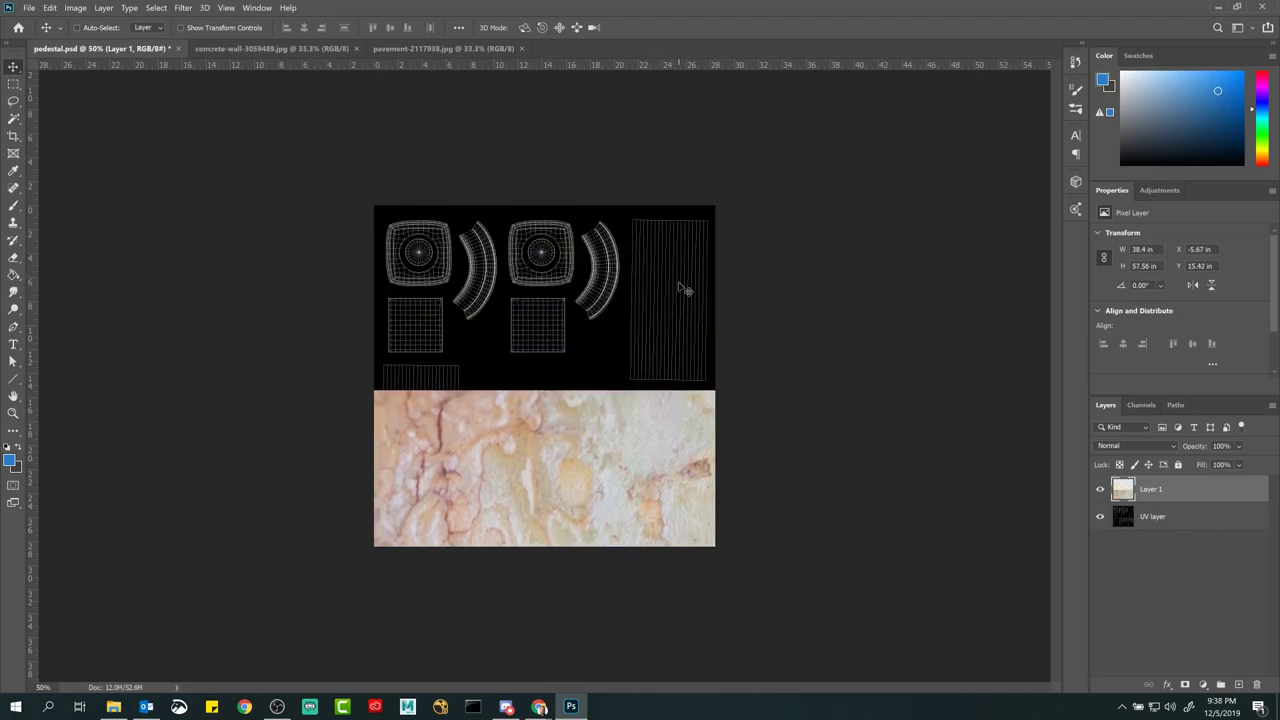
Step: Start Free Transform on the pasted stone layer and move it so its upper-left corner lies above the canvas
drag(546, 458, 573, 388)
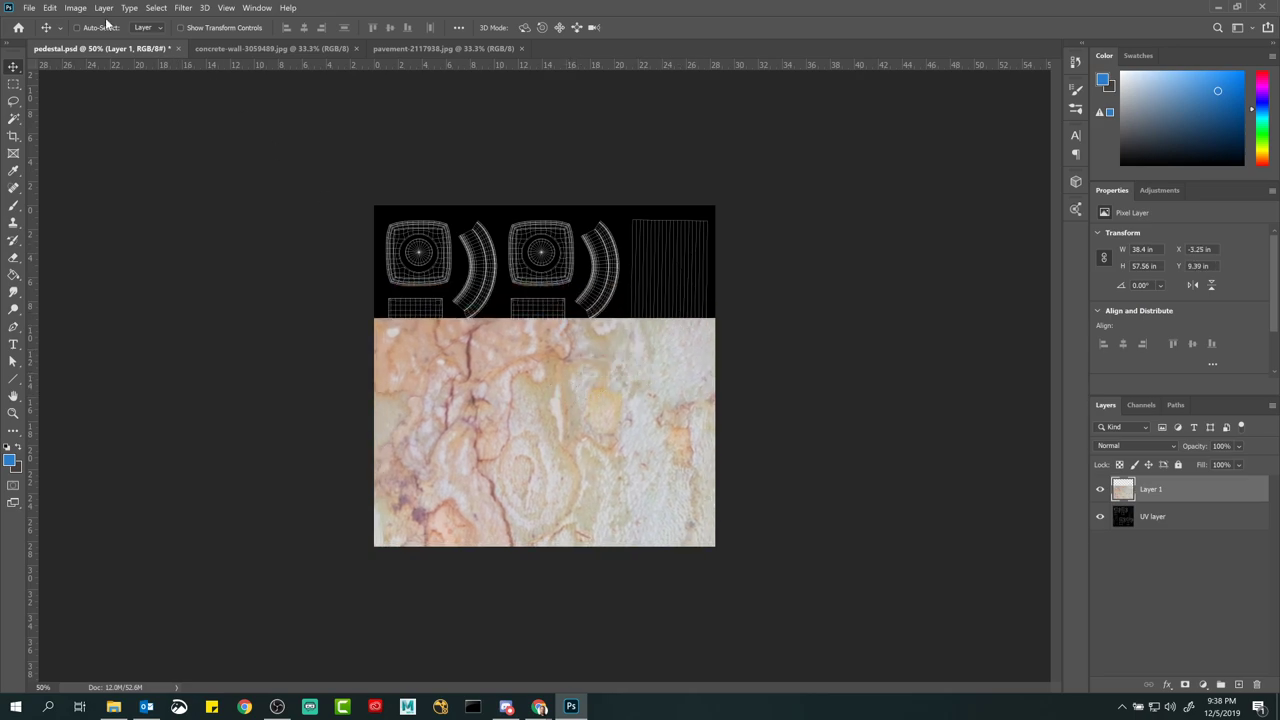
click(53, 8)
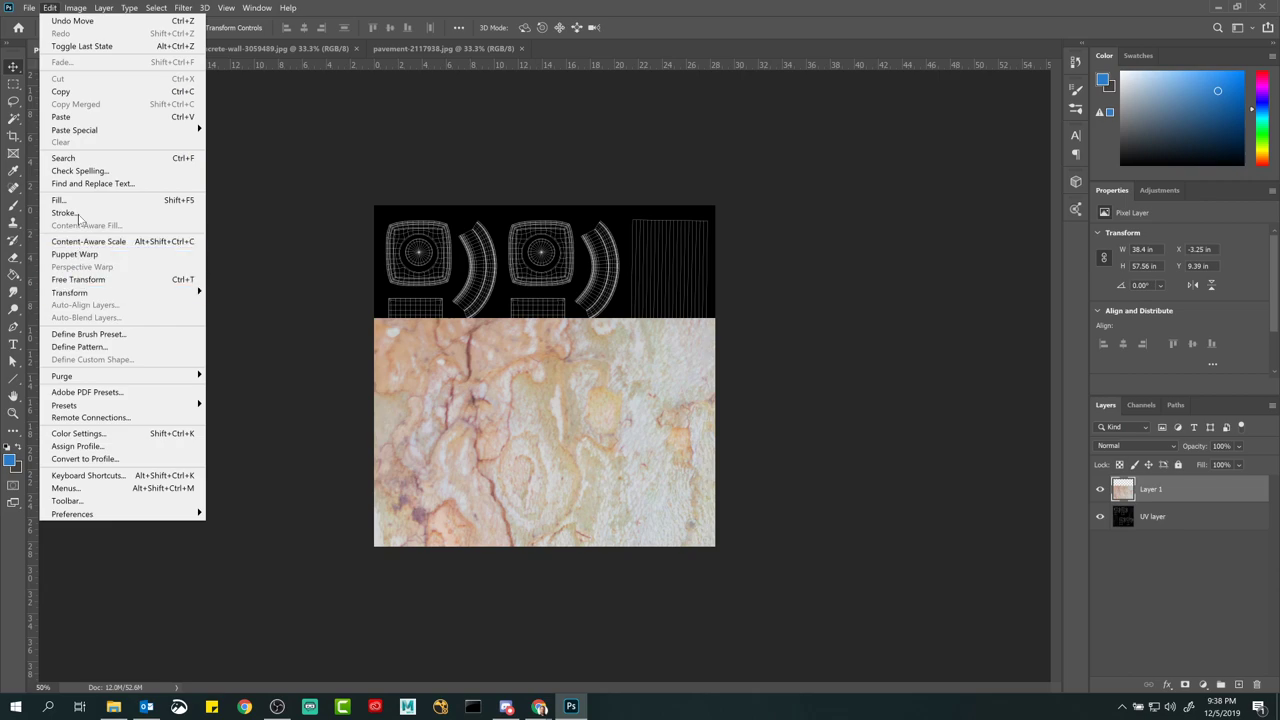
click(90, 281)
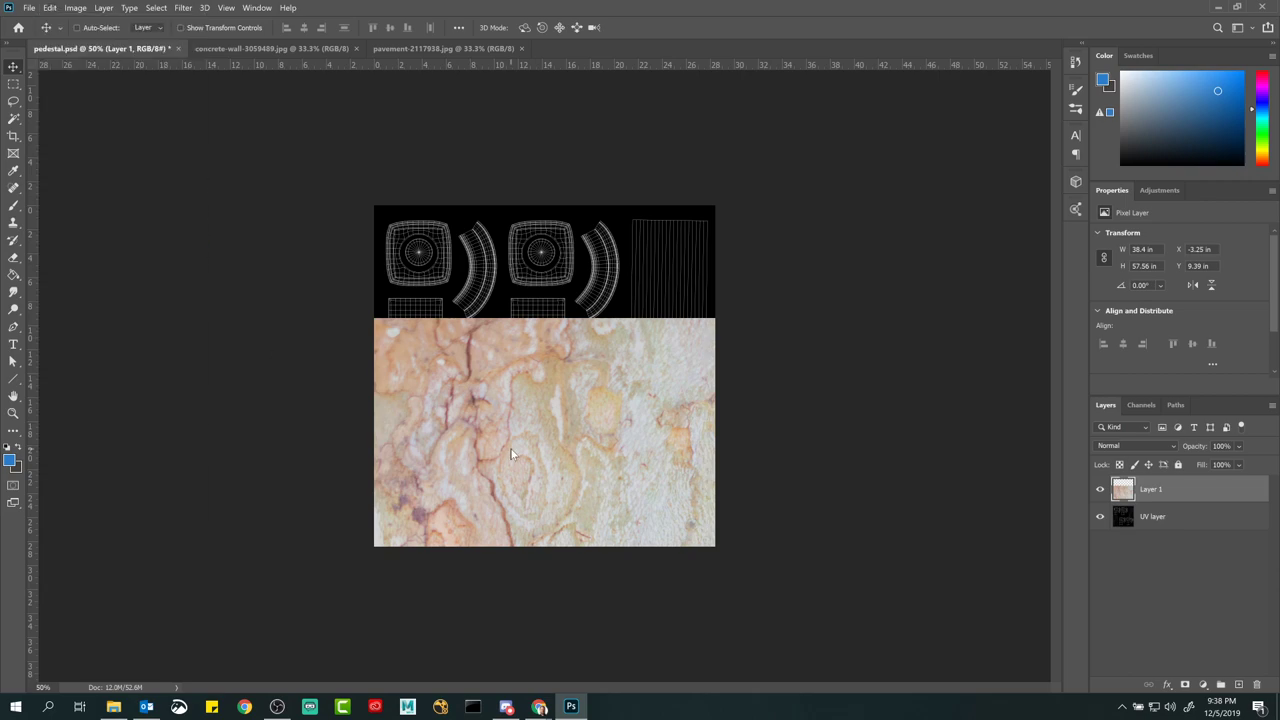
drag(512, 453, 617, 263)
mouse_move(607, 345)
mouse_down()
mouse_move(609, 277)
mouse_move(607, 360)
mouse_up()
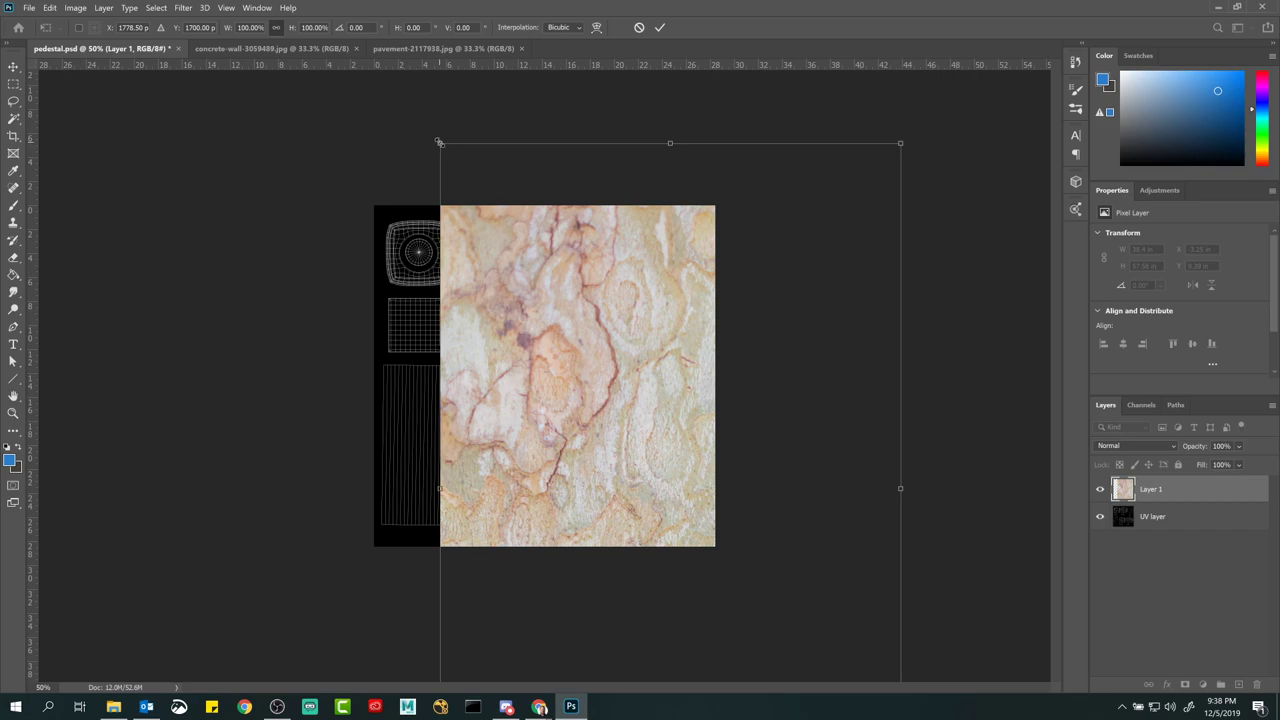
Step: Scale the stone layer proportionally about its center to 44.70%, undoing the trial scalings
drag(439, 143, 503, 234)
key(ctrl+z)
drag(446, 150, 481, 215)
key(ctrl+z)
drag(442, 147, 576, 327)
key(ctrl+z)
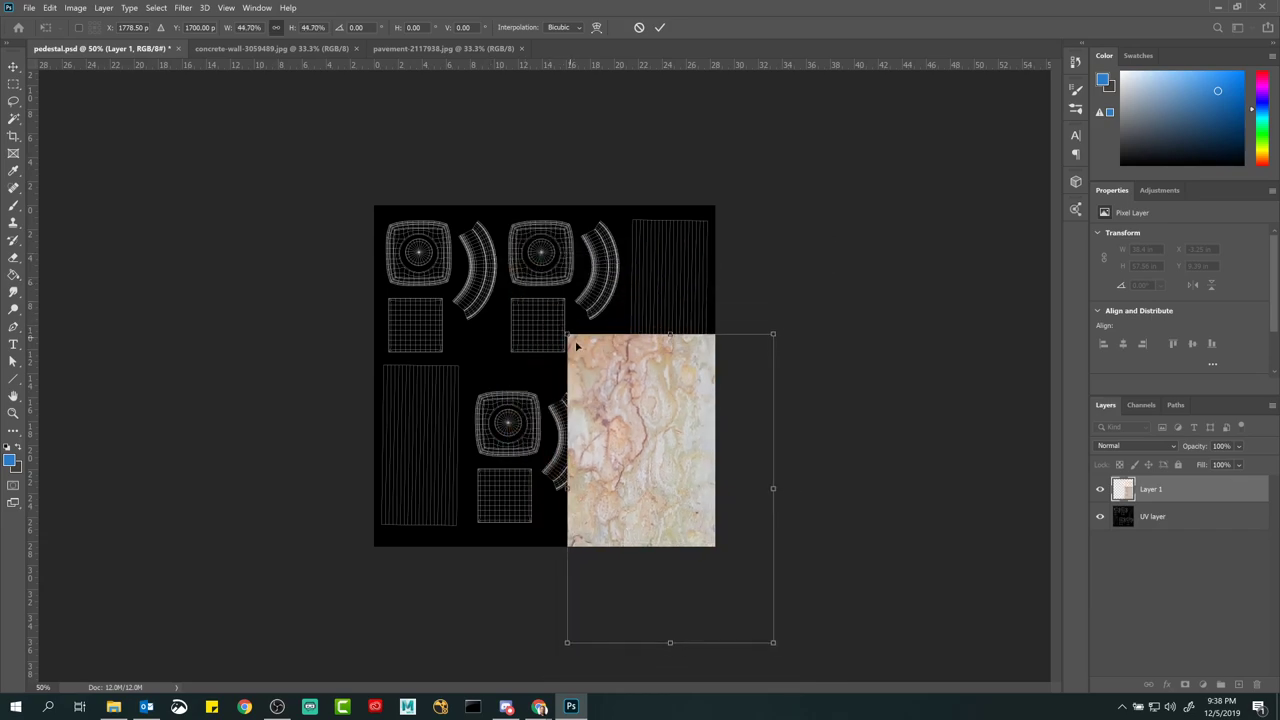
Step: Scale the stone layer to 27.78% and fit it into the canvas's upper-right corner, covering the striped UV shell there
drag(632, 402, 610, 290)
alt+drag(571, 206, 597, 240)
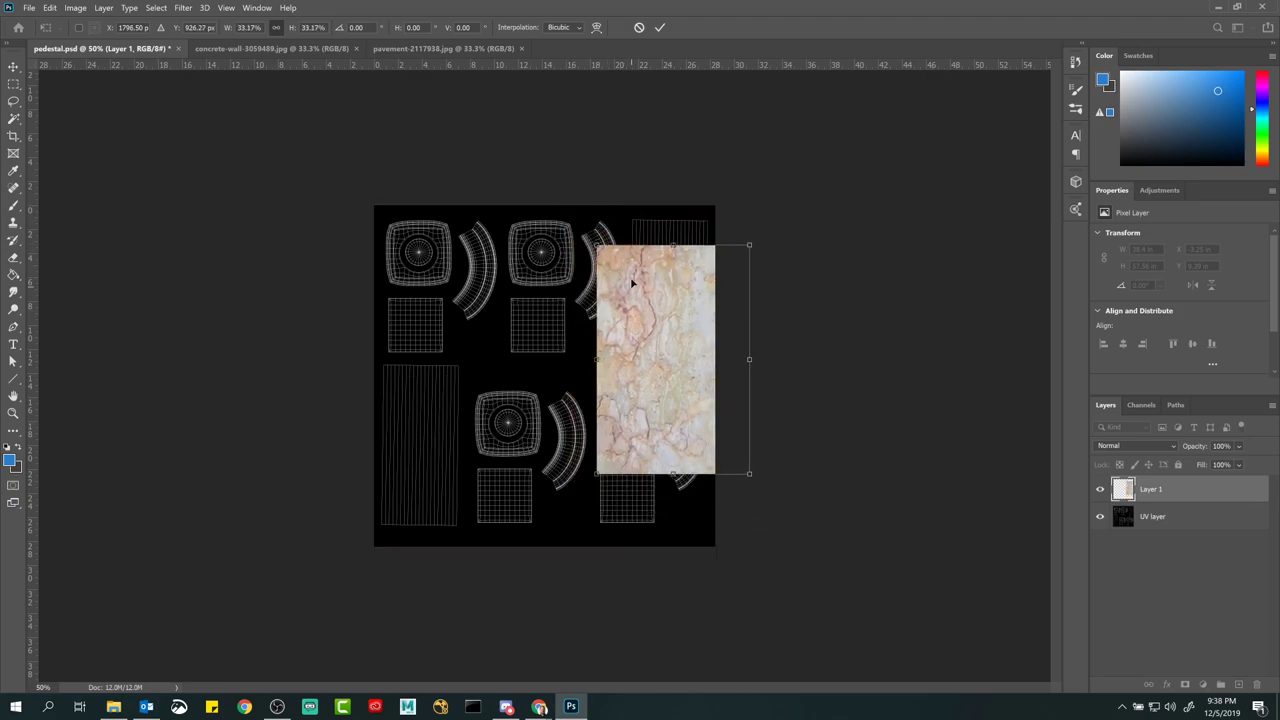
drag(631, 280, 610, 253)
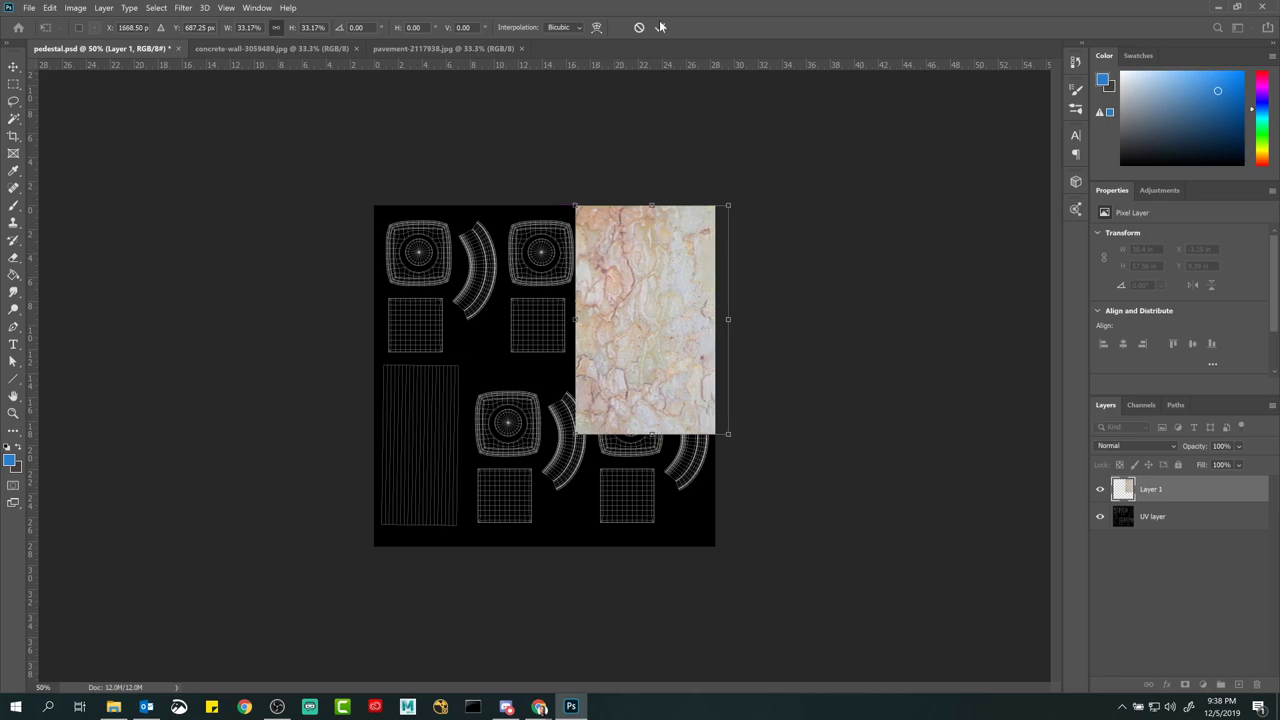
drag(576, 433, 625, 345)
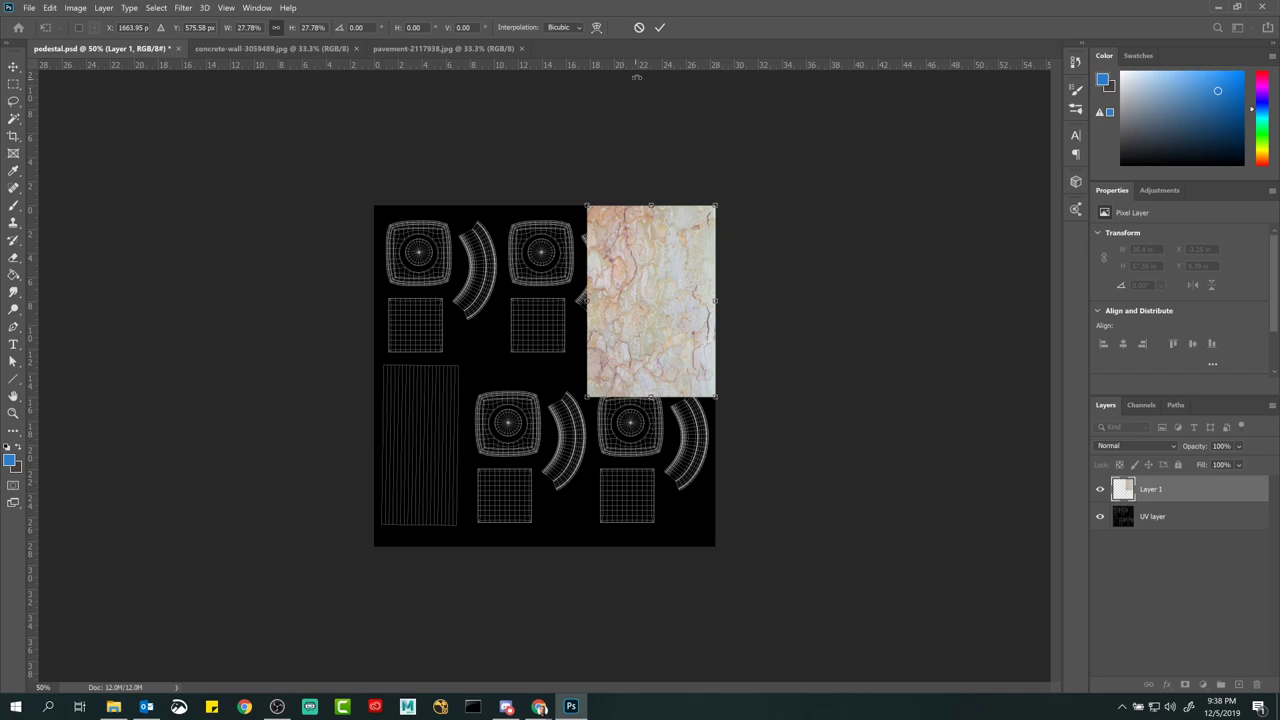
click(659, 28)
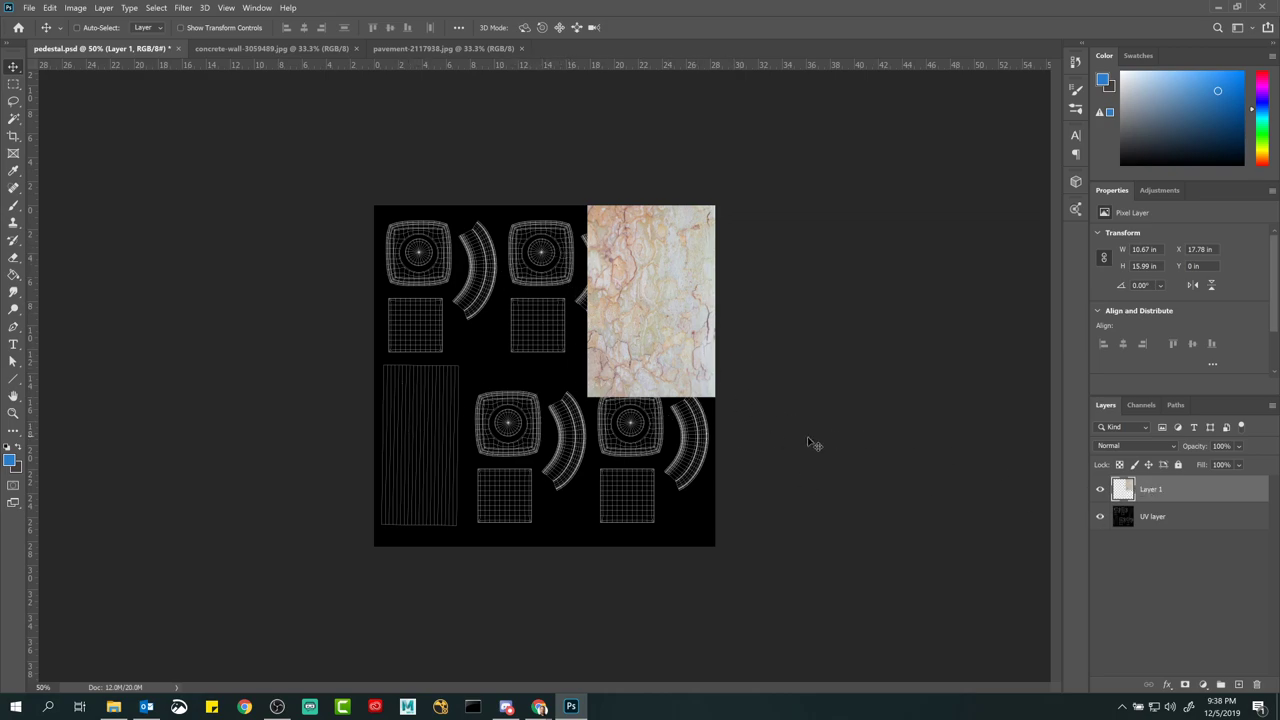
Step: Check the concrete-wall source document and rename the stone layer in pedestal.psd as concrete1
double_click(1150, 489)
click(268, 47)
drag(268, 47, 150, 47)
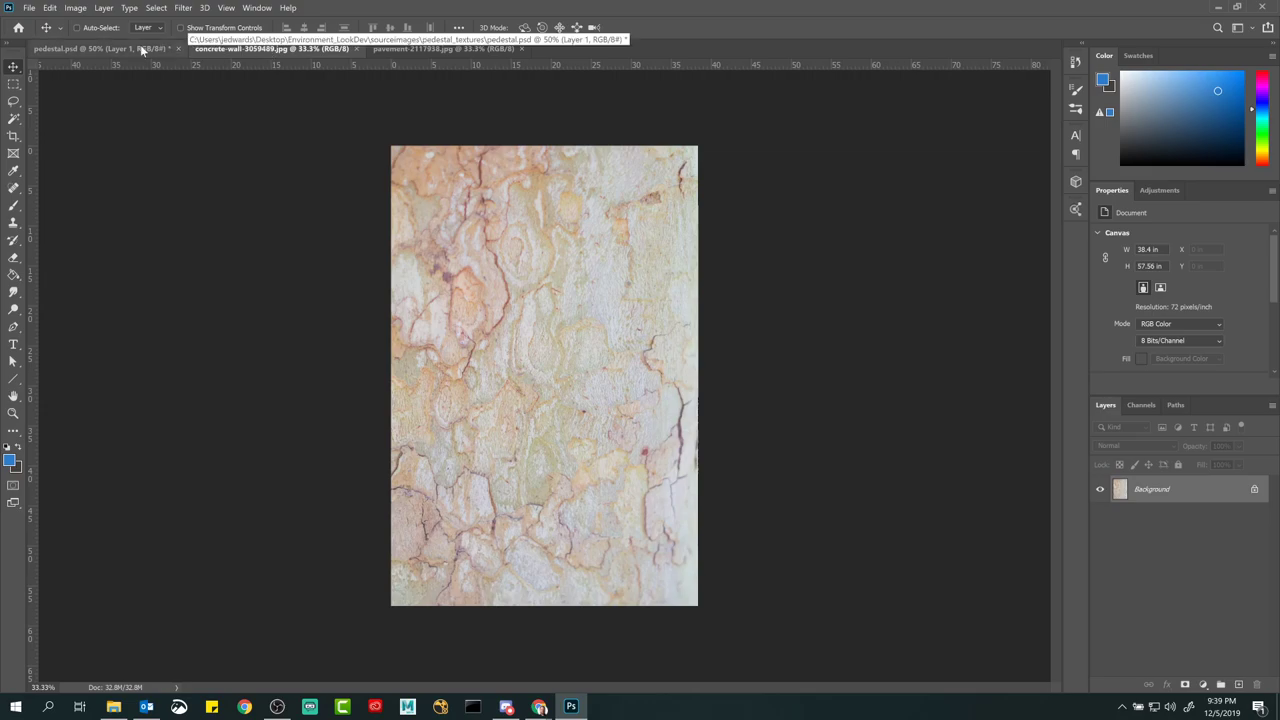
click(100, 48)
double_click(1150, 489)
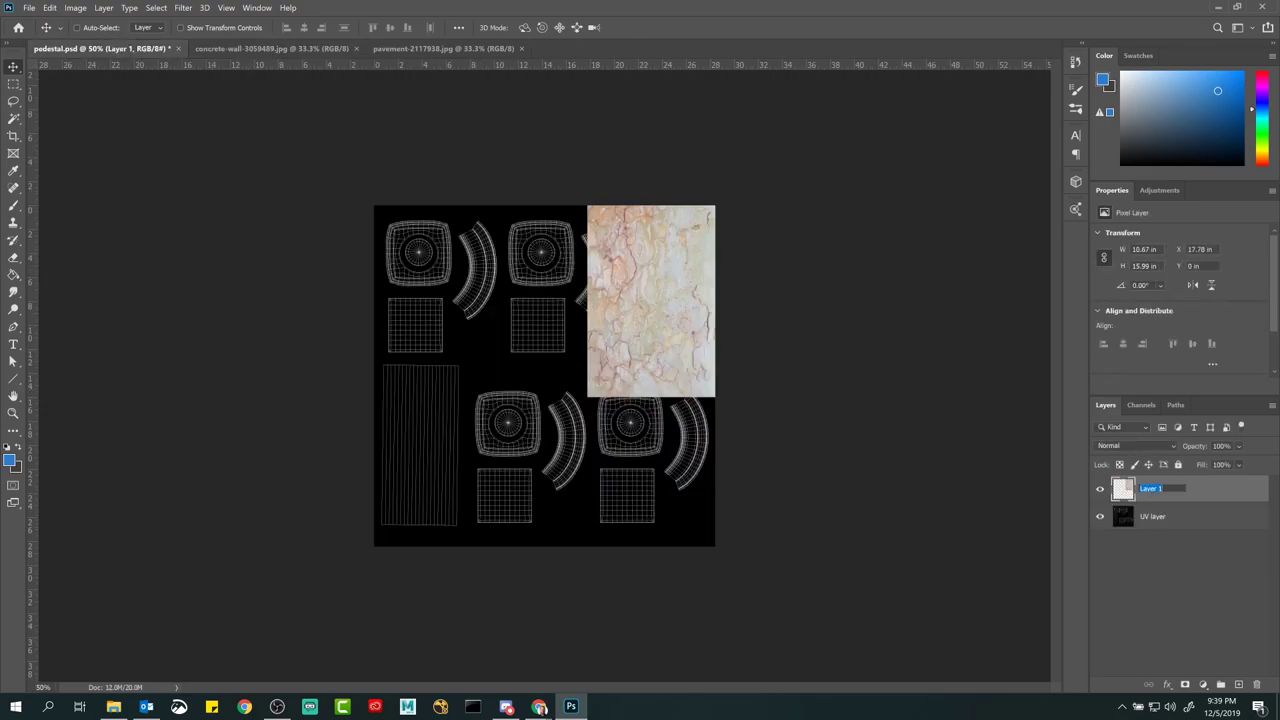
text(concrete1)
key(Return)
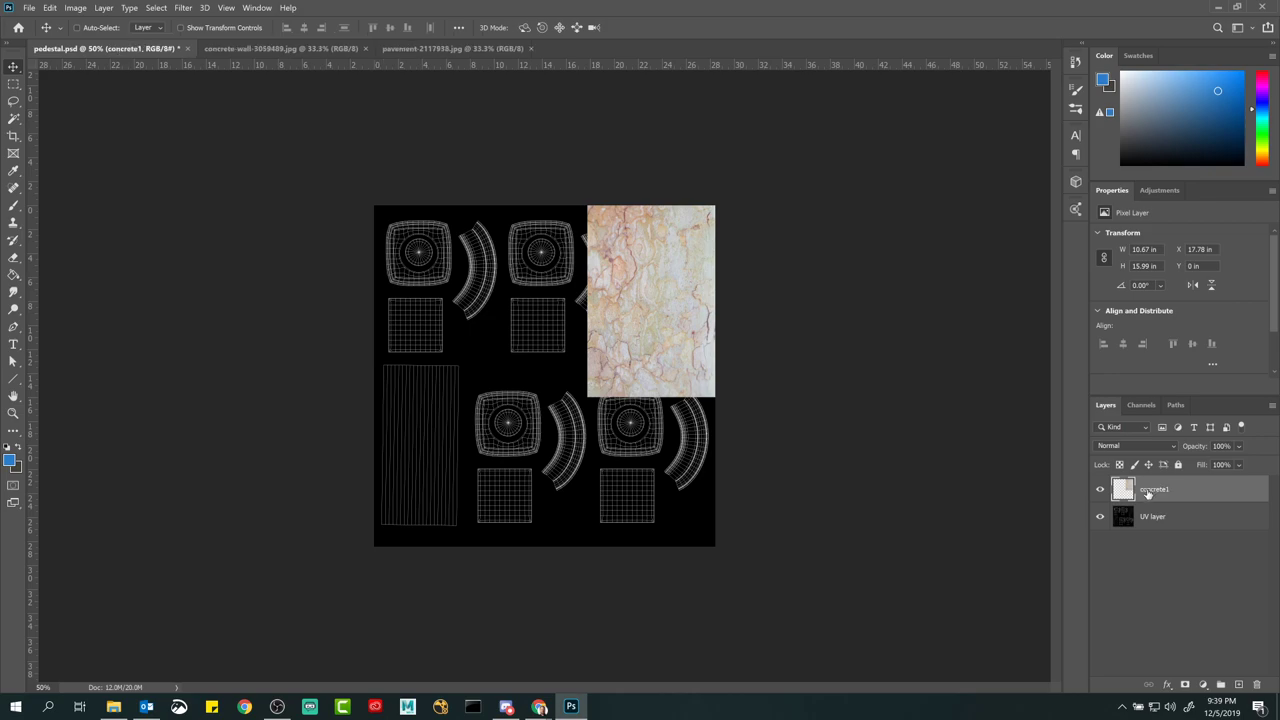
Step: Duplicate the concrete1 layer as concrete2 and move the copy to the canvas's lower-left corner at X 0 in, Y 12.46 in
drag(1130, 492, 1241, 683)
double_click(1162, 489)
click(1185, 488)
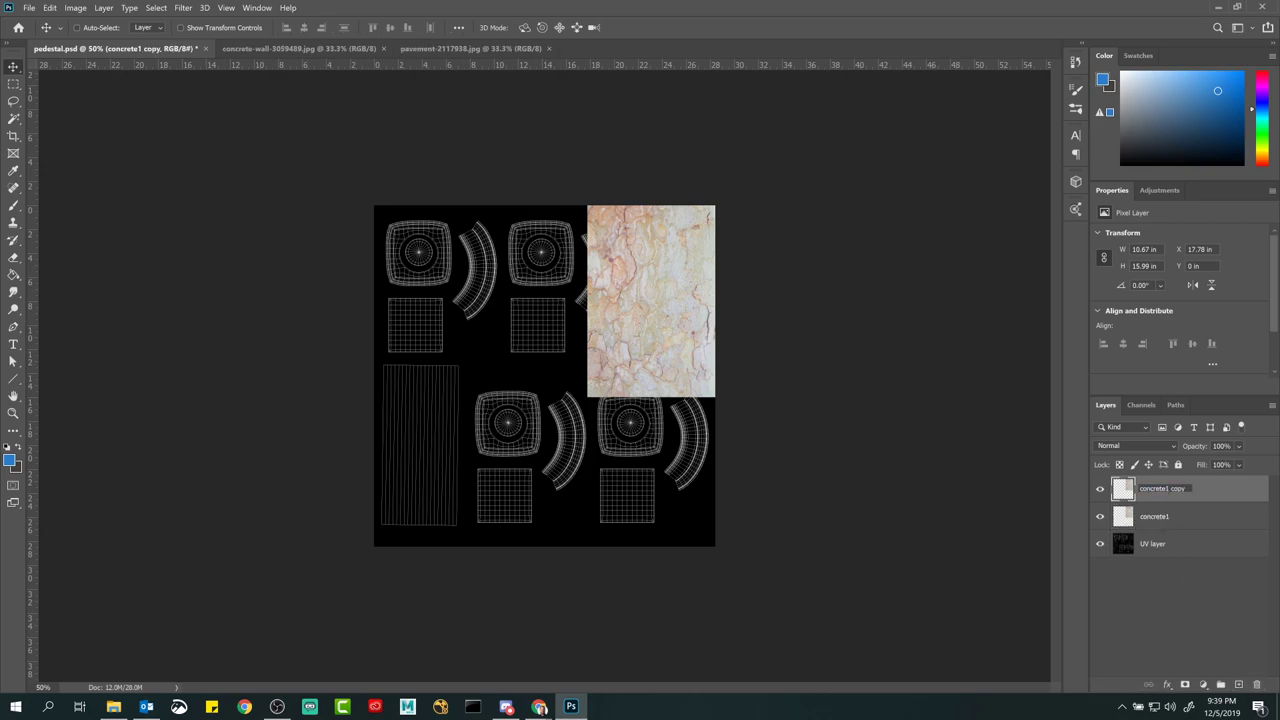
text(2)
key(Return)
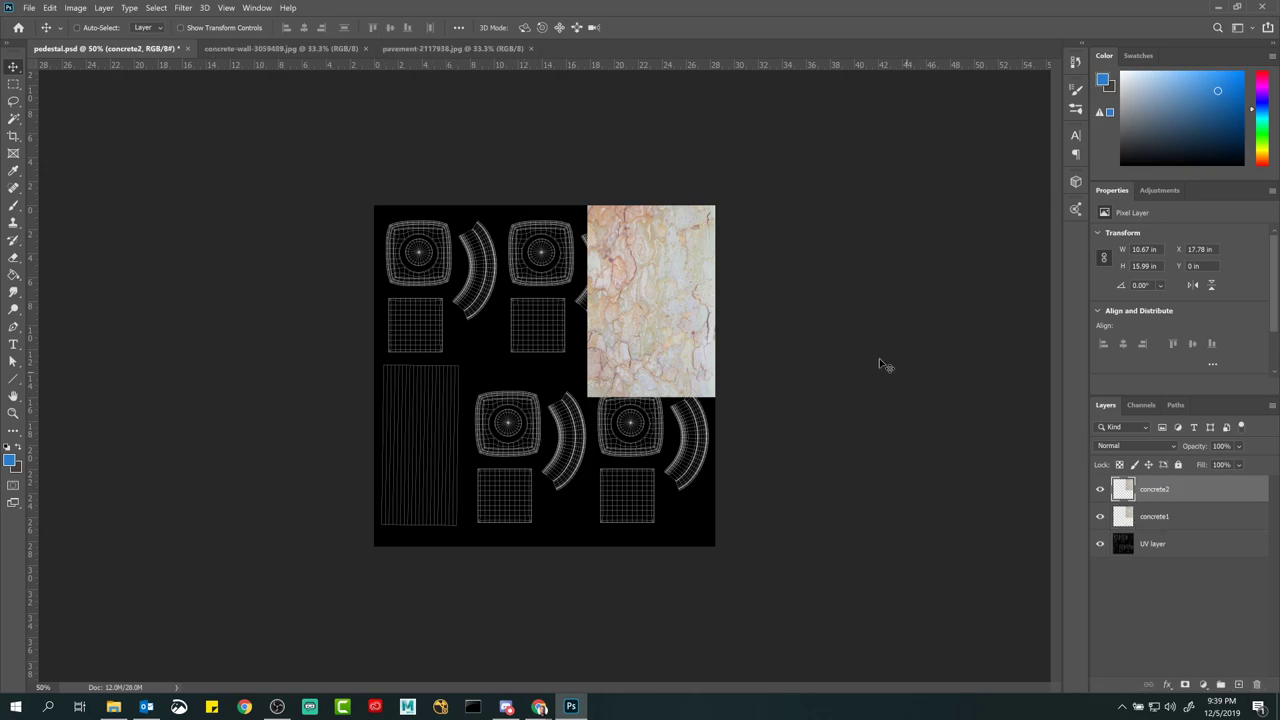
drag(670, 306, 458, 438)
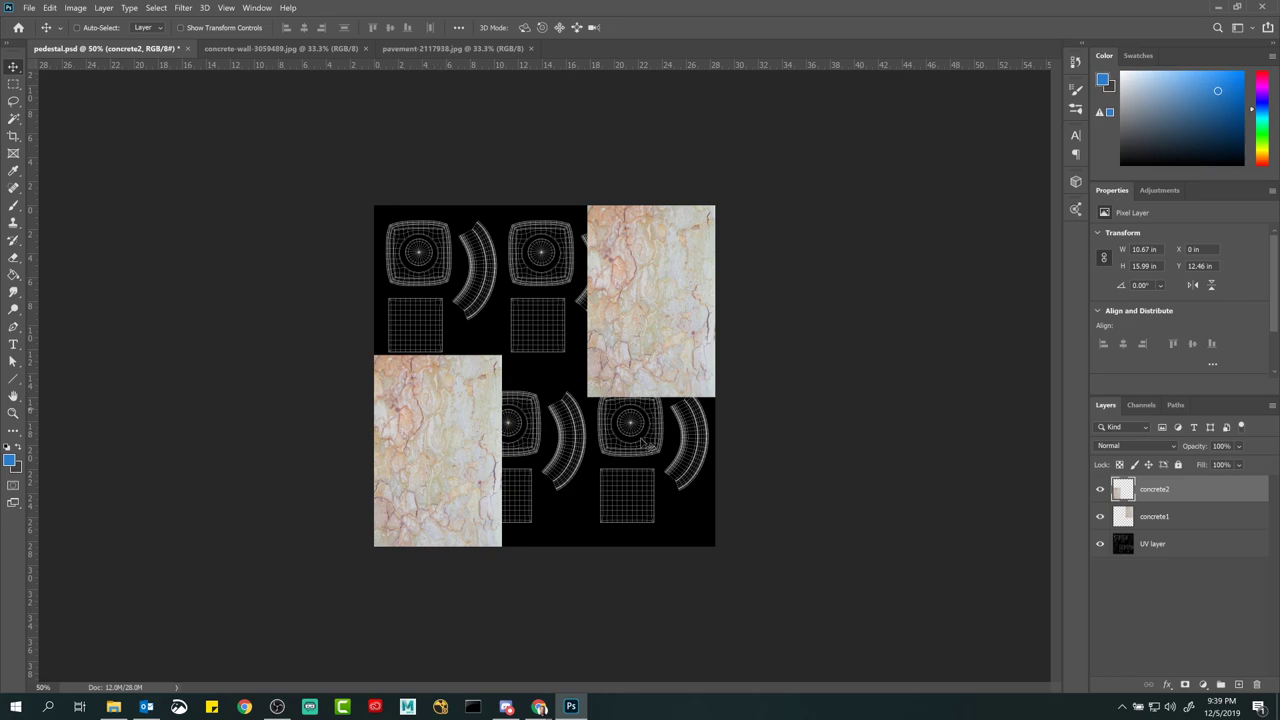
Step: Move the UV layer to the top of the layer stack and toggle its visibility to check the concrete layers beneath
click(1106, 543)
click(1106, 543)
click(1119, 550)
drag(1126, 549, 1126, 482)
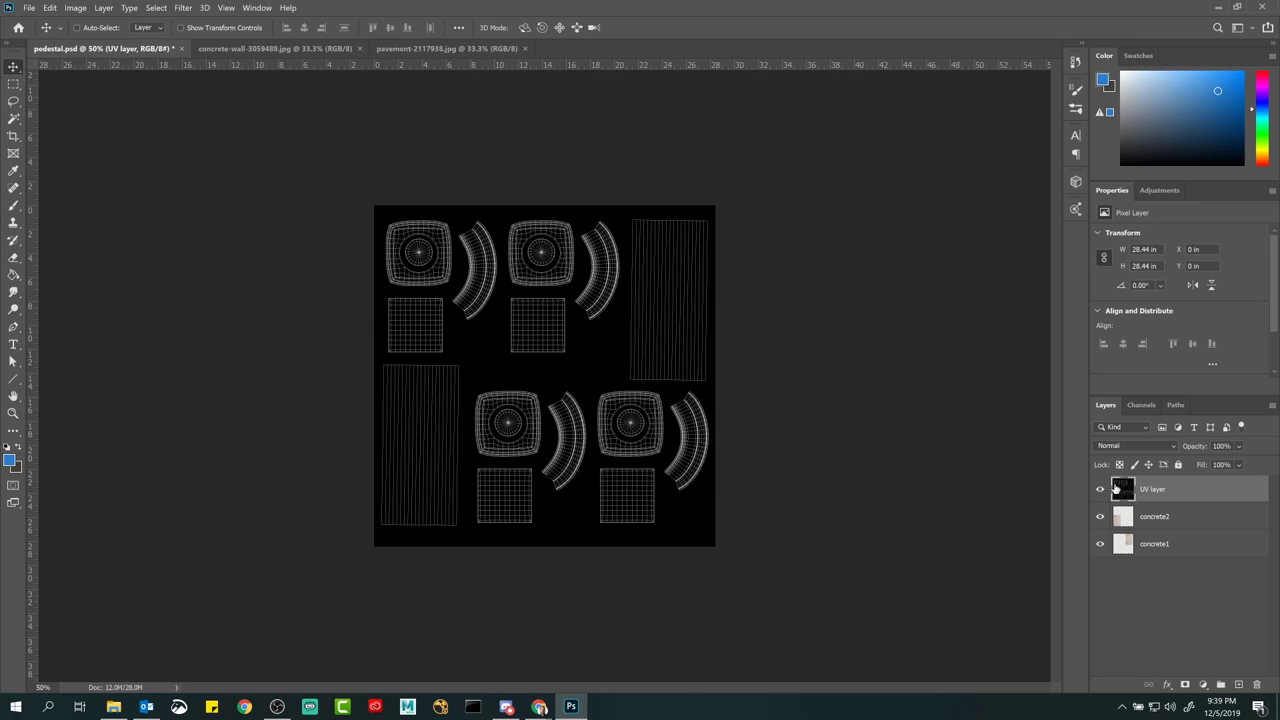
click(1100, 489)
click(1100, 489)
click(1100, 489)
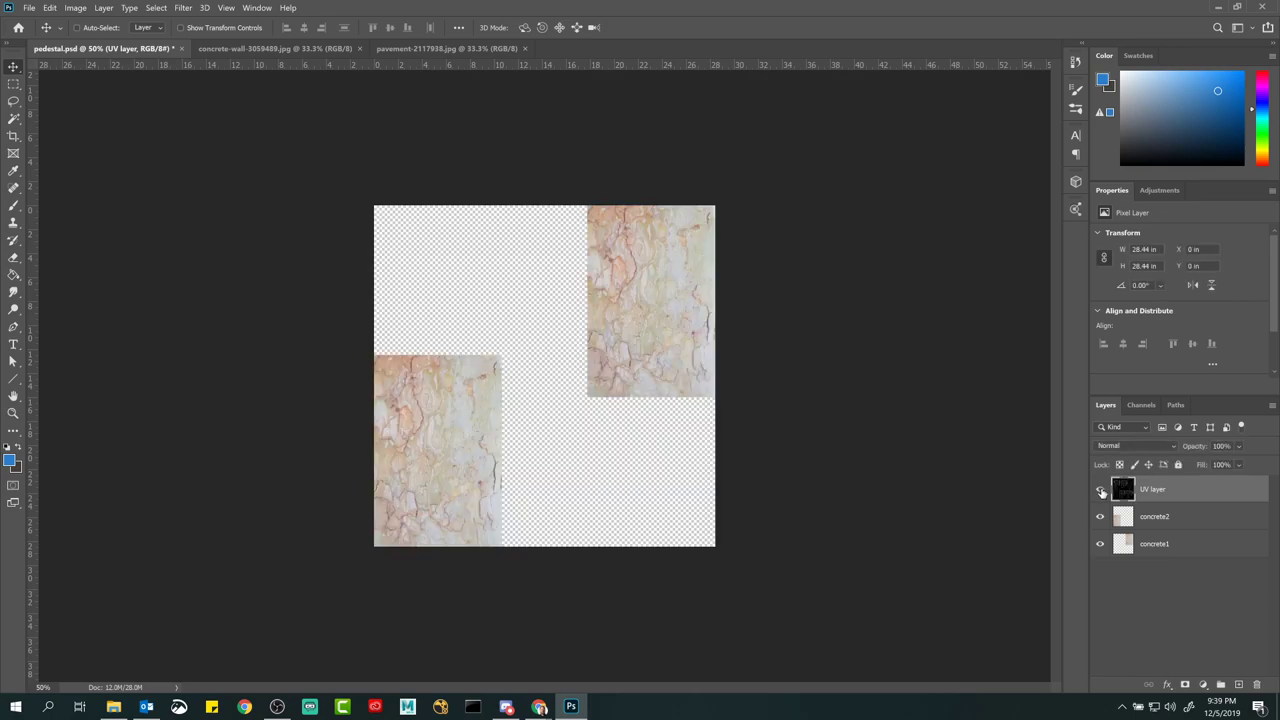
click(1100, 489)
click(1100, 489)
click(1100, 489)
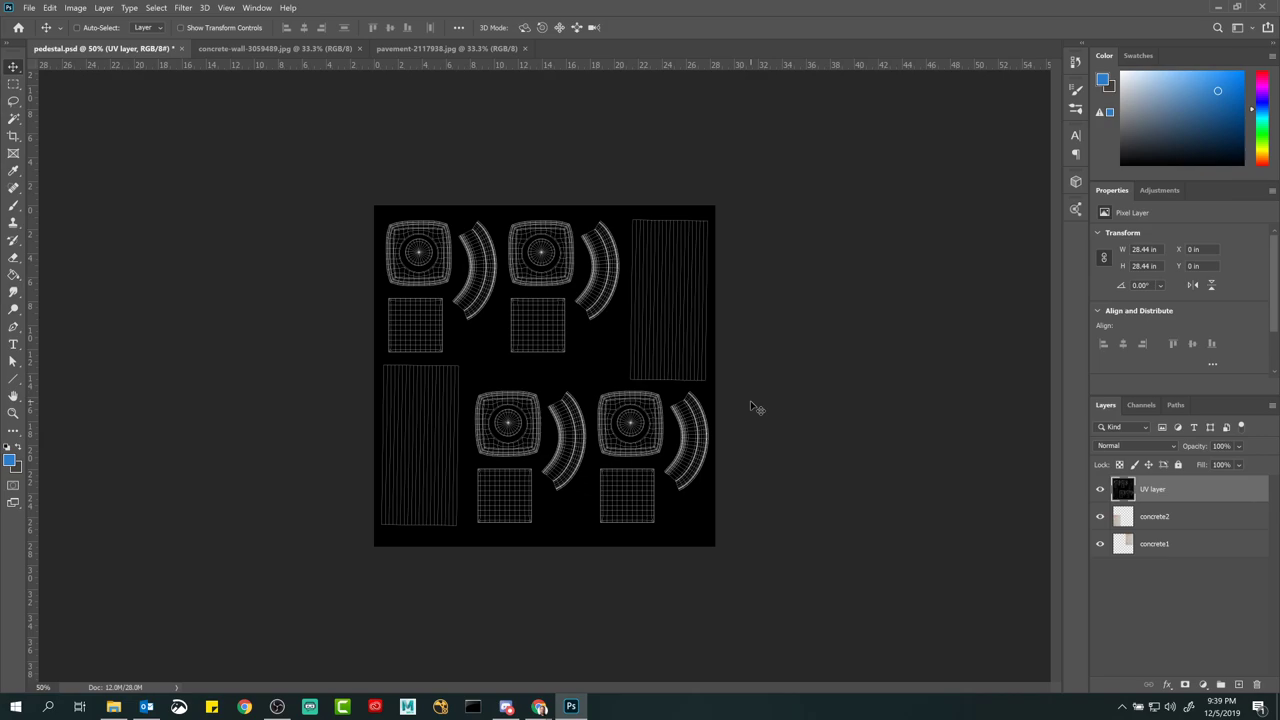
Step: Select the black background around the UV shells on the UV layer with the Magic Wand at tolerance 15
key(ctrl+plus)
key(ctrl+plus)
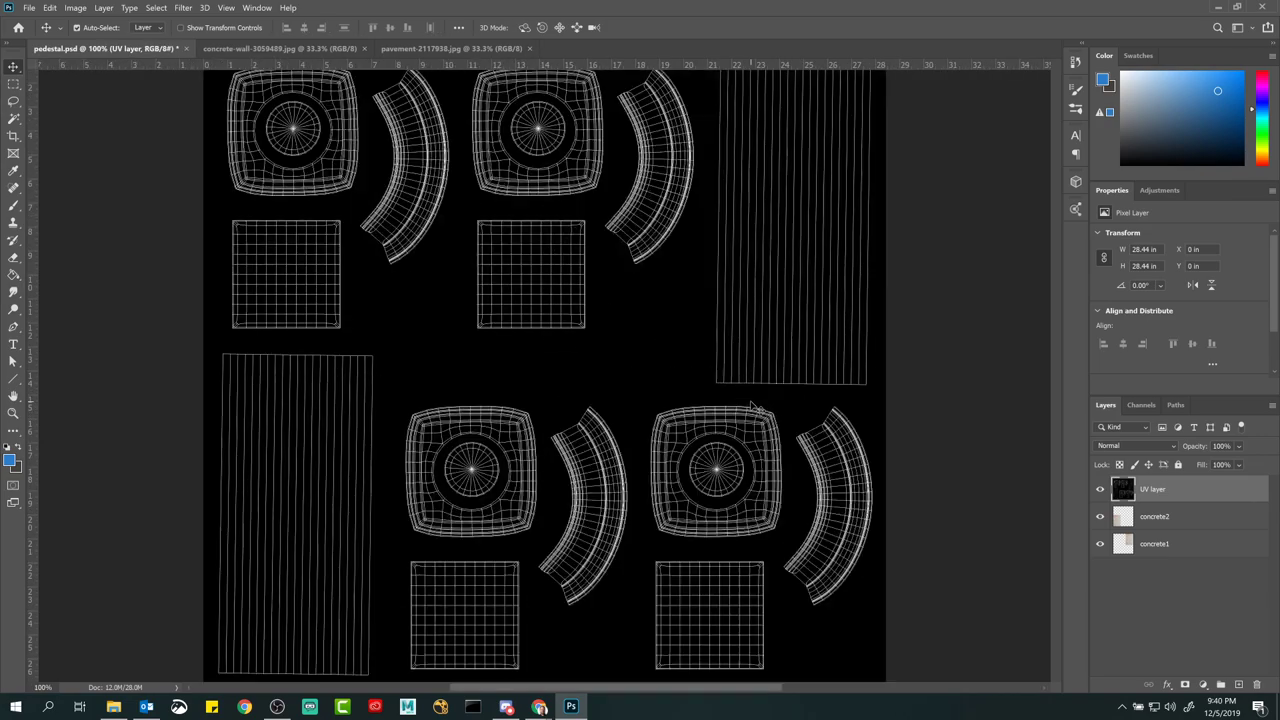
key(ctrl+r)
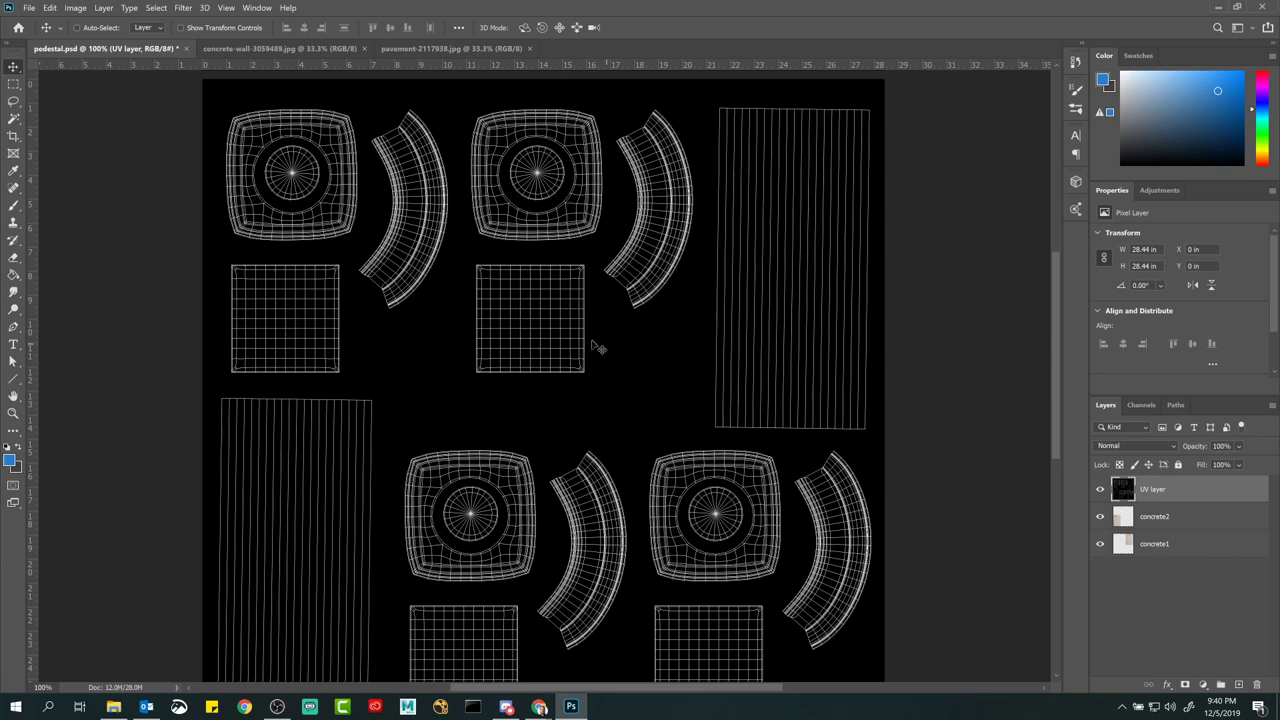
click(13, 119)
right_click(13, 119)
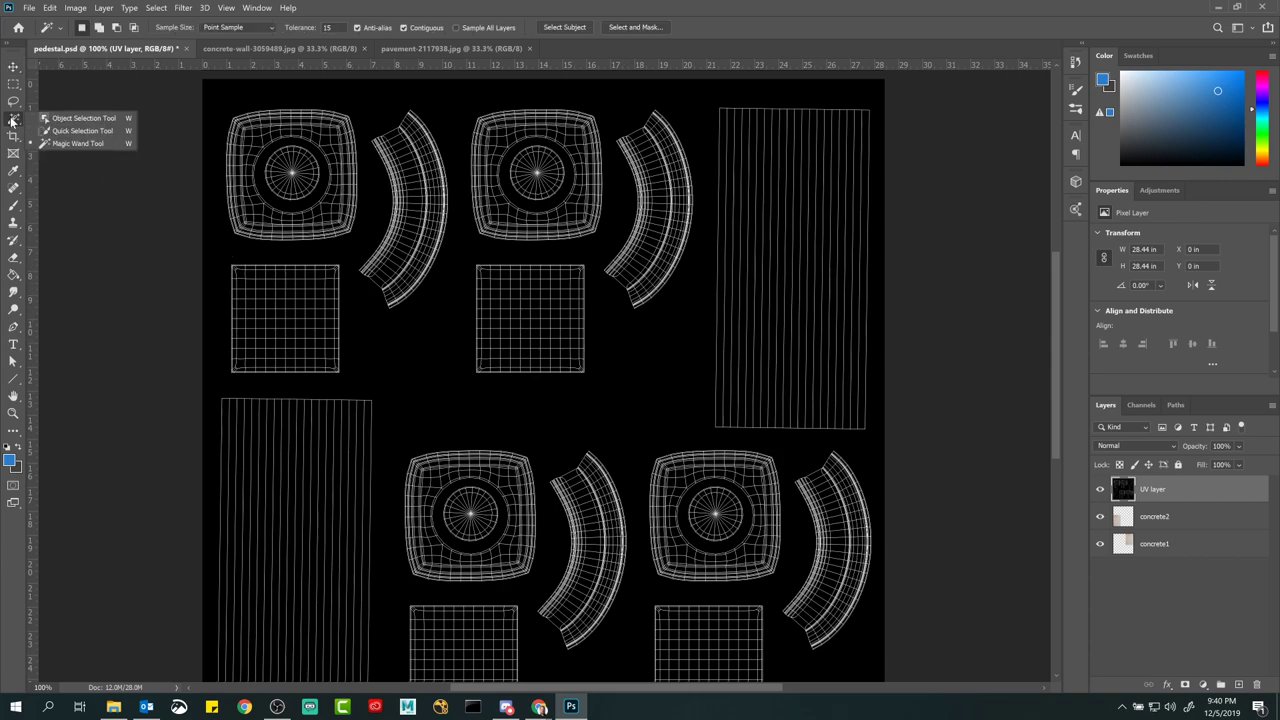
click(80, 143)
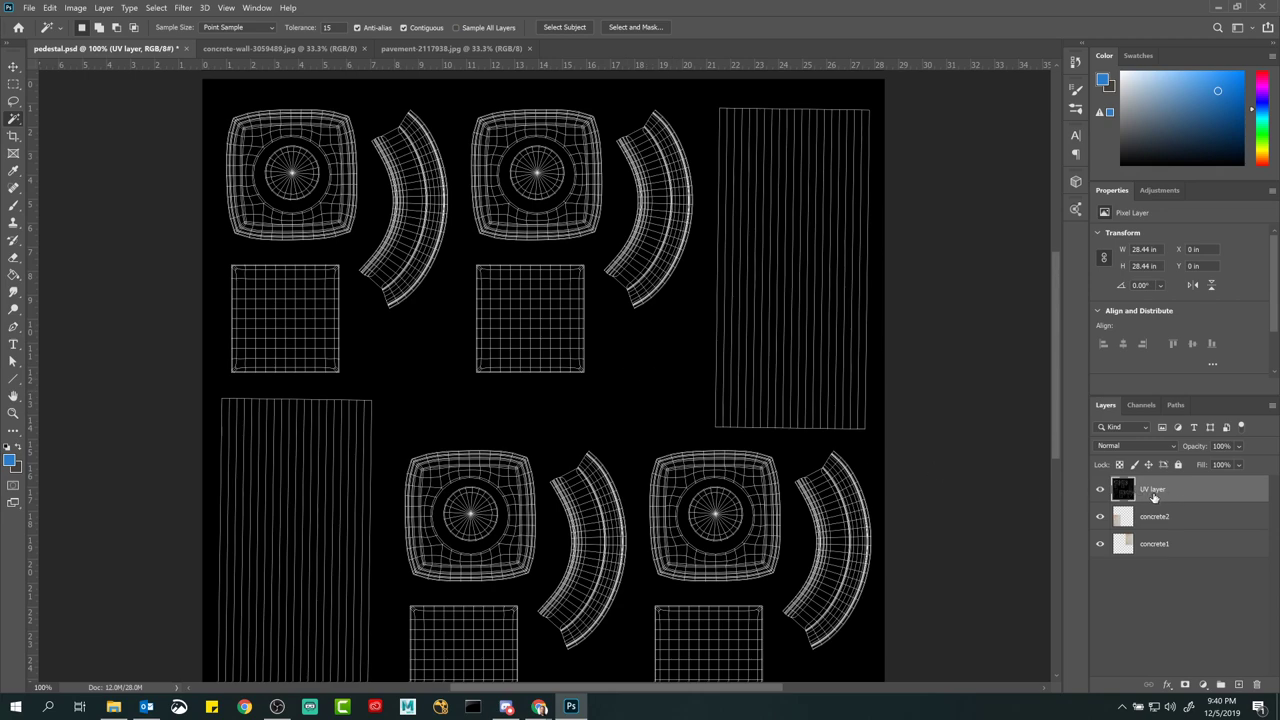
click(654, 380)
alt+scroll(607, 322, up, 4)
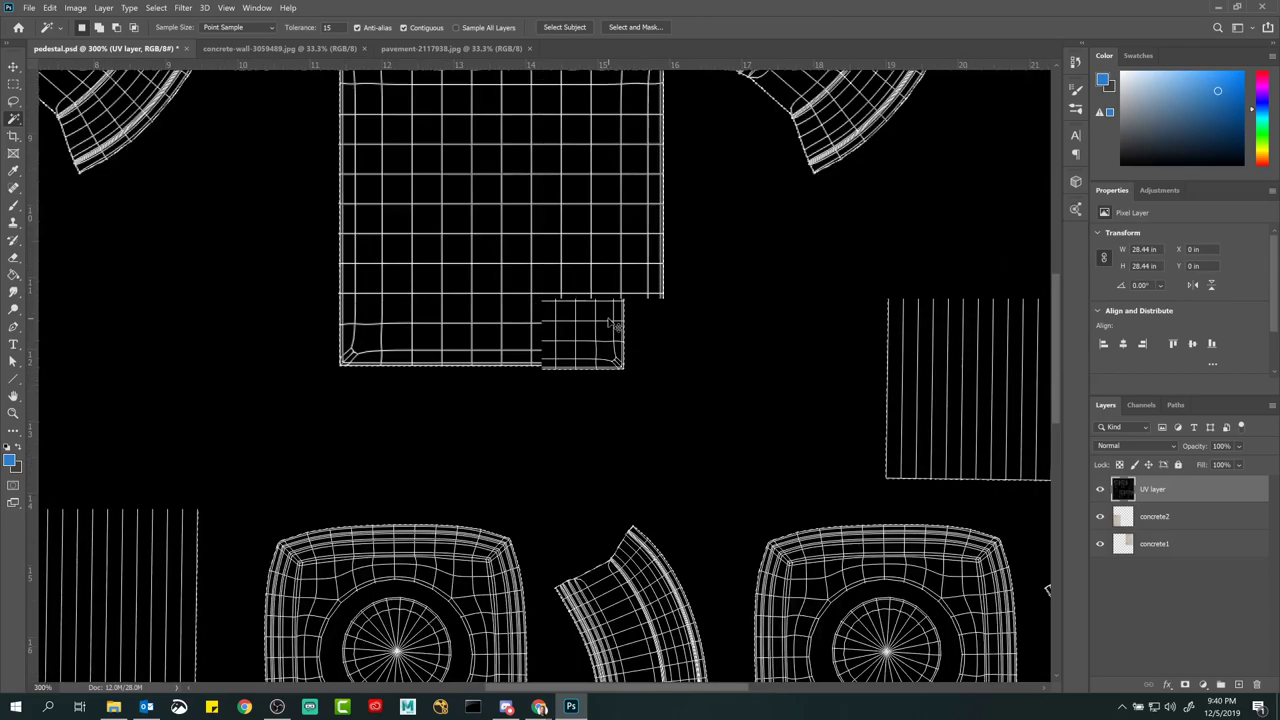
drag(826, 280, 604, 350)
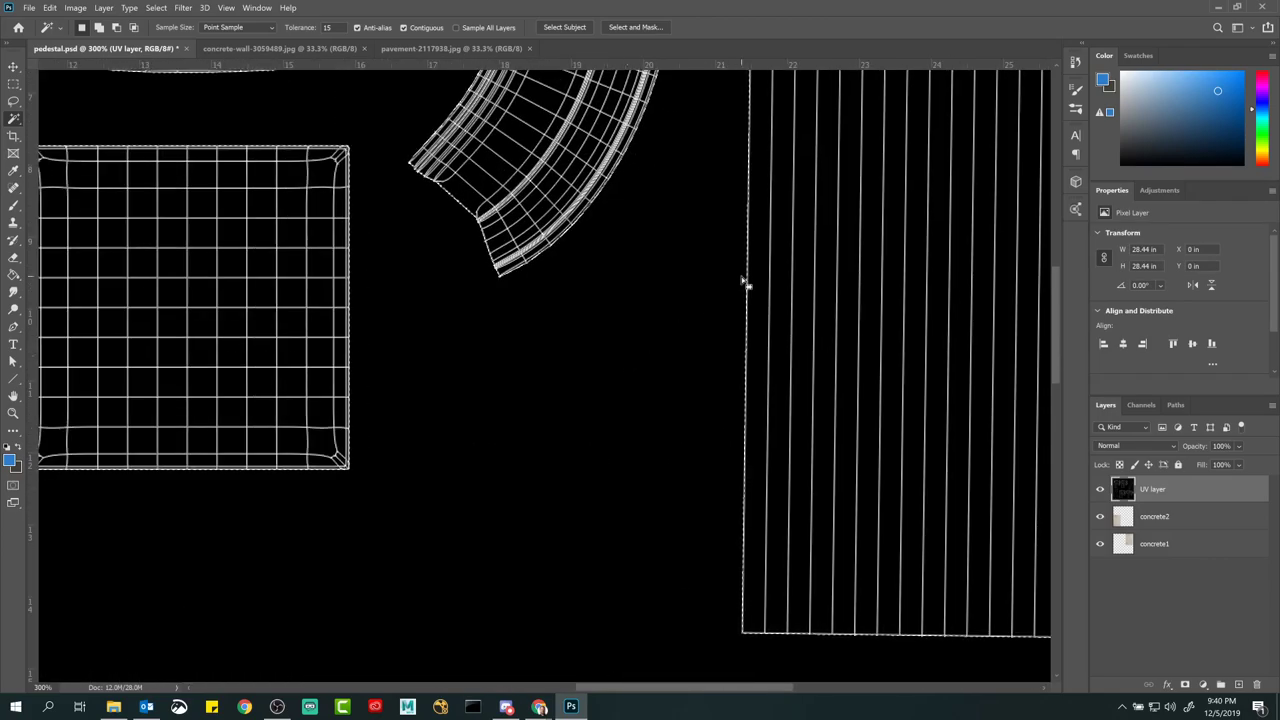
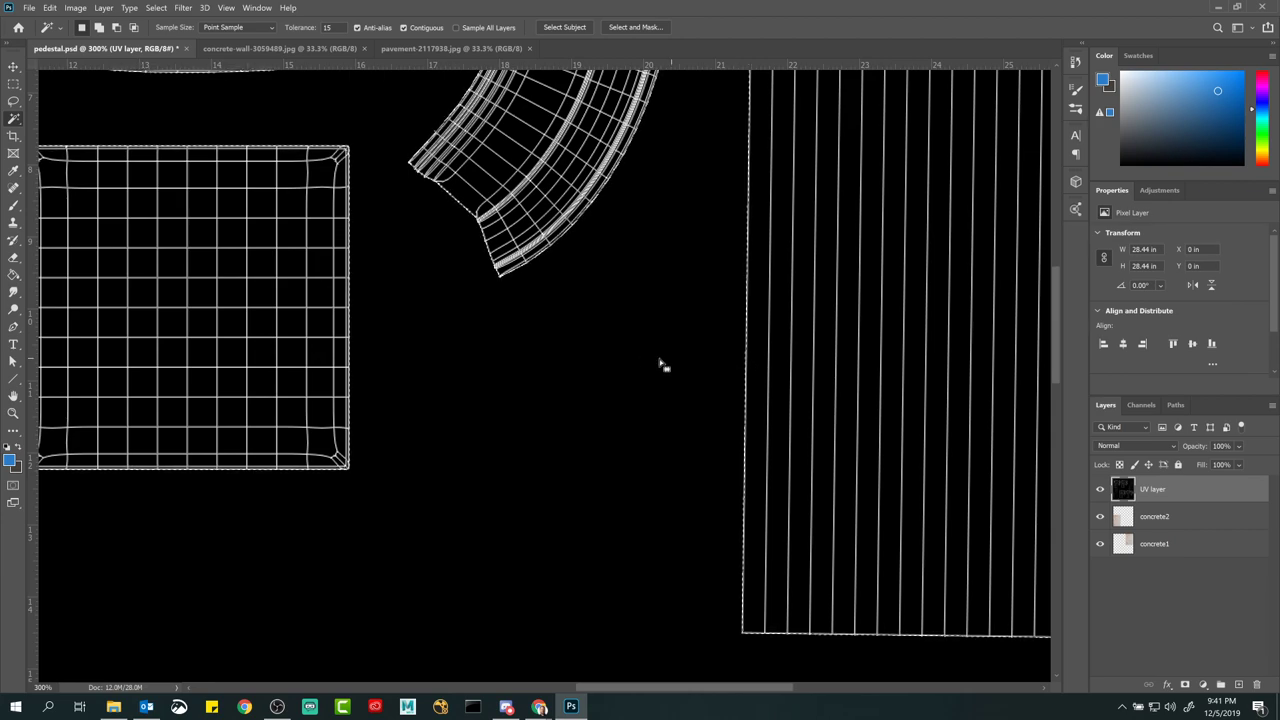
Step: Contract the background selection by 5 pixels so it clears the edges of the UV shells
click(158, 8)
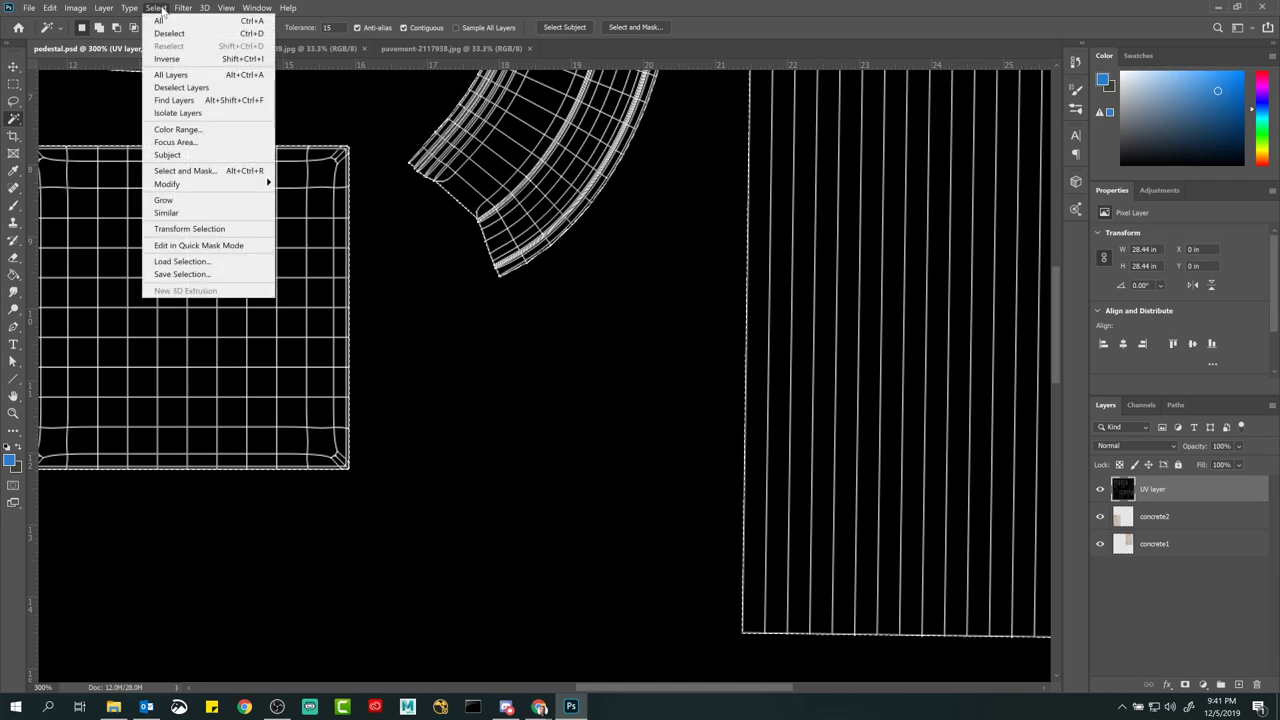
mouse_move(178, 187)
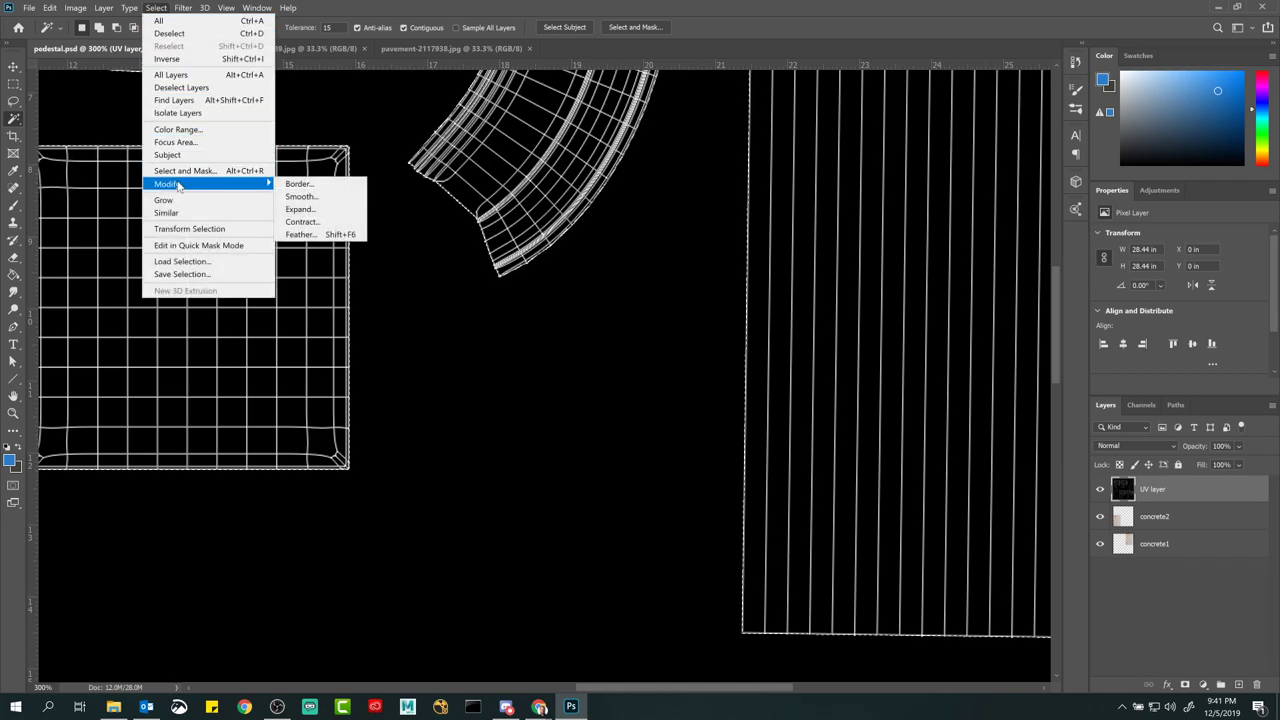
click(318, 222)
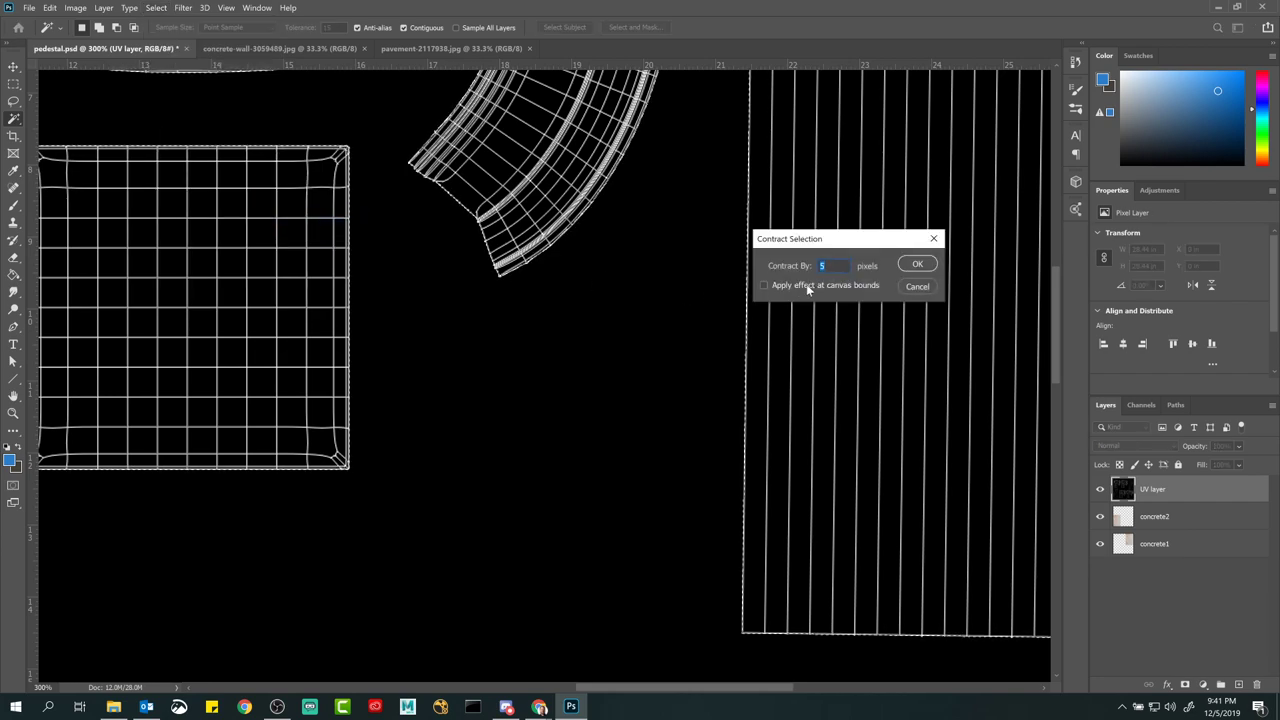
click(917, 265)
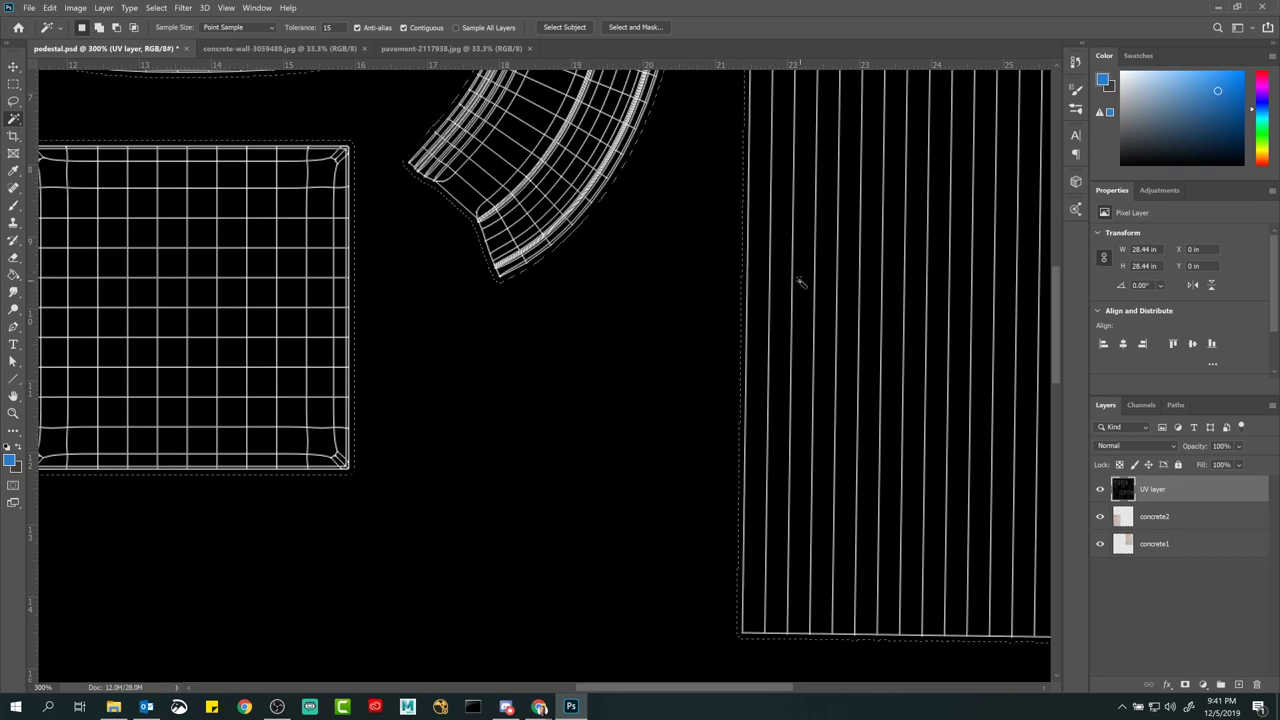
key(ctrl+minus)
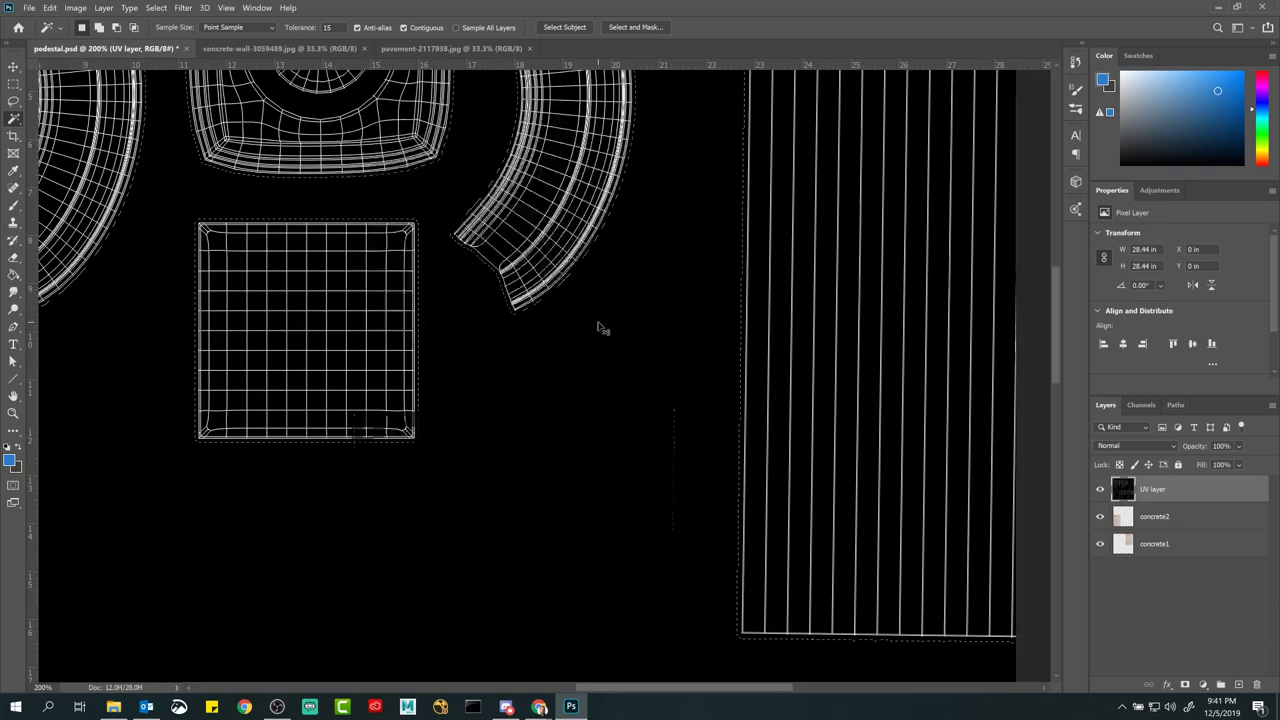
key(ctrl+minus)
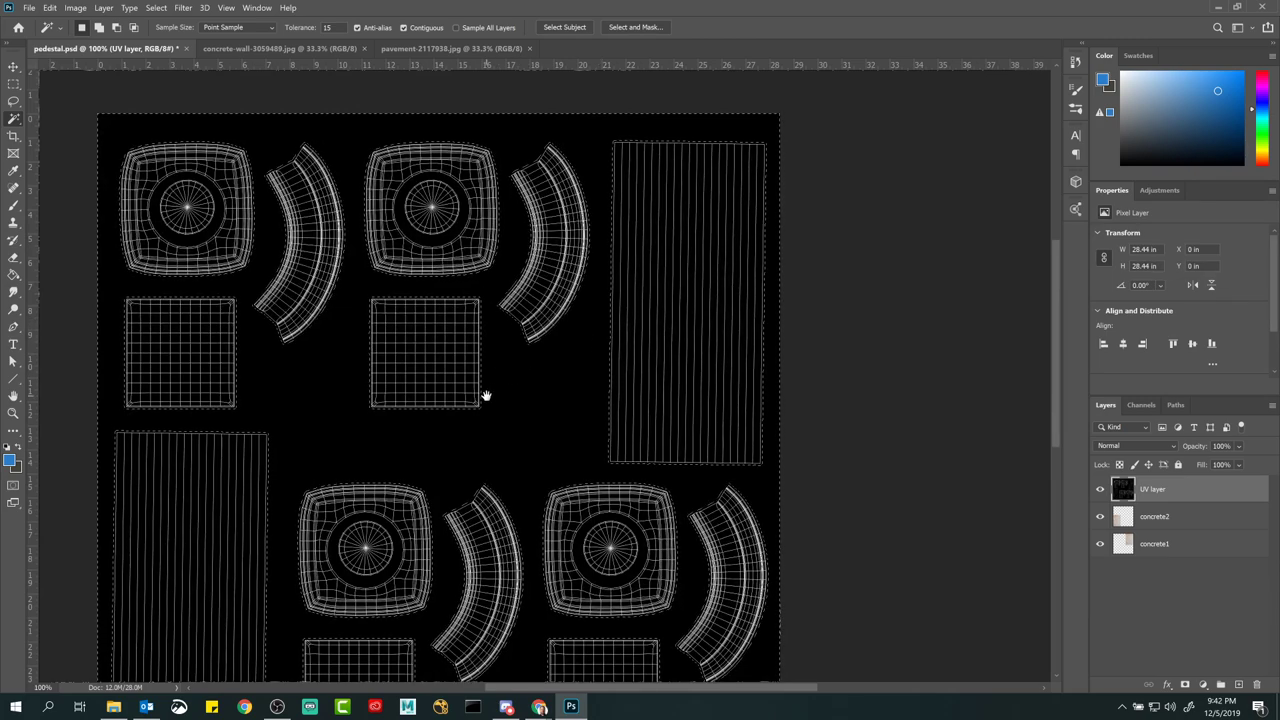
drag(486, 397, 520, 364)
key(ctrl+r)
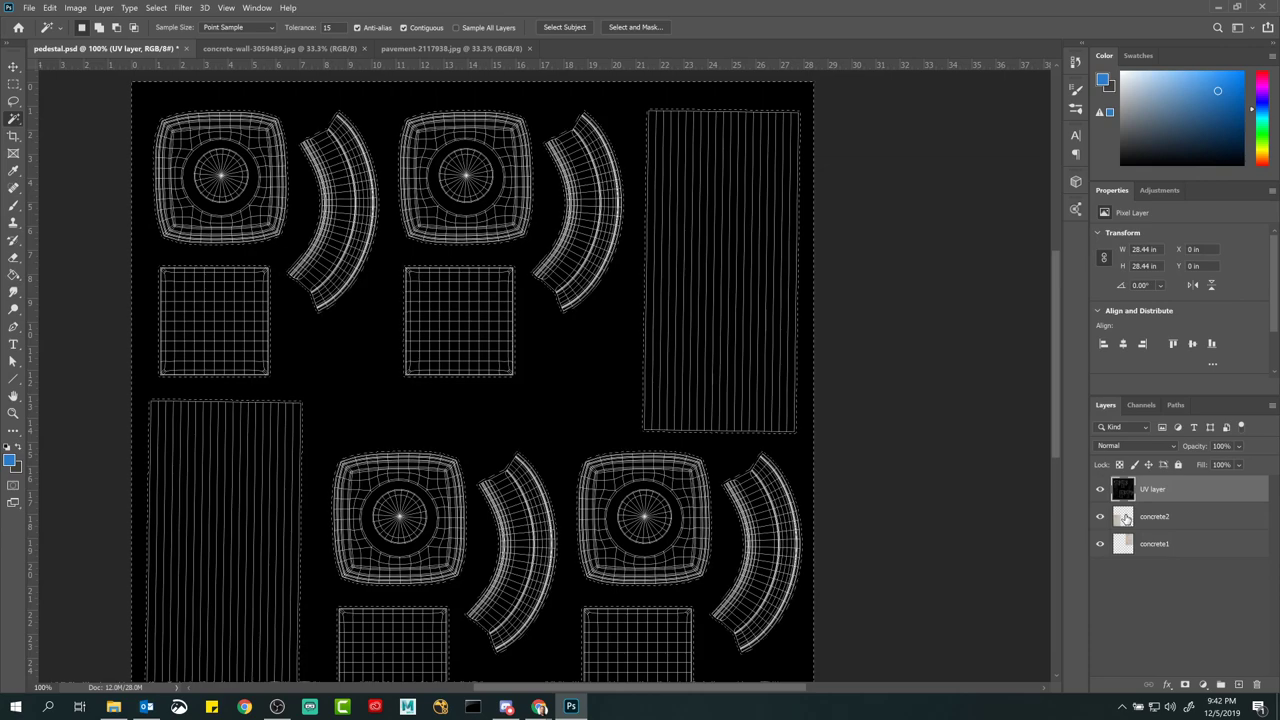
Step: Add a new empty layer directly above concrete2 and name it stencil
click(1127, 517)
click(1239, 684)
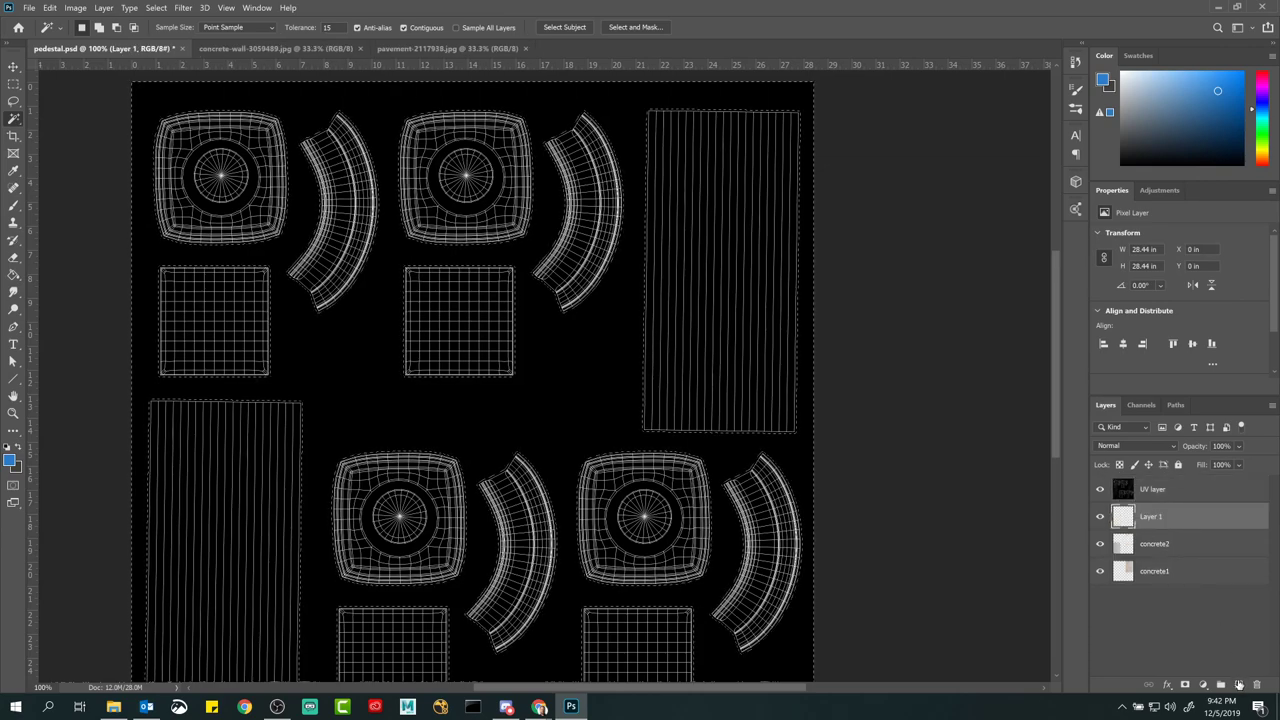
double_click(1151, 516)
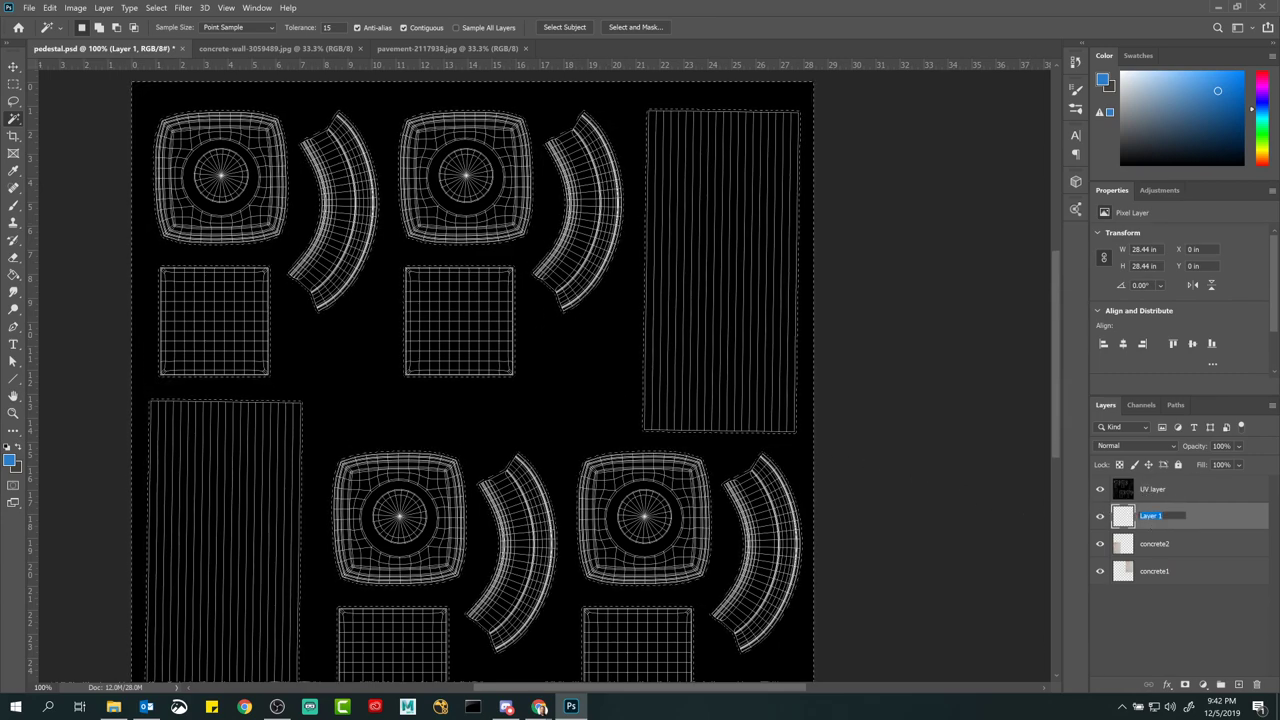
text(stencil)
key(Return)
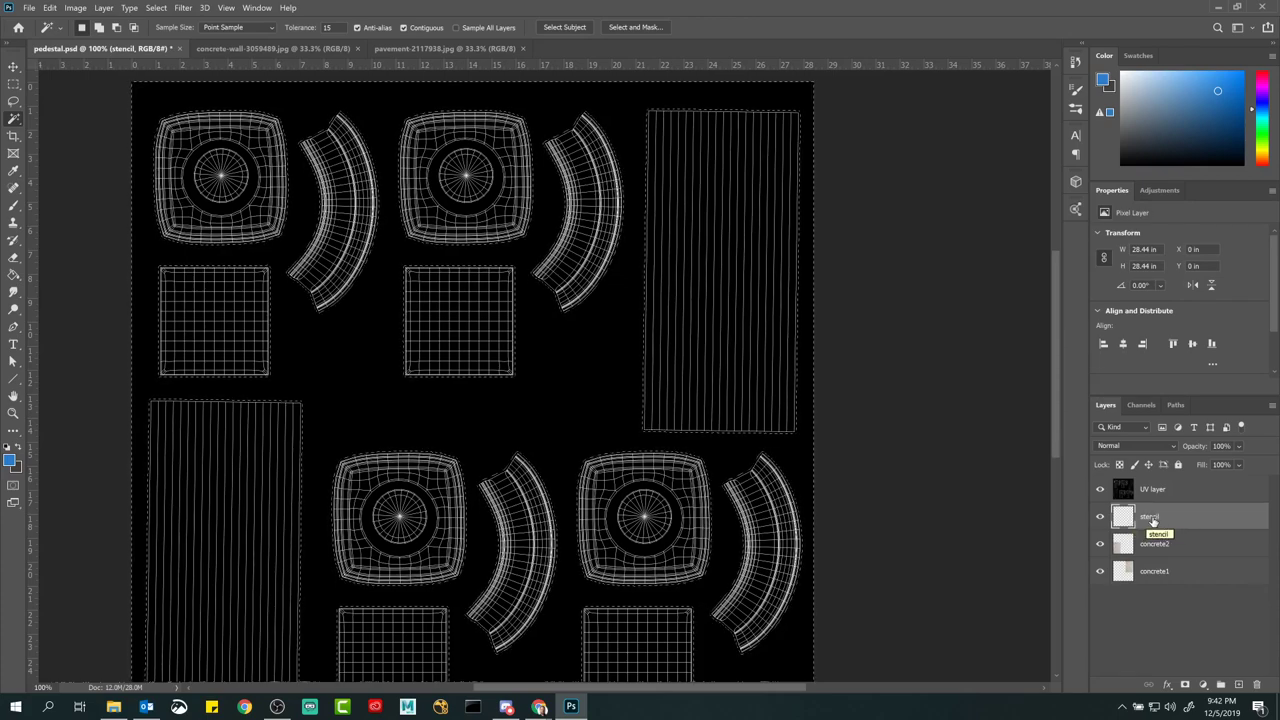
Step: Rename the stencil layer to baby yoda and add a layer mask to it from the contracted background selection
double_click(1150, 516)
text(baby)
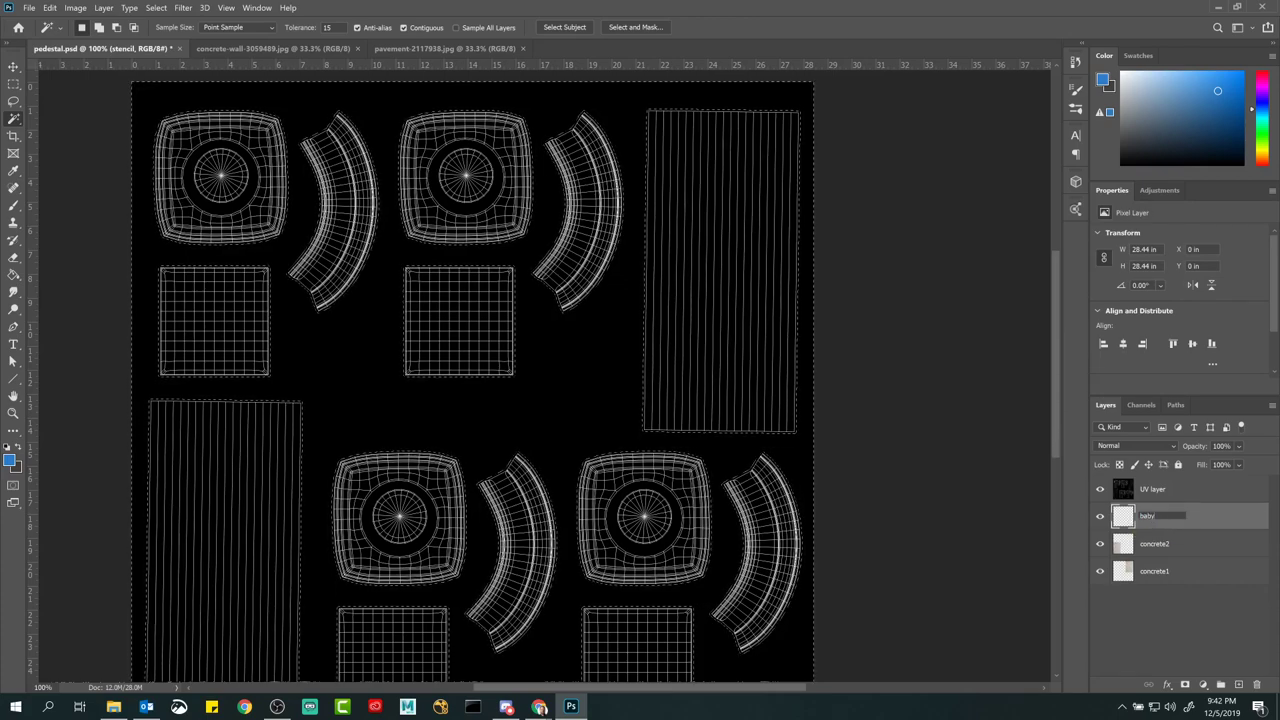
text( yoda)
key(Return)
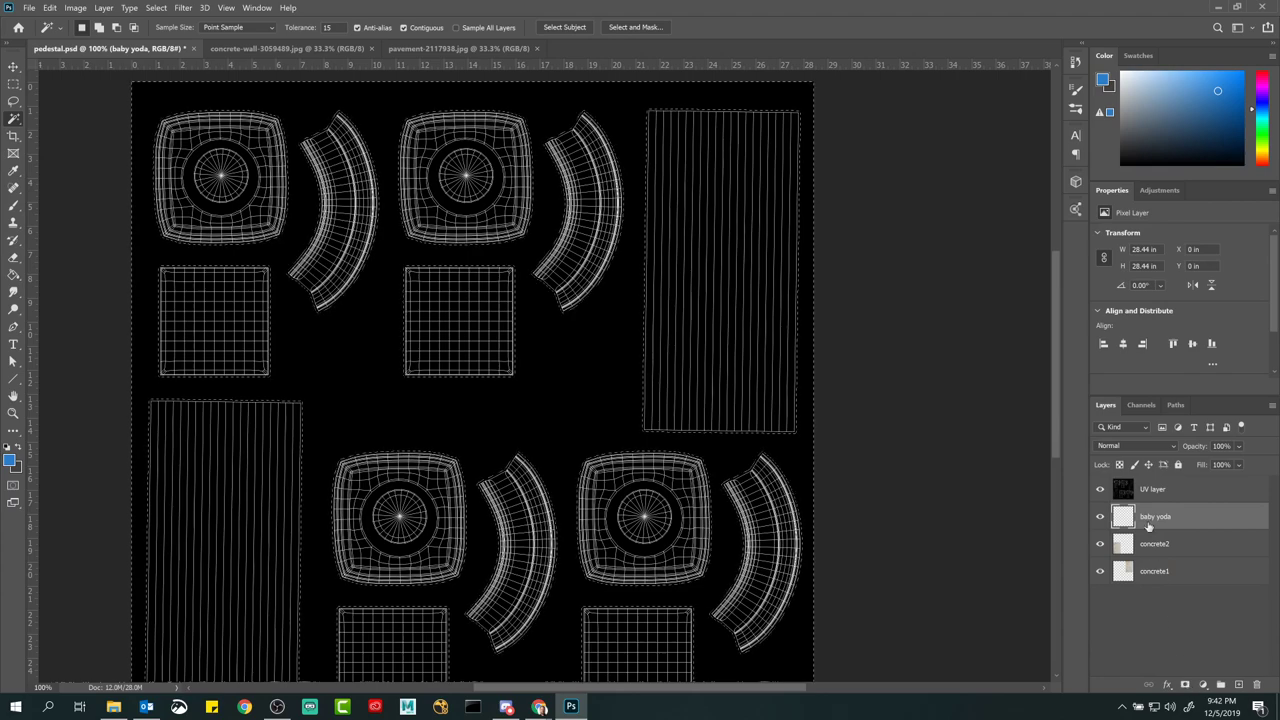
click(1185, 685)
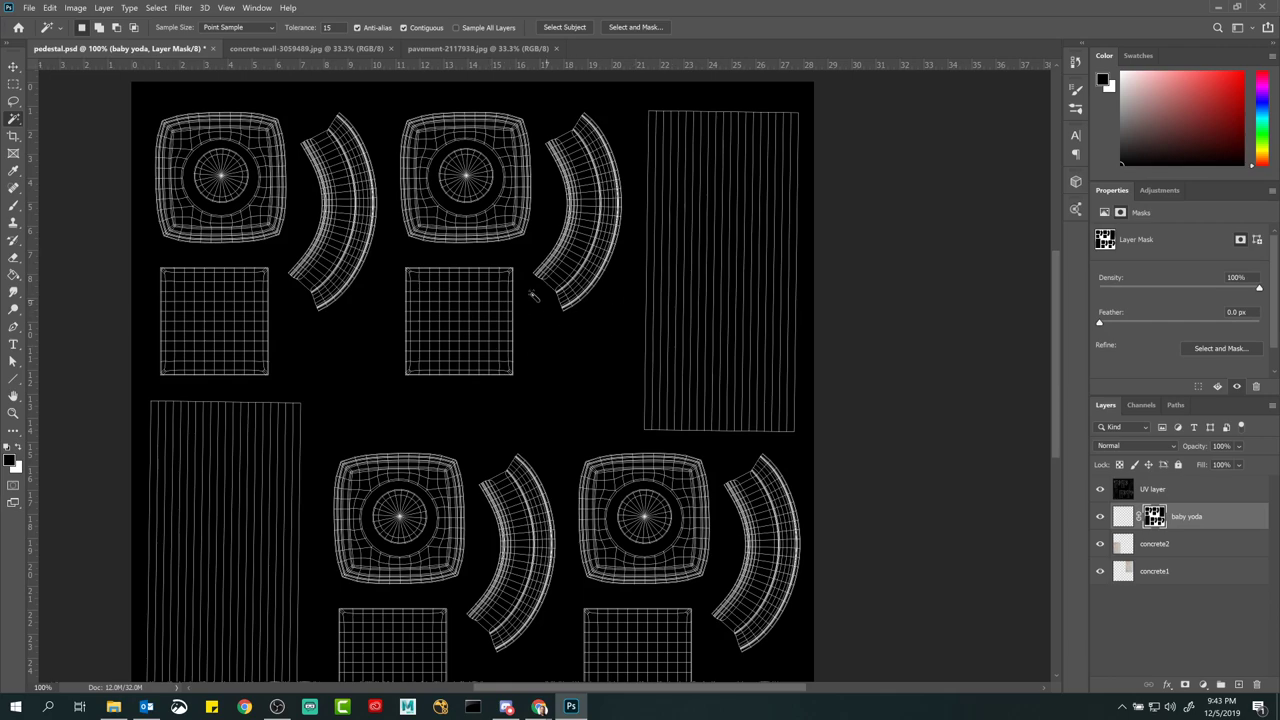
Step: Add an empty layer mask to the concrete2 layer and delete that mask again
click(1130, 545)
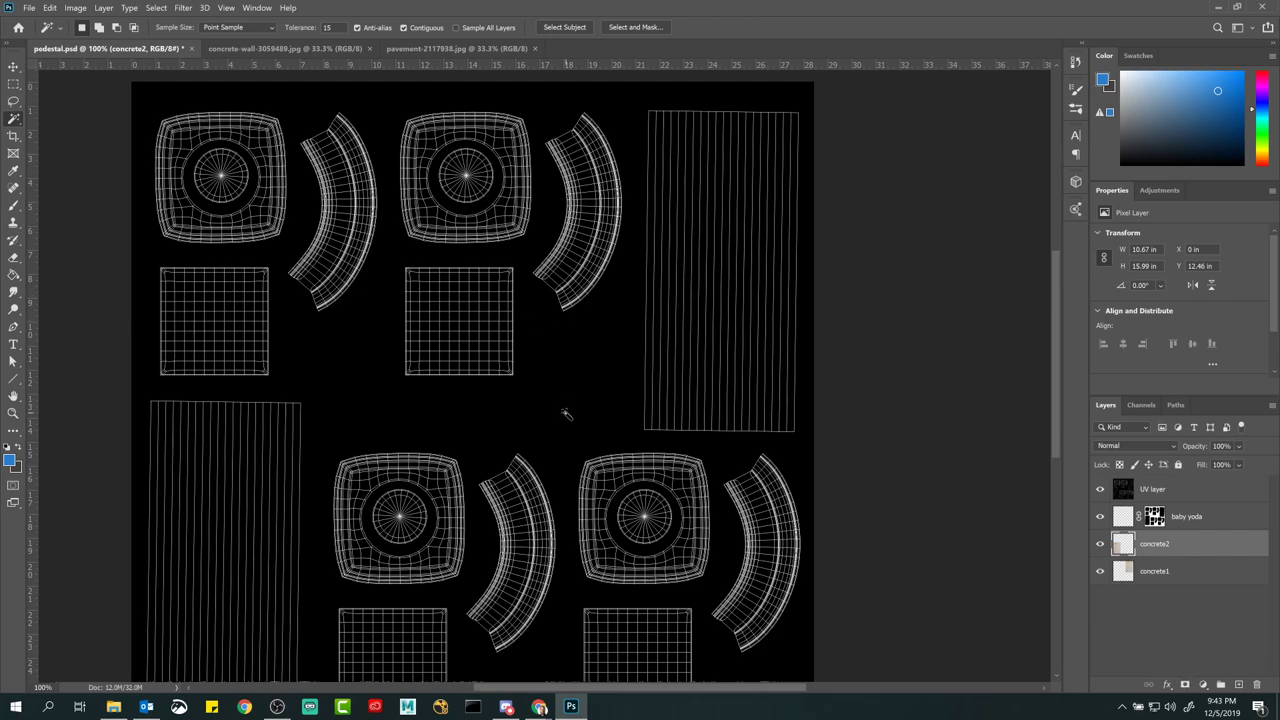
click(1185, 685)
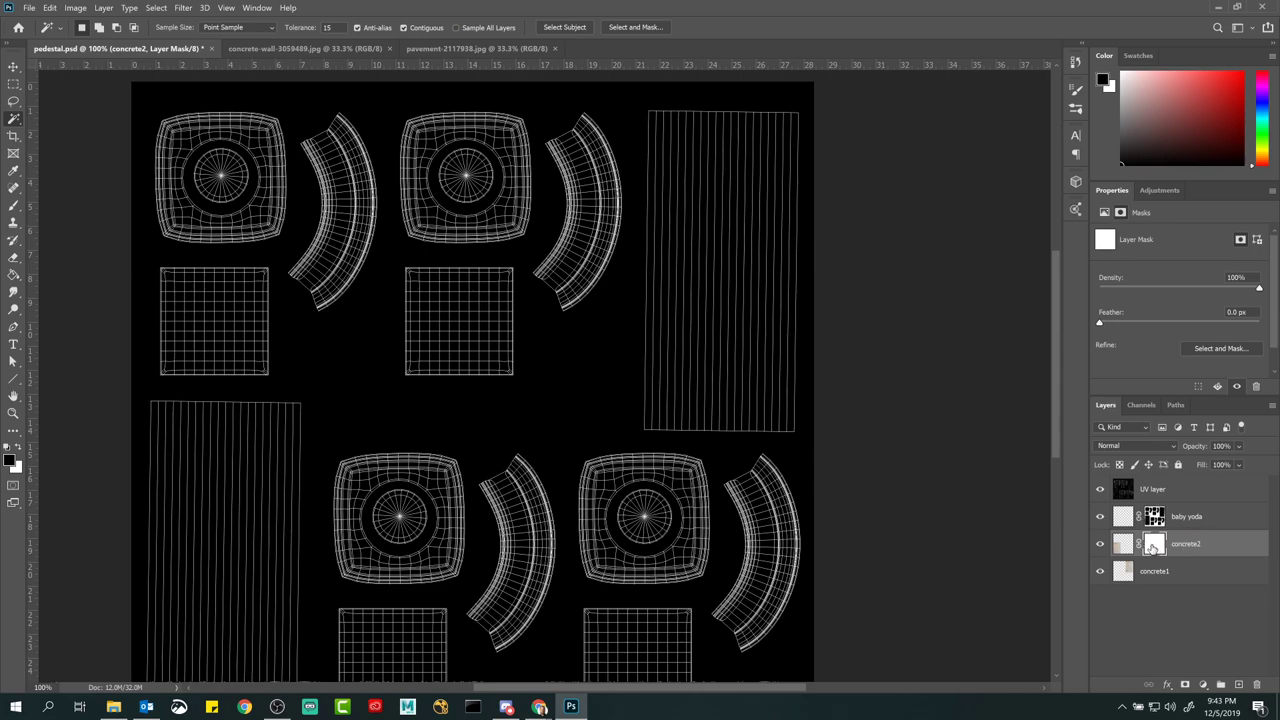
drag(1152, 548, 1260, 684)
click(757, 278)
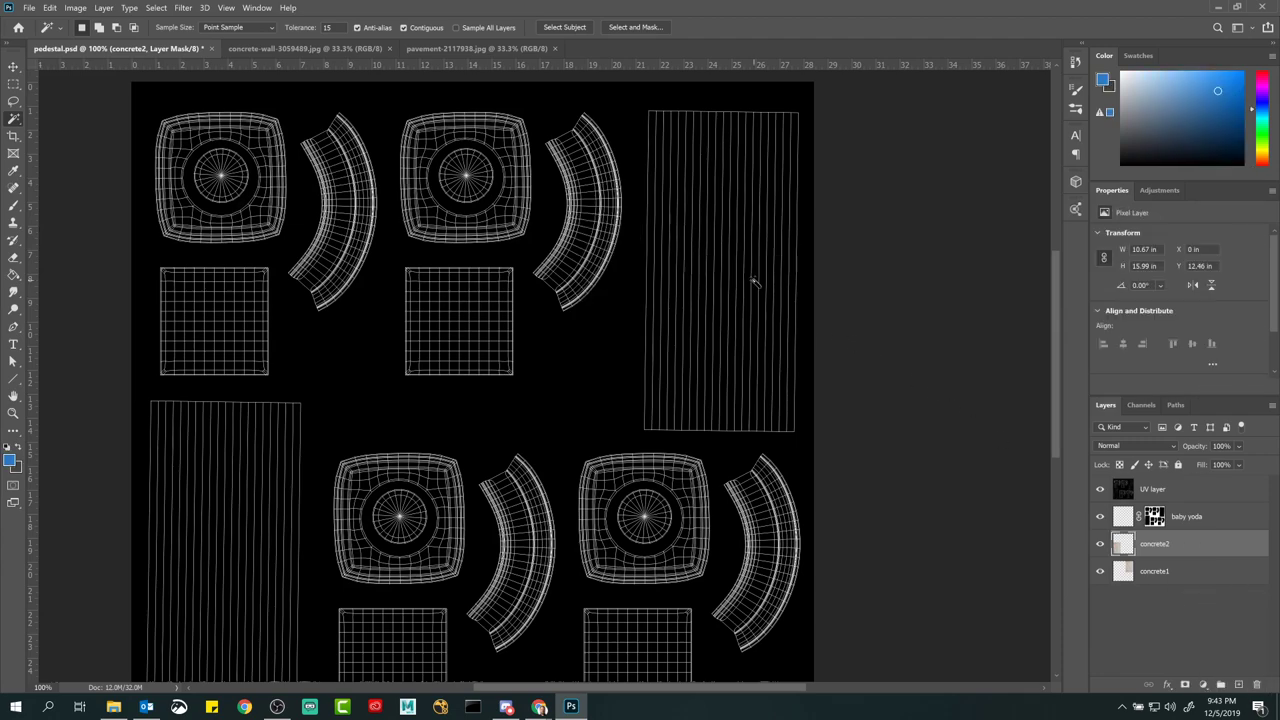
Step: Examine the baby yoda layer's mask on its own and as a channel overlay, and return to the normal layer view
click(1155, 516)
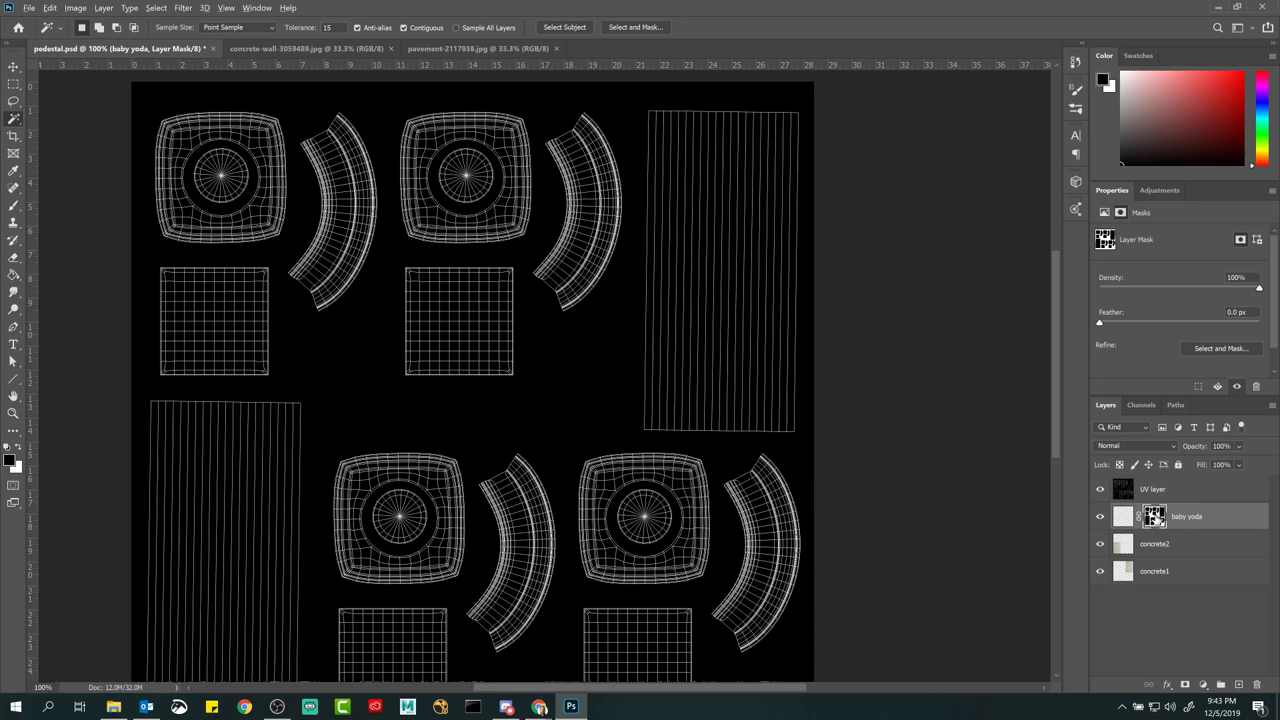
alt+click(1155, 516)
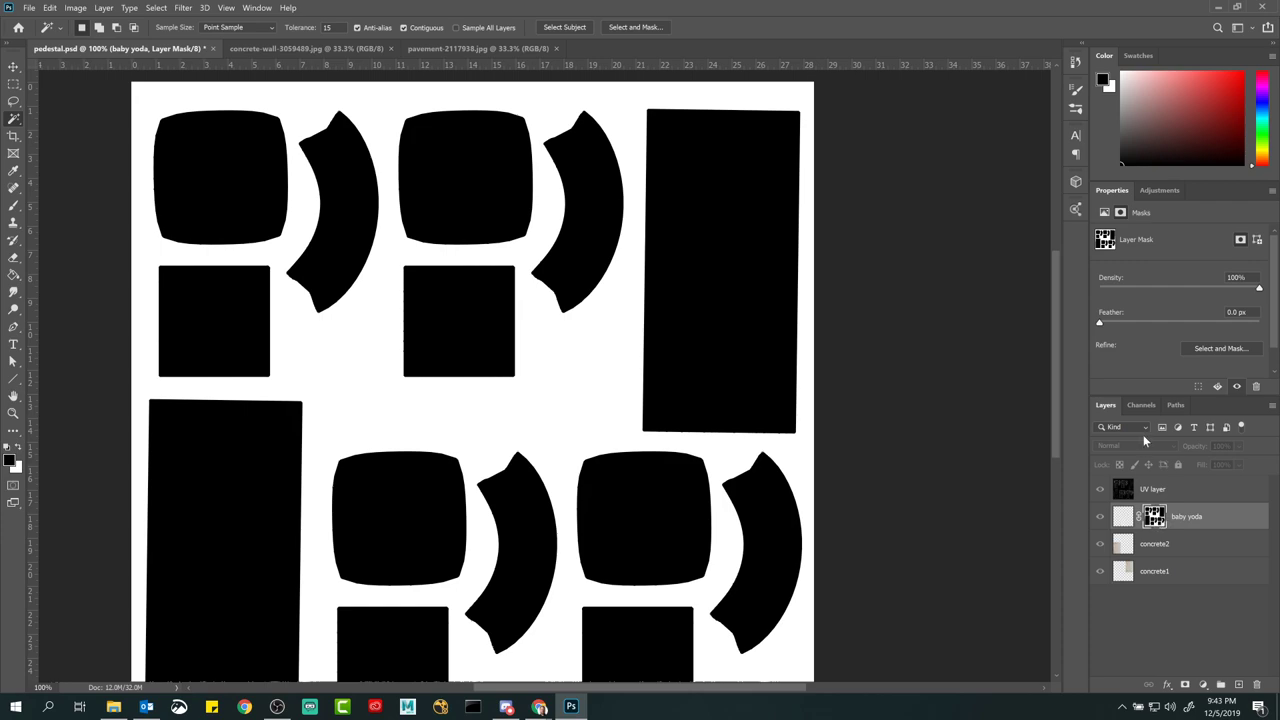
click(1141, 405)
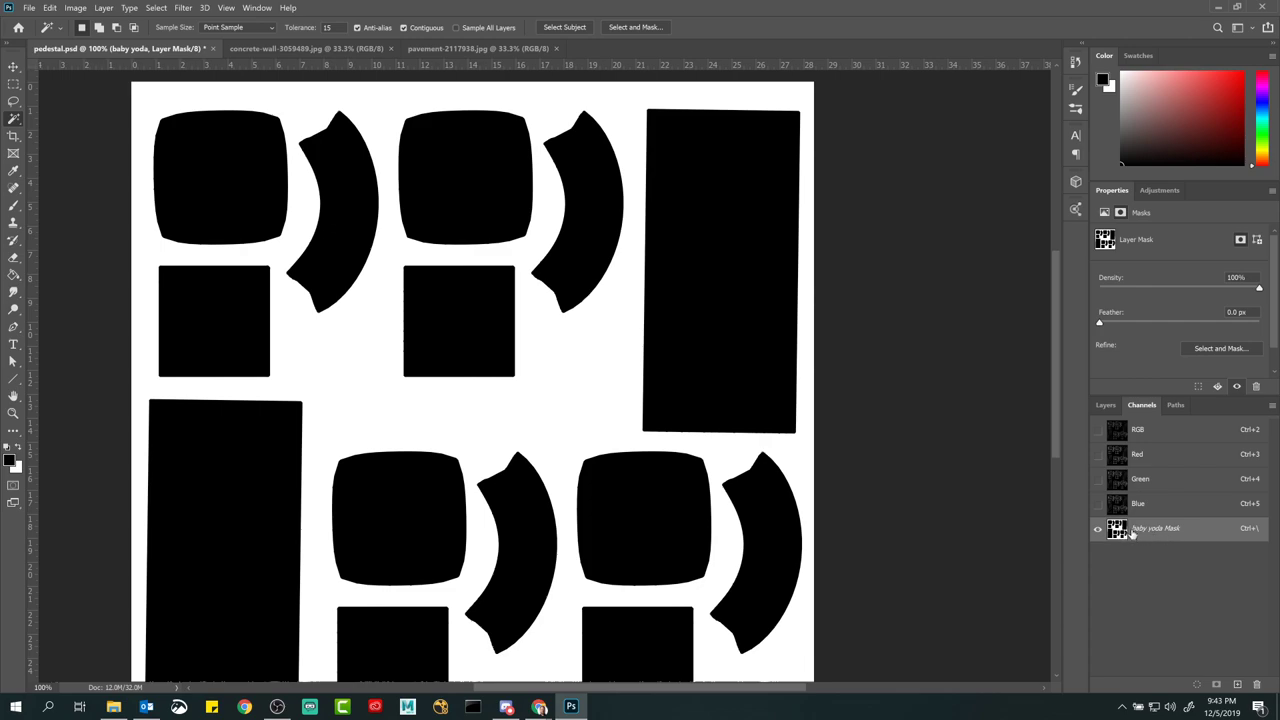
click(1098, 430)
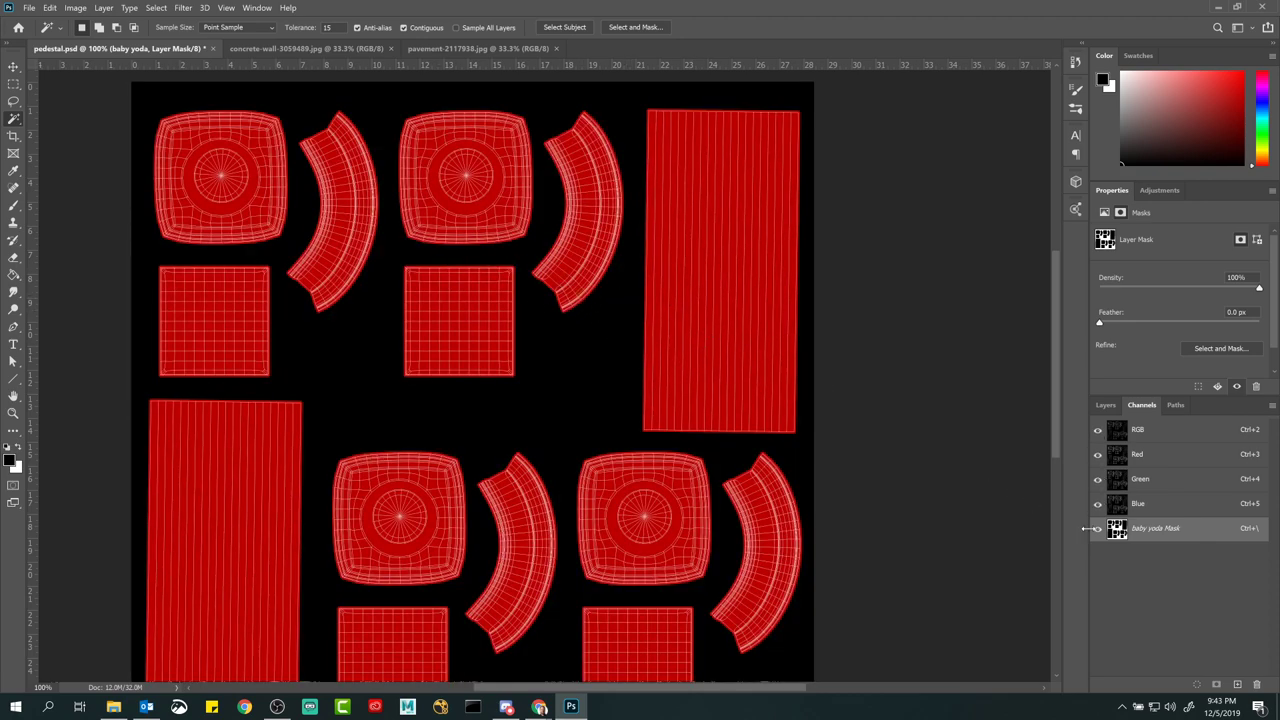
click(1098, 530)
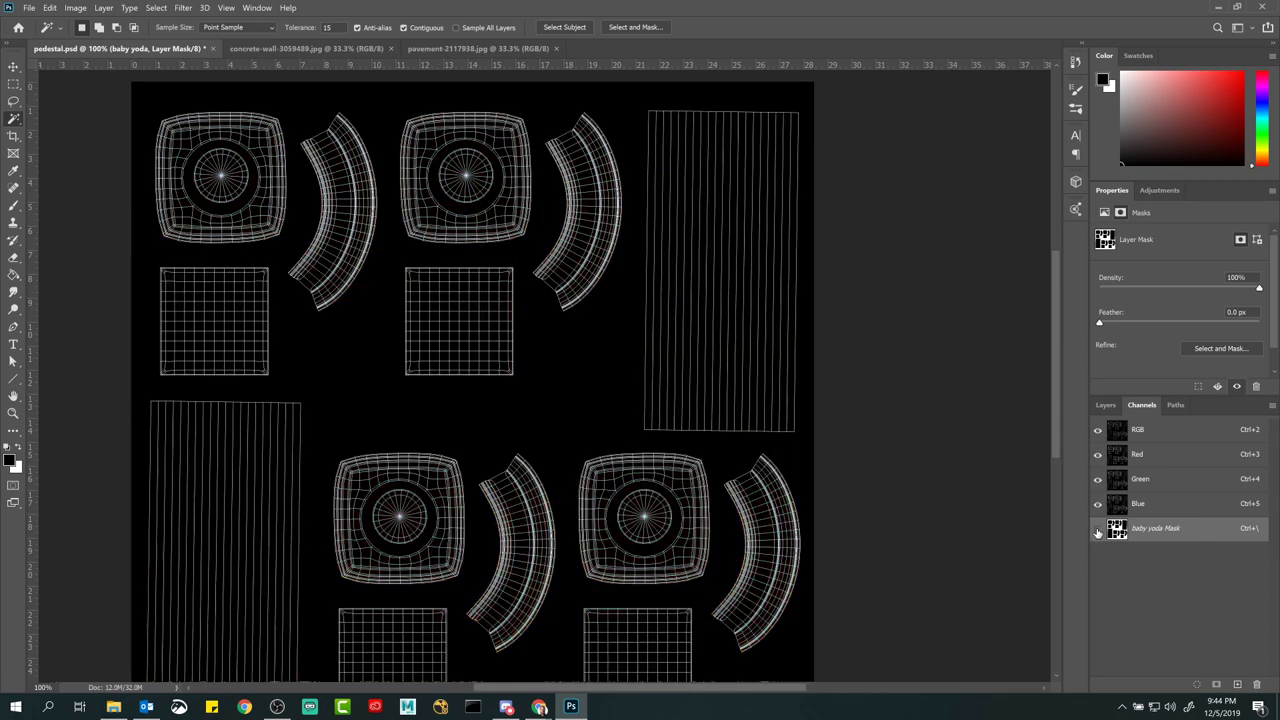
click(1120, 430)
click(1105, 405)
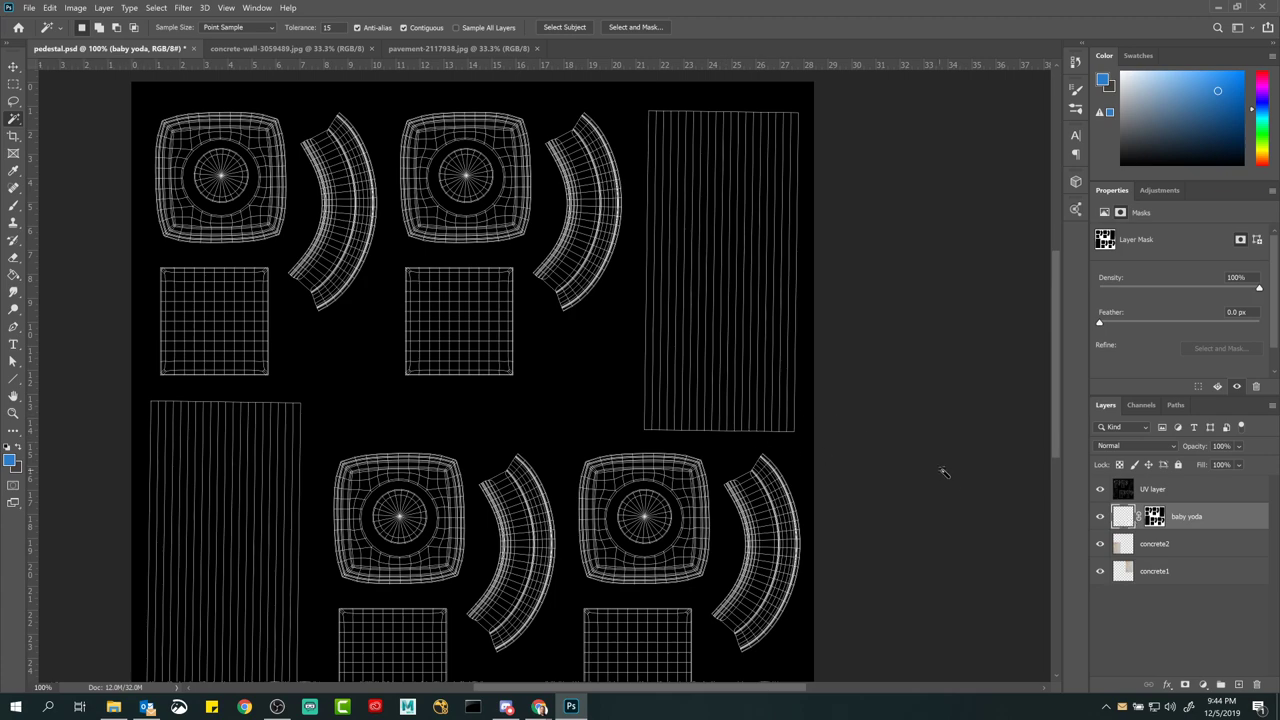
Step: Hide the UV layer and toggle the baby yoda layer's visibility to compare, leaving baby yoda shown
click(1101, 516)
click(1096, 490)
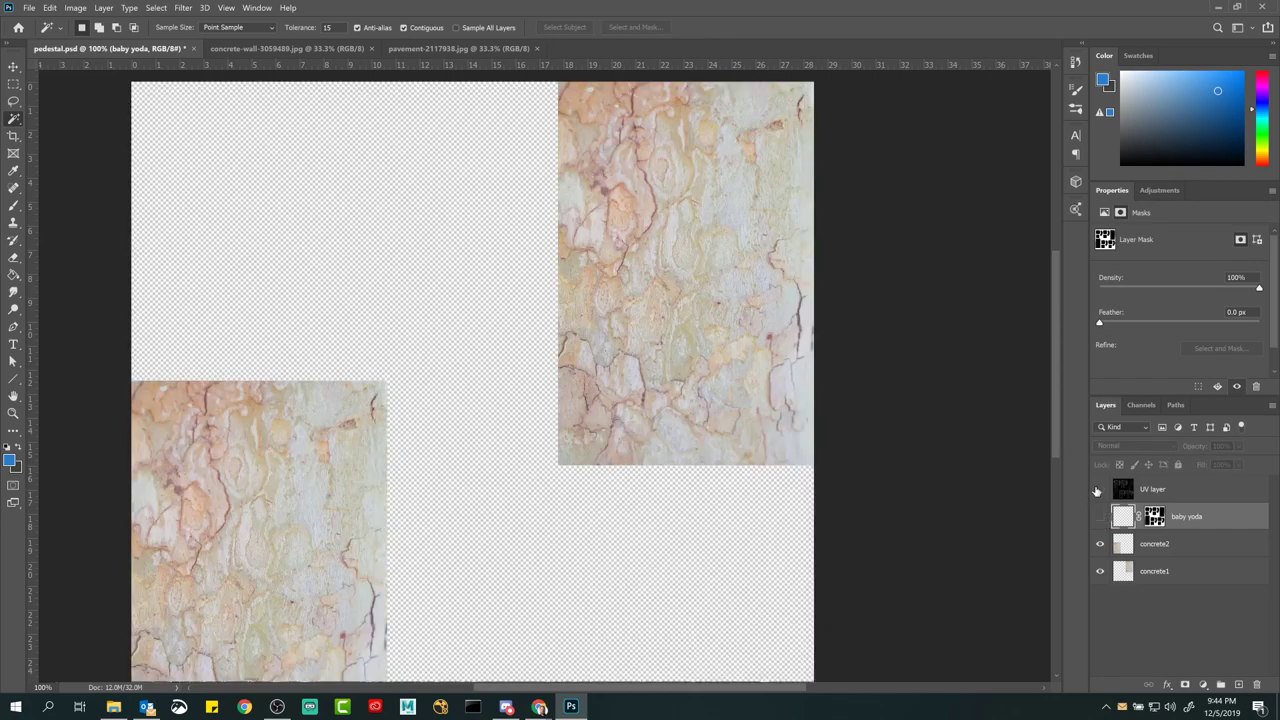
click(1100, 516)
click(1099, 491)
click(1099, 491)
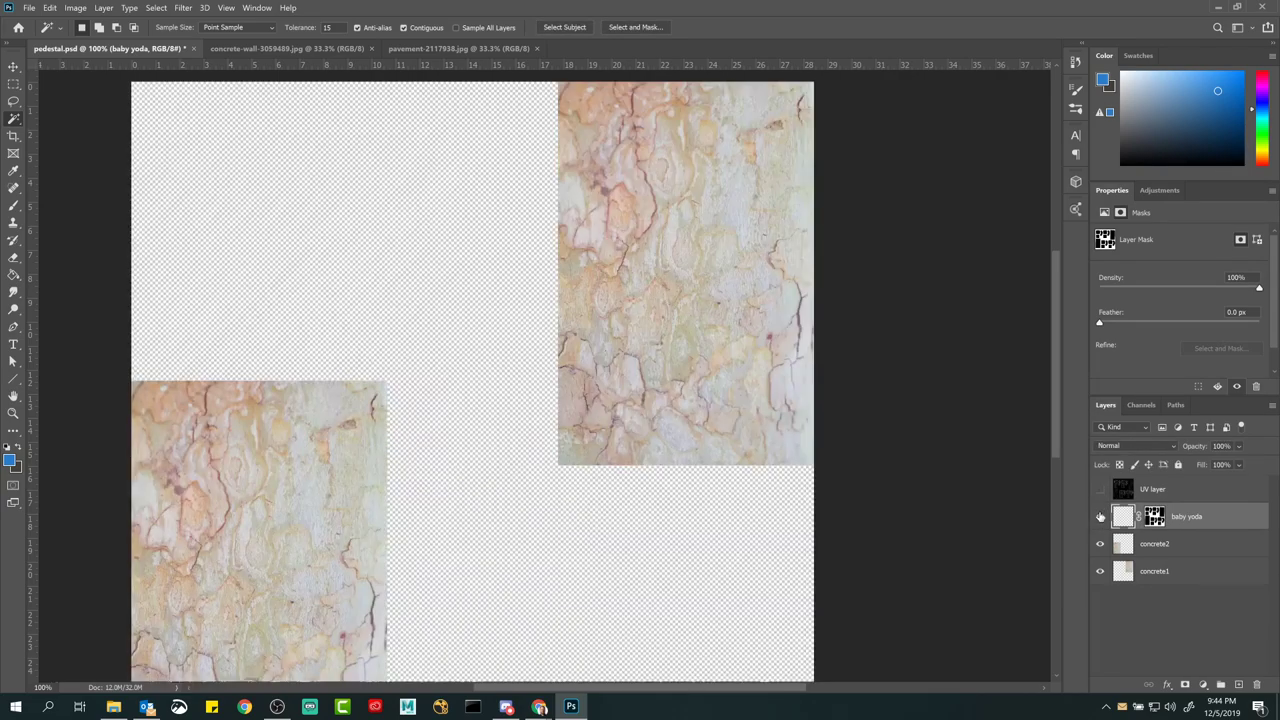
click(1101, 516)
click(1101, 517)
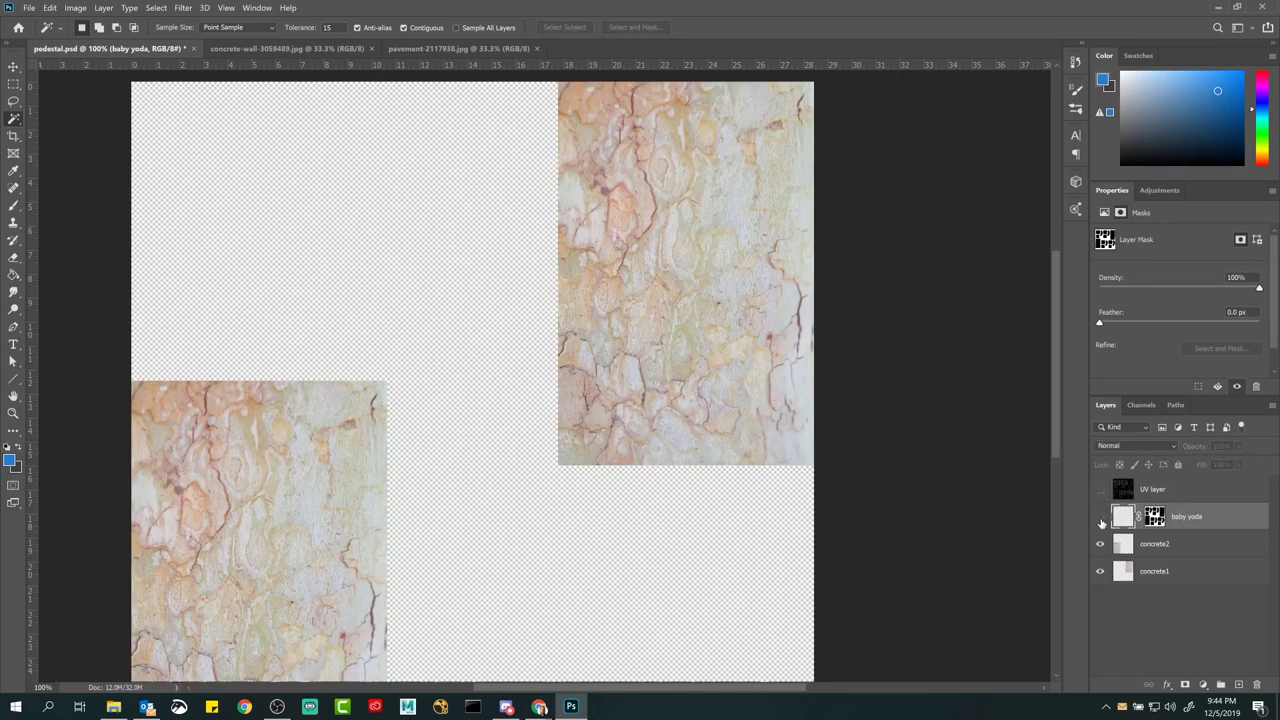
click(1101, 517)
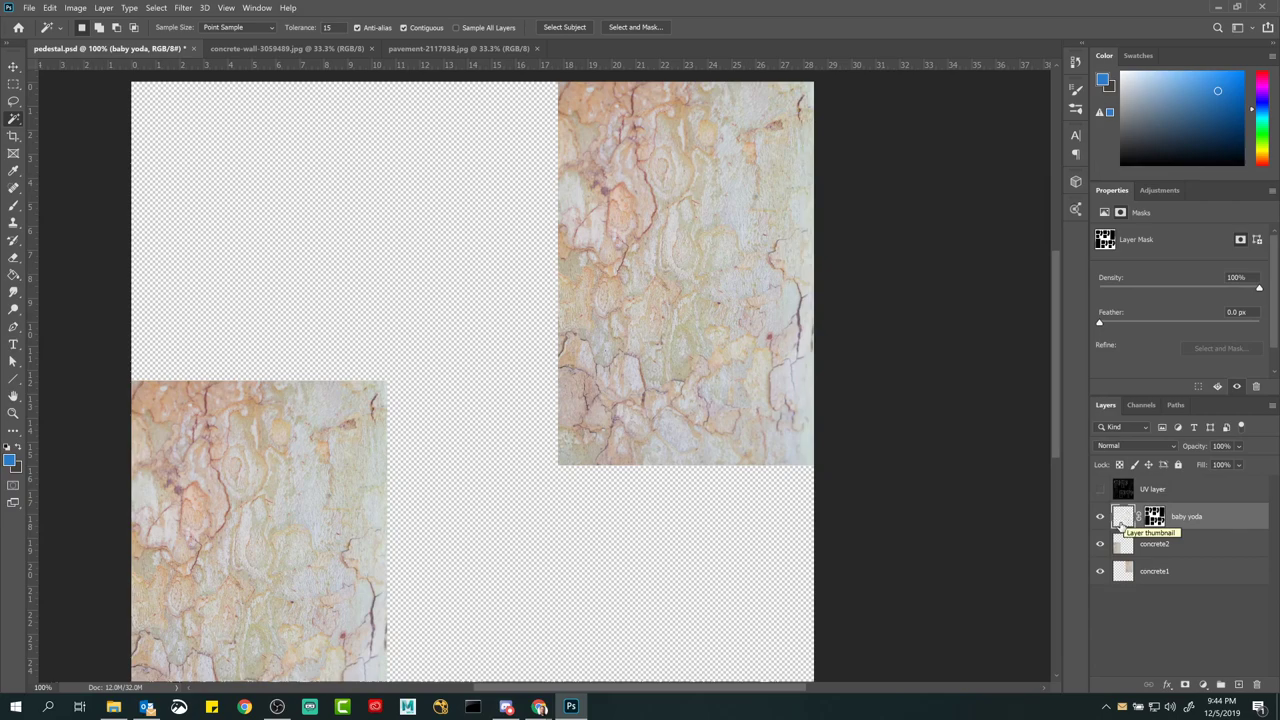
Step: Change the foreground colour from blue to a saturated medium green
click(12, 460)
drag(785, 176, 741, 185)
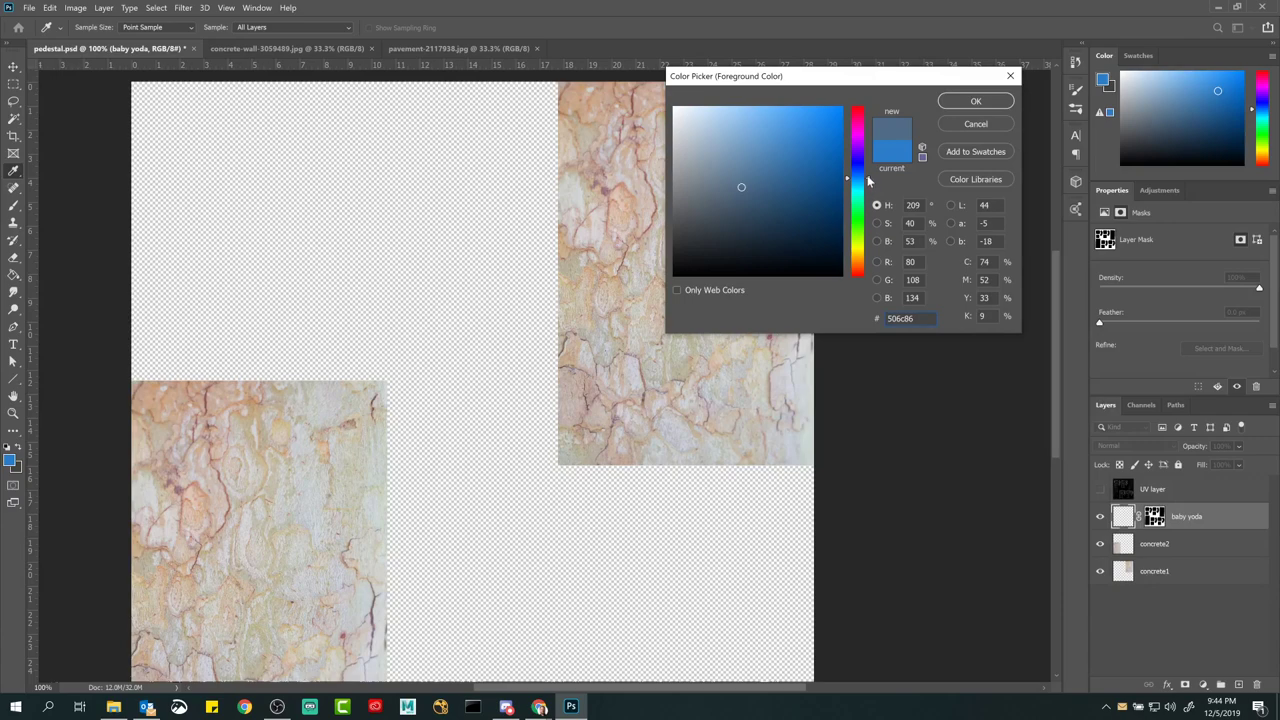
drag(868, 178, 873, 204)
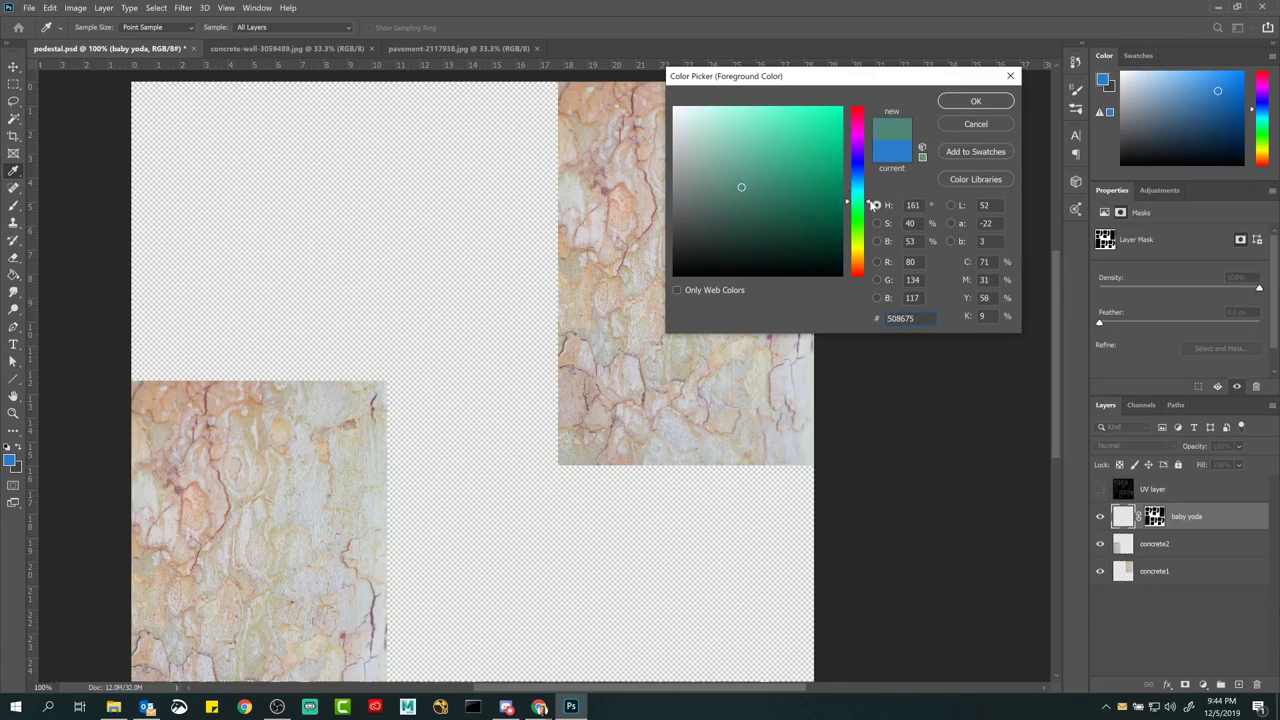
drag(763, 180, 823, 162)
drag(873, 205, 873, 206)
click(973, 102)
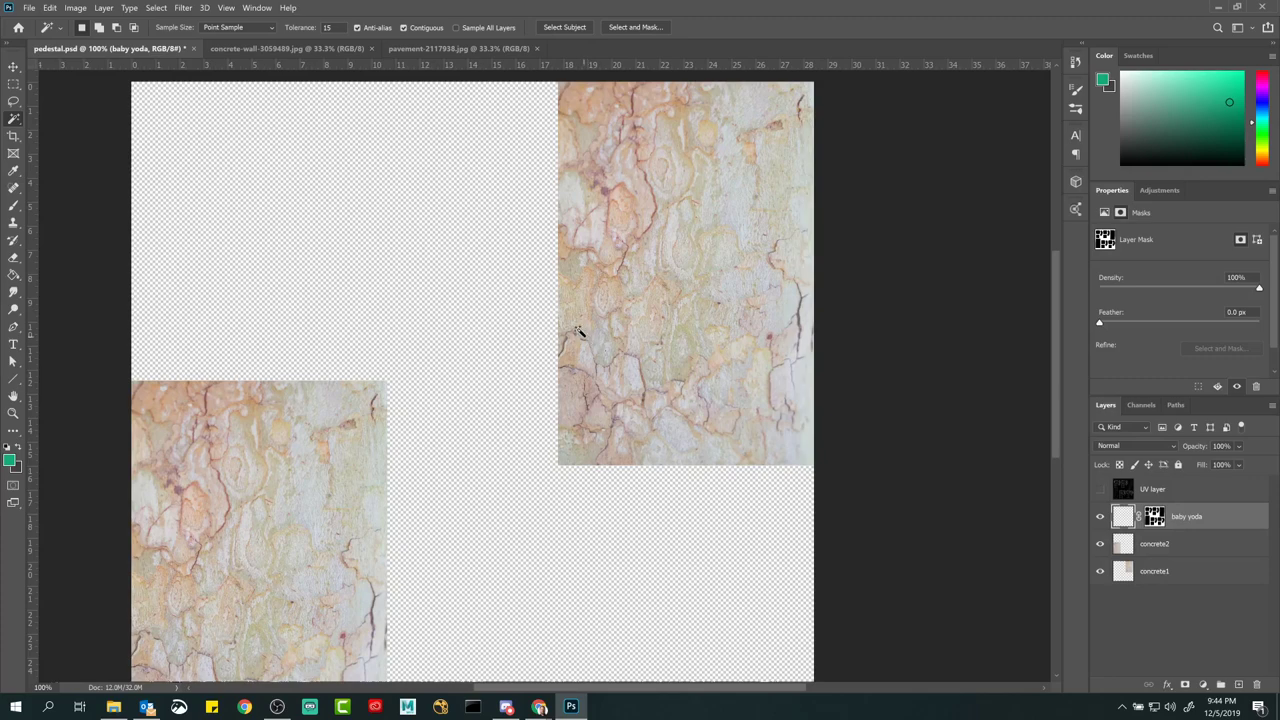
Step: Fill the masked baby yoda layer with the green foreground colour using the Paint Bucket tool
right_click(15, 278)
click(71, 289)
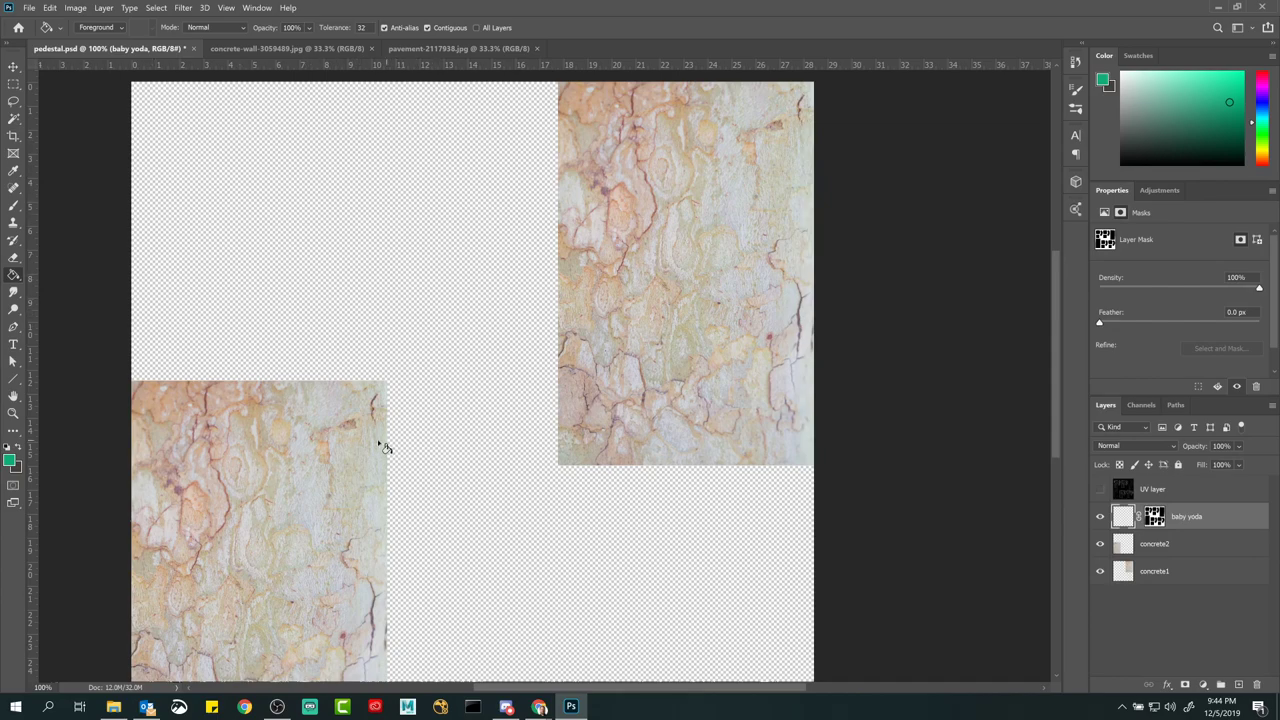
click(1120, 515)
click(486, 303)
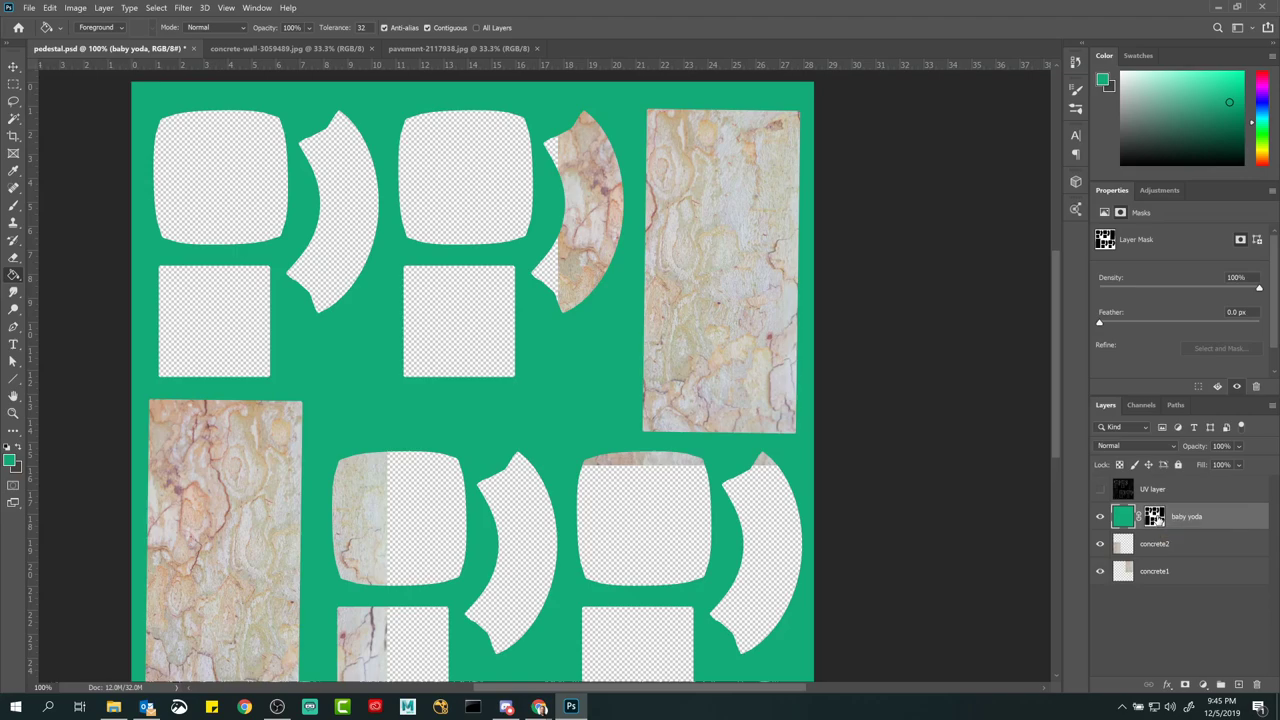
Step: Disable and re-enable the baby yoda layer's mask several times to compare the fill with and without masking
shift+click(1155, 517)
shift+click(1155, 517)
shift+click(1155, 517)
shift+click(1155, 517)
shift+click(1155, 517)
shift+click(1155, 517)
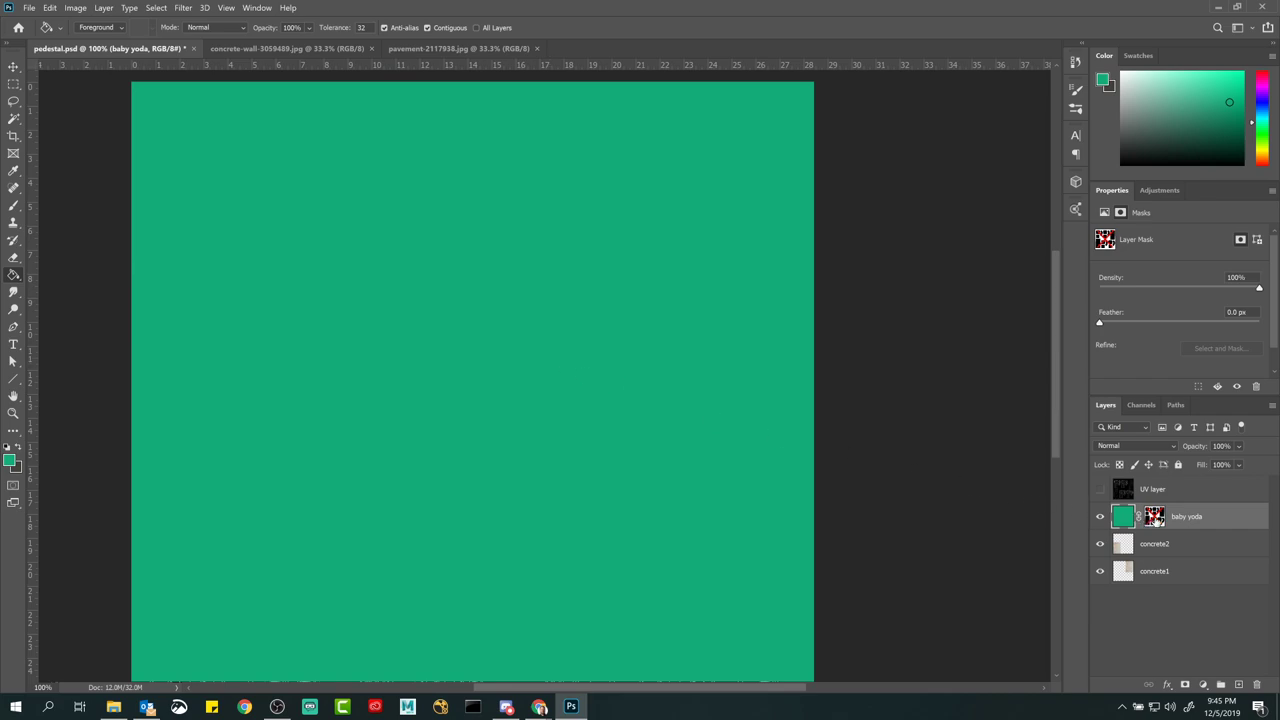
shift+click(1155, 517)
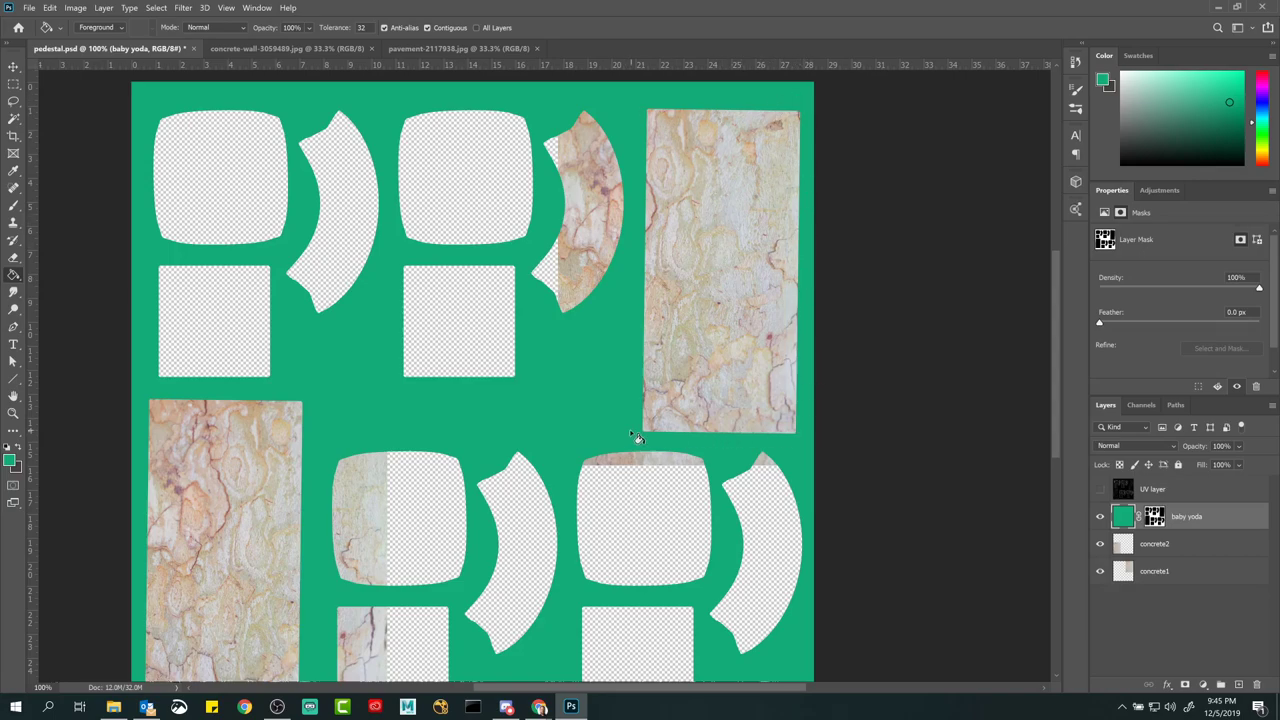
Step: Create a layer group directly above concrete2 and name it conrete group
ctrl+click(400, 470)
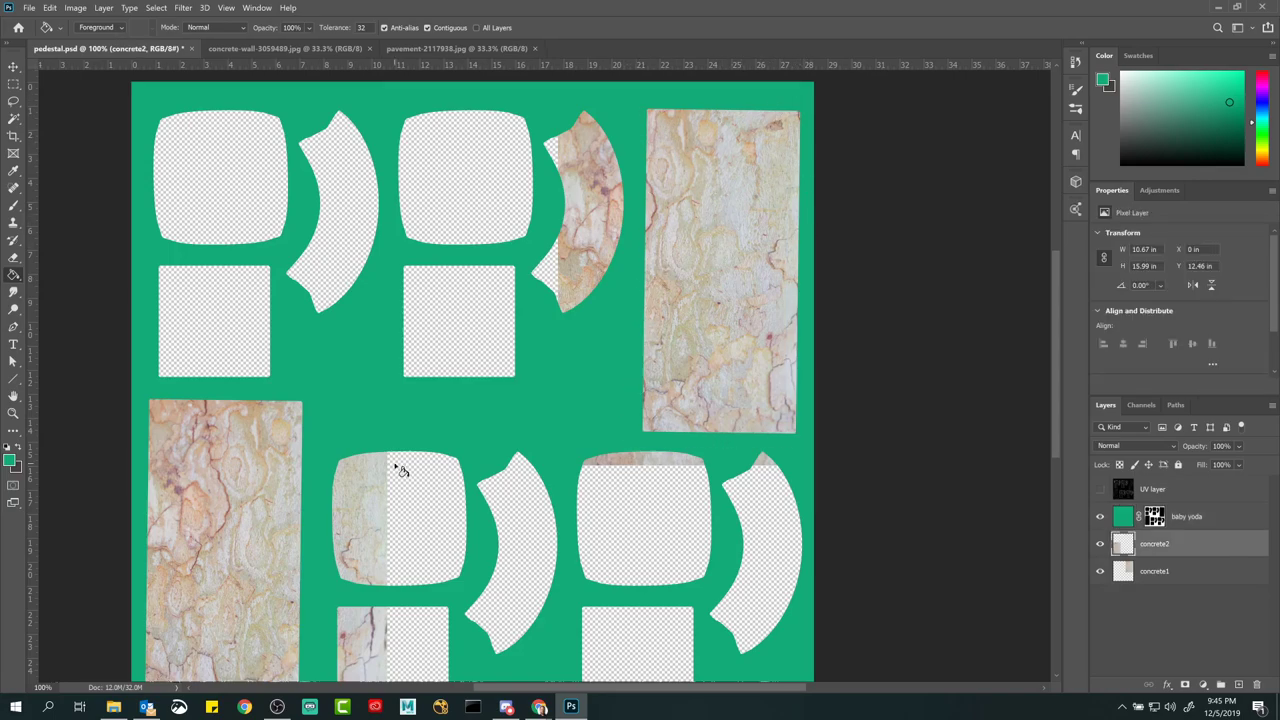
scroll(440, 490, down, 1)
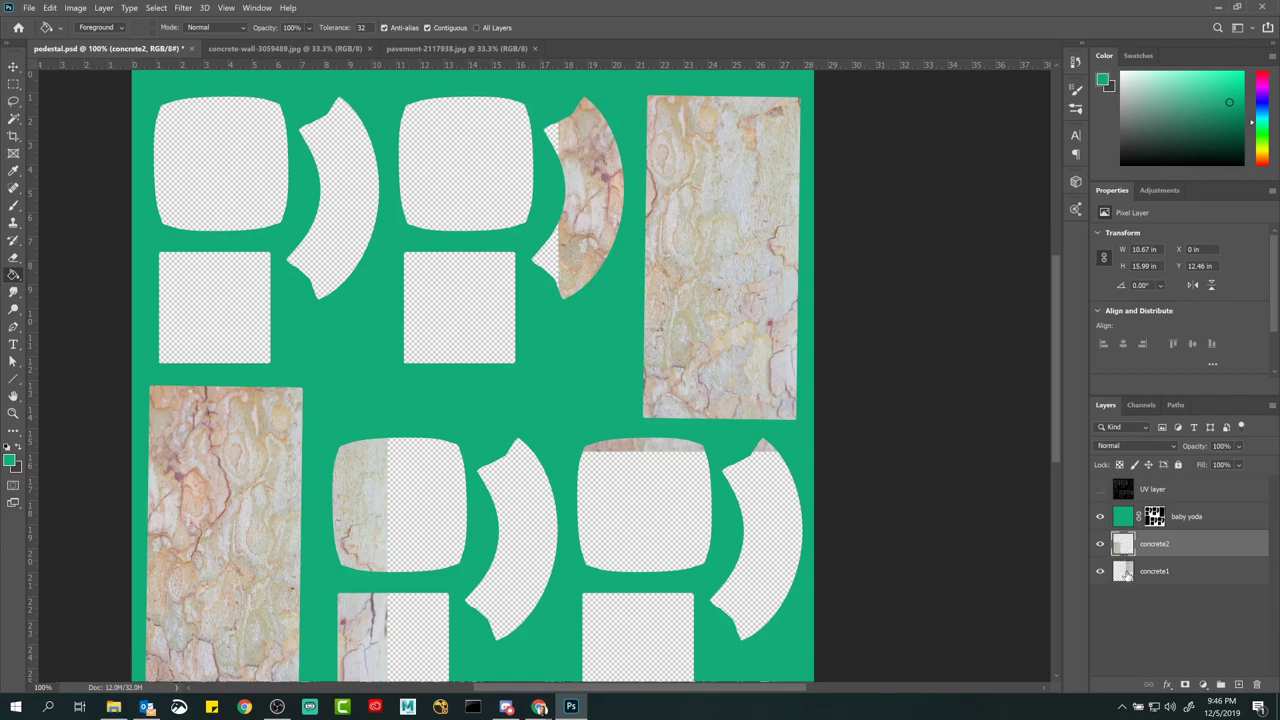
click(1221, 686)
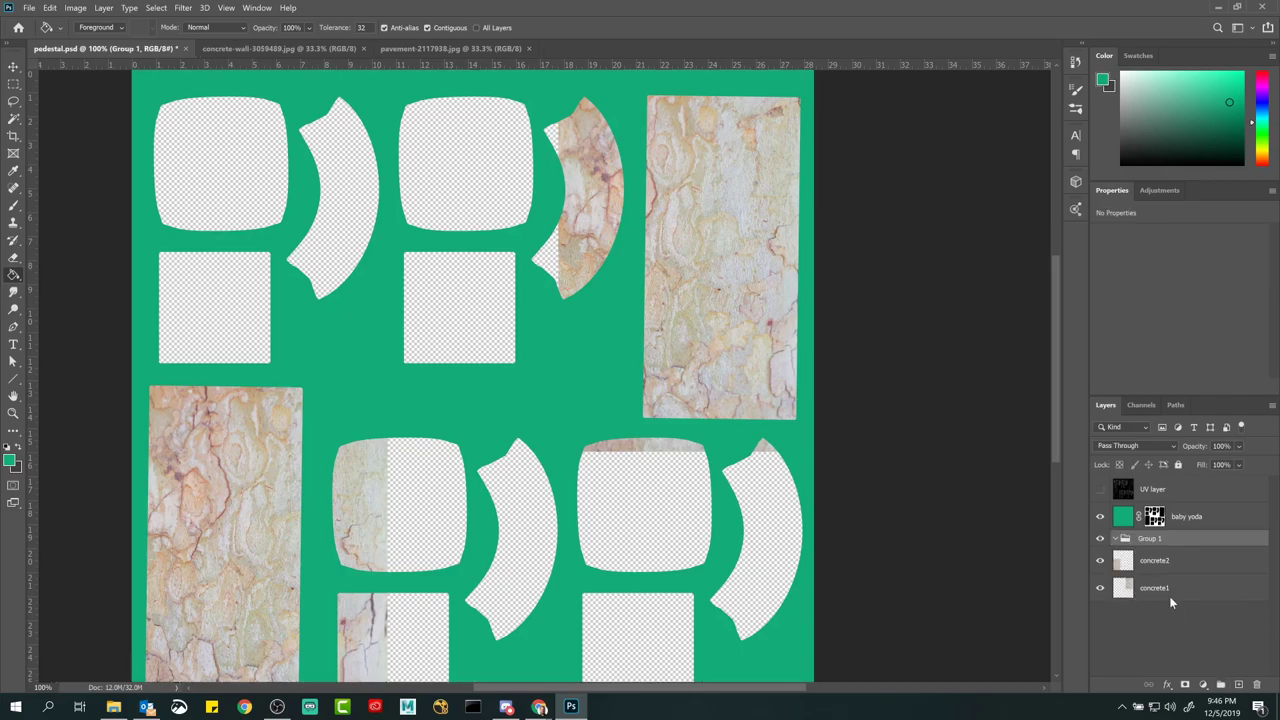
double_click(1150, 539)
text(conrete g)
key(Return)
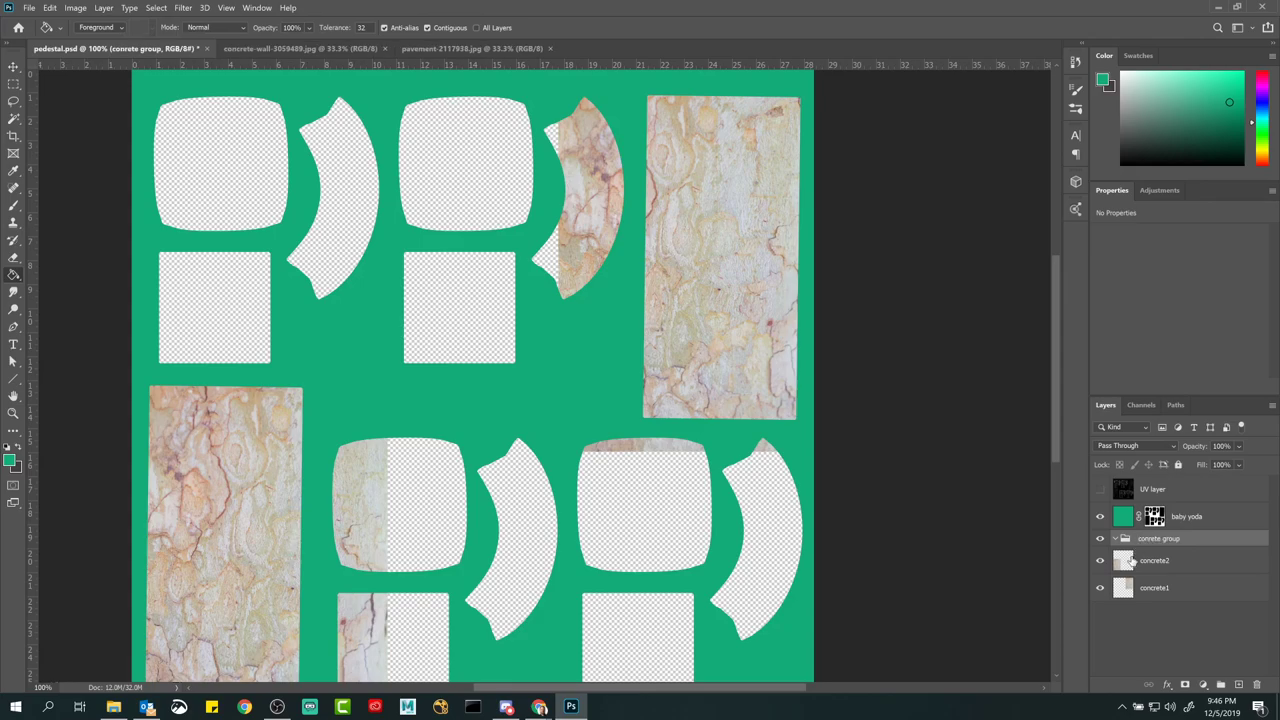
Step: Move the concrete2 and concrete1 layers into the conrete group
click(1132, 562)
shift+click(1132, 588)
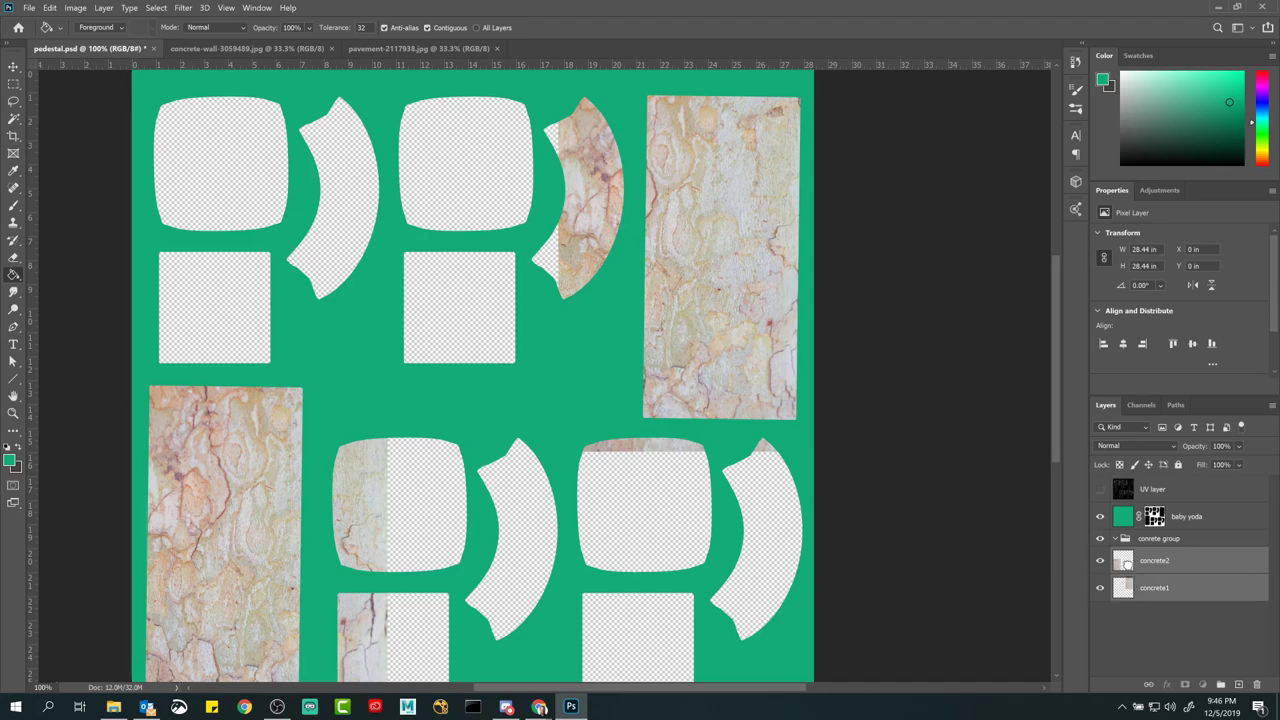
drag(1128, 578, 1143, 541)
click(1143, 540)
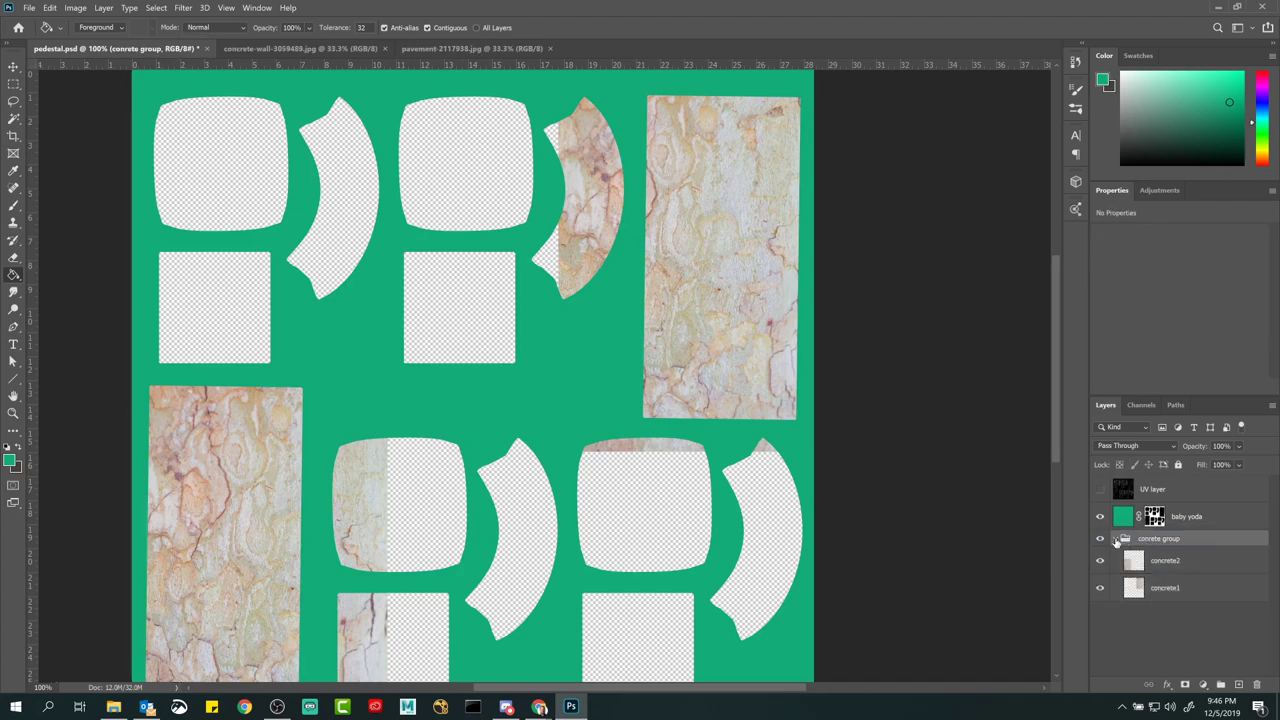
Step: Collapse and expand the conrete group and toggle its visibility to check that it contains both concrete layers
click(1116, 540)
click(1116, 540)
click(1116, 540)
click(1116, 540)
click(1116, 540)
click(1116, 540)
click(1116, 540)
click(1116, 540)
click(1116, 540)
click(1100, 540)
click(1100, 540)
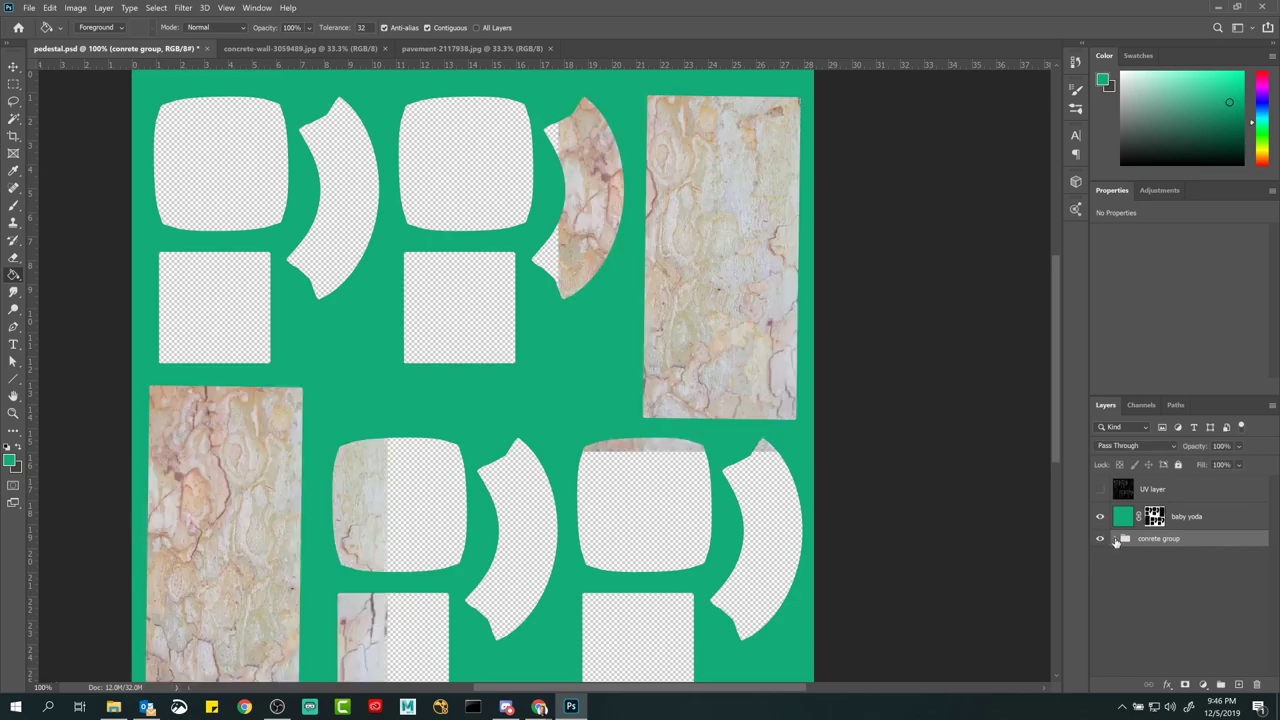
click(1117, 540)
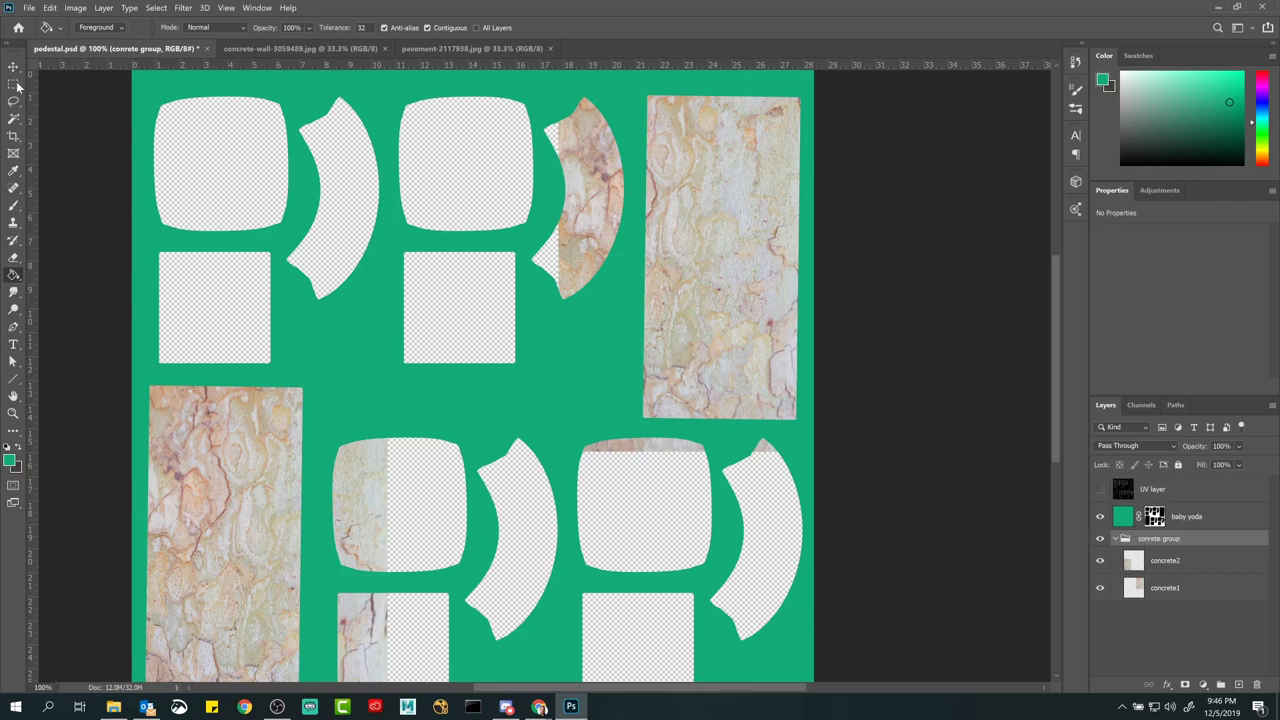
Step: Select the areas around both tall concrete rectangles with the Rectangular Marquee and mask the conrete group to that selection
drag(15, 85, 71, 89)
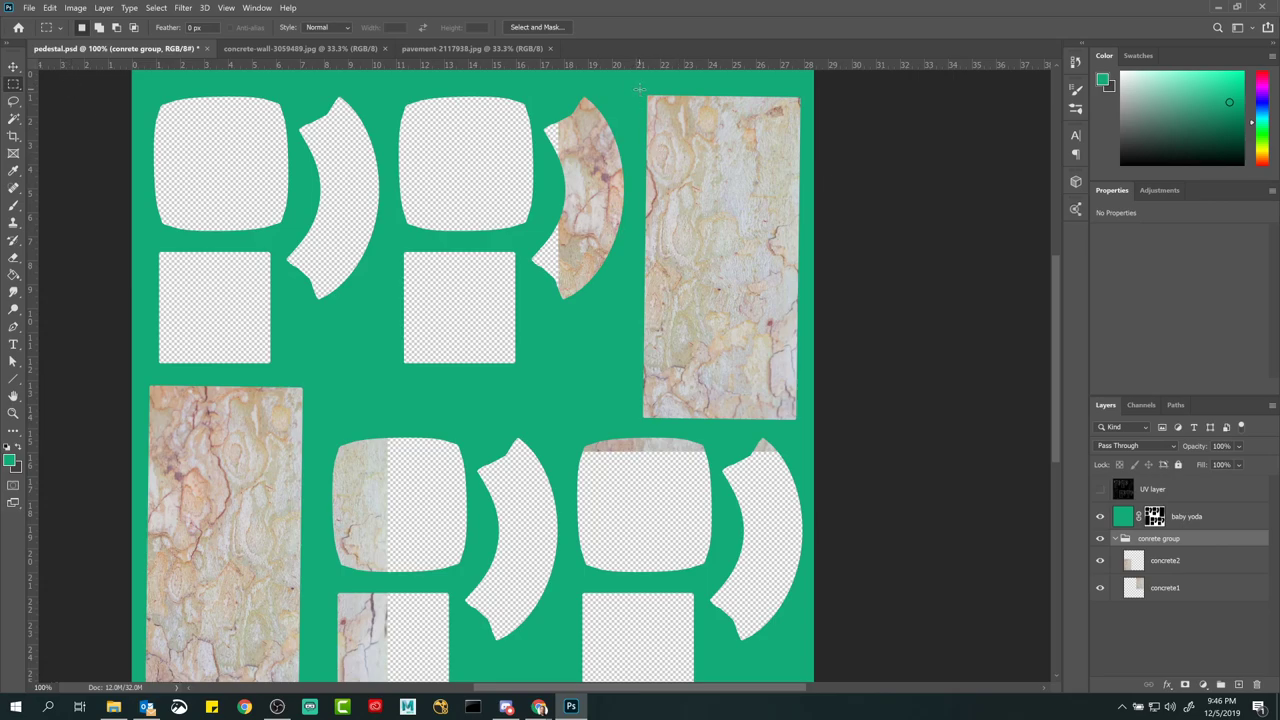
drag(636, 88, 802, 429)
drag(323, 491, 349, 440)
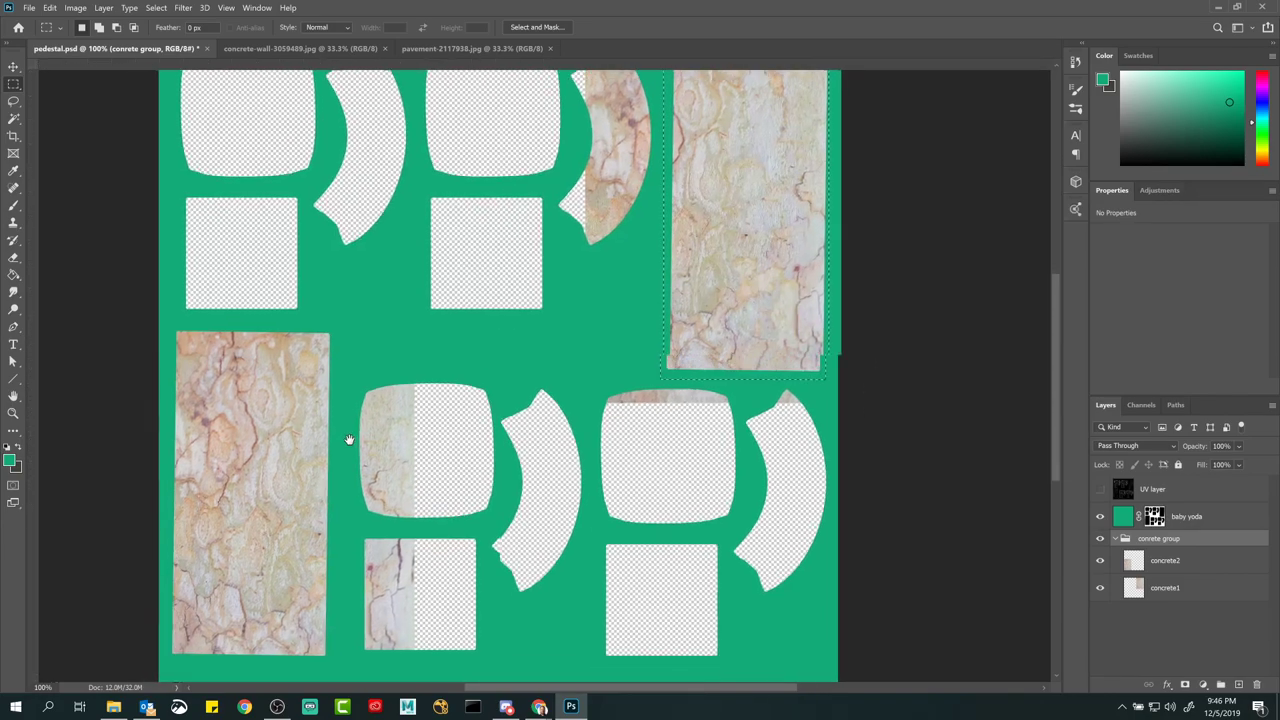
key(ctrl+r)
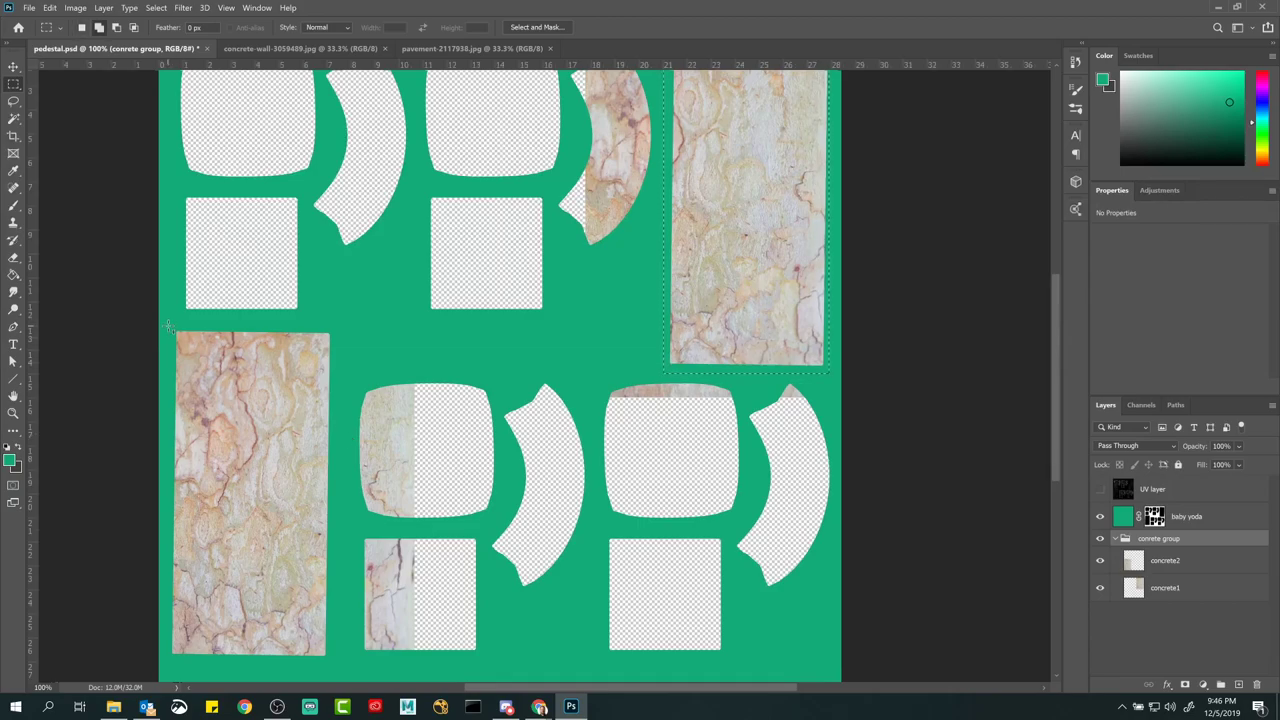
drag(168, 325, 337, 662)
click(1187, 686)
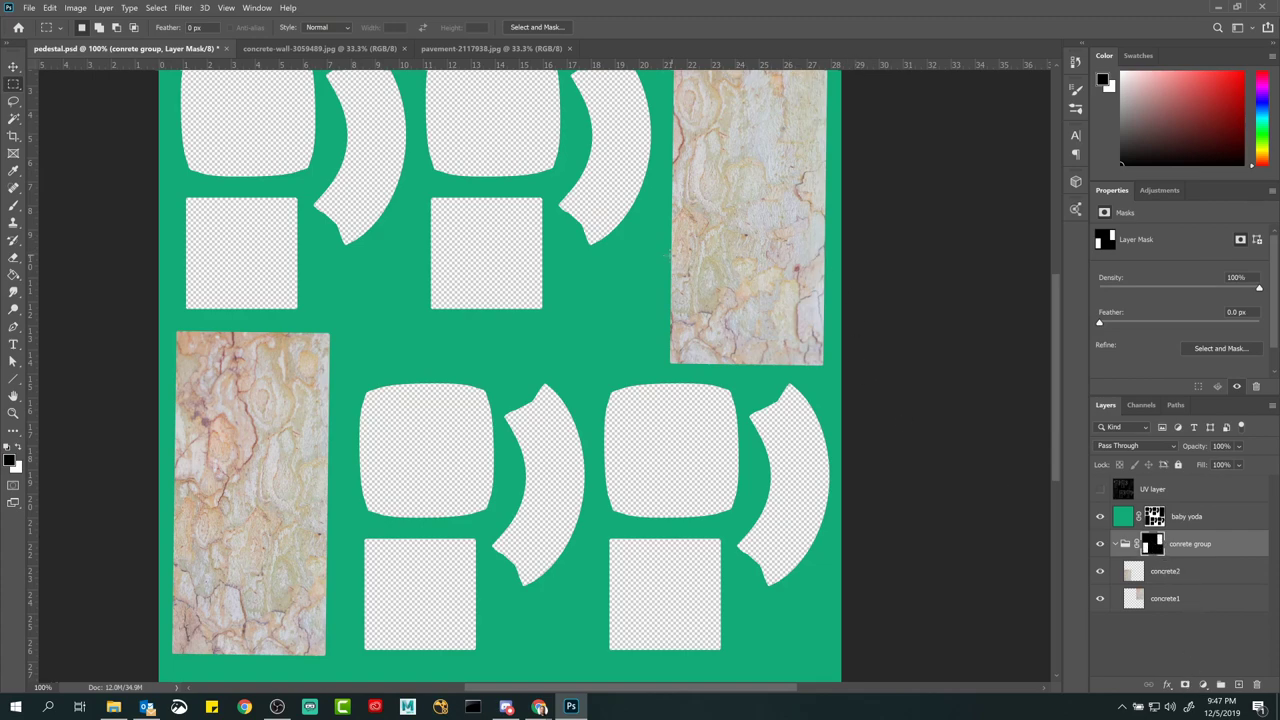
Step: Compare the artwork with the conrete group's layer mask disabled and enabled, leaving the mask enabled
drag(543, 263, 543, 323)
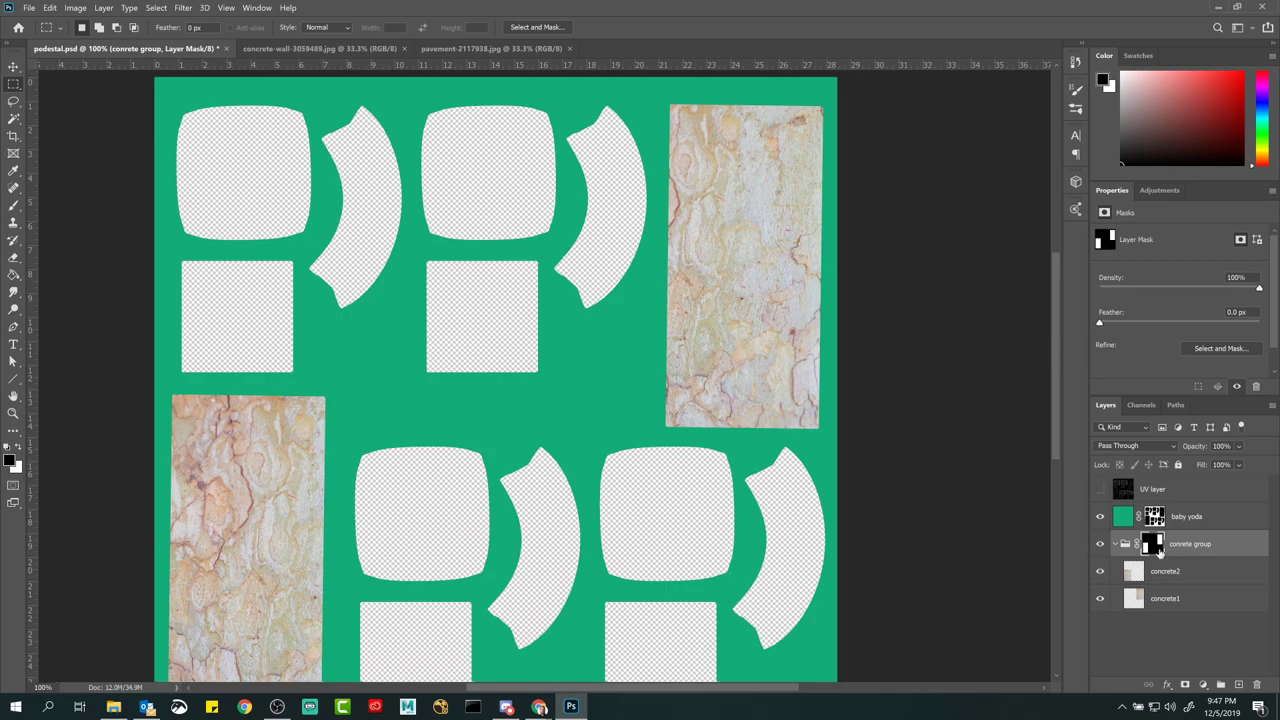
key(ctrl+i)
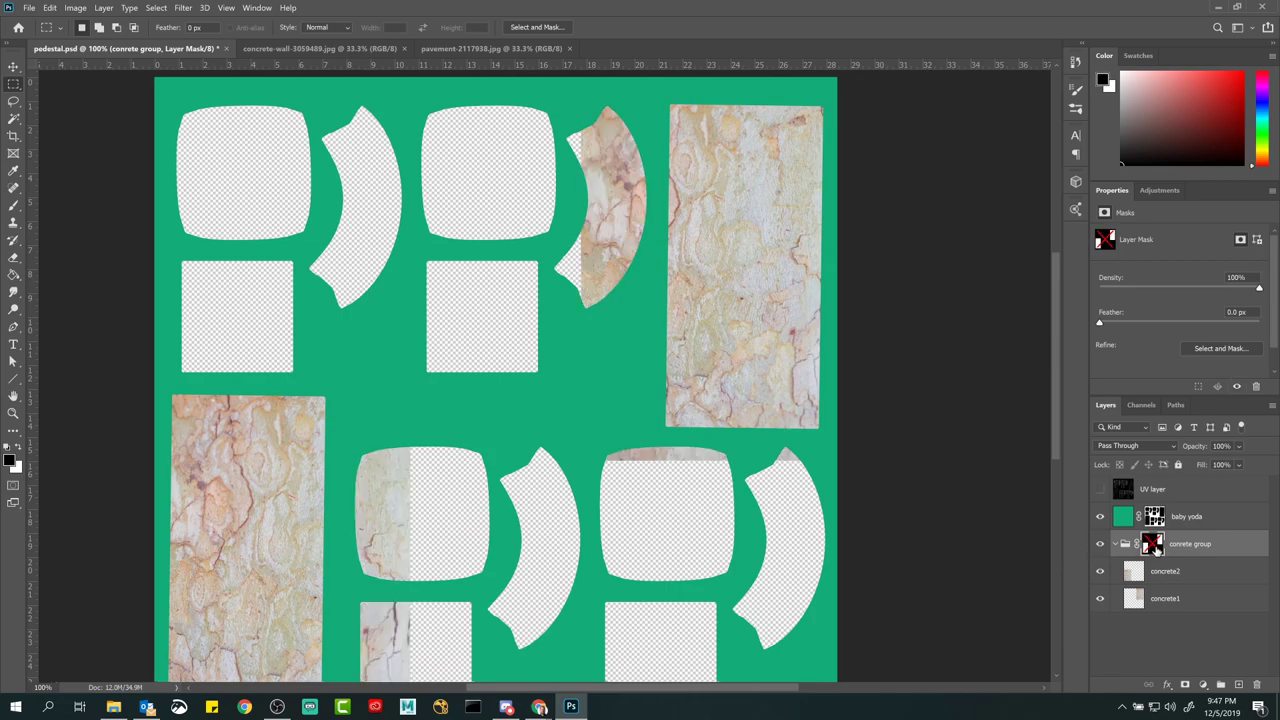
key(ctrl+i)
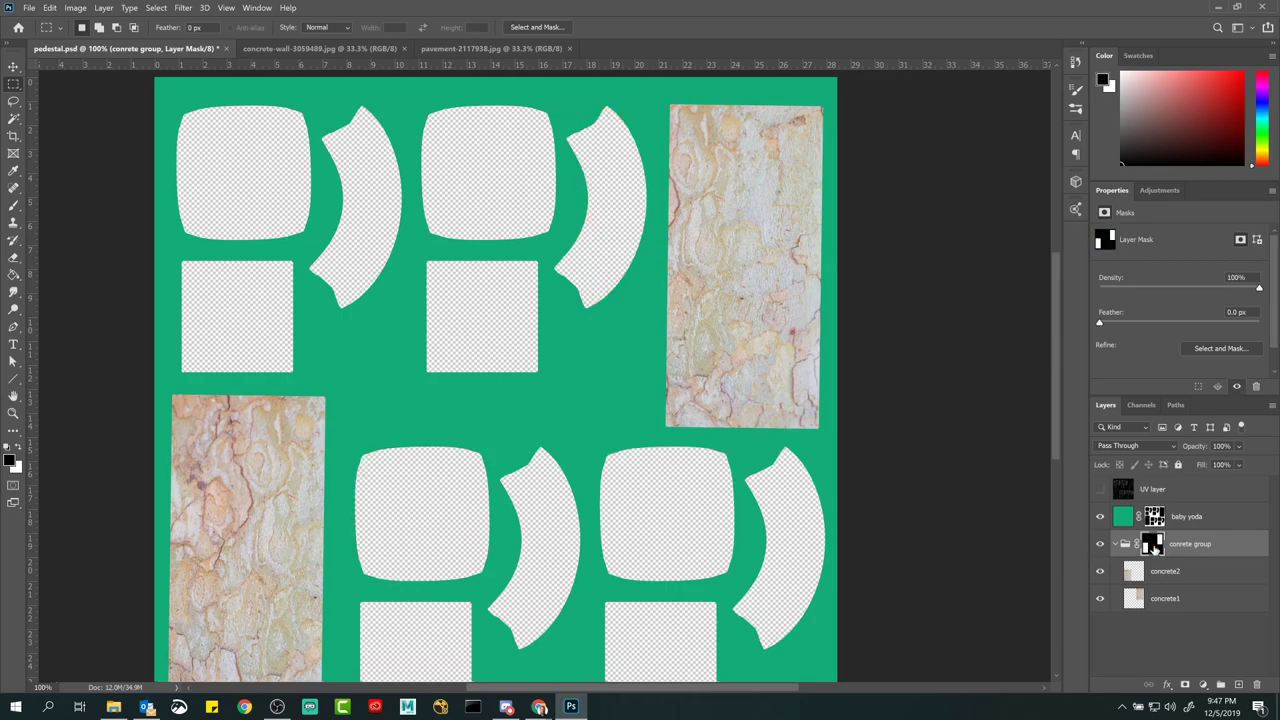
key(ctrl+i)
key(ctrl+i)
drag(618, 395, 623, 371)
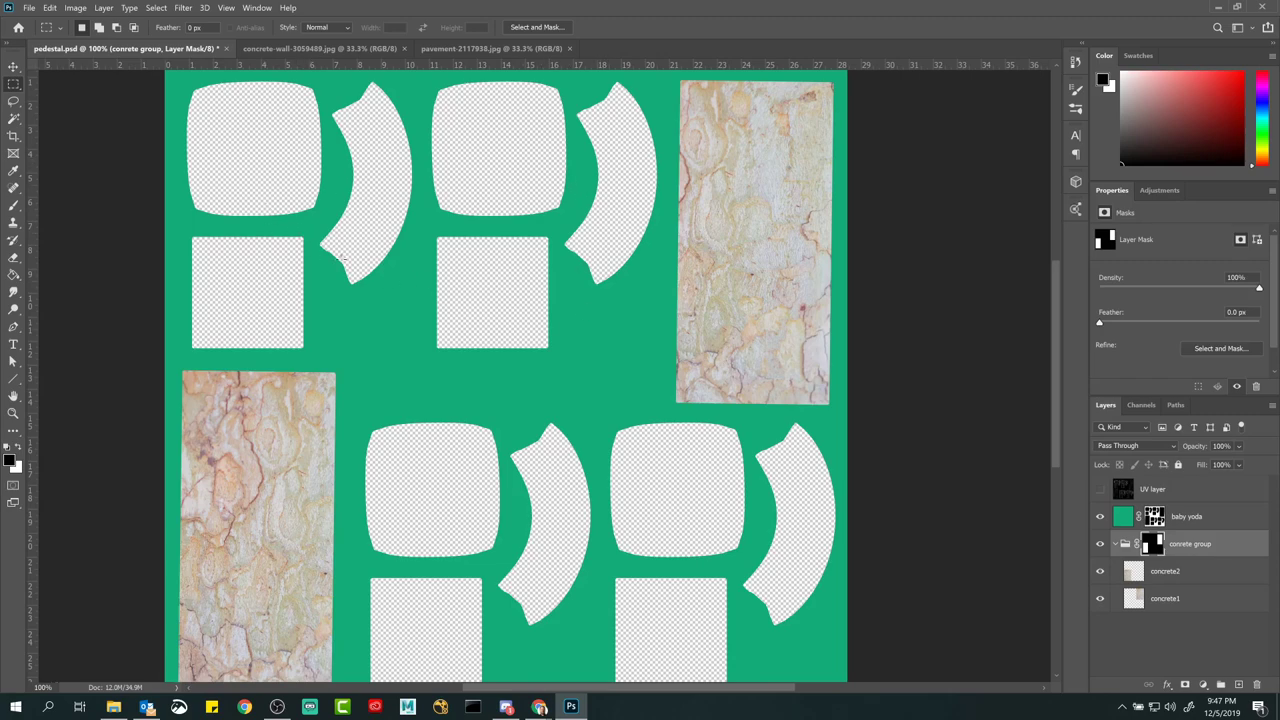
Step: Copy the entire pavement-2117938.jpg image and return to the pedestal.psd document
click(461, 49)
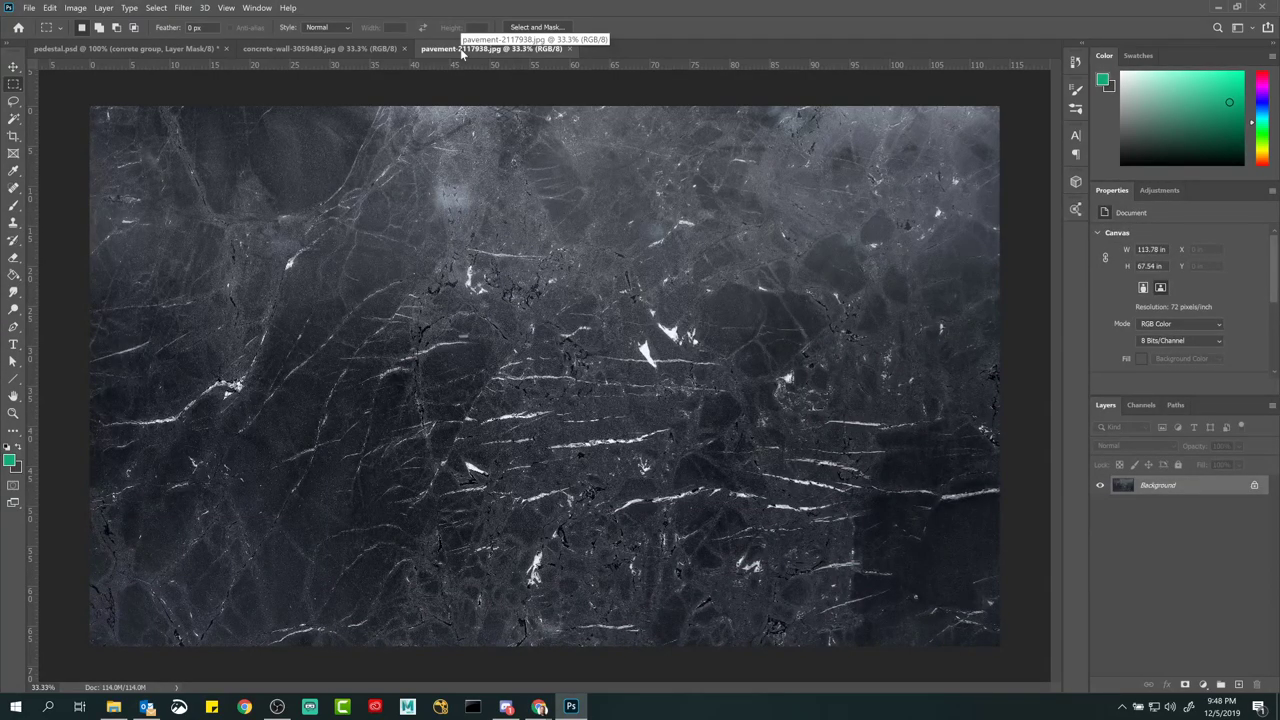
key(ctrl+a)
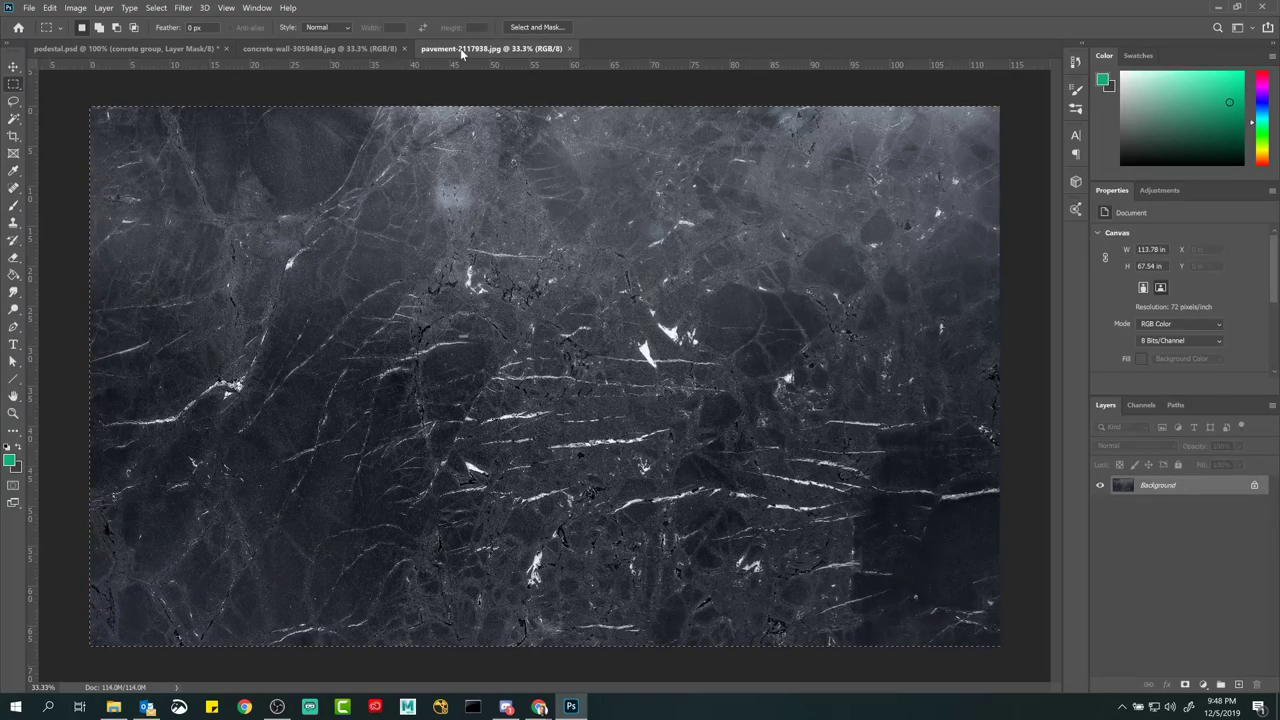
click(115, 48)
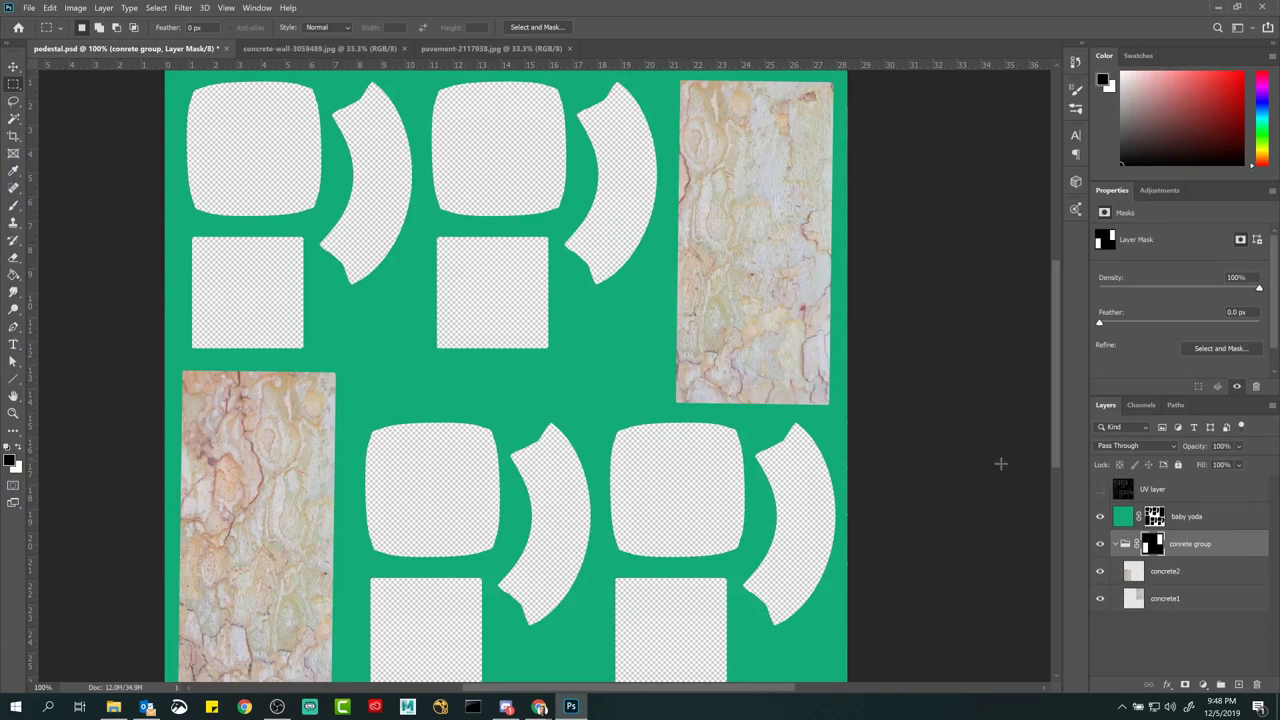
Step: Collapse the conrete group and create a new layer group above it named "pavement group"
click(1115, 545)
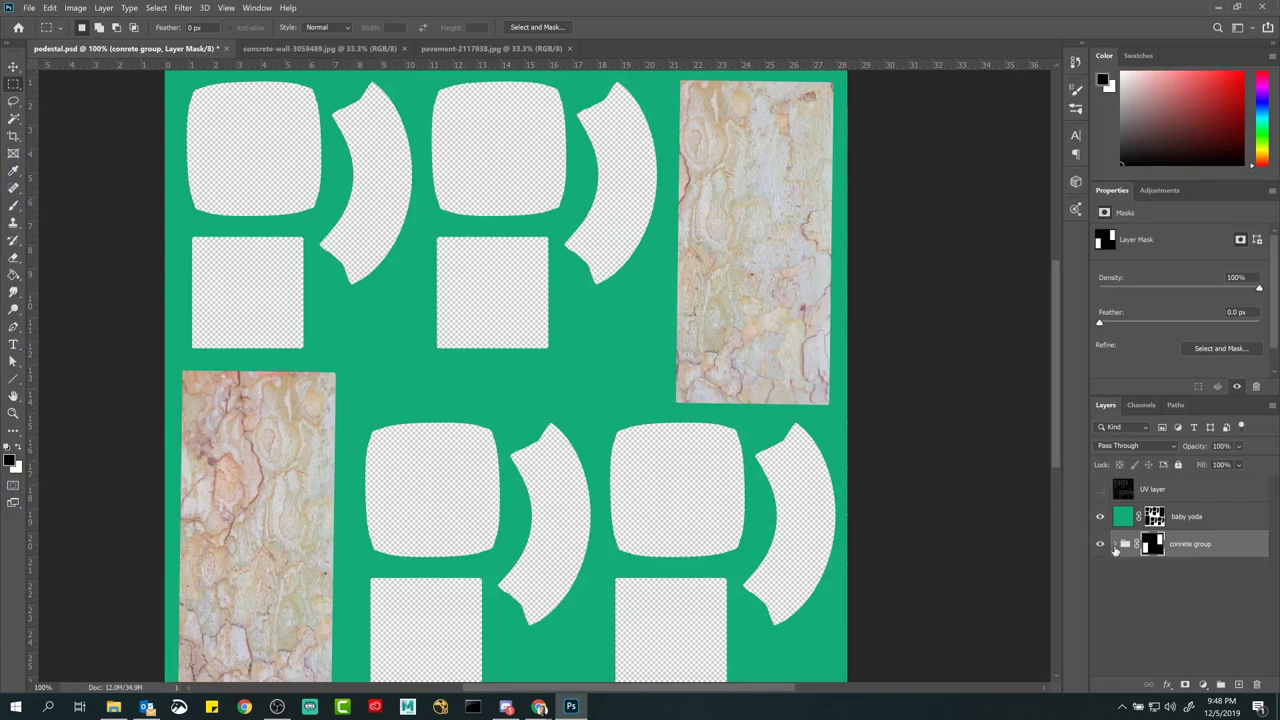
drag(1115, 551, 1221, 686)
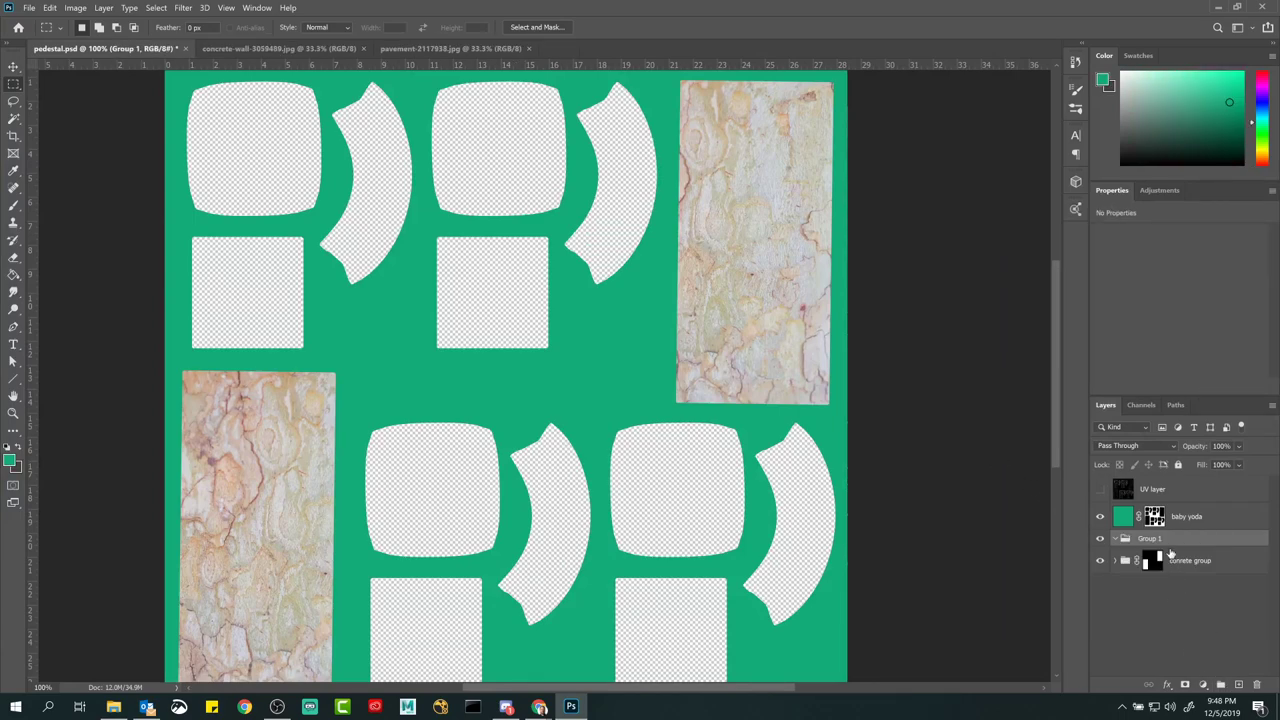
double_click(1149, 538)
text(pavement group)
key(Return)
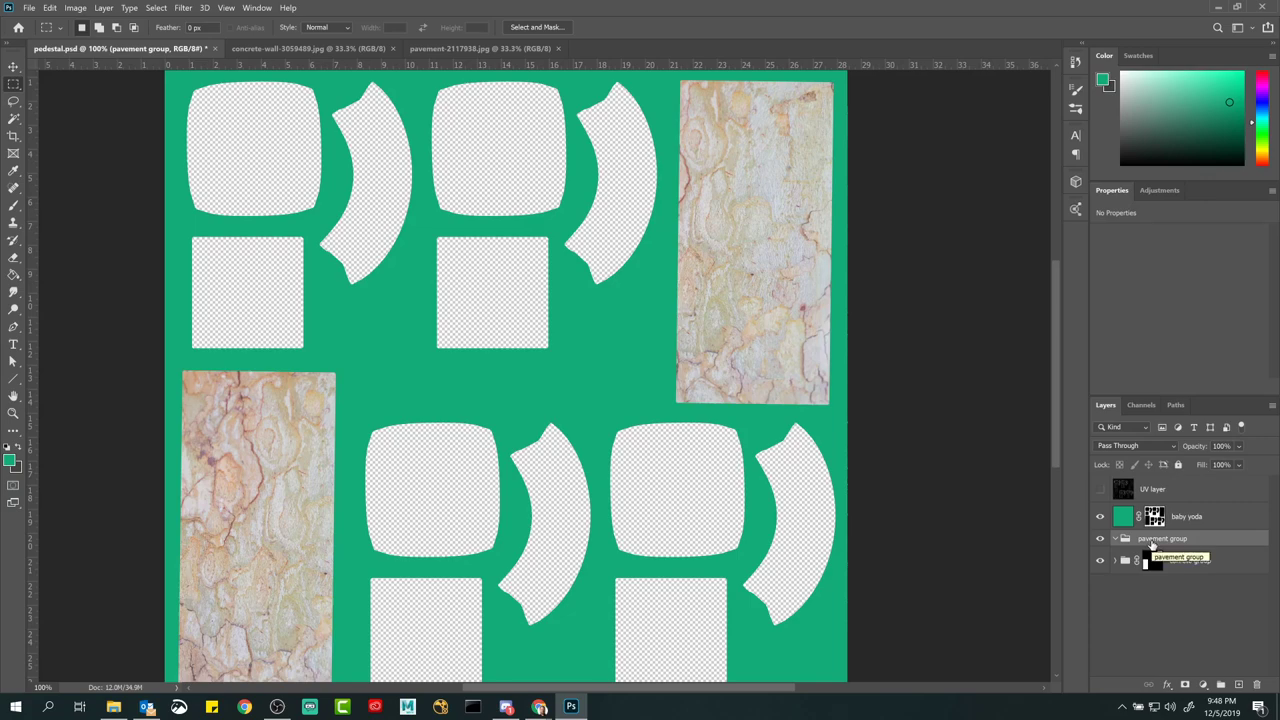
Step: Paste the copied pavement image into the pavement group and rename its layer "pavement1"
key(ctrl+v)
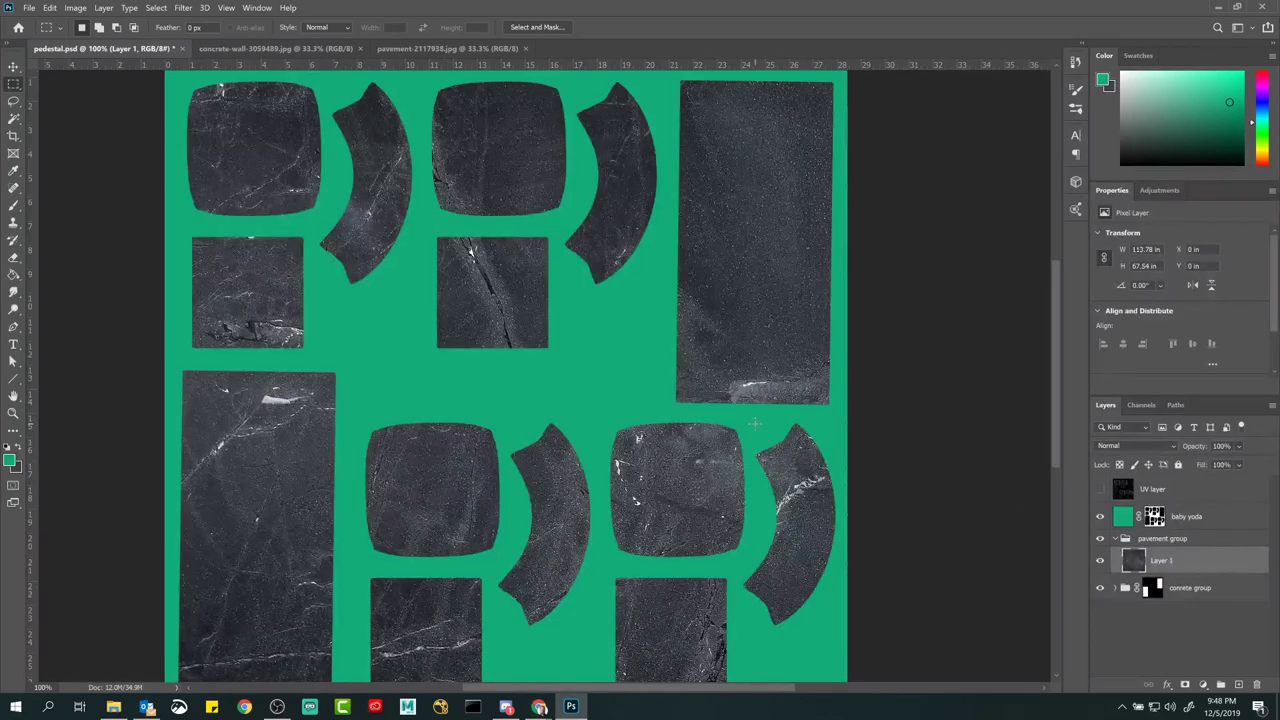
double_click(1162, 560)
text(pavement1)
key(Return)
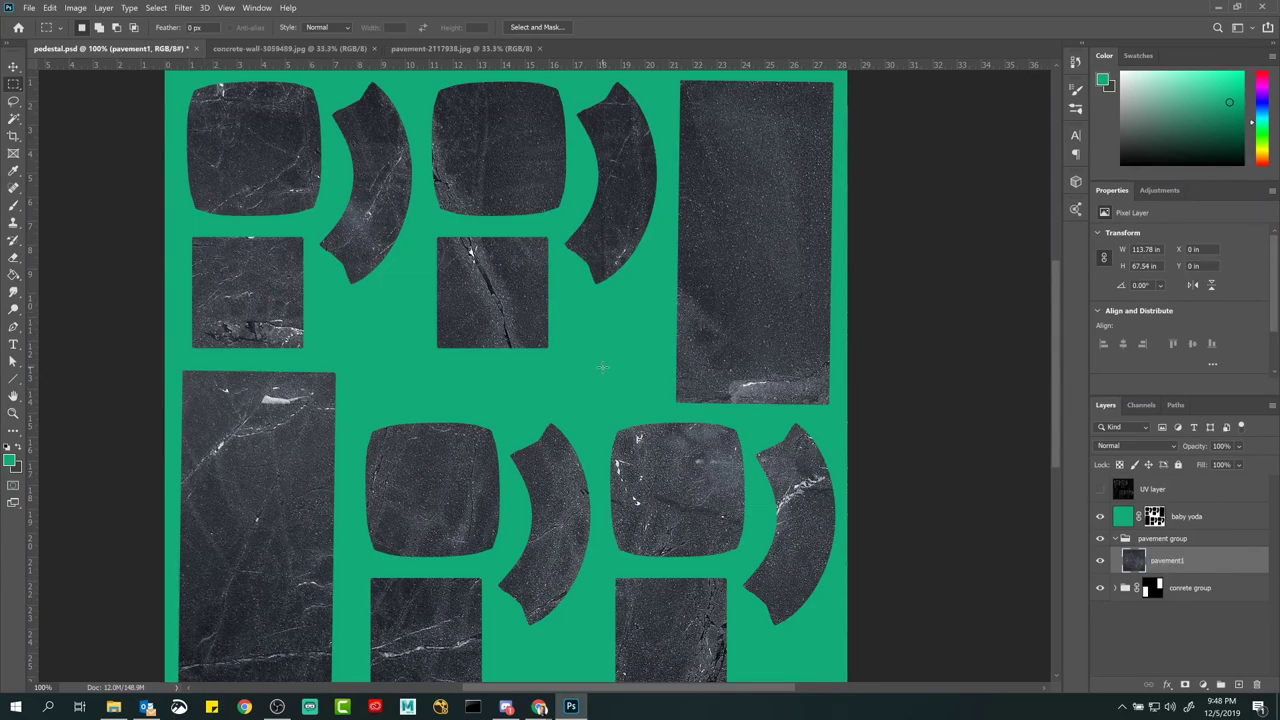
Step: Scale the pavement1 layer to about 46.92% and position it so it covers the whole canvas
key(ctrl+t)
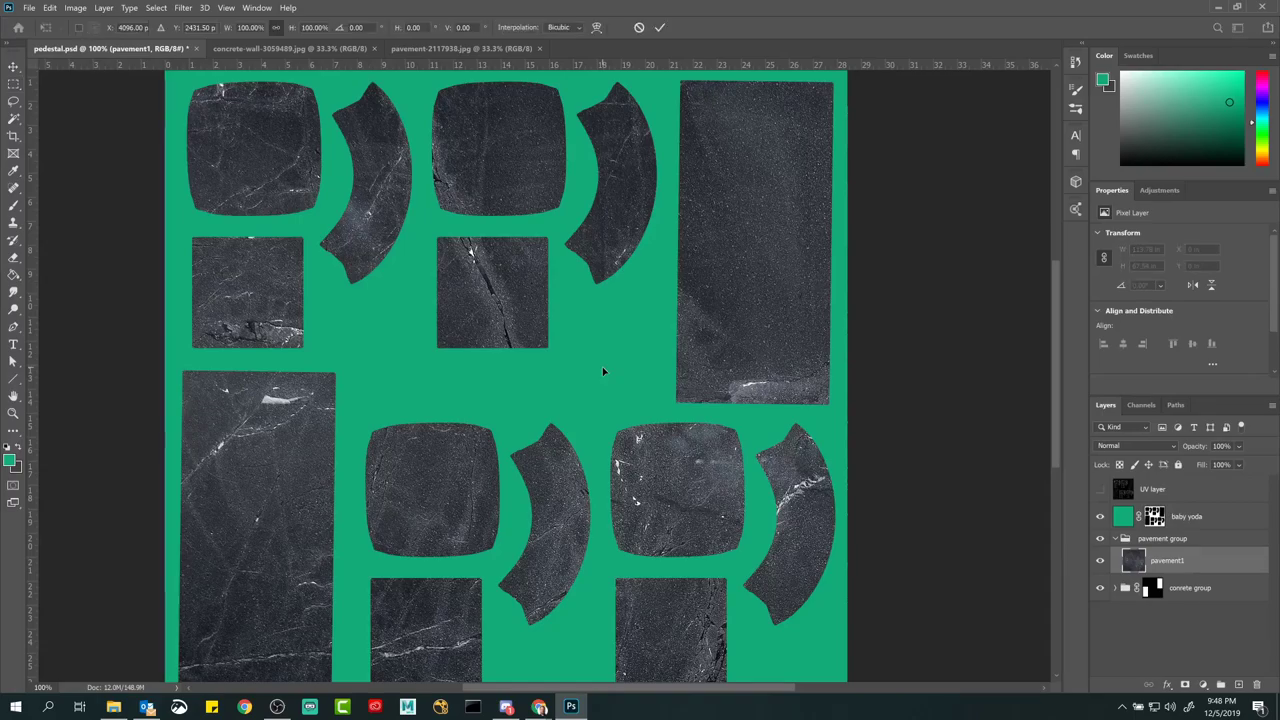
alt+scroll(603, 371, down, 3)
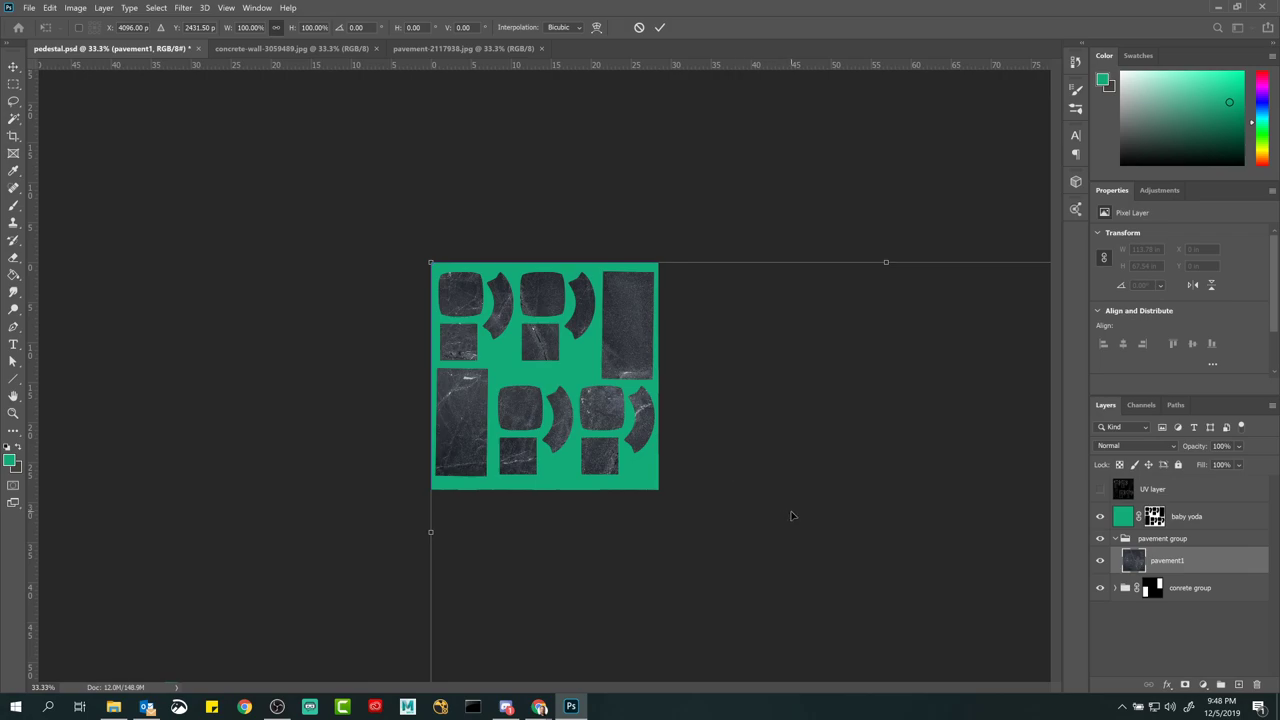
drag(862, 545, 557, 368)
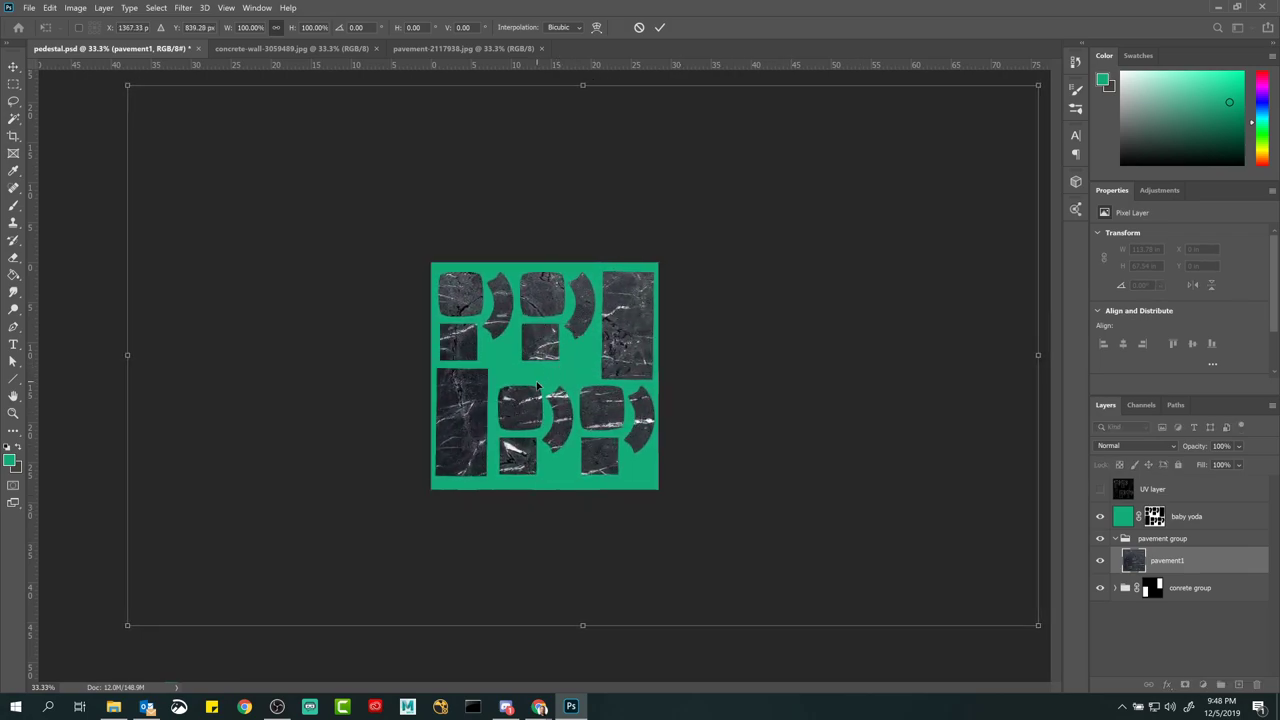
alt+drag(127, 625, 364, 478)
drag(574, 371, 557, 387)
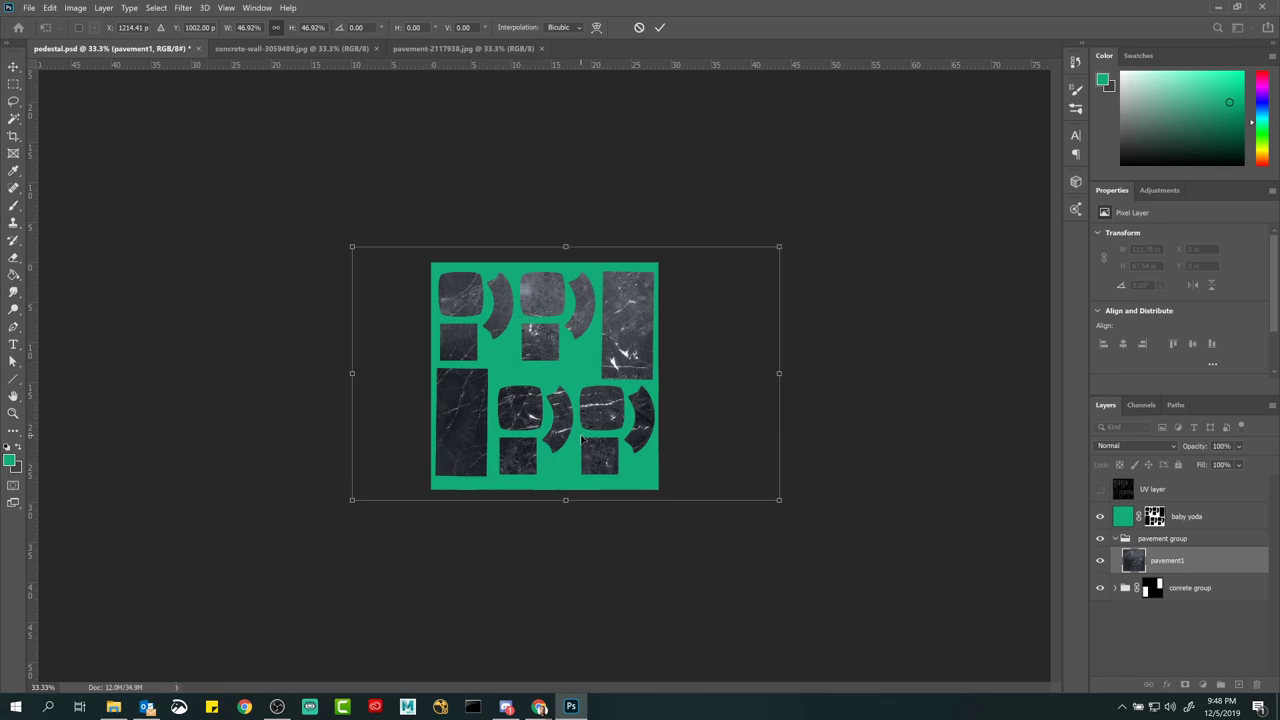
key(ctrl+plus)
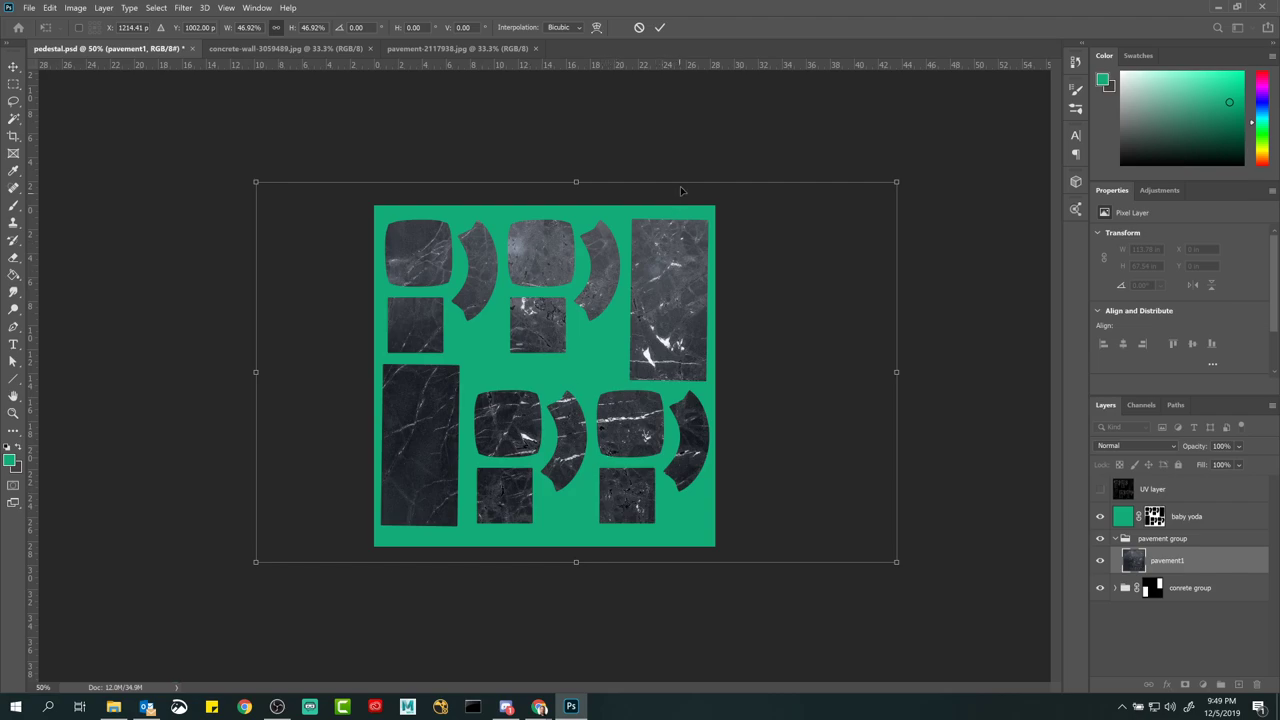
click(660, 27)
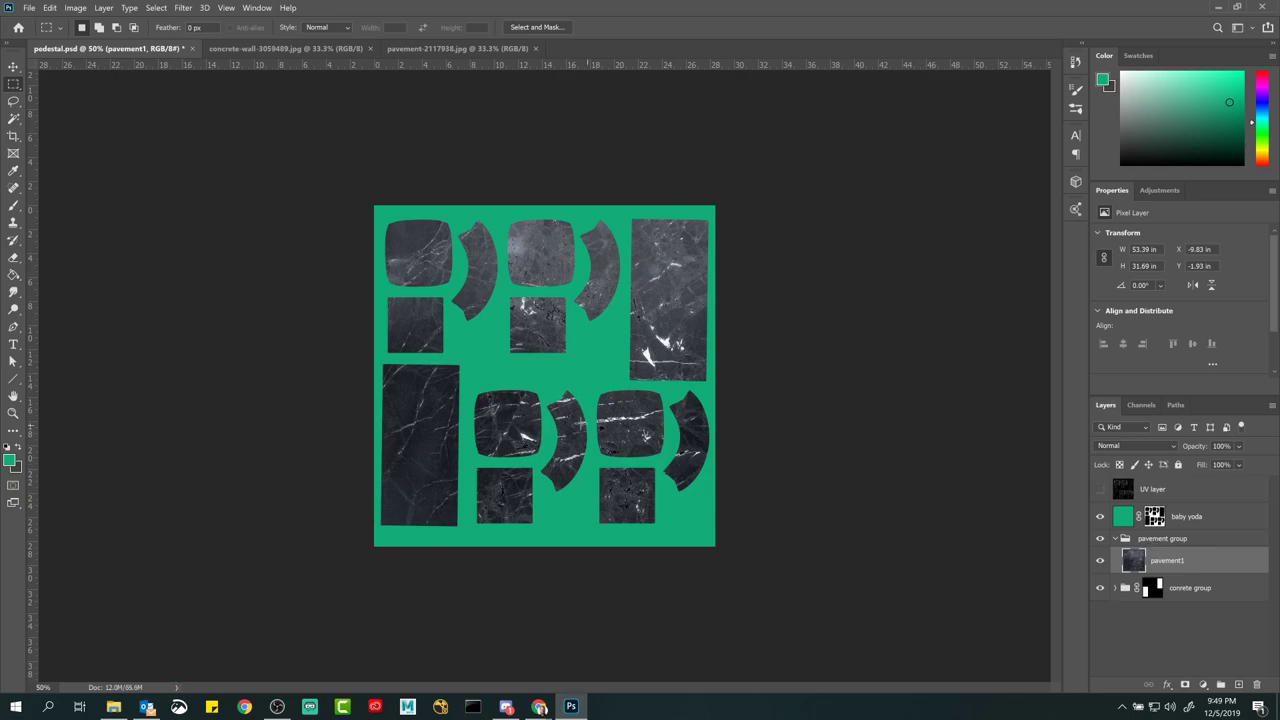
Step: Mask the pavement group to two rectangular areas around the curved and square pieces, leaving out the two tall concrete panels
click(1163, 540)
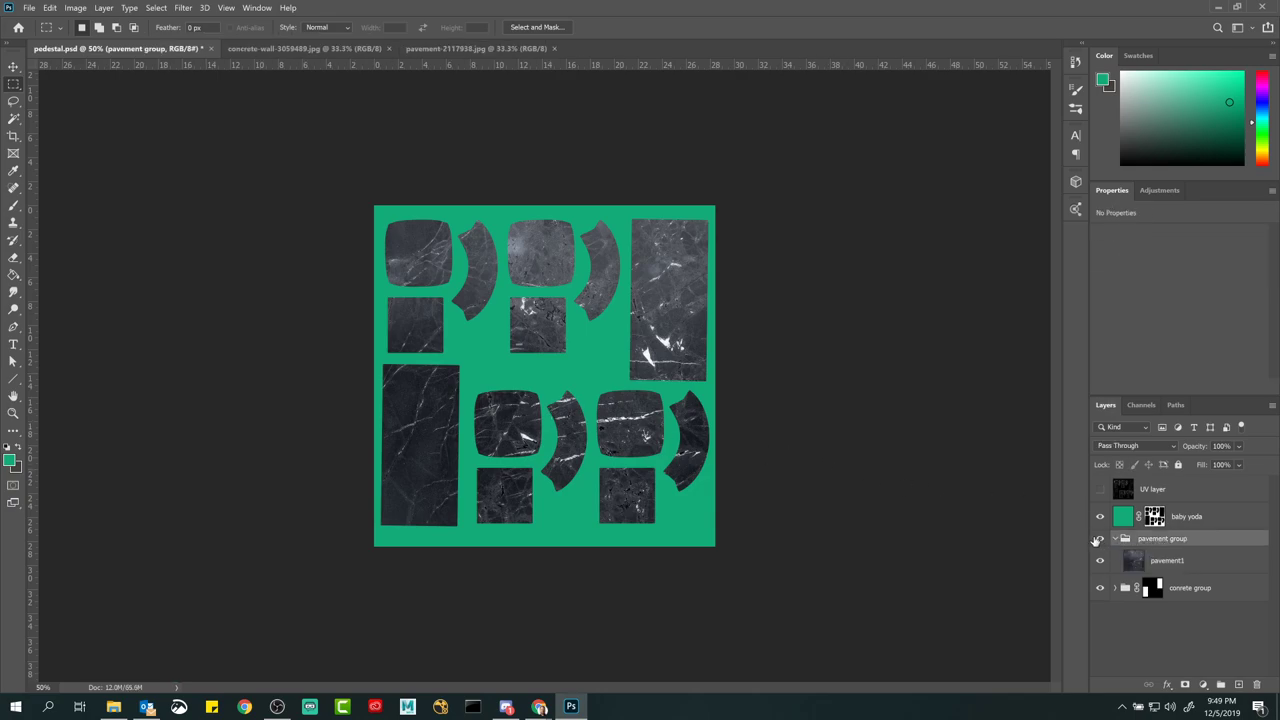
click(1115, 539)
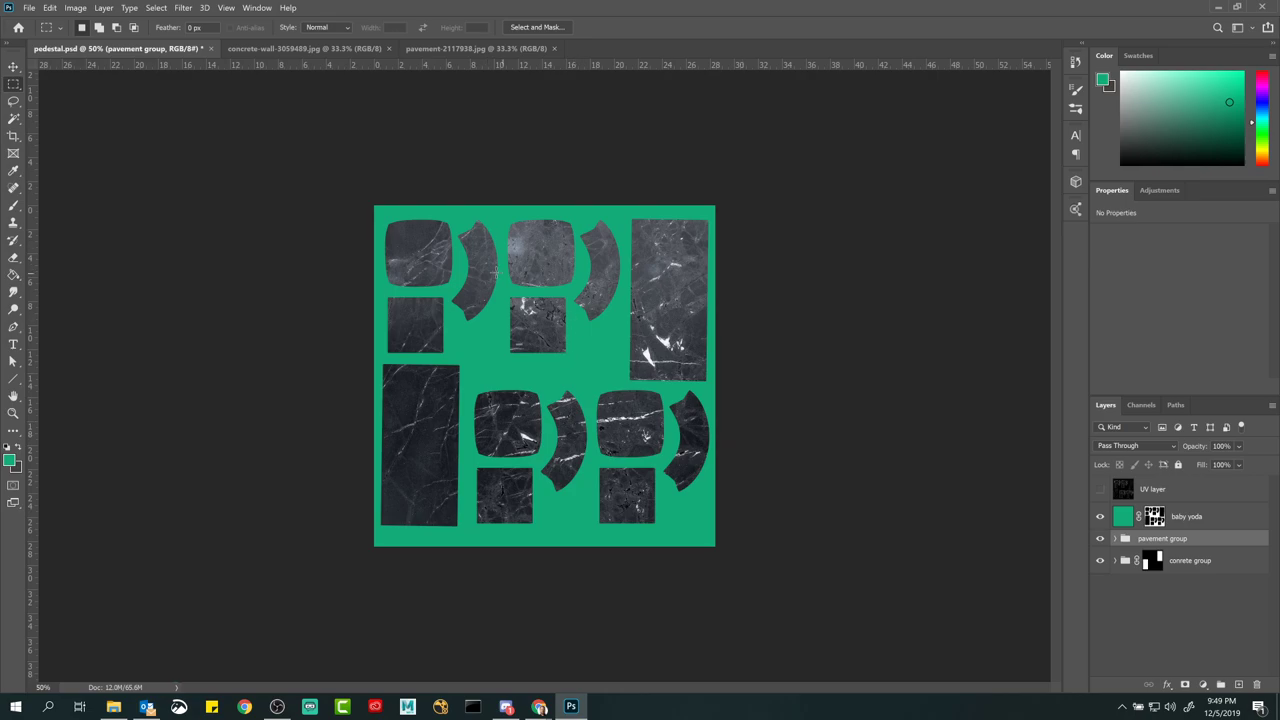
drag(384, 214, 628, 360)
drag(470, 383, 715, 539)
click(1186, 685)
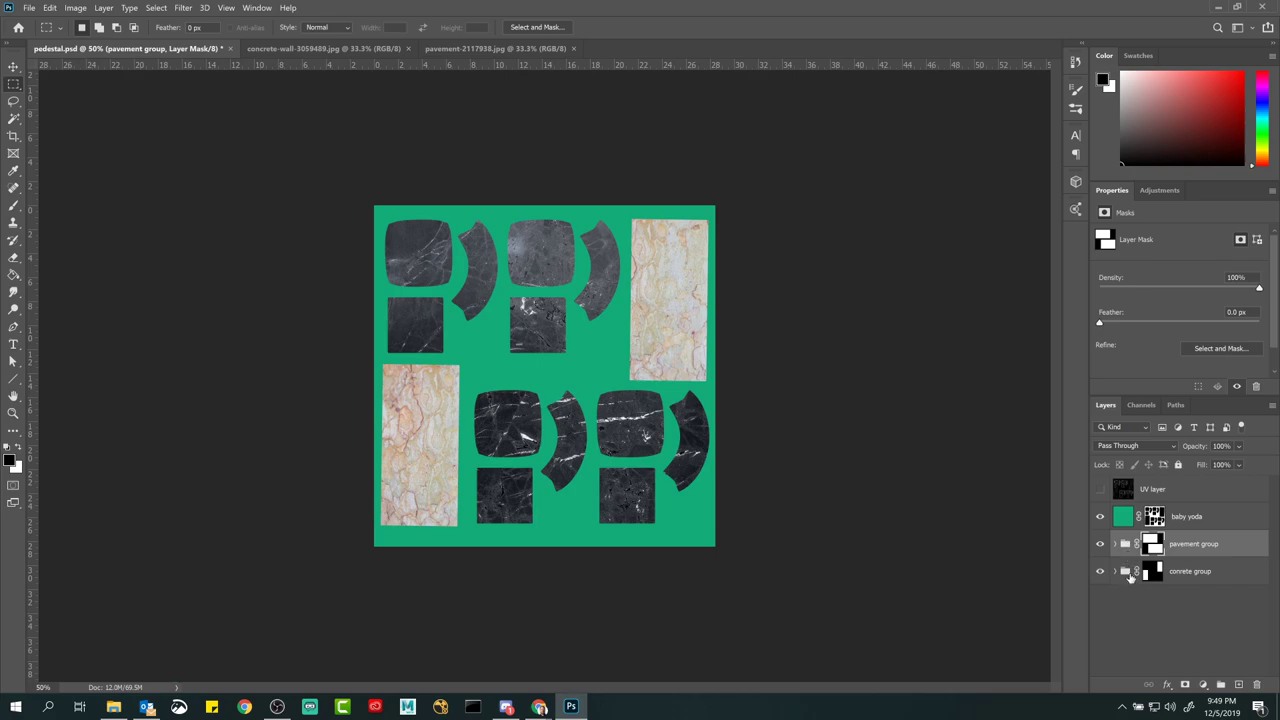
Step: Toggle the baby yoda layer's visibility to examine the masked pavement and concrete areas beneath it, leaving the layer visible
click(1101, 516)
click(1101, 516)
click(1101, 516)
click(1101, 516)
click(1101, 516)
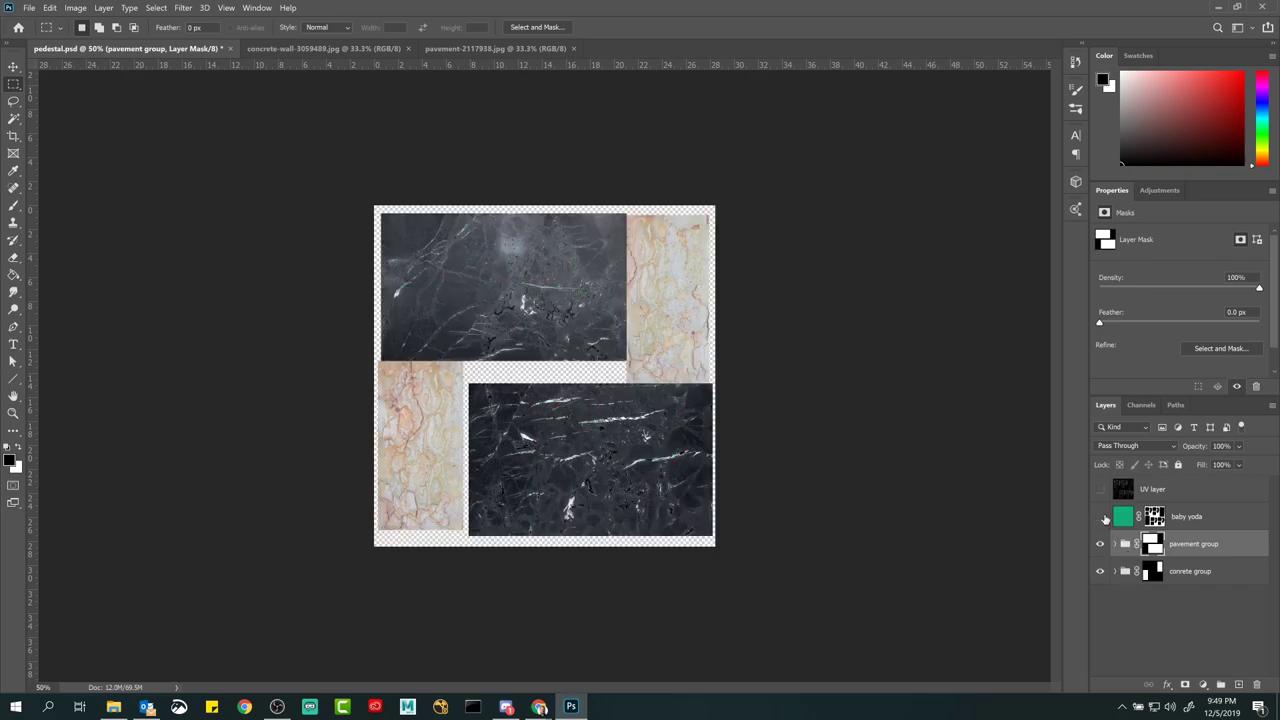
click(1101, 516)
click(1101, 516)
click(1101, 516)
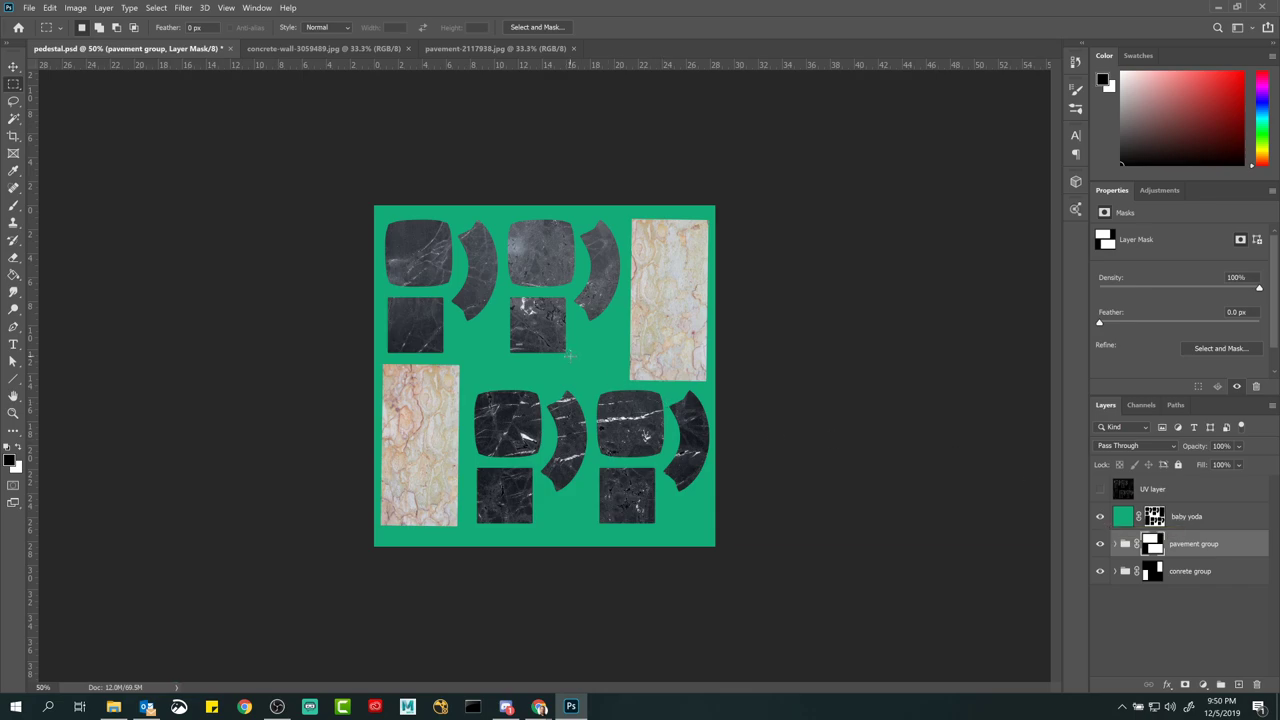
Step: Fill the green area of the baby yoda layer with a neutral medium grey using the Paint Bucket
click(1125, 518)
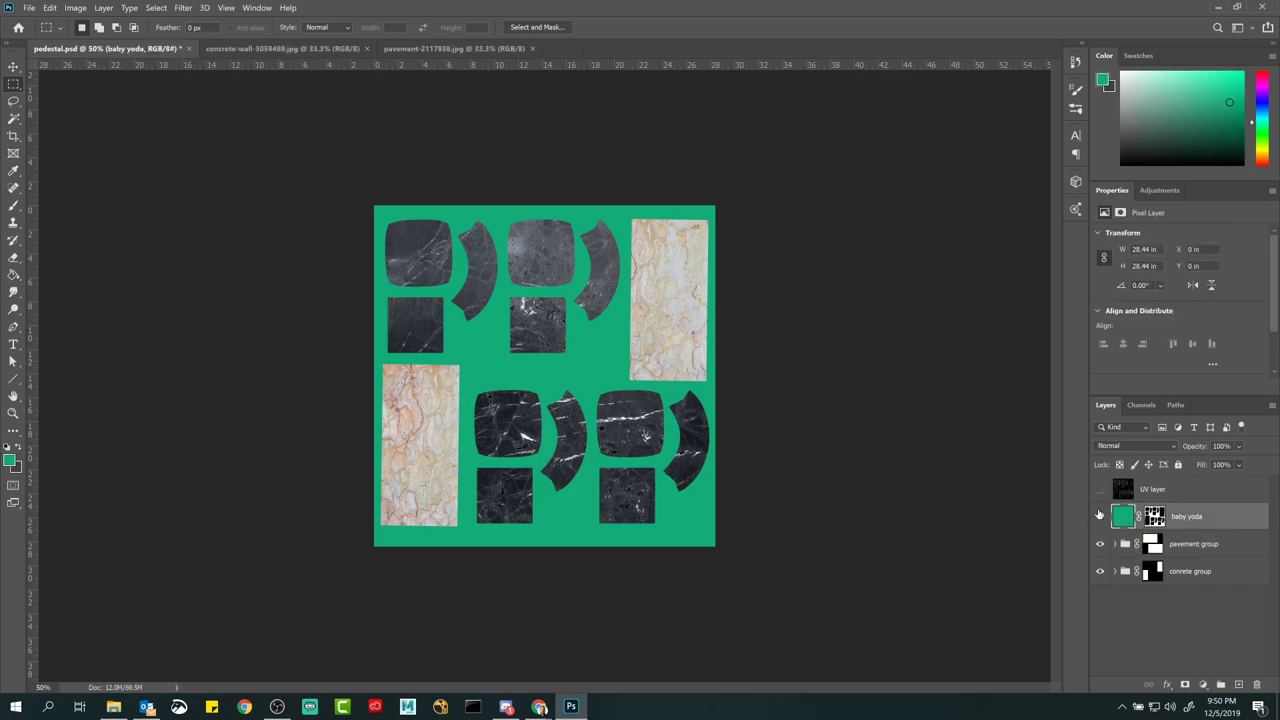
click(9, 464)
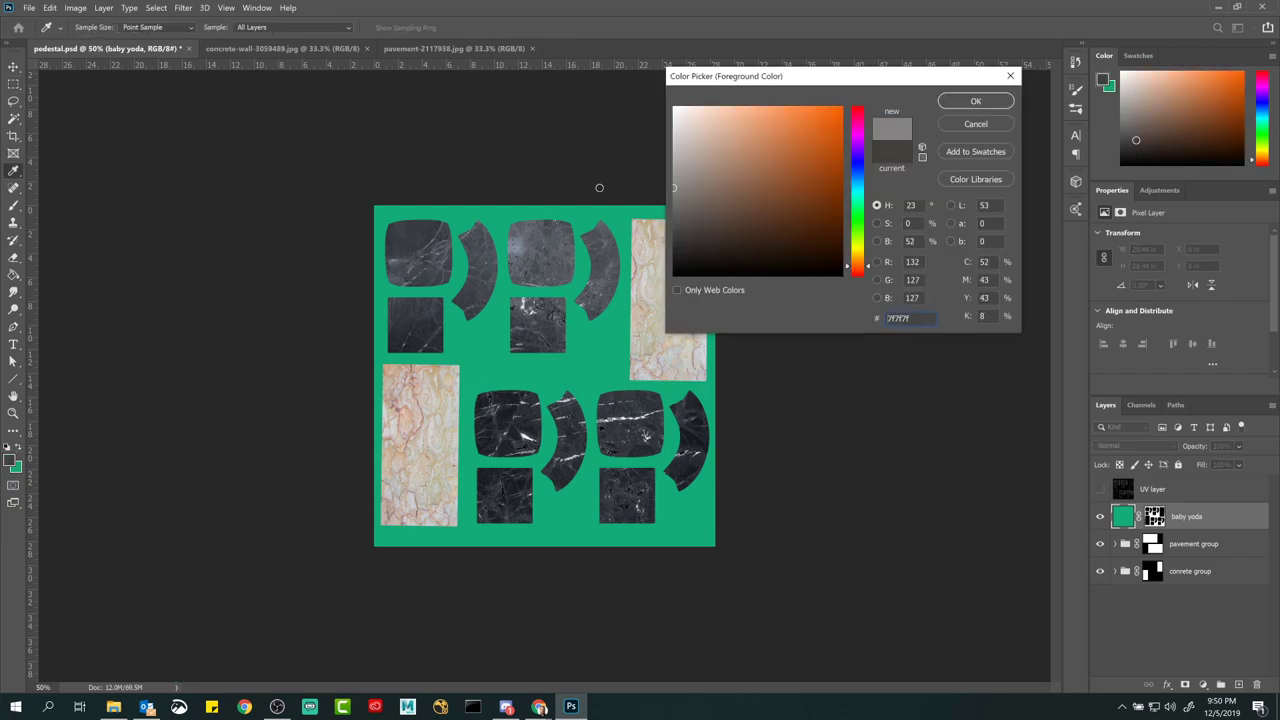
text(424242)
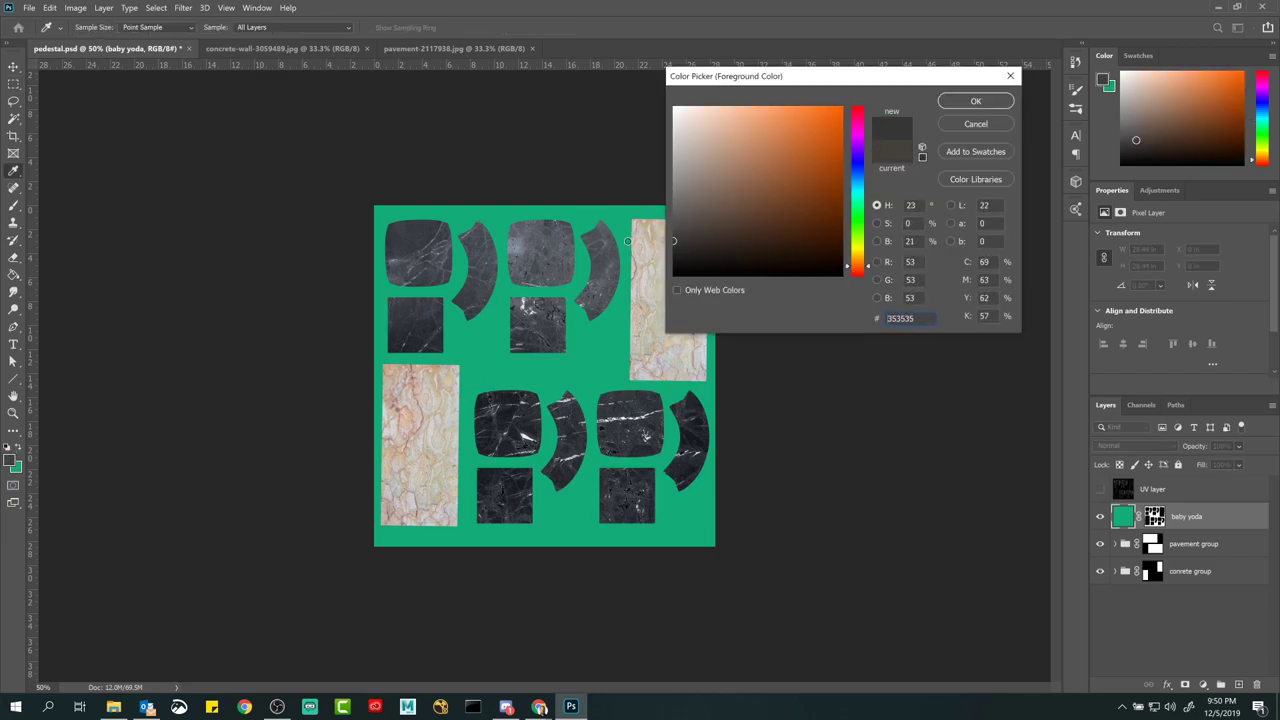
click(975, 101)
key(g)
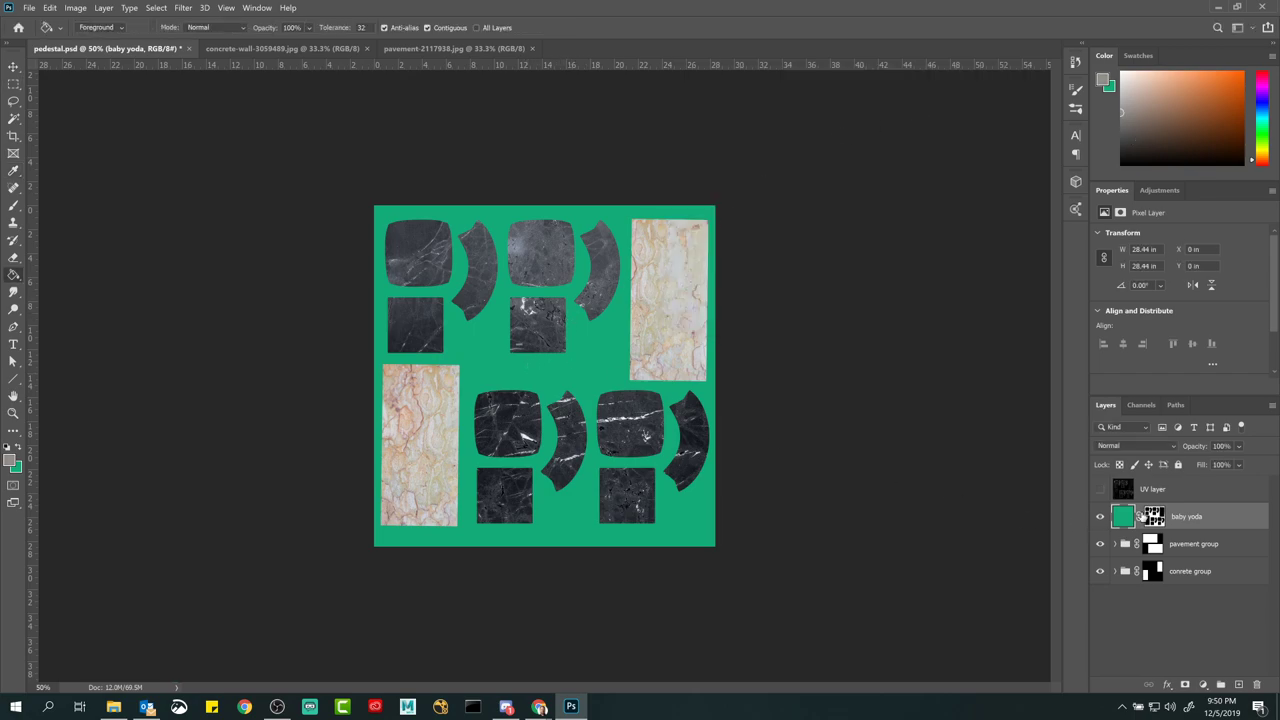
click(576, 366)
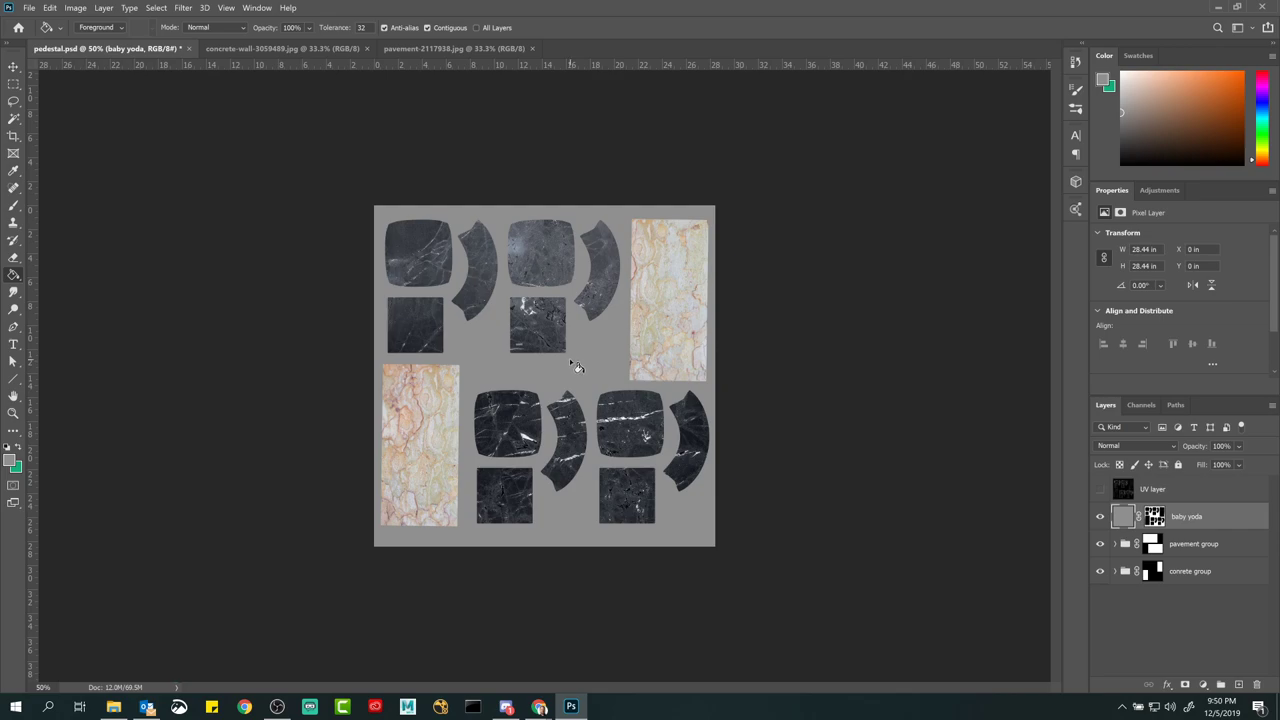
Step: Save the changes to the pedestal.psd document
click(29, 7)
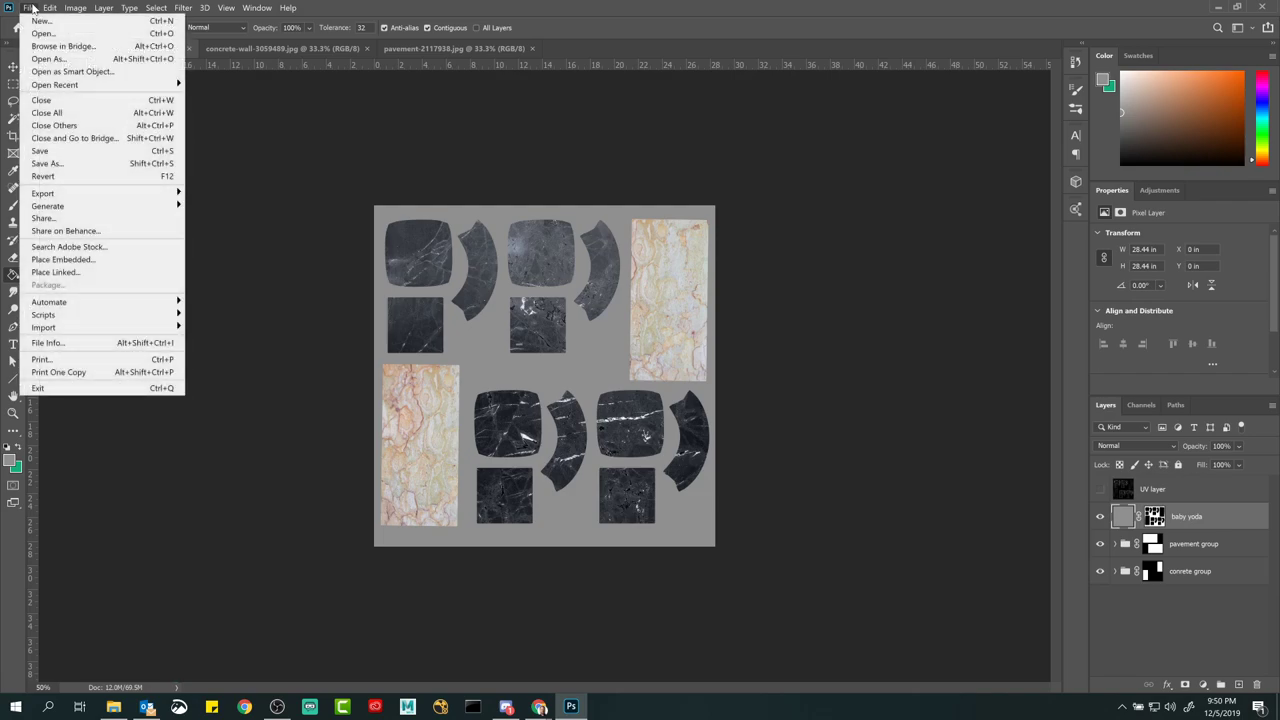
click(48, 152)
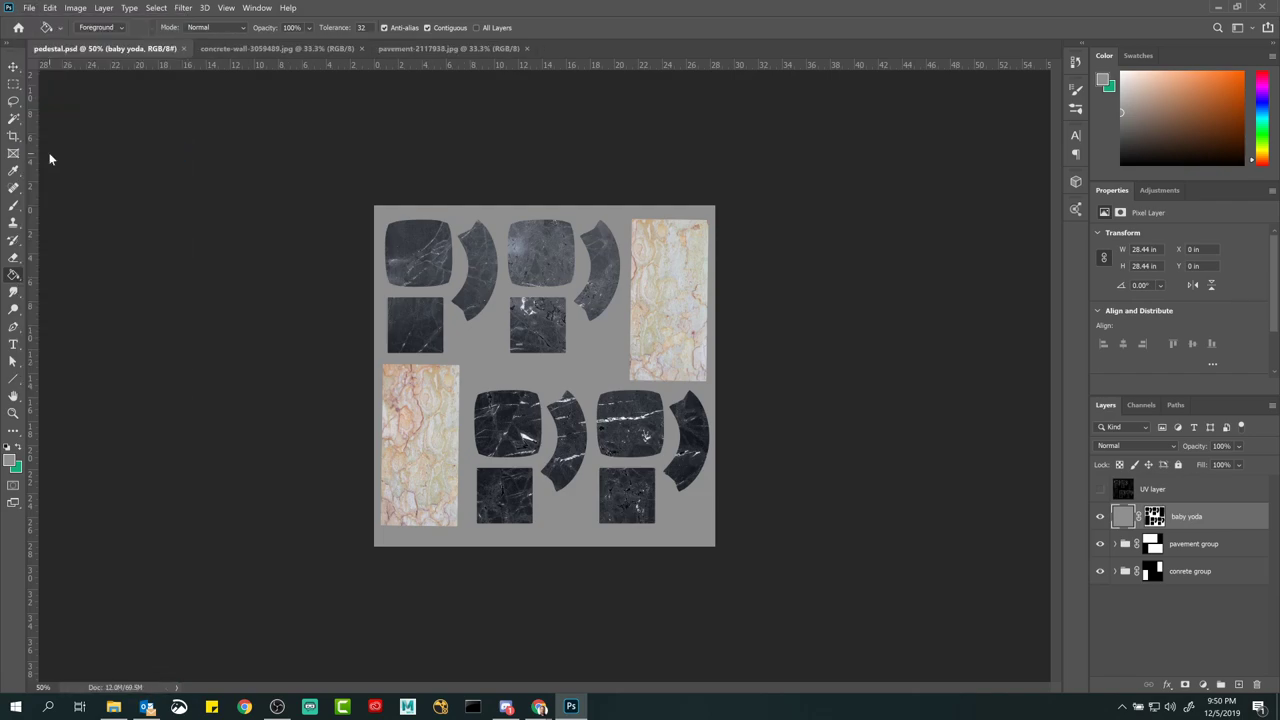
click(30, 10)
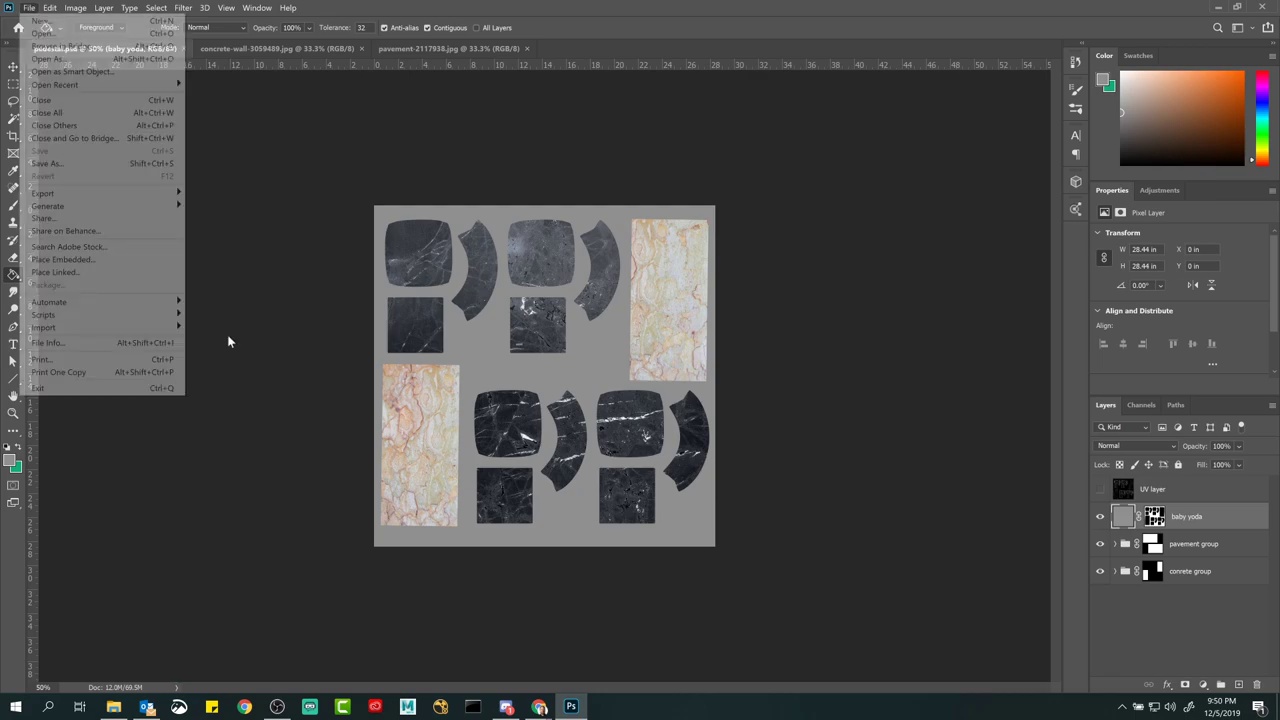
click(262, 316)
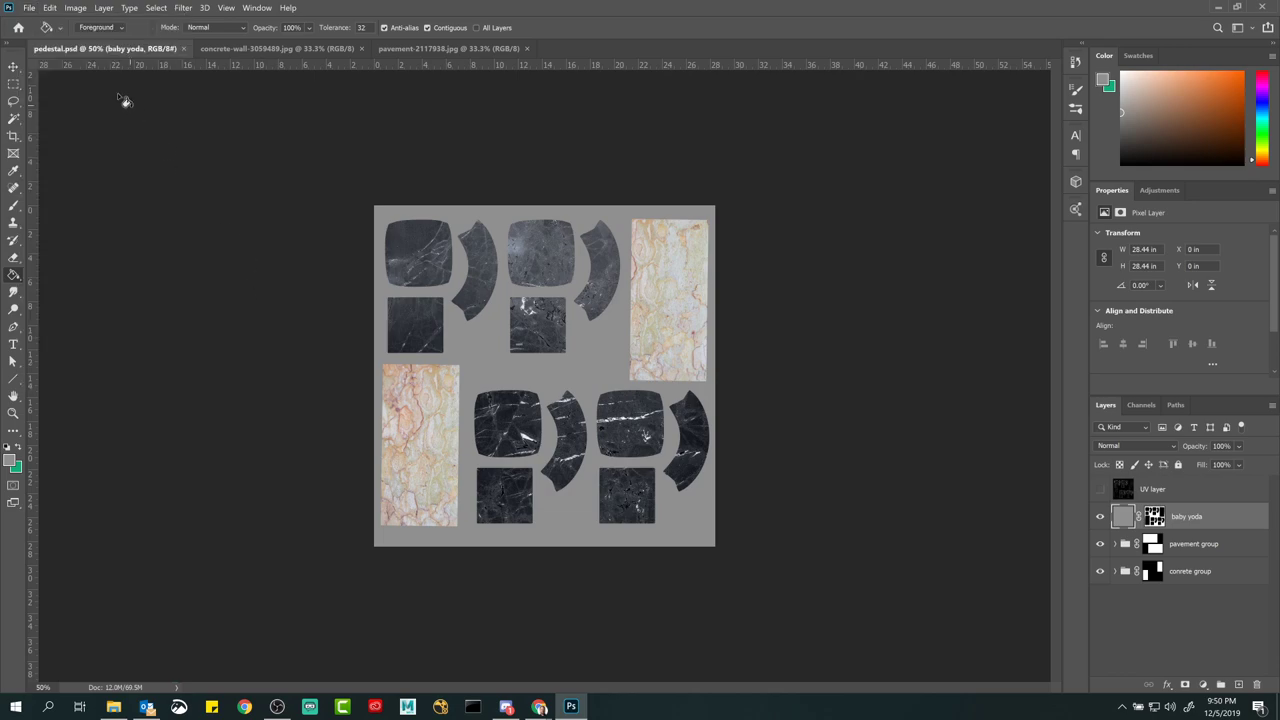
Step: Save a PNG version of the pedestal document on the computer as pedestal_texture in the pedestal_textures folder, using the large file size option
click(30, 10)
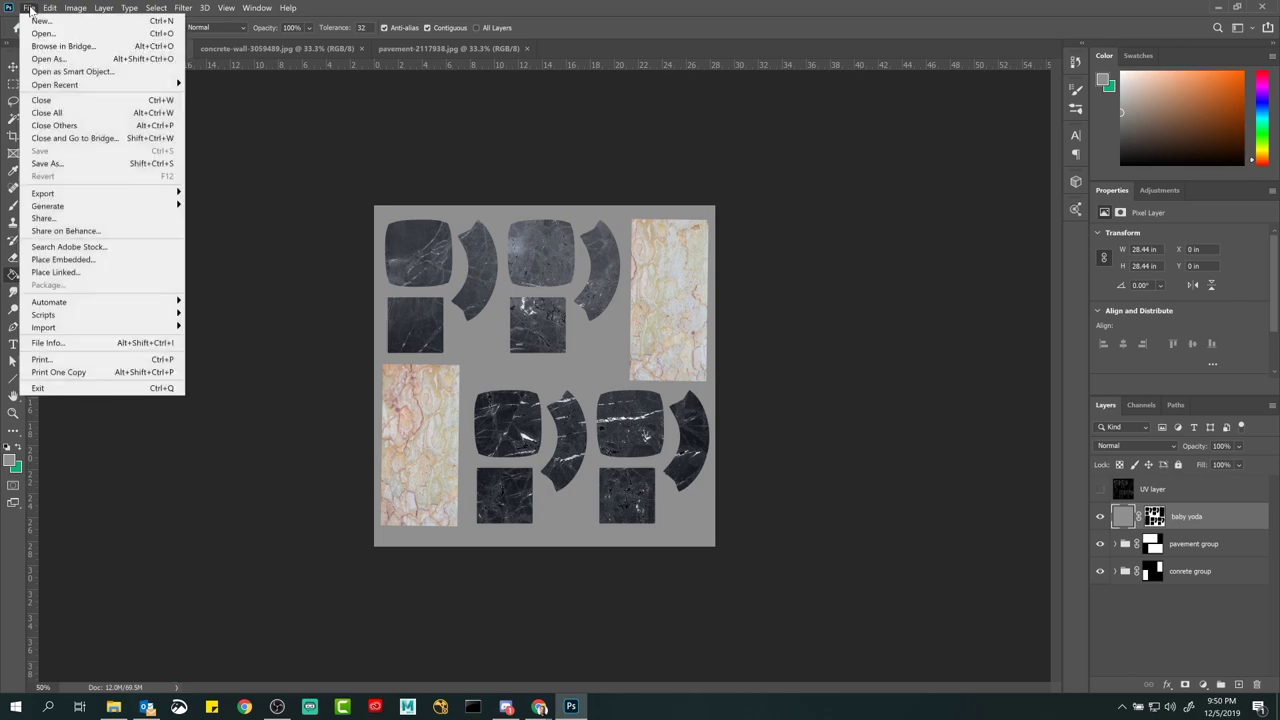
click(55, 165)
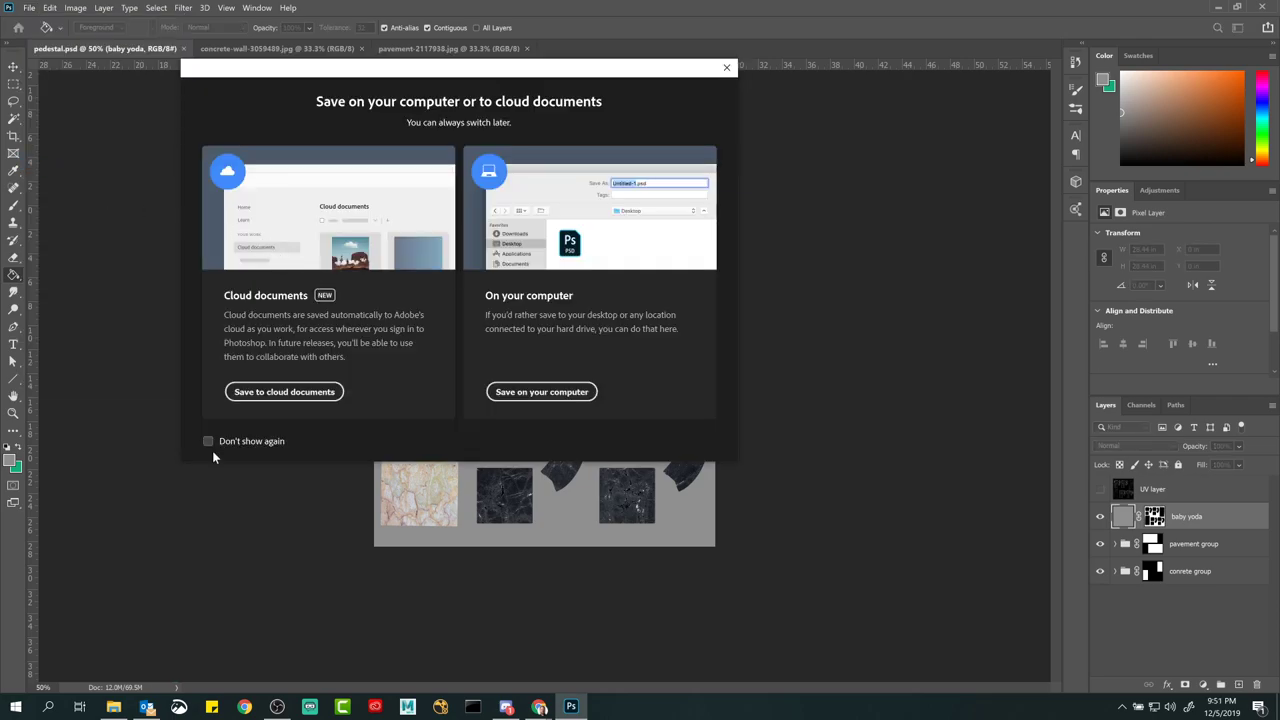
click(553, 393)
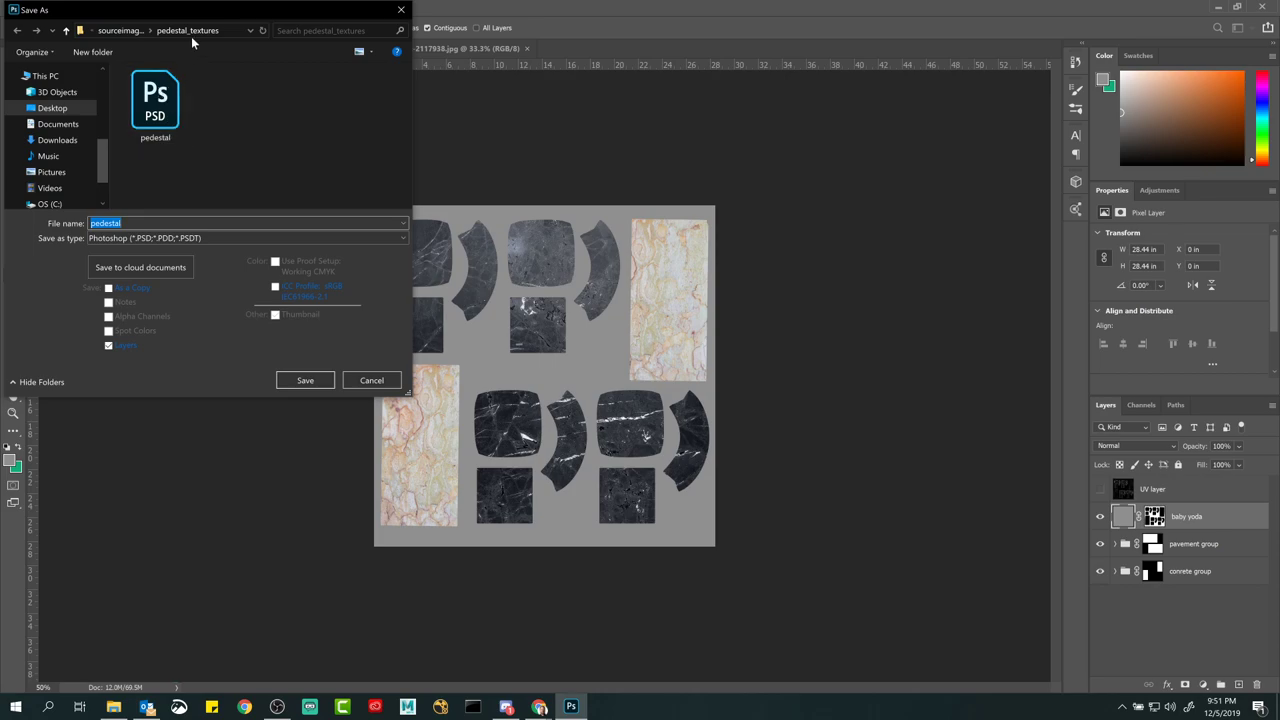
click(172, 238)
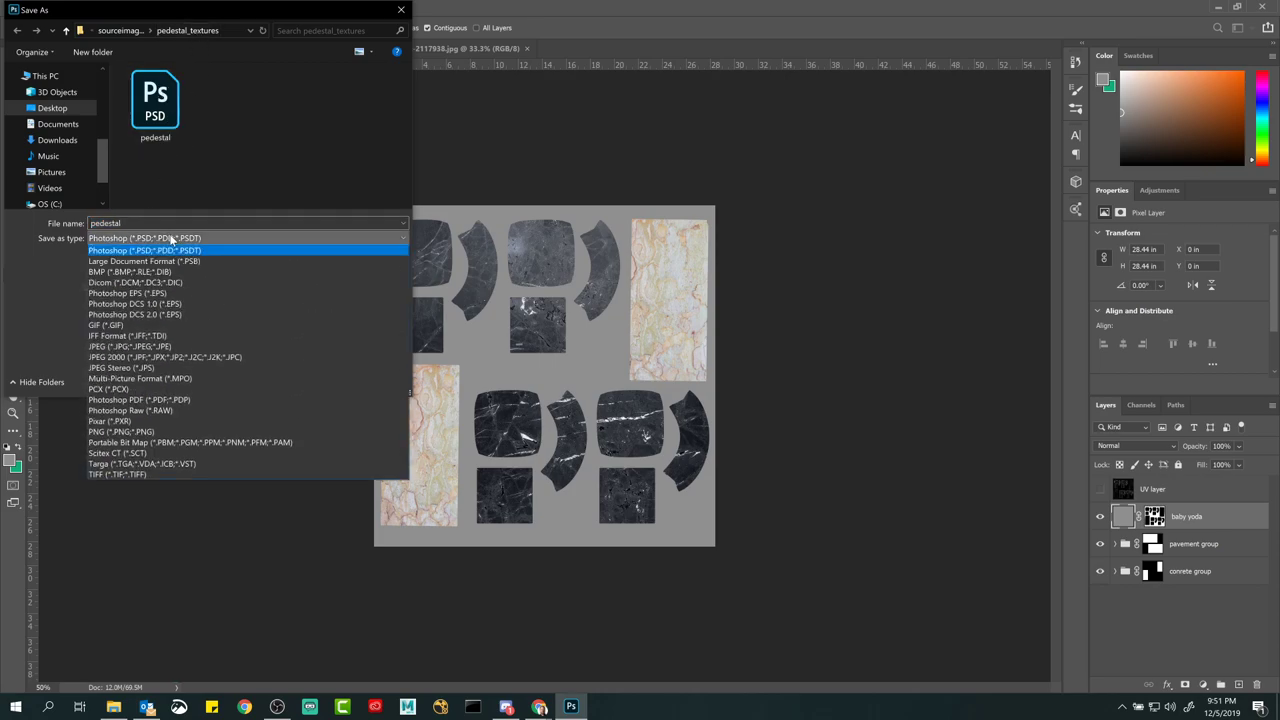
click(150, 431)
double_click(110, 223)
click(121, 223)
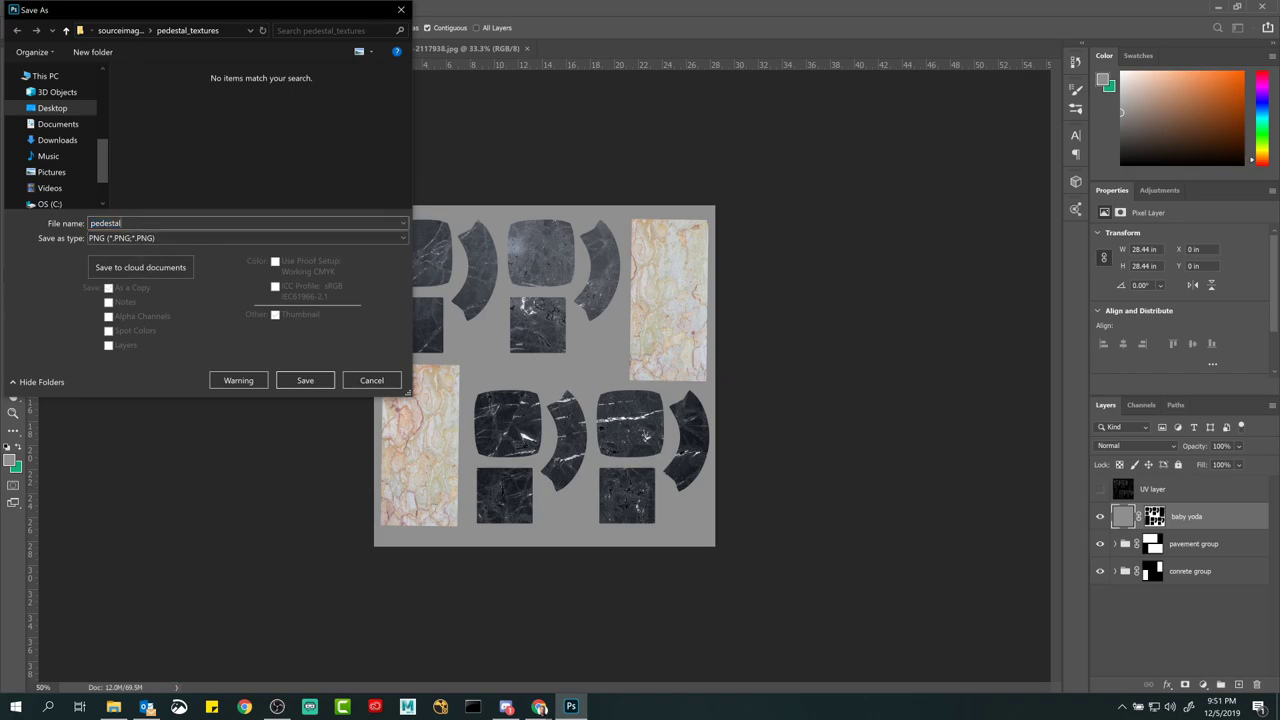
text(_texture)
click(303, 381)
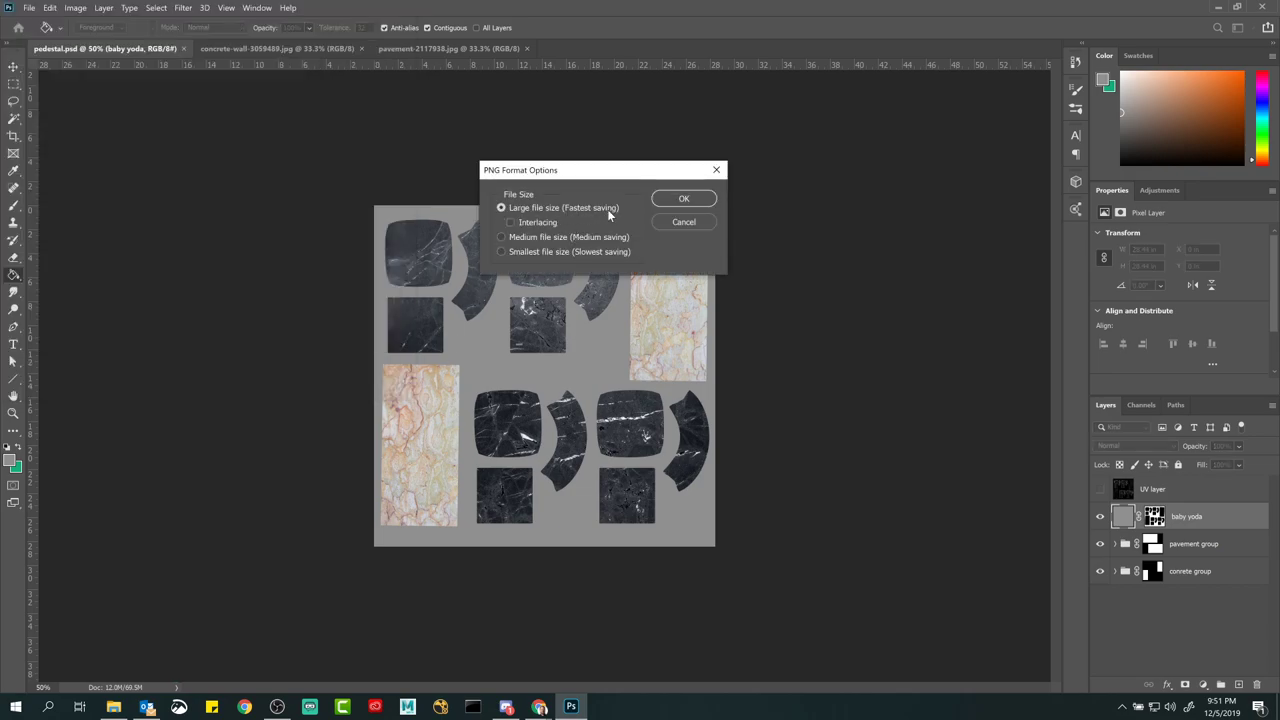
click(680, 199)
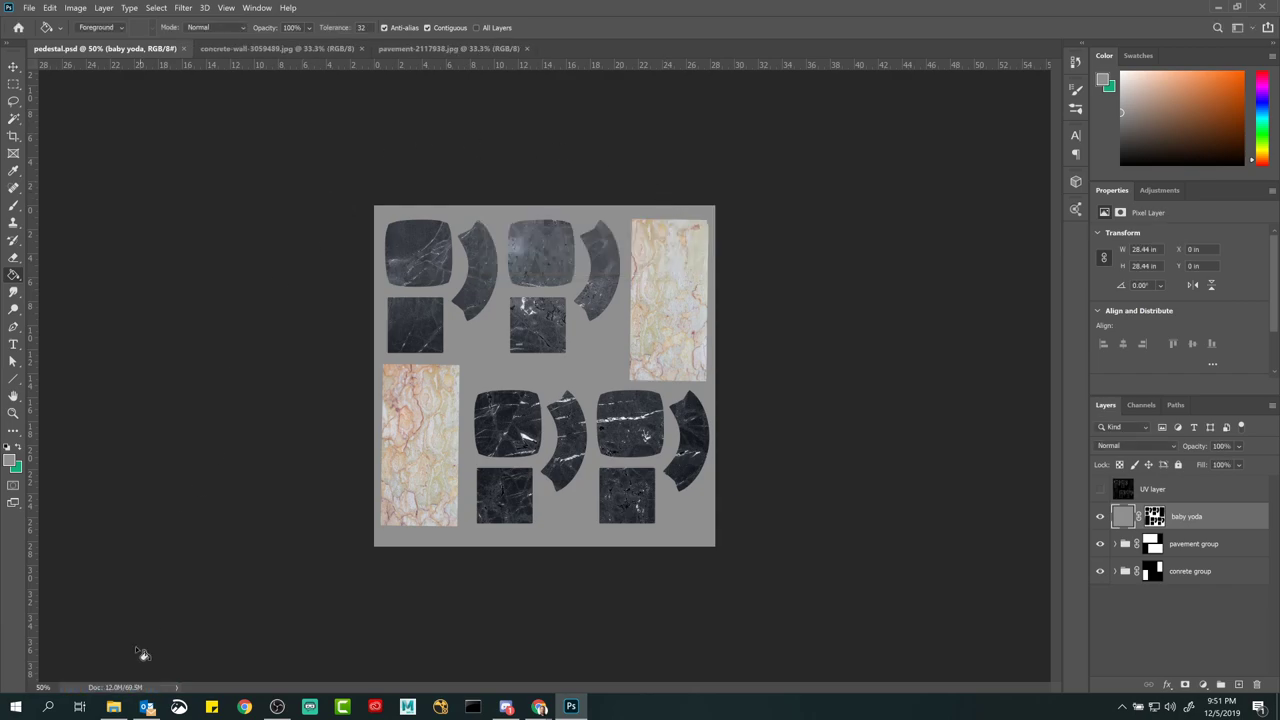
Step: Switch to File Explorer and examine the concrete and pavement source images and the pedestal PSD in the pedestal_textures folder
click(114, 708)
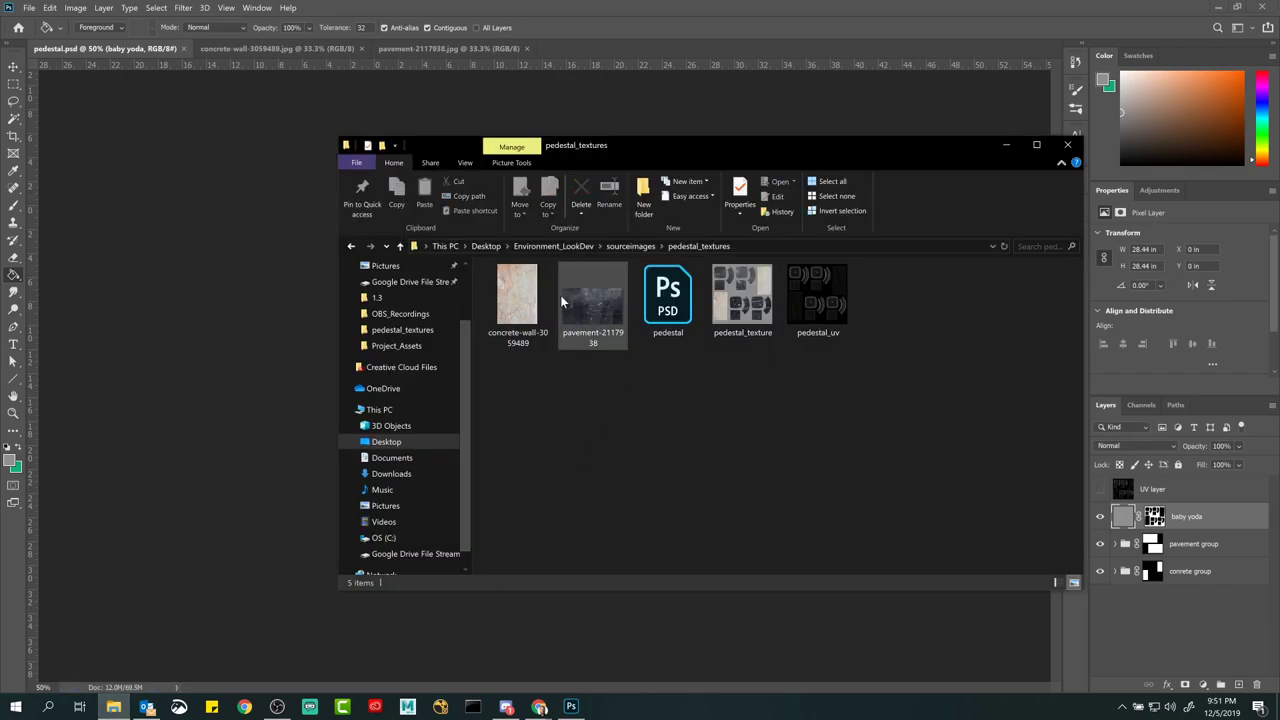
drag(623, 397, 524, 315)
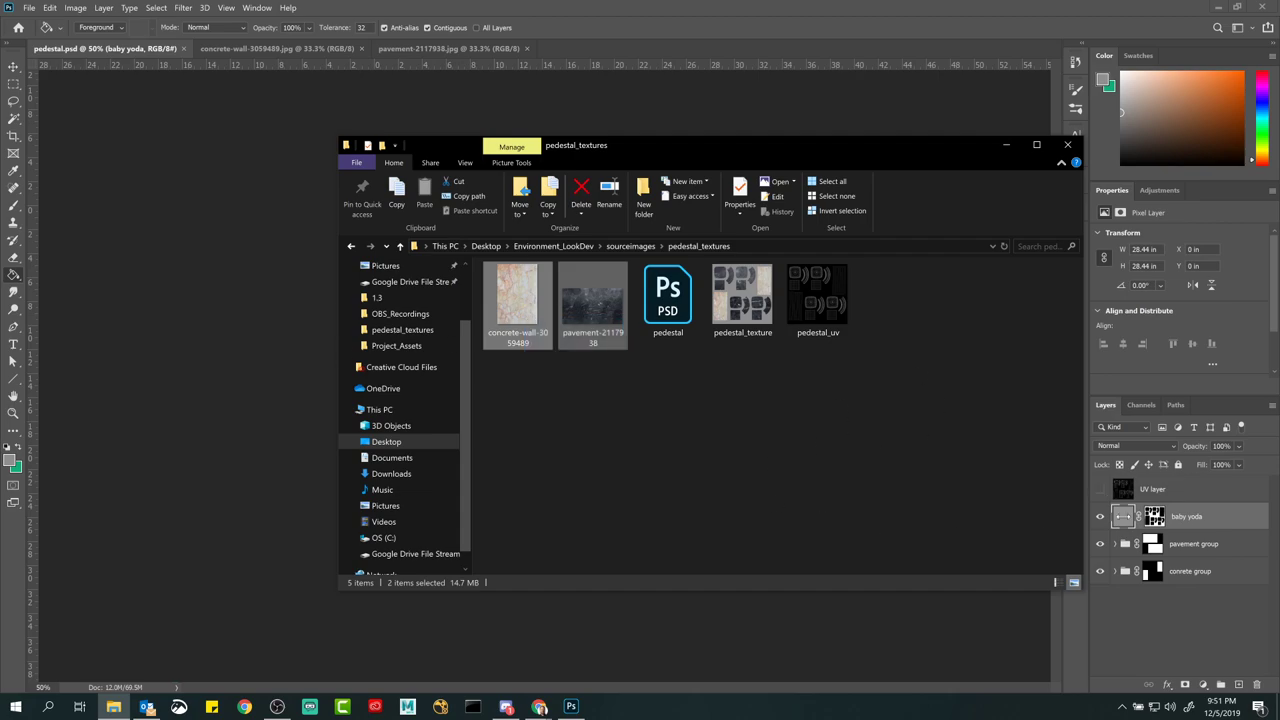
click(582, 363)
click(677, 302)
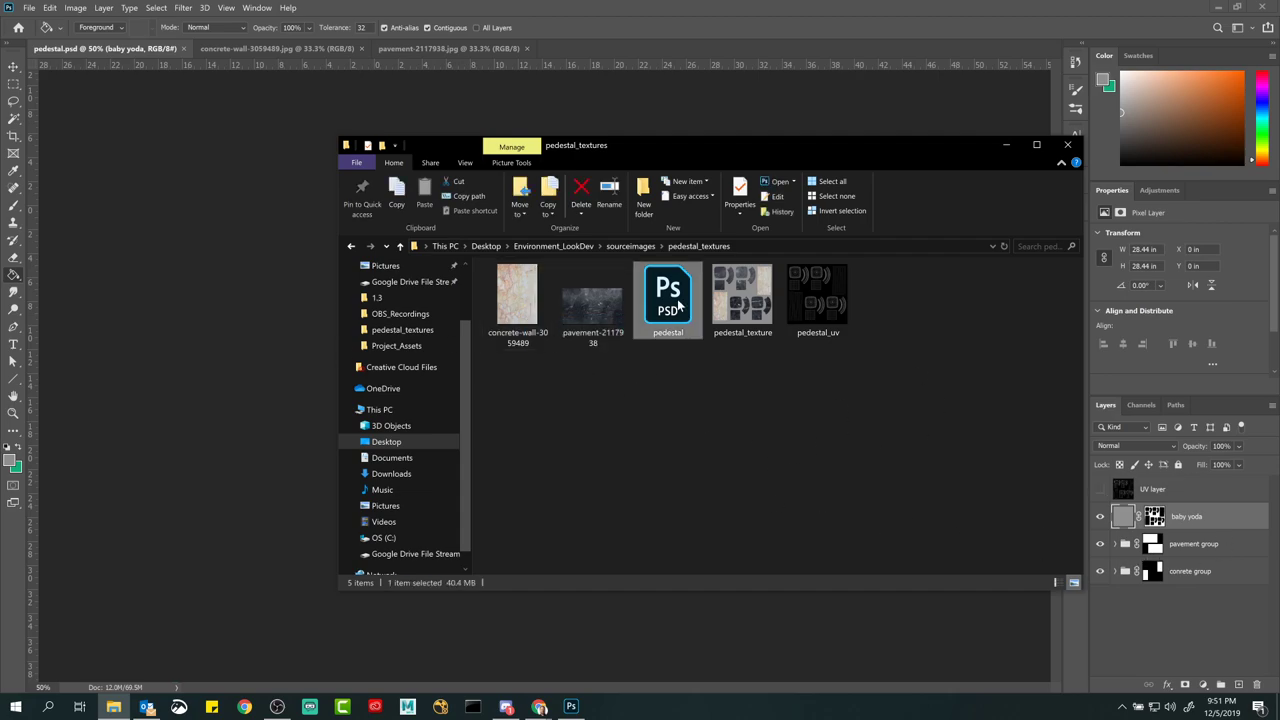
click(748, 400)
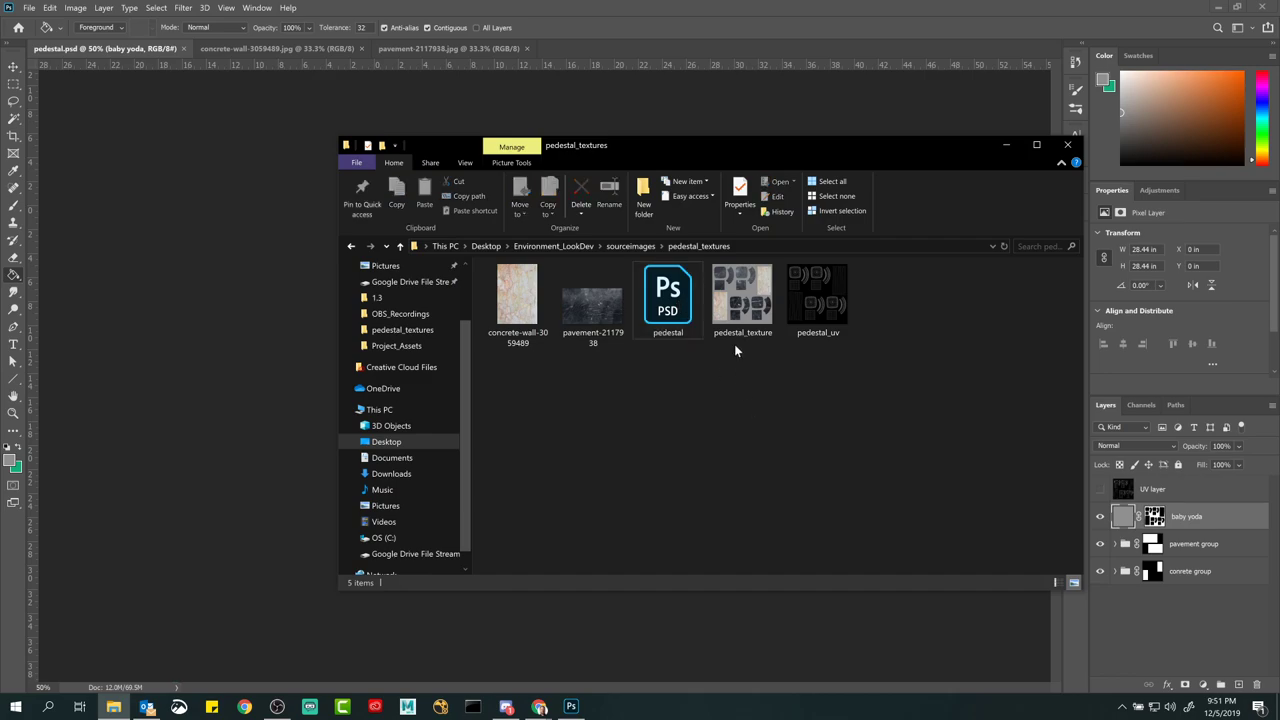
Step: View the exported pedestal_texture image and the pedestal_uv image to compare them, closing each one
double_click(725, 287)
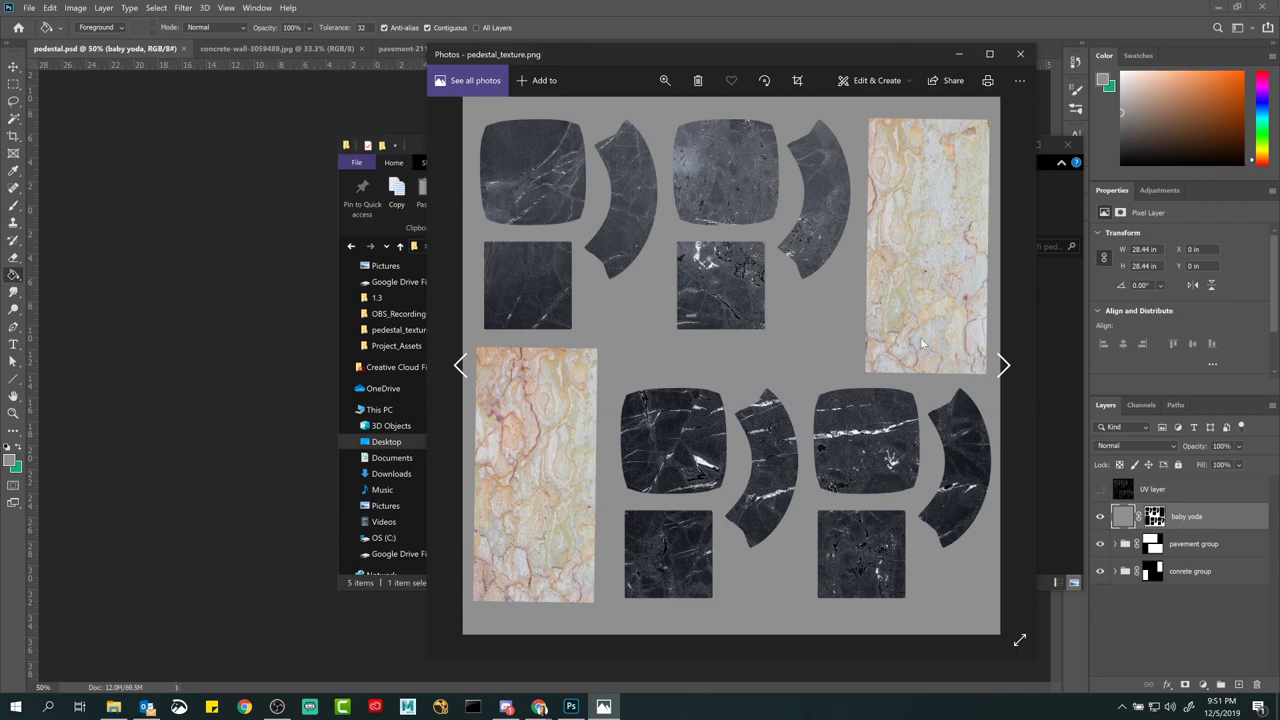
click(1027, 59)
double_click(830, 297)
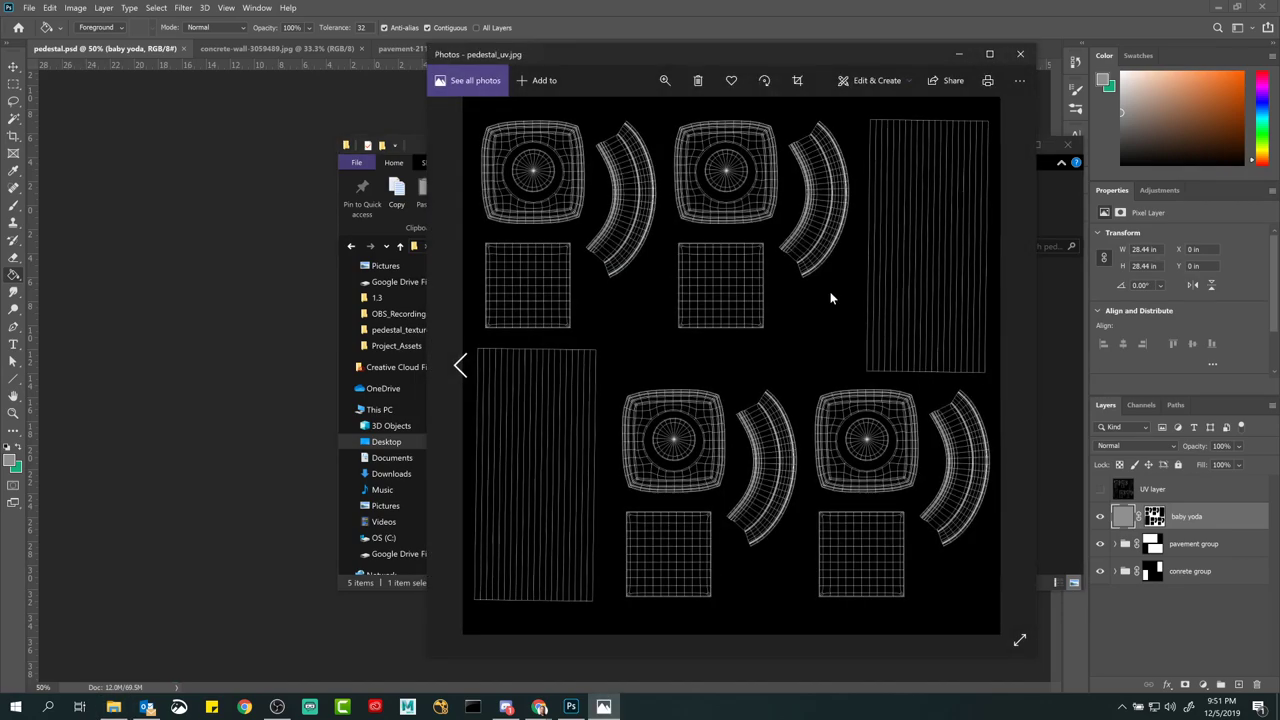
click(1020, 53)
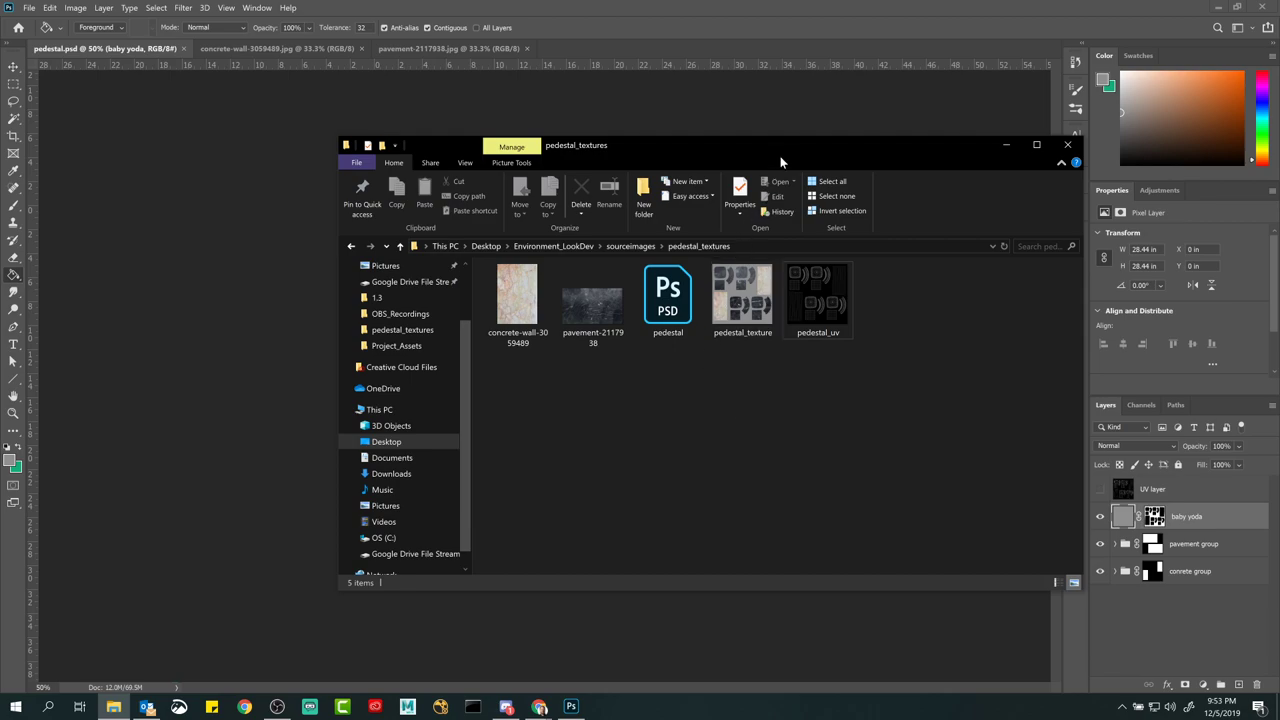
Step: Reposition the folder window and view the pedestal_uv image twice to examine its UV layout, closing it each time
drag(774, 146, 651, 147)
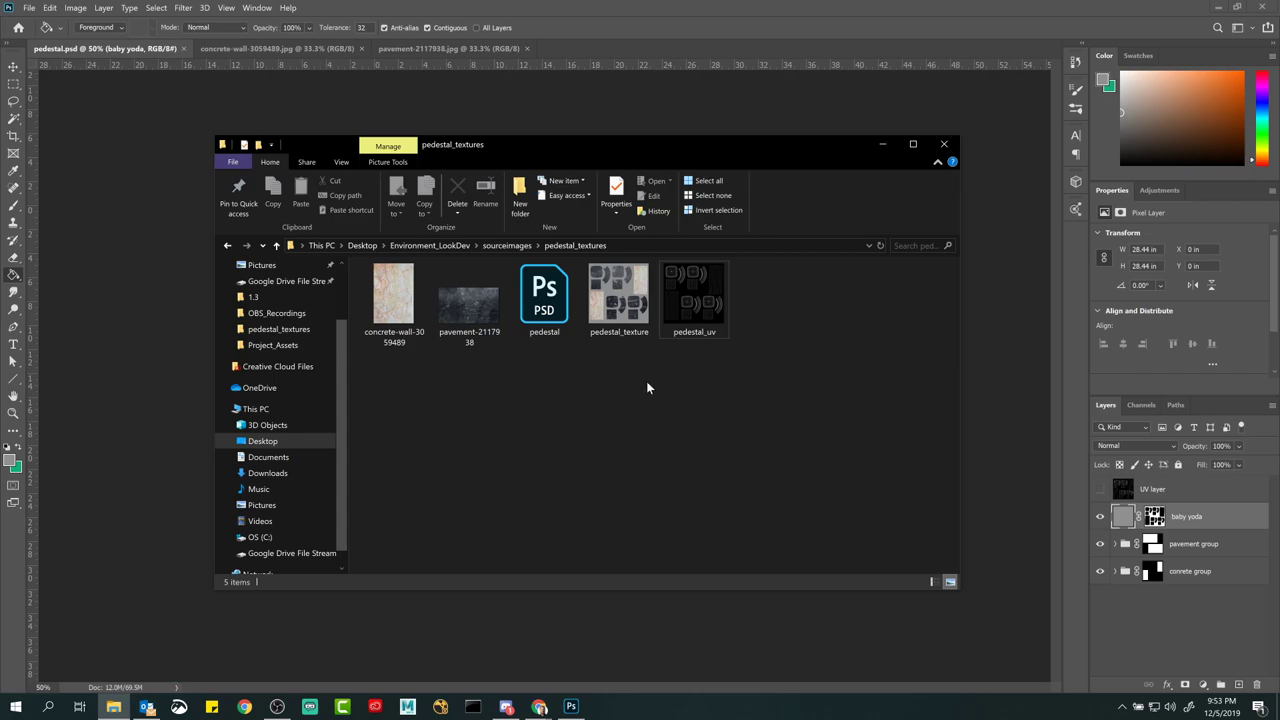
mouse_move(611, 297)
double_click(684, 264)
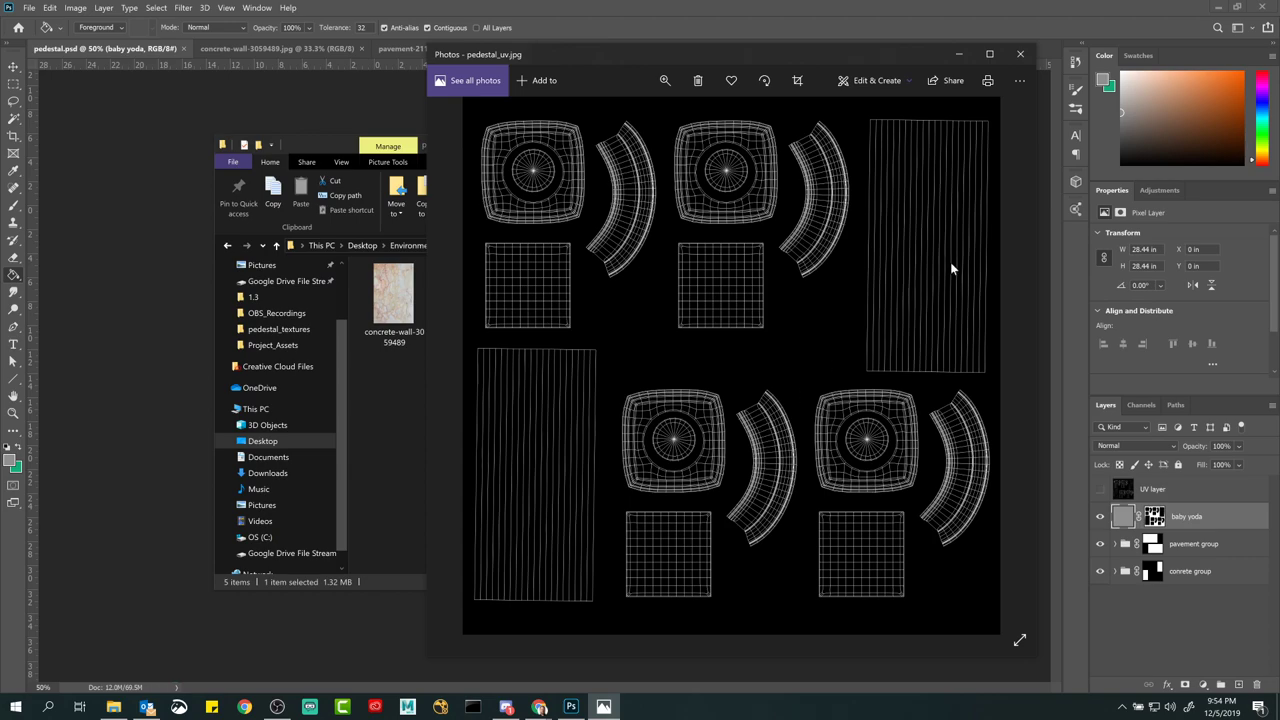
click(1020, 55)
click(662, 432)
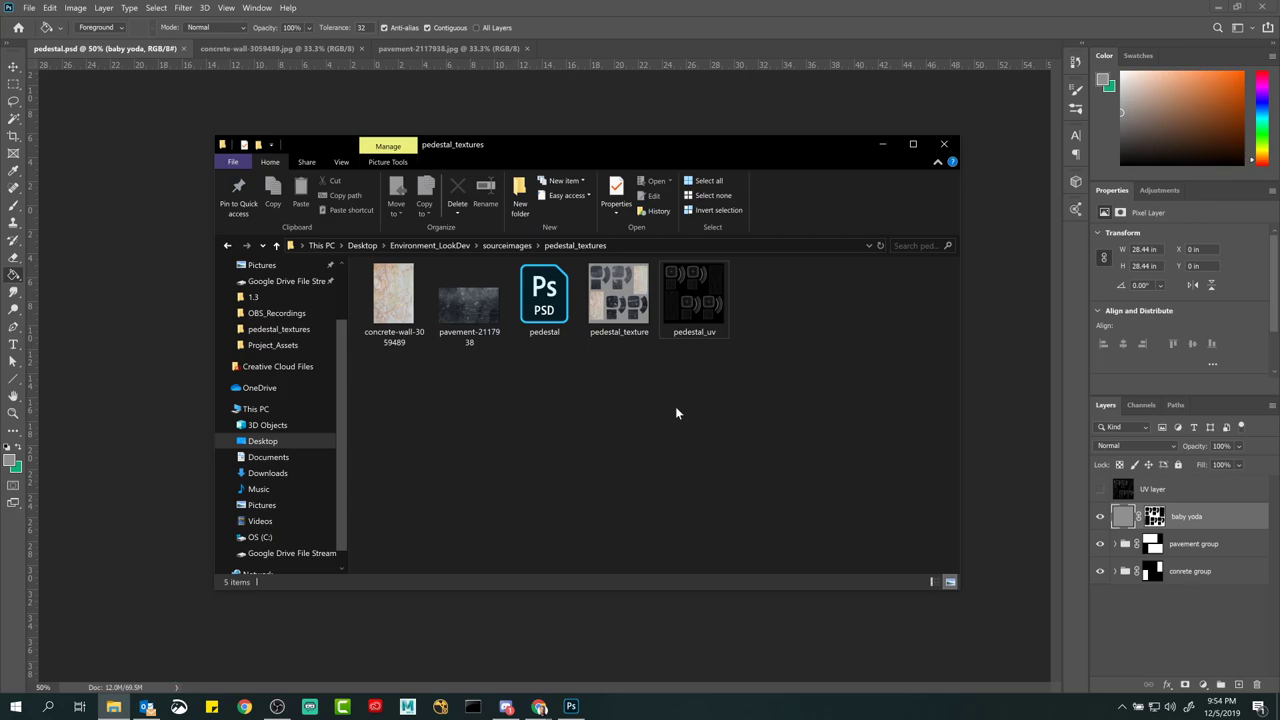
double_click(706, 311)
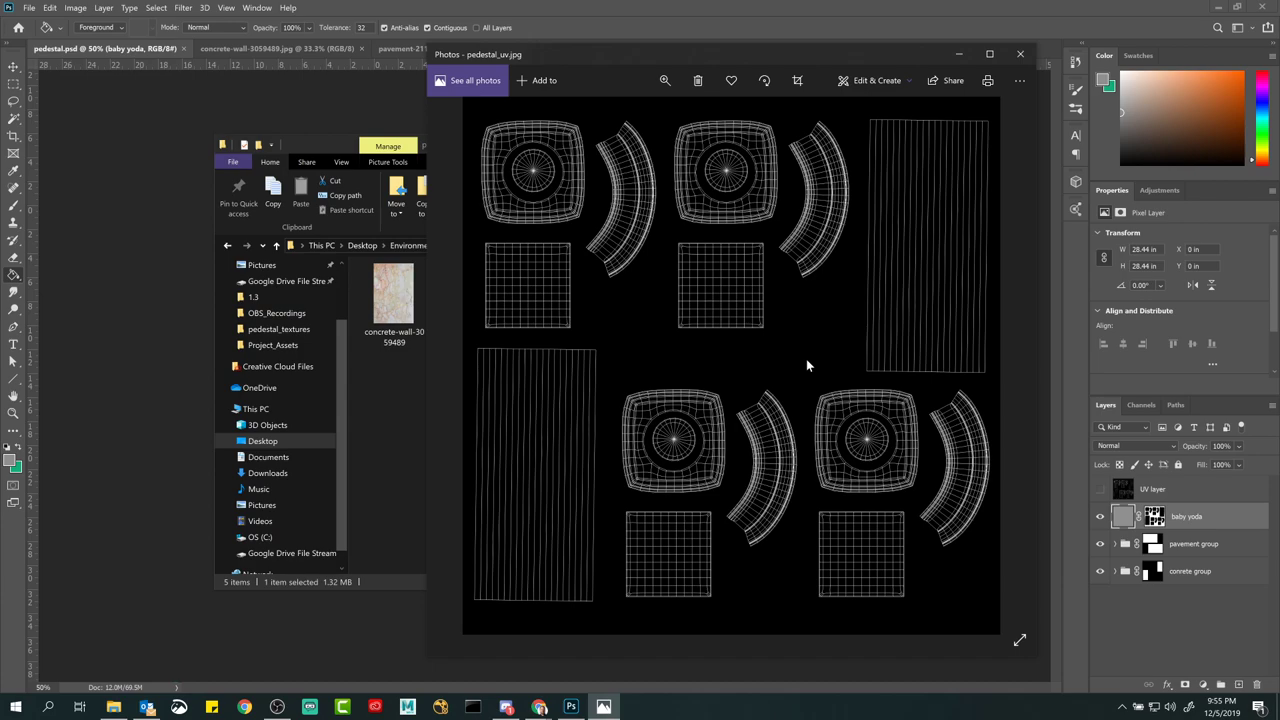
click(1020, 57)
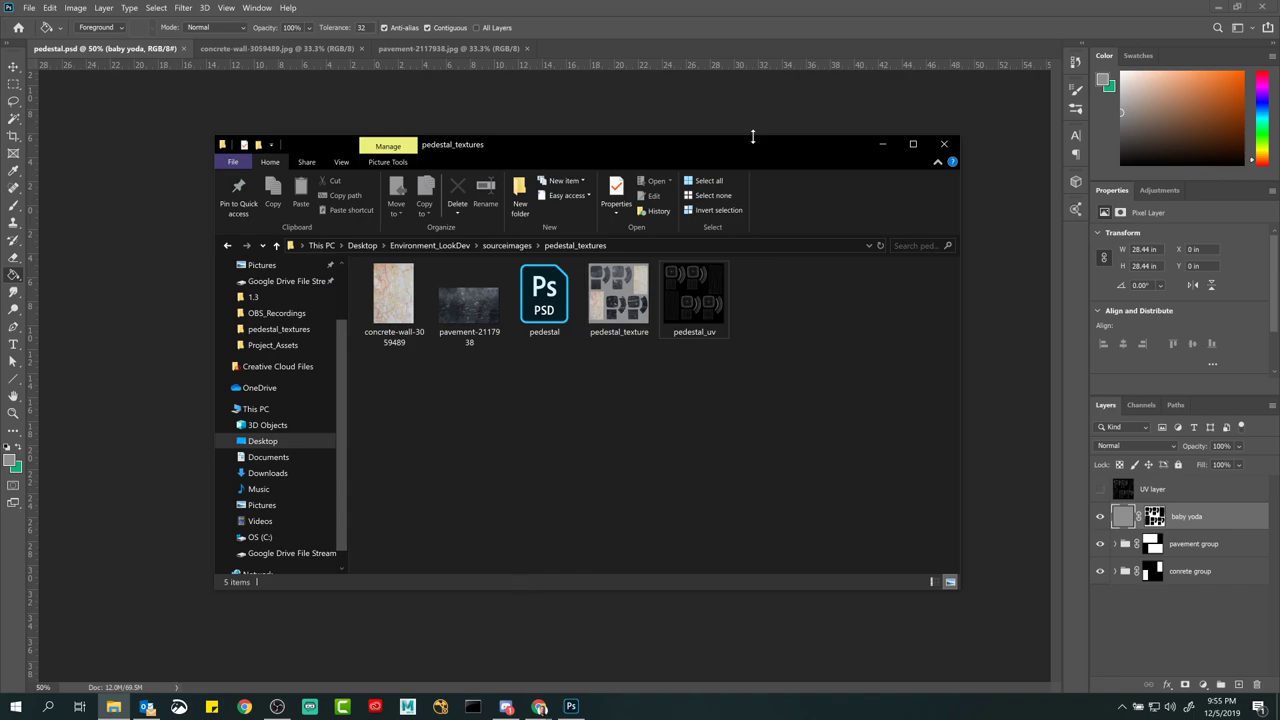
Step: Move the pedestal_textures folder window aside to examine the finished pedestal texture in Photoshop, then bring the window back to the middle
drag(717, 154, 1188, 117)
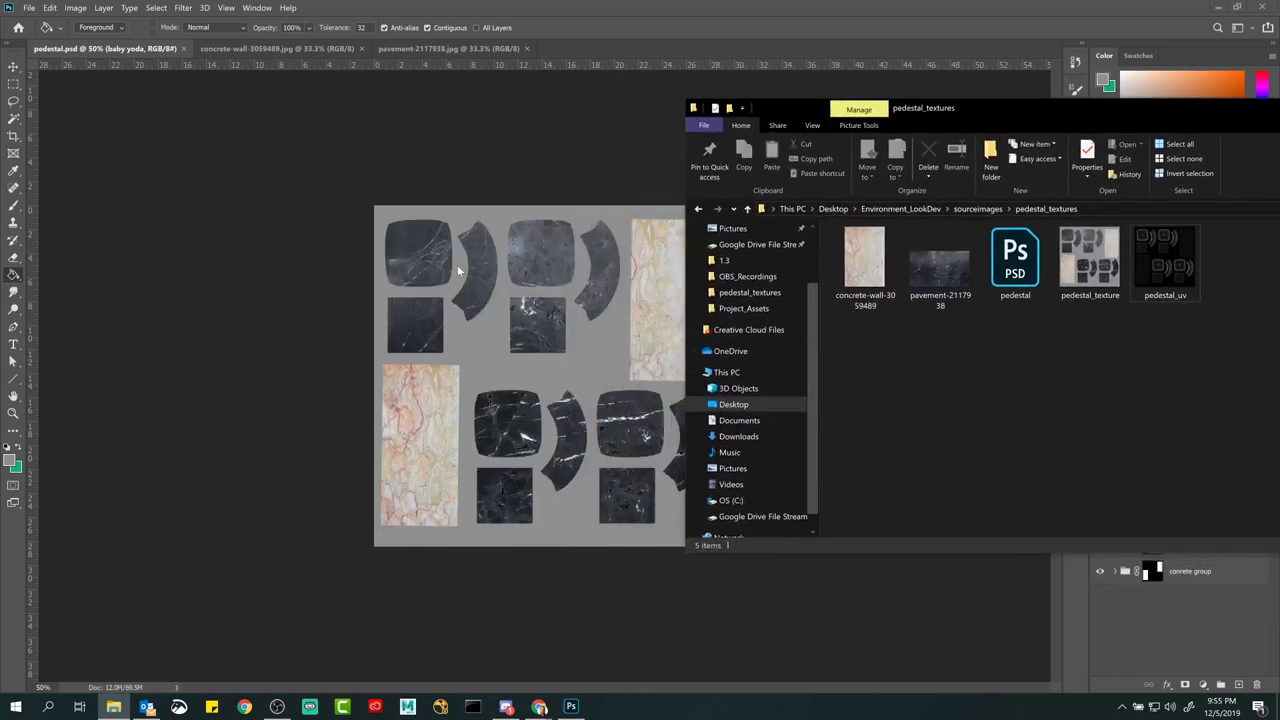
drag(986, 110, 1082, 115)
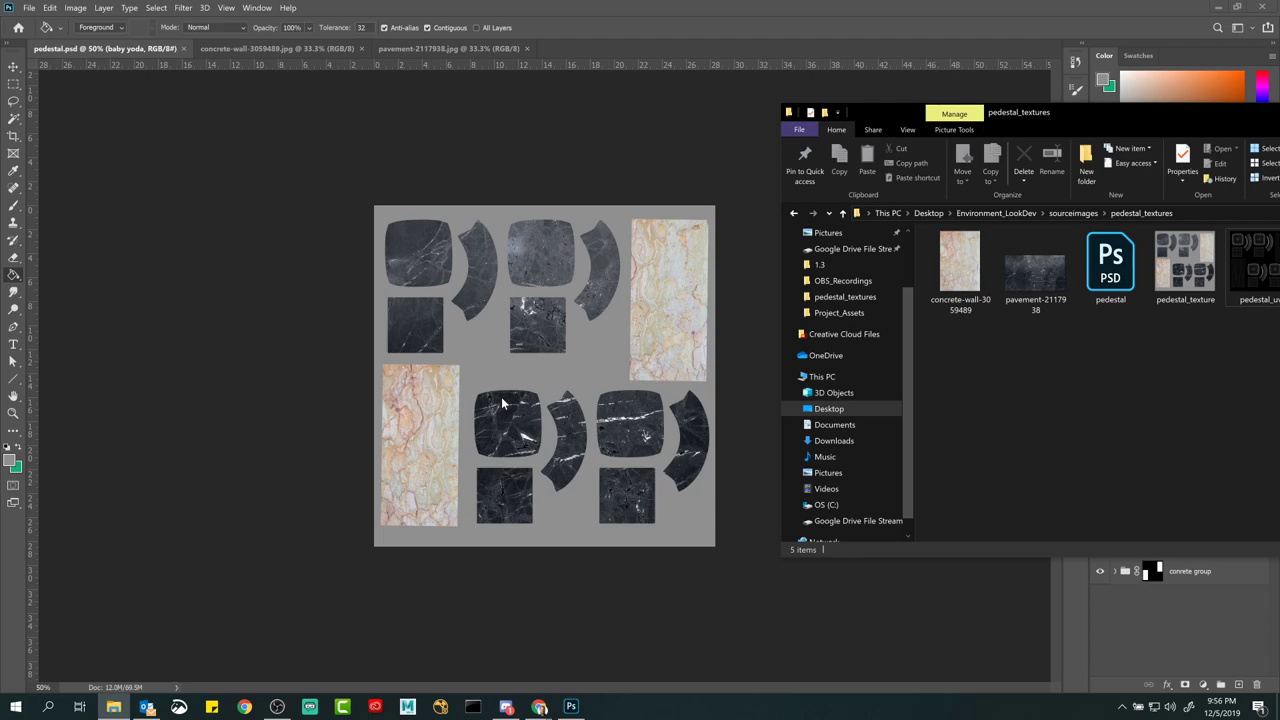
drag(1078, 109, 539, 153)
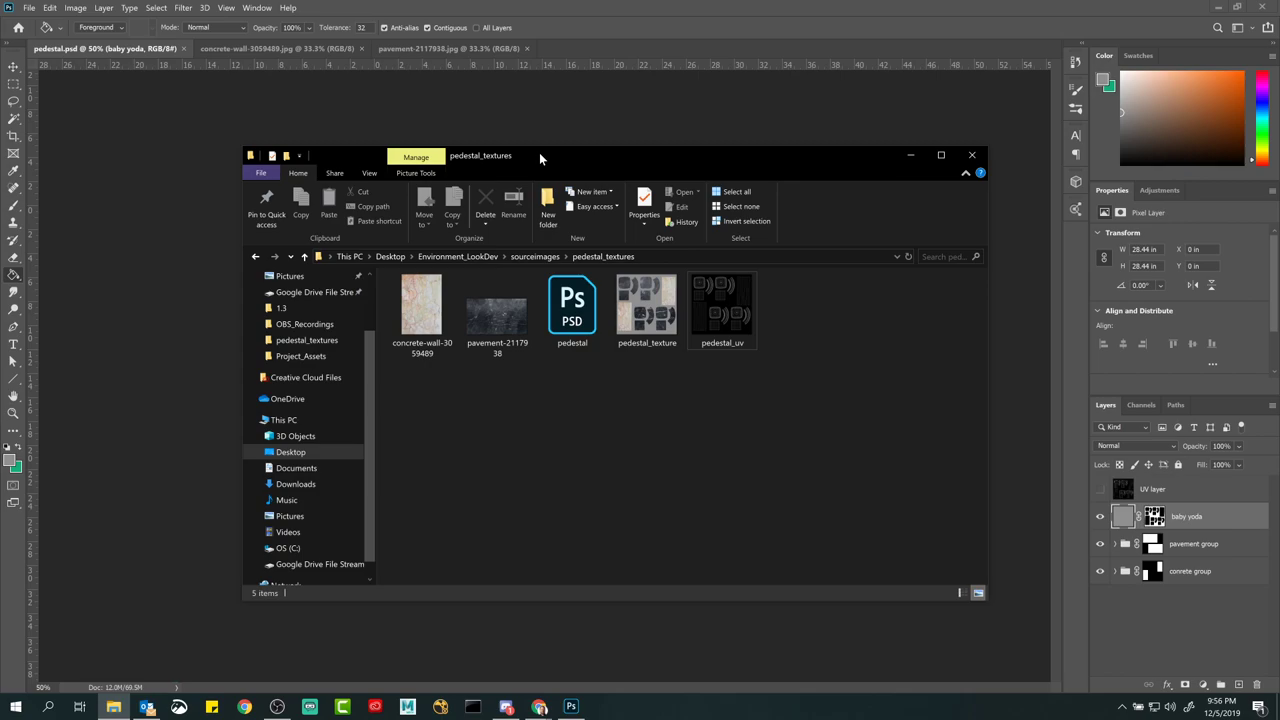
mouse_move(539, 152)
mouse_down()
mouse_move(533, 181)
mouse_move(563, 226)
mouse_move(526, 173)
mouse_up()
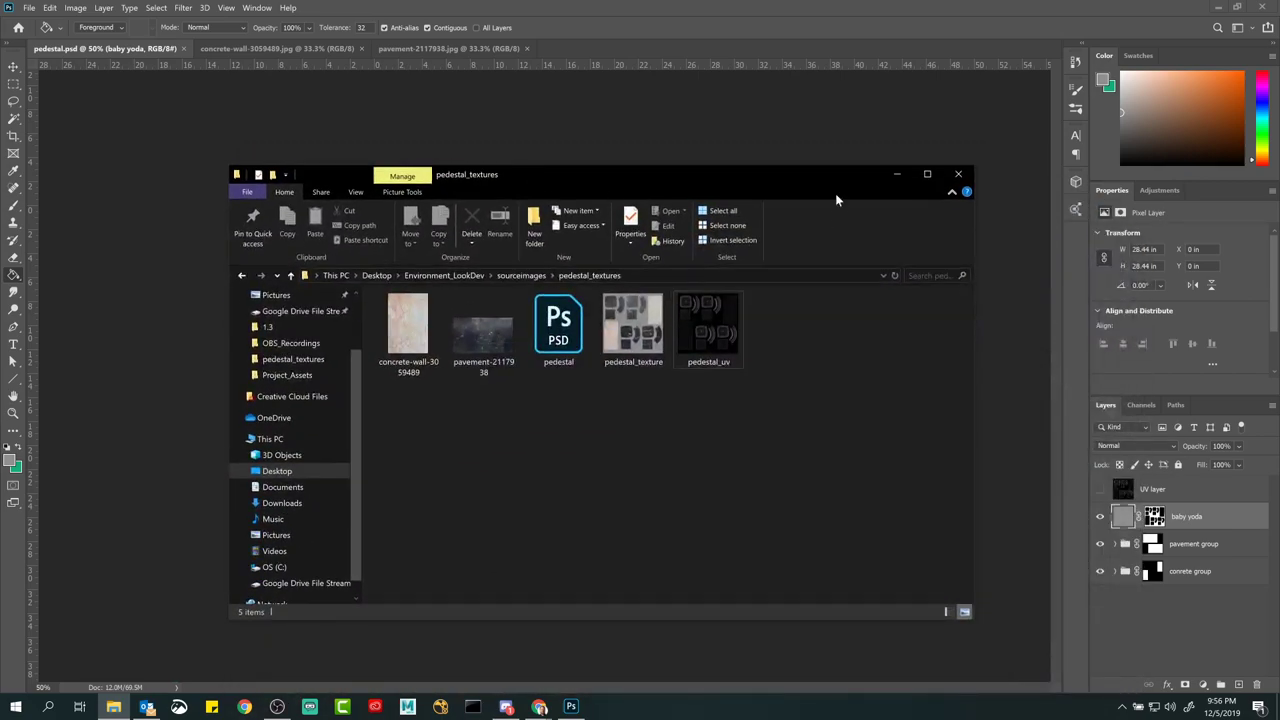
Step: Minimize the folder window and close the concrete-wall and pavement source image documents in Photoshop, leaving pedestal.psd open
click(895, 175)
click(314, 50)
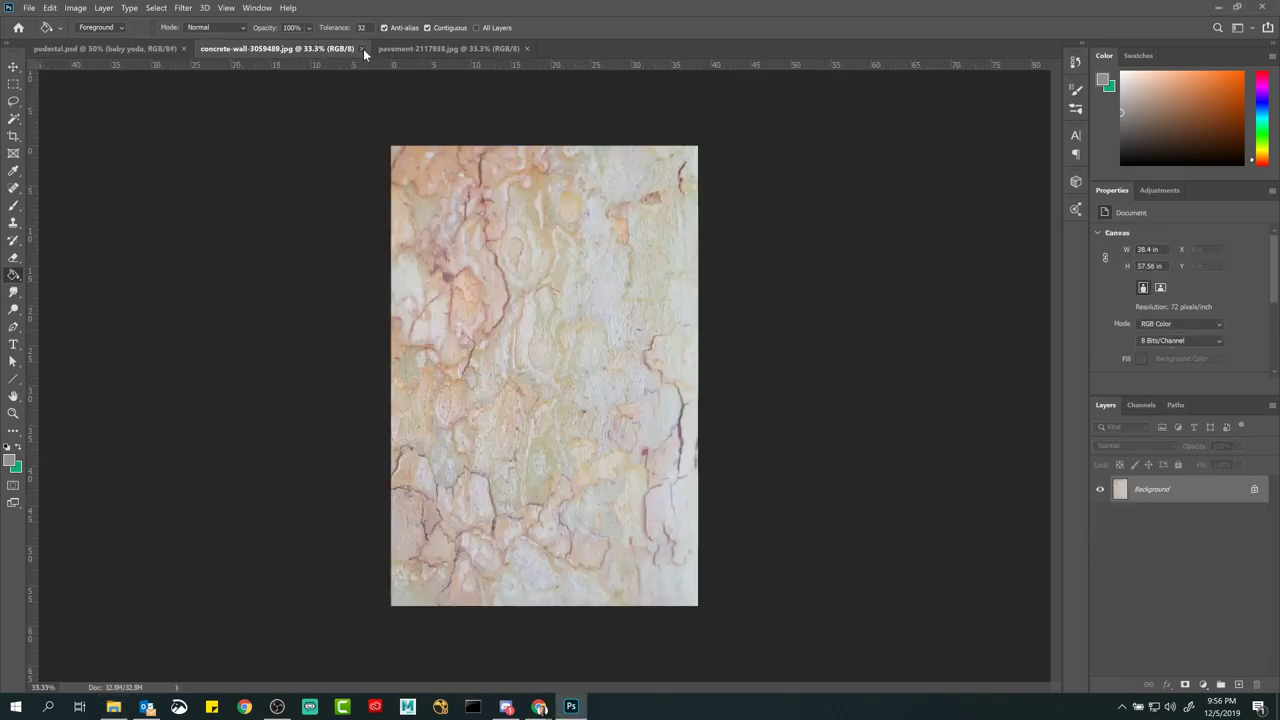
click(360, 48)
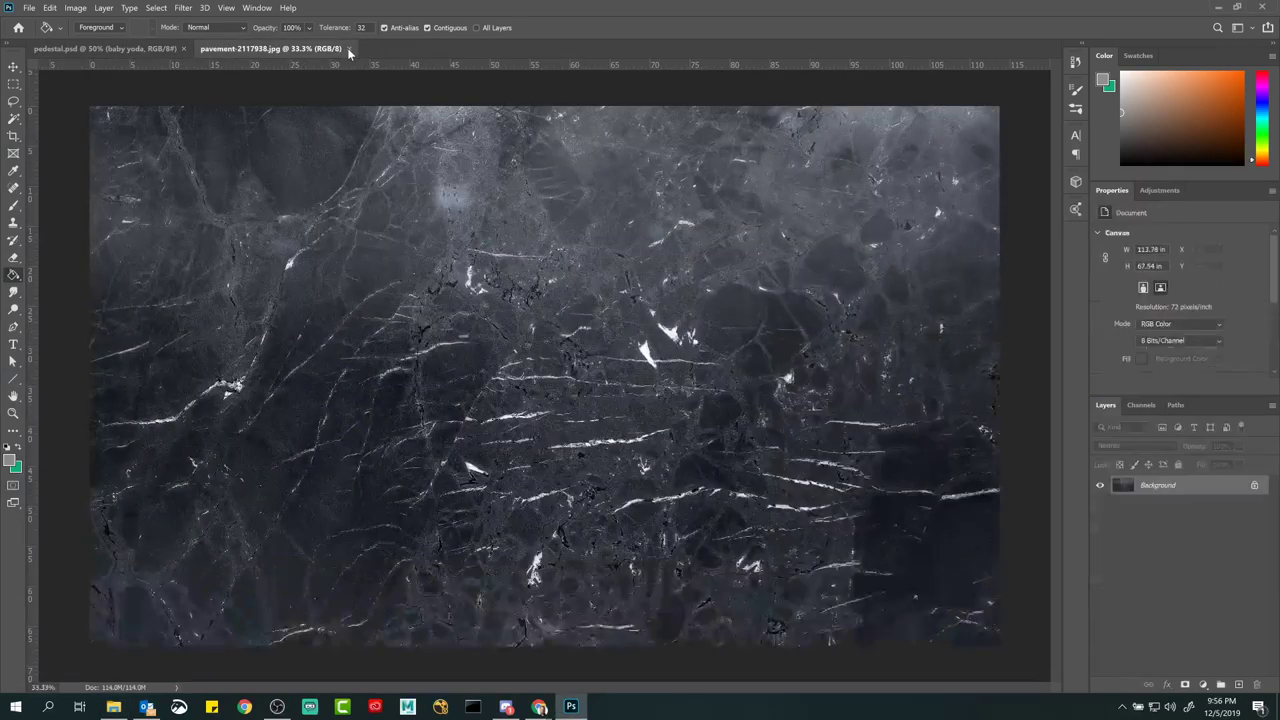
click(349, 48)
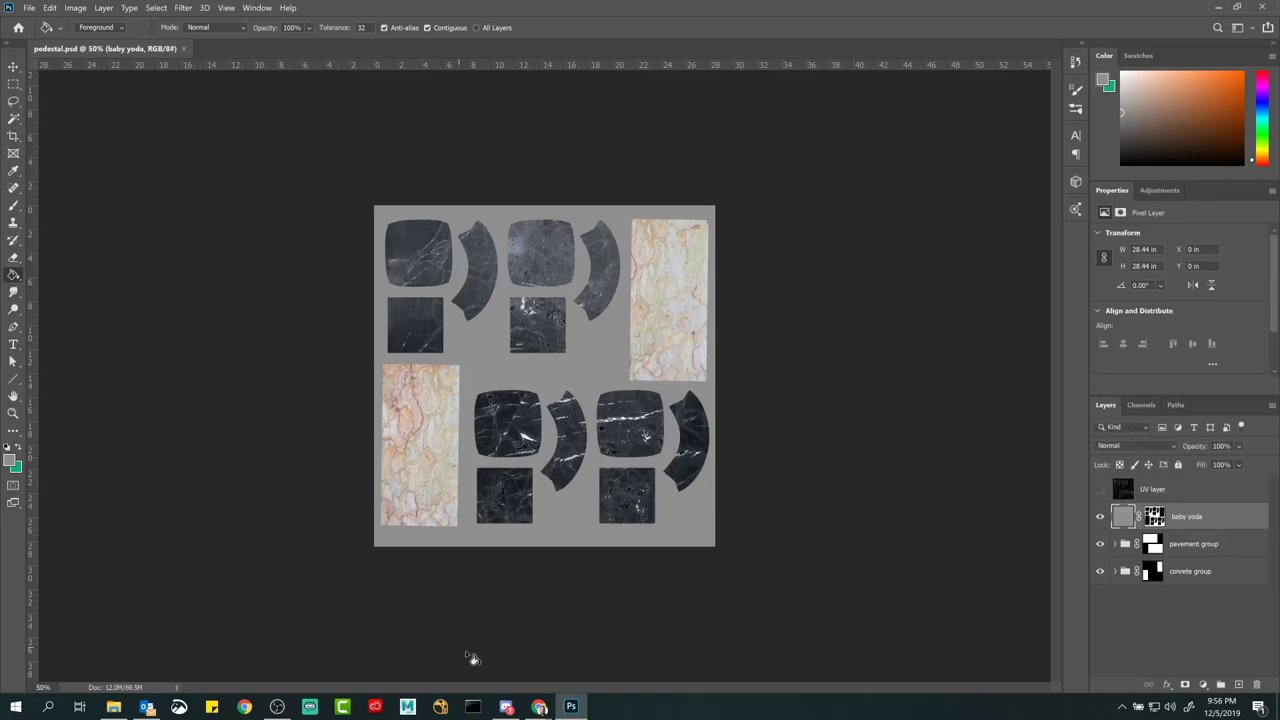
Step: Switch to Chrome and review the 2.3 Creating 2D Textures in Photoshop activity slides full screen, going back from slide 8 to slide 5
mouse_move(539, 706)
click(587, 658)
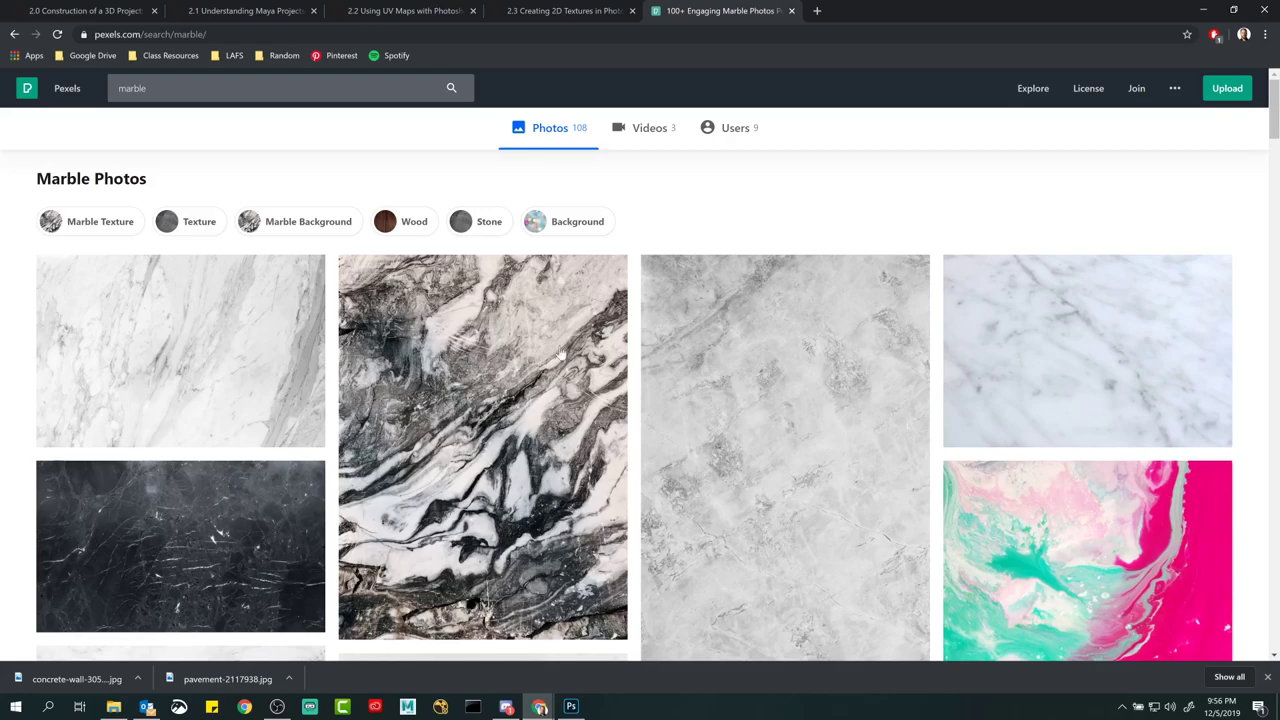
click(566, 12)
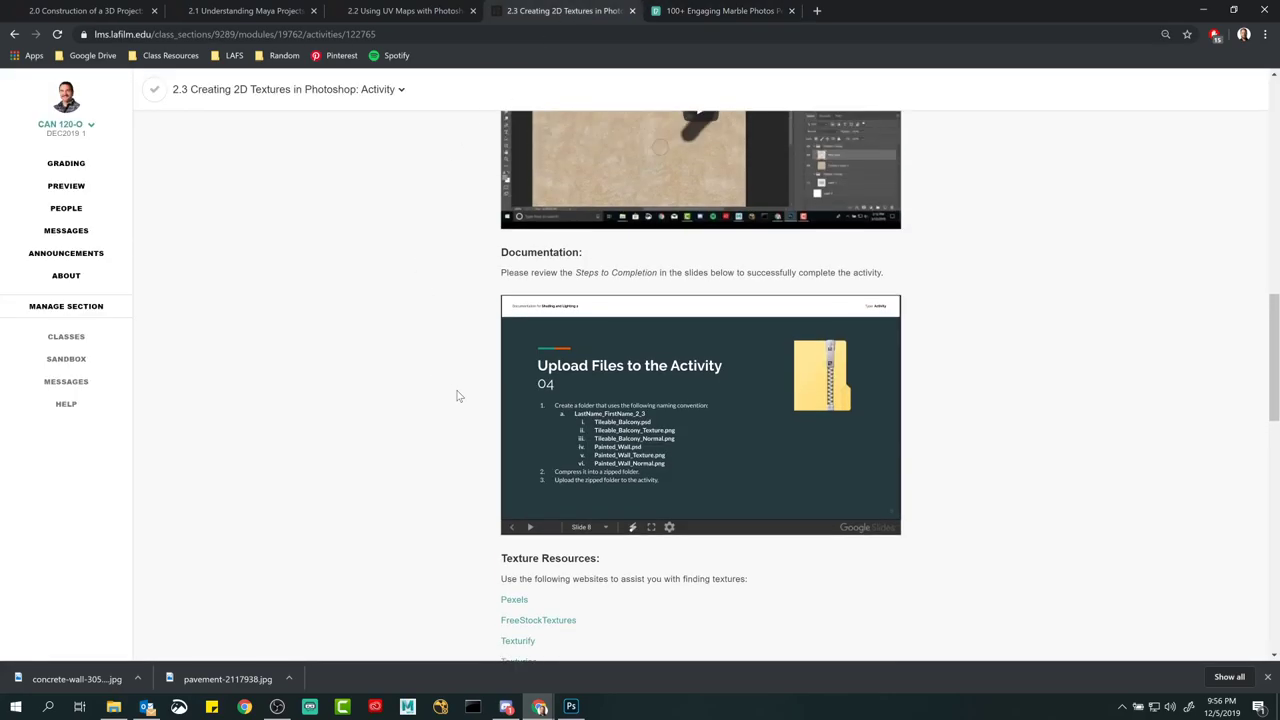
click(651, 527)
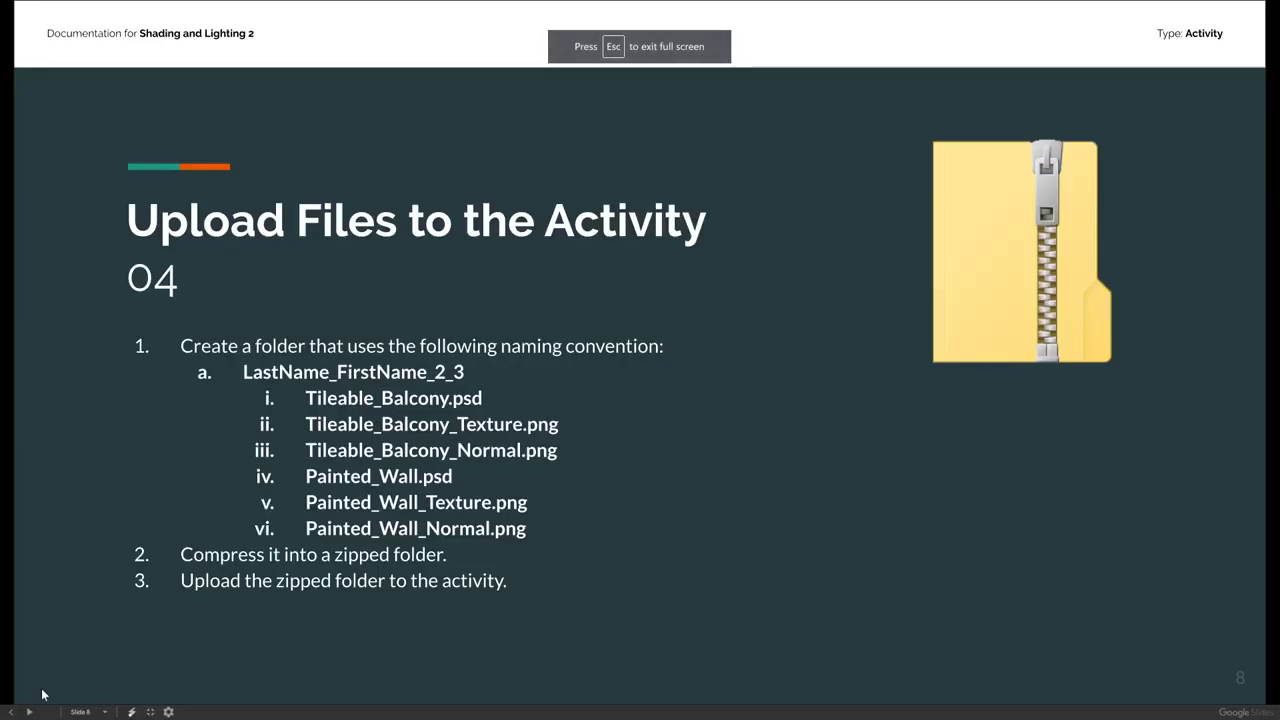
click(12, 712)
click(12, 712)
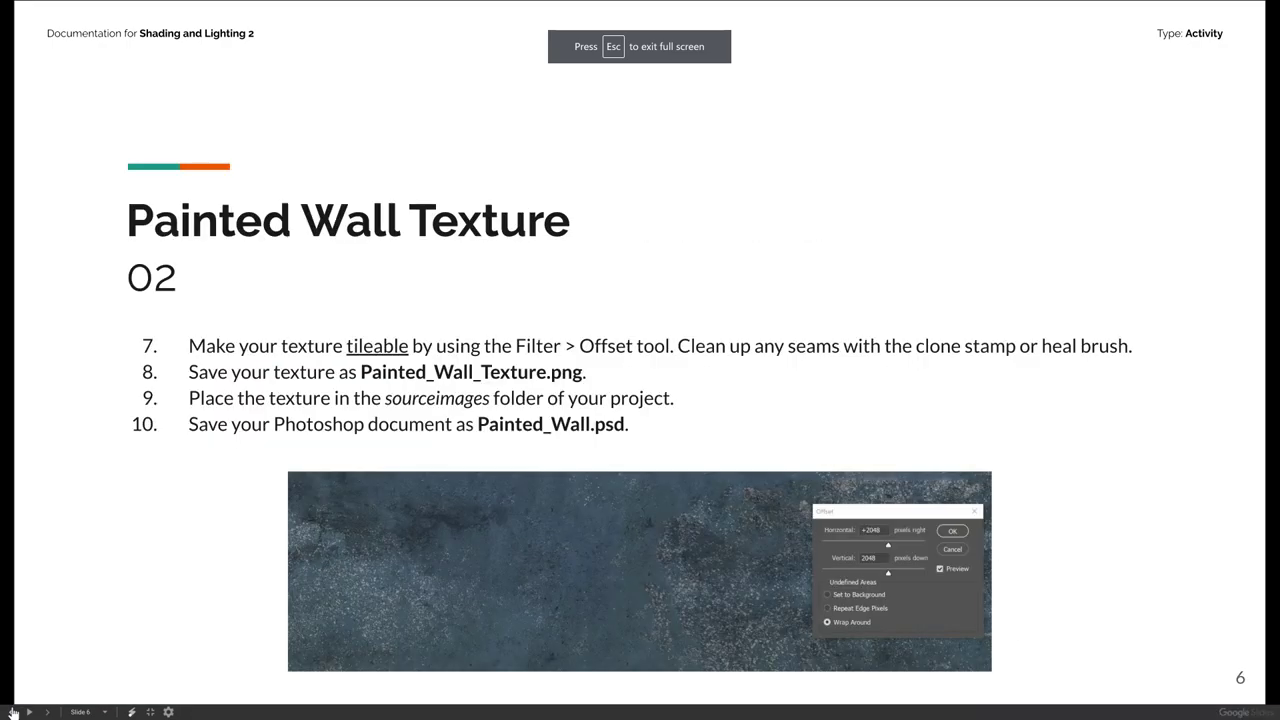
click(12, 712)
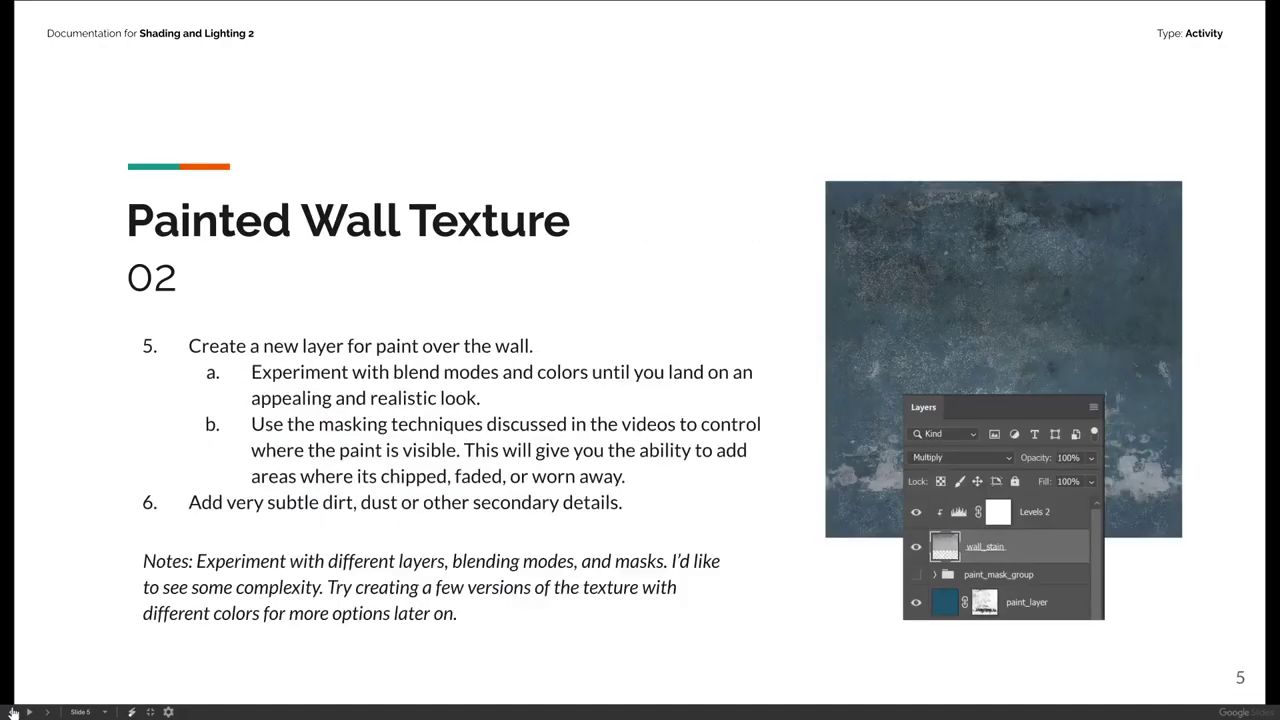
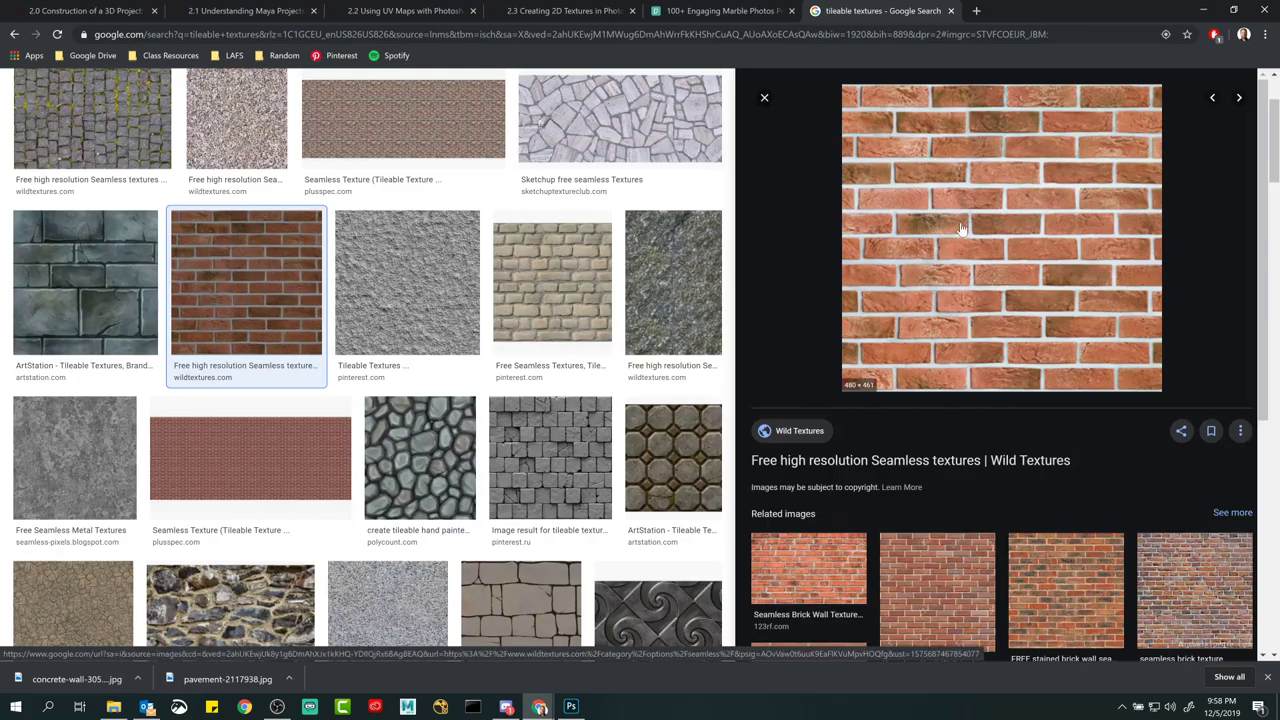
Step: Close the brick texture preview and browse the Google image results for tileable textures
click(764, 103)
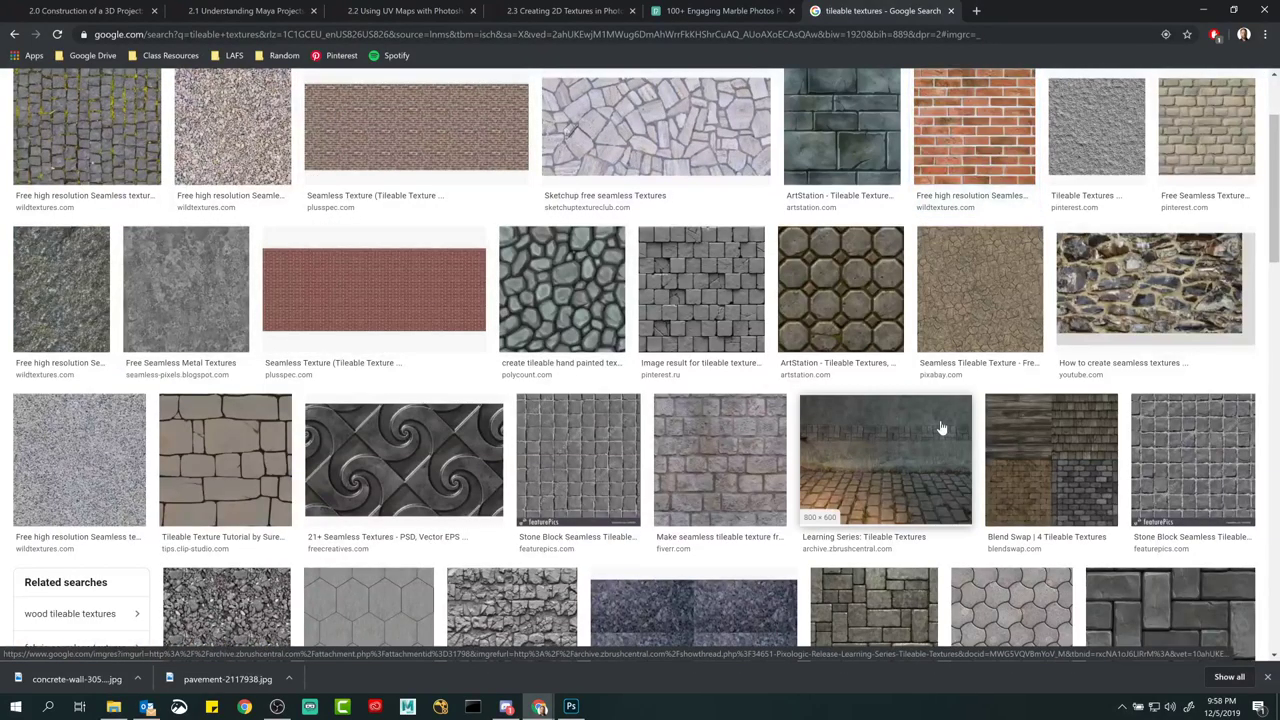
scroll(708, 358, down, 3)
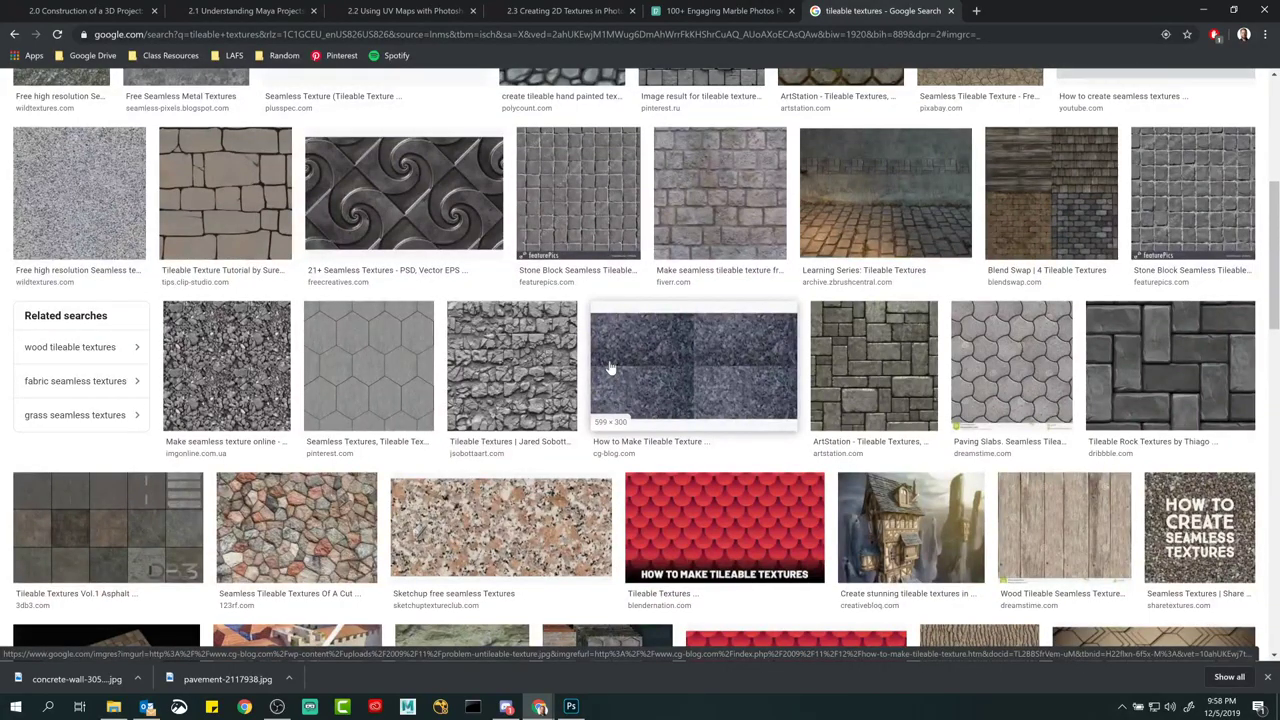
scroll(610, 368, down, 5)
scroll(610, 368, up, 4)
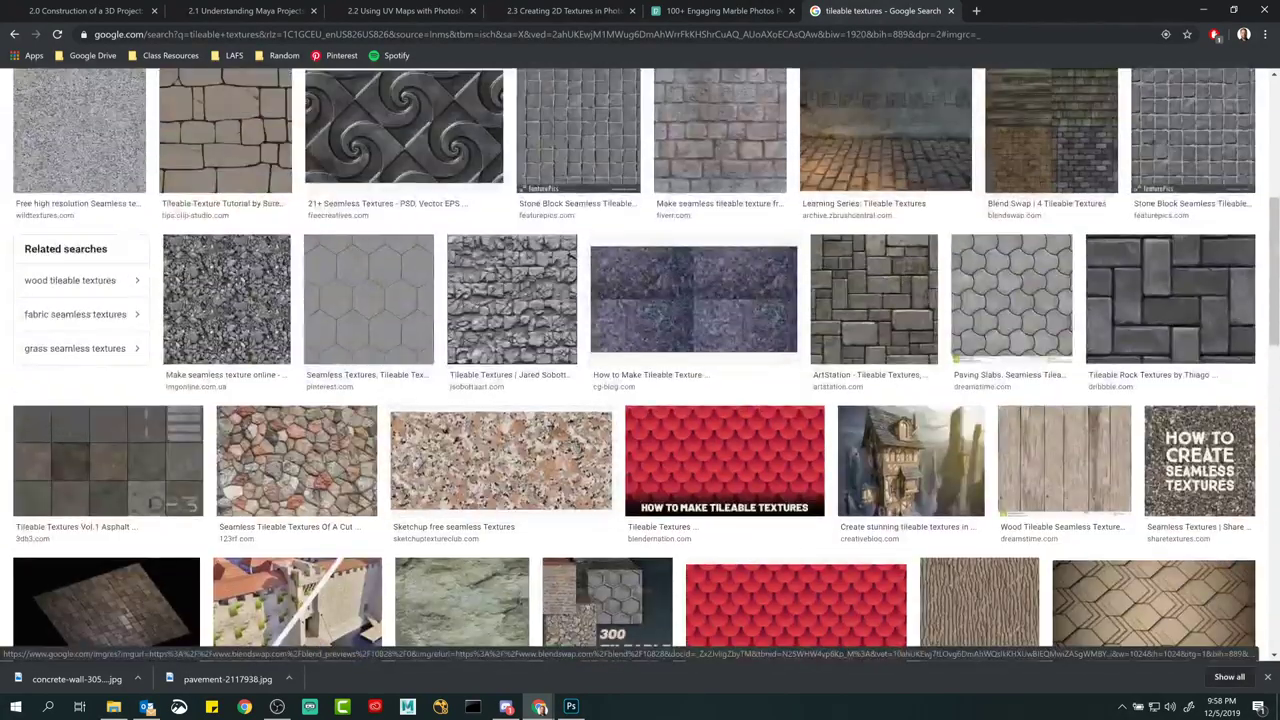
Step: Switch to Photoshop and create a new blank 4096 x 4096 pixel document at 72 pixels/inch with a white background
key(alt+Tab)
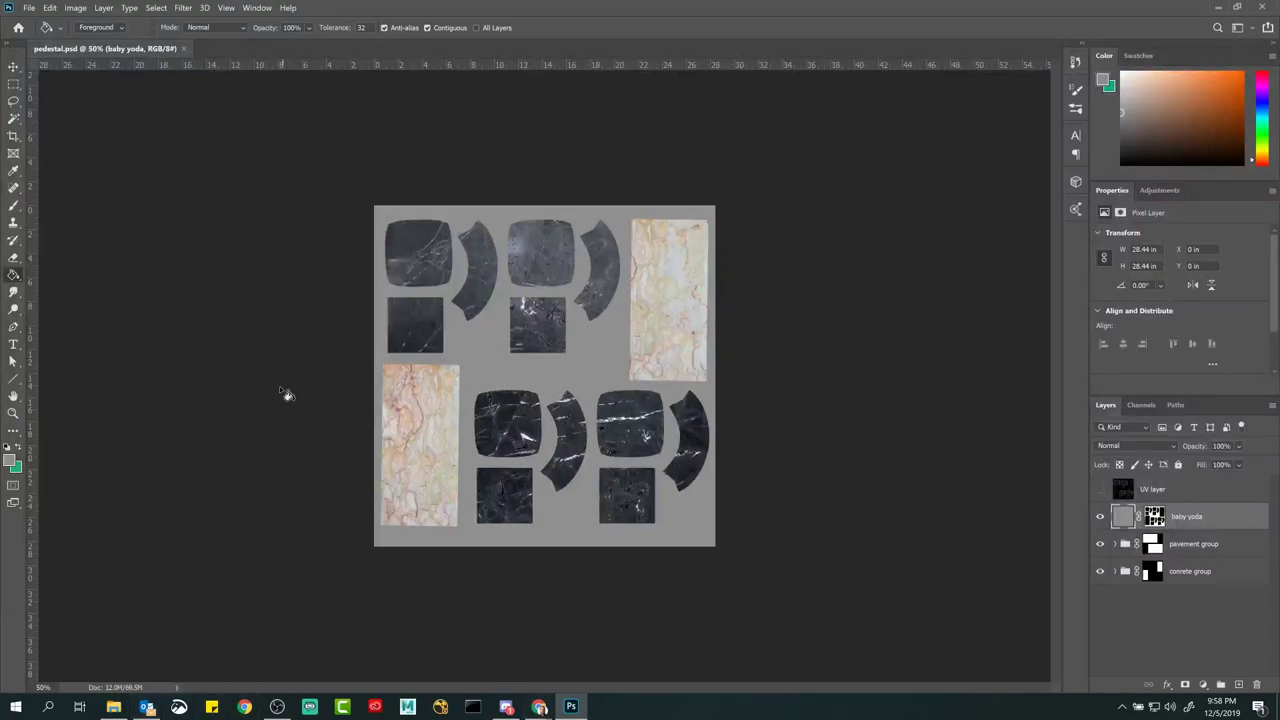
click(29, 8)
click(38, 20)
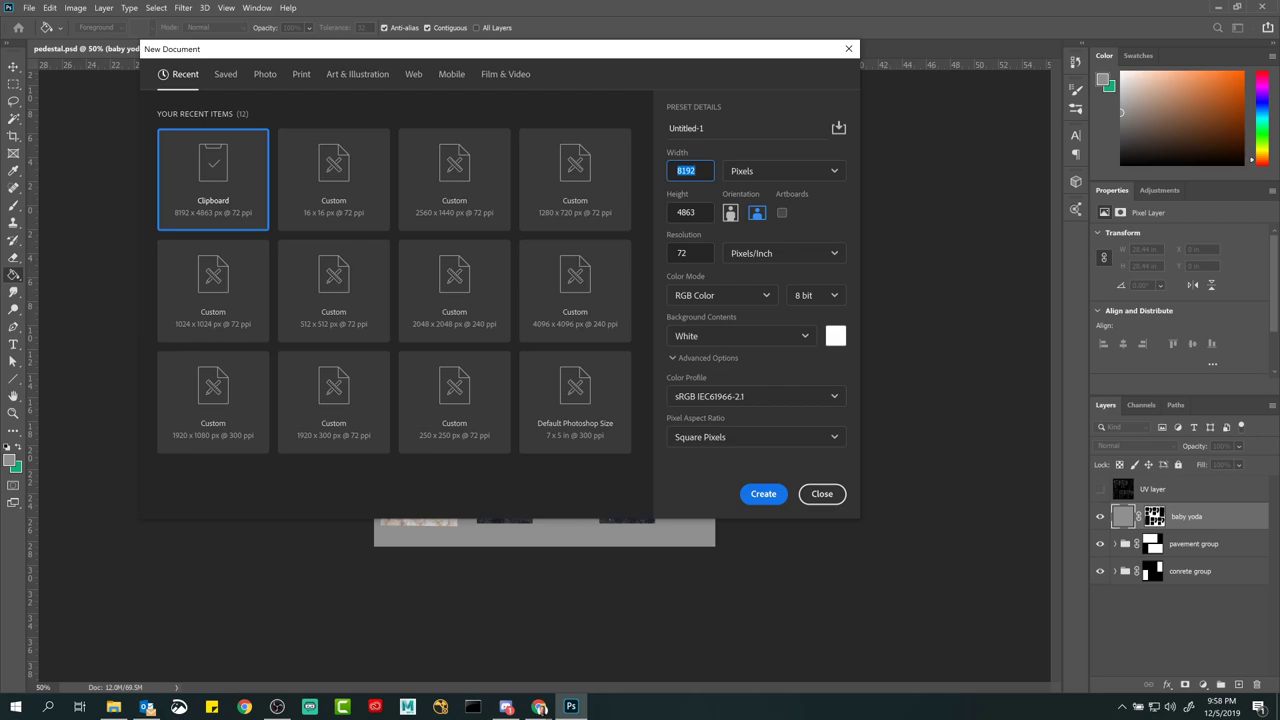
text(4096)
key(Tab)
text(4096)
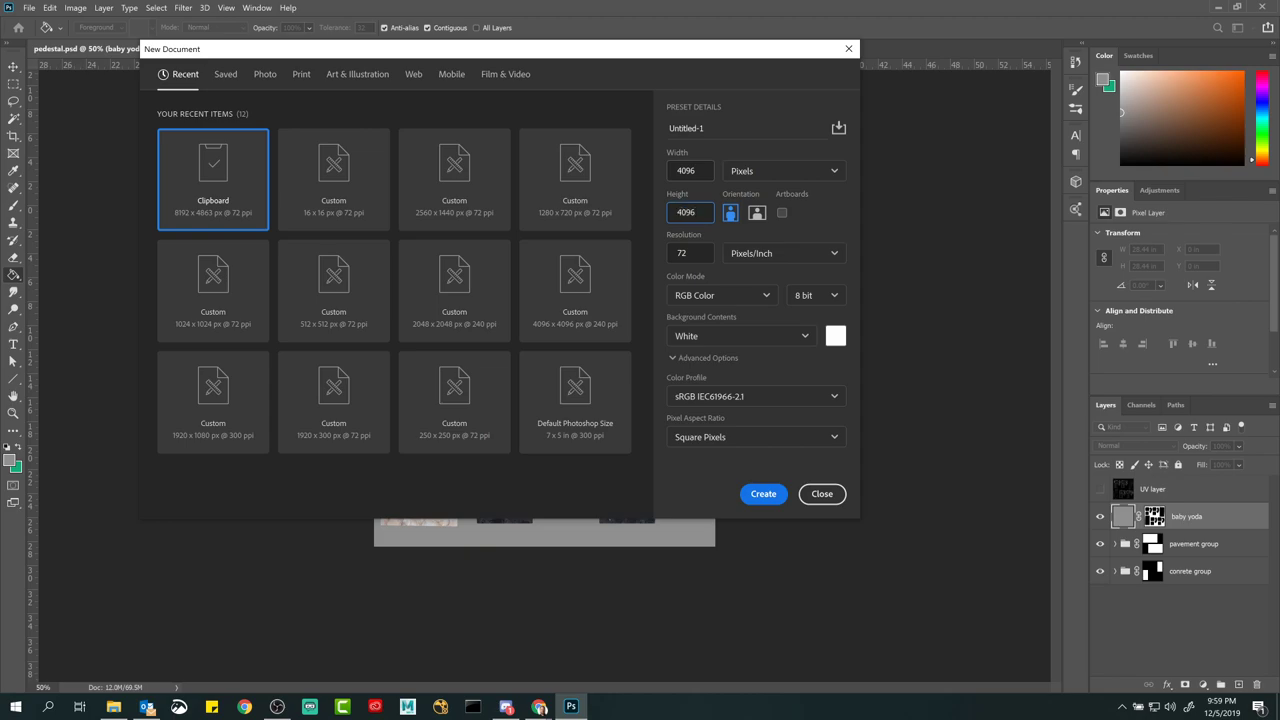
click(774, 500)
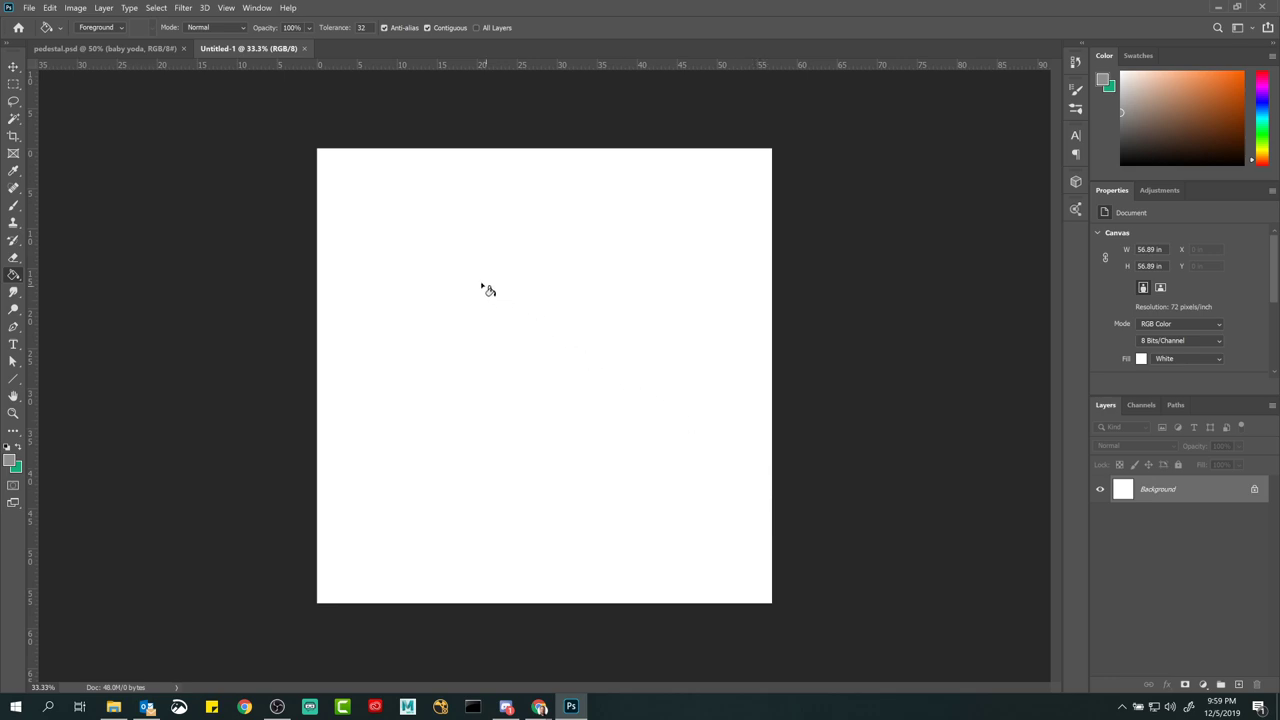
key(ctrl+plus)
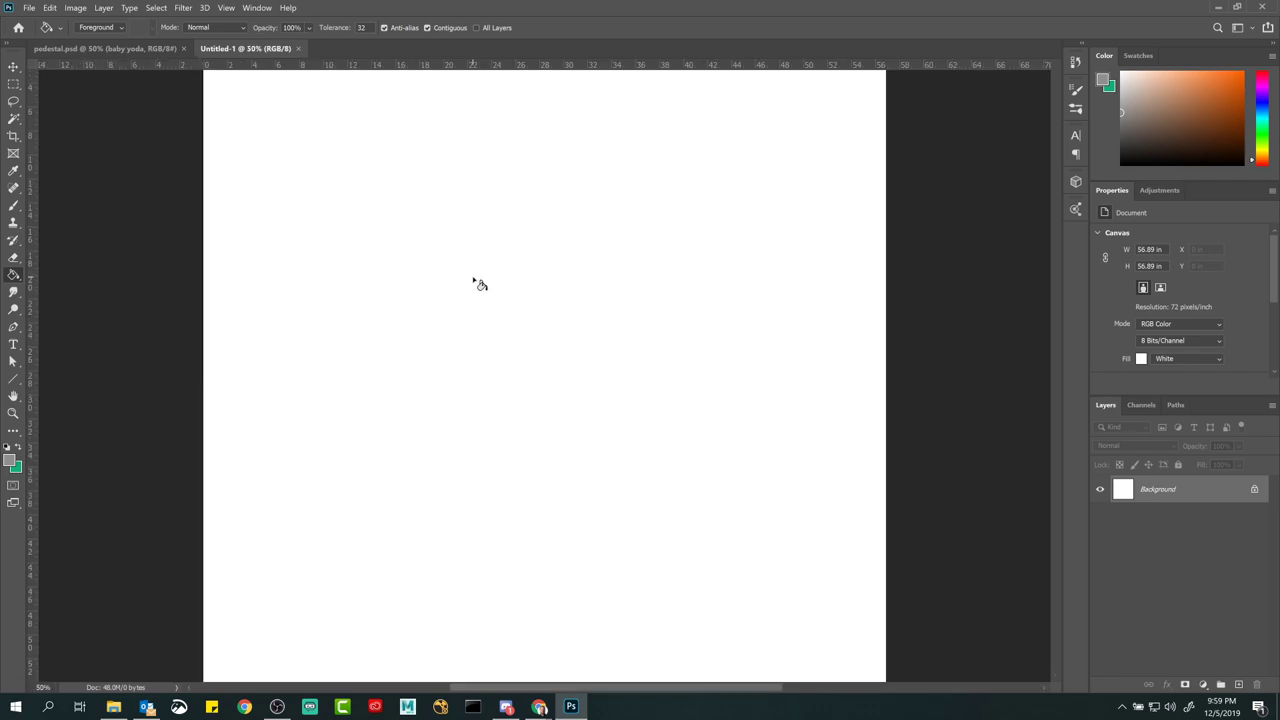
drag(565, 282, 551, 309)
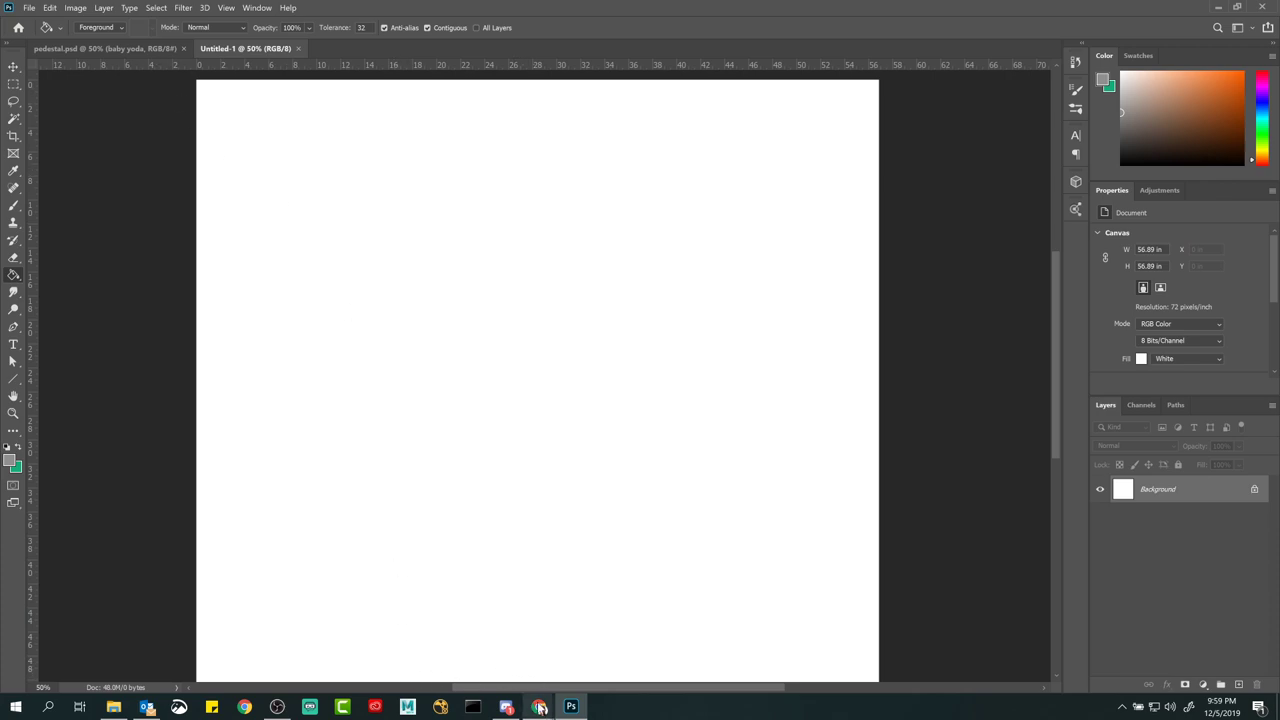
Step: Switch to Chrome, close the tileable textures search, and review Painted Wall Texture slides 4 and 5 full screen
mouse_move(540, 706)
click(576, 650)
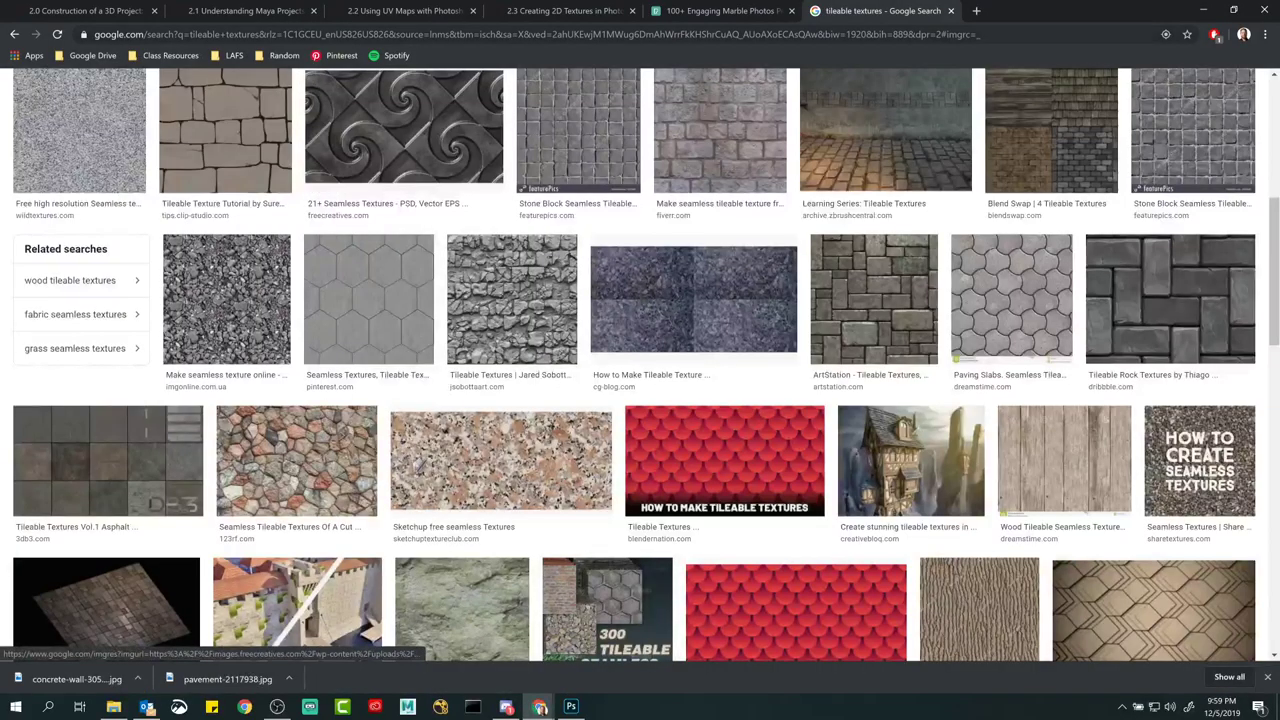
click(951, 11)
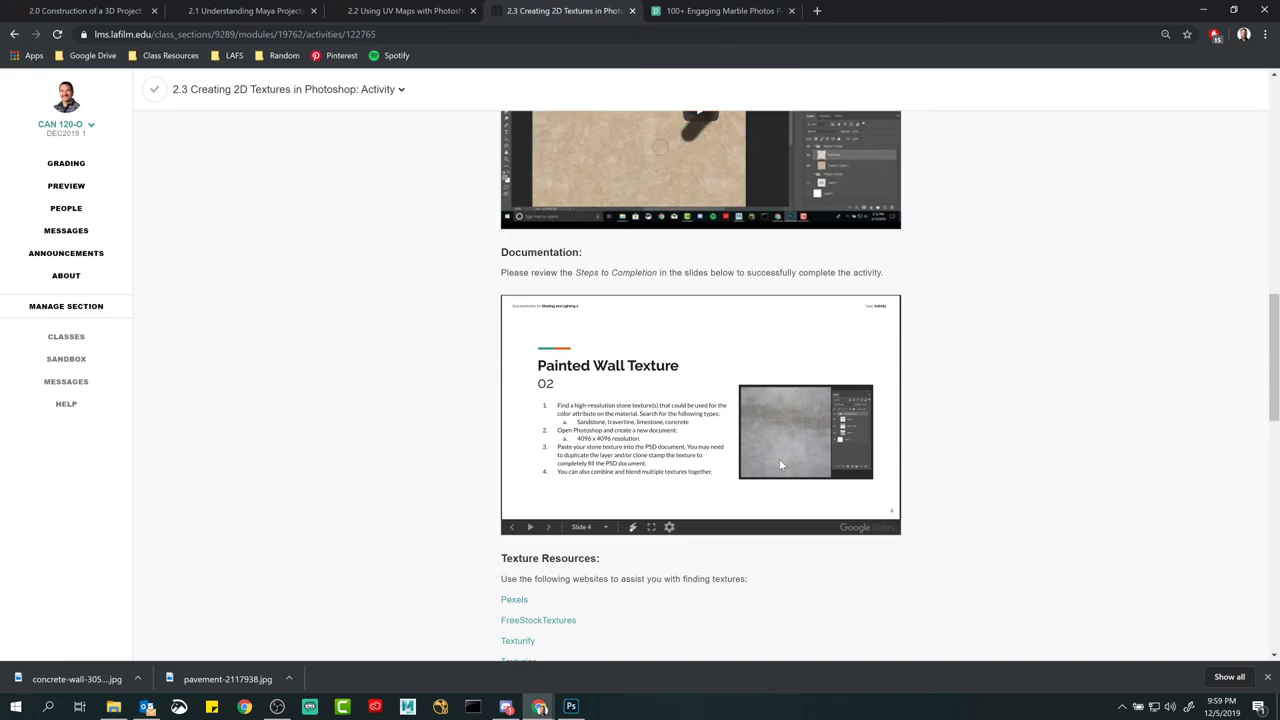
click(651, 527)
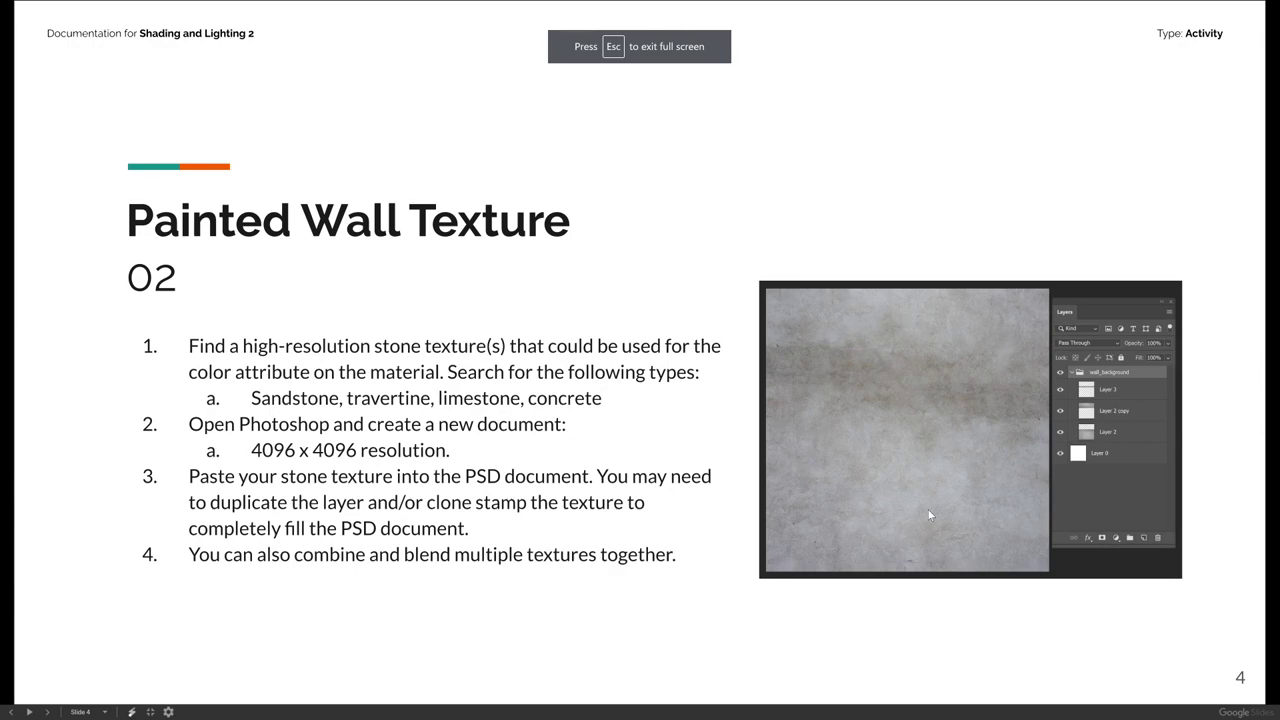
click(47, 712)
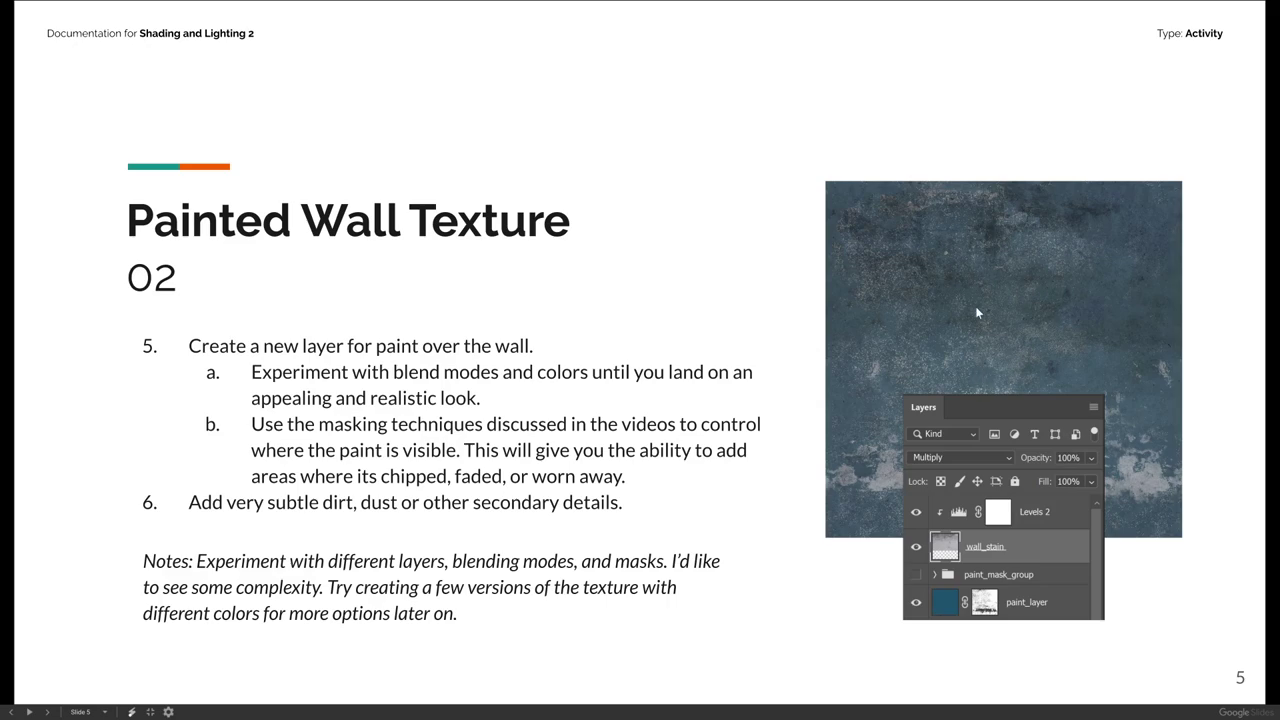
click(11, 712)
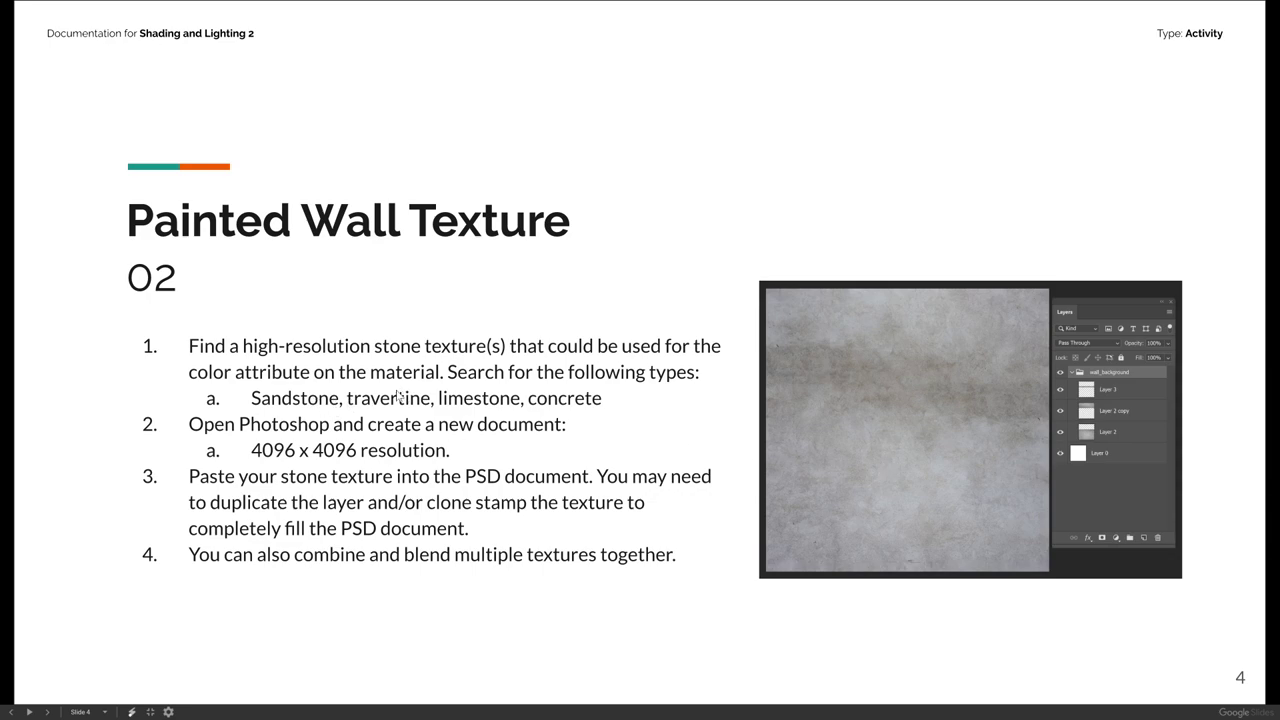
key(Escape)
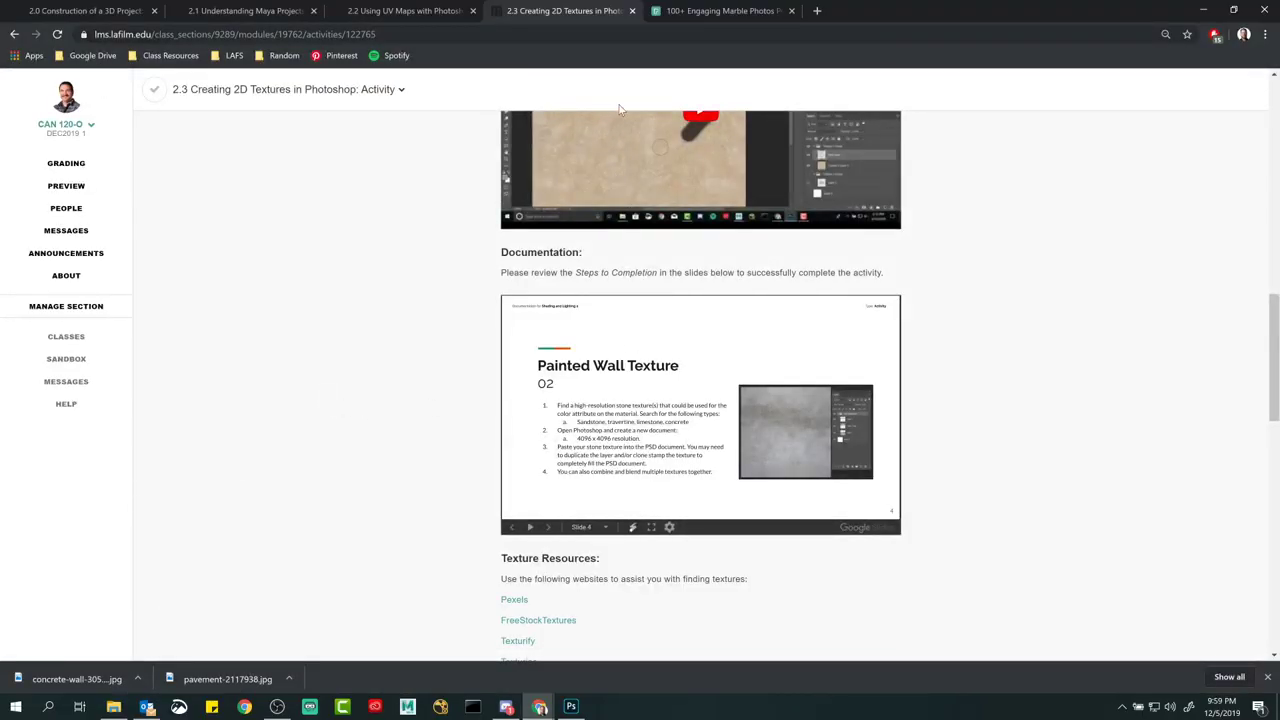
Step: Search Pexels for sandstone photos and look through the results for a usable wall texture
click(712, 14)
double_click(140, 88)
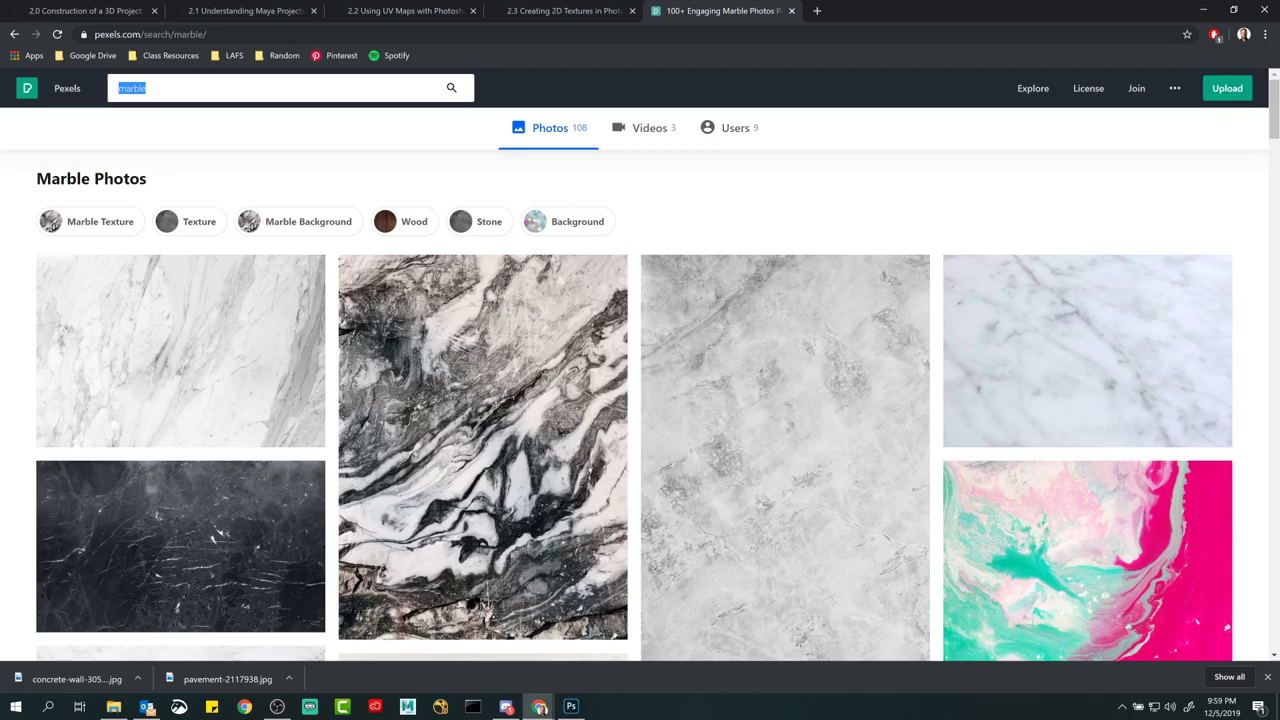
text(sandstone)
key(Return)
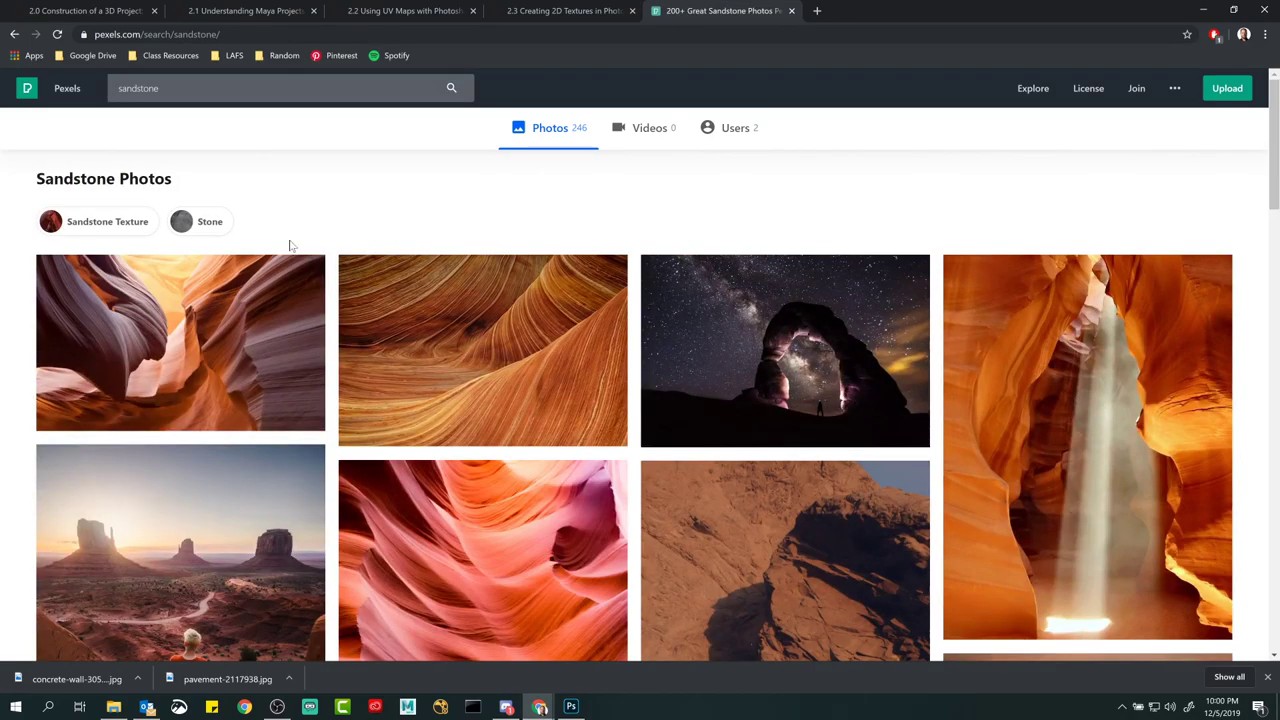
scroll(300, 280, down, 7)
scroll(295, 290, up, 7)
Step: Refine the Pexels search to "sandstone texture" and browse the results for a suitable stone surface
click(160, 88)
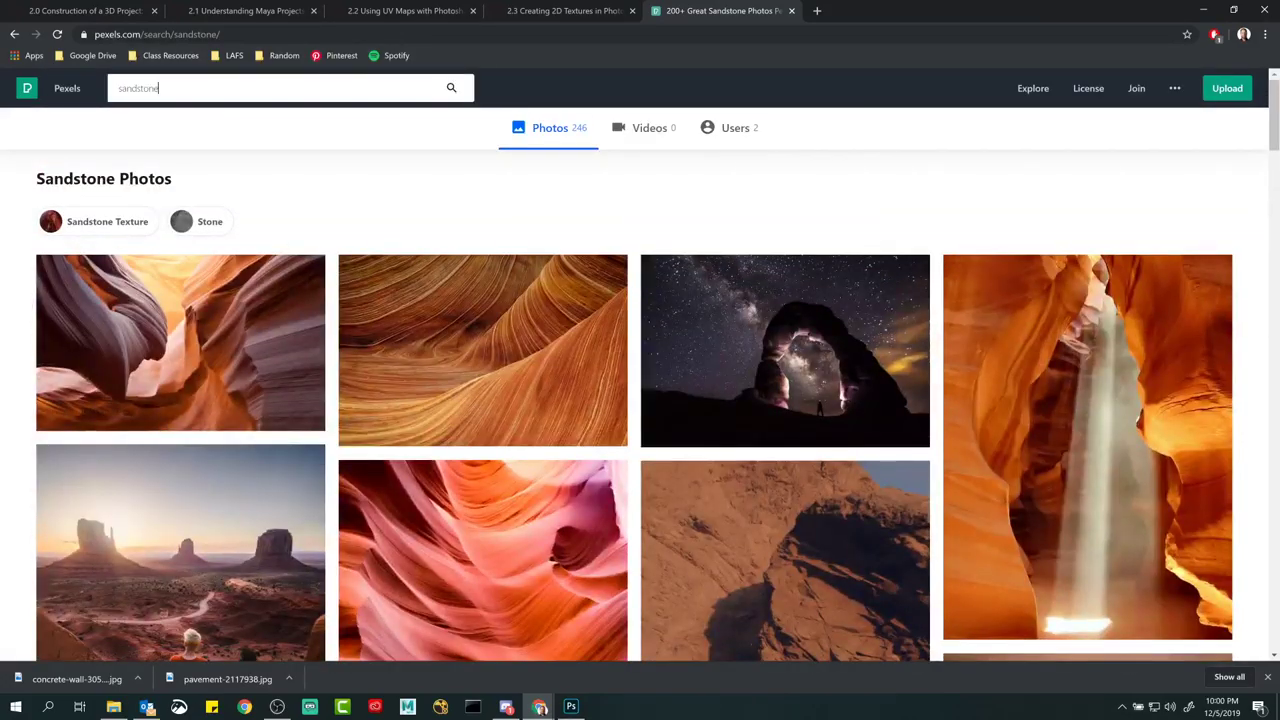
text(texture)
key(Return)
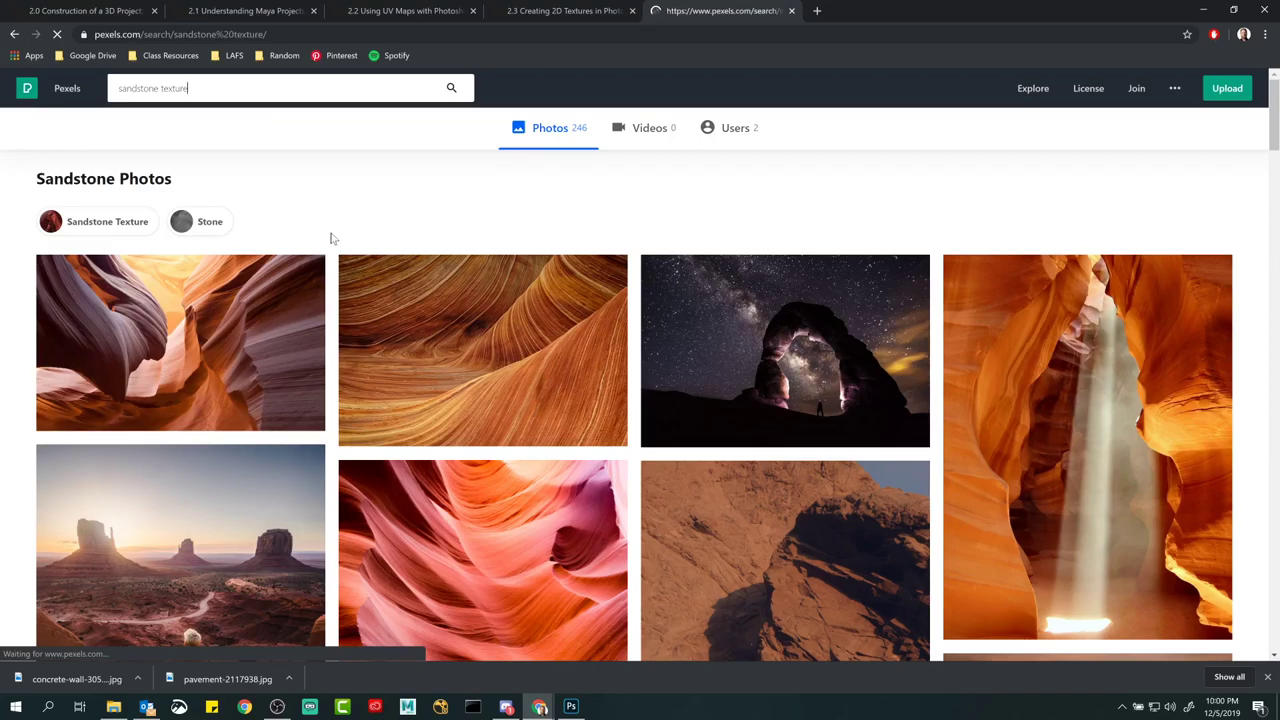
scroll(330, 260, down, 6)
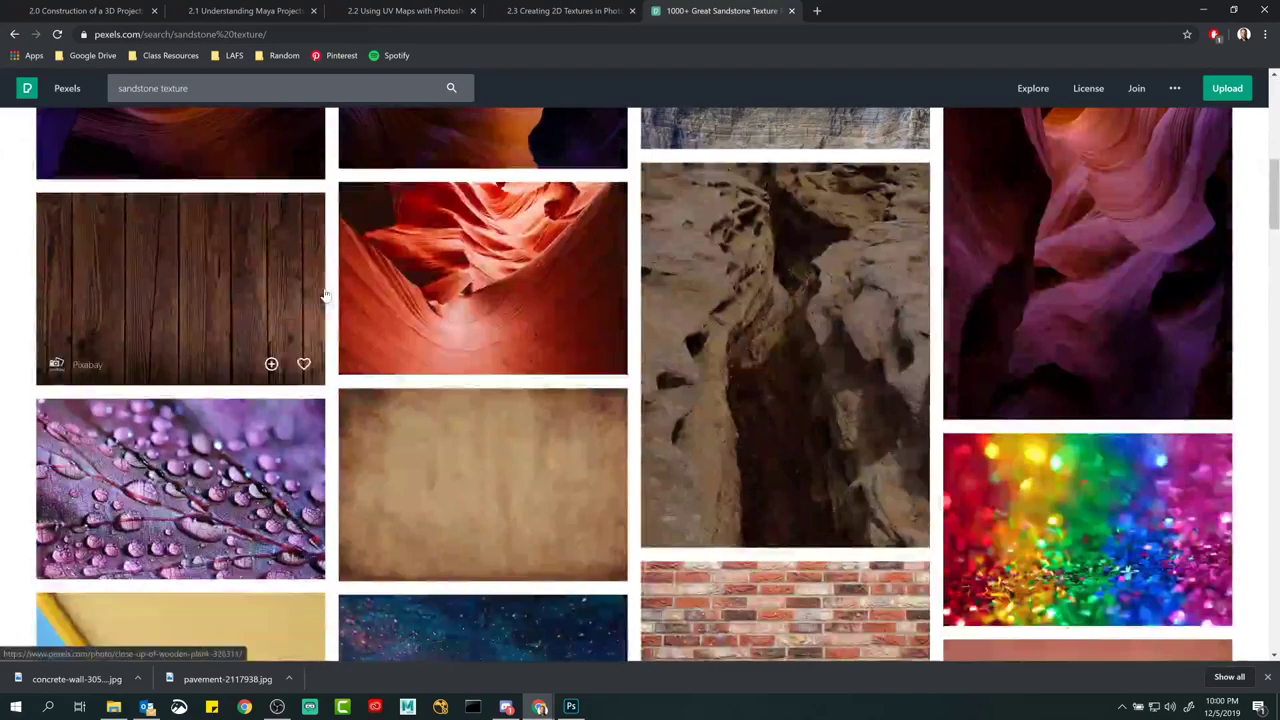
scroll(325, 295, down, 3)
scroll(330, 300, down, 2)
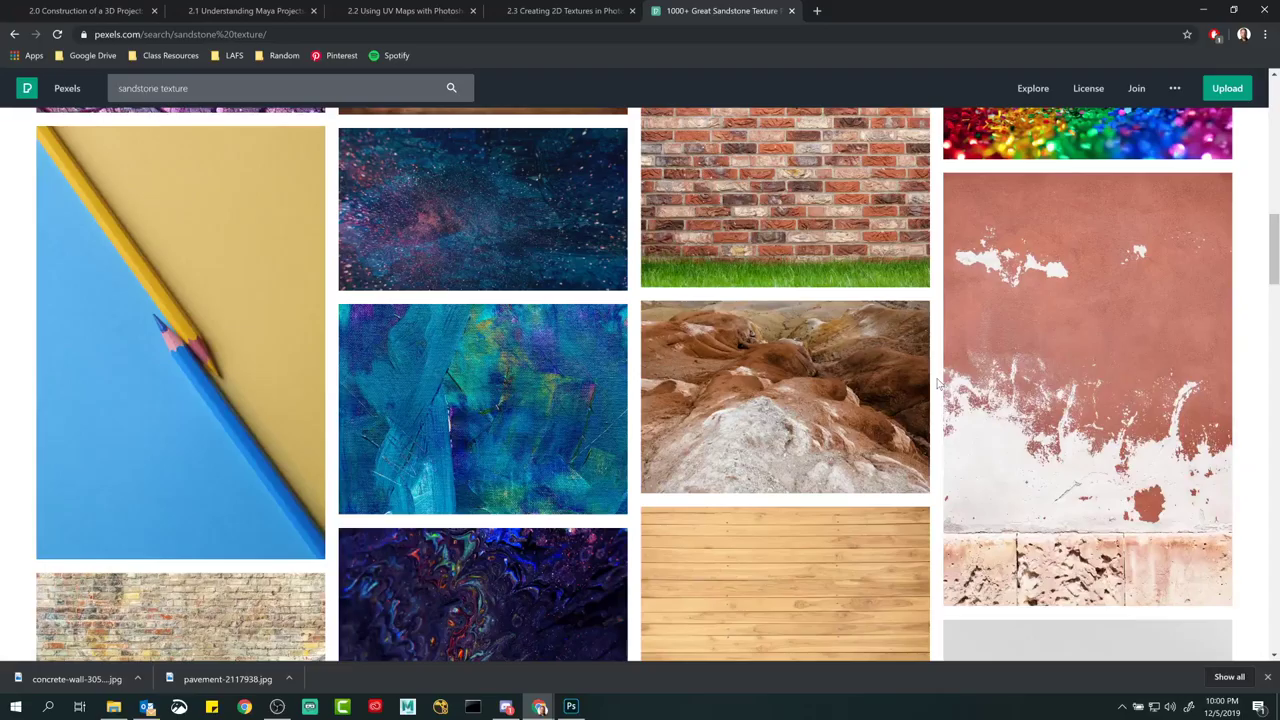
scroll(937, 382, down, 8)
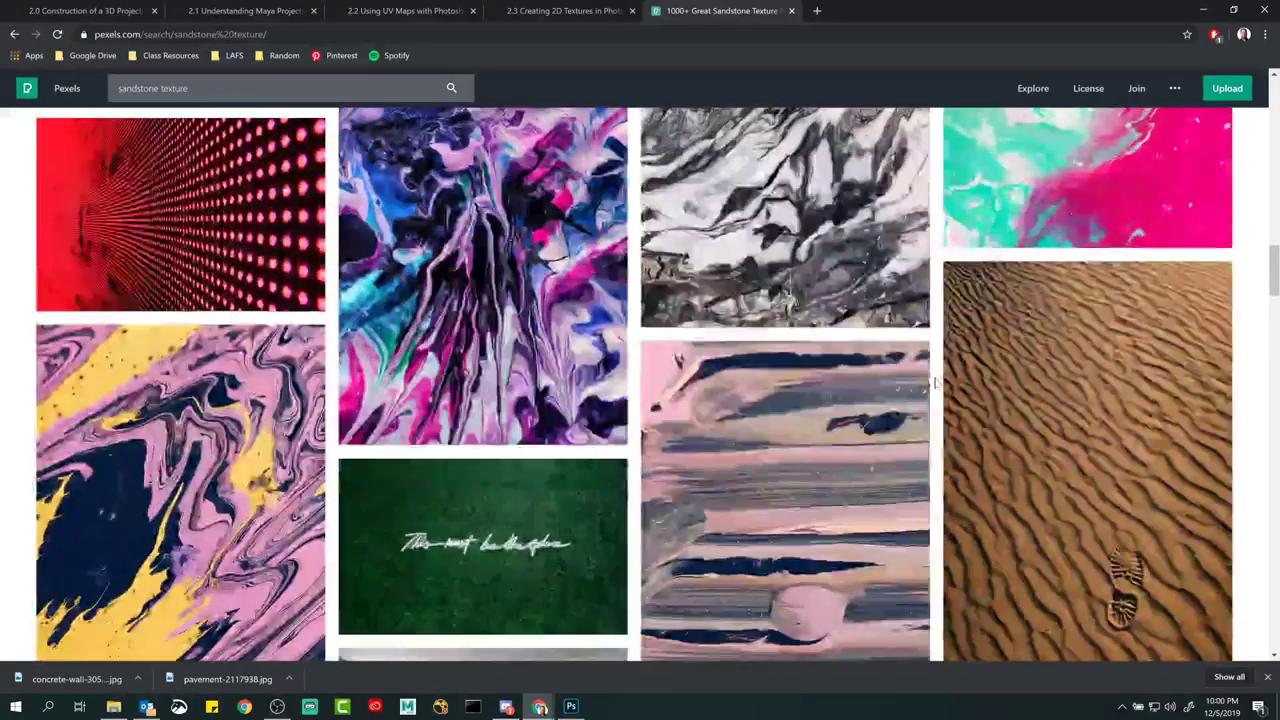
scroll(937, 382, up, 10)
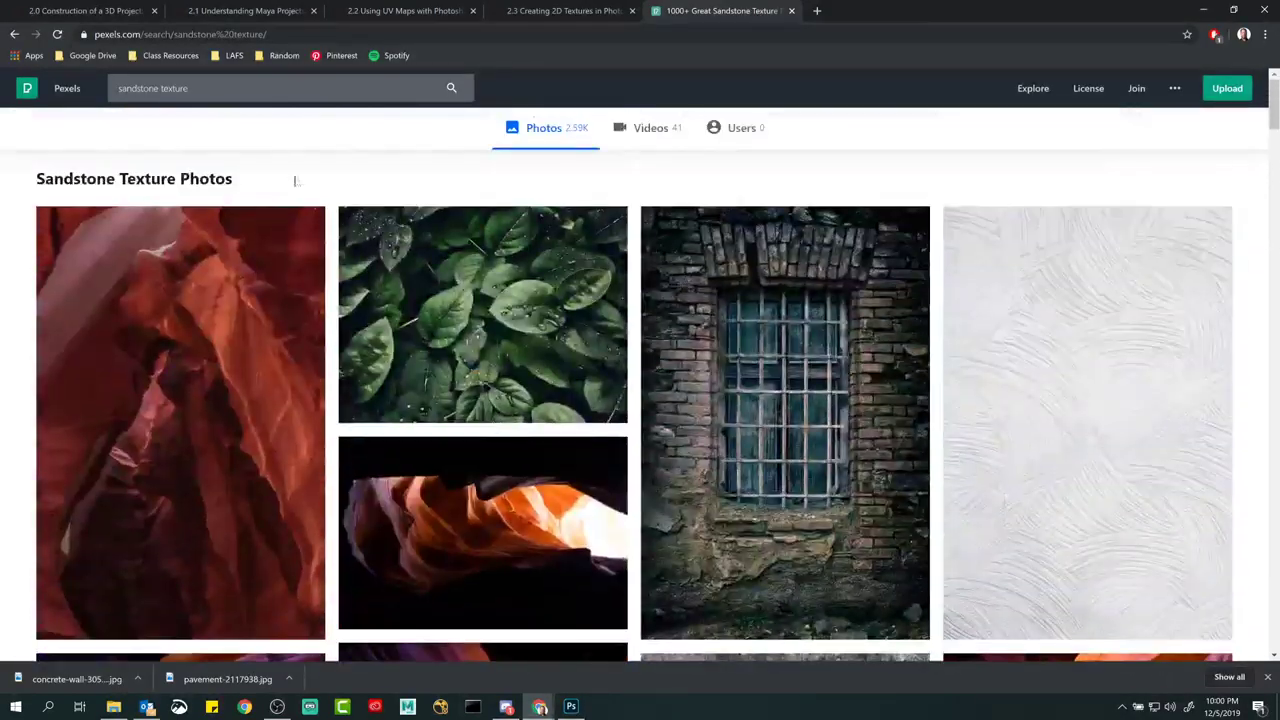
Step: Search Pexels for concrete and browse the photos for a weathered wall surface
triple_click(221, 88)
text(concrete)
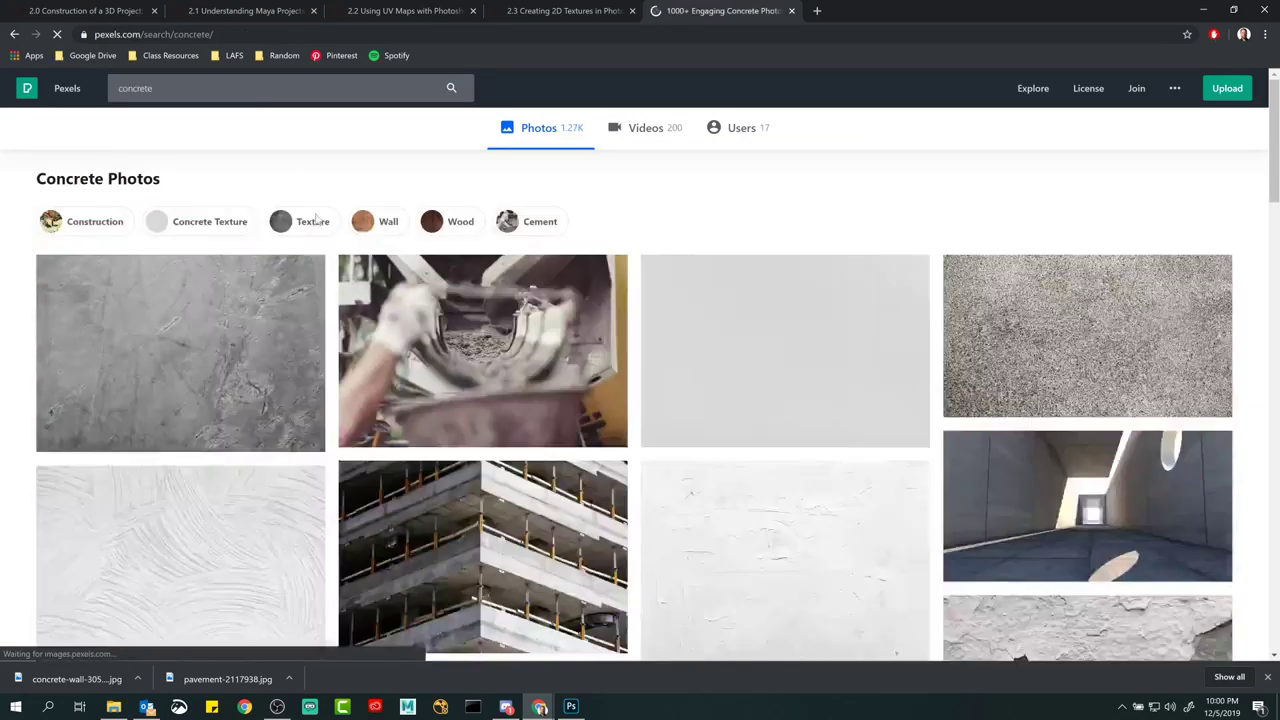
scroll(632, 333, down, 5)
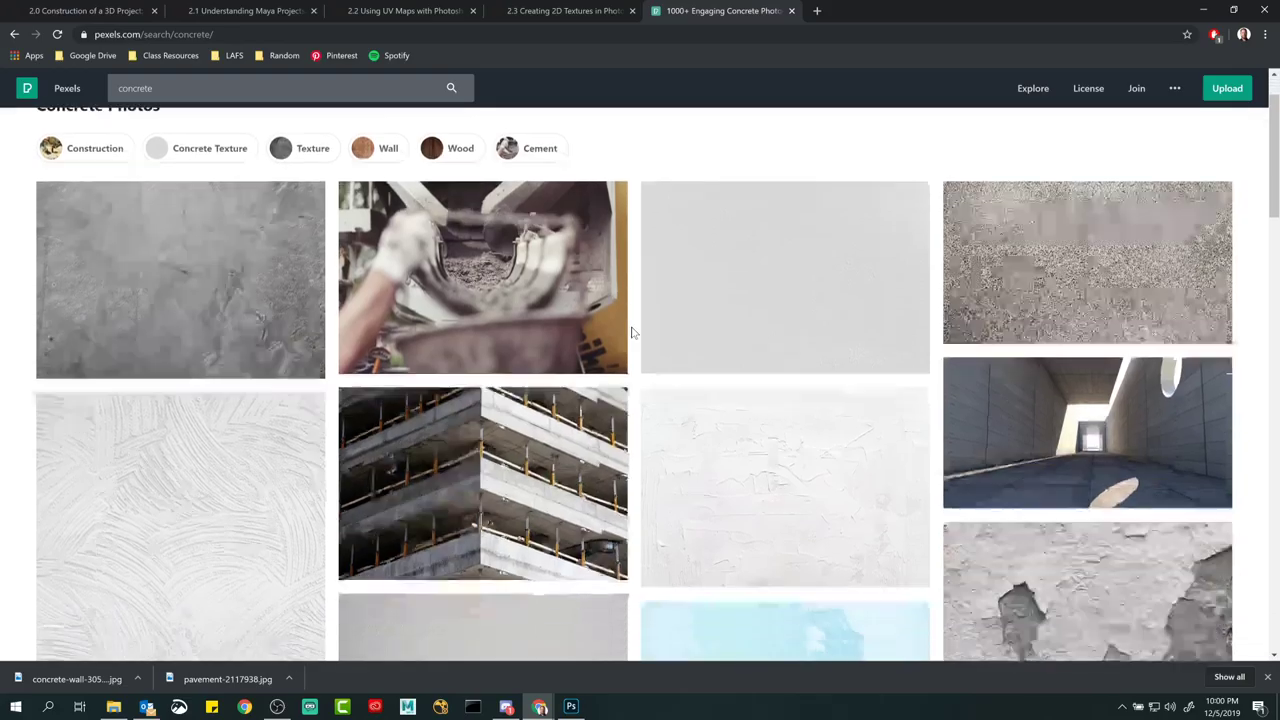
scroll(632, 333, down, 10)
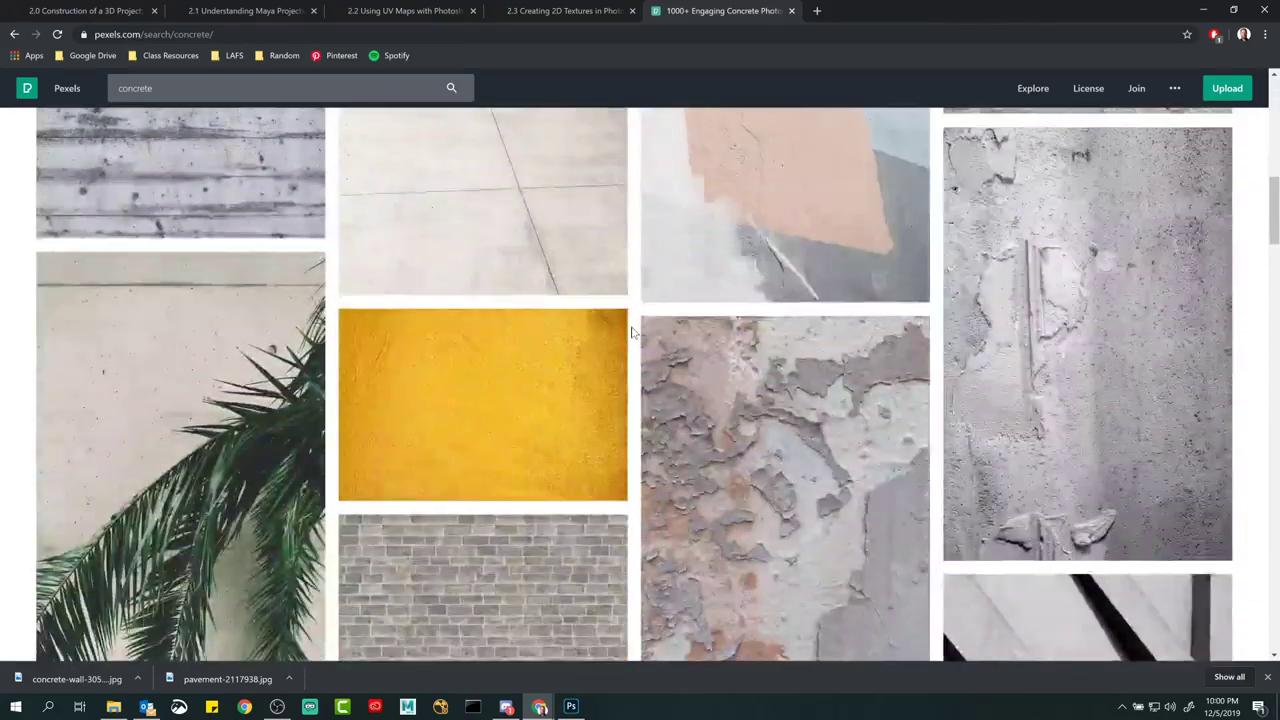
scroll(632, 333, down, 10)
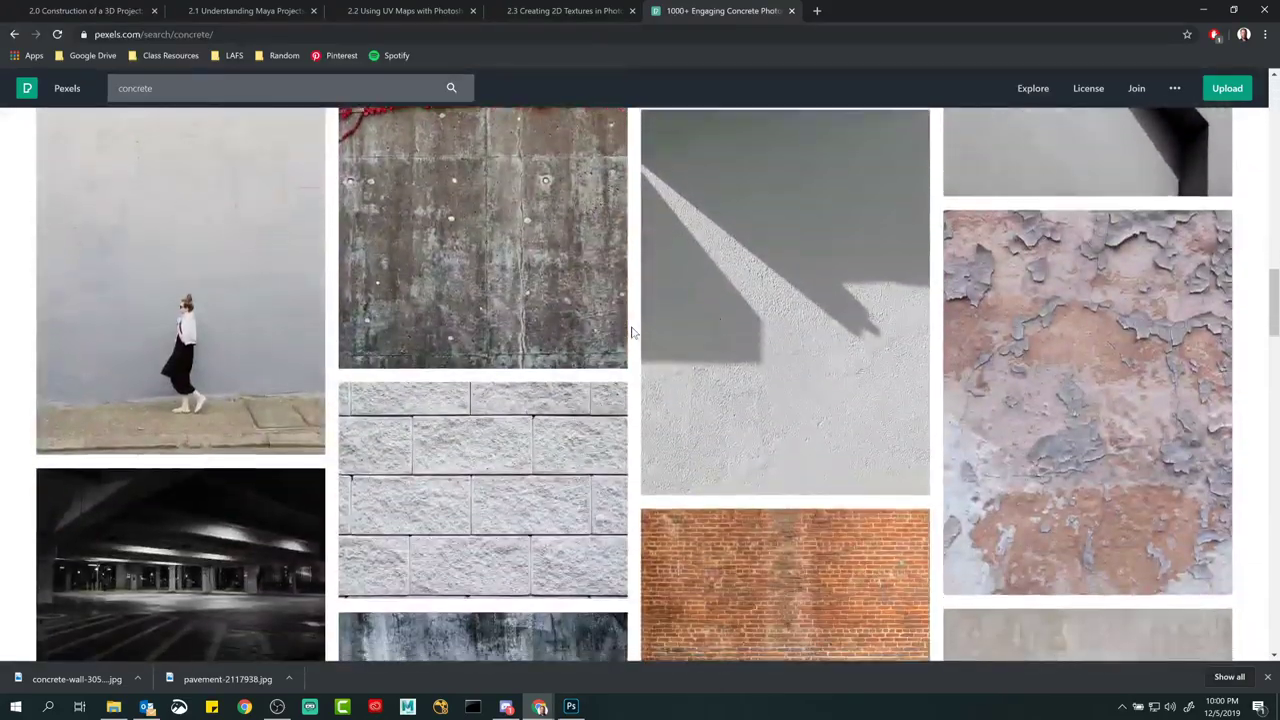
scroll(632, 333, down, 10)
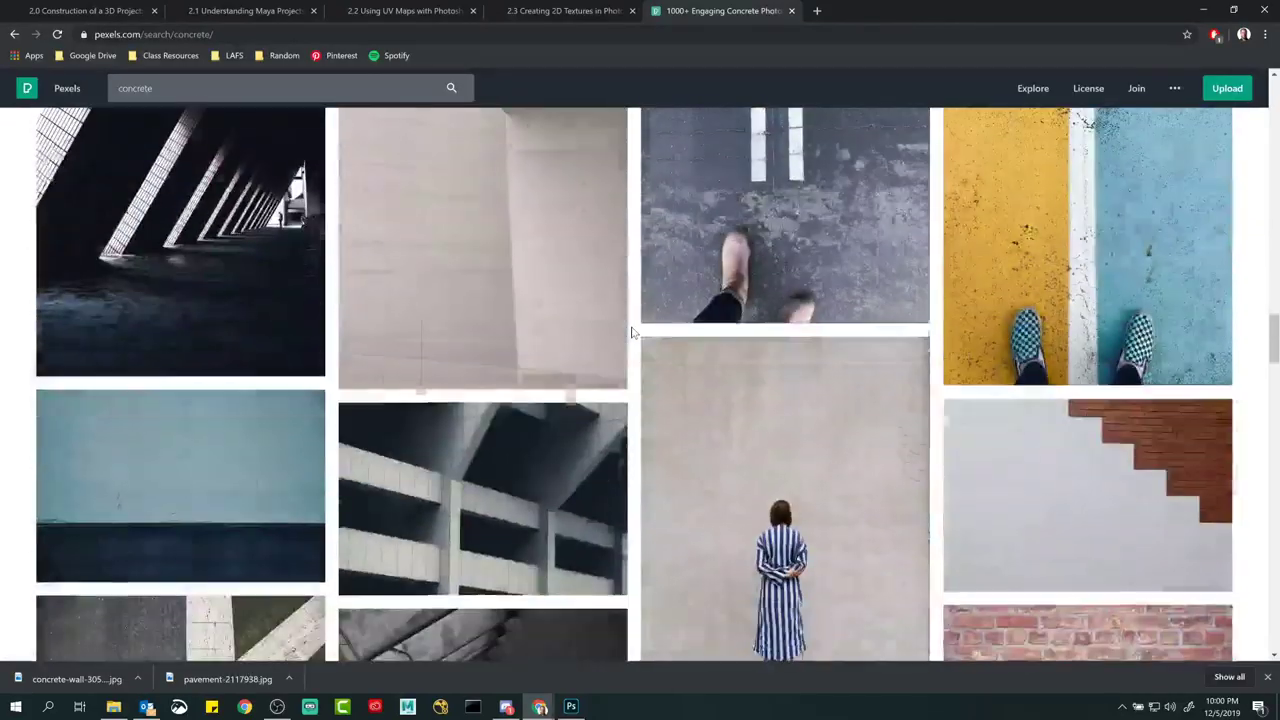
scroll(632, 333, down, 3)
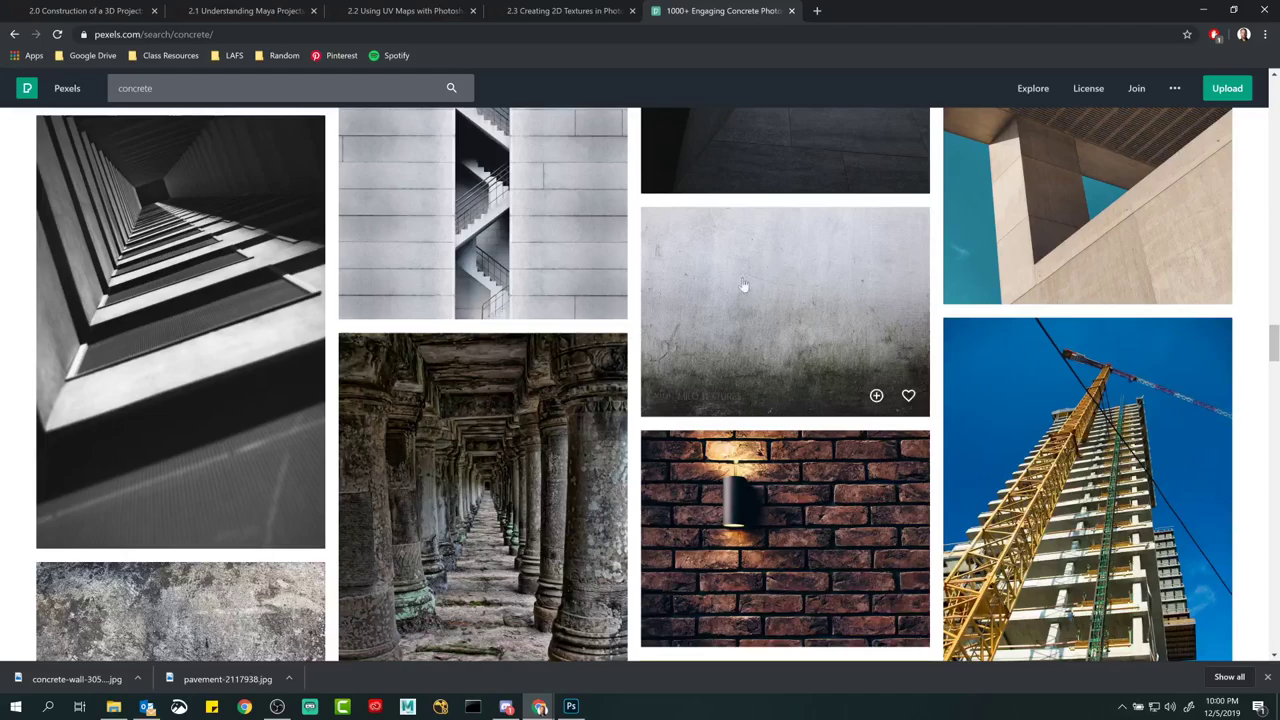
scroll(636, 313, down, 3)
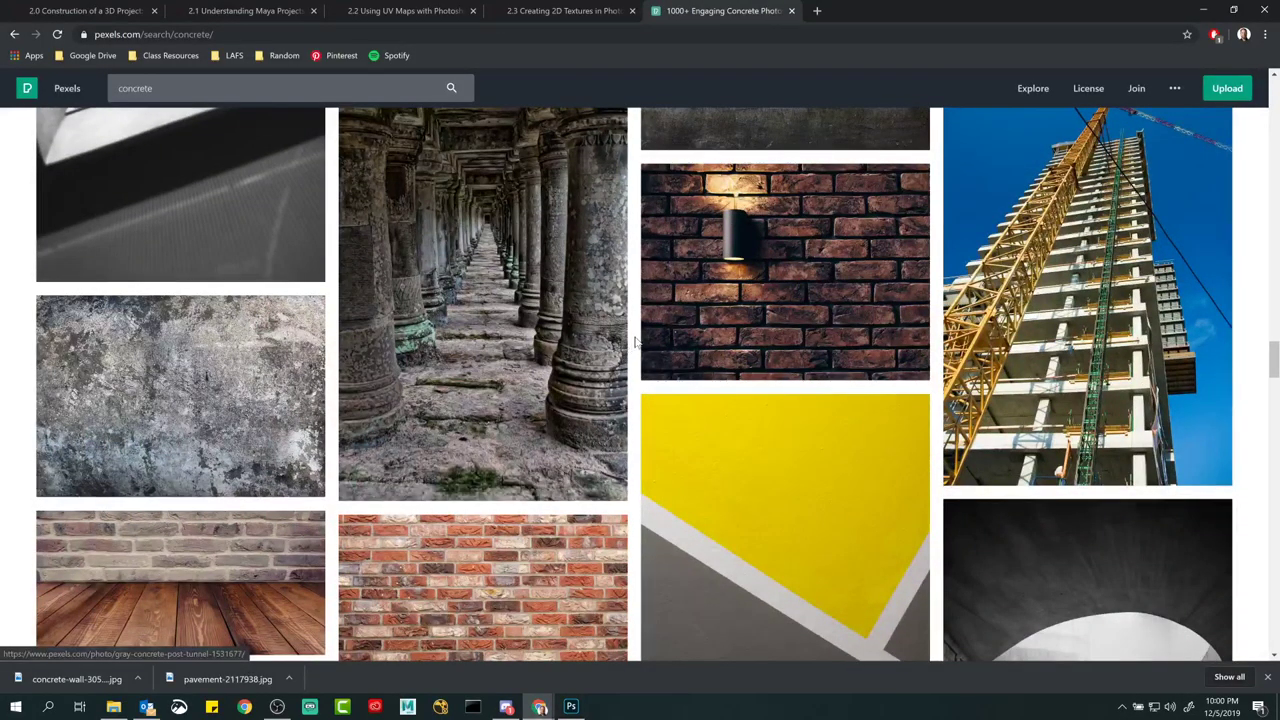
Step: Open the mottled grey concrete wall photo by Milo Textures, download it at Original size (4032 x 2815), and dismiss the Adobe Stock offer
click(172, 401)
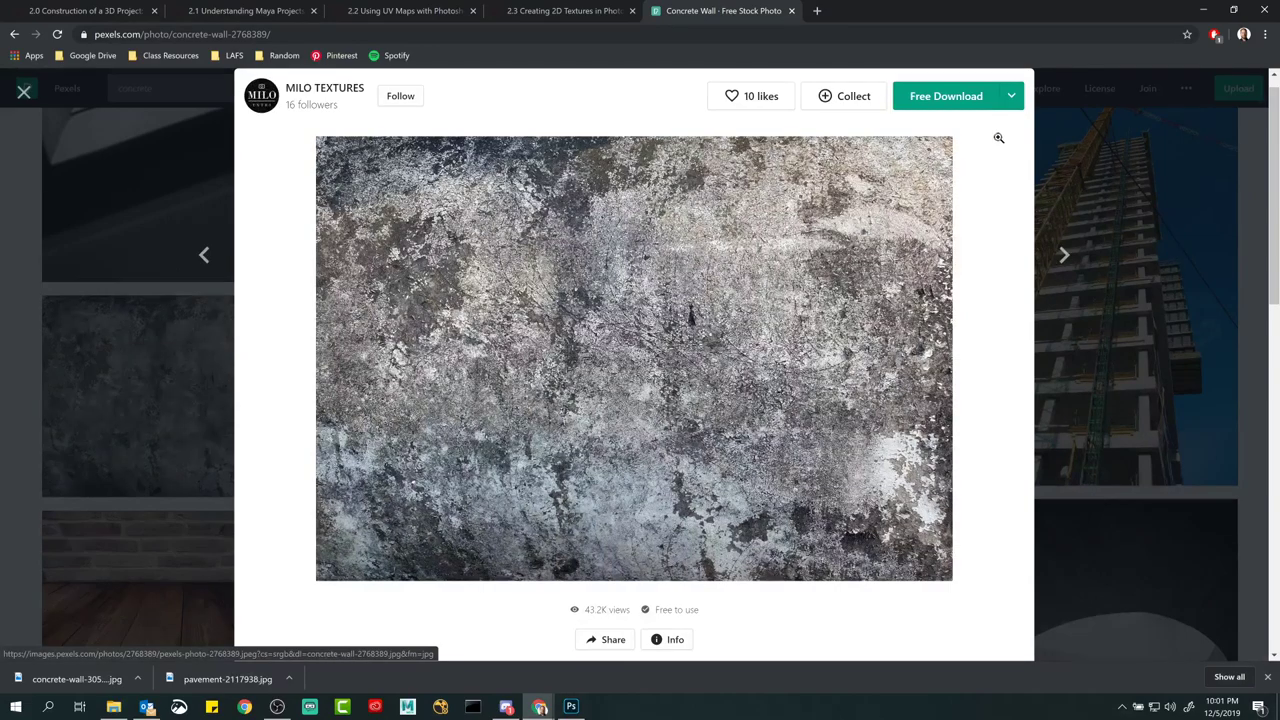
click(1011, 96)
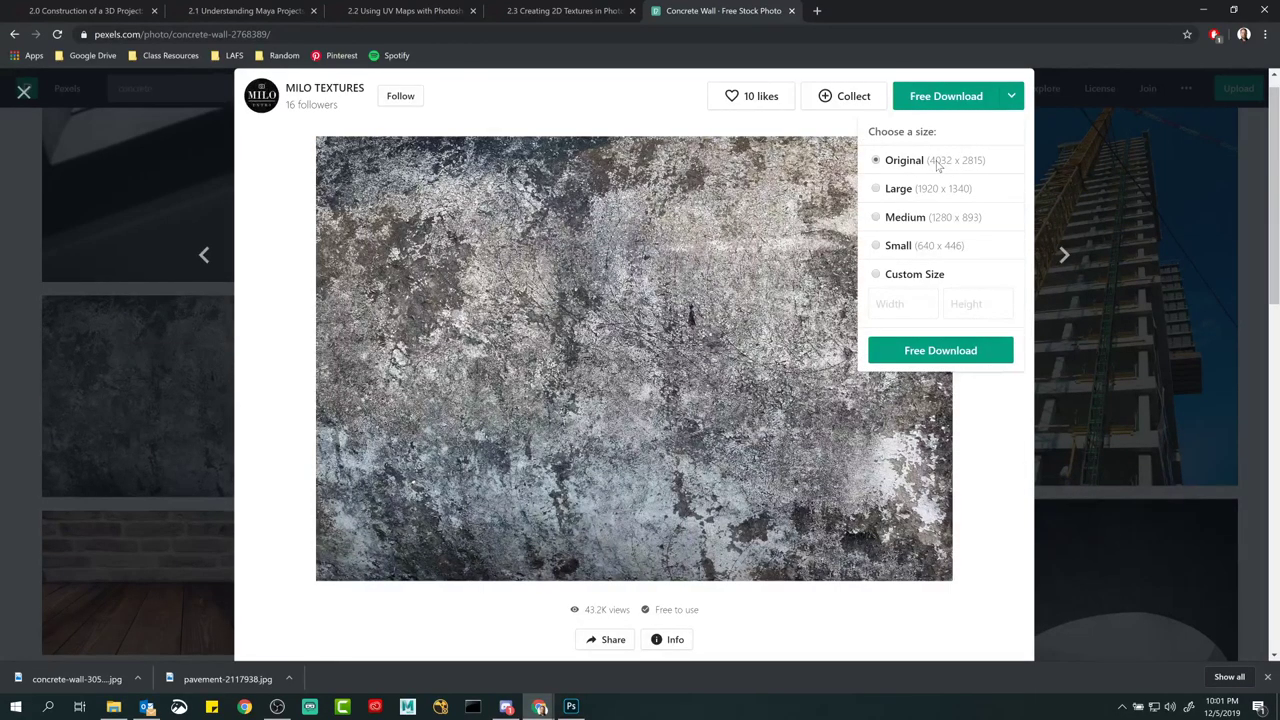
click(938, 351)
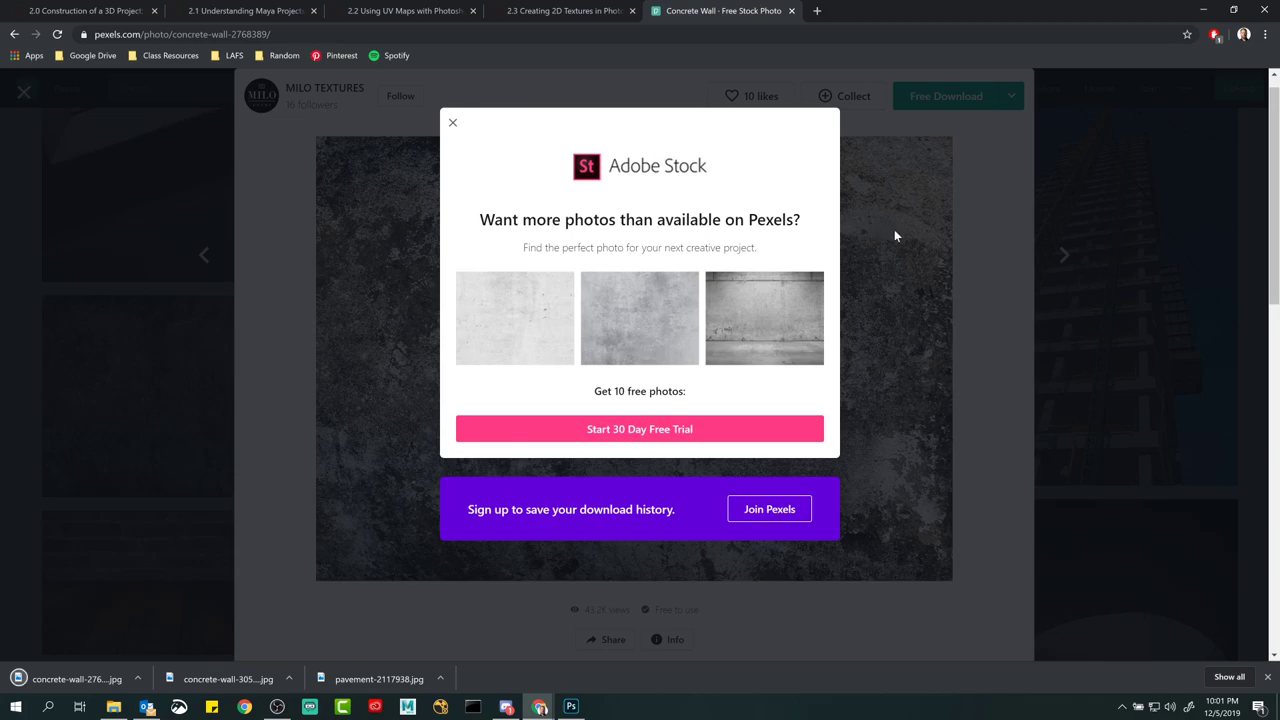
click(978, 271)
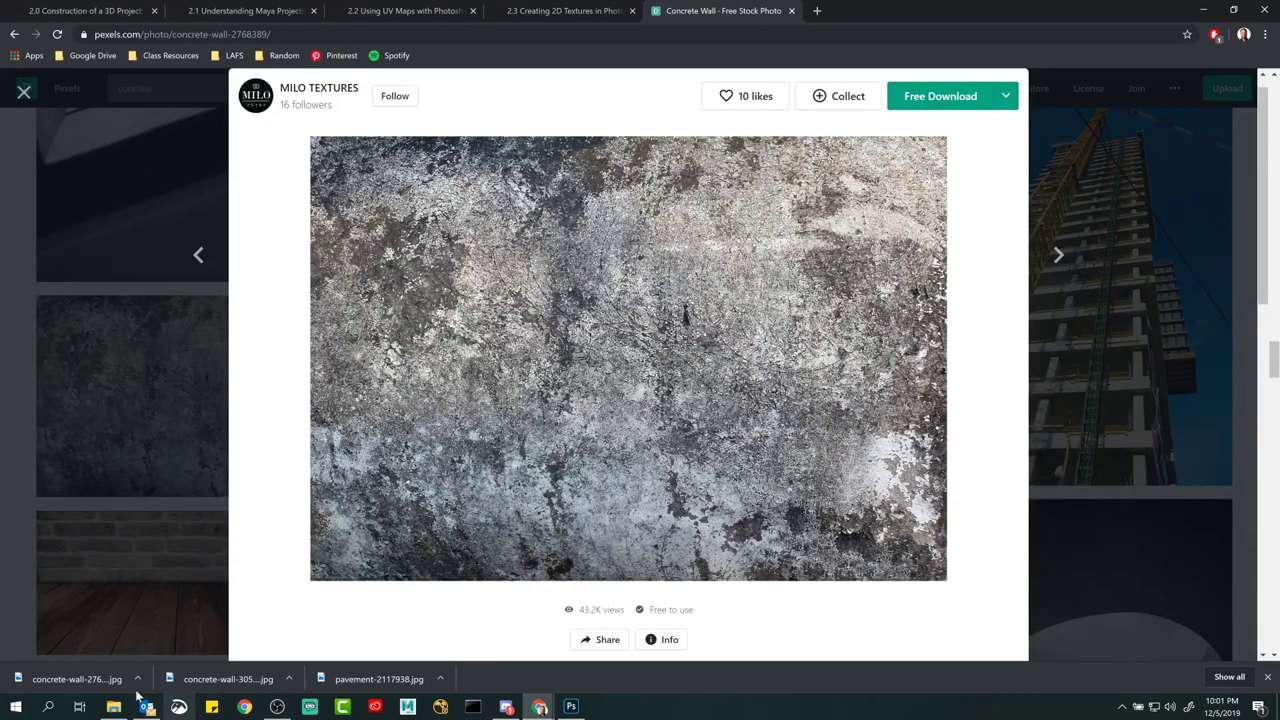
Step: In File Explorer, create a new folder named wall_textures inside the project's sourceimages folder
click(113, 706)
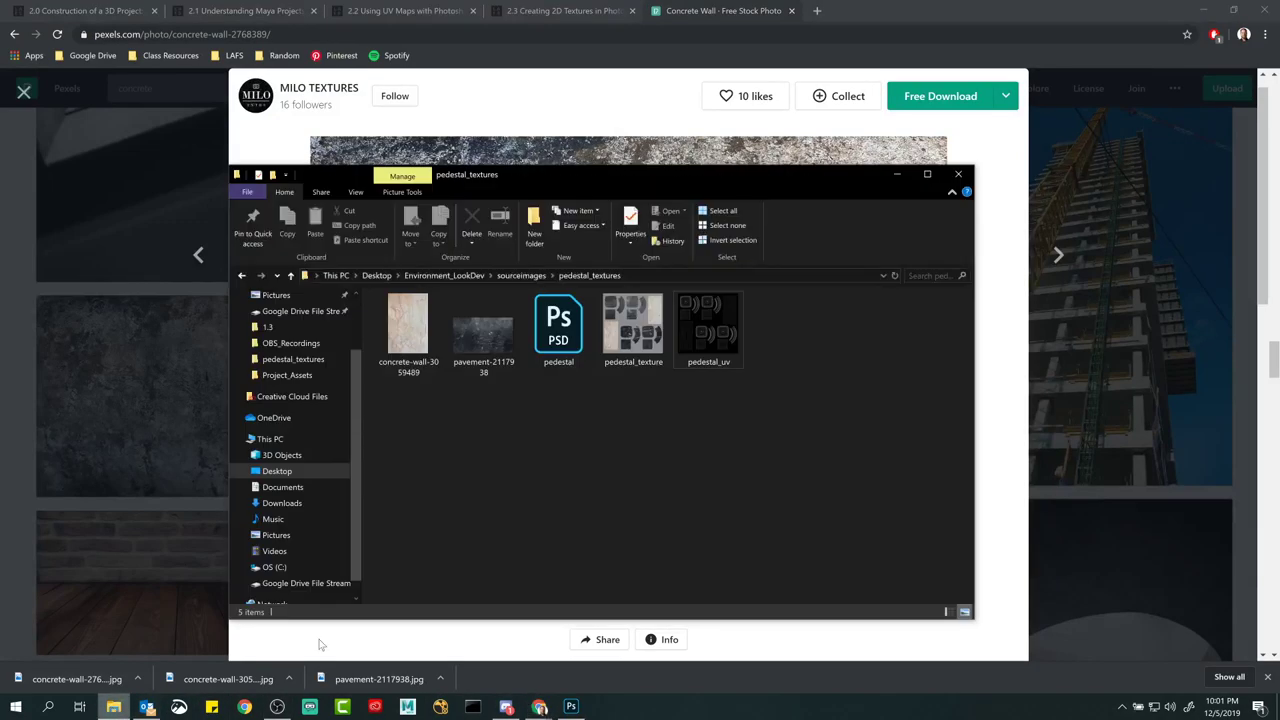
click(291, 276)
right_click(461, 458)
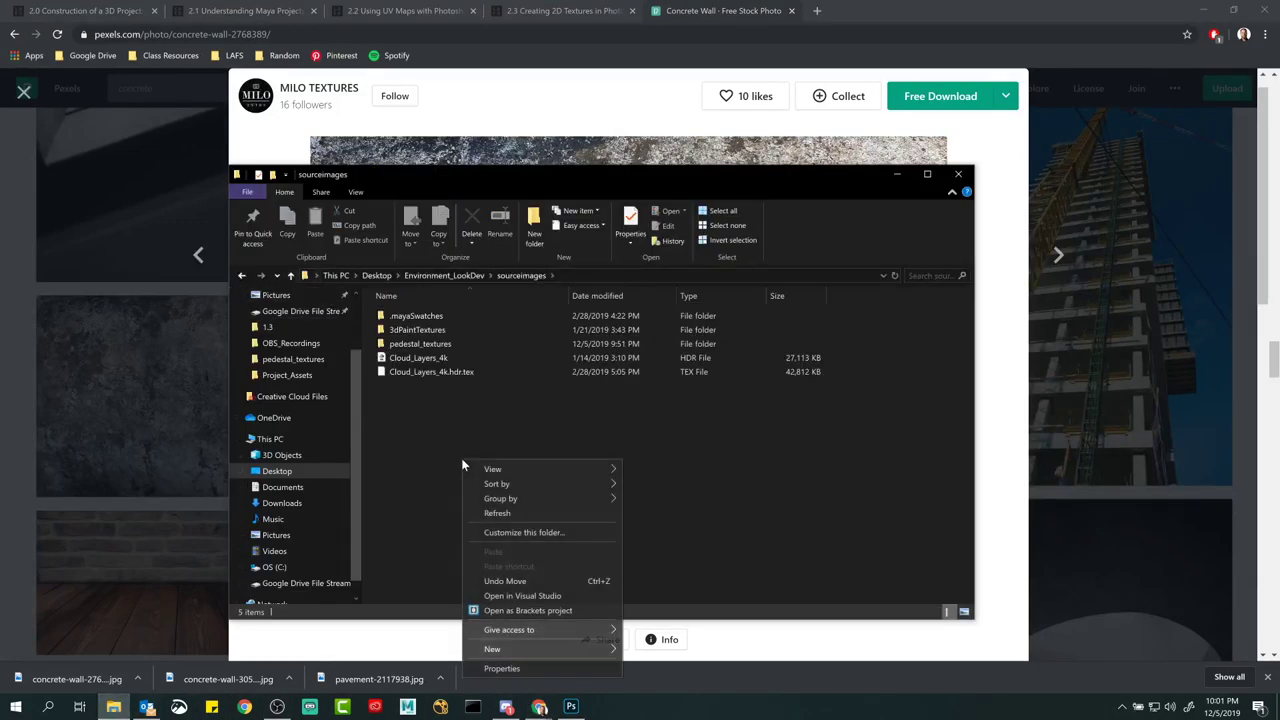
mouse_move(528, 649)
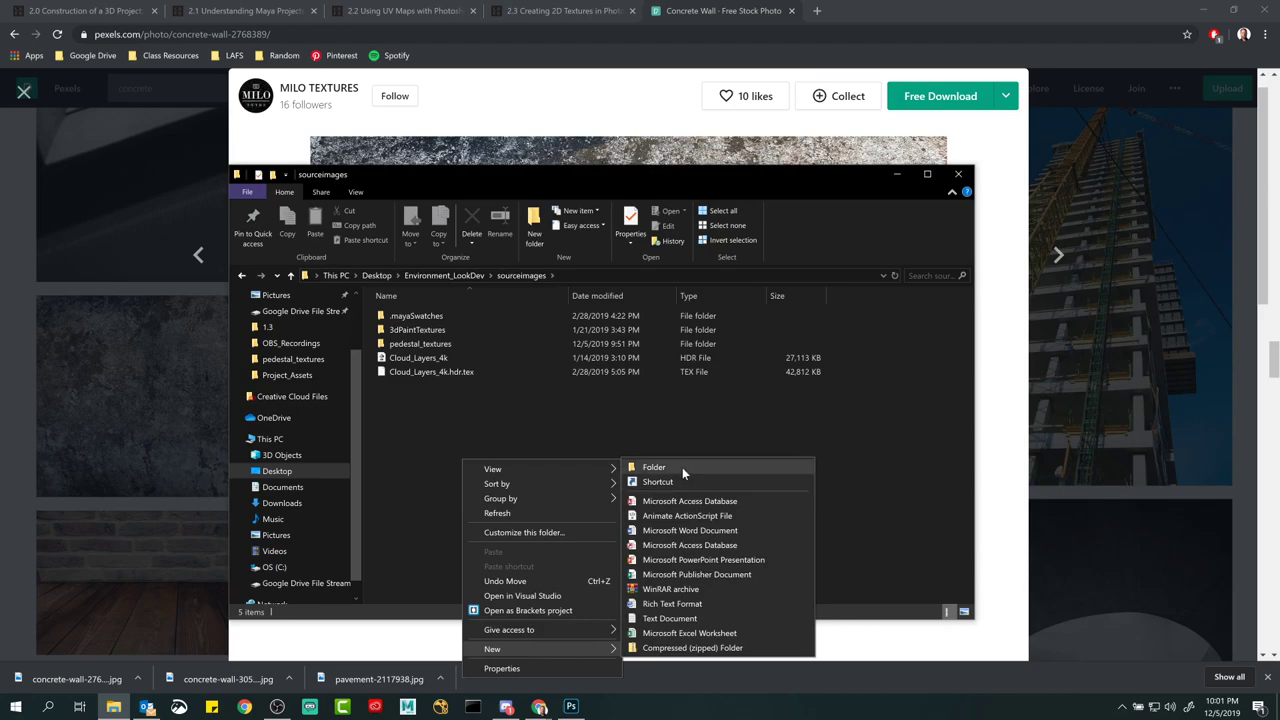
click(681, 467)
text(wa)
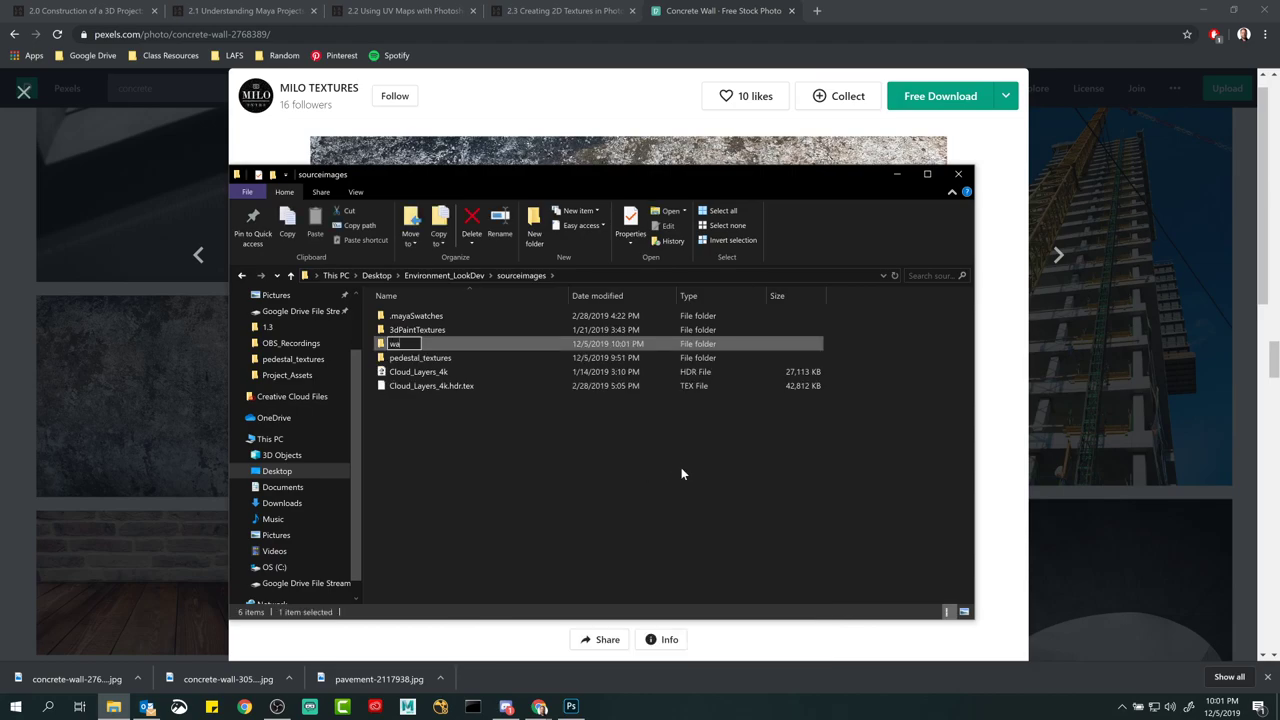
text(ll_textures)
key(Return)
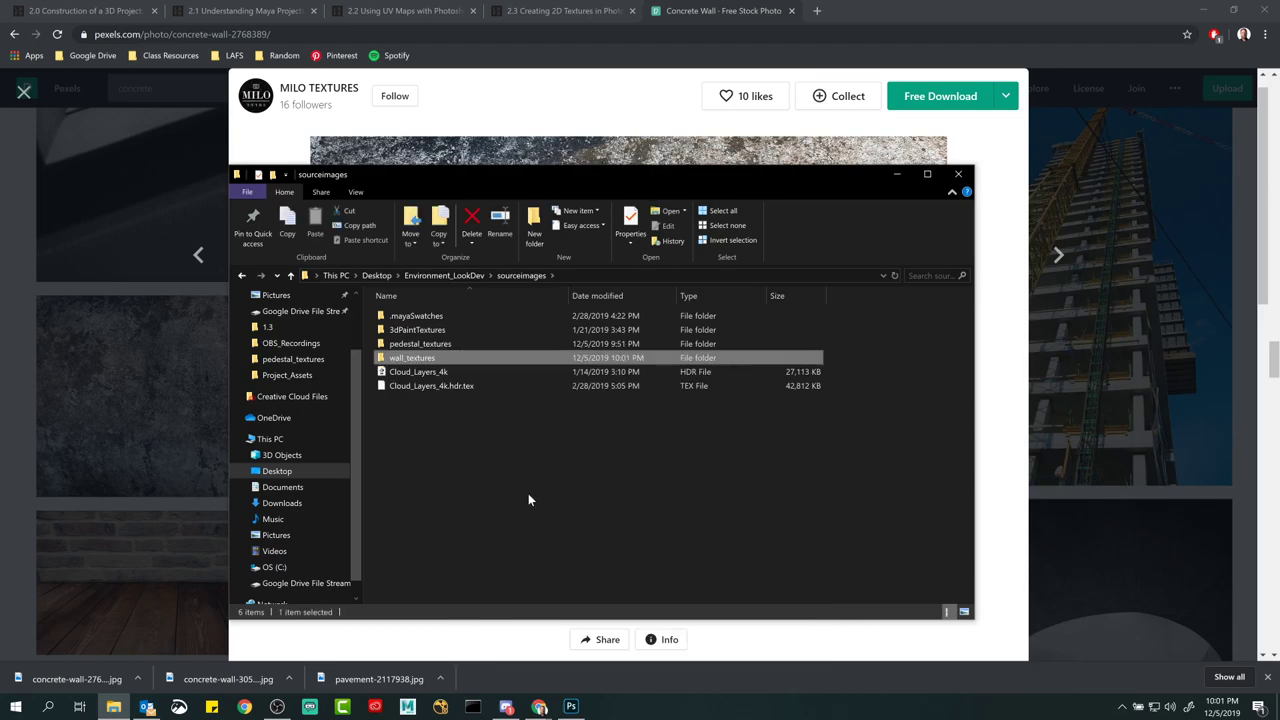
Step: Open a second Explorer window on Downloads, move concrete-wall-2768389 into the wall_textures folder, and return to the browser
click(412, 550)
click(113, 706)
click(113, 706)
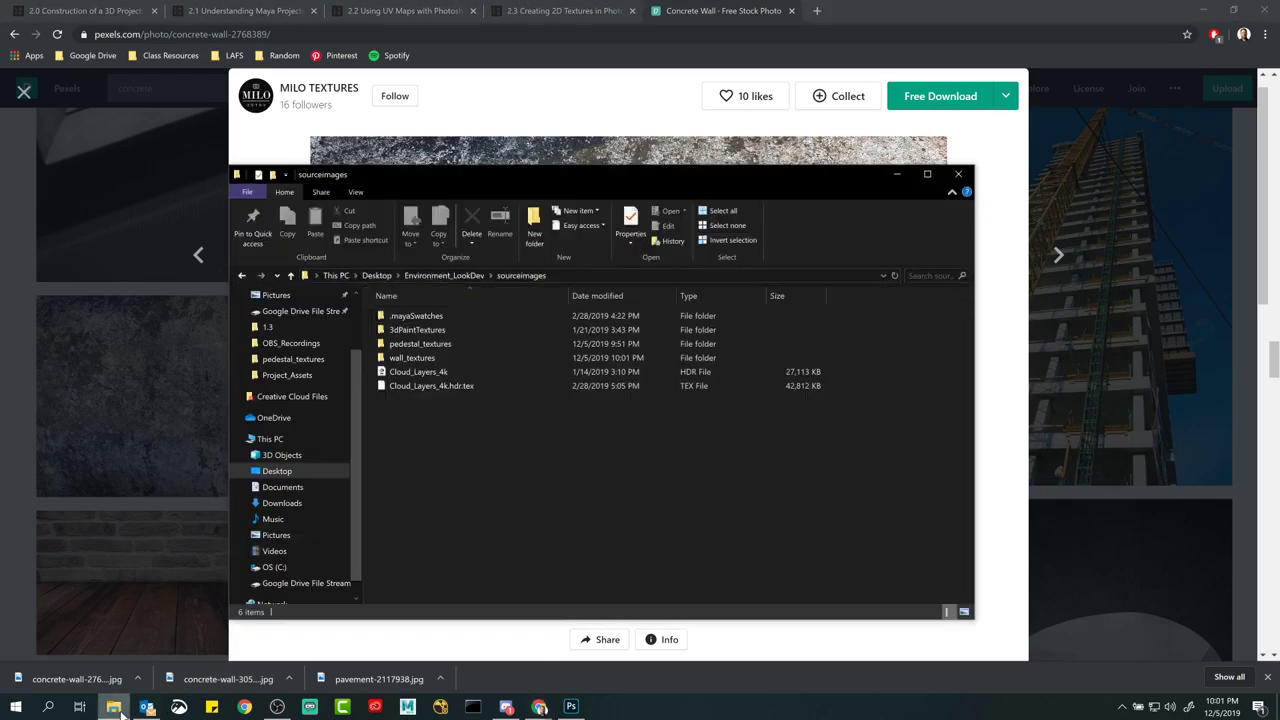
key(ctrl+n)
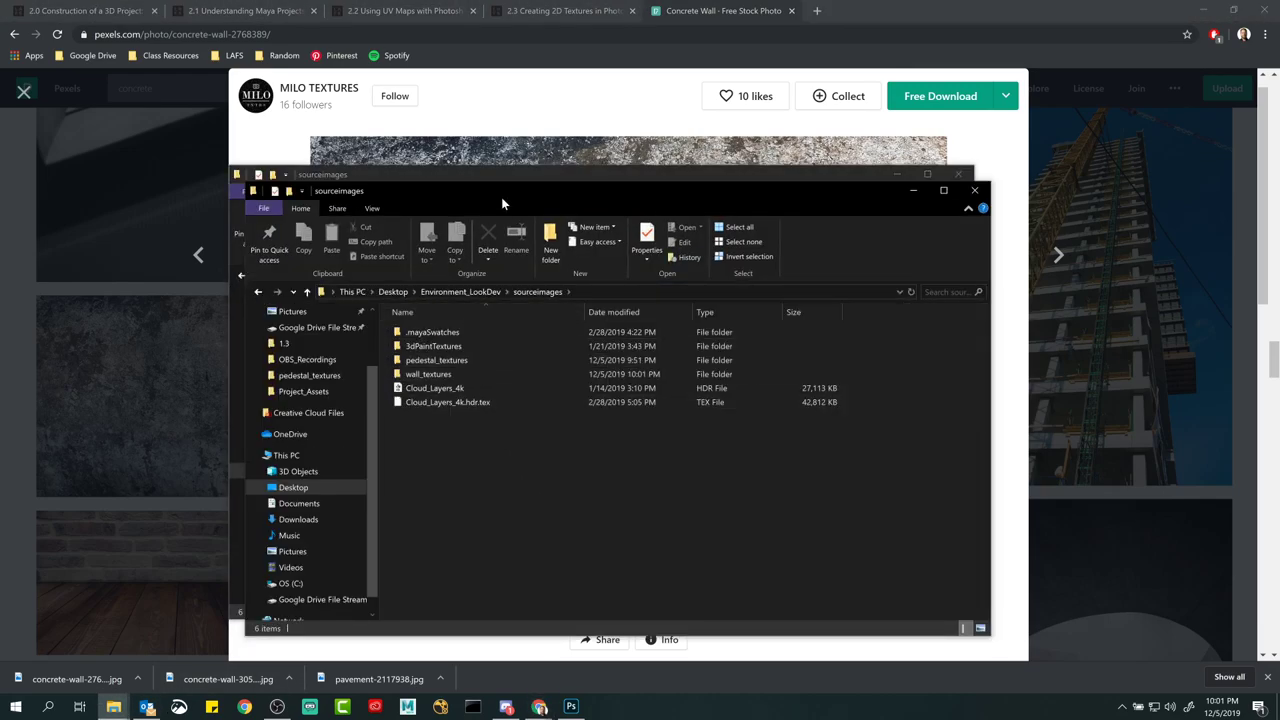
drag(501, 196, 340, 251)
click(136, 574)
drag(264, 424, 858, 493)
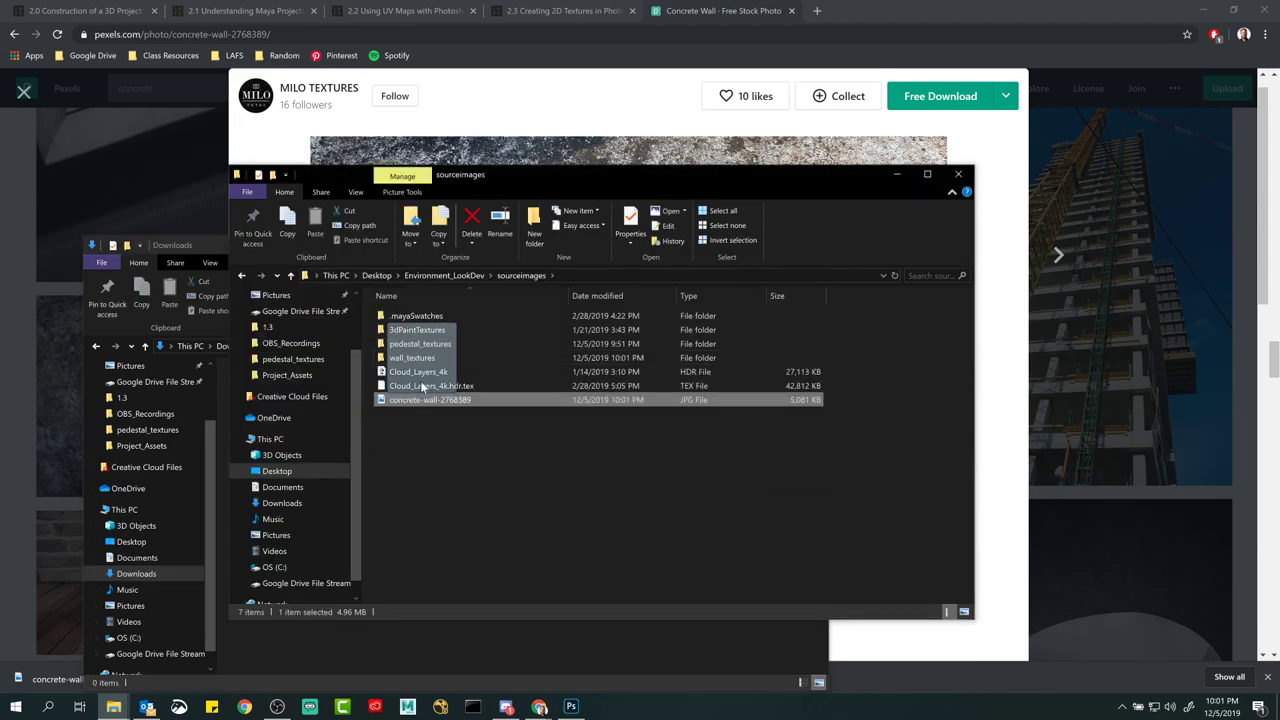
click(602, 95)
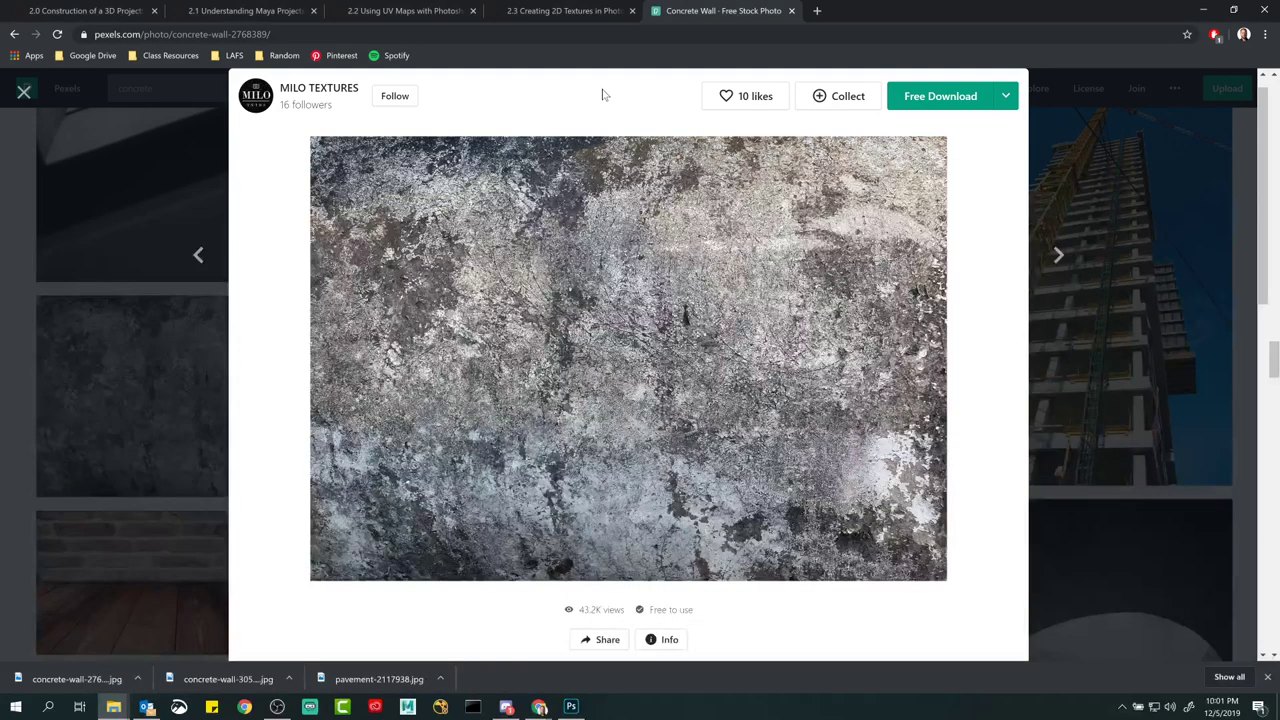
Step: Leave the photo page, browse further through the Pexels concrete results for wall surfaces, and close Pexels
click(1057, 170)
scroll(628, 437, down, 10)
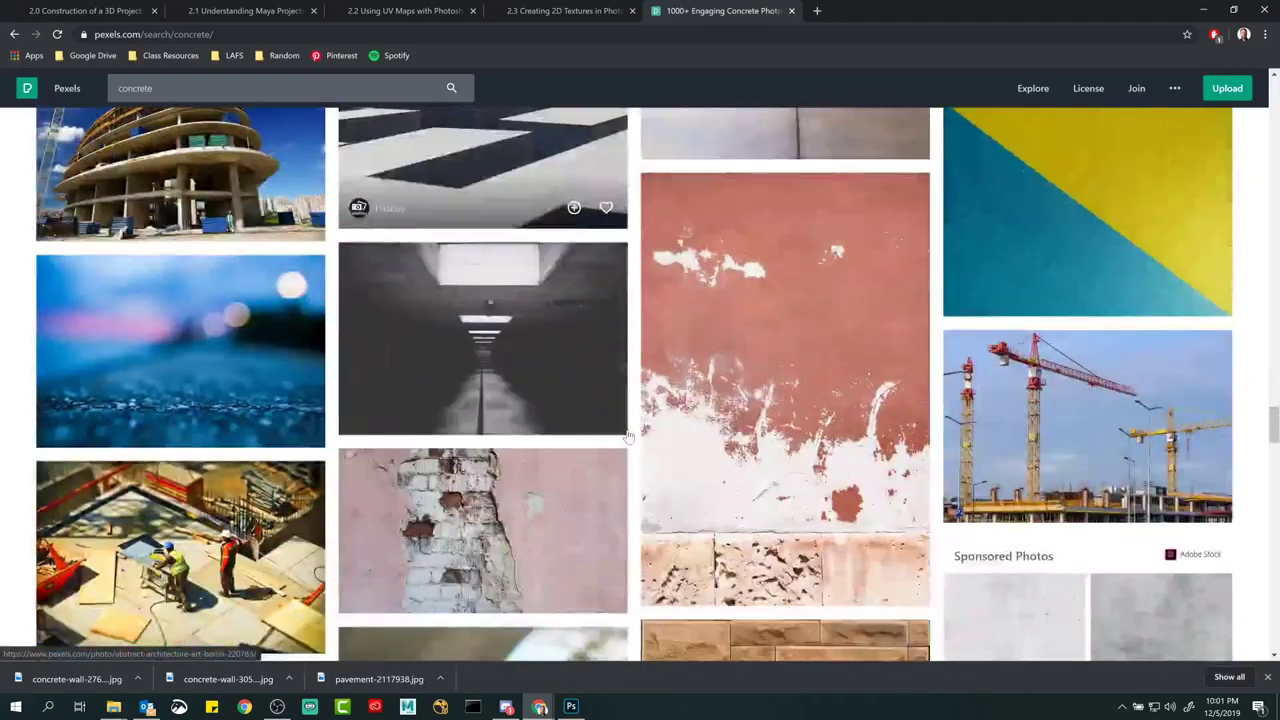
scroll(628, 437, down, 3)
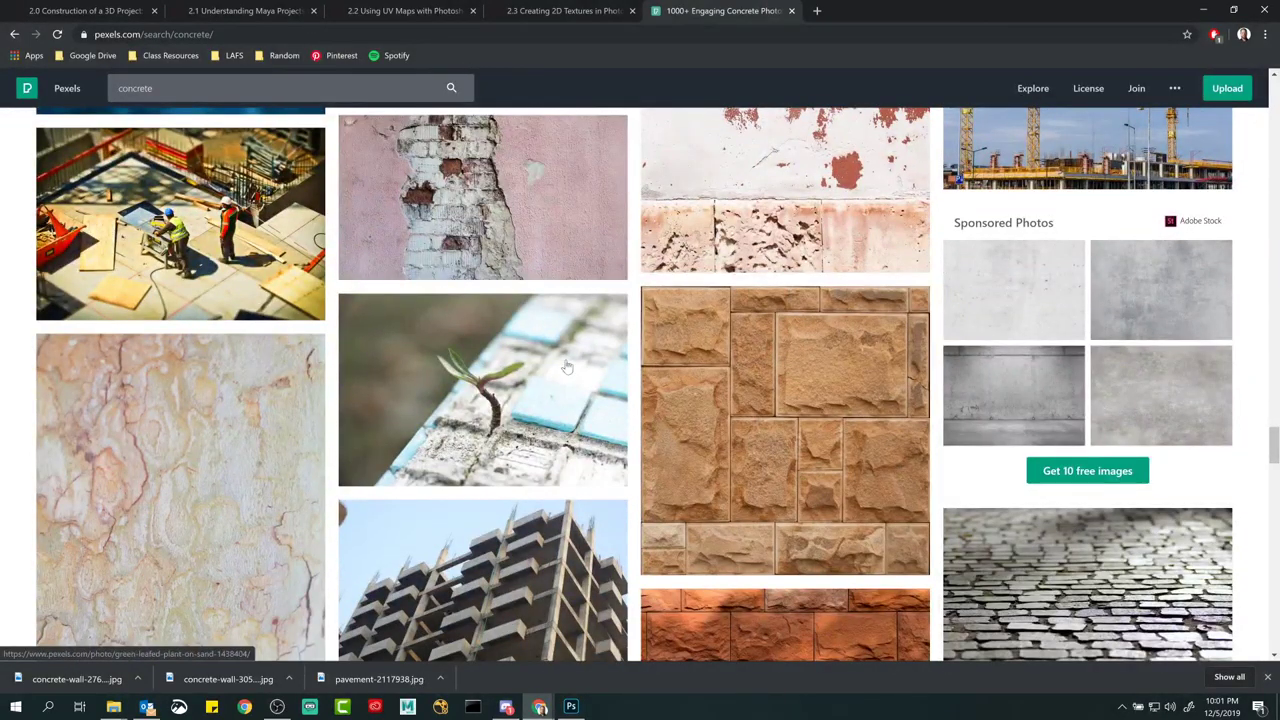
scroll(570, 364, down, 10)
click(791, 10)
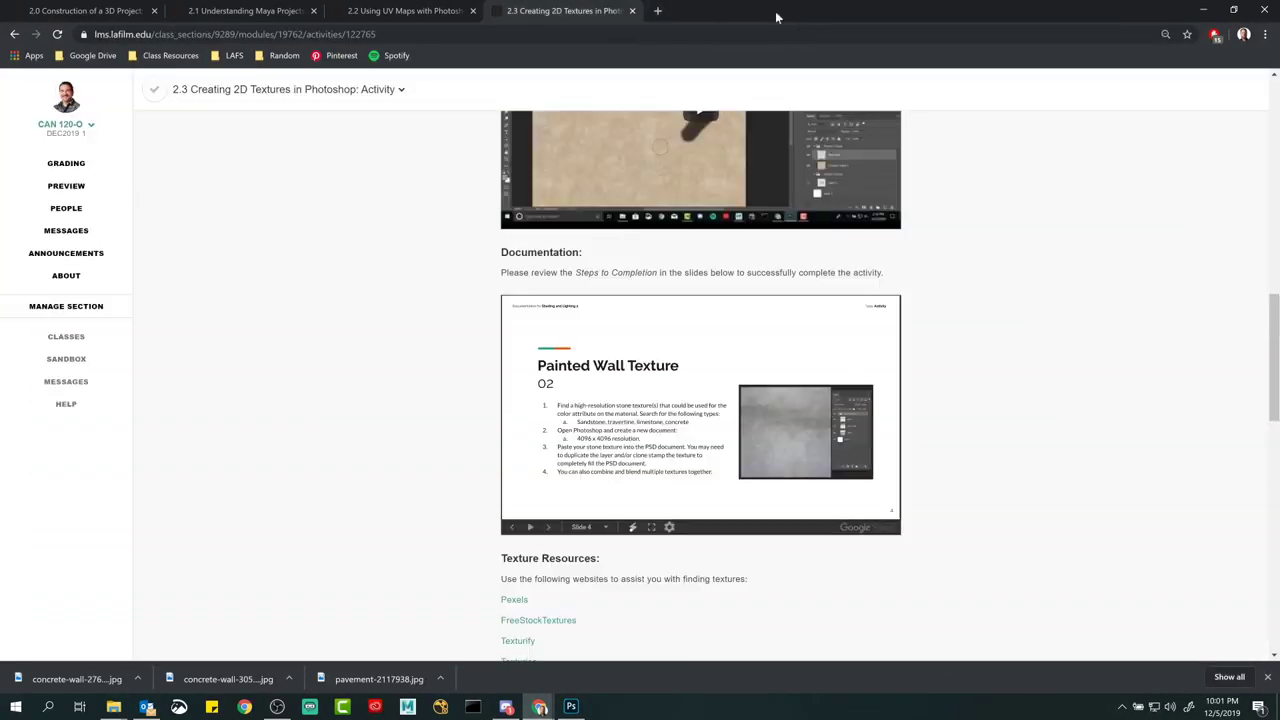
Step: Open the FreeStockTextures, Texturify and Texturise sites from the activity's Texture Resources list, each in its own tab
scroll(447, 398, down, 2)
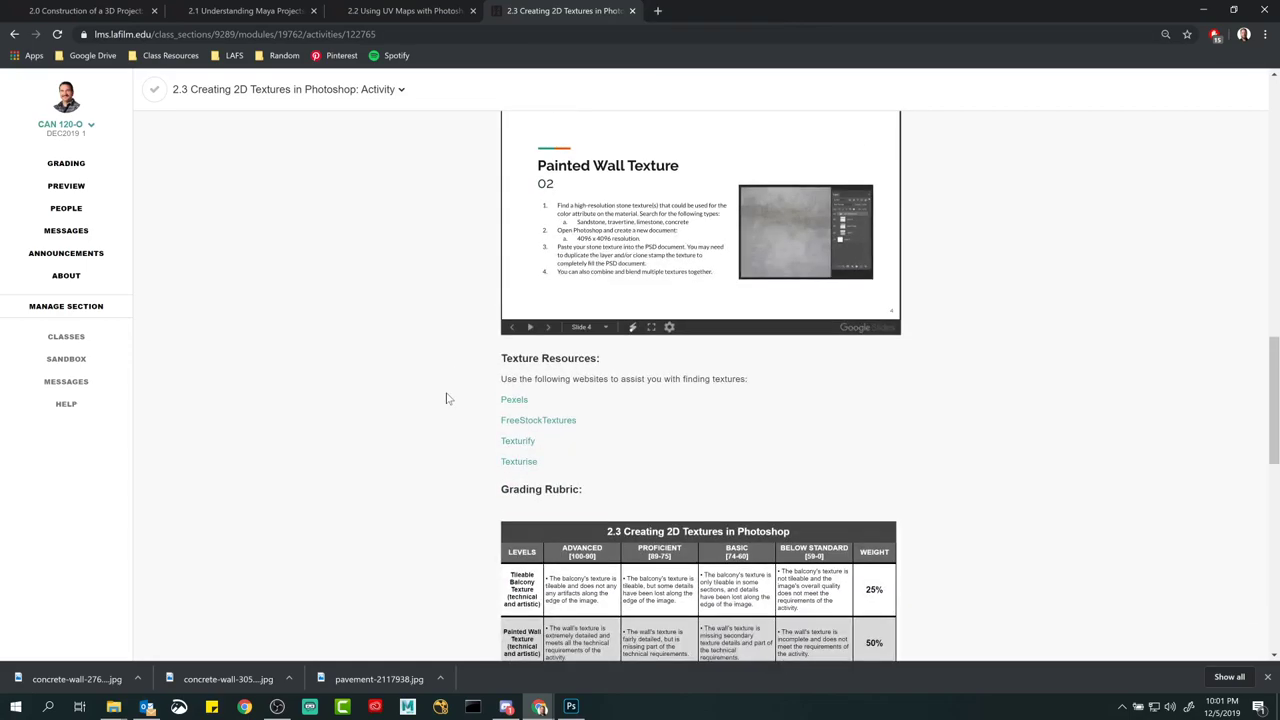
ctrl+click(522, 421)
ctrl+click(517, 441)
ctrl+click(518, 461)
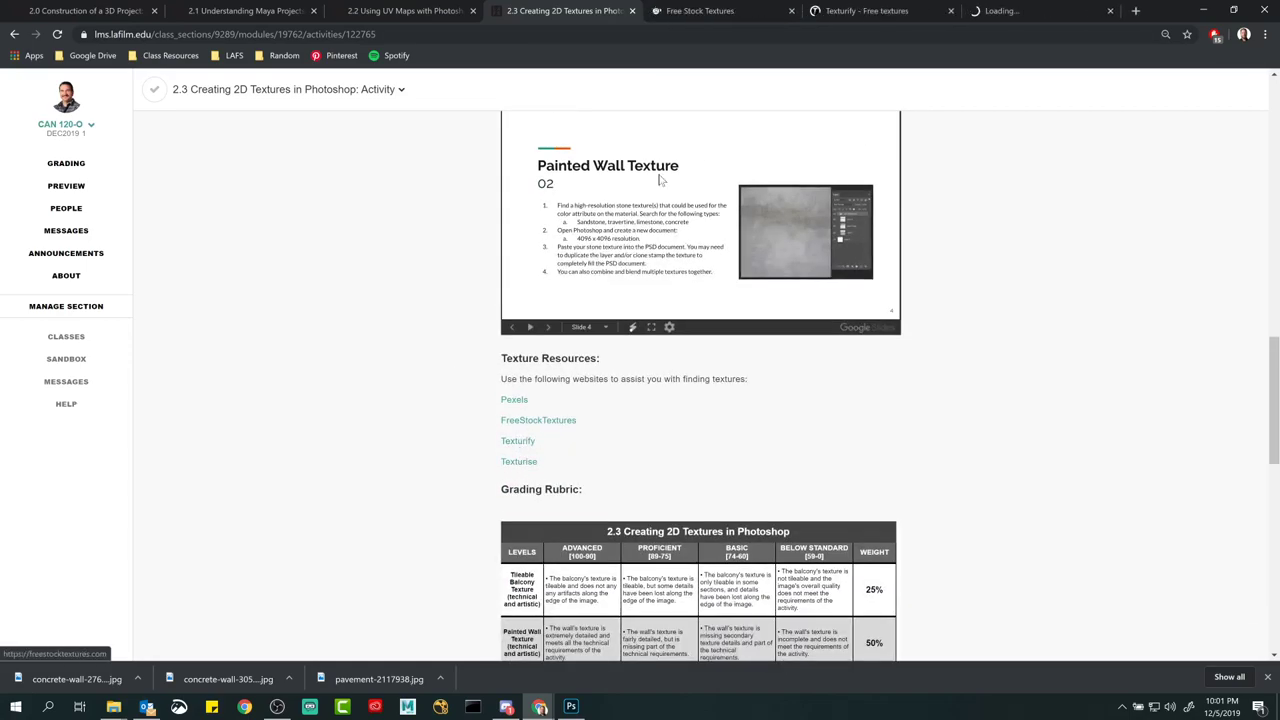
Step: Search FreeStockTextures for sandstone and look through the resulting textures
click(712, 14)
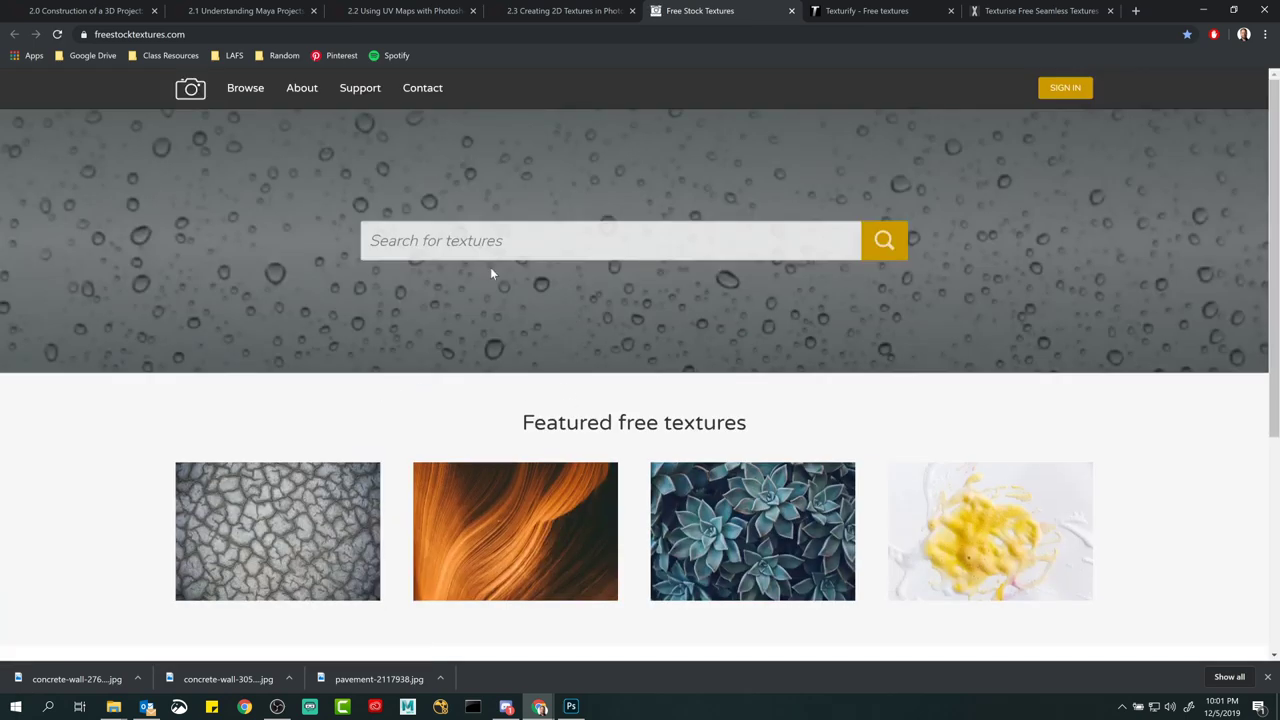
click(488, 245)
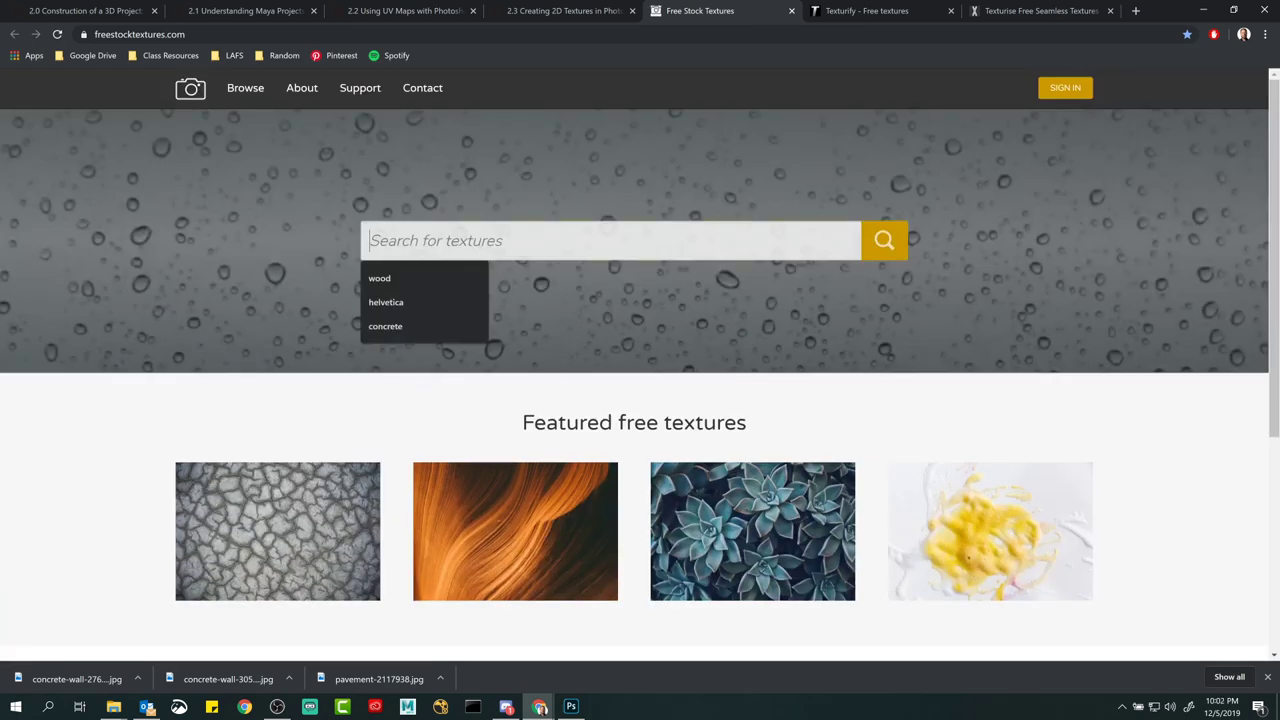
text(sandstone)
key(Return)
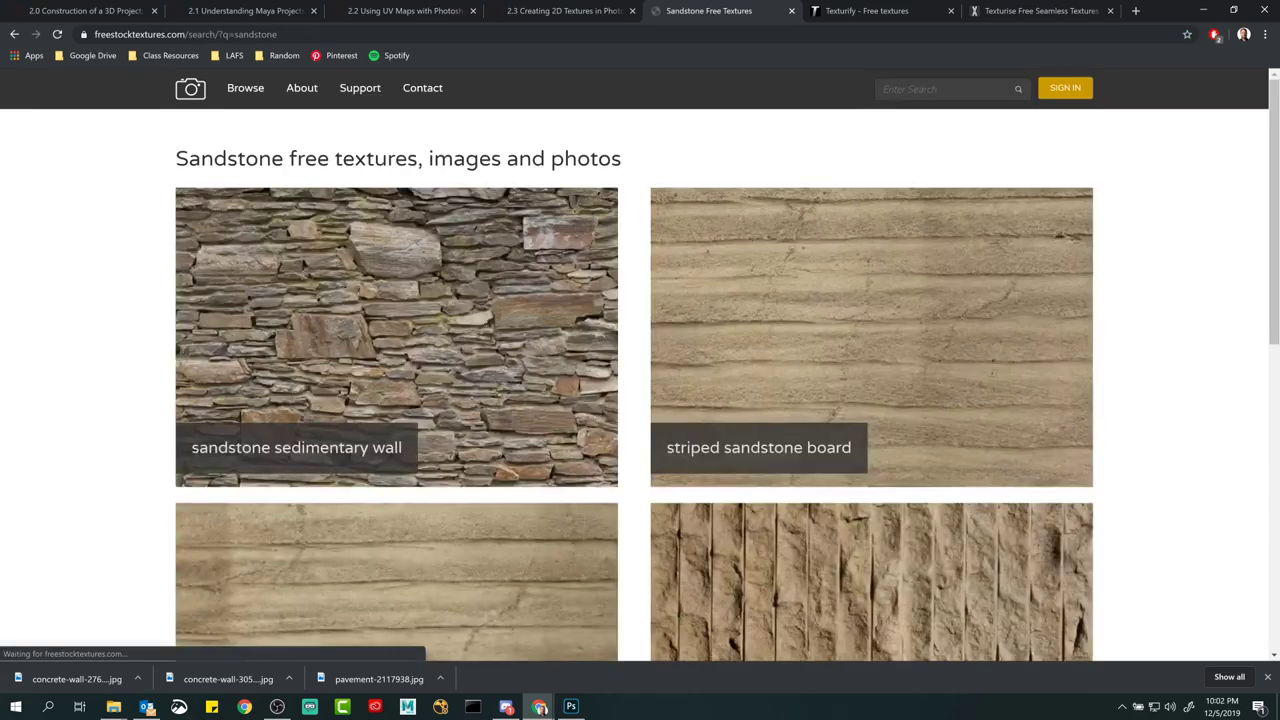
scroll(528, 317, down, 6)
scroll(152, 323, up, 6)
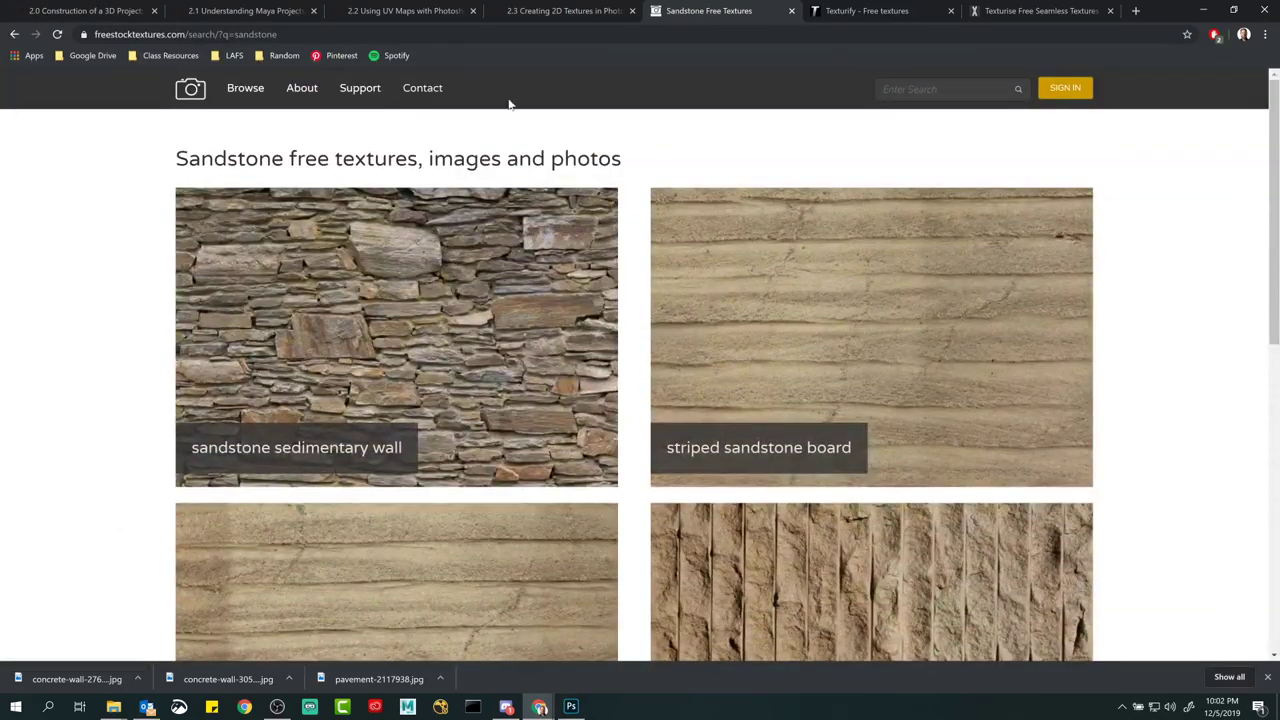
Step: Search FreeStockTextures for concrete and browse the results for a usable wall surface
click(882, 89)
text(concrete)
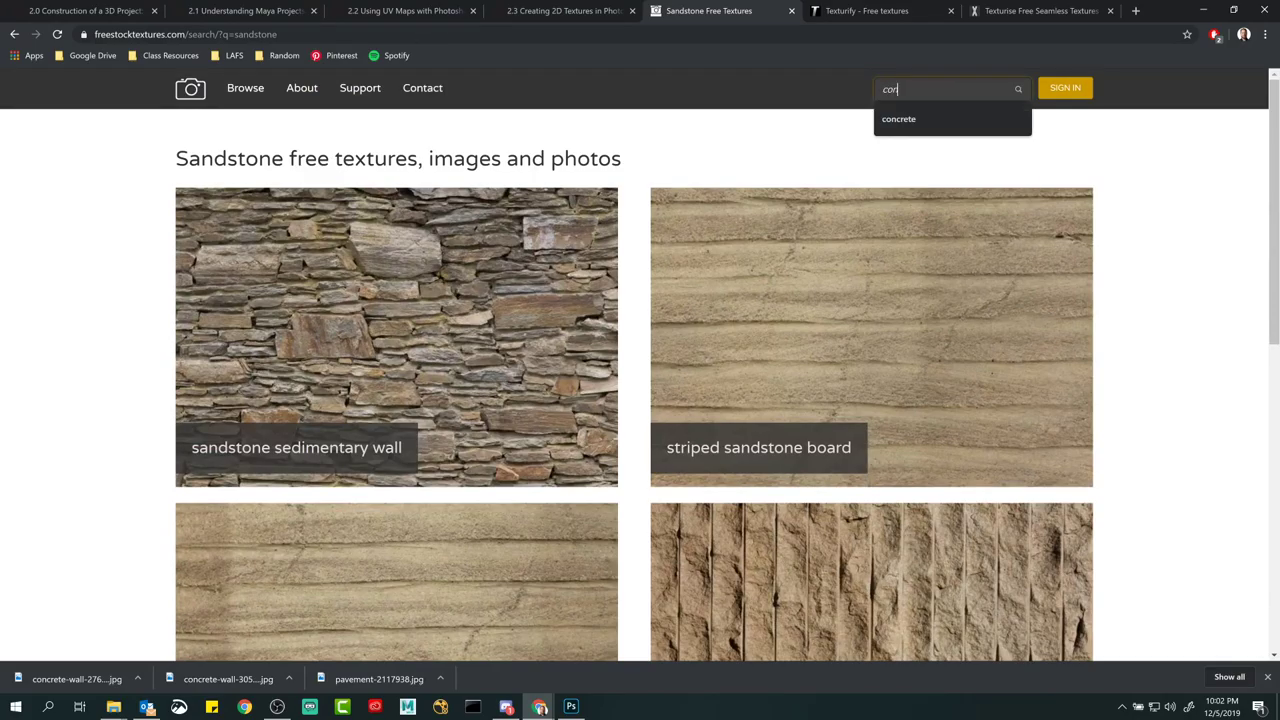
key(Return)
scroll(150, 372, down, 9)
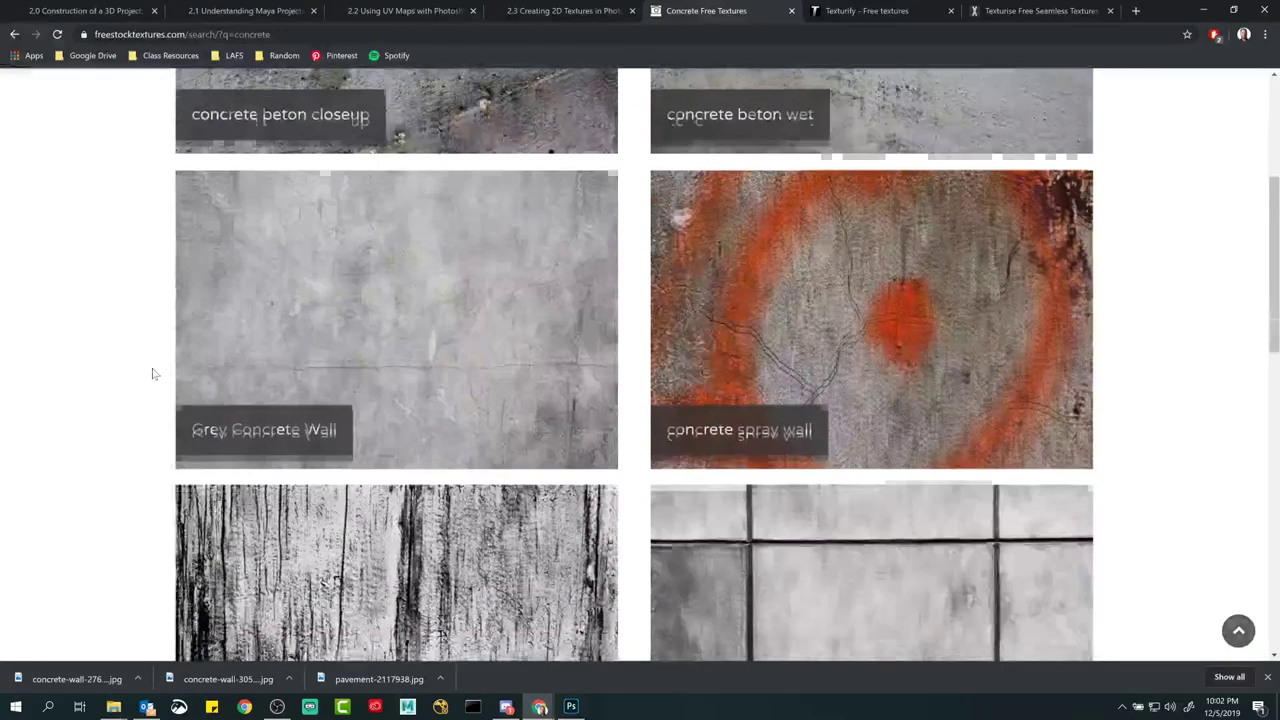
scroll(150, 372, down, 7)
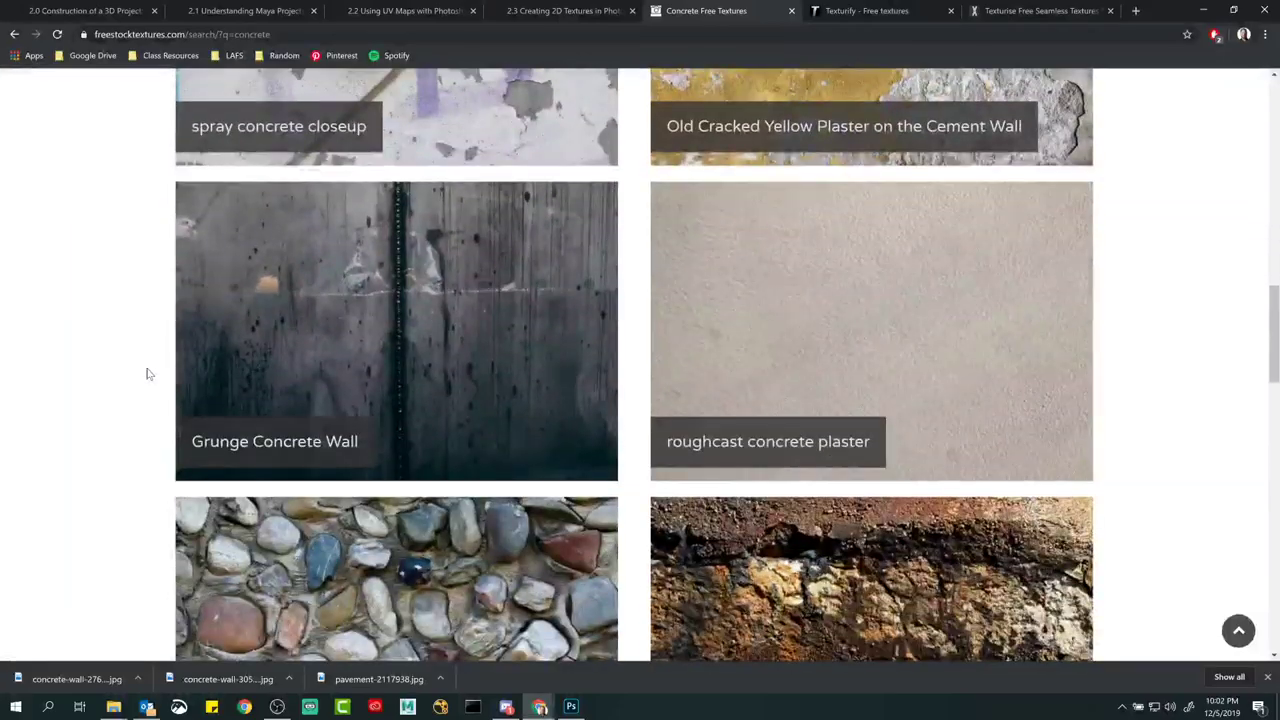
Step: Open the Grey Concrete Wall texture from the results and download it
scroll(149, 372, up, 10)
scroll(150, 373, up, 3)
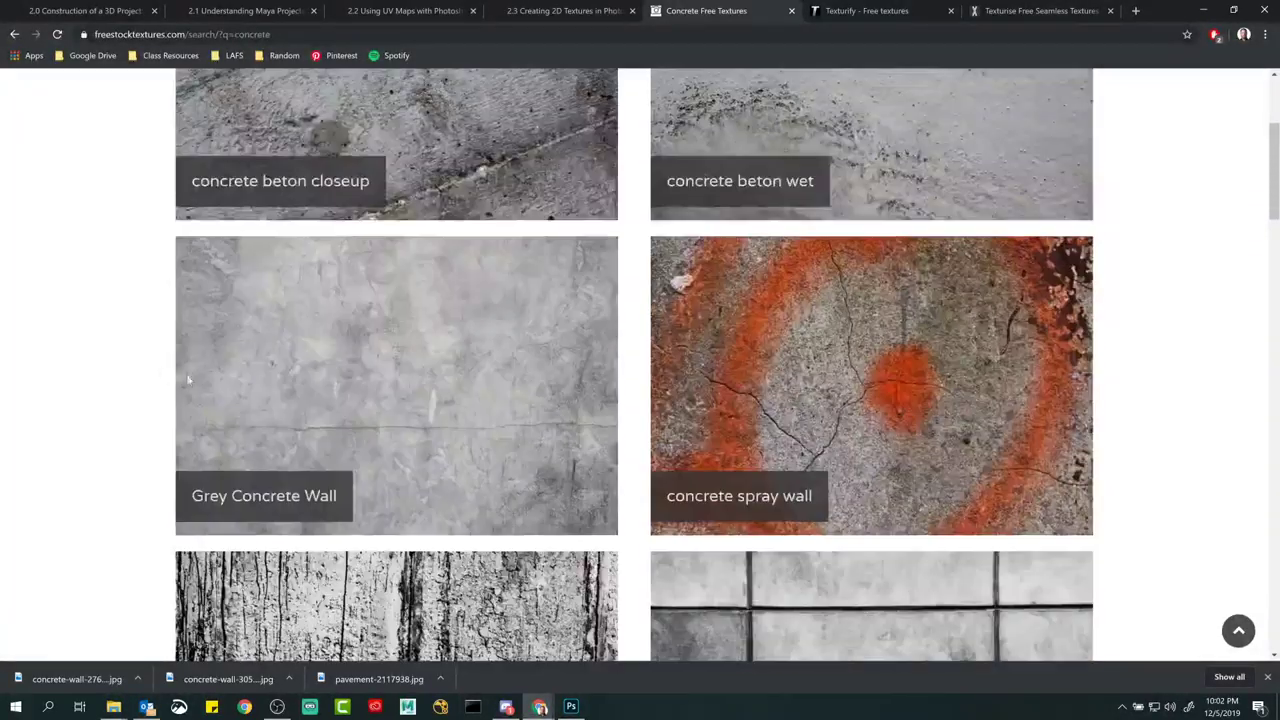
click(371, 357)
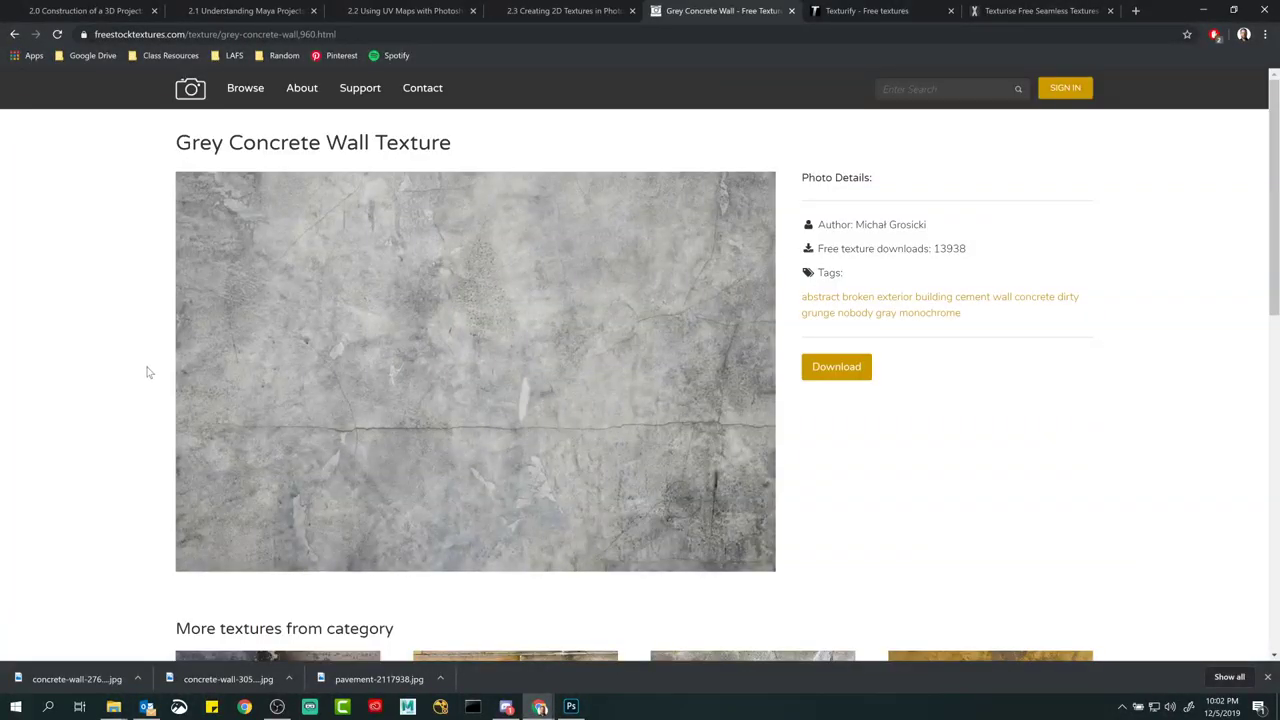
click(840, 370)
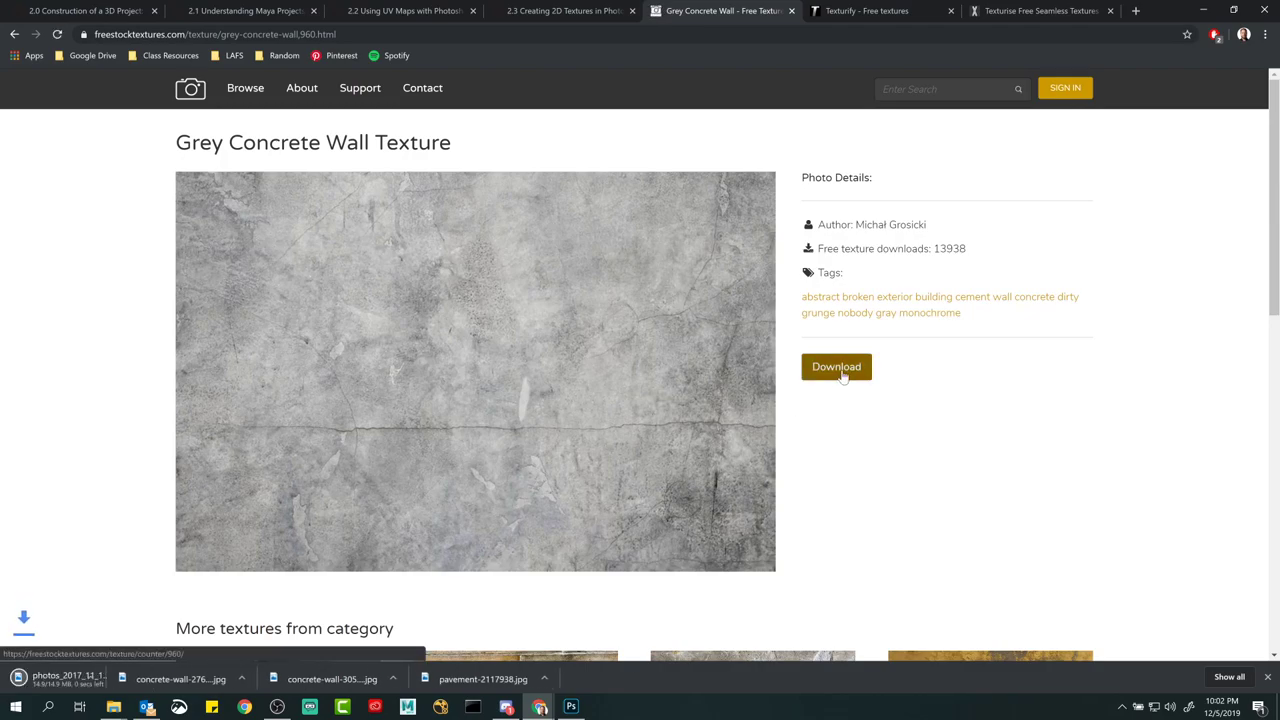
Step: Move the downloaded grey concrete photo from Downloads into wall_textures inside sourceimages, and return to the texture page
click(113, 707)
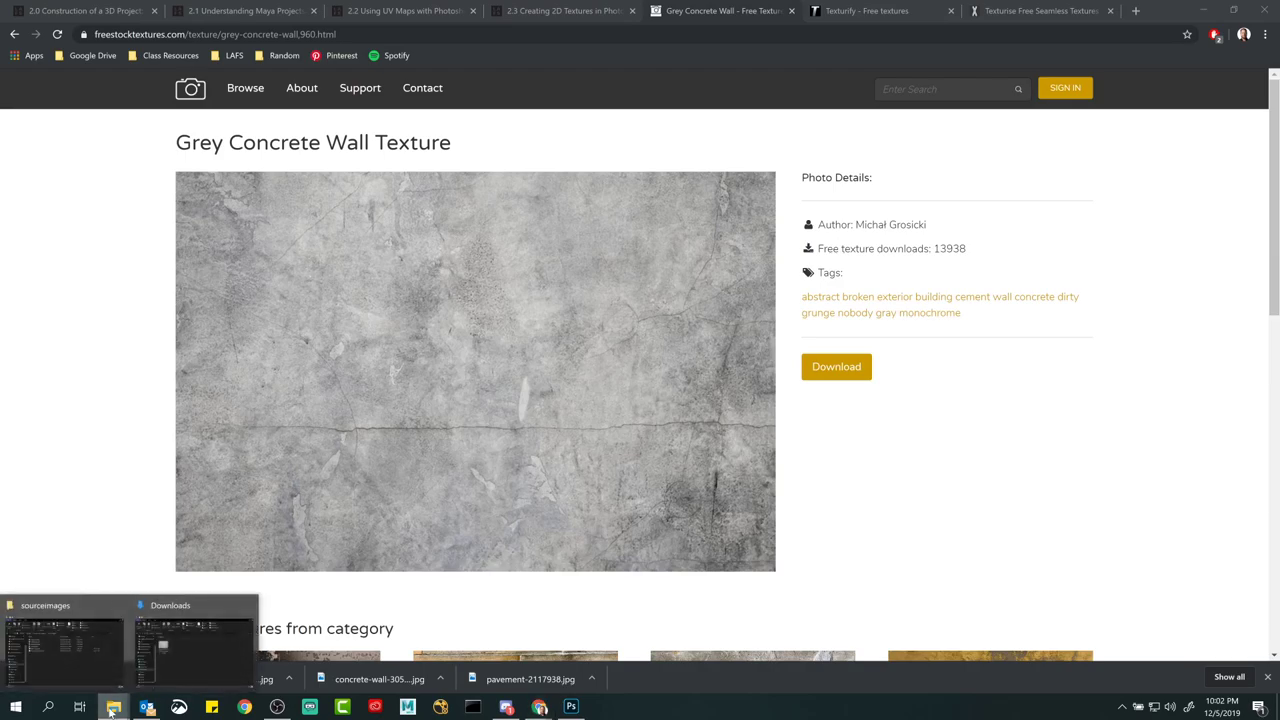
click(62, 645)
click(113, 707)
click(200, 645)
click(875, 486)
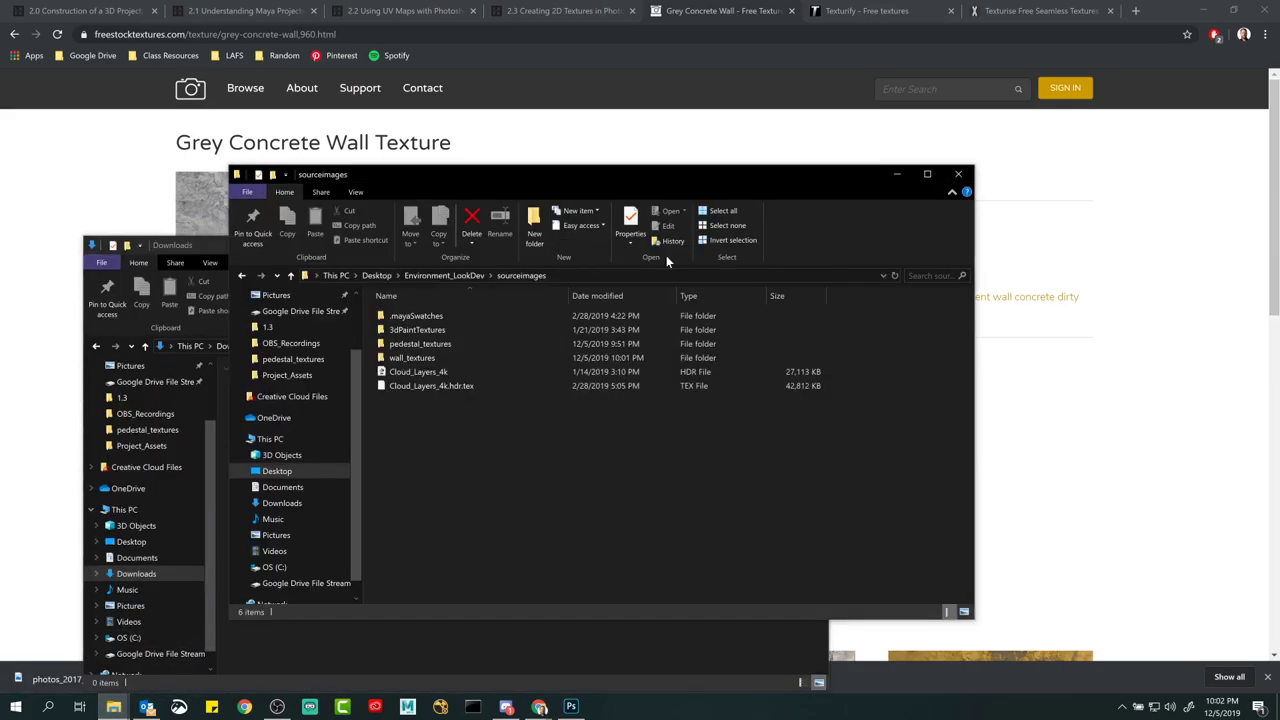
drag(652, 178, 876, 98)
drag(262, 418, 636, 283)
click(277, 480)
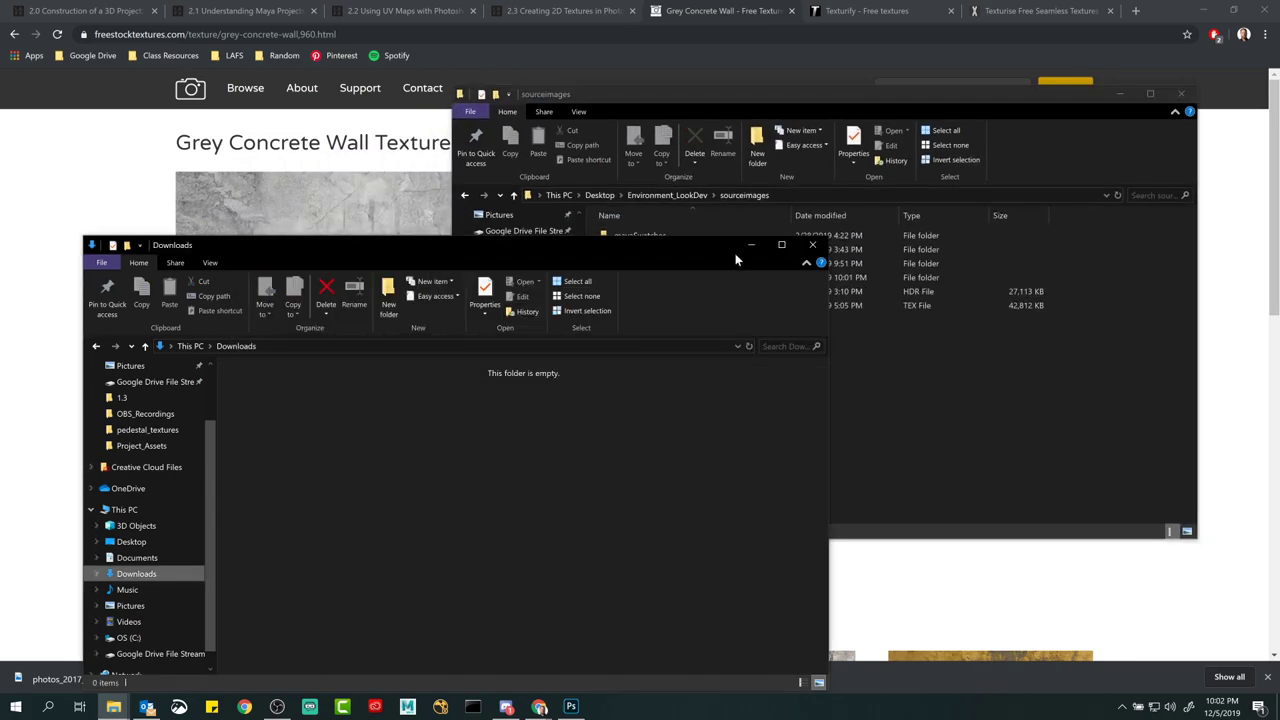
click(736, 250)
click(100, 371)
Step: Open the Old Yellow Painted Wall texture from the related textures in the category and download it
scroll(100, 371, down, 6)
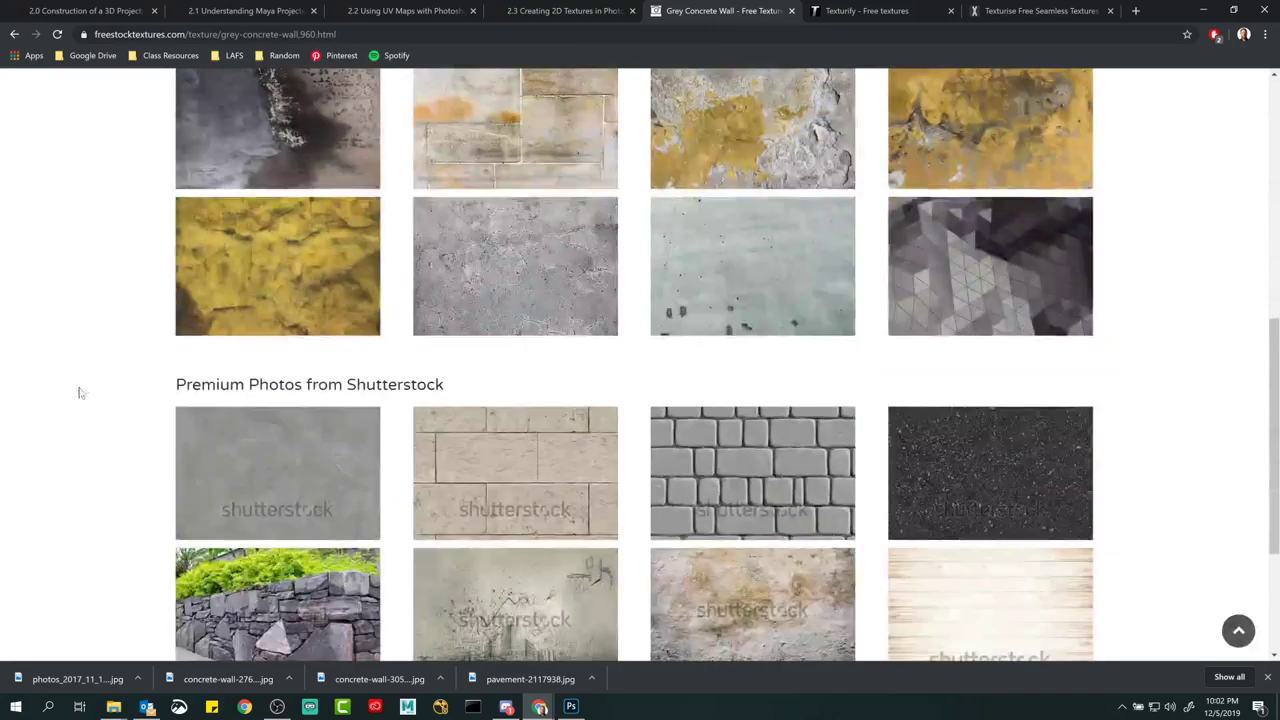
scroll(73, 401, up, 2)
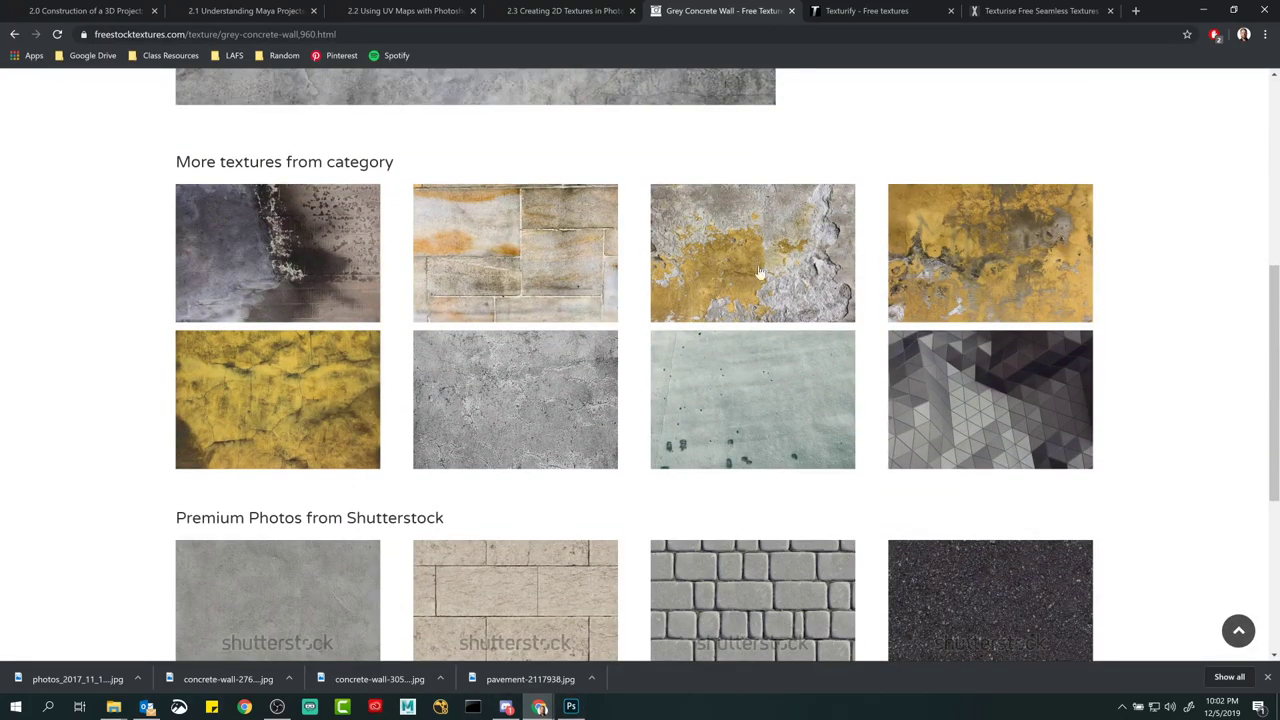
click(1015, 258)
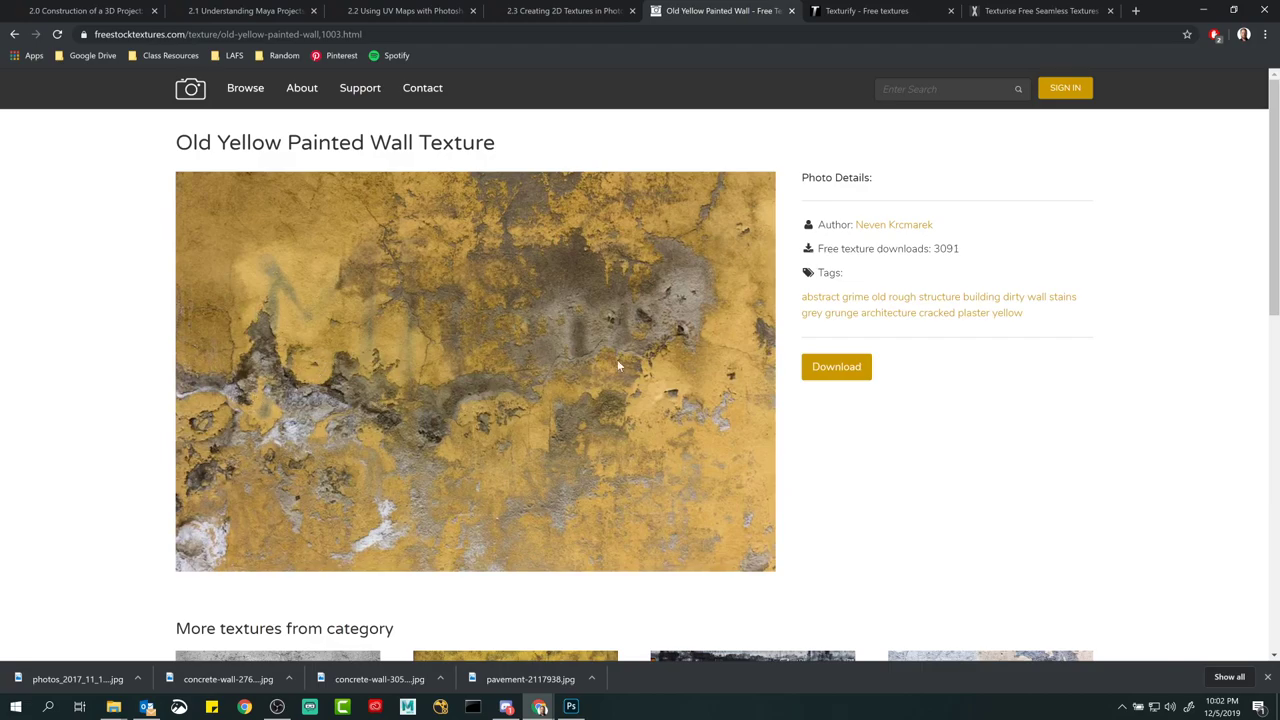
click(837, 366)
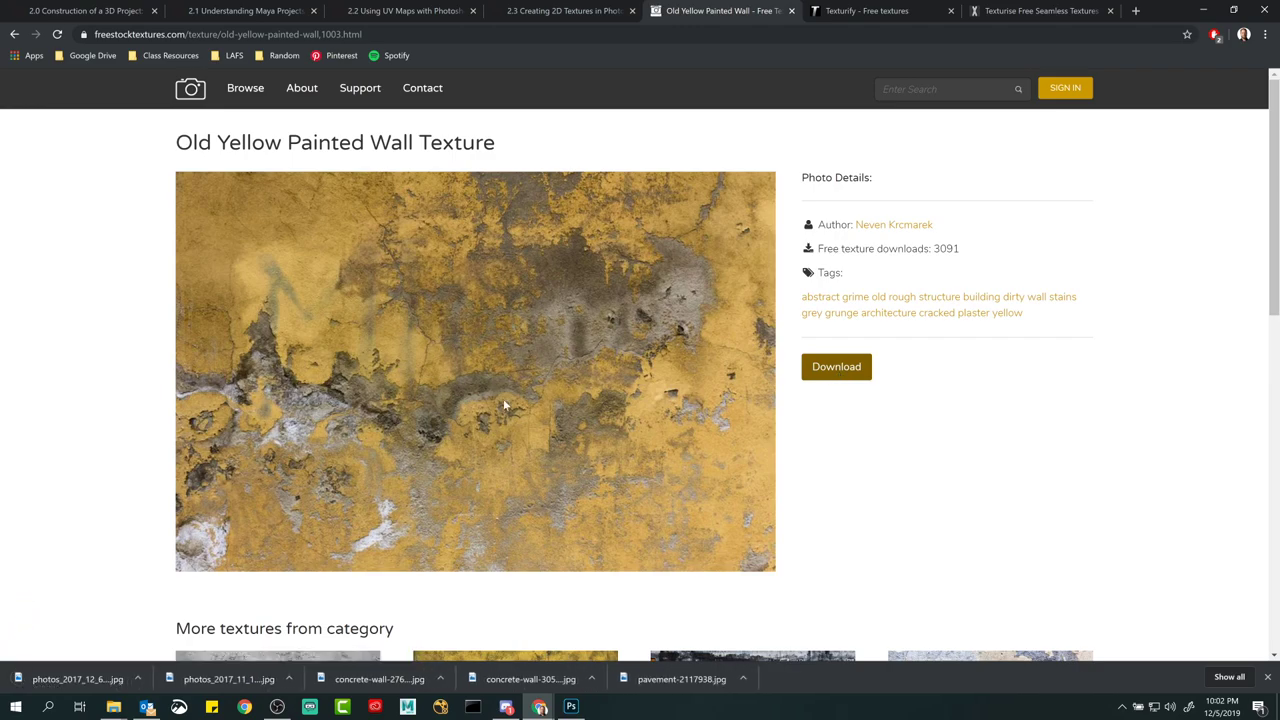
Step: Move photos_2017_12_6_fst_yellow-wall-grunge from Downloads into the wall_textures folder in sourceimages, and close the Downloads window
click(115, 707)
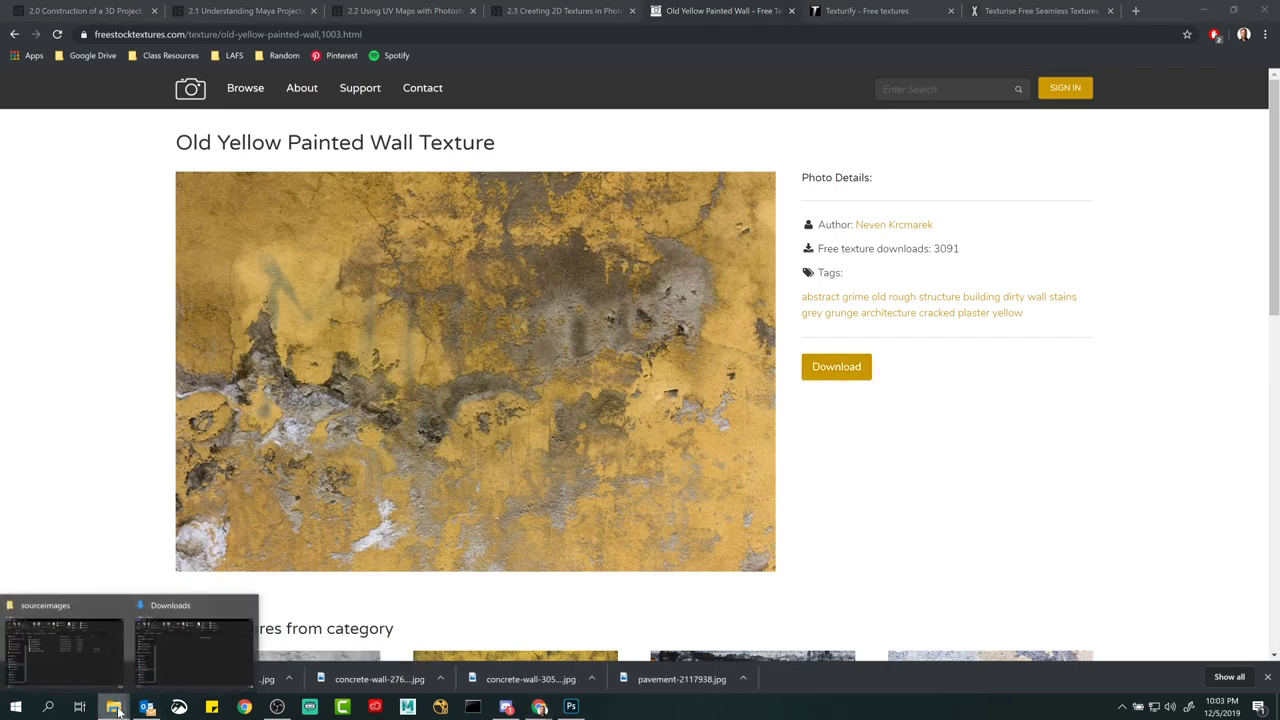
click(62, 645)
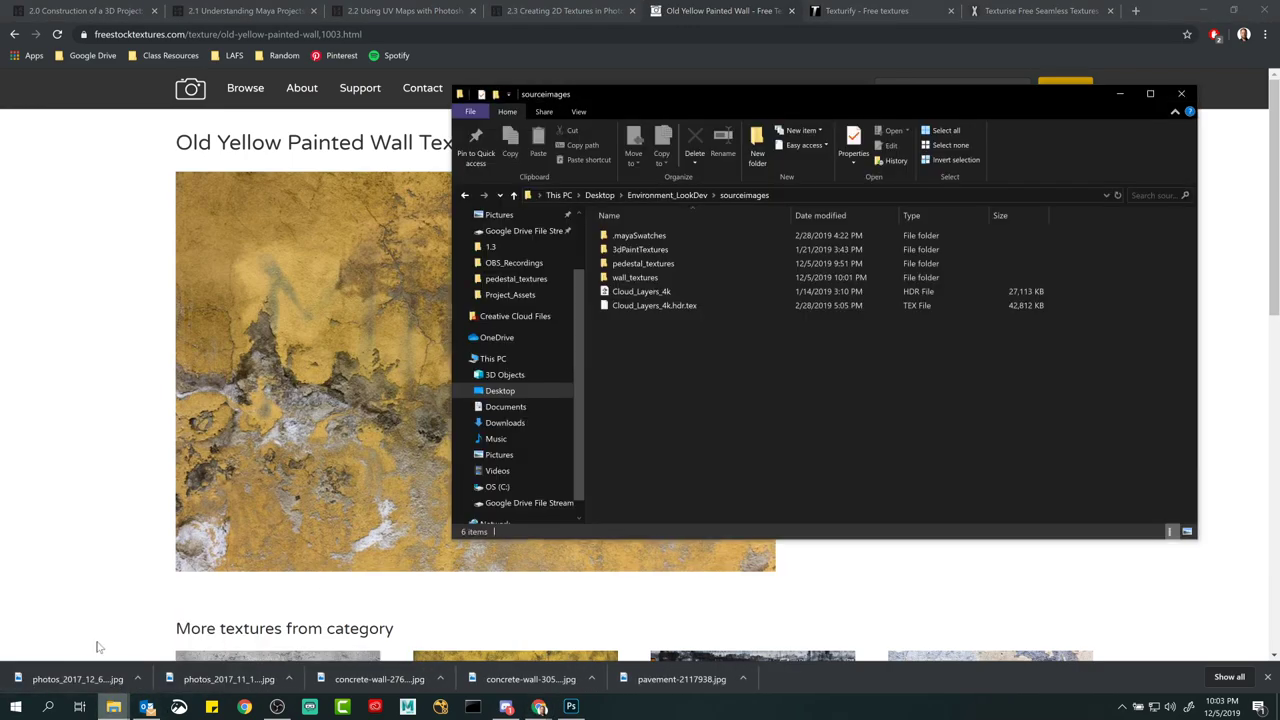
click(113, 707)
click(200, 640)
drag(262, 420, 929, 433)
click(289, 534)
click(812, 244)
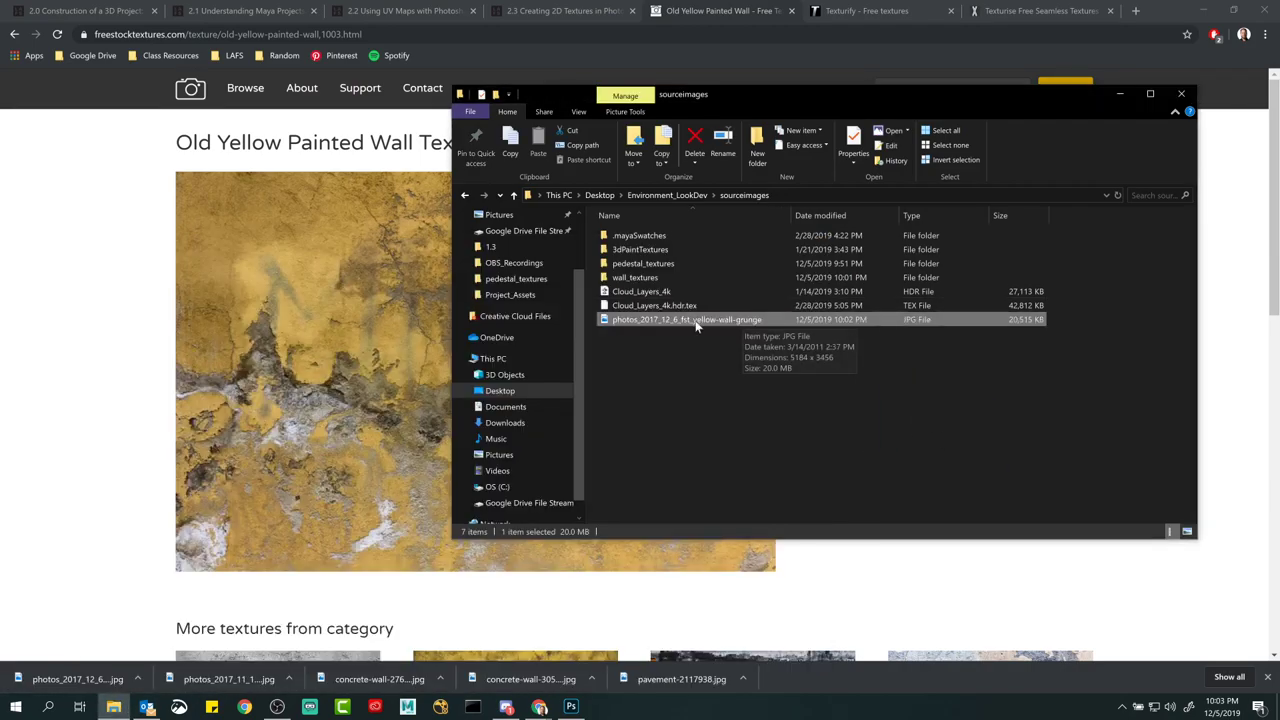
drag(663, 322, 641, 279)
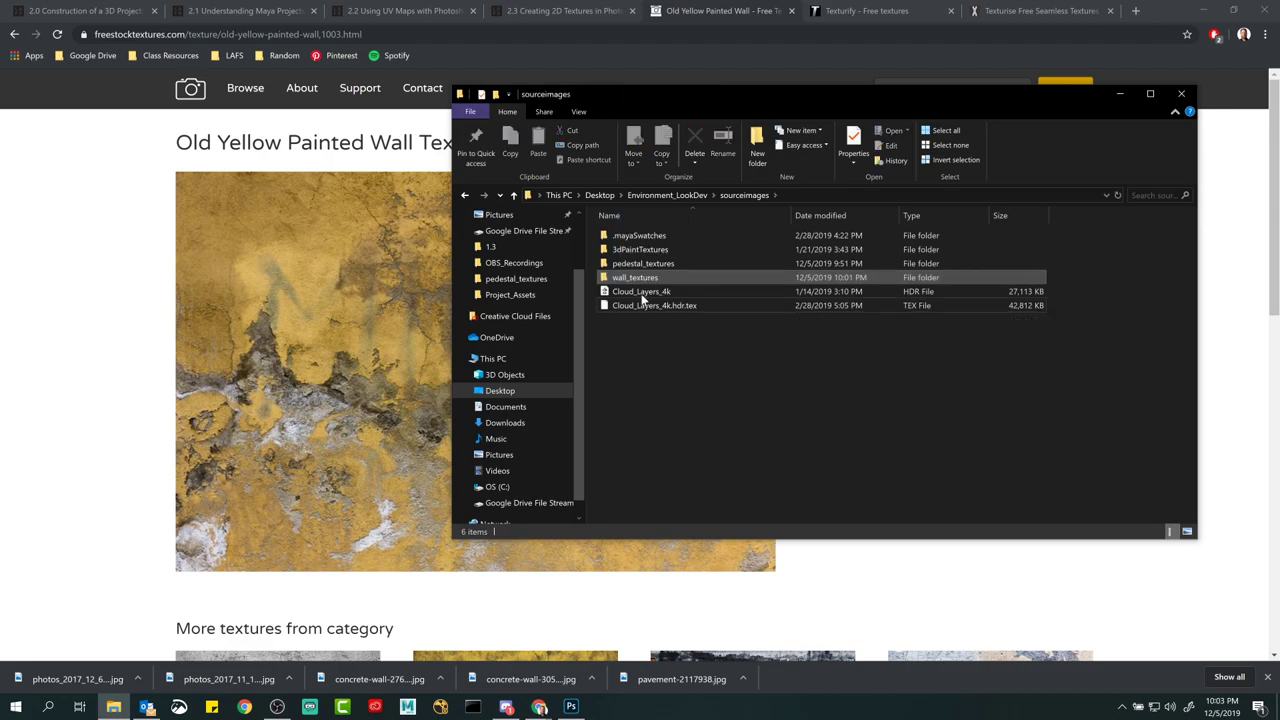
Step: Switch to Photoshop and convert the locked Background of Untitled-1 into a regular layer with the default name Layer 0
click(571, 706)
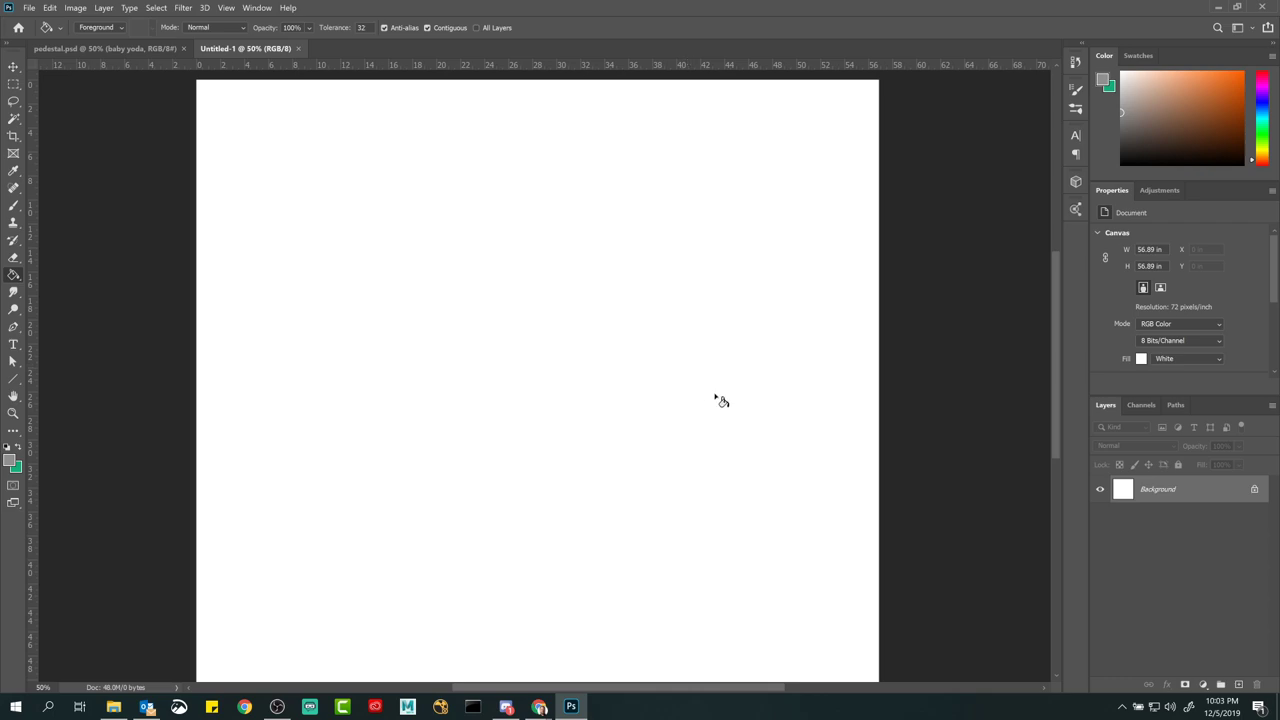
double_click(1165, 494)
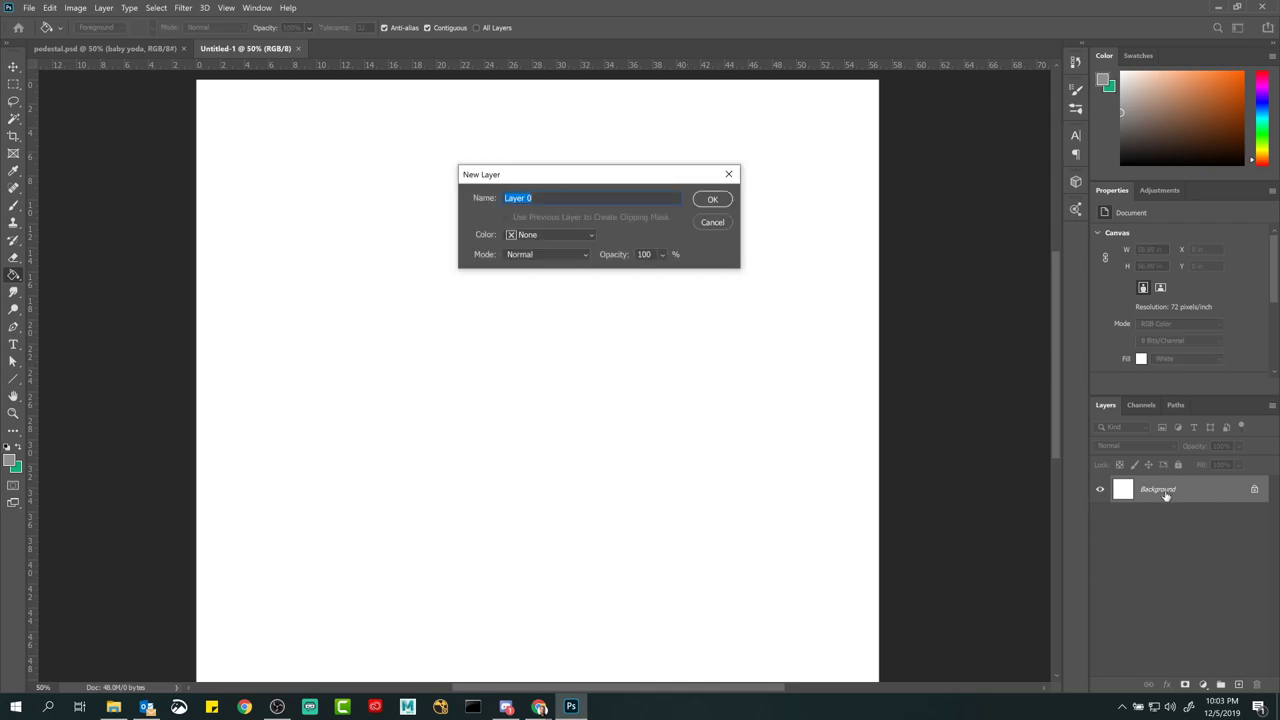
key(Return)
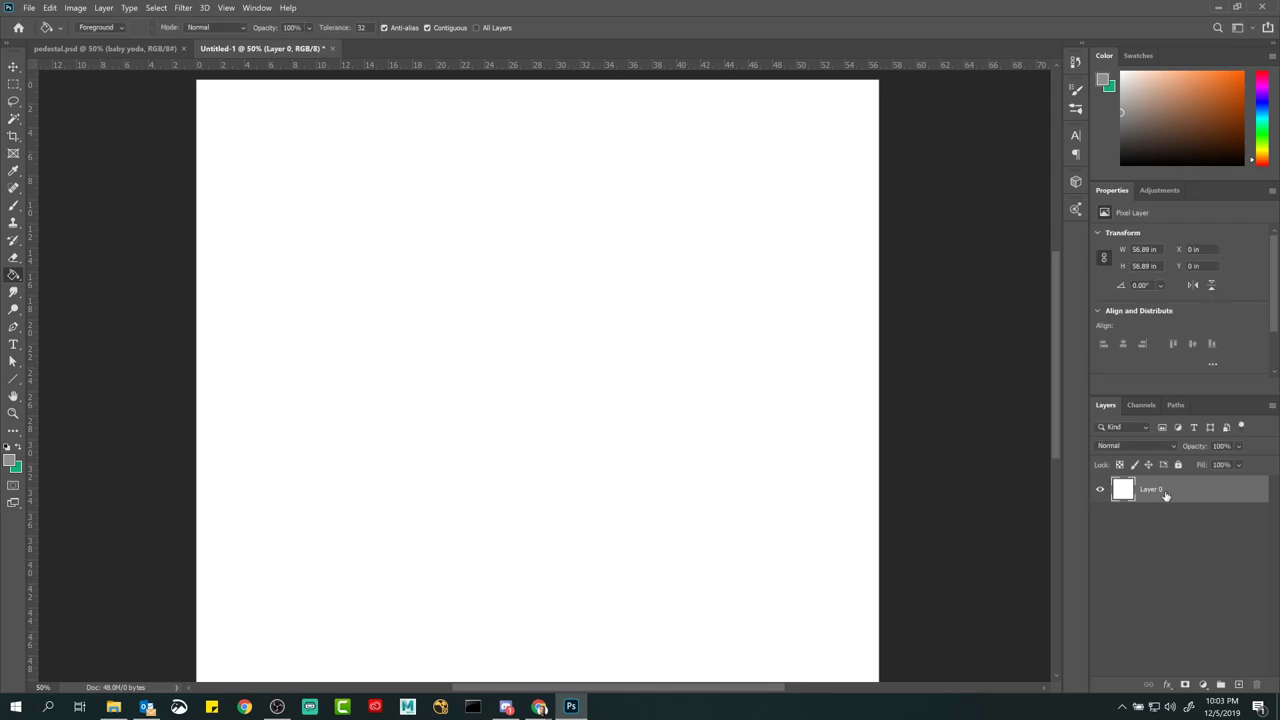
Step: Open the wall_textures folder in File Explorer and preview the gray wall photo, closing the preview when finished
click(113, 707)
double_click(625, 277)
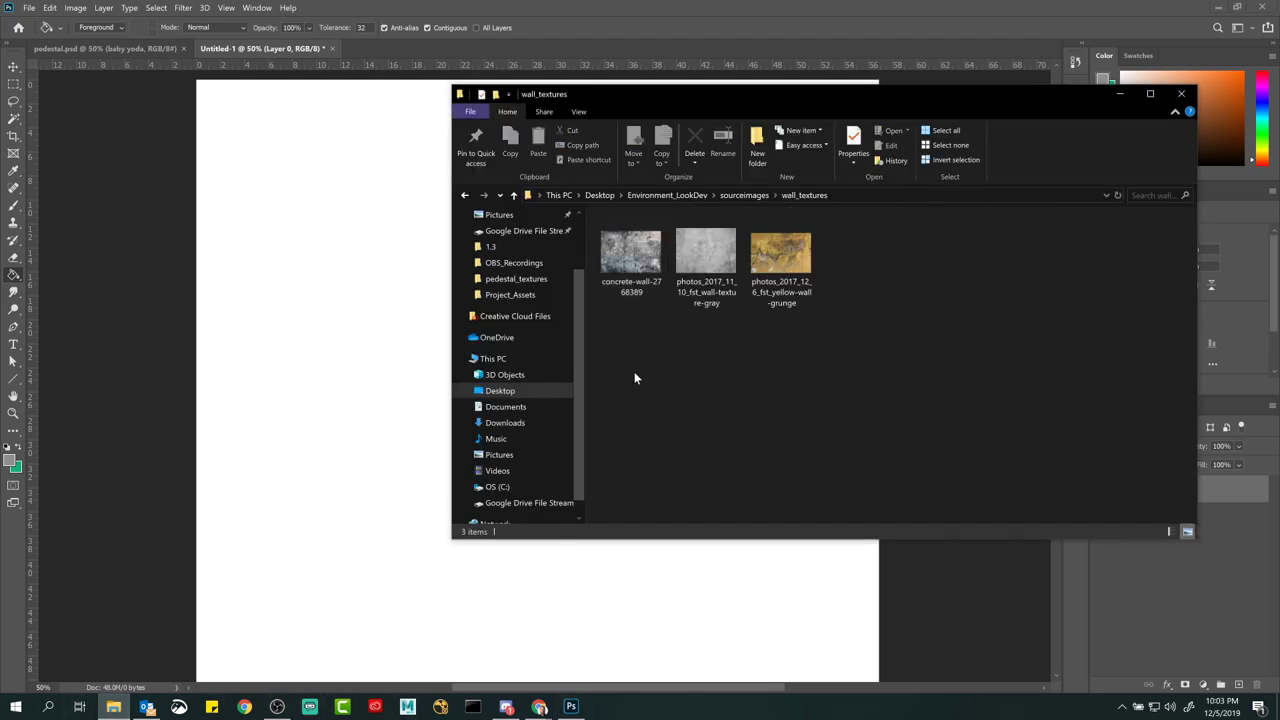
double_click(710, 250)
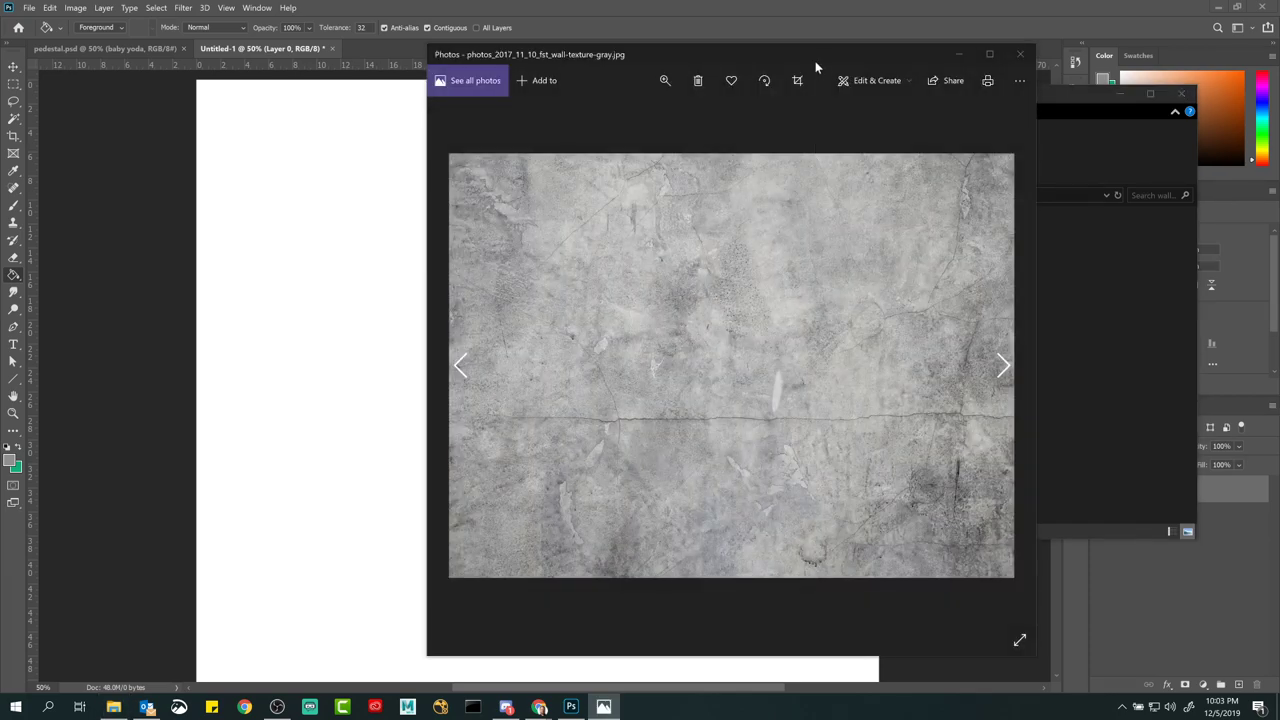
drag(815, 64, 1113, 67)
drag(954, 74, 610, 78)
click(965, 66)
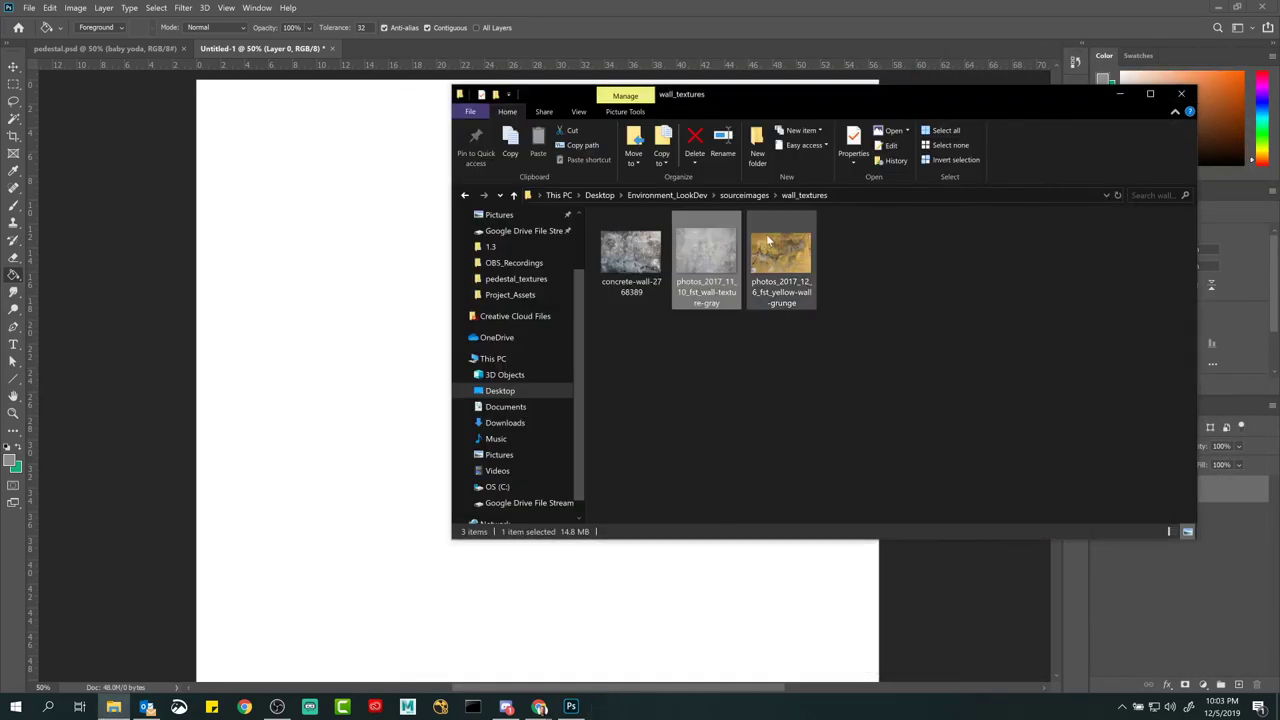
Step: Open photos_2017_11_10_fst_wall-texture-gray from the wall_textures folder with Adobe Photoshop 2020
right_click(716, 265)
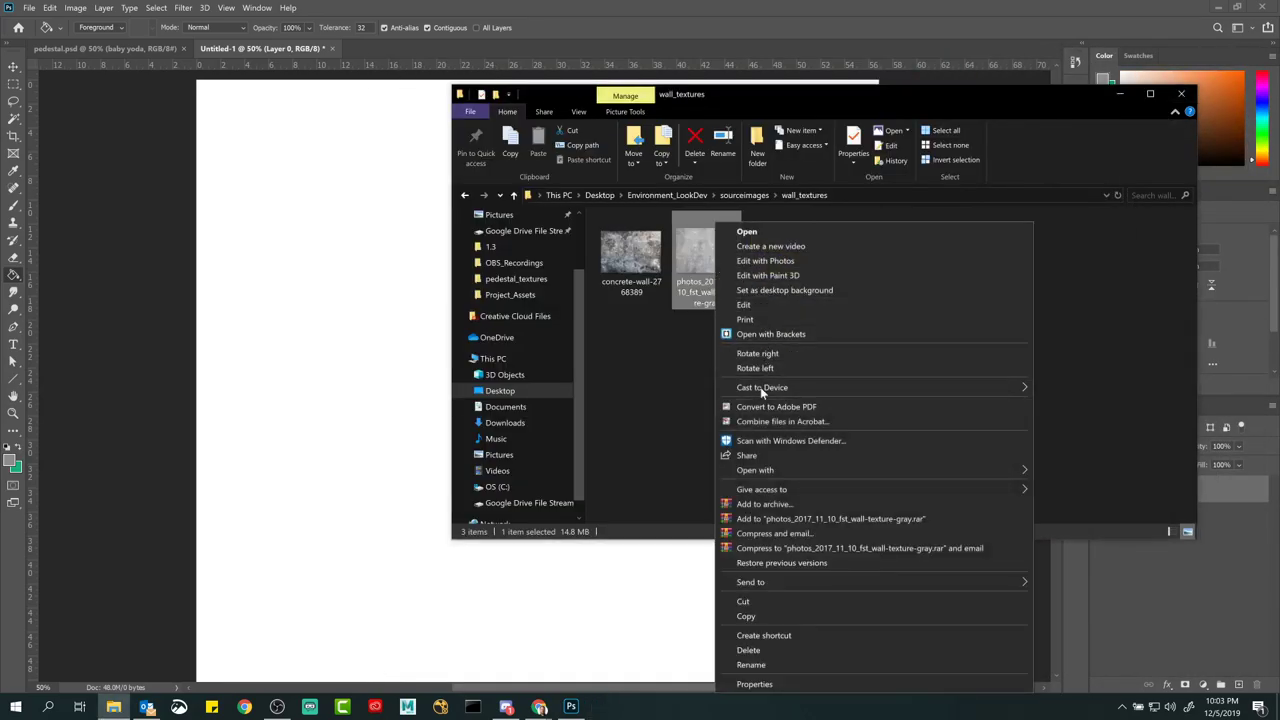
mouse_move(771, 470)
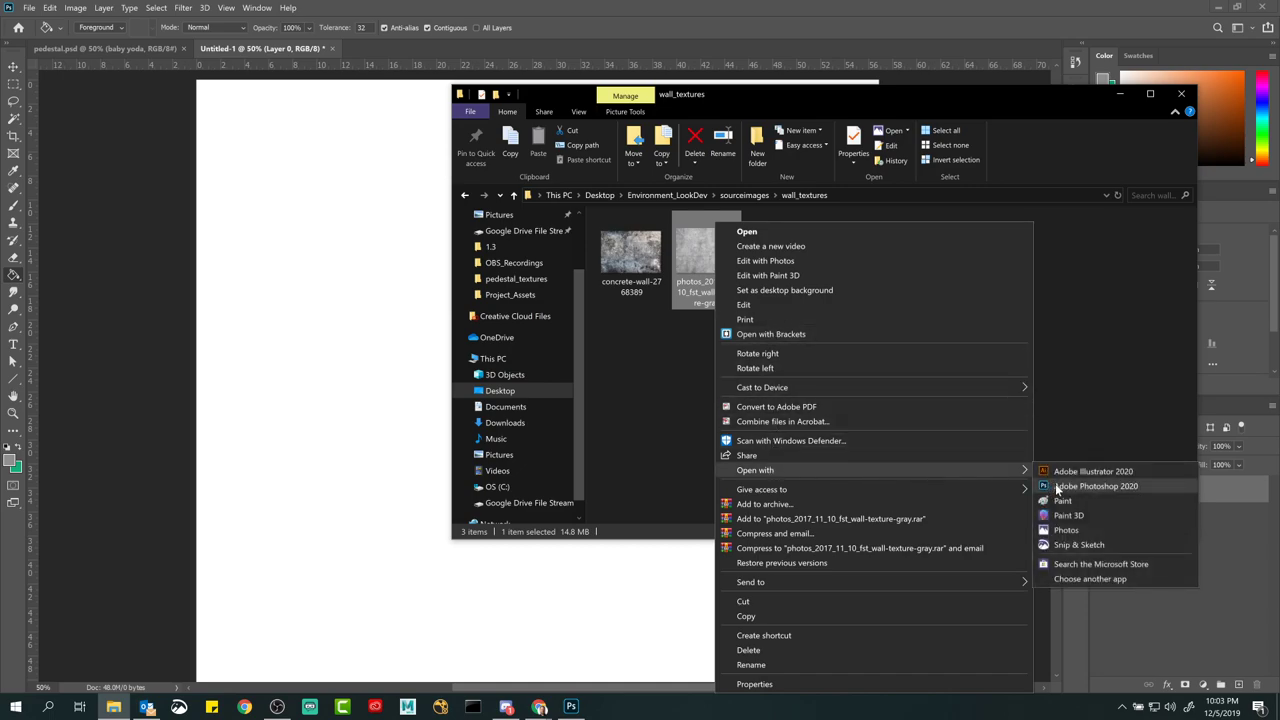
click(1070, 486)
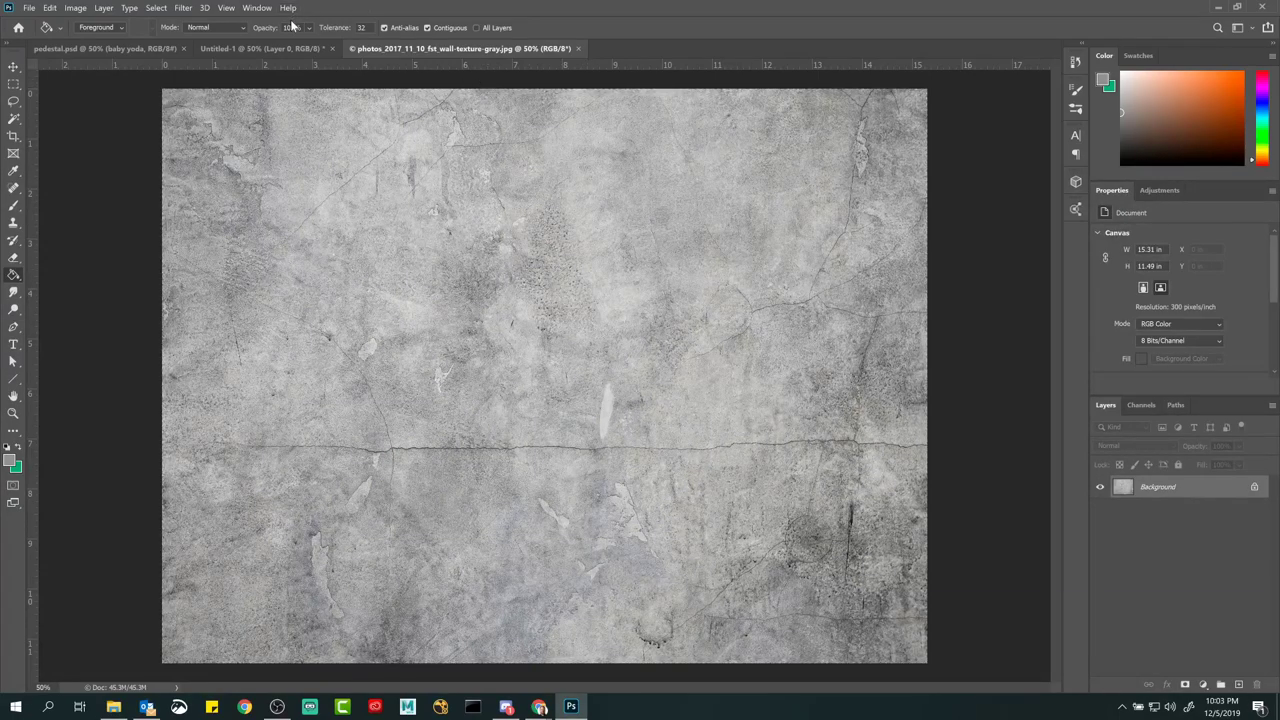
Step: Bring the gray concrete photo into Untitled-1 as a new layer and place it horizontally centred over the lower two thirds of the canvas
click(281, 49)
drag(281, 49, 648, 366)
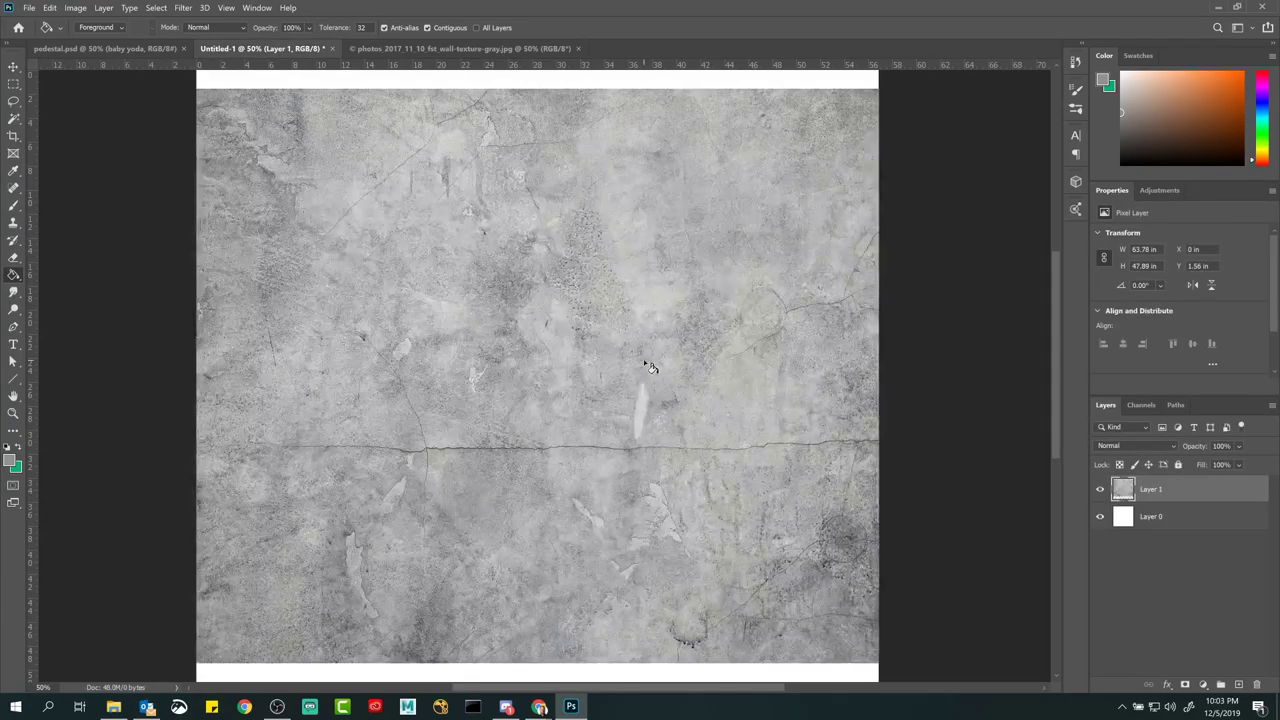
key(ctrl+minus)
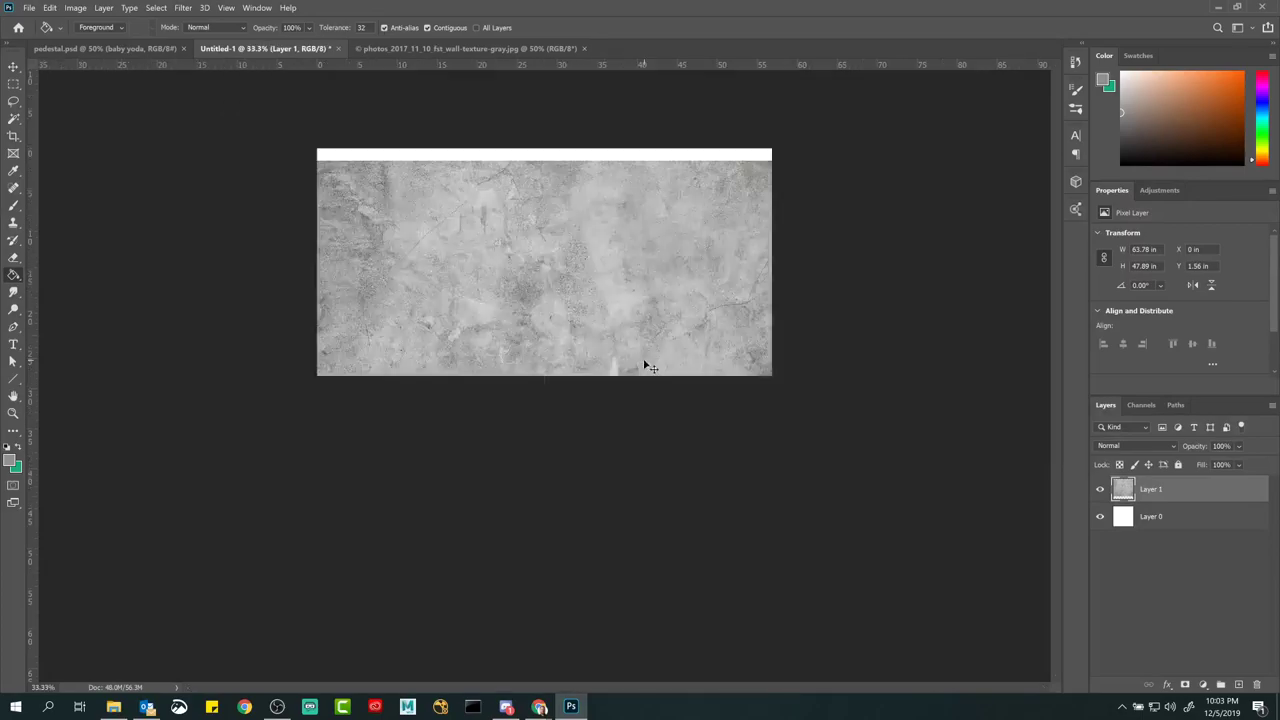
key(ctrl+t)
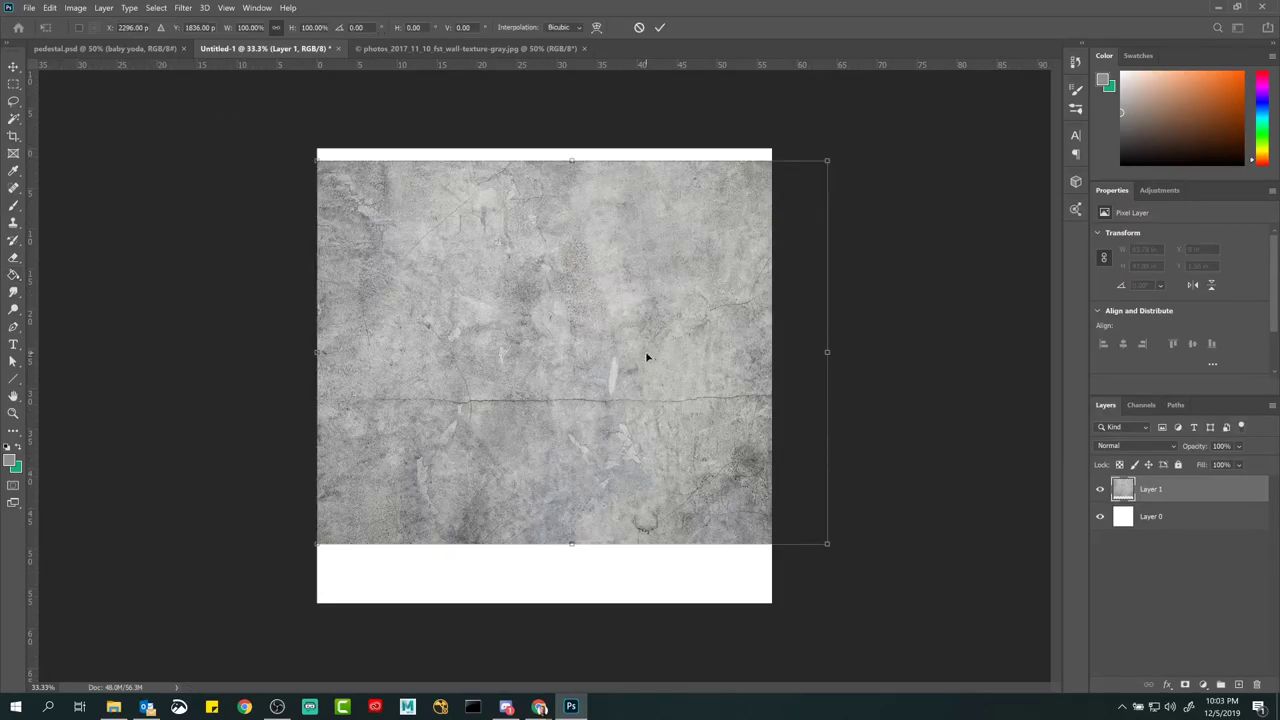
drag(590, 316, 574, 350)
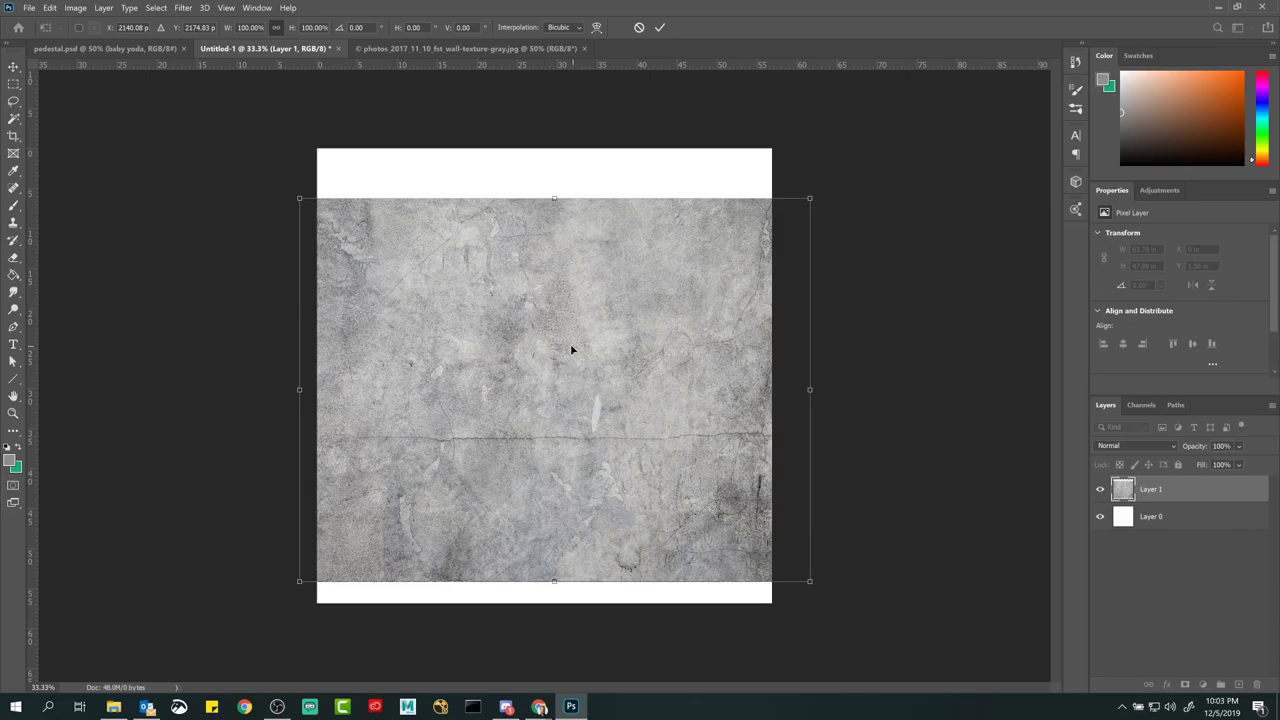
drag(568, 346, 557, 419)
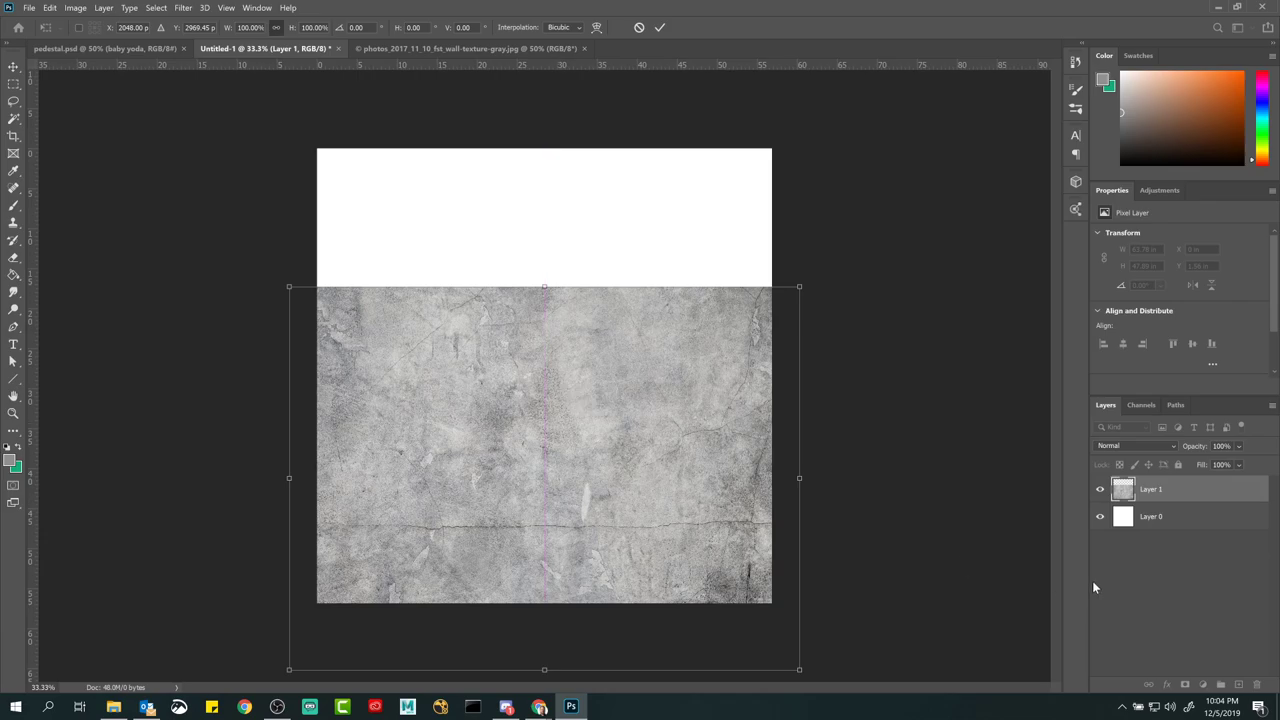
click(660, 27)
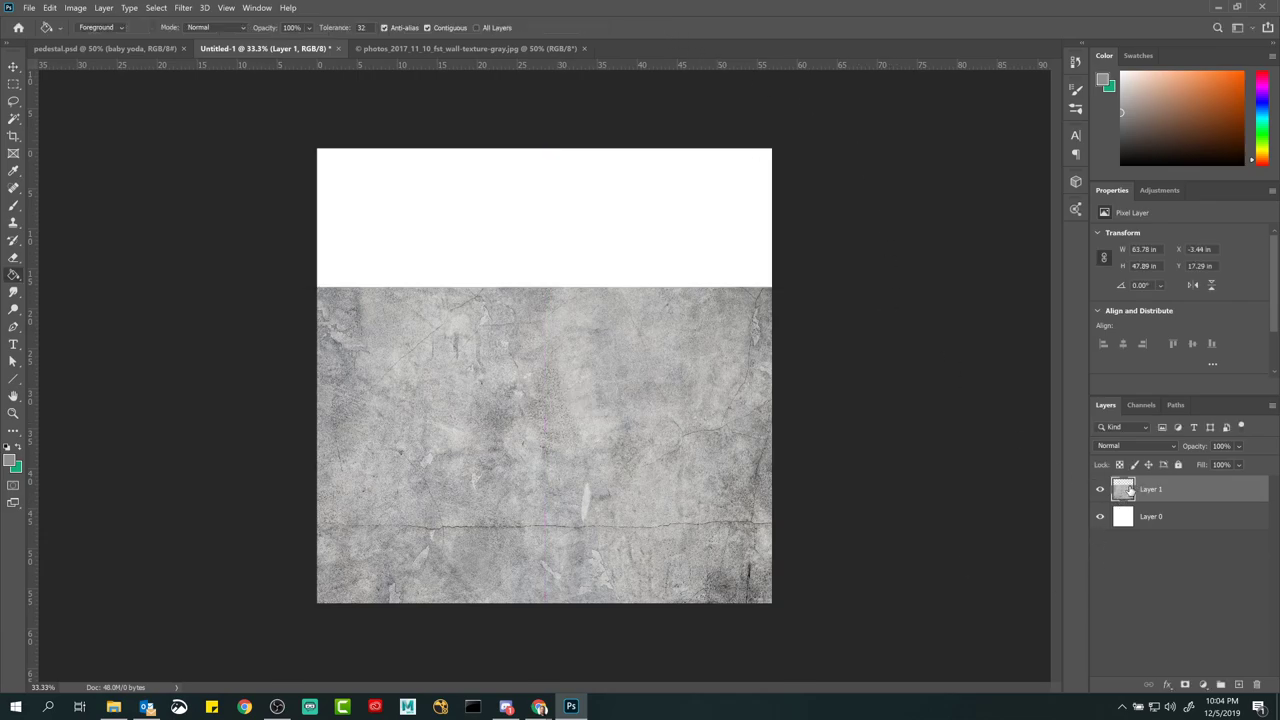
Step: Duplicate the concrete layer and move the copy straight up to fill the white area, its lower edge meeting the original's upper edge
mouse_move(1125, 491)
mouse_down()
mouse_move(1193, 577)
mouse_move(1238, 684)
mouse_up()
key(v)
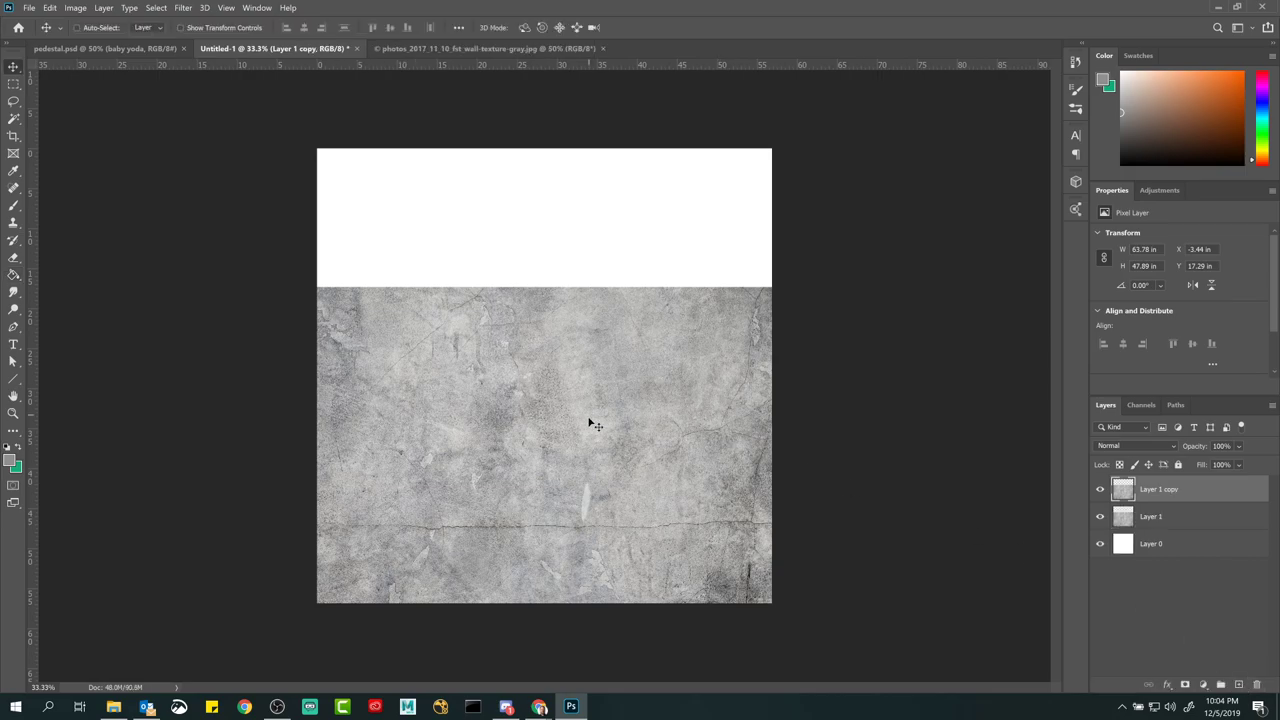
drag(589, 466, 584, 118)
drag(576, 330, 570, 148)
drag(570, 250, 568, 223)
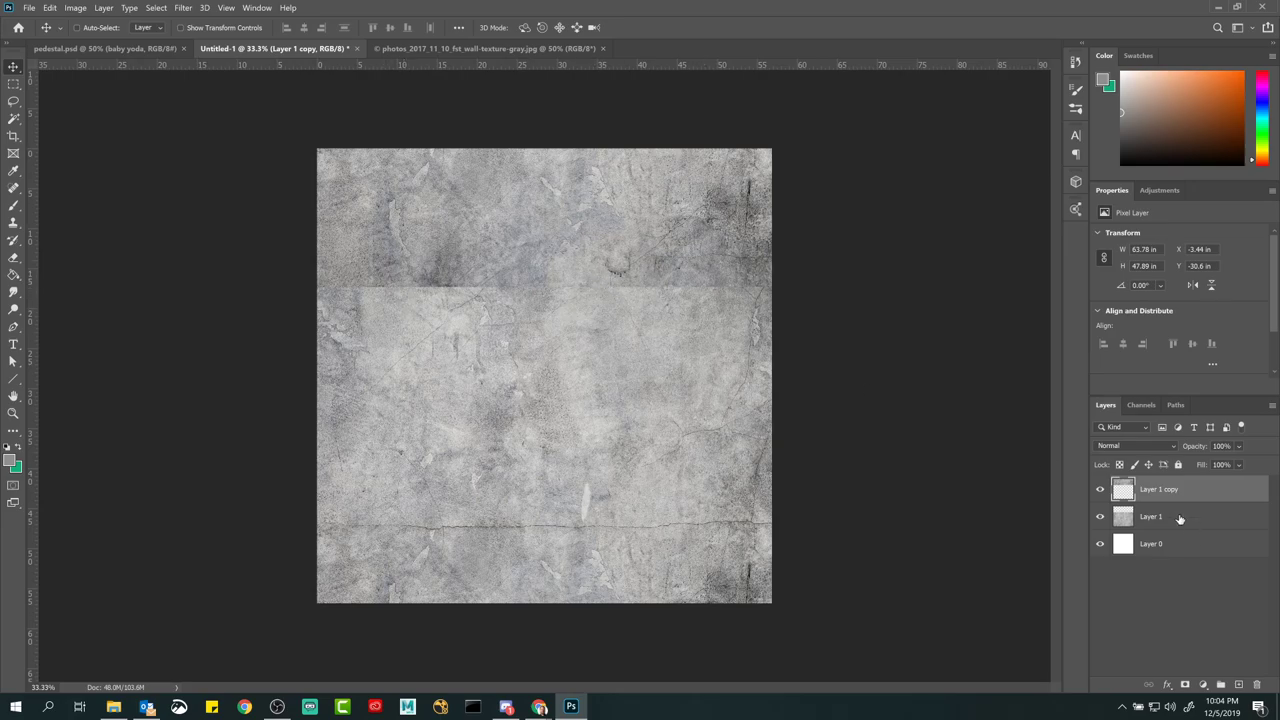
Step: Create a layer group named wall base and put Layer 1 and Layer 1 copy inside it
click(1221, 686)
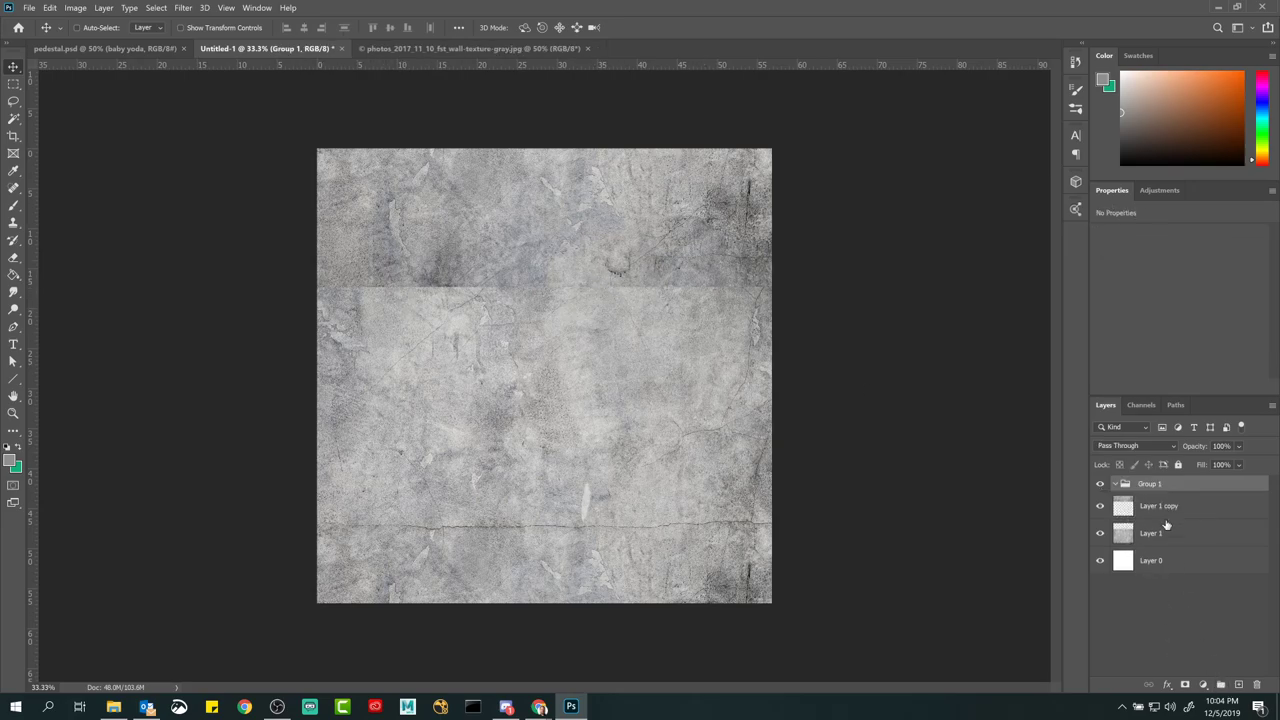
double_click(1150, 484)
key(Return)
click(1162, 508)
shift+click(1160, 533)
drag(1160, 533, 1148, 500)
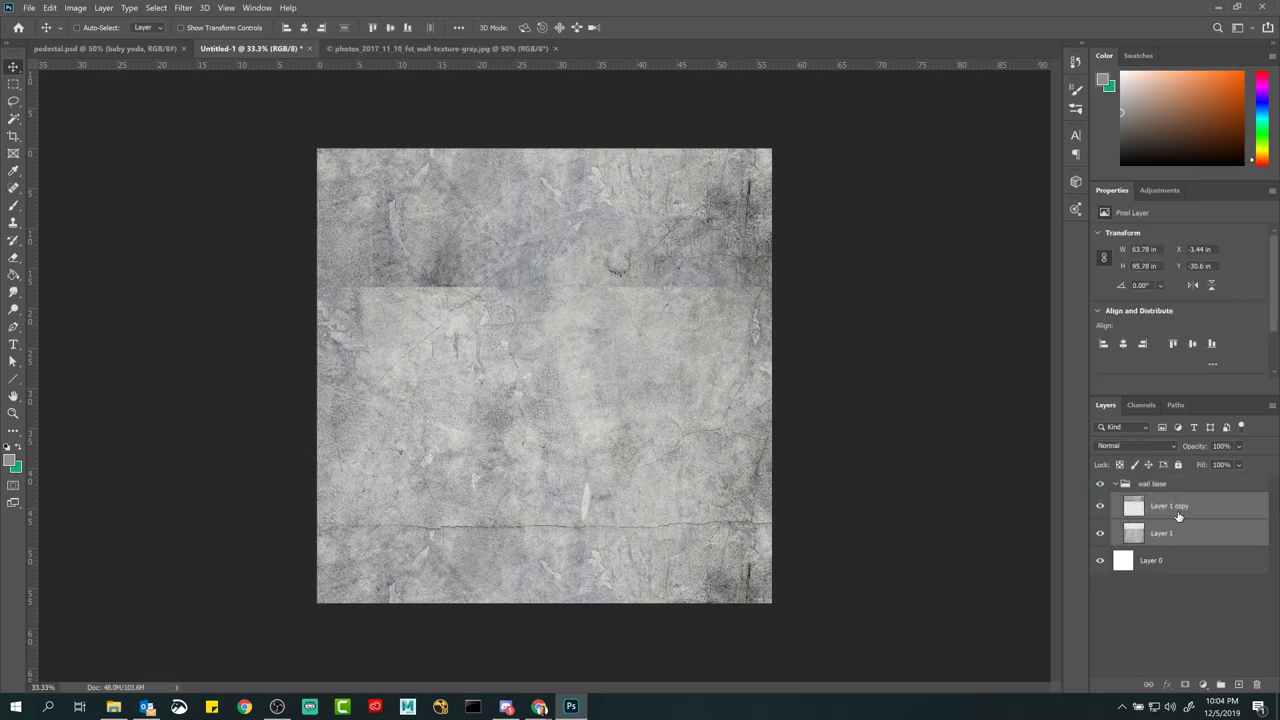
Step: Add an empty layer above Layer 1 copy in the wall base group and name it heal layer
click(1178, 516)
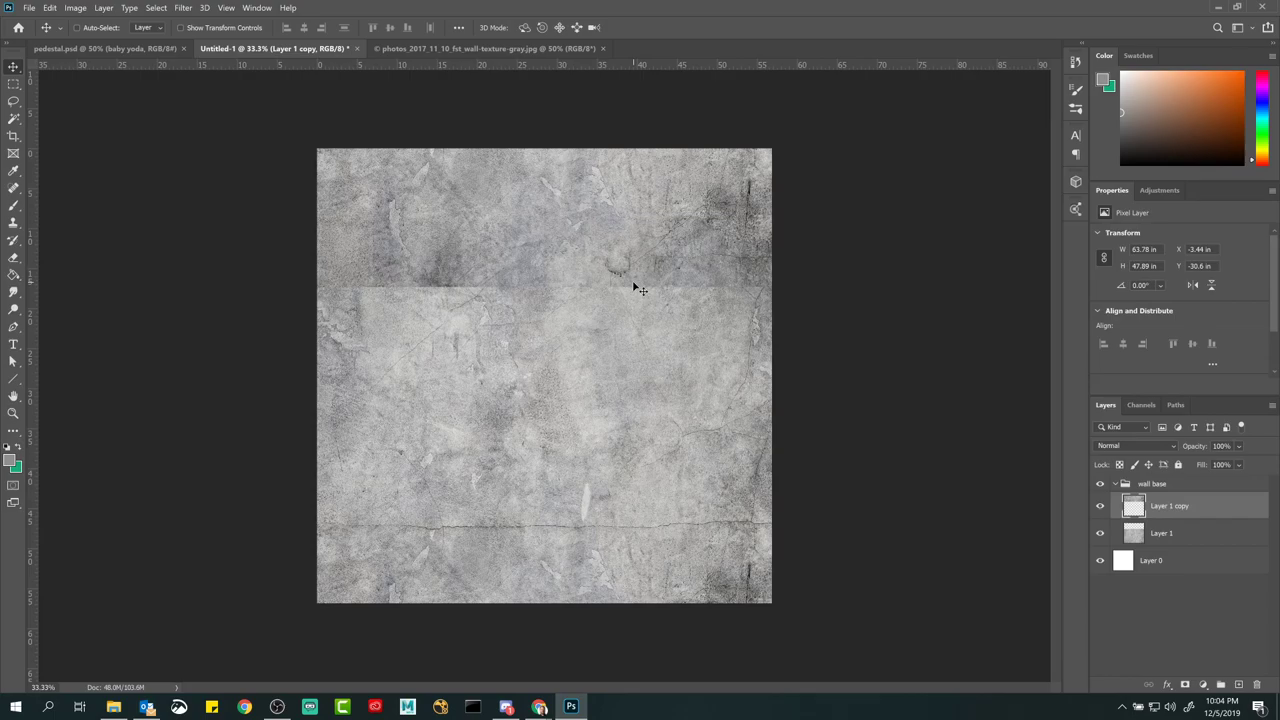
click(16, 189)
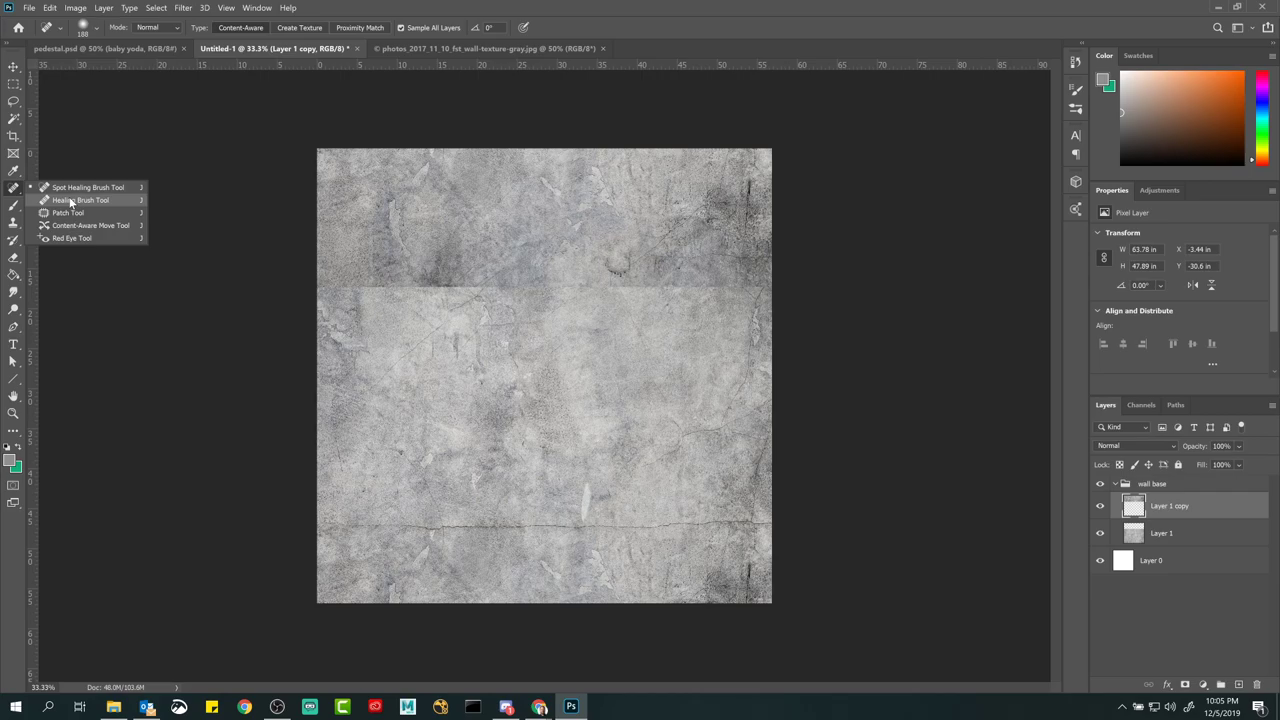
click(656, 23)
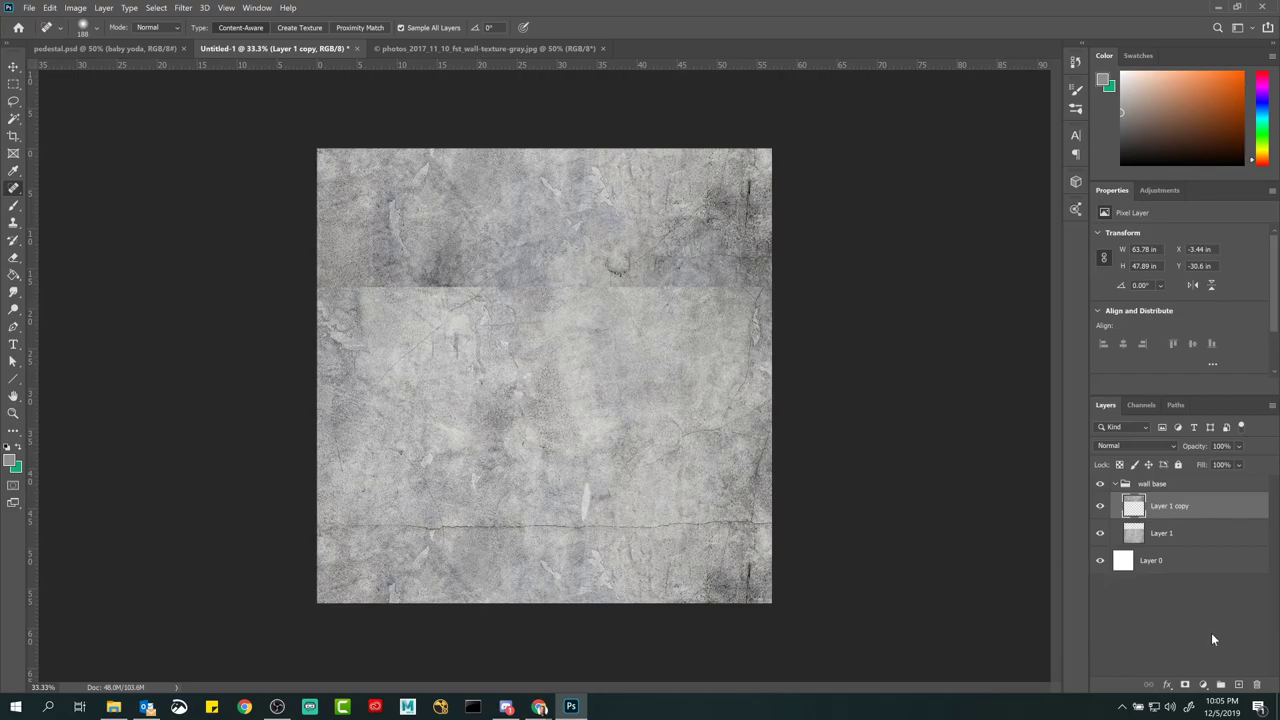
click(1239, 685)
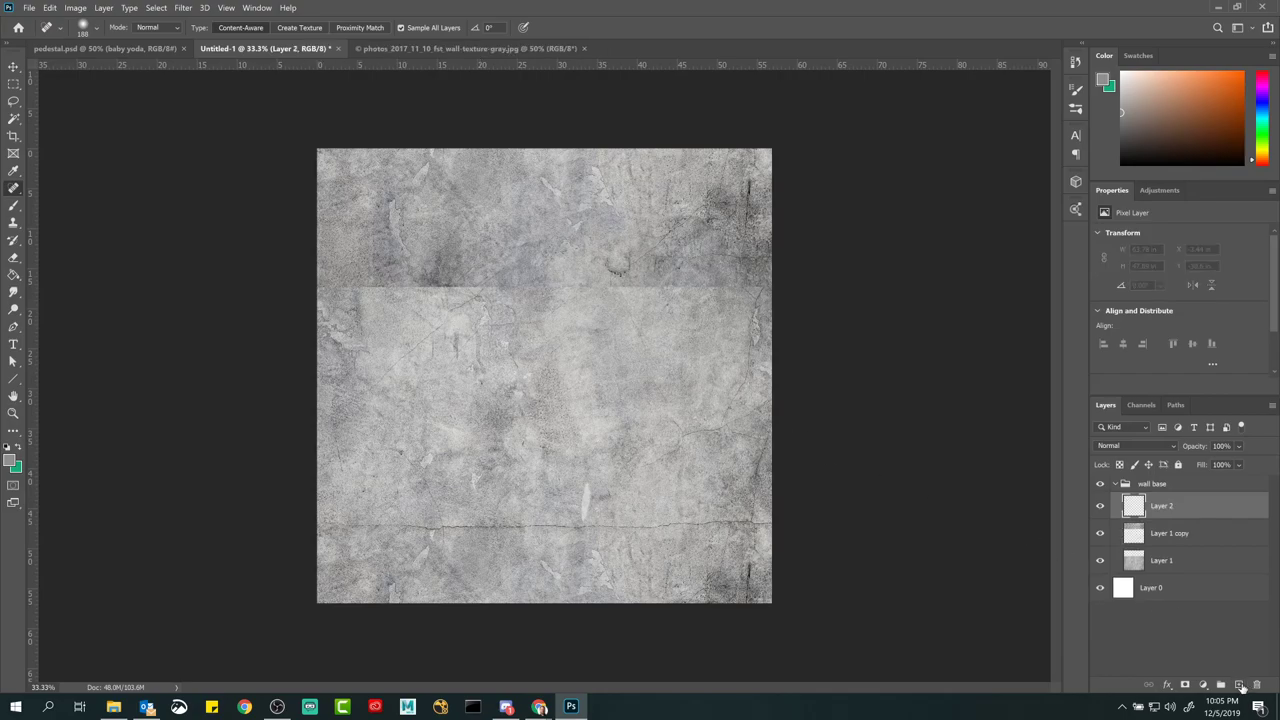
double_click(1162, 505)
text(heal layer)
key(Return)
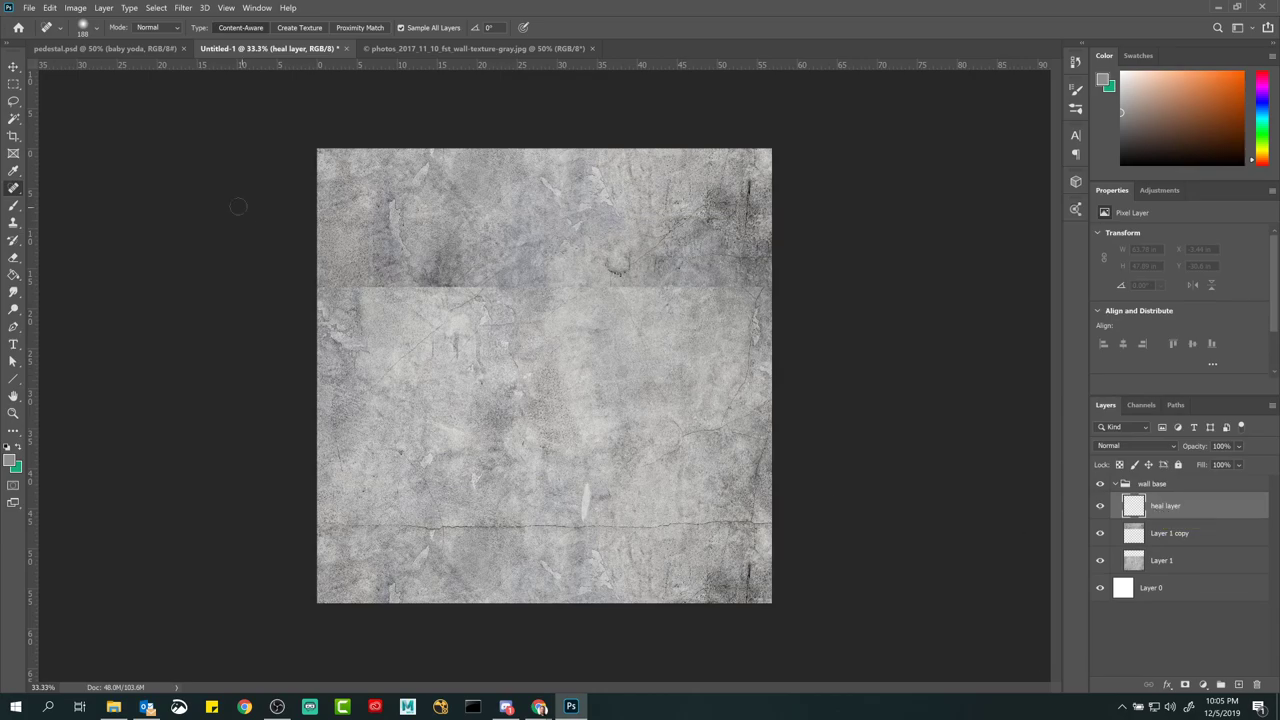
Step: Choose the Healing Brush Tool and set its sampling to Current & Below
right_click(13, 188)
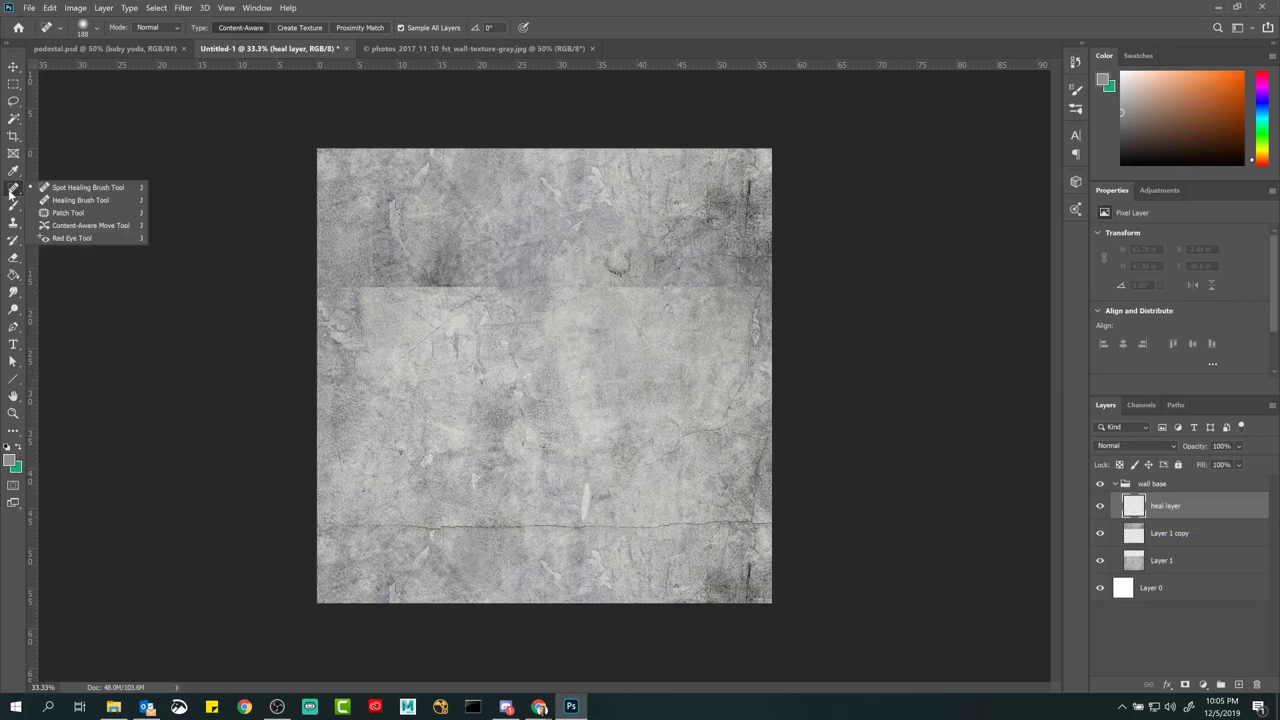
click(83, 200)
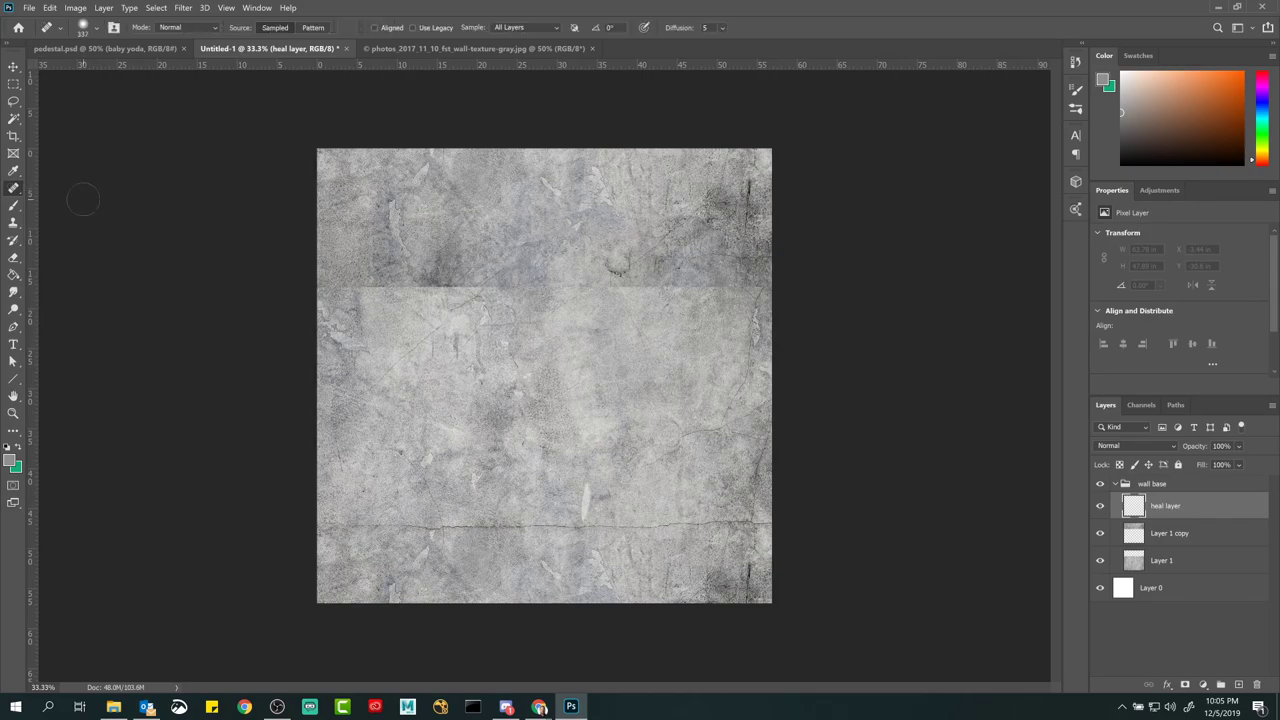
right_click(13, 187)
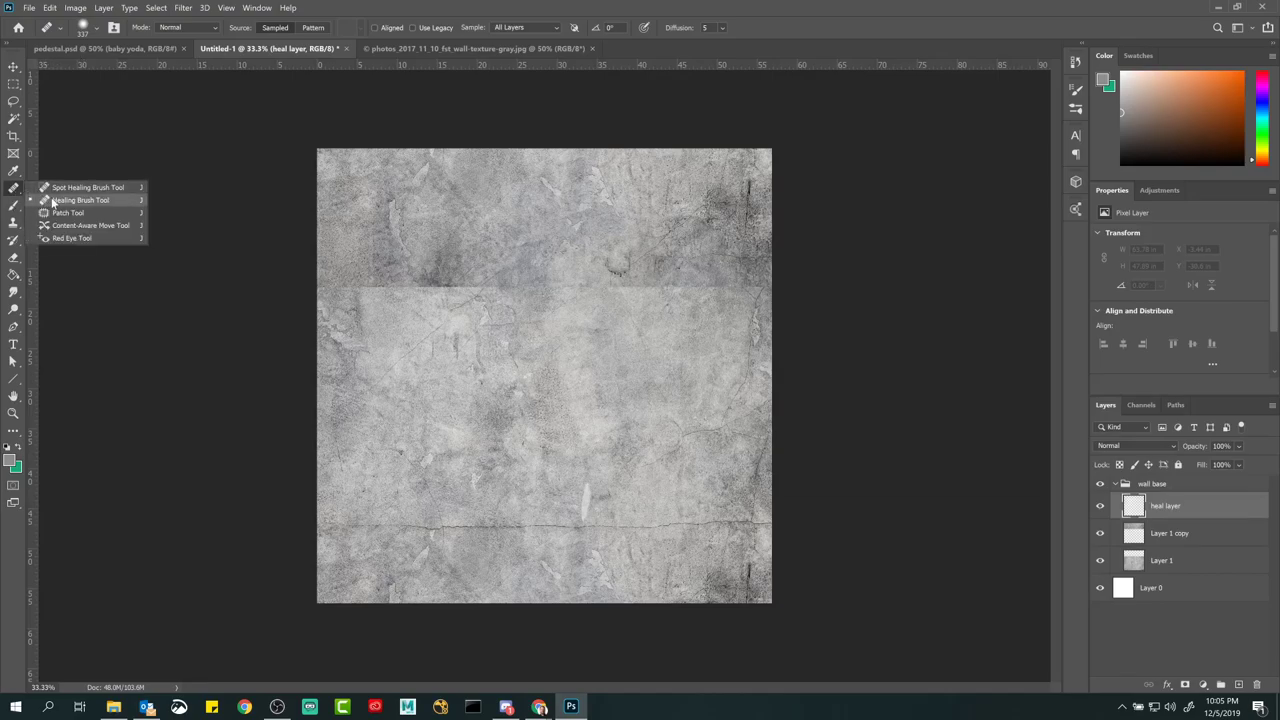
click(52, 203)
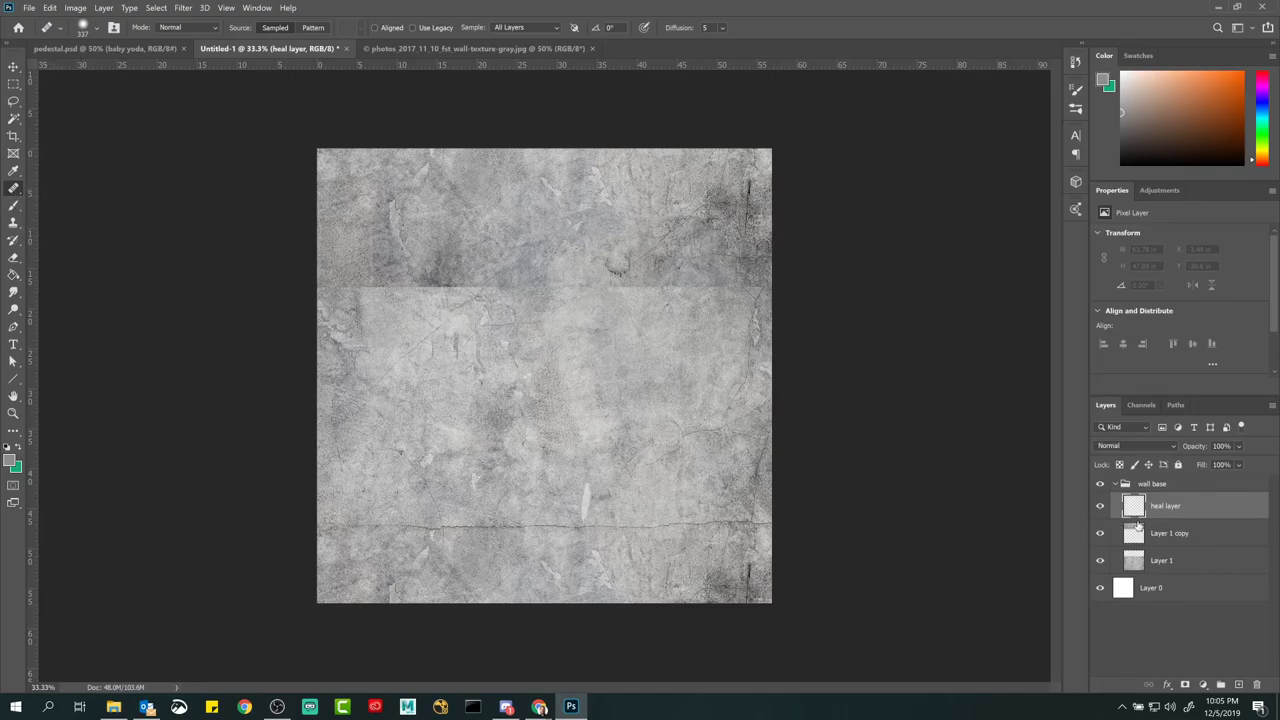
click(547, 26)
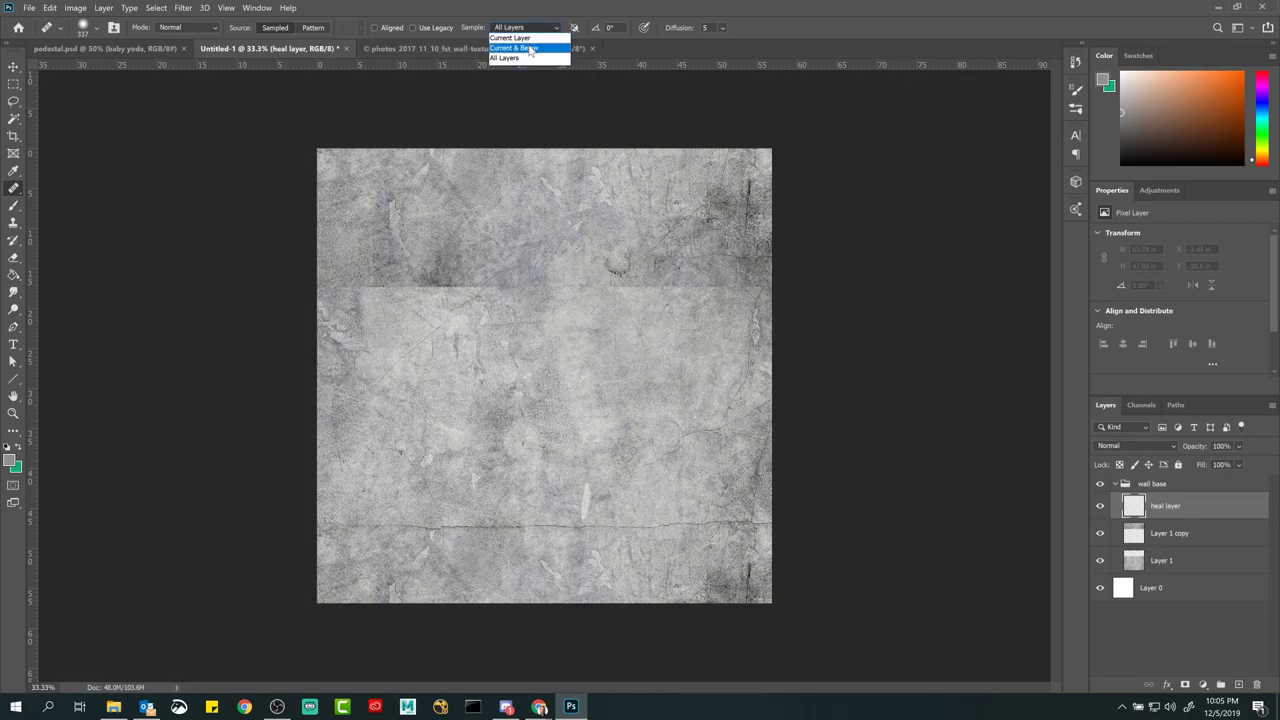
click(515, 48)
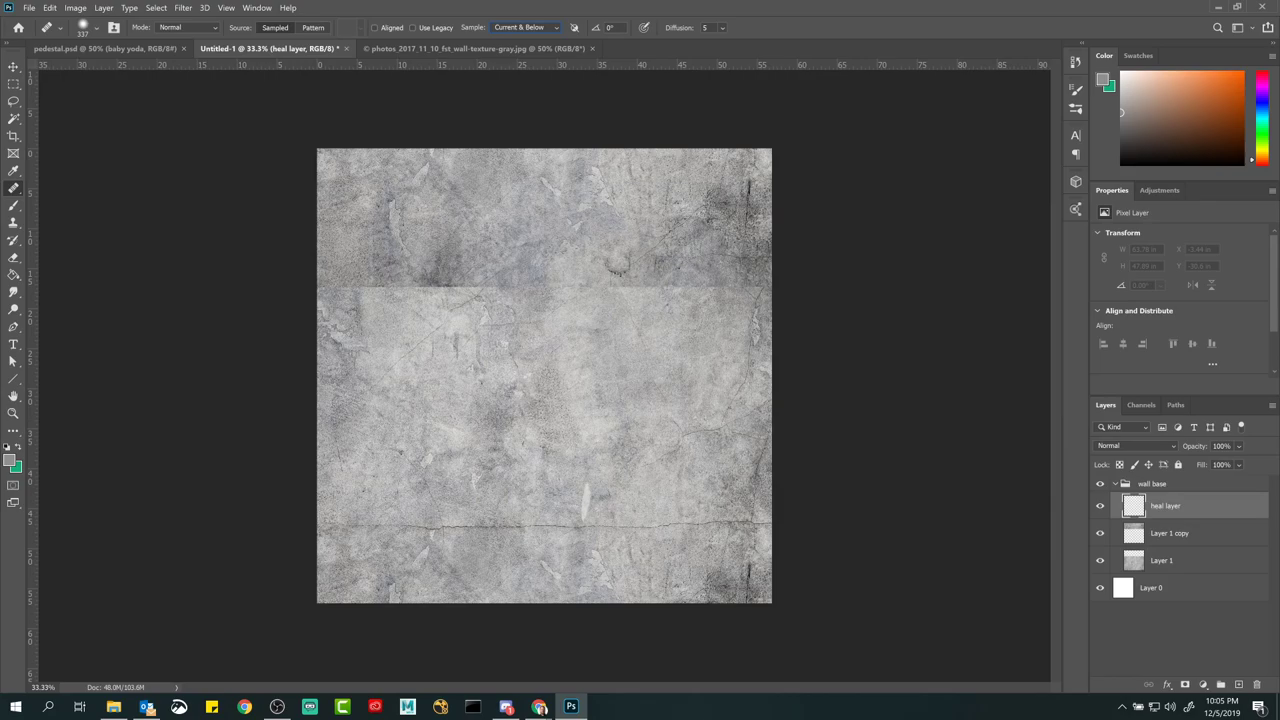
Step: Toggle the heal layer's visibility off and on, and try to heal the horizontal seam with the Healing Brush
click(1101, 507)
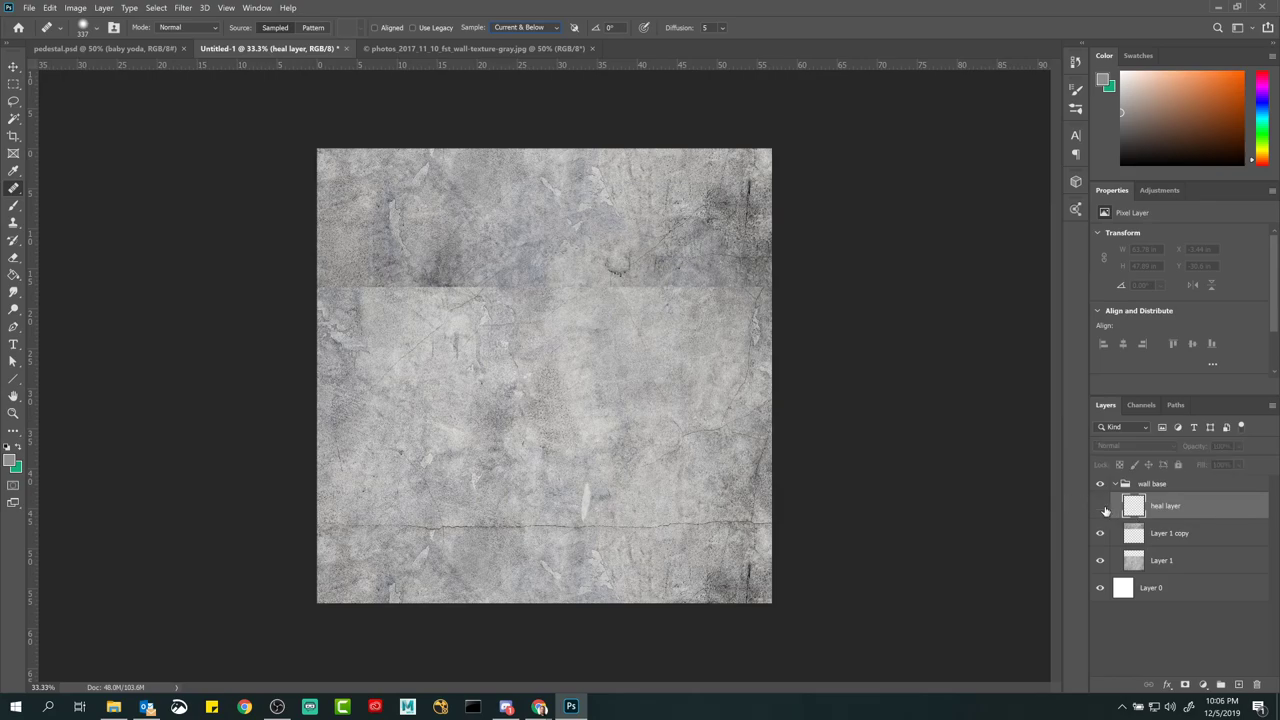
click(1101, 507)
click(428, 293)
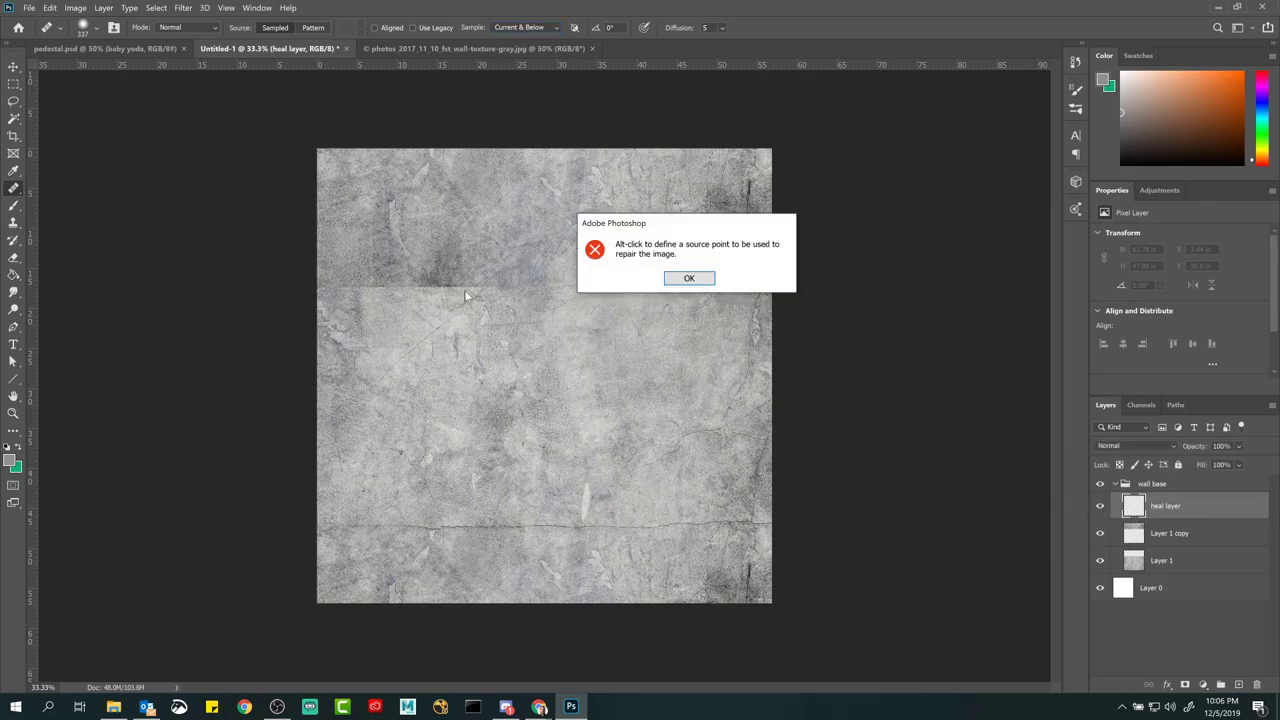
click(689, 278)
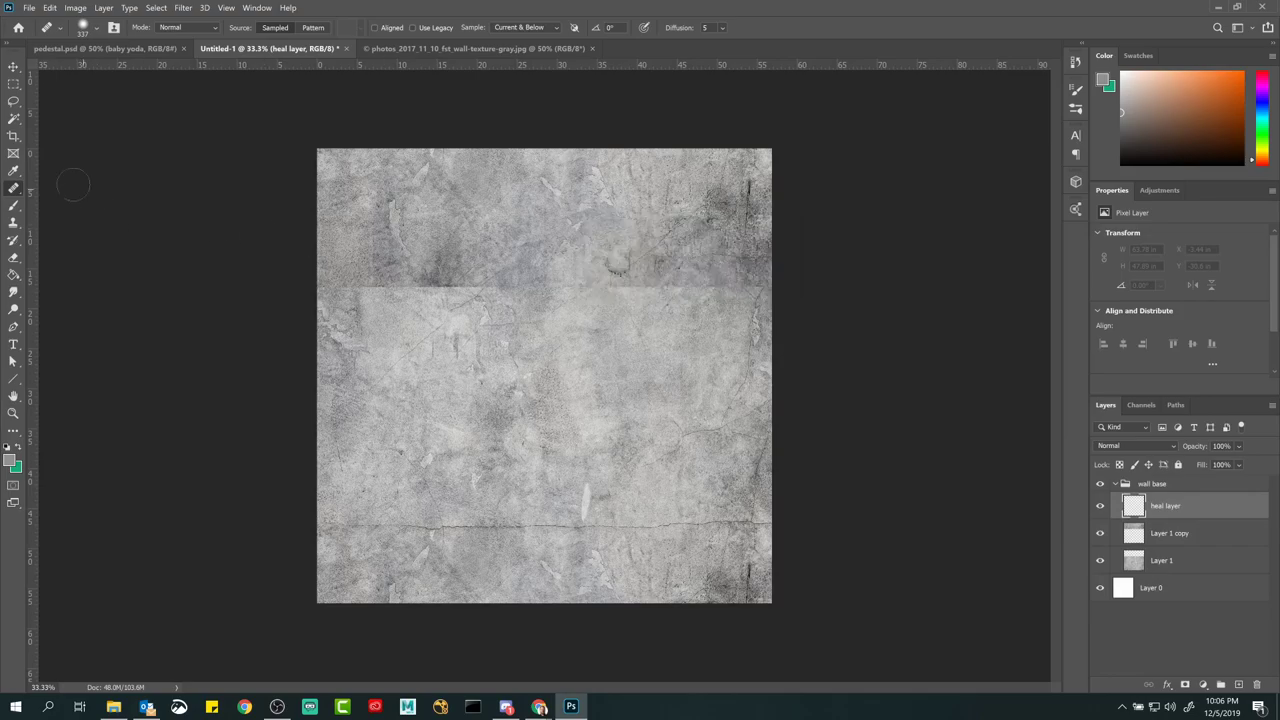
Step: Switch to the Spot Healing Brush Tool and set its brush size to 420 px
right_click(14, 189)
click(73, 188)
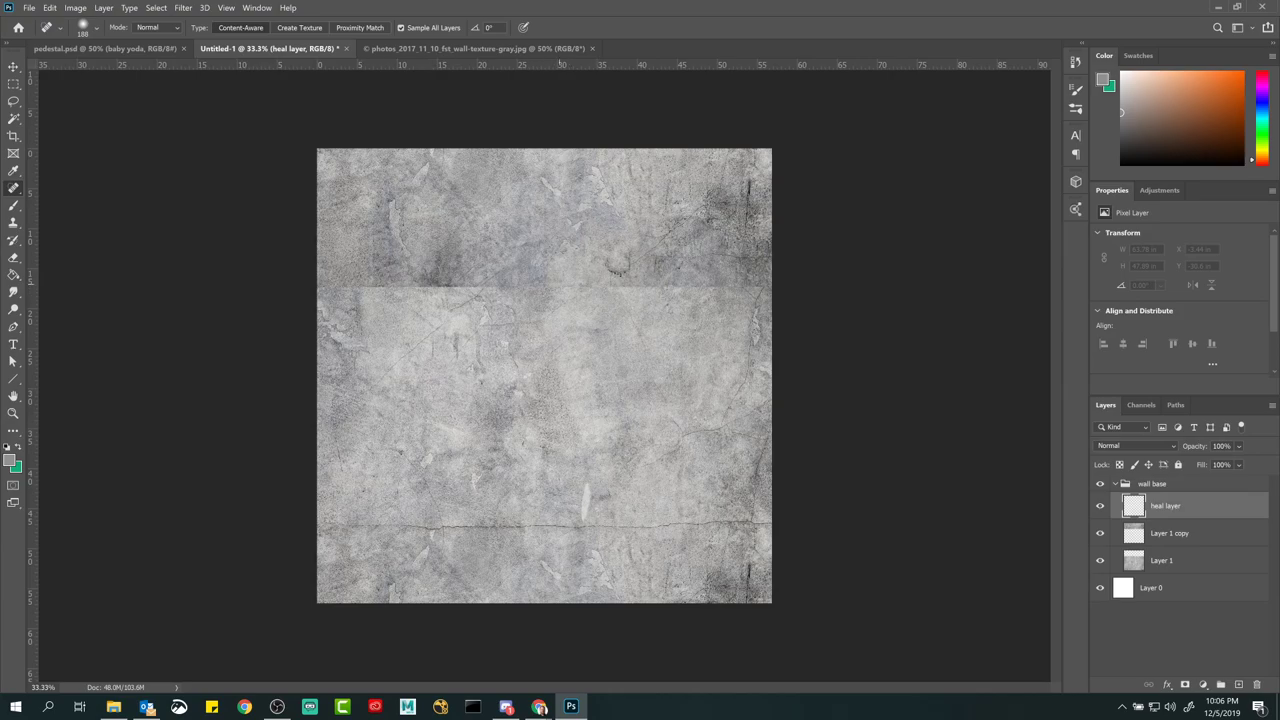
right_click(518, 443)
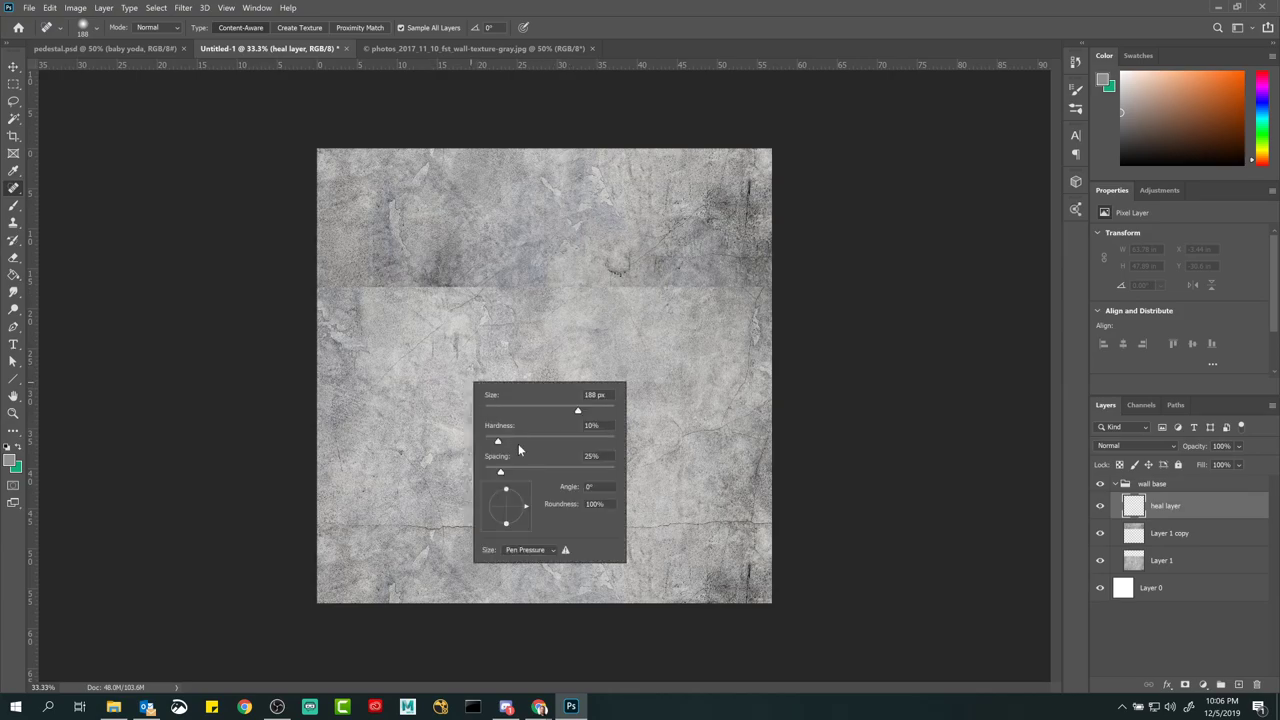
drag(576, 417, 589, 412)
key(Return)
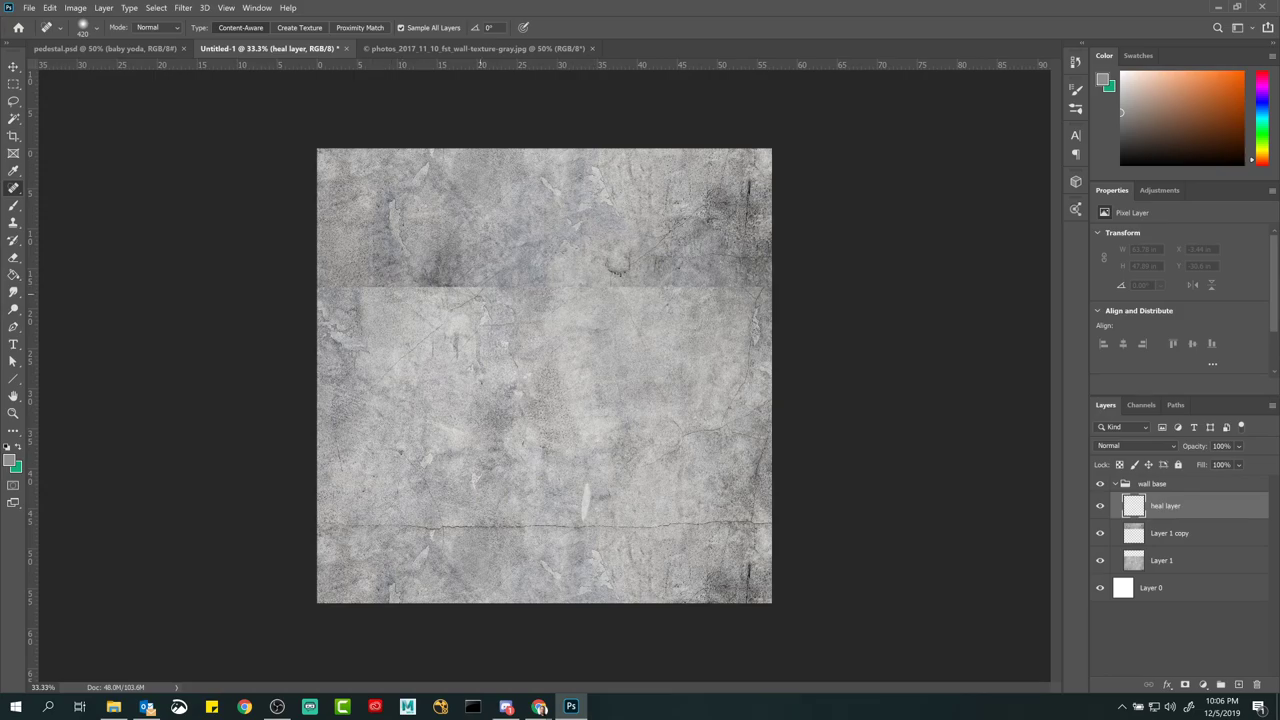
Step: Heal the horizontal seam across the upper wall on the heal layer, including its left end and the dark patch above it
drag(393, 289, 722, 290)
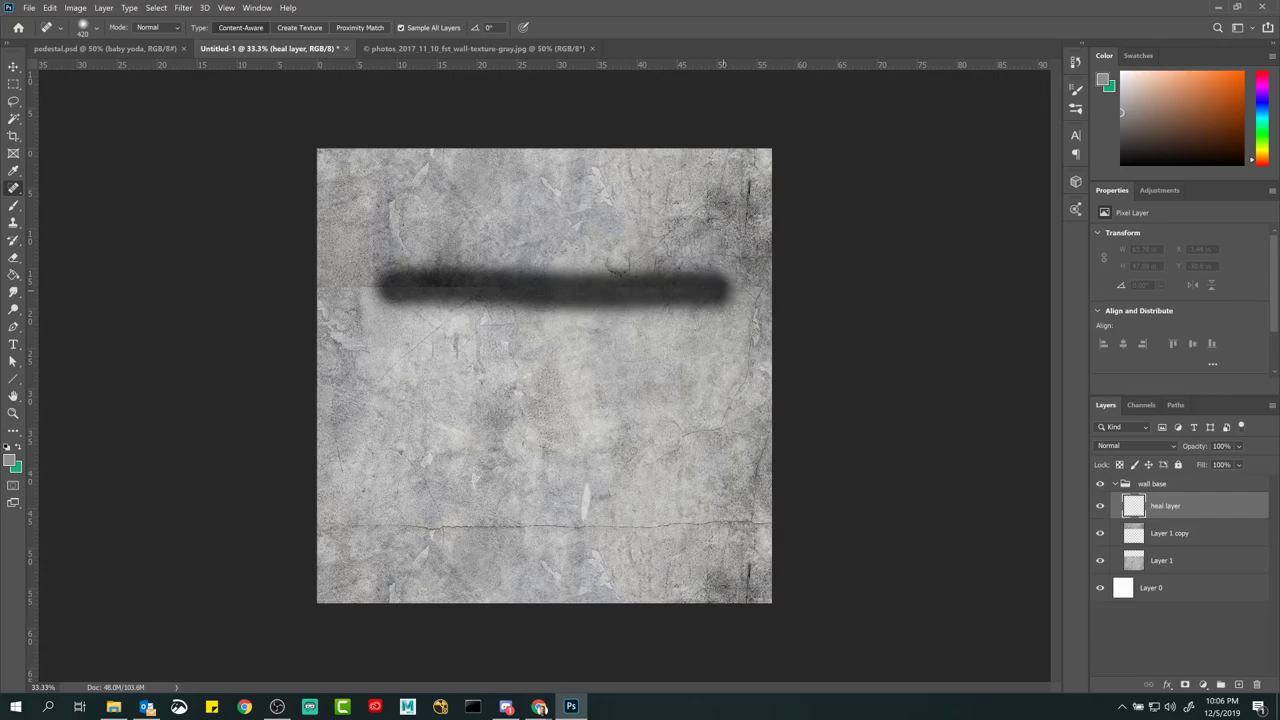
click(1100, 506)
click(1100, 506)
click(1100, 508)
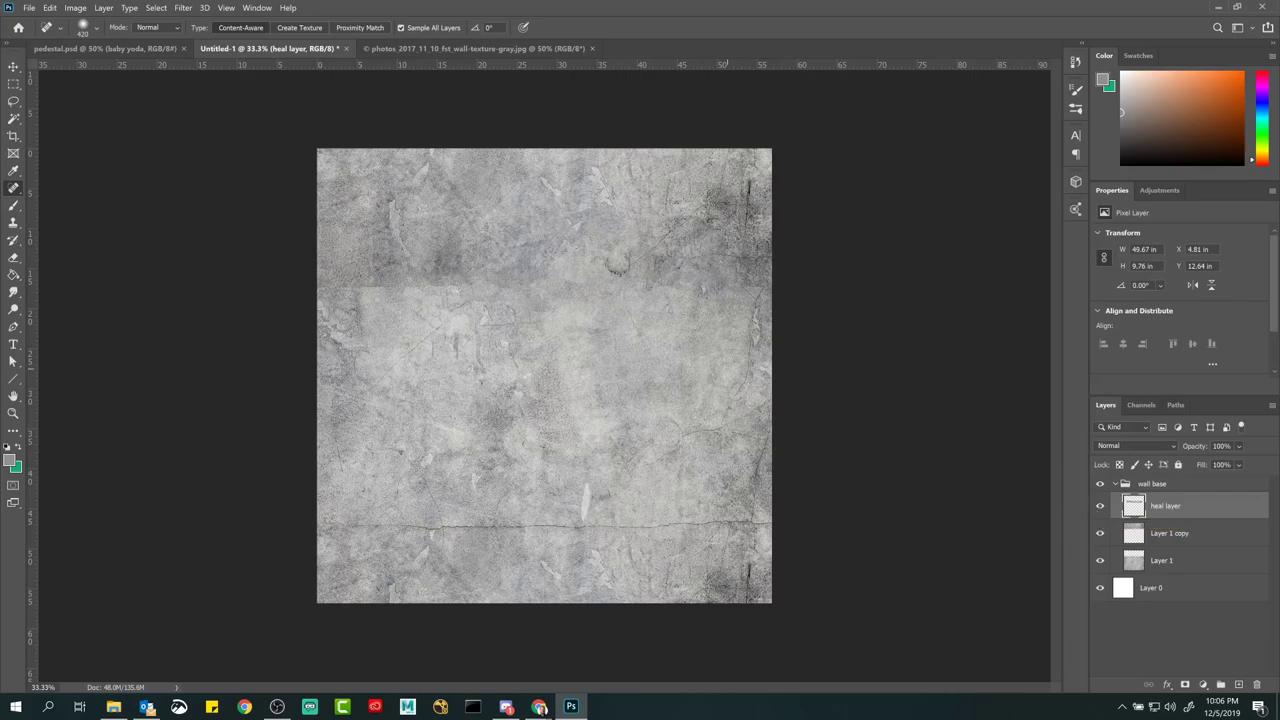
drag(428, 289, 328, 290)
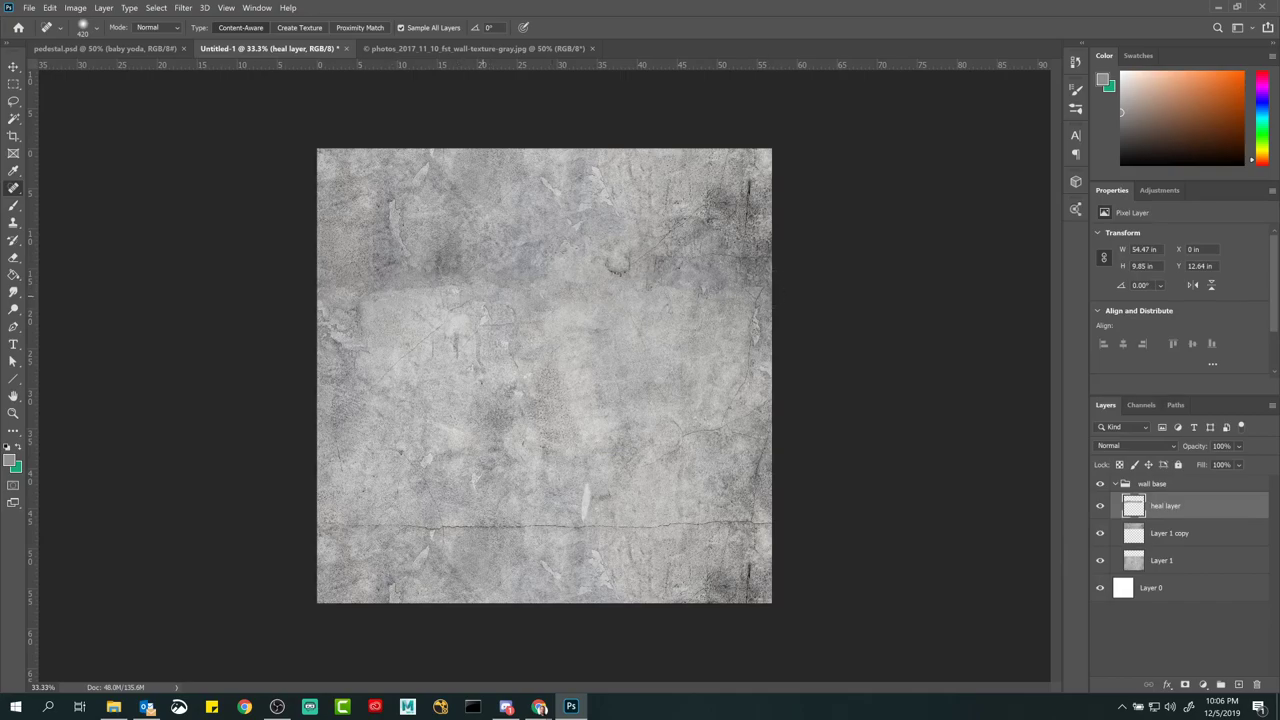
mouse_move(460, 291)
mouse_down()
mouse_move(372, 277)
mouse_move(370, 263)
mouse_move(406, 258)
mouse_up()
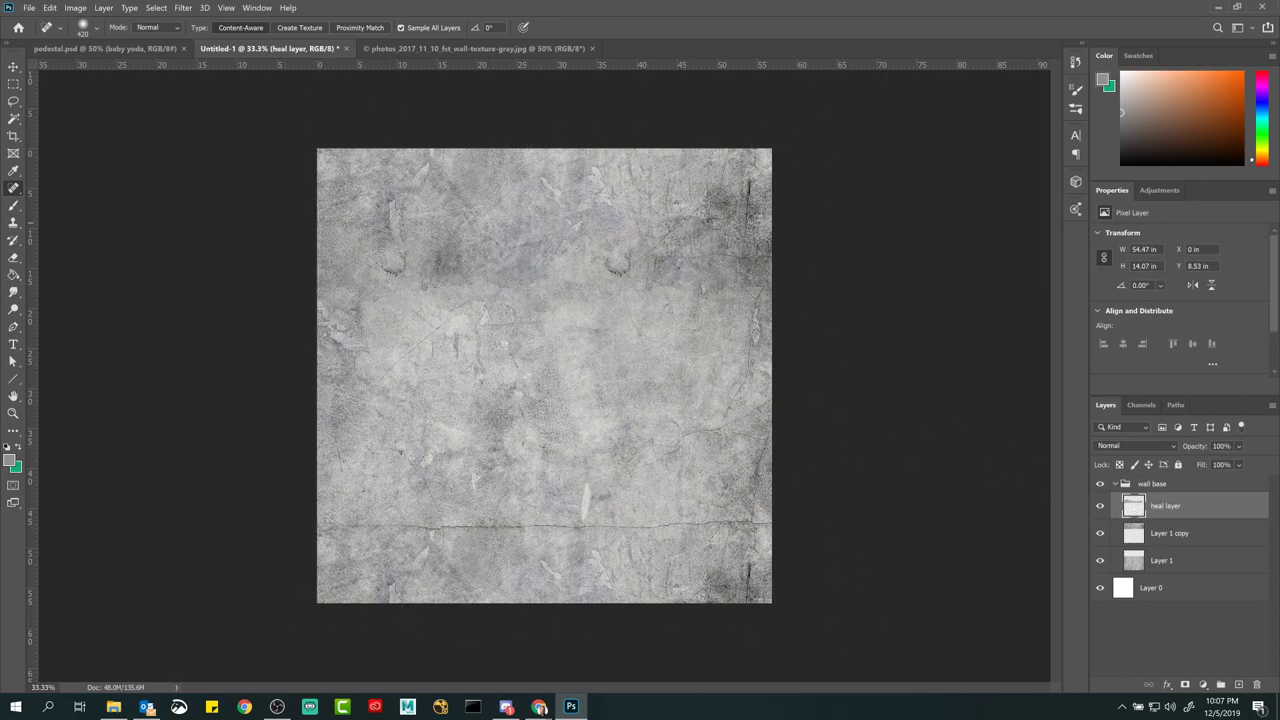
Step: Collapse the wall base group, add an empty layer above it, and put that layer in a new group named paint group
click(1125, 485)
click(1116, 484)
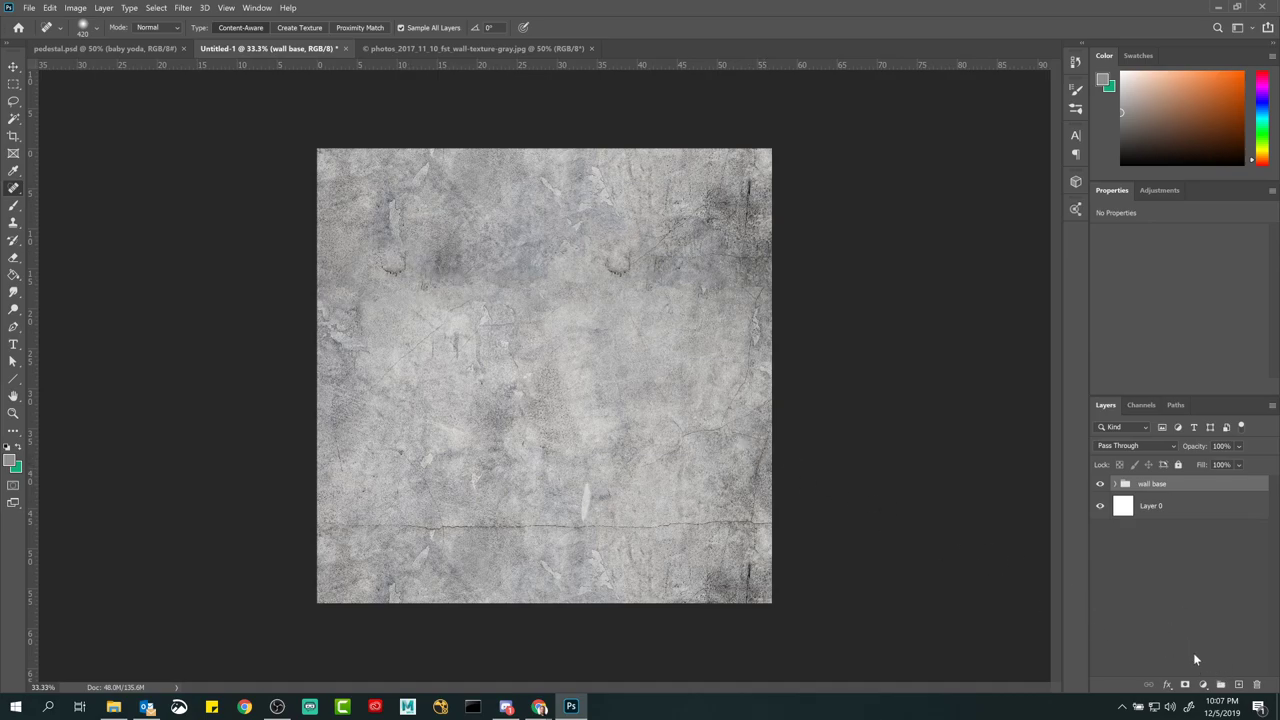
click(1238, 685)
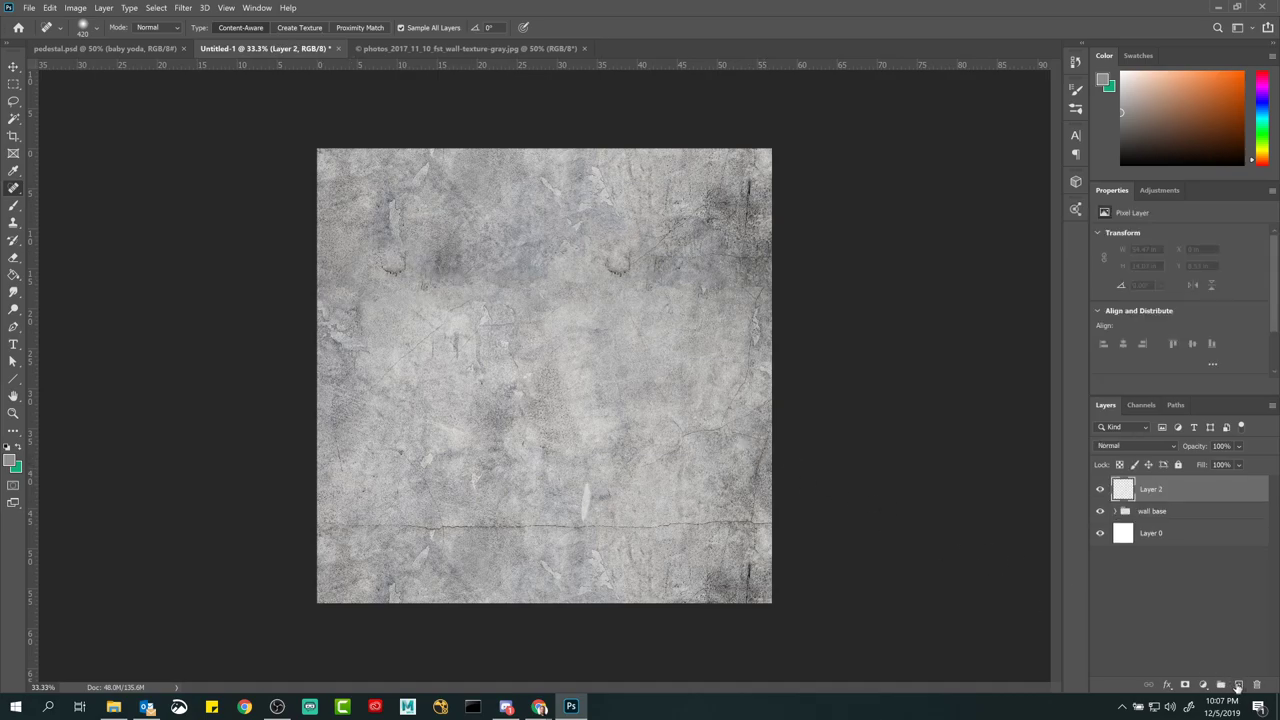
click(1220, 685)
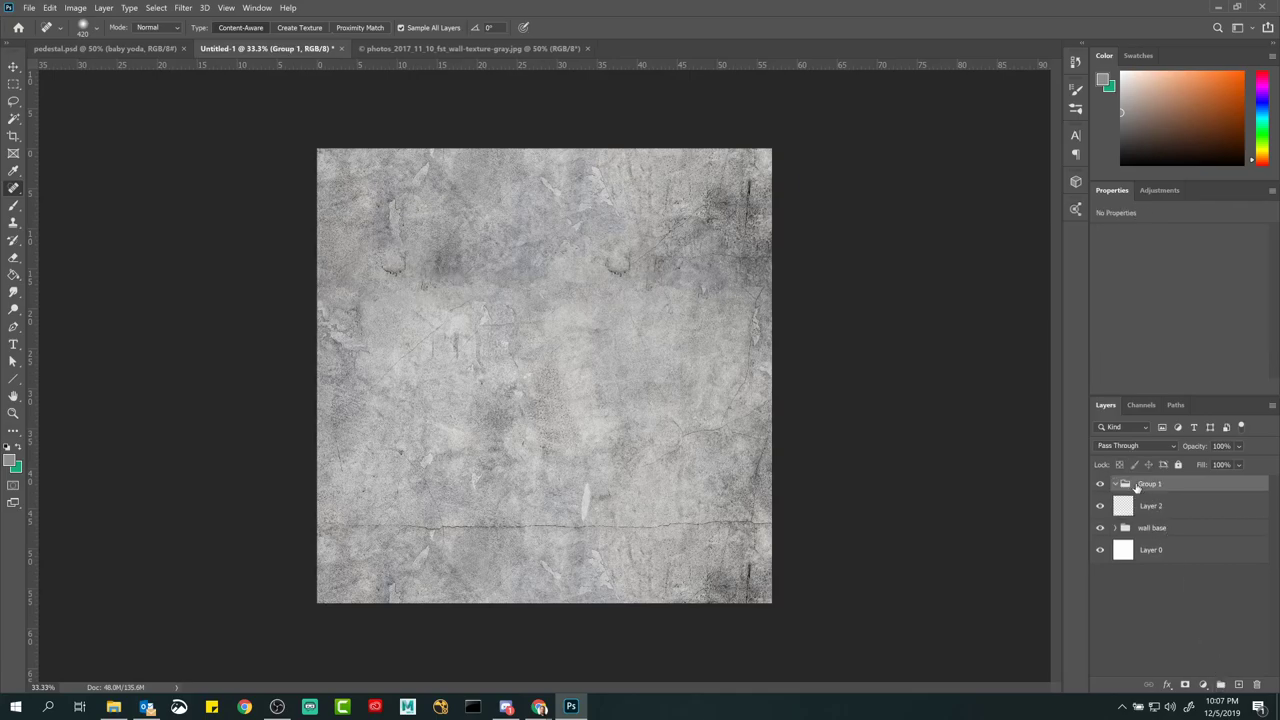
drag(1160, 506, 1149, 488)
double_click(1149, 484)
text(paint group)
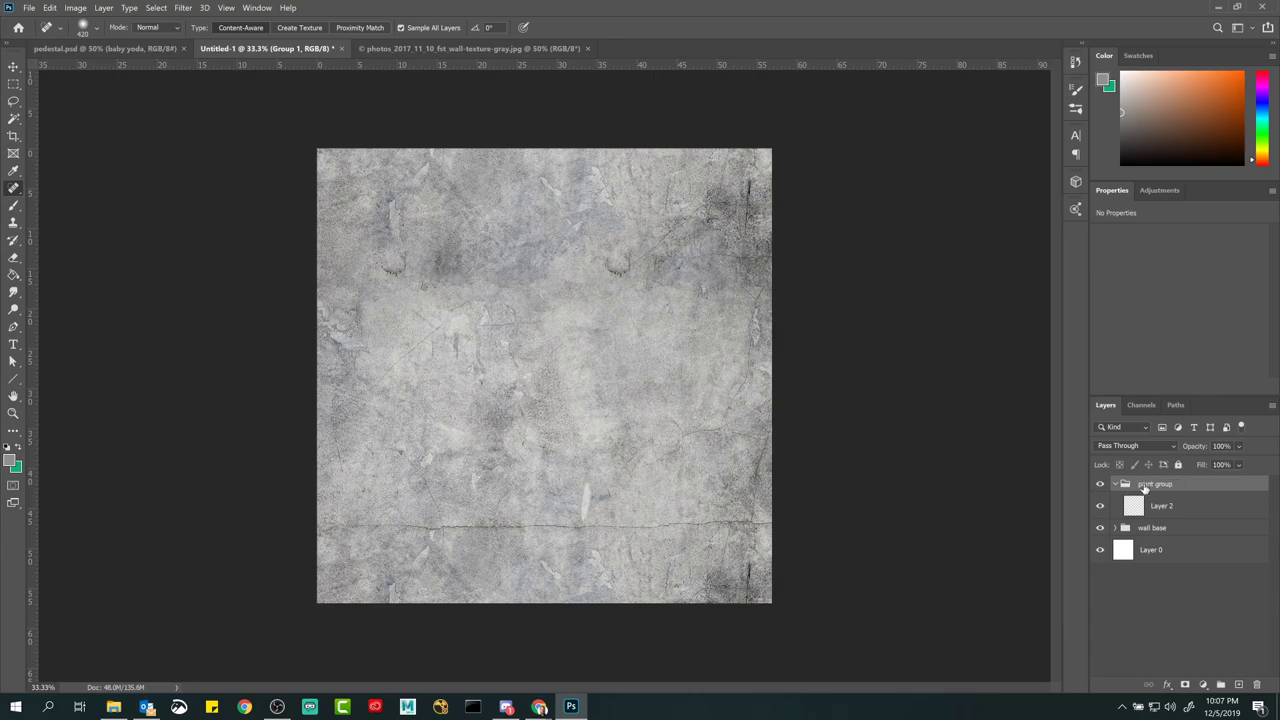
key(Return)
Step: Rename the empty layer inside the paint group as paint color
click(1140, 507)
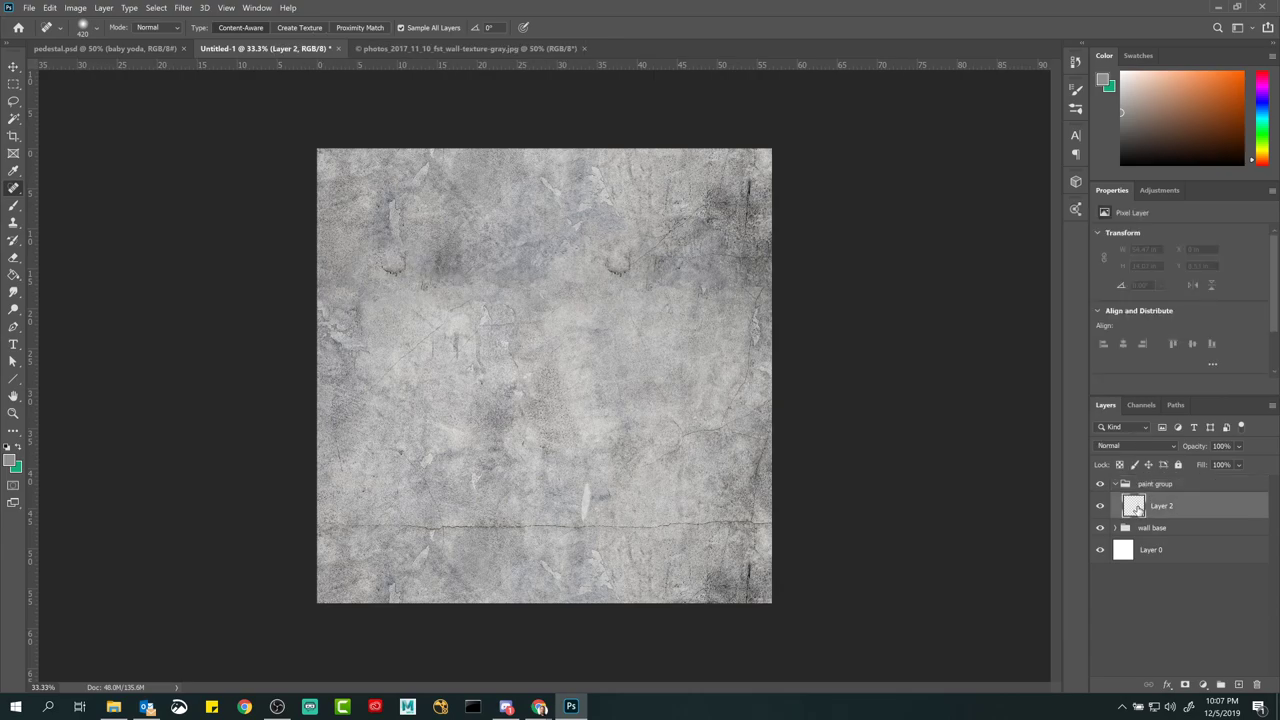
double_click(1161, 505)
text(paint color)
key(Return)
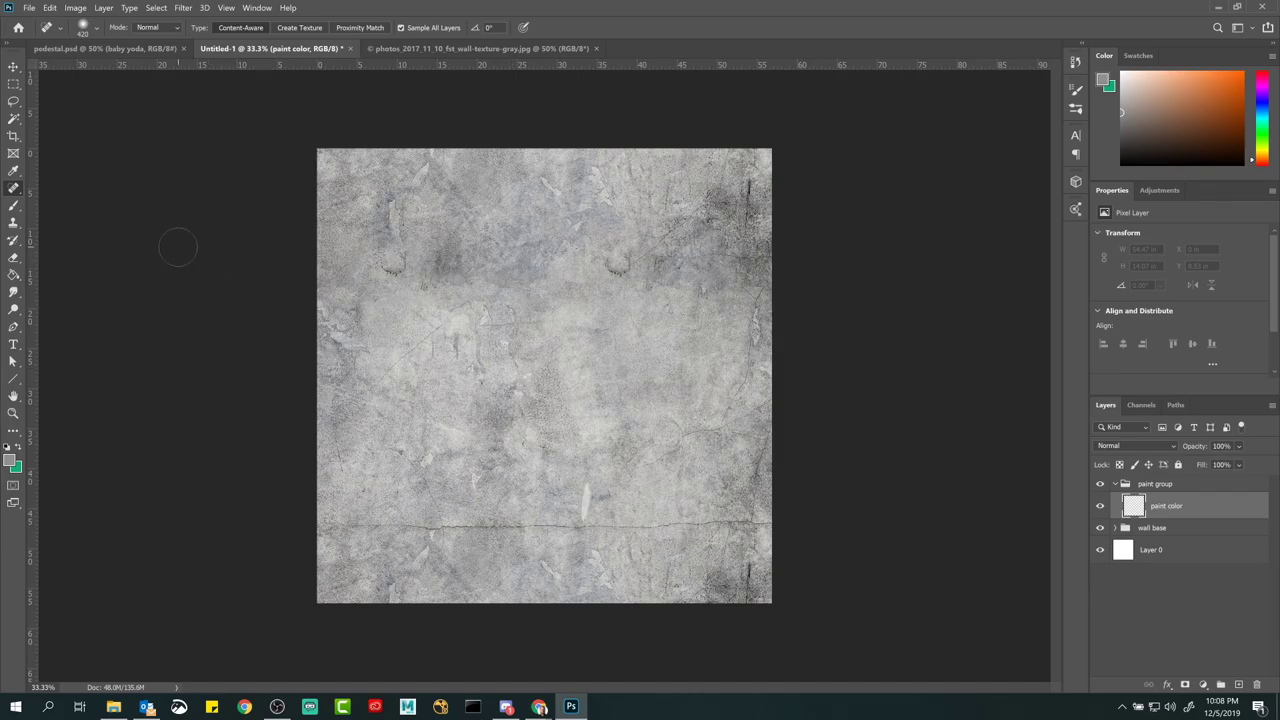
Step: Set the foreground color to purple 644489 and fill the paint color layer with it using the Paint Bucket
key(g)
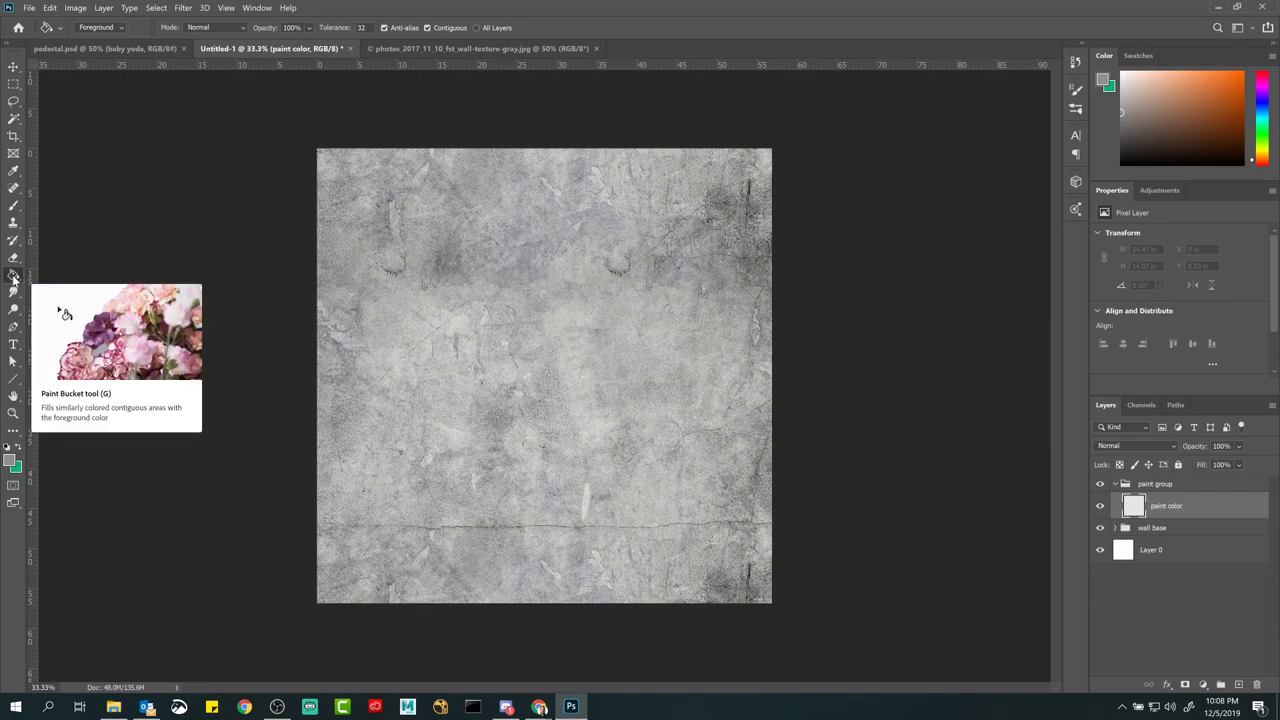
click(11, 460)
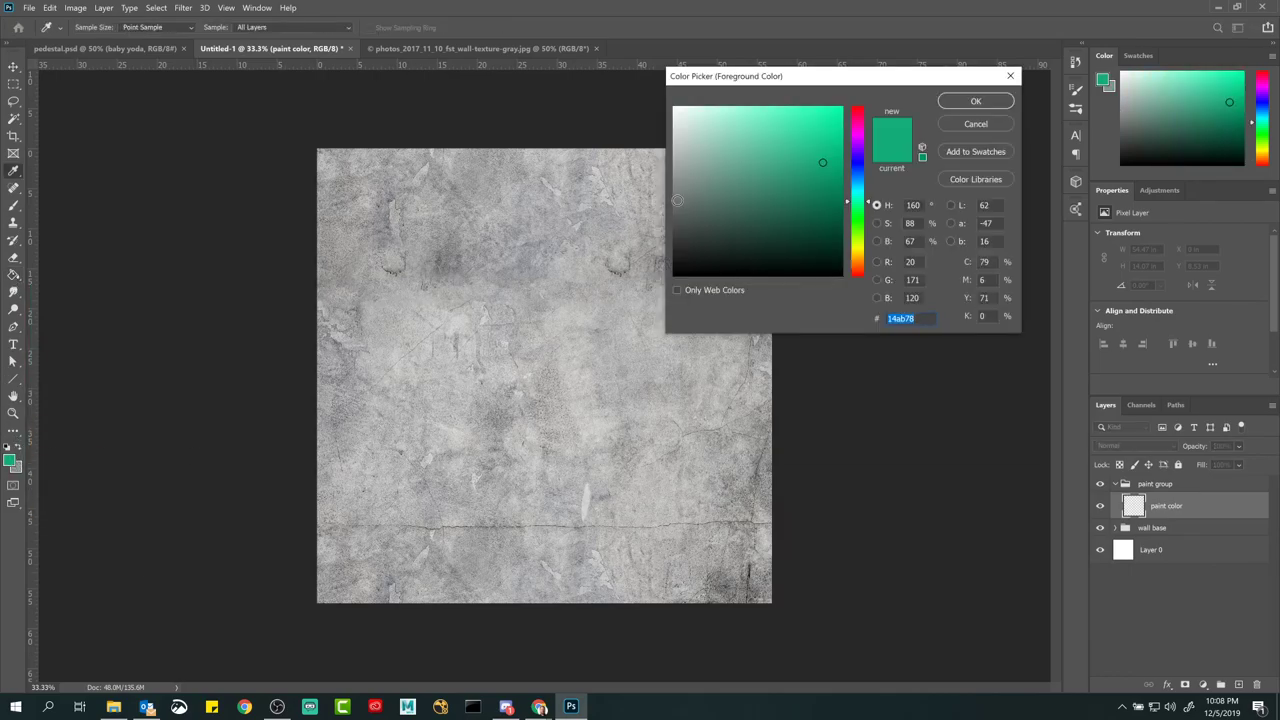
mouse_move(857, 207)
mouse_down()
mouse_move(857, 150)
mouse_move(795, 155)
mouse_move(758, 185)
mouse_up()
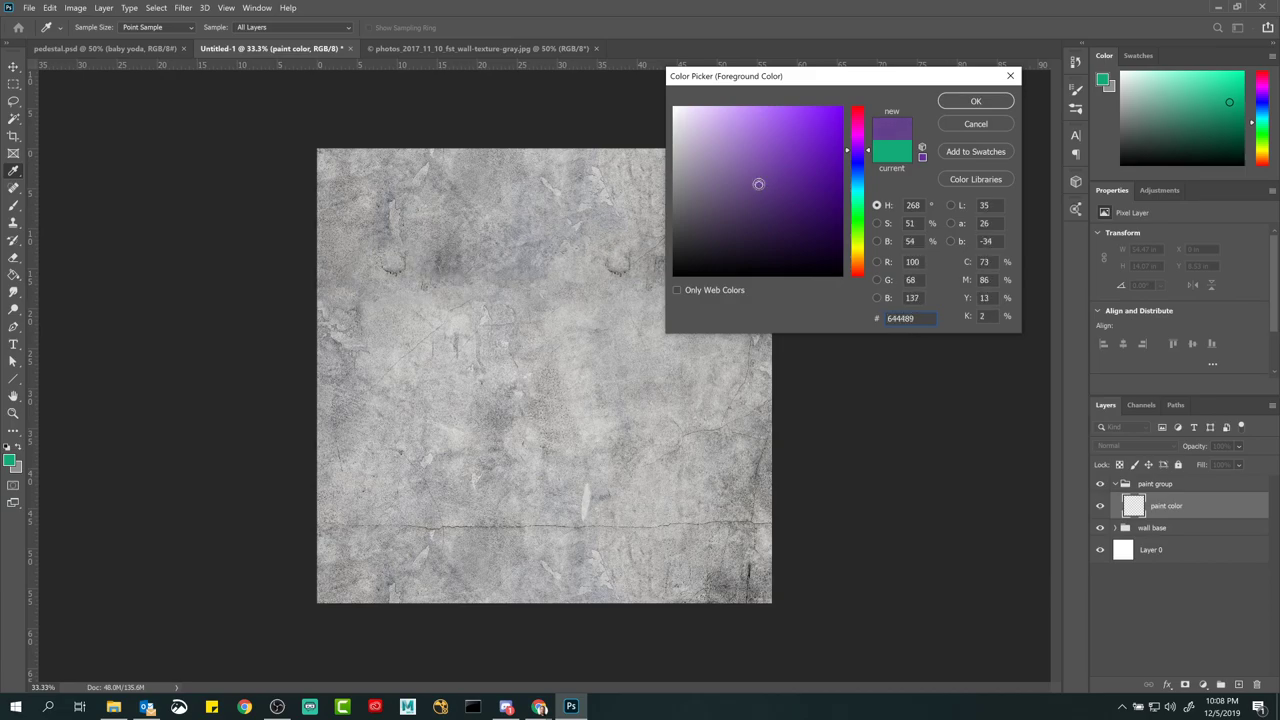
click(966, 99)
key(g)
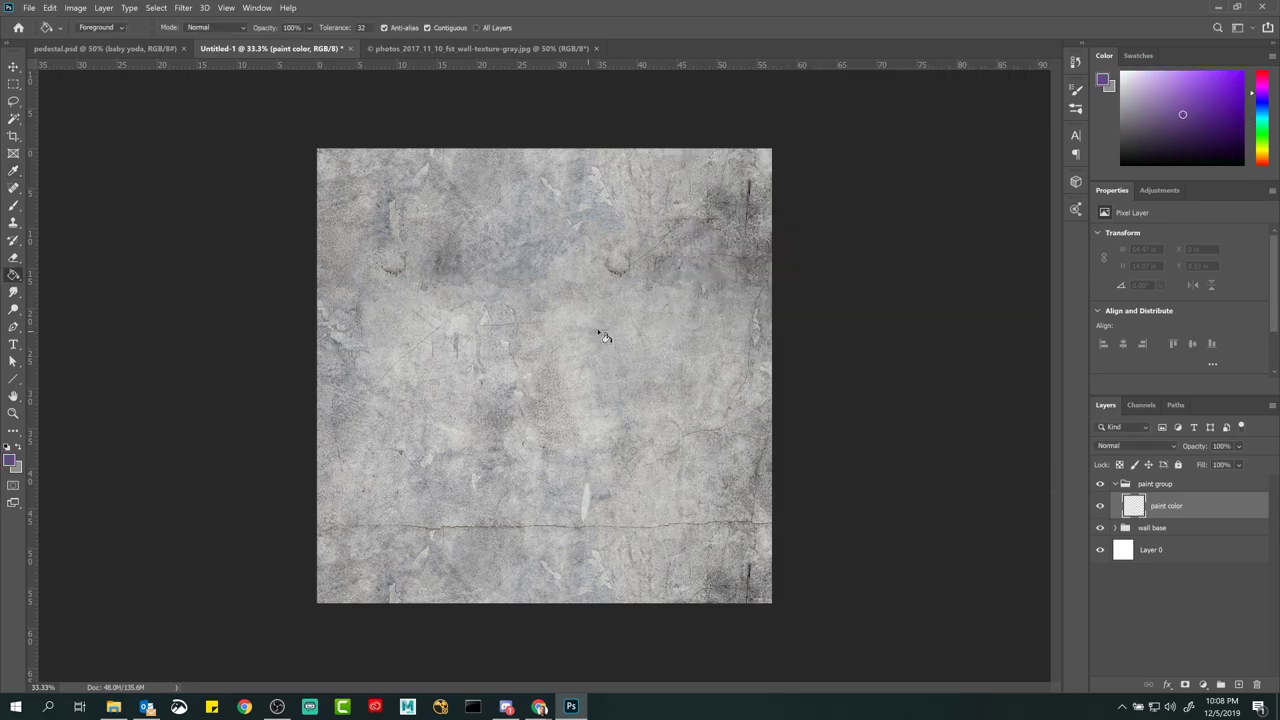
click(566, 350)
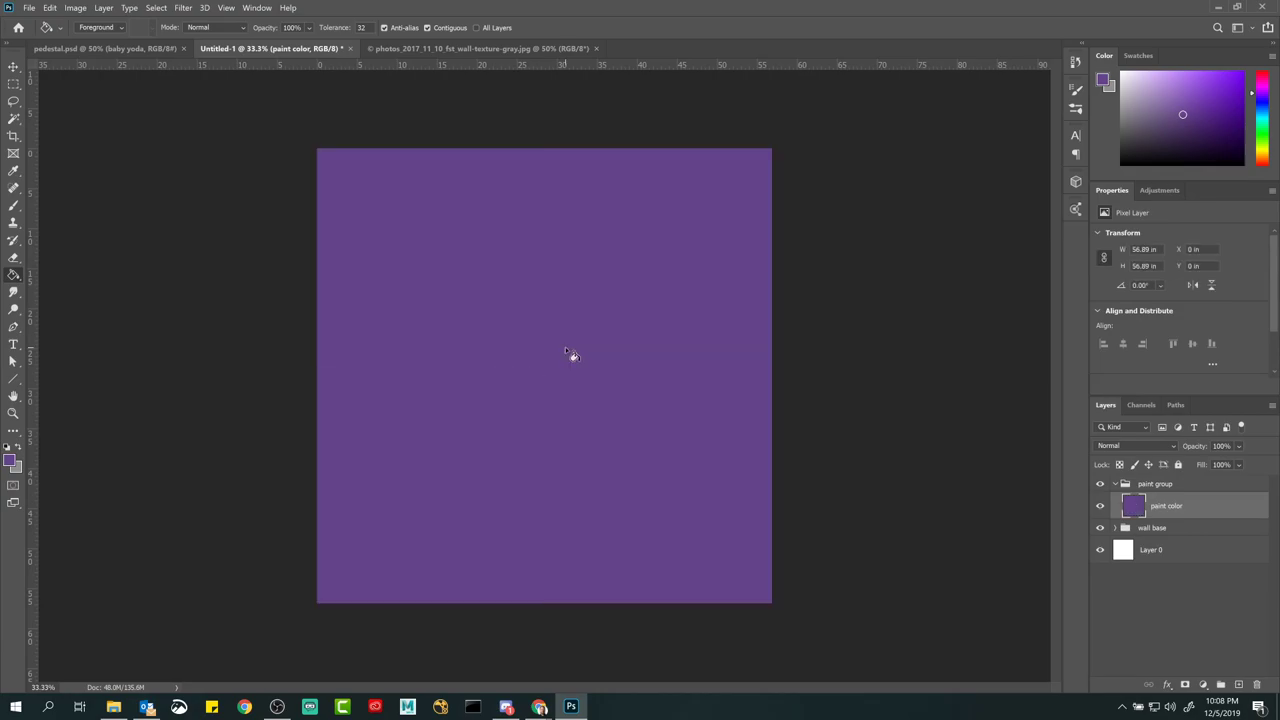
Step: Toggle the paint color layer's visibility to compare the wall with and without the solid purple fill
click(1101, 508)
click(1101, 507)
click(1101, 507)
click(1101, 507)
click(1101, 507)
click(1101, 507)
Step: Try the paint color layer at about 57% opacity, and restore it to 100%
click(1238, 448)
drag(1268, 465, 1244, 466)
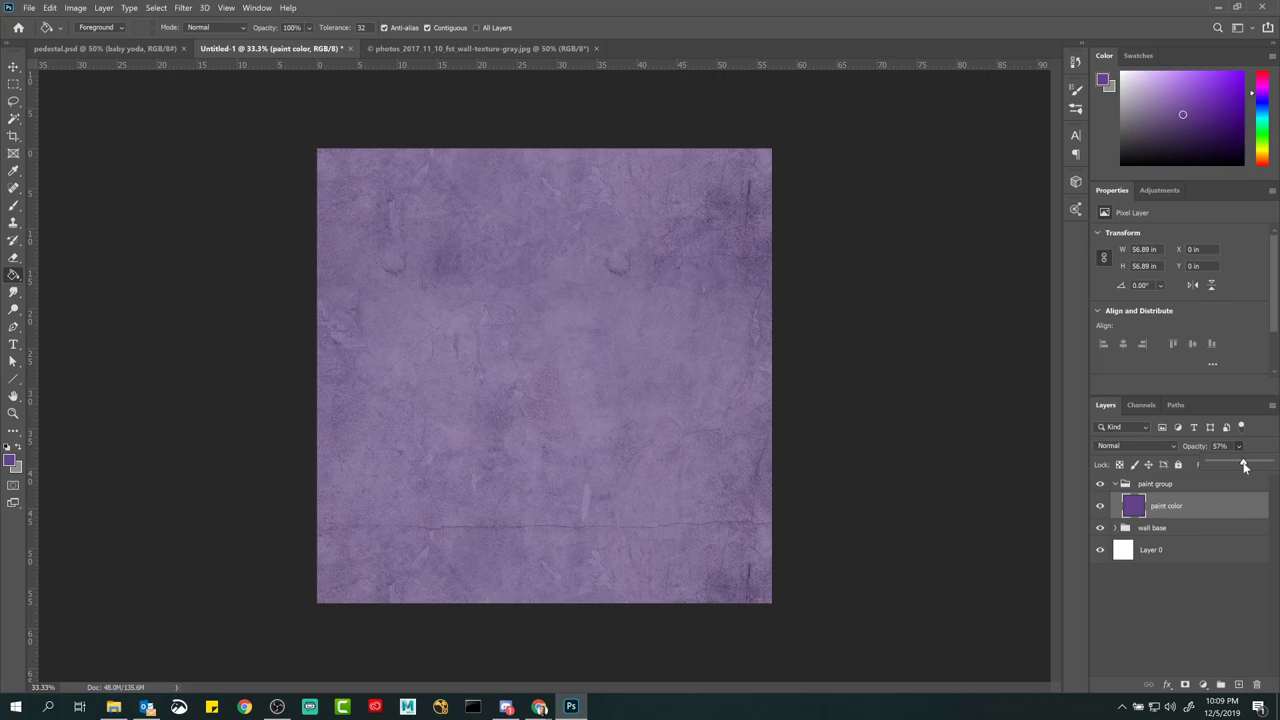
drag(1244, 466, 1250, 437)
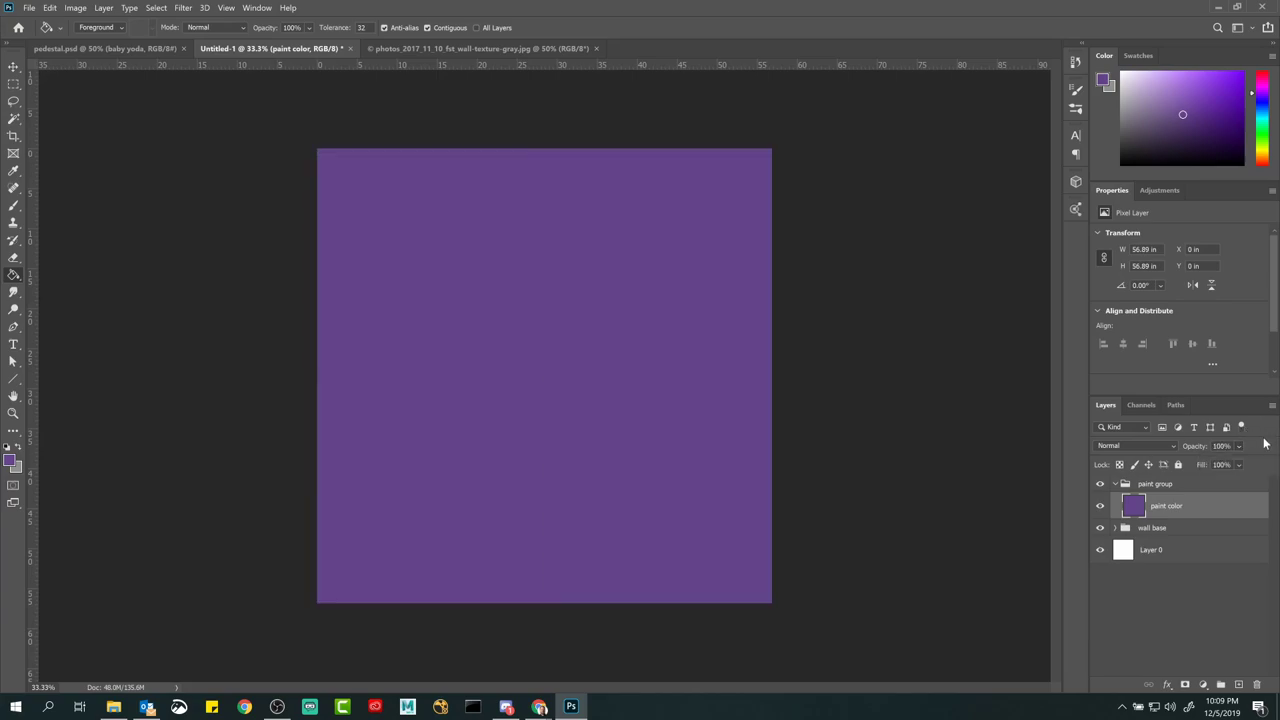
Step: Set the paint color layer's blend mode to Multiply and toggle its visibility to check the effect on the concrete
click(1137, 444)
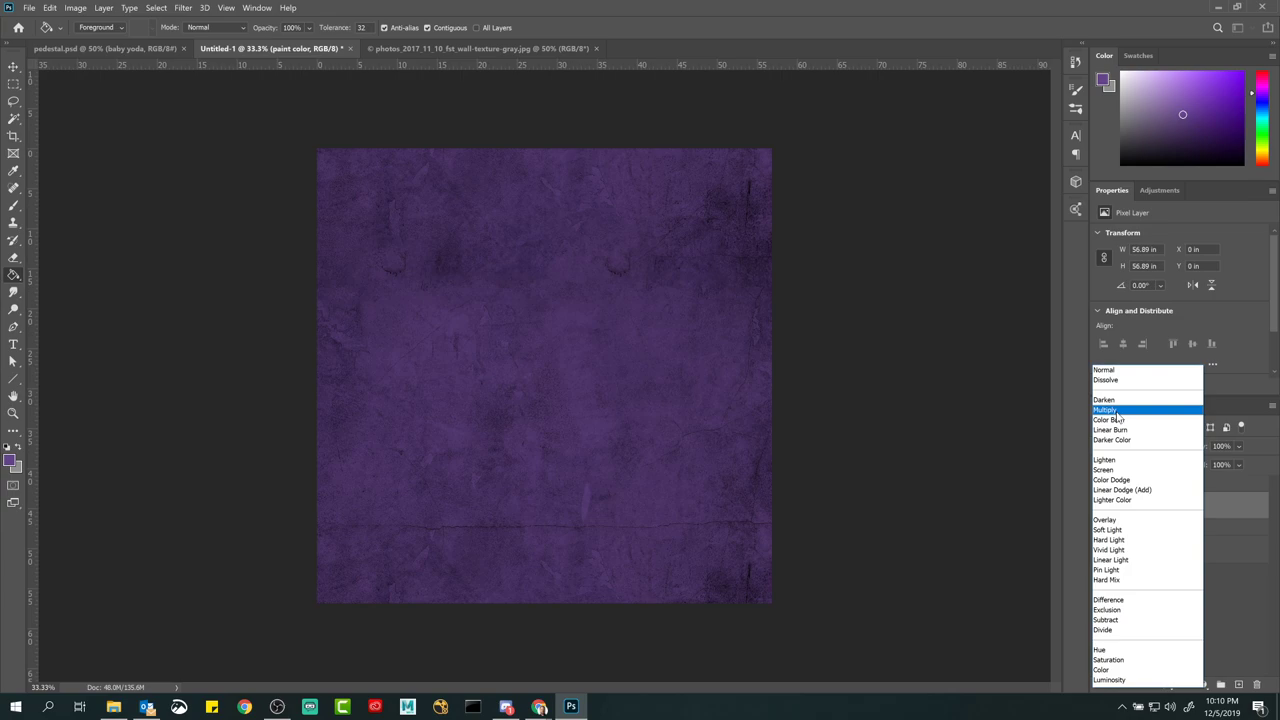
click(1117, 411)
click(1099, 506)
click(1099, 506)
click(1099, 507)
click(1099, 507)
click(1099, 507)
click(1099, 507)
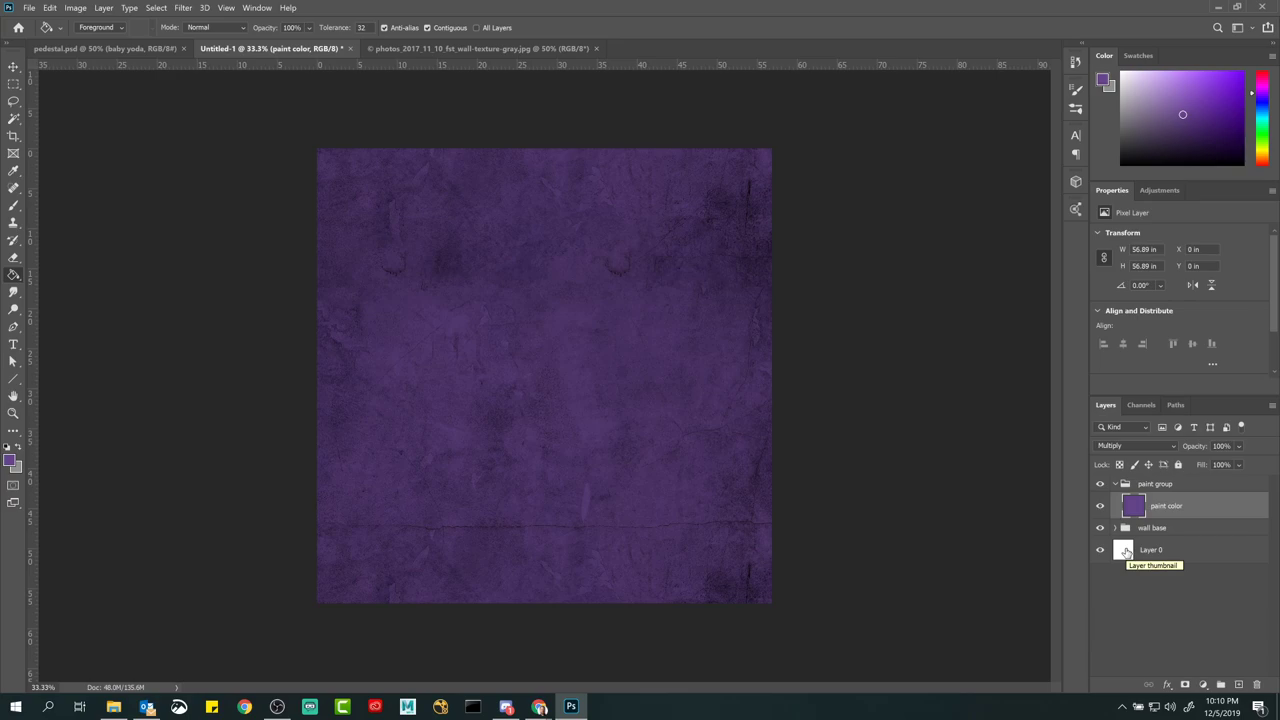
Step: Open the yellow-wall-grunge photo from the wall_textures folder in Photoshop
click(474, 49)
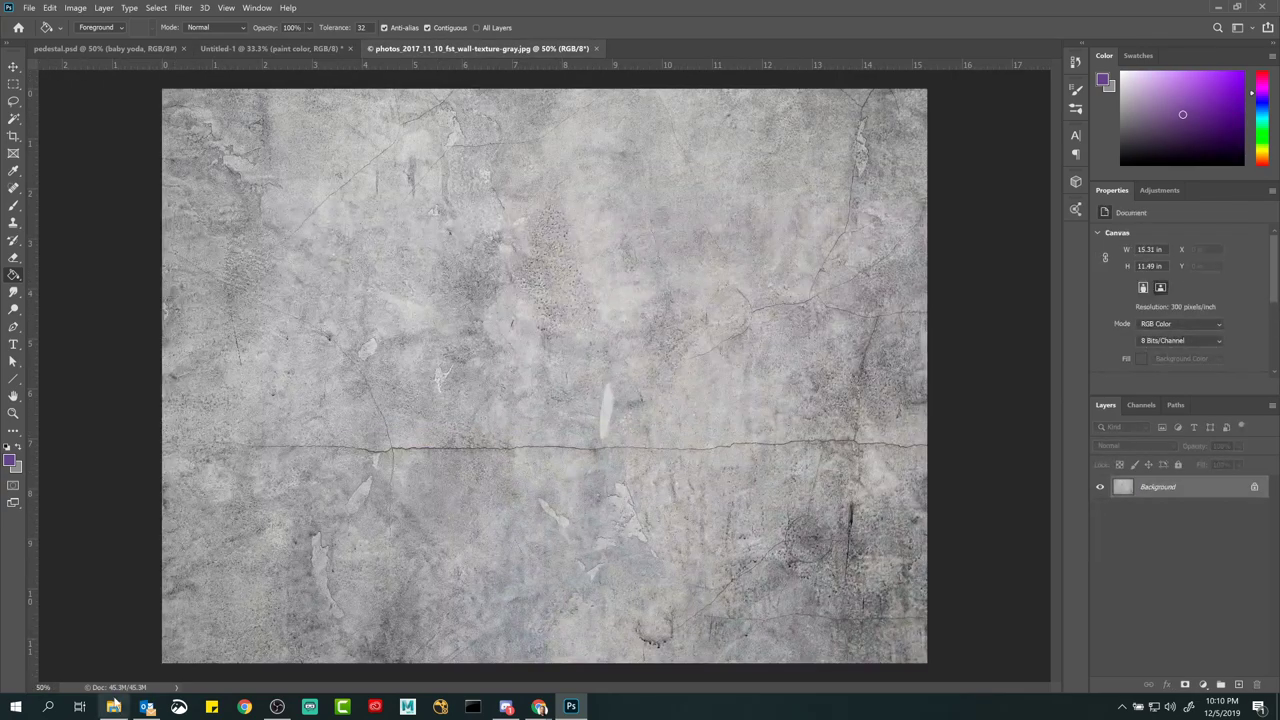
click(113, 707)
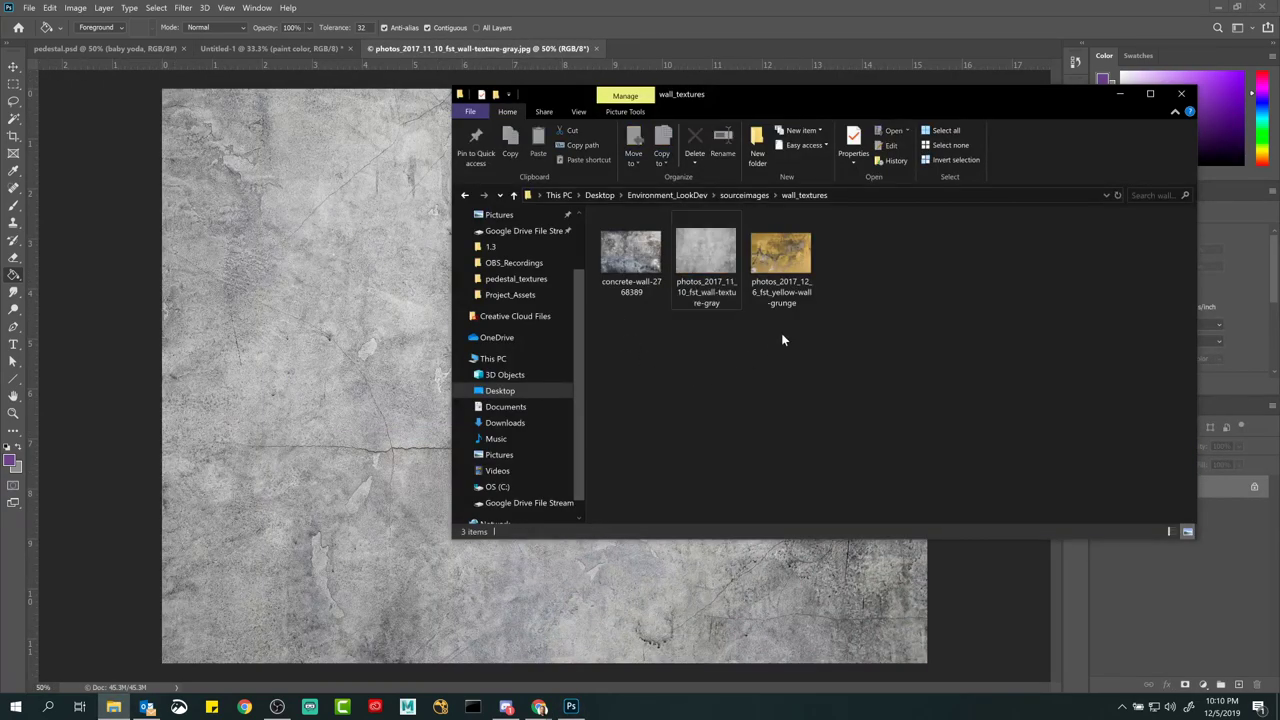
click(783, 262)
double_click(783, 266)
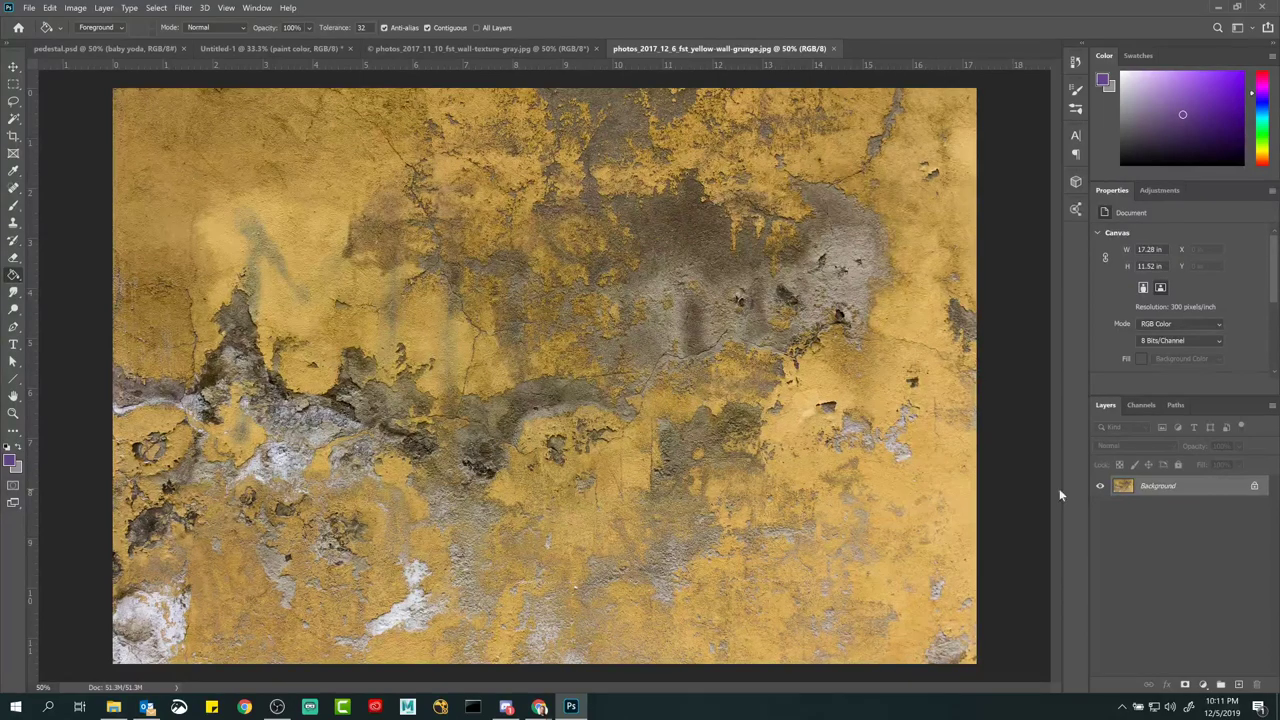
Step: Compare the yellow wall photo's red, green and blue channels for contrast between the paint and the bare concrete
click(1142, 407)
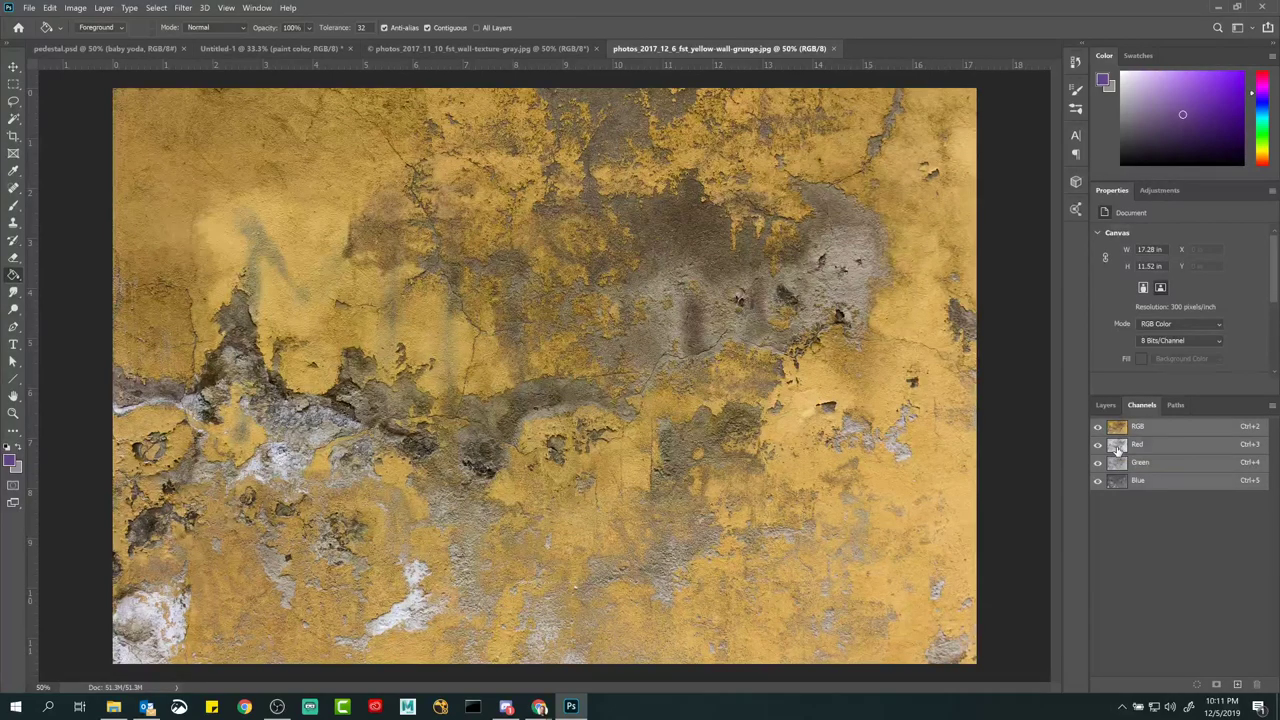
click(1118, 449)
click(1119, 468)
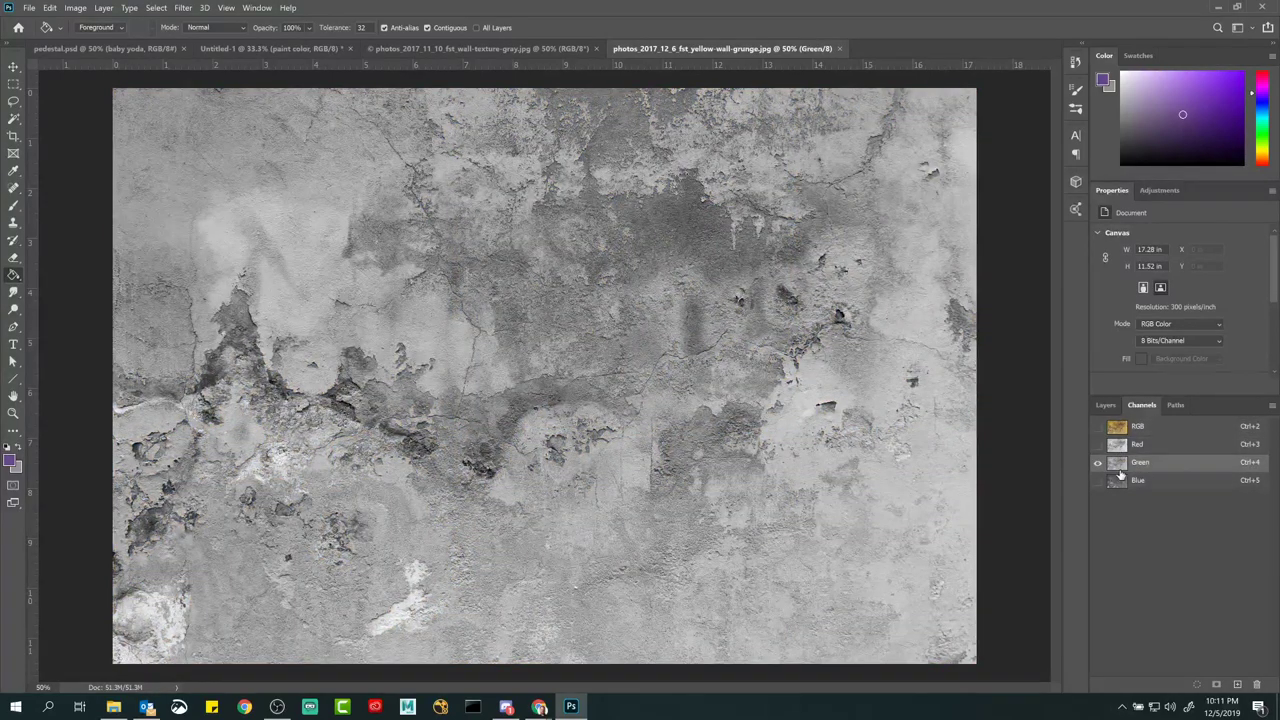
click(1122, 483)
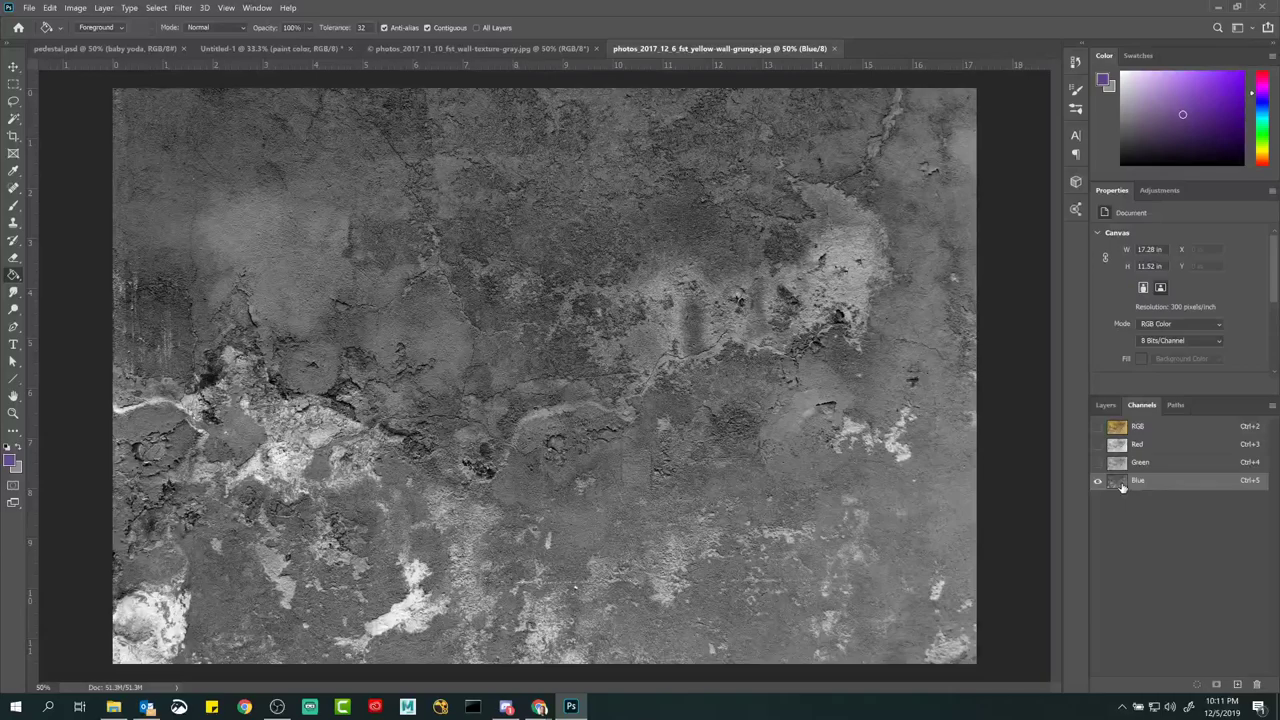
click(1118, 448)
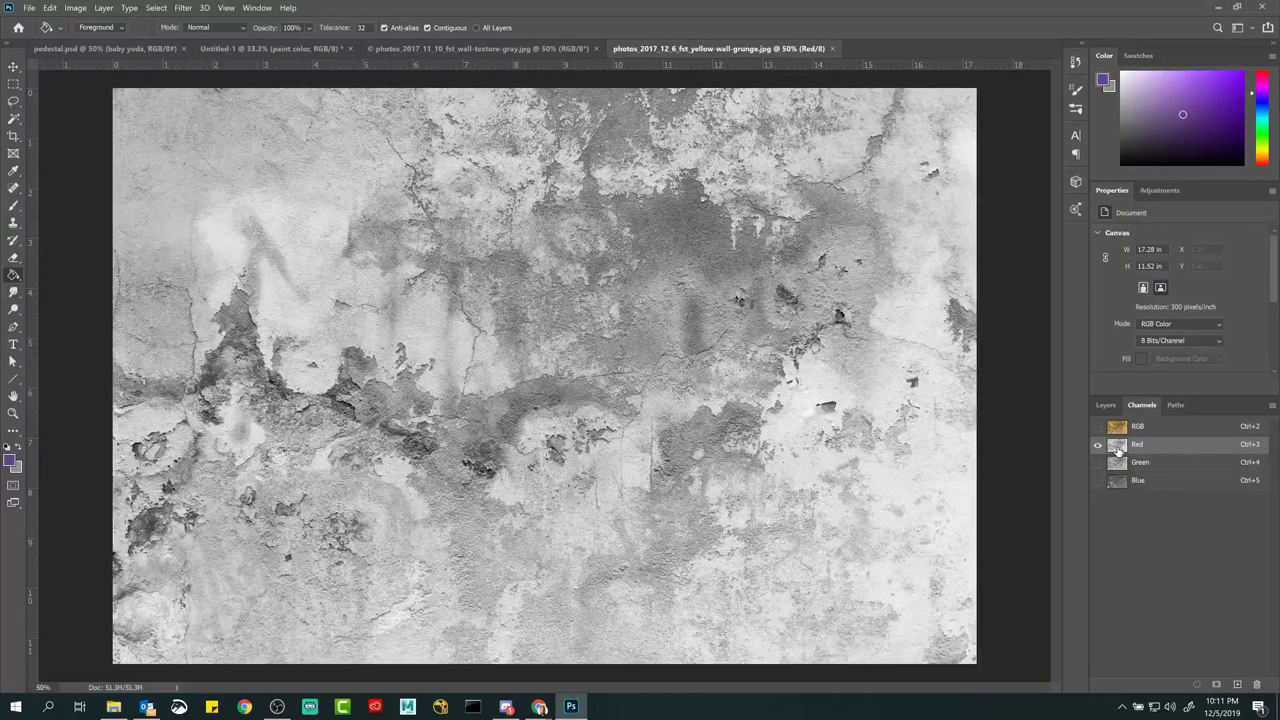
click(1120, 487)
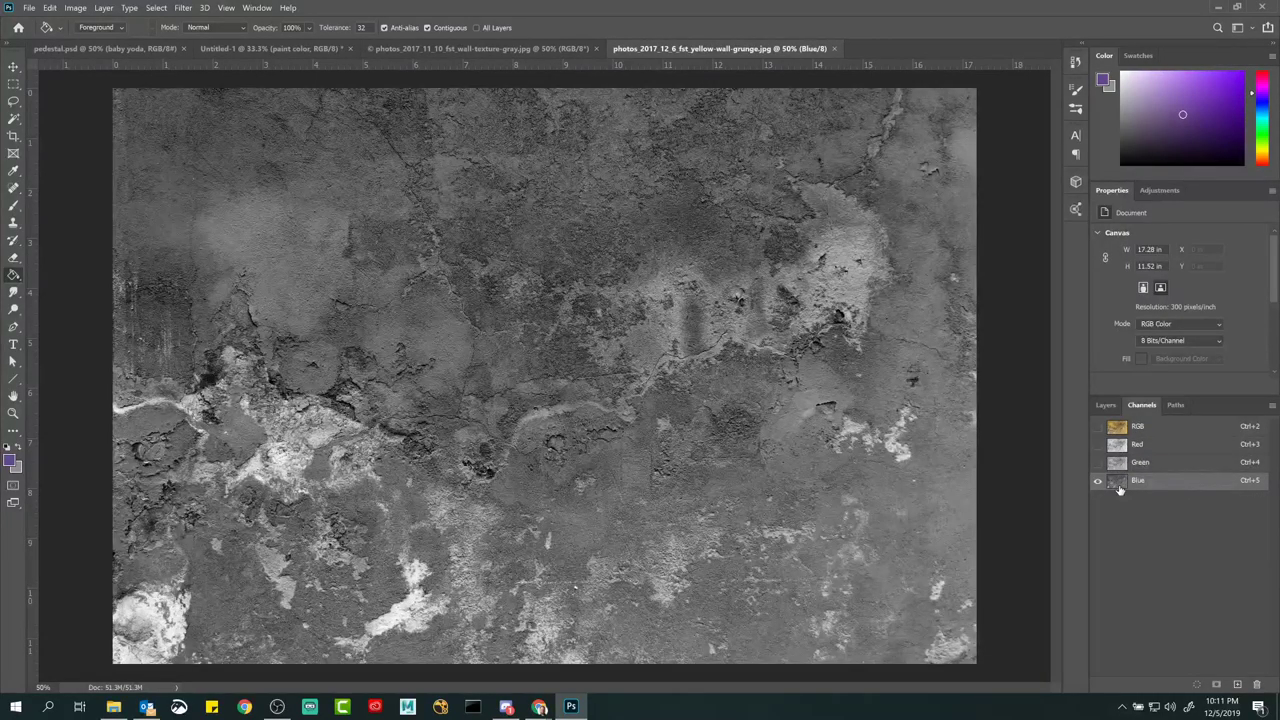
click(1117, 448)
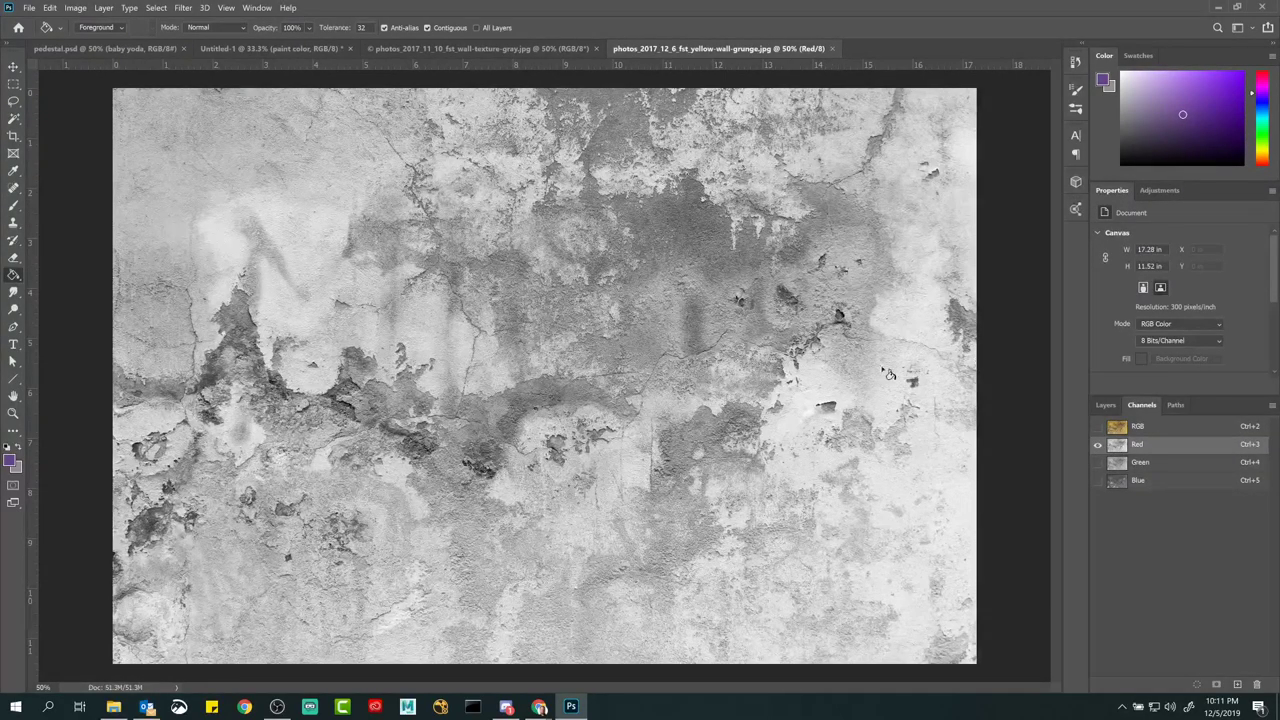
click(1117, 482)
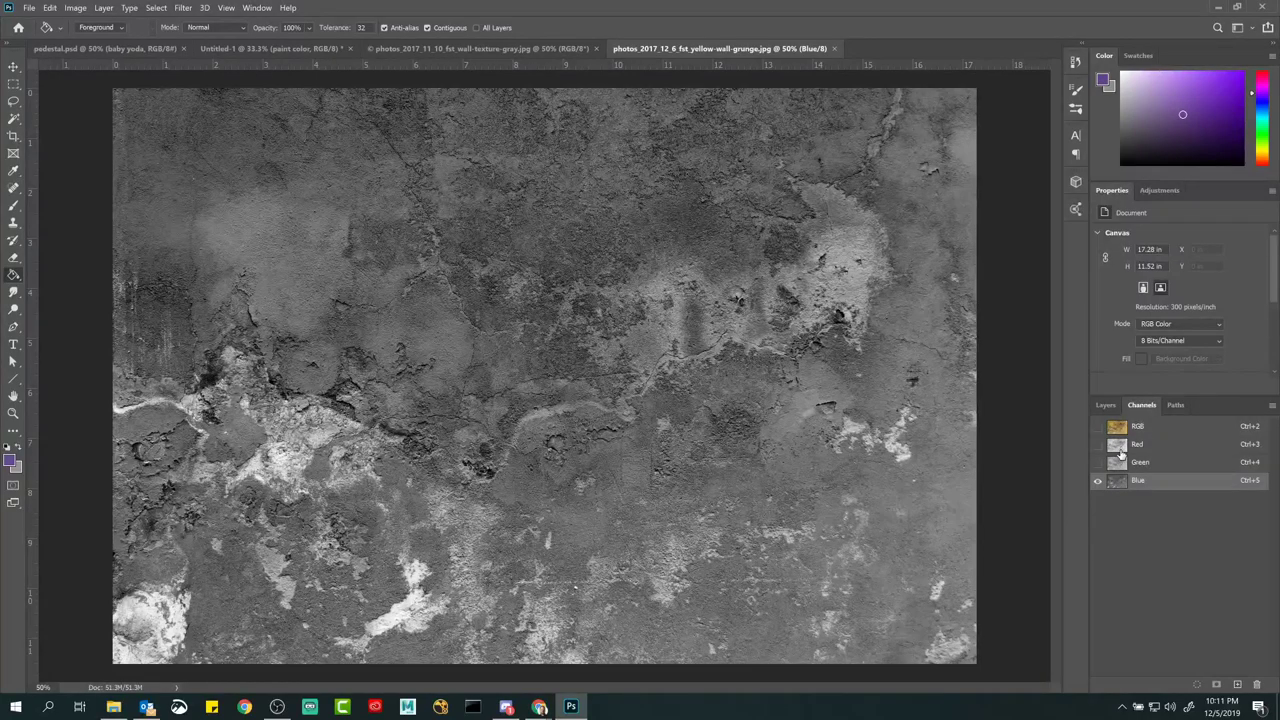
click(1121, 446)
click(1121, 484)
Step: Copy the entire Red channel of the yellow wall photo and paste it as a new layer above the Background
click(1118, 447)
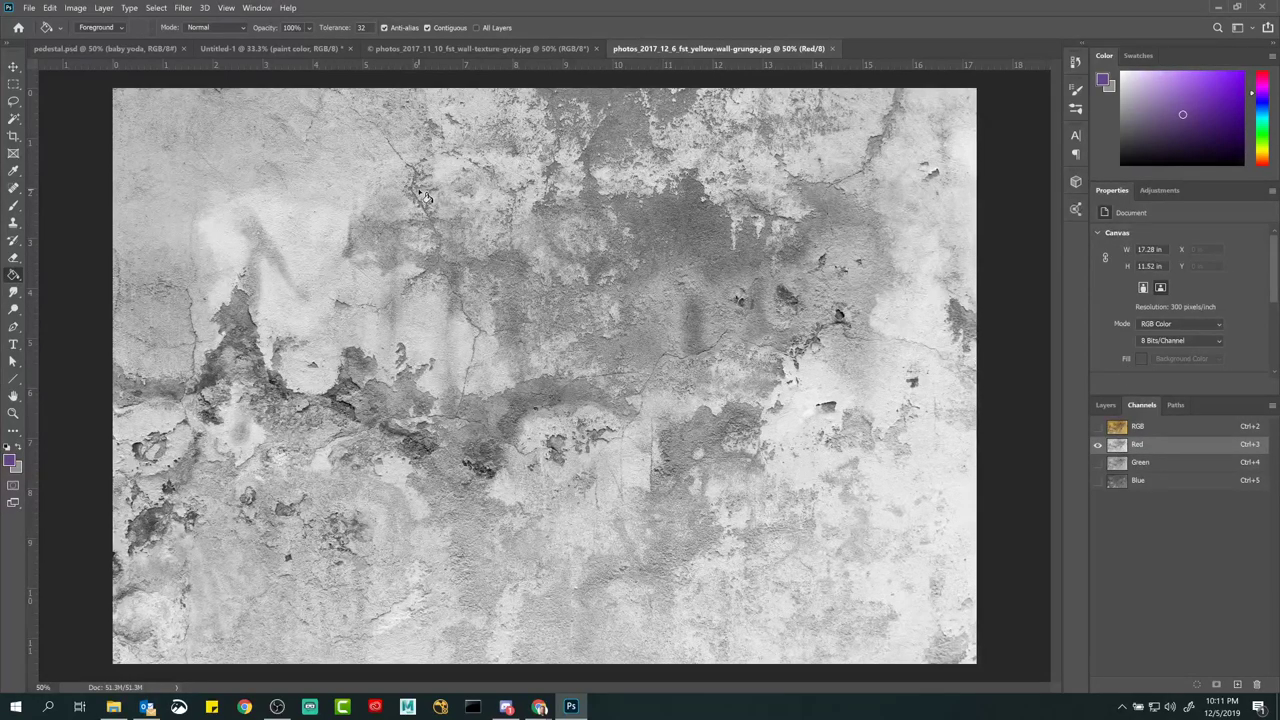
key(ctrl+a)
click(1122, 432)
click(1104, 405)
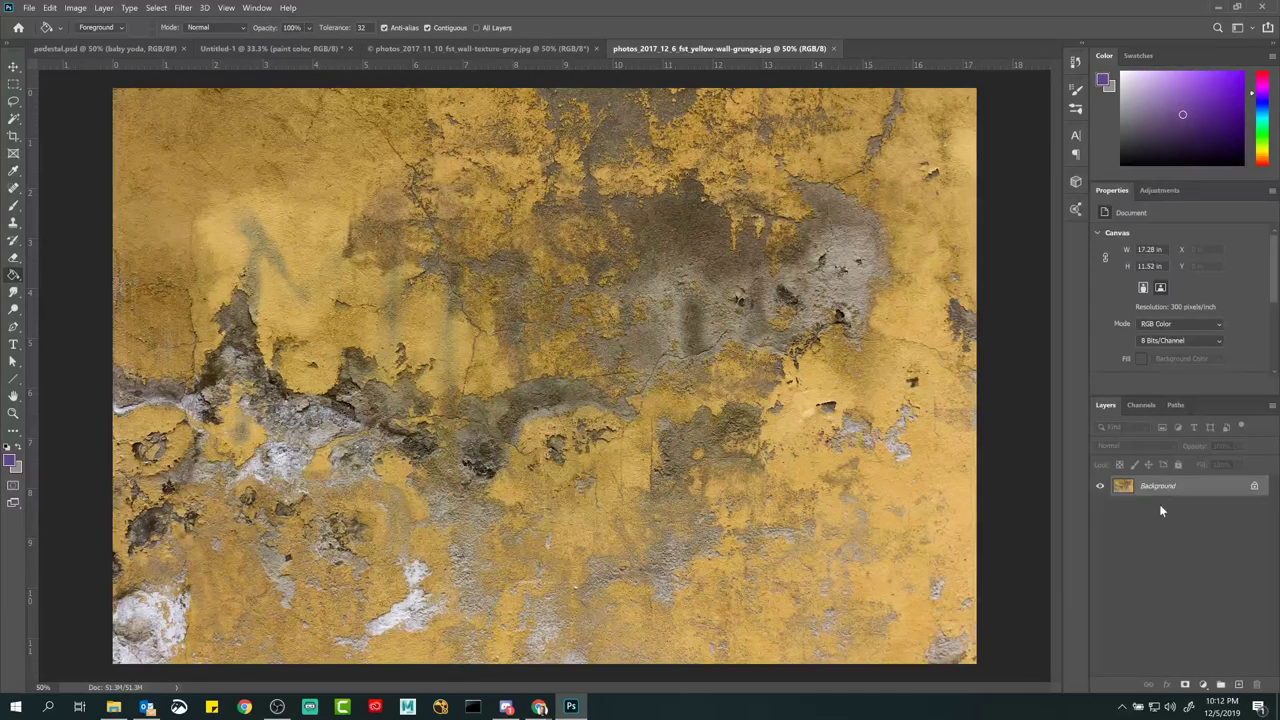
key(ctrl+v)
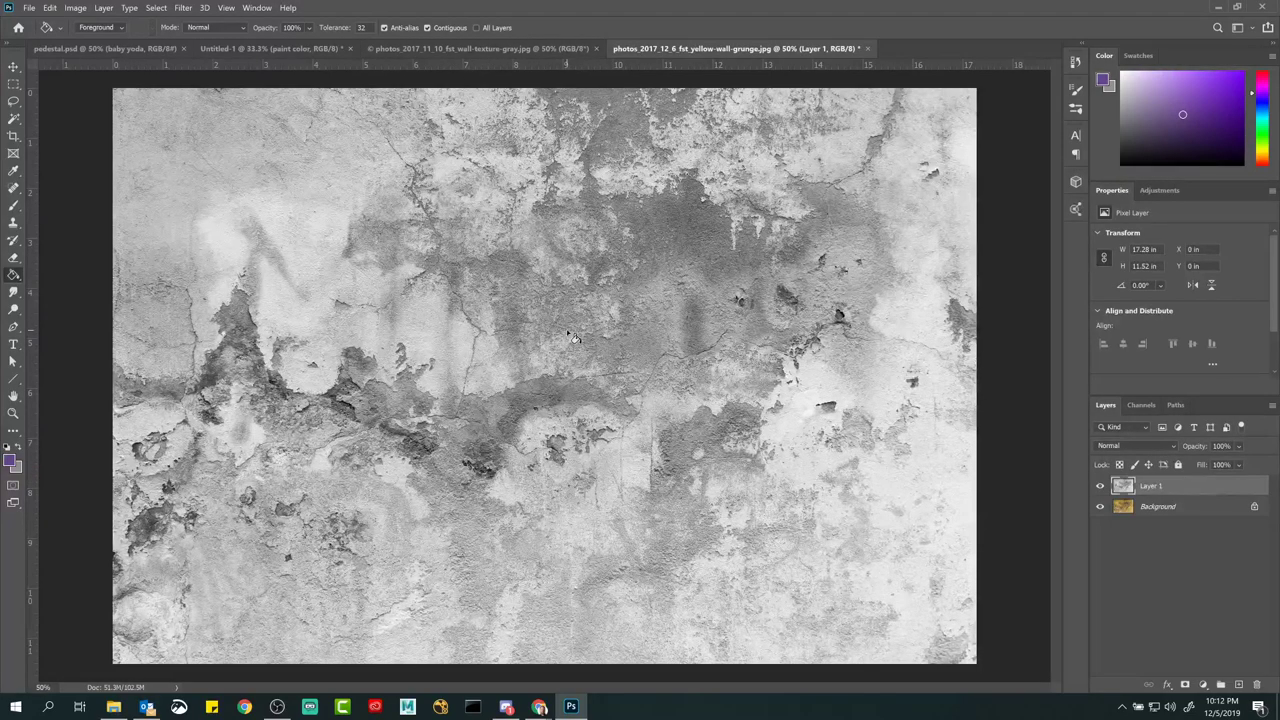
Step: Save the untitled purple wall document as wall in Photoshop format in the wall_textures folder, with Maximize Compatibility on
click(400, 46)
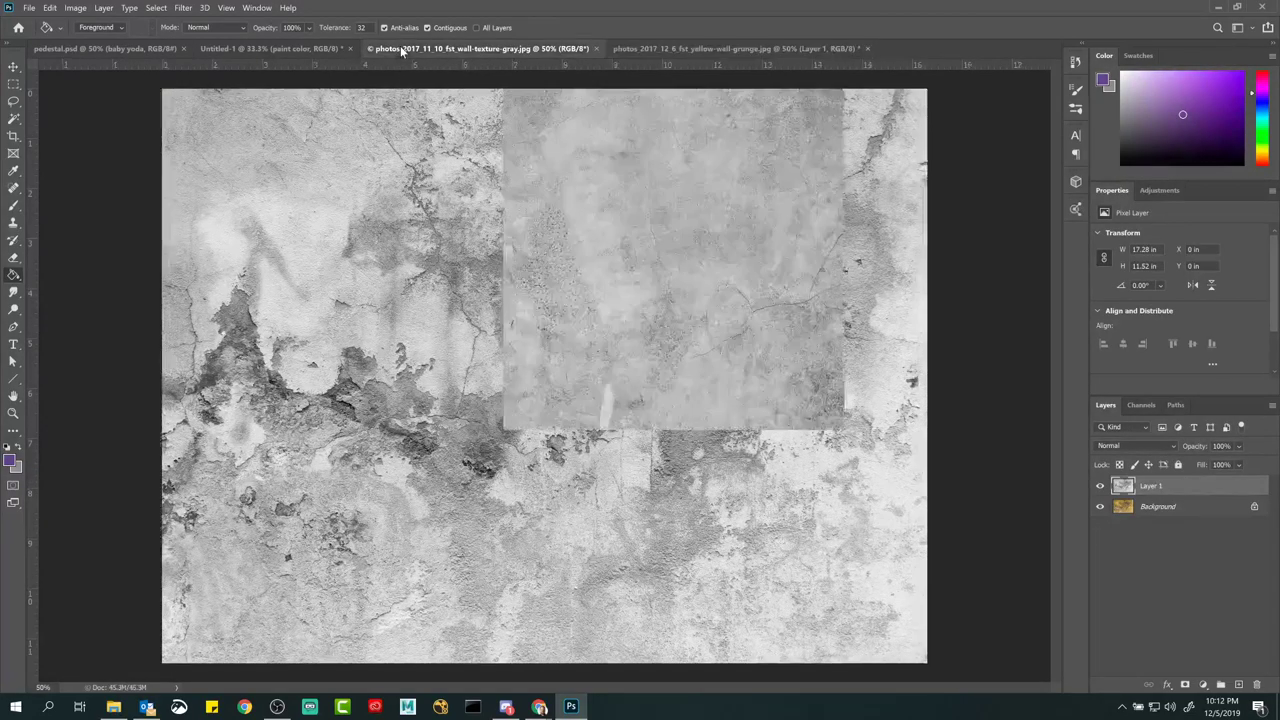
click(261, 47)
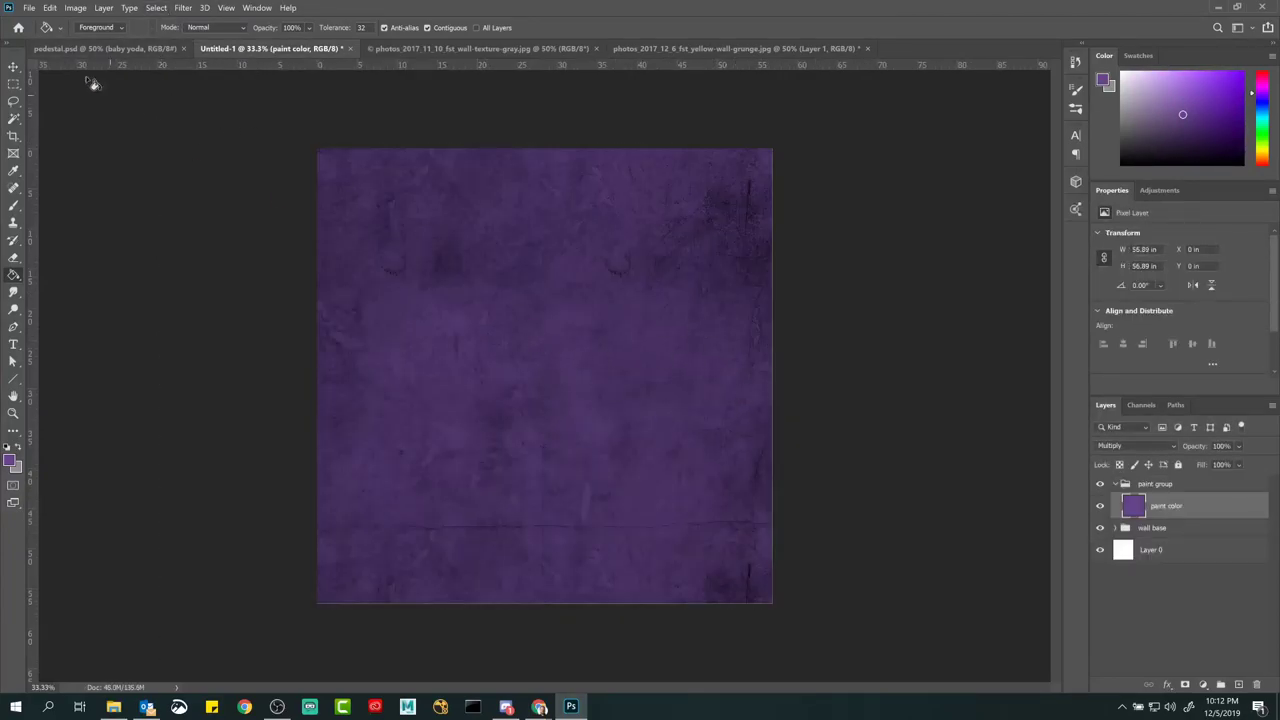
click(26, 8)
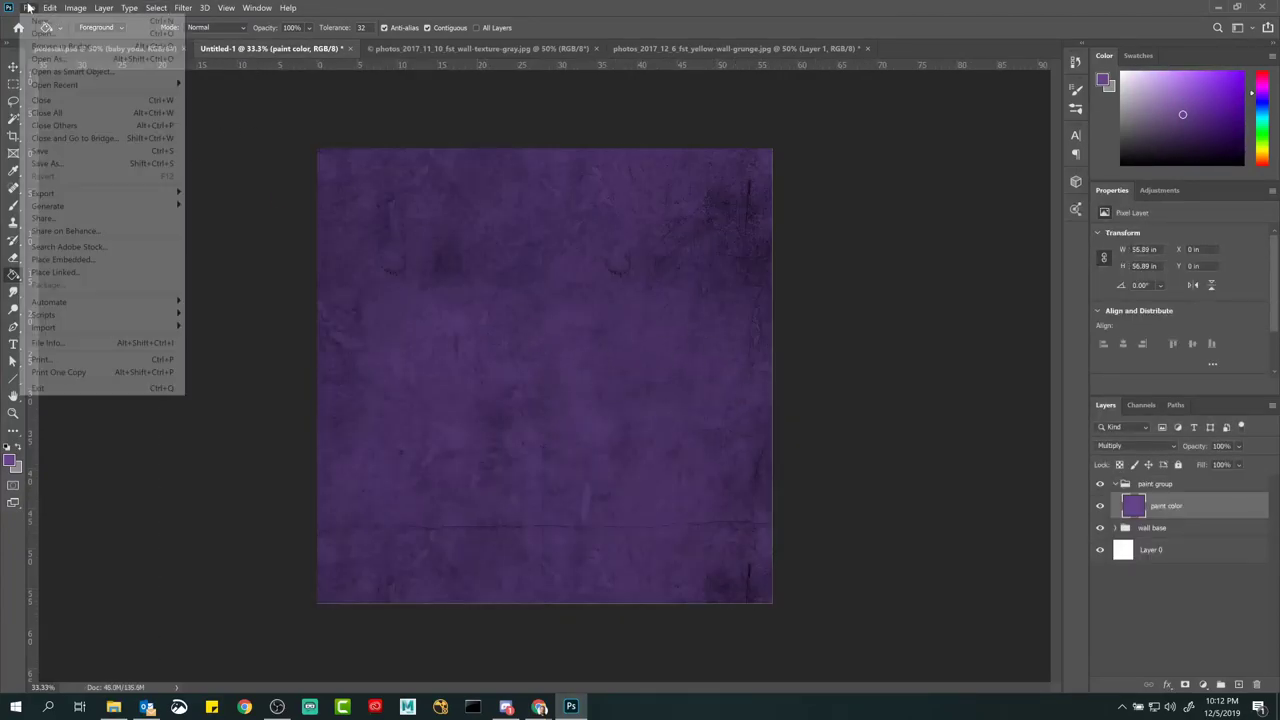
click(69, 153)
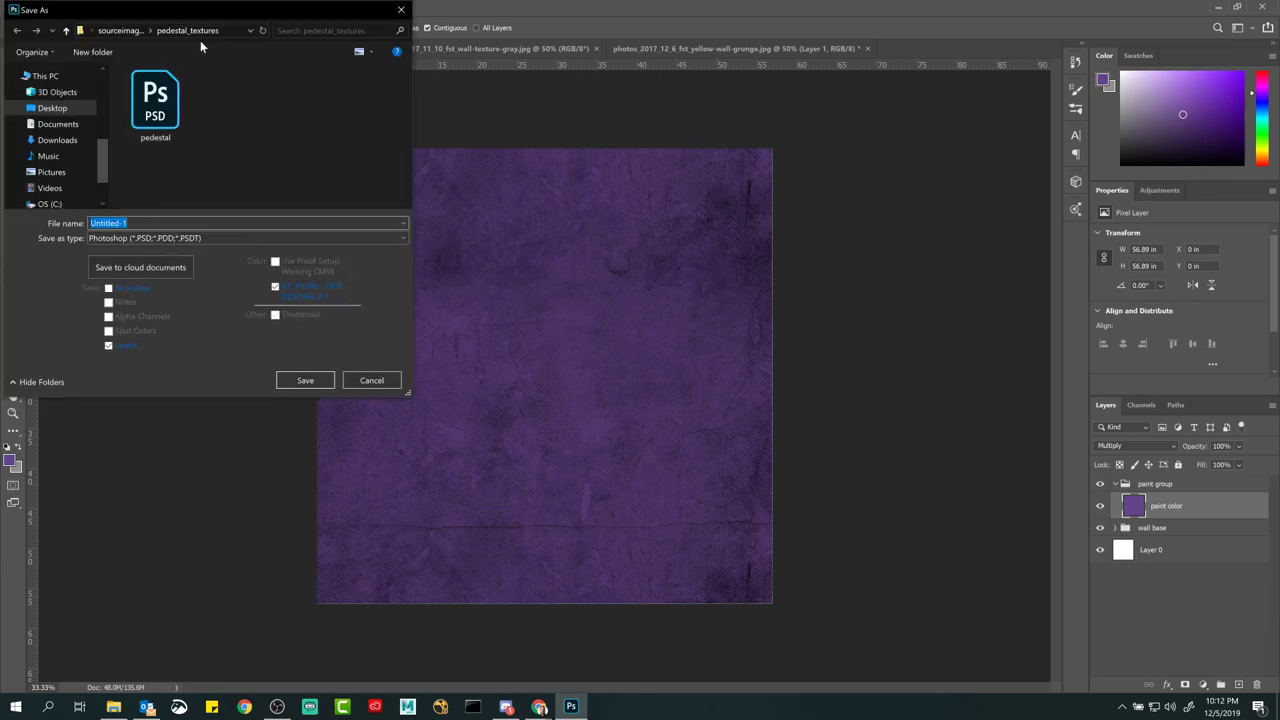
click(66, 30)
double_click(160, 133)
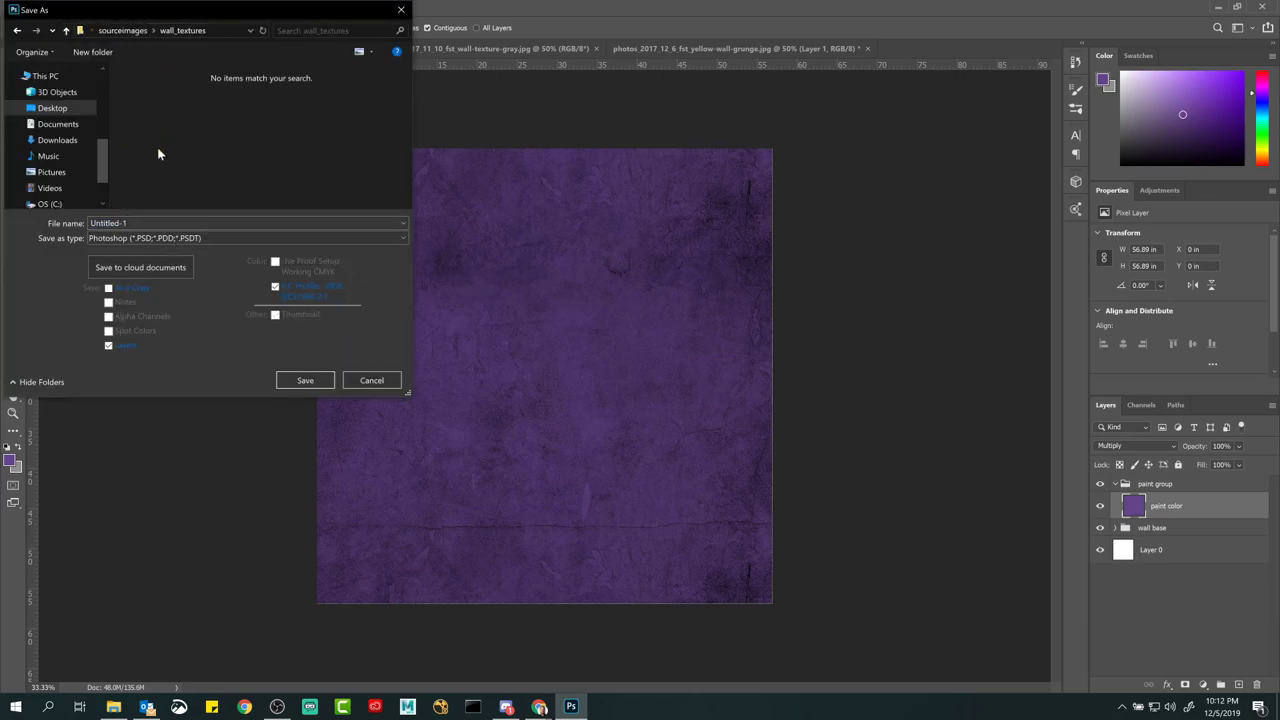
click(240, 223)
text(wall)
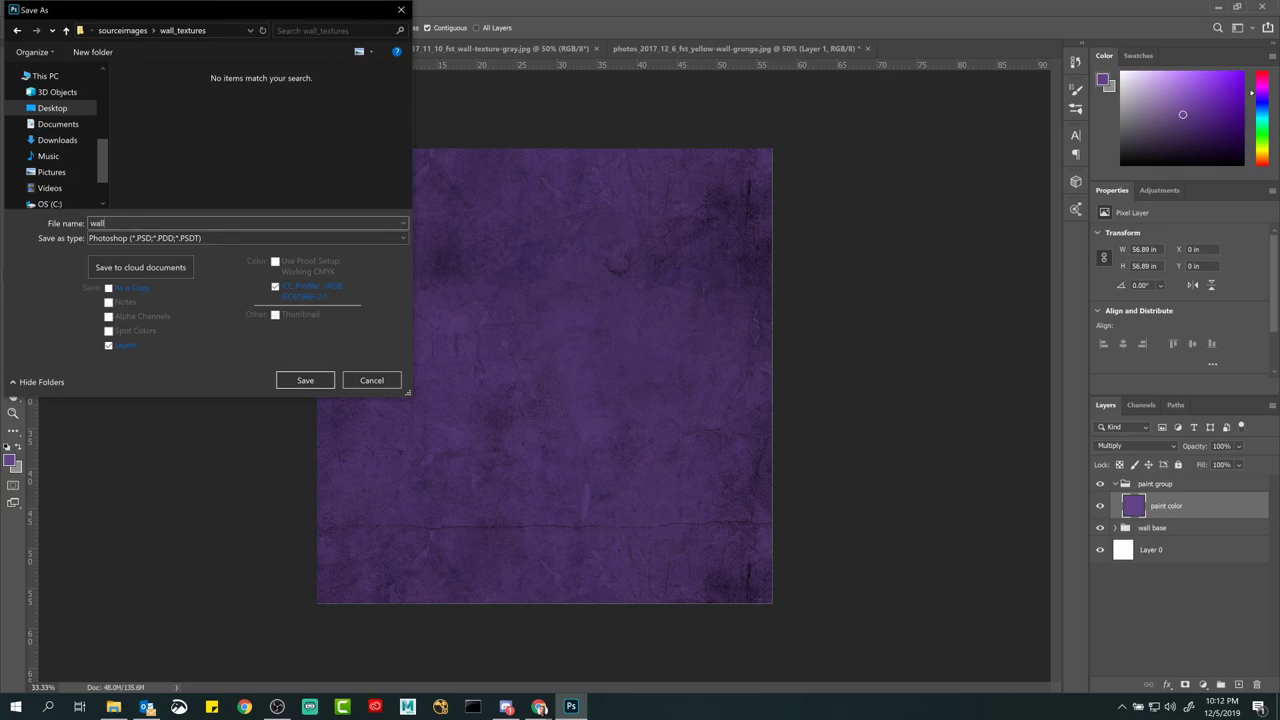
click(305, 380)
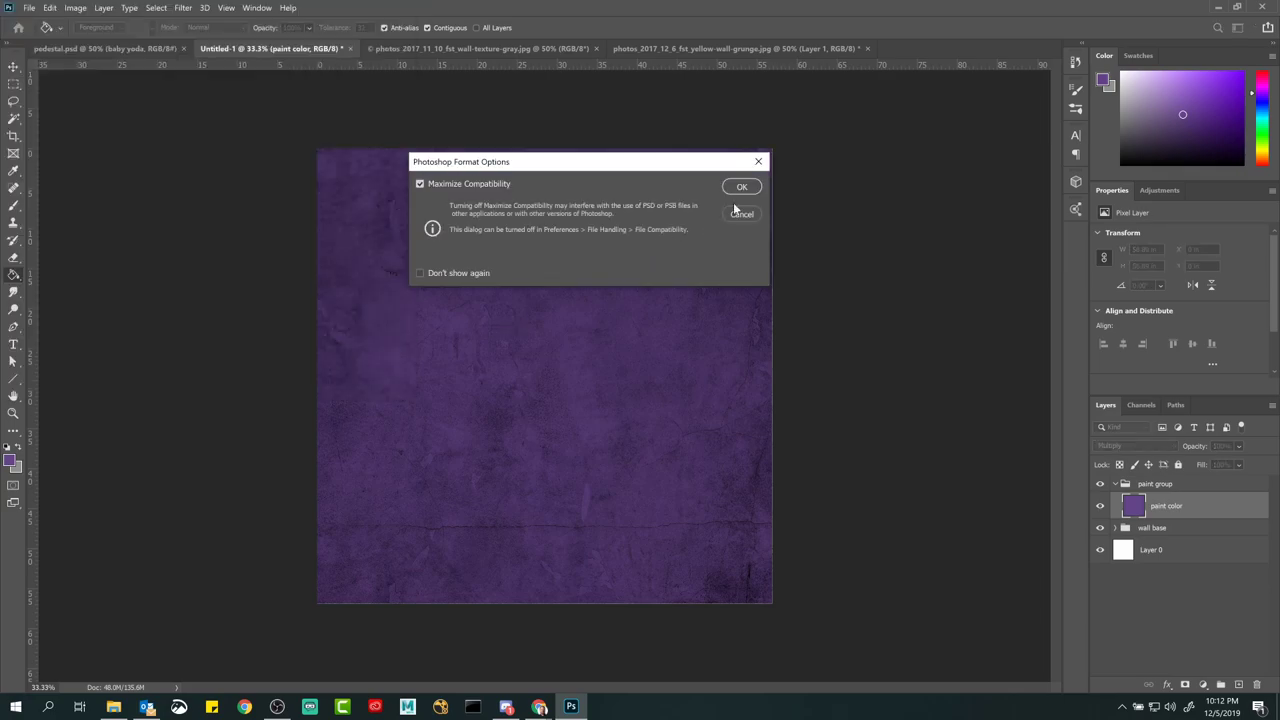
click(745, 188)
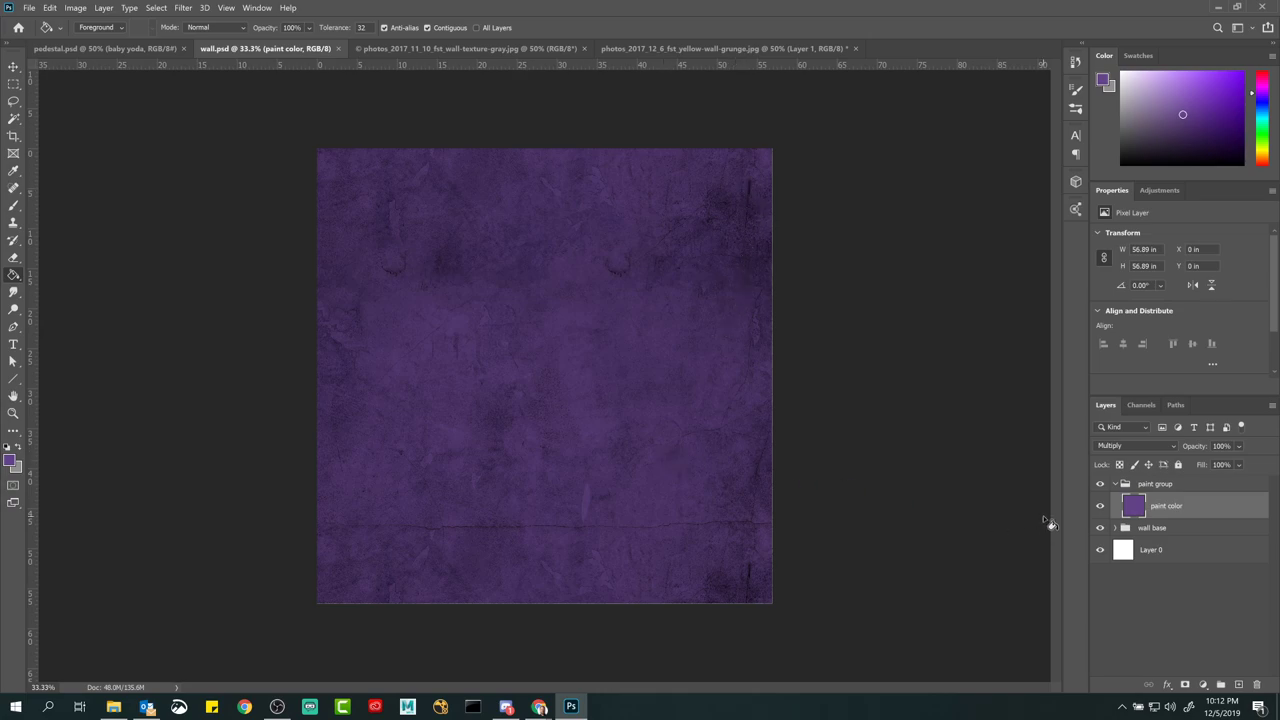
Step: Paste the copied Red channel above the paint color layer and move it to be horizontally centered on the canvas's bottom edge
key(ctrl+v)
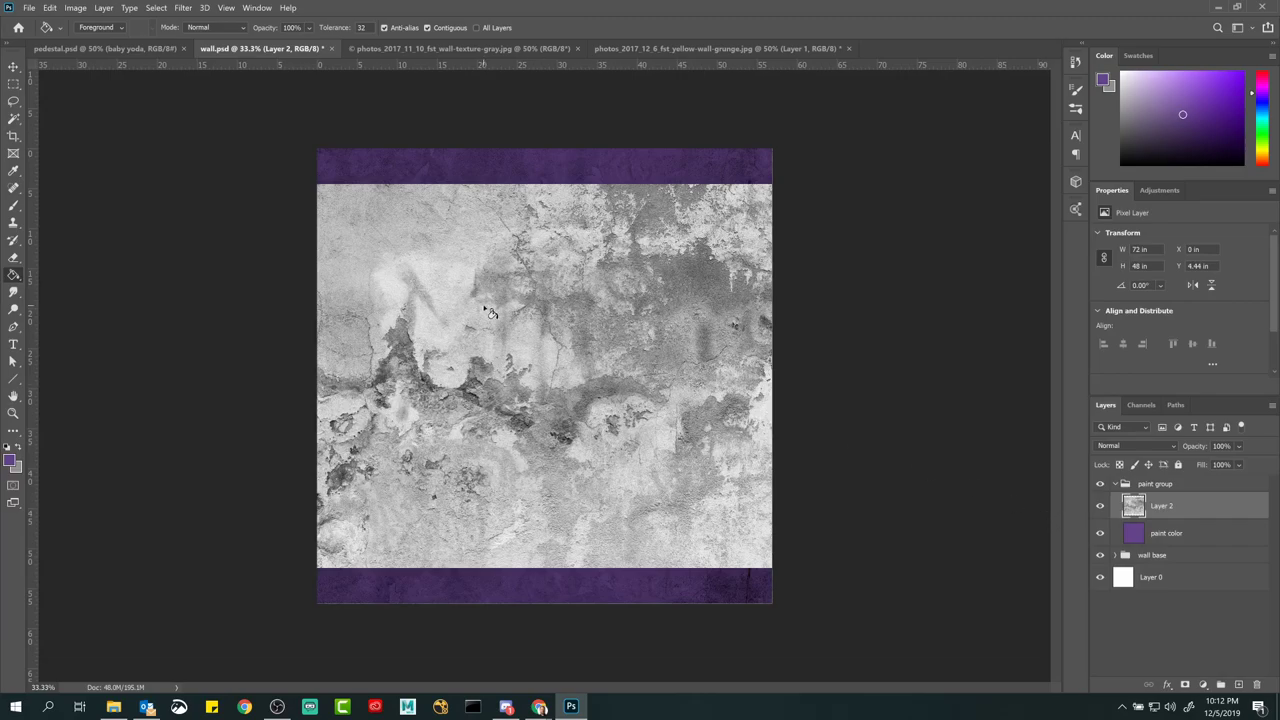
key(ctrl+t)
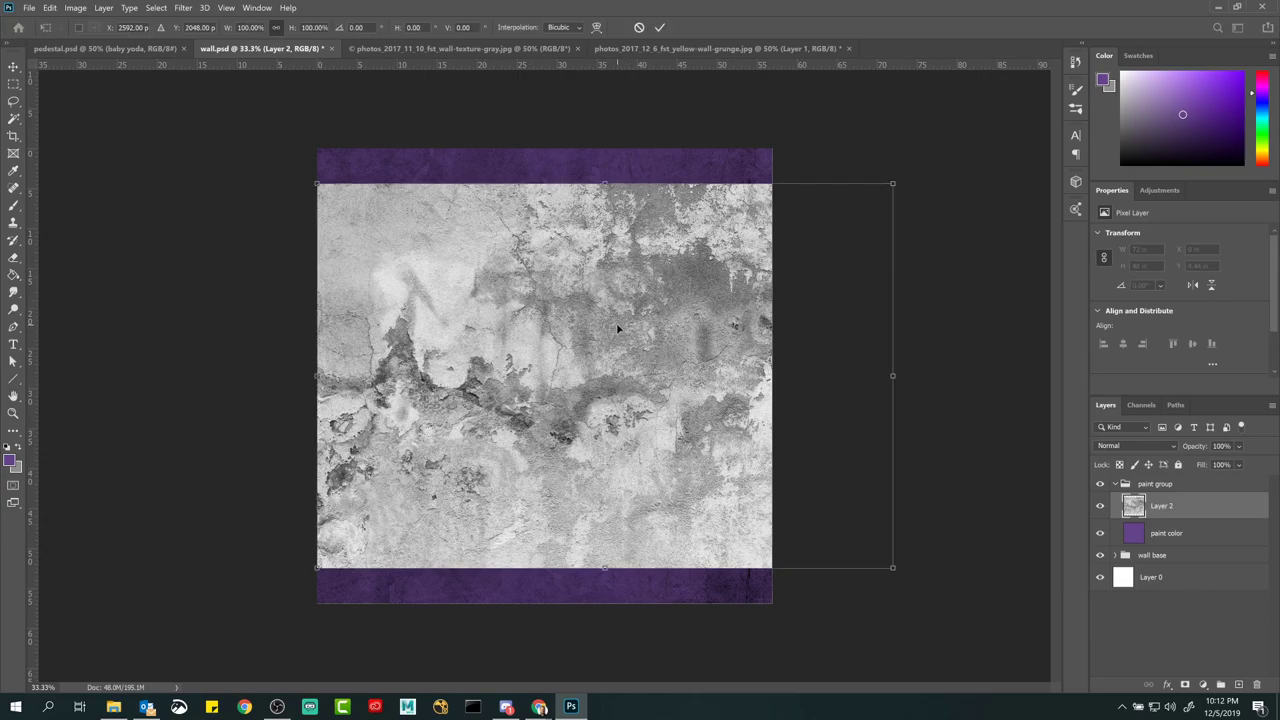
drag(605, 320, 545, 318)
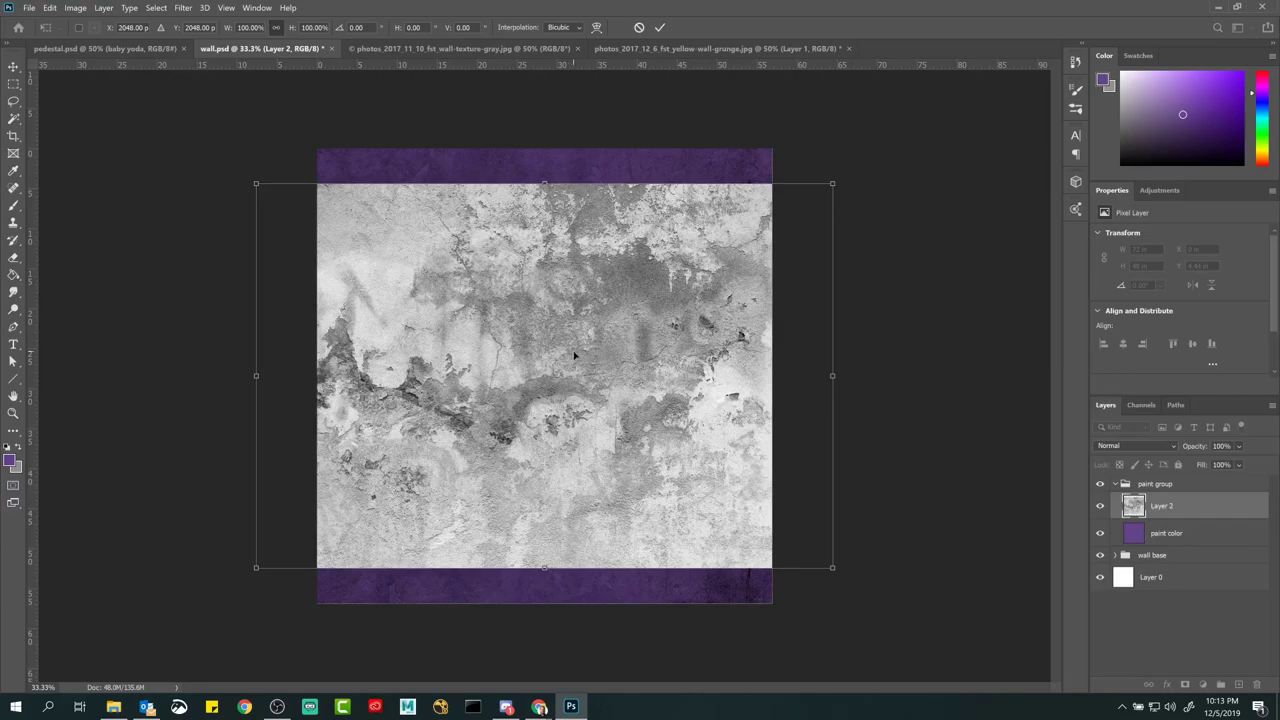
drag(571, 325, 575, 354)
click(661, 28)
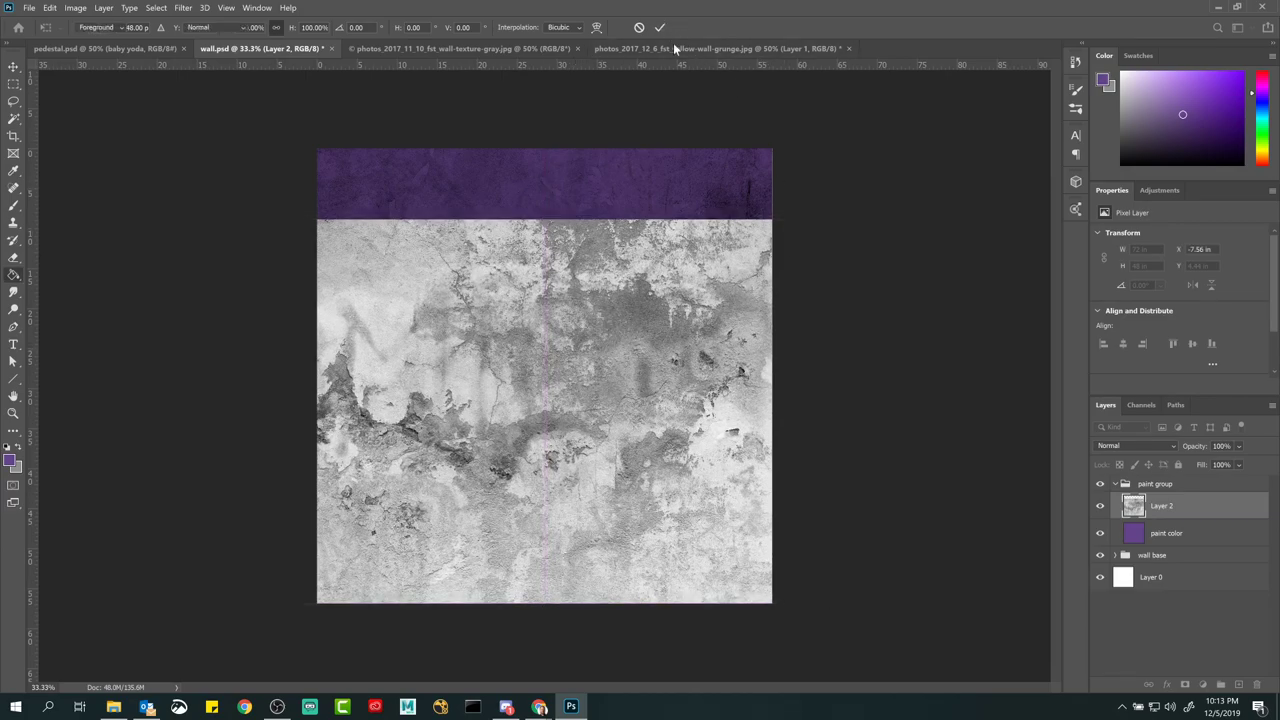
Step: Duplicate the pasted grunge layer and move the copy up to cover the uncovered purple strip at the canvas top
mouse_move(1139, 504)
mouse_down()
mouse_move(1241, 664)
mouse_move(1239, 685)
mouse_up()
key(v)
mouse_move(577, 395)
mouse_down()
mouse_move(560, 336)
mouse_move(580, 205)
mouse_move(570, 258)
mouse_move(567, 192)
mouse_move(495, 160)
mouse_move(523, 109)
mouse_move(525, 125)
mouse_up()
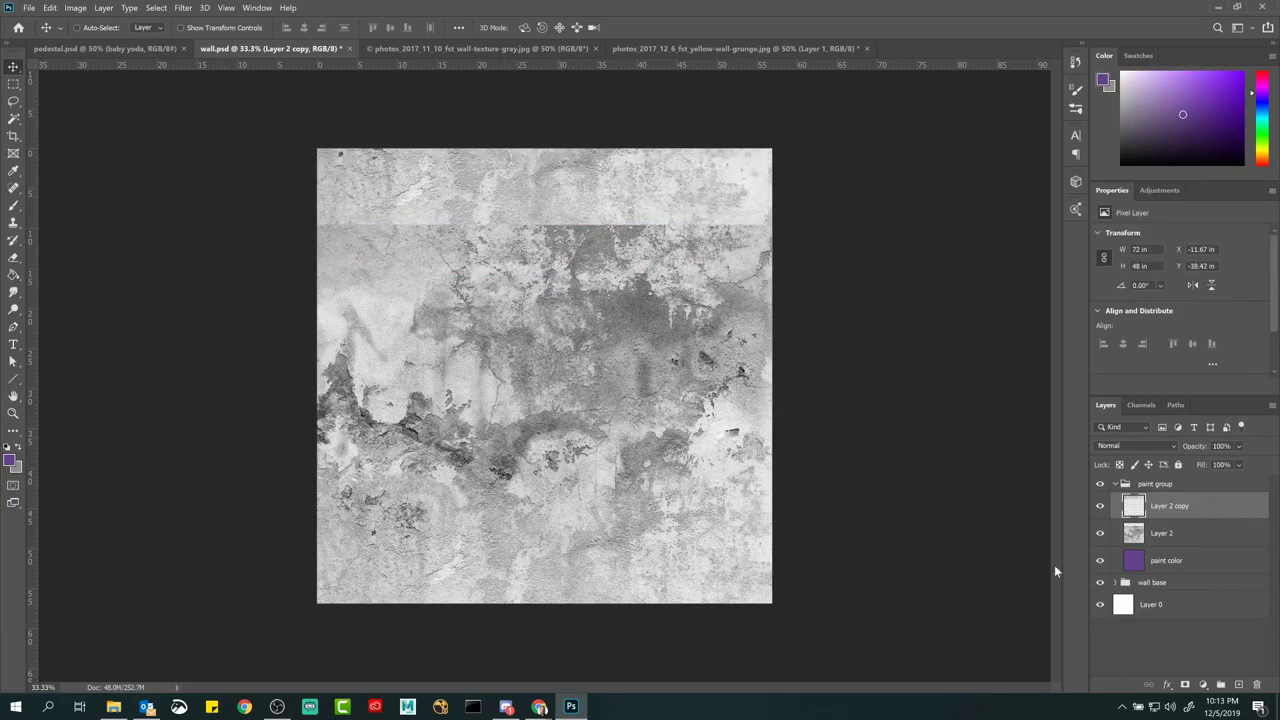
Step: Merge the grunge layer and its duplicate into a single layer
shift+click(1137, 535)
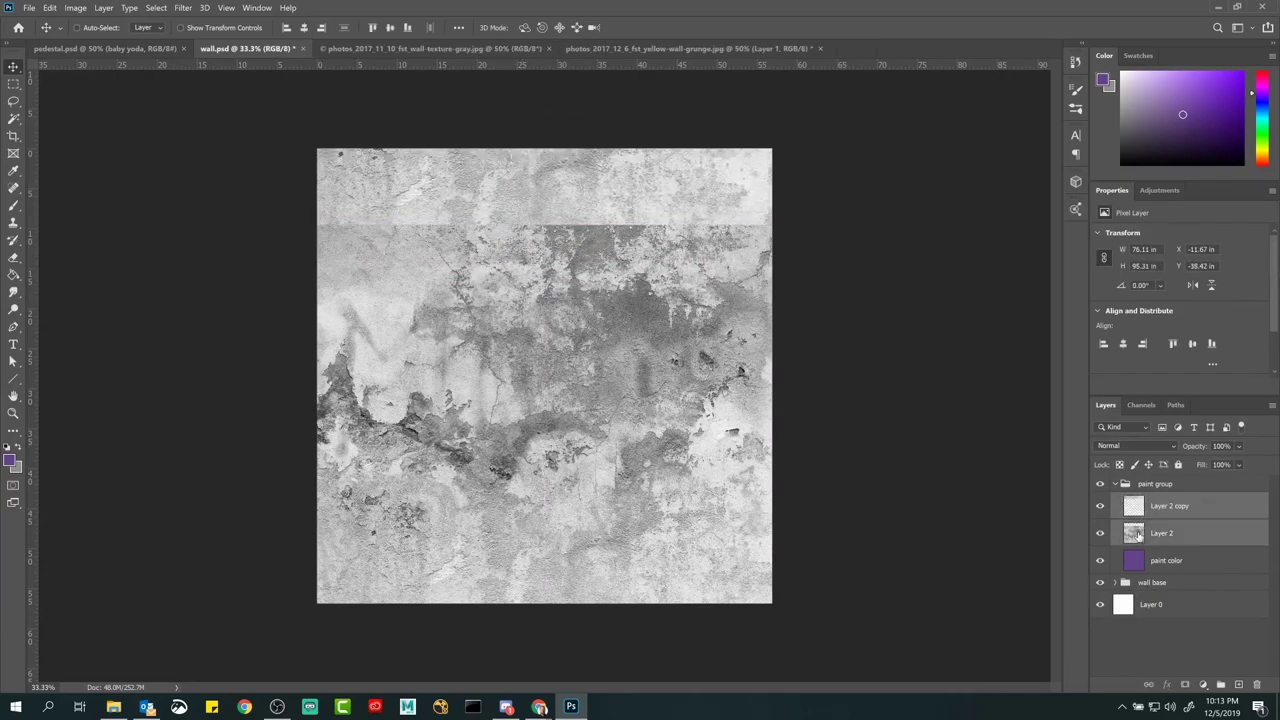
click(104, 8)
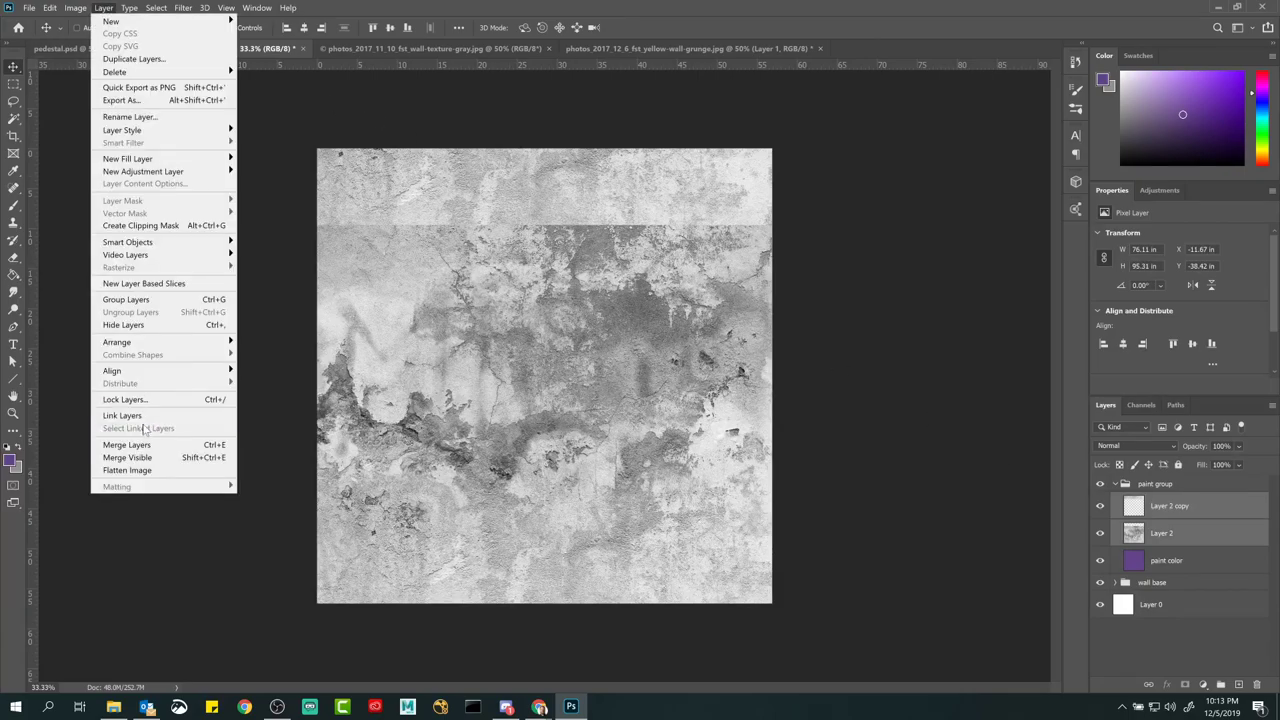
click(700, 13)
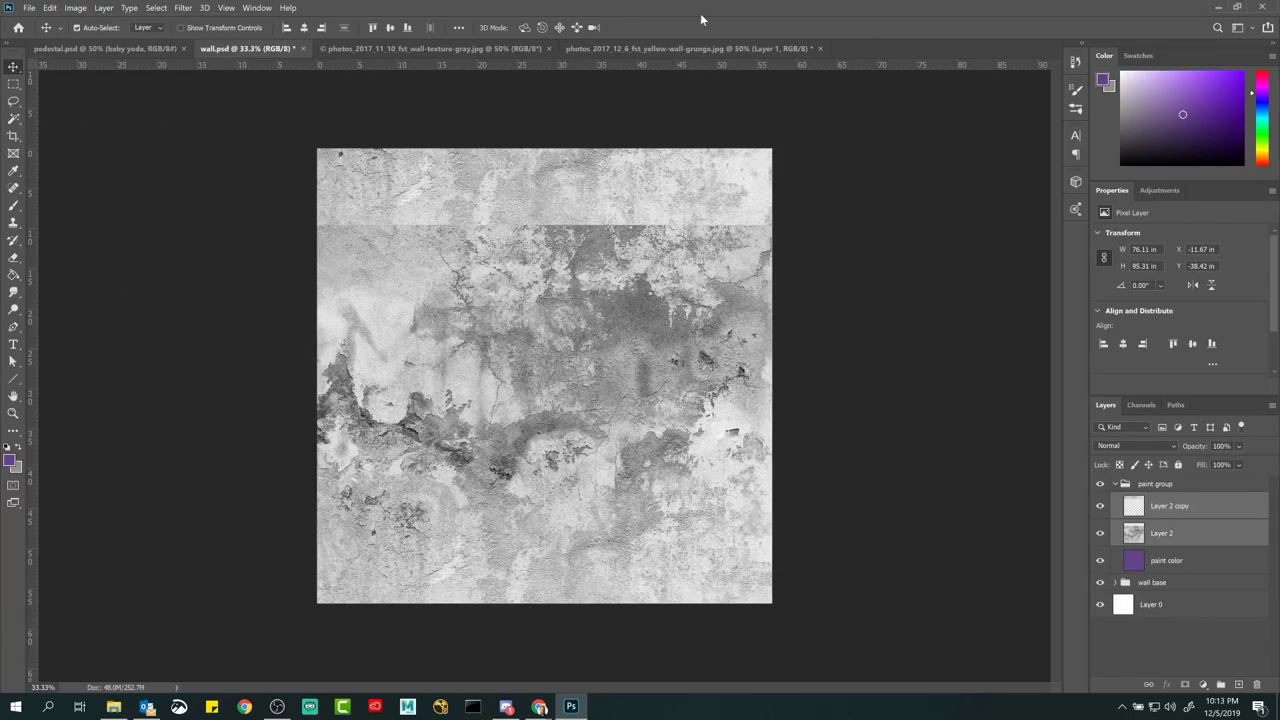
key(ctrl+e)
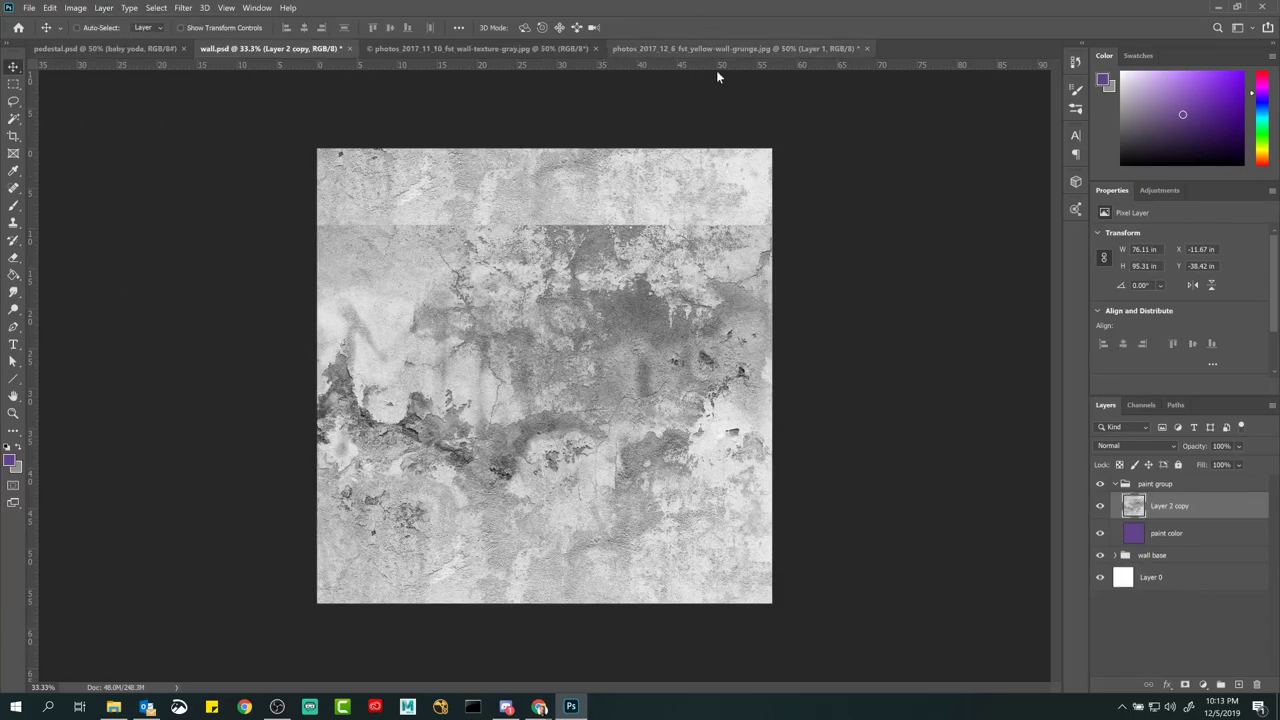
Step: Heal the horizontal seam between the two grunge pieces on a new layer with the content-aware Spot Healing Brush
click(1239, 685)
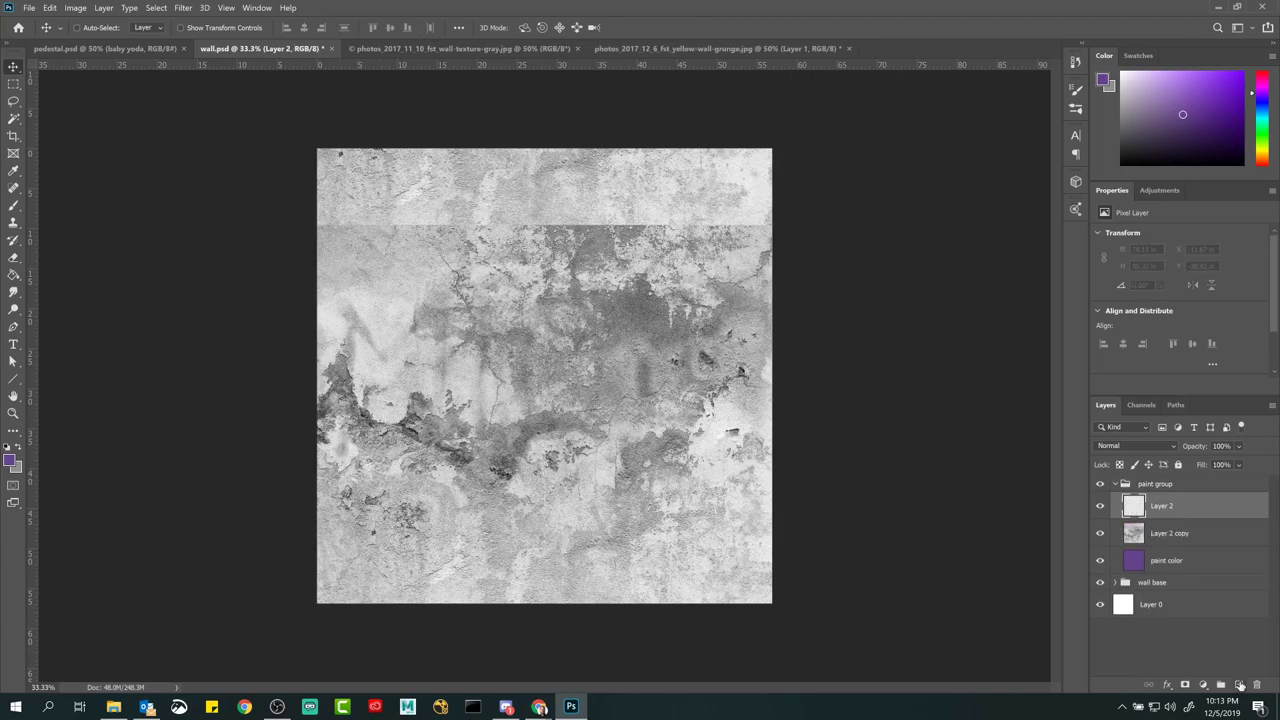
click(14, 188)
drag(320, 230, 889, 231)
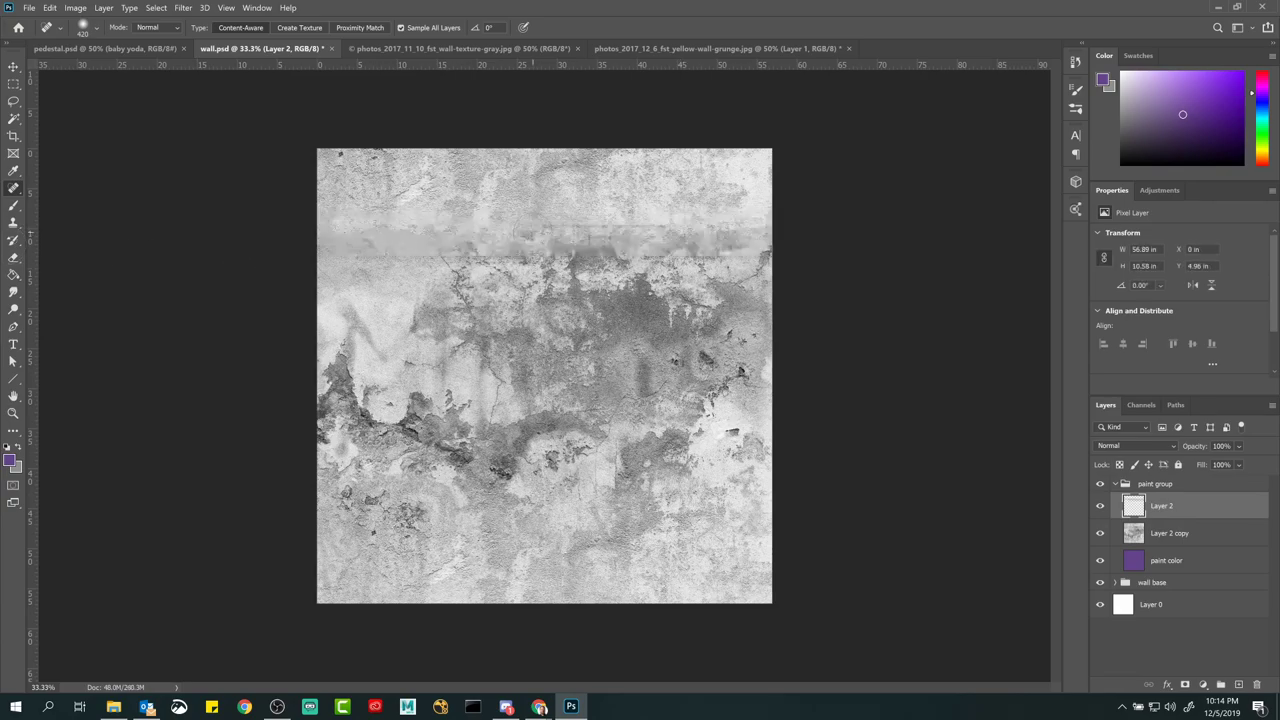
drag(490, 224, 685, 225)
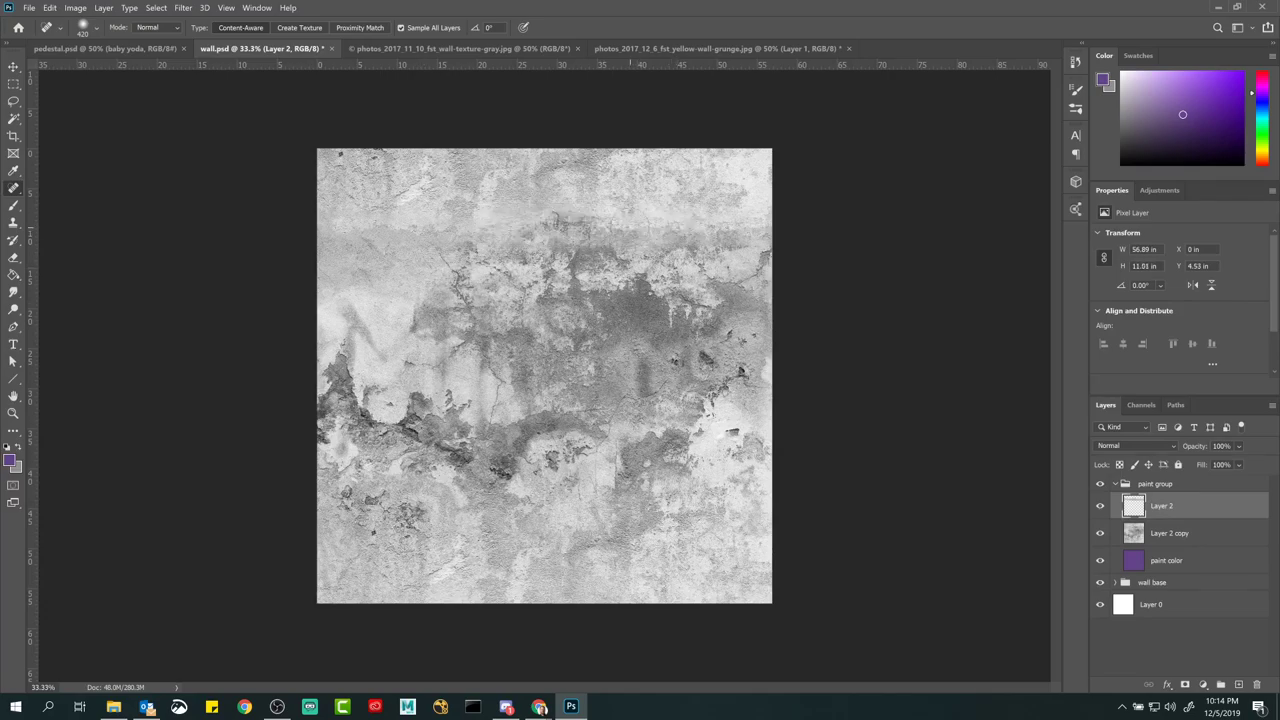
drag(630, 228, 500, 229)
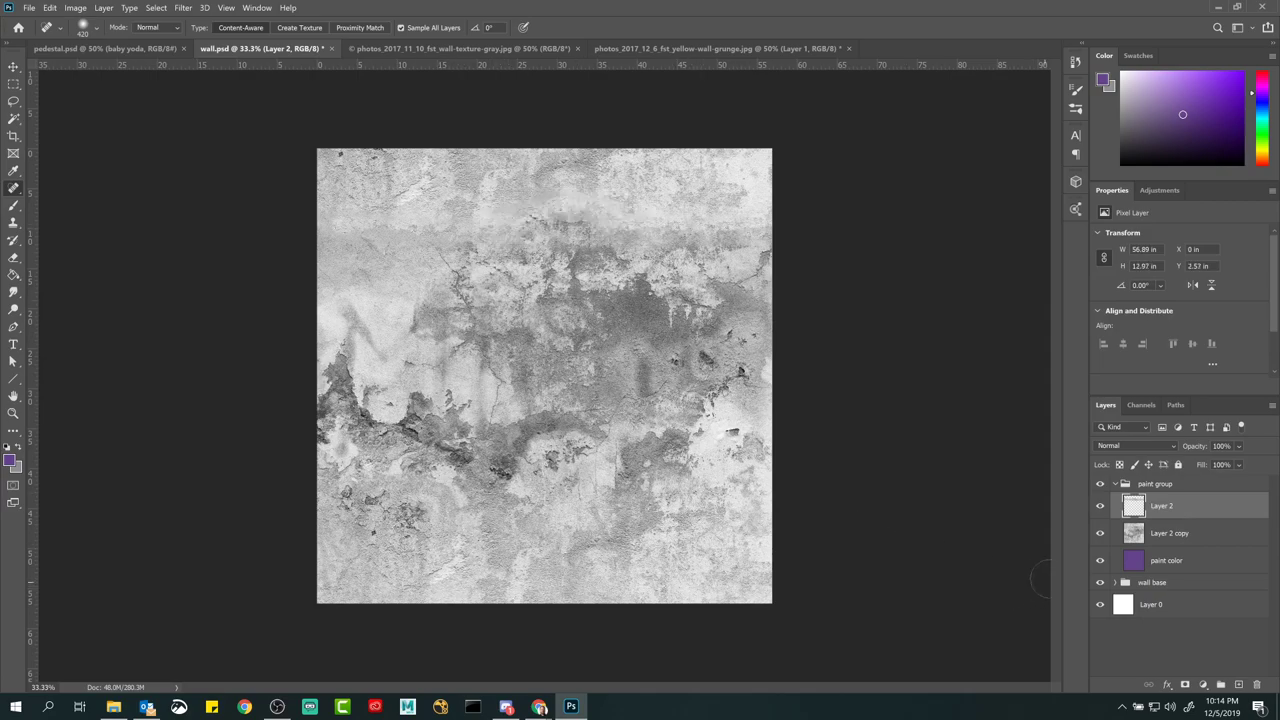
Step: Compare the seam with and without the healing layer, and merge that layer into the grunge layer
click(1100, 507)
click(1100, 507)
click(1100, 507)
click(1100, 507)
key(ctrl+e)
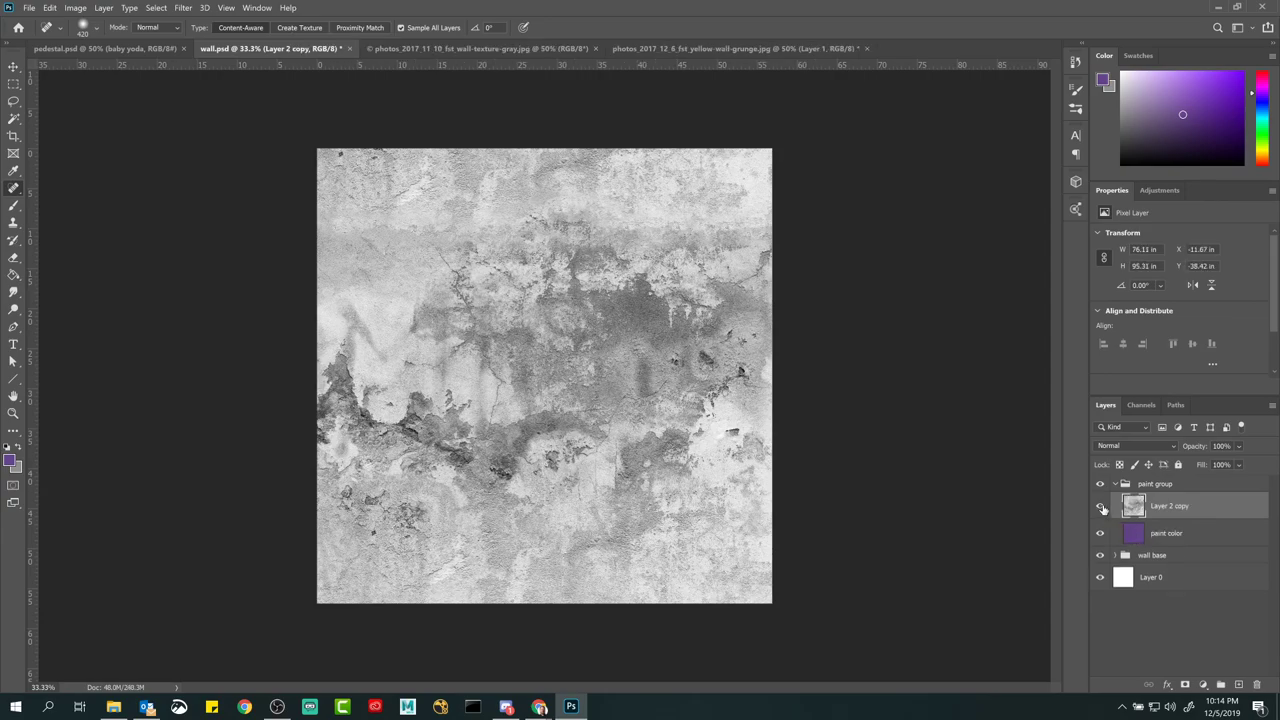
Step: Toggle the merged grunge layer's visibility to compare its light and dark areas with the purple paint below
click(1100, 507)
click(1100, 507)
click(1100, 507)
click(1100, 507)
click(1100, 507)
click(1100, 507)
Step: Hide the grunge layer and add a layer mask to the paint color layer
click(1134, 537)
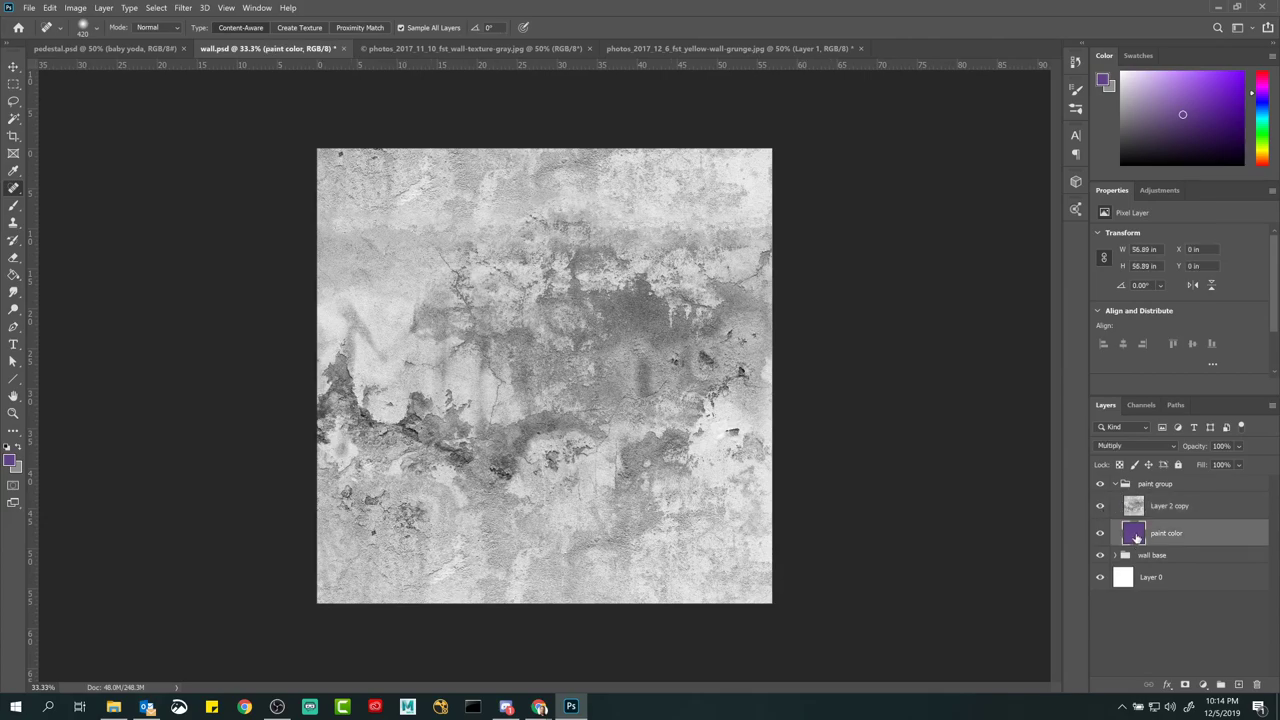
click(1100, 506)
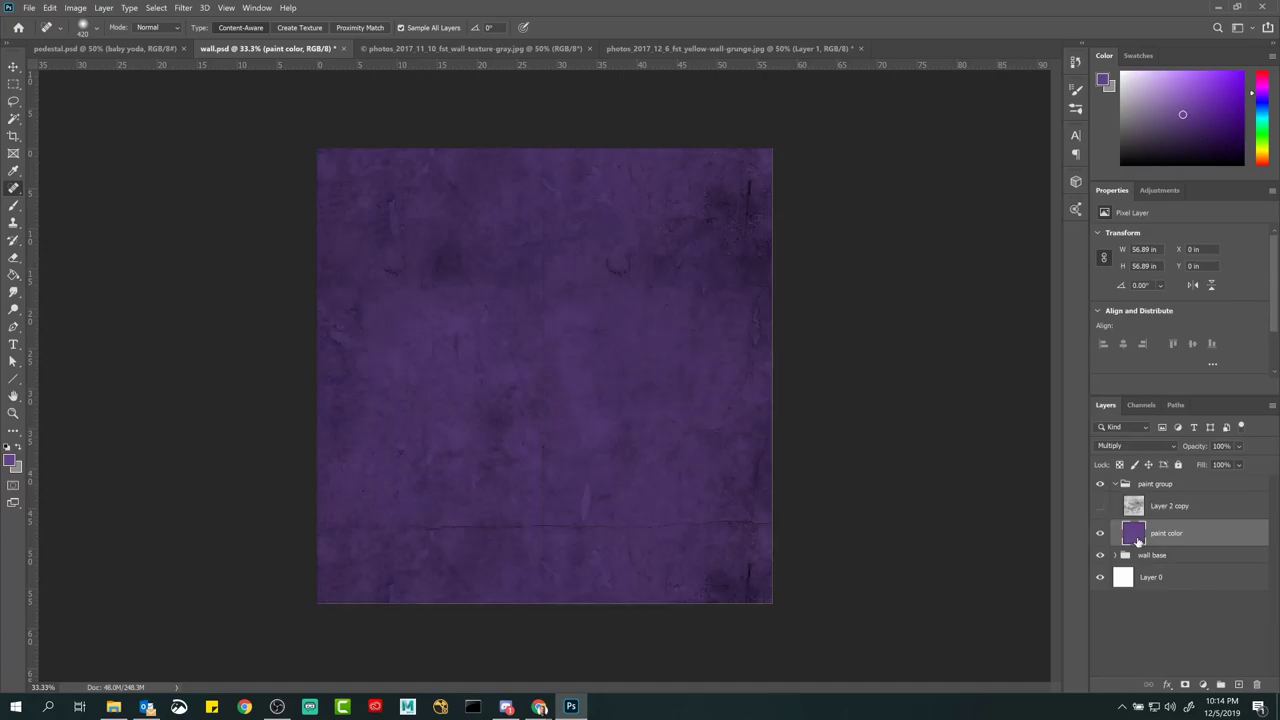
click(1187, 685)
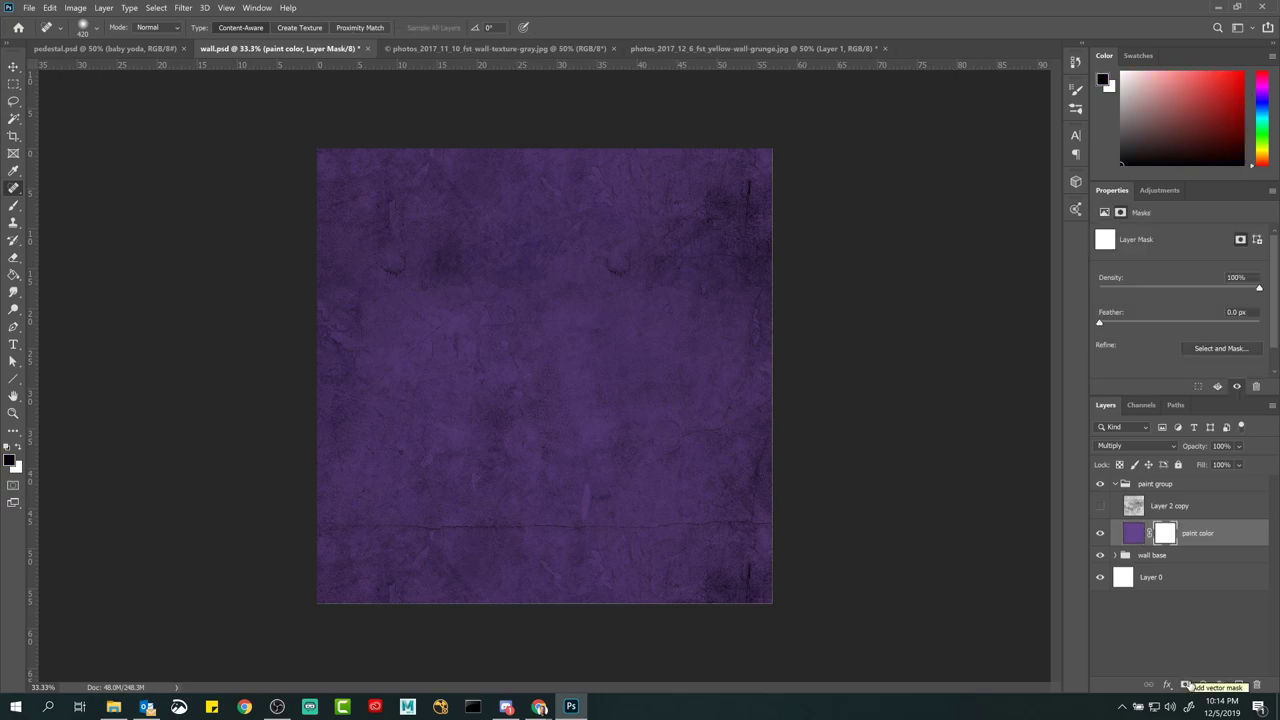
Step: Copy the entire canvas area of the grunge layer, hide that layer, and select the paint color layer's mask
click(1101, 507)
click(1114, 506)
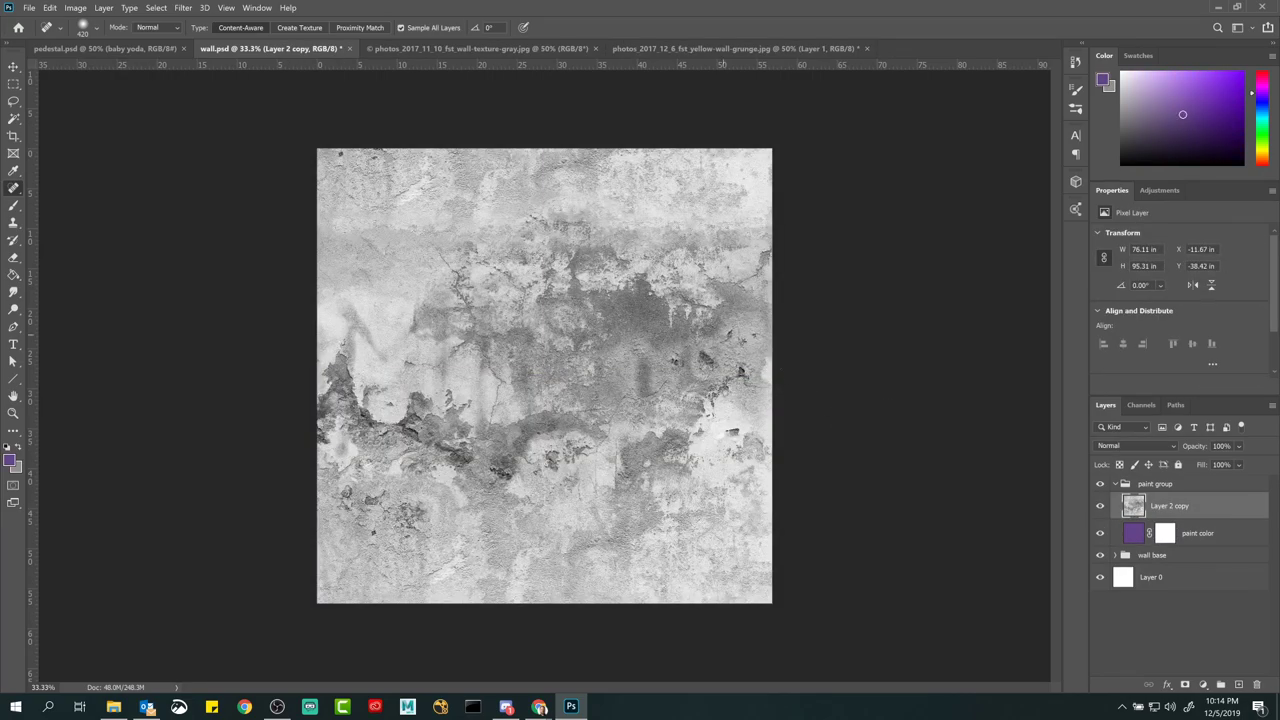
key(ctrl+a)
key(ctrl+d)
click(1101, 508)
click(1165, 535)
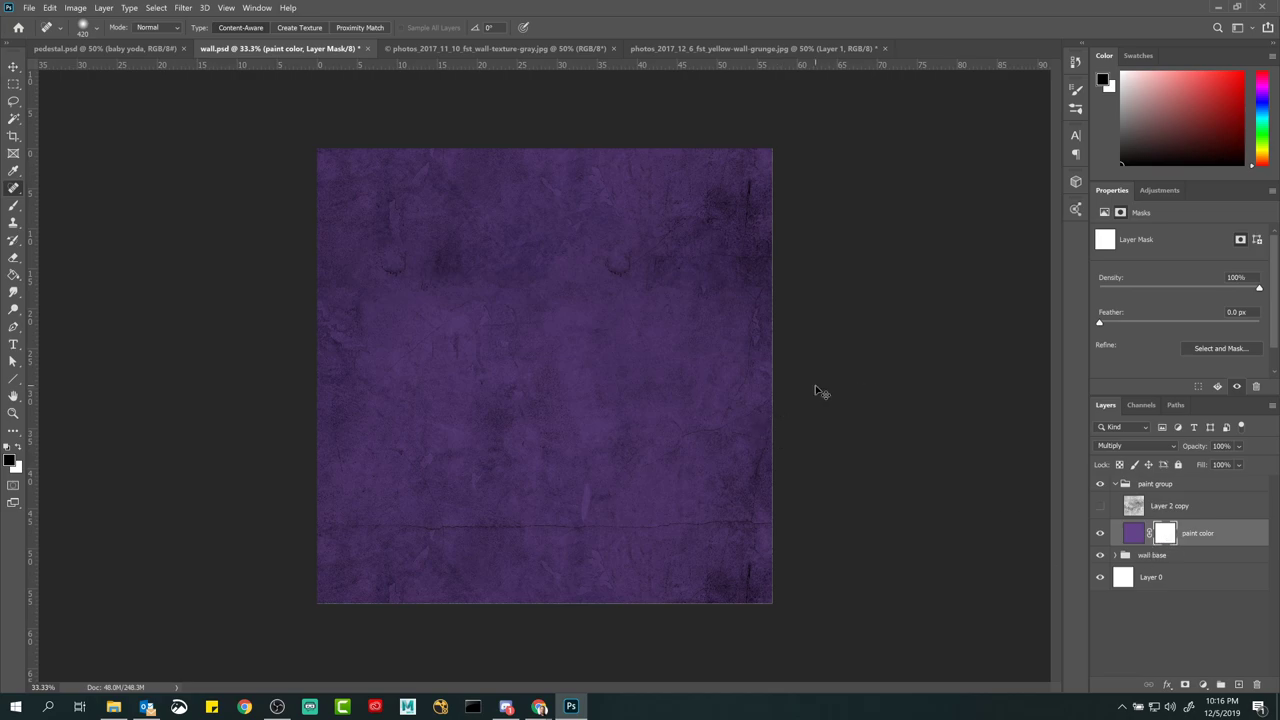
Step: Try to paste the copied grunge texture directly onto the paint color mask, and delete the extra layer
key(ctrl+v)
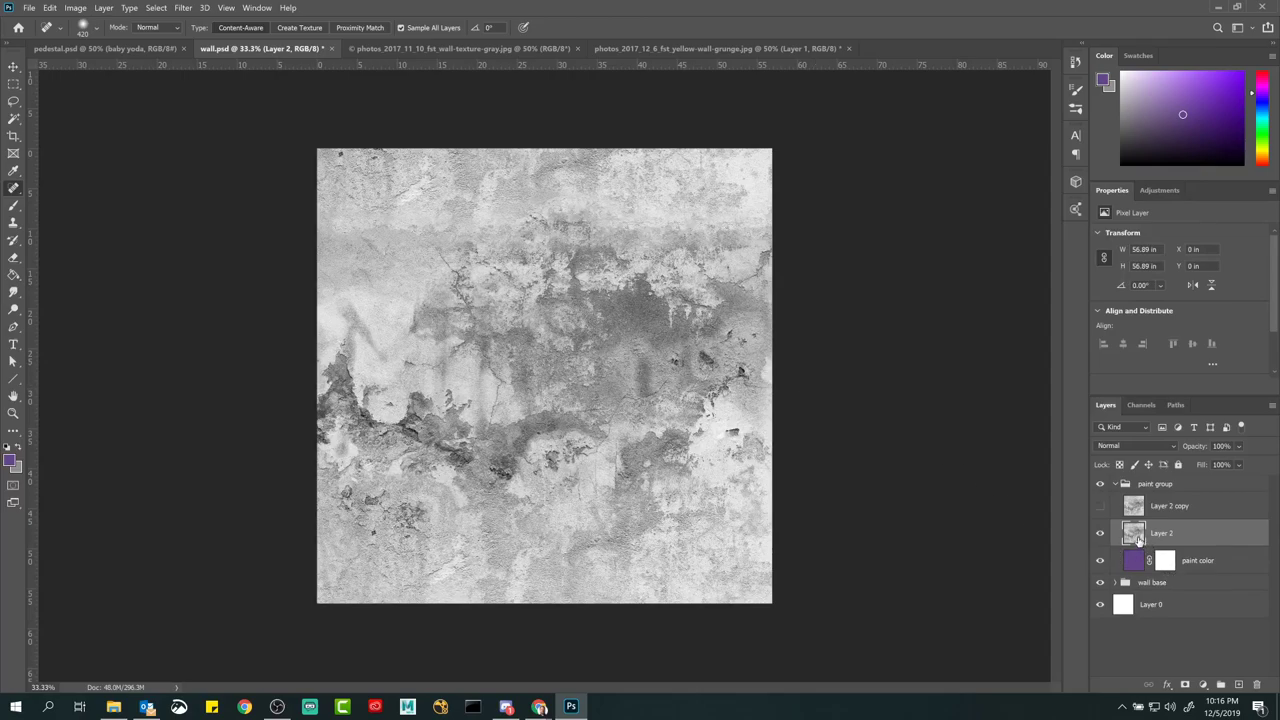
mouse_move(1133, 535)
mouse_down()
mouse_move(1190, 665)
mouse_move(1256, 685)
mouse_up()
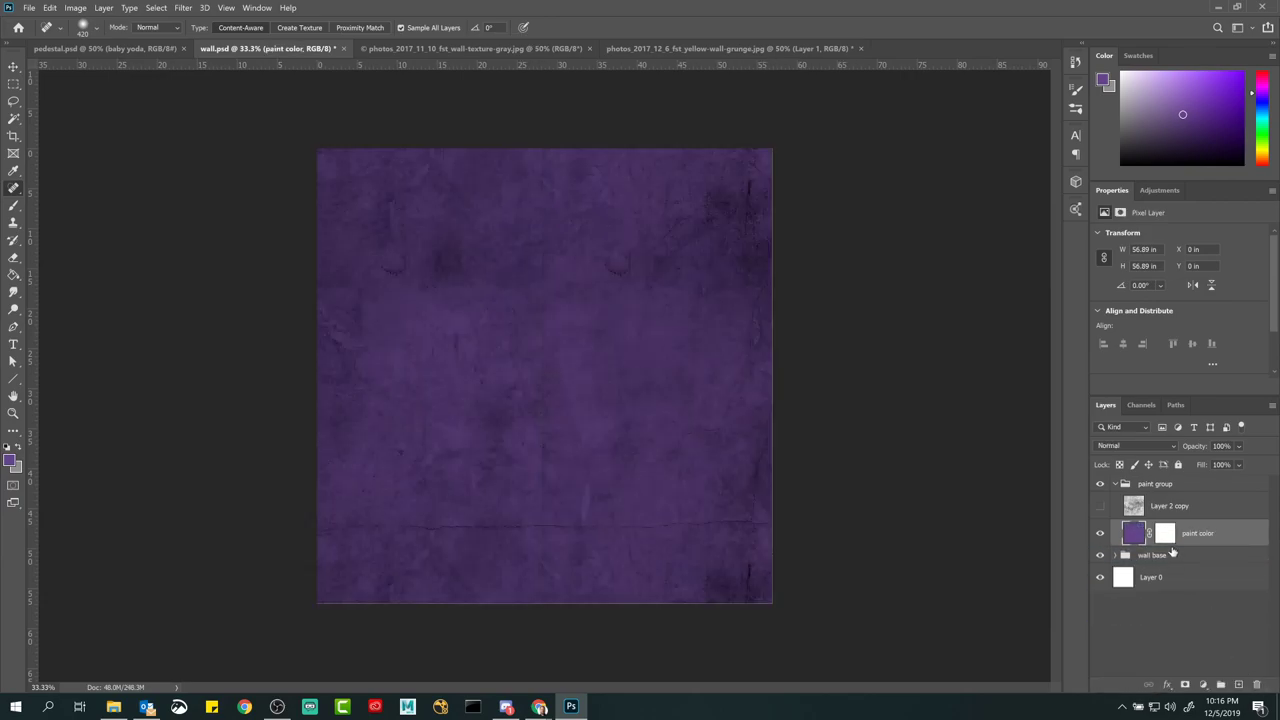
key(ctrl+z)
mouse_move(1130, 535)
mouse_down()
mouse_move(1185, 645)
mouse_move(1256, 685)
mouse_up()
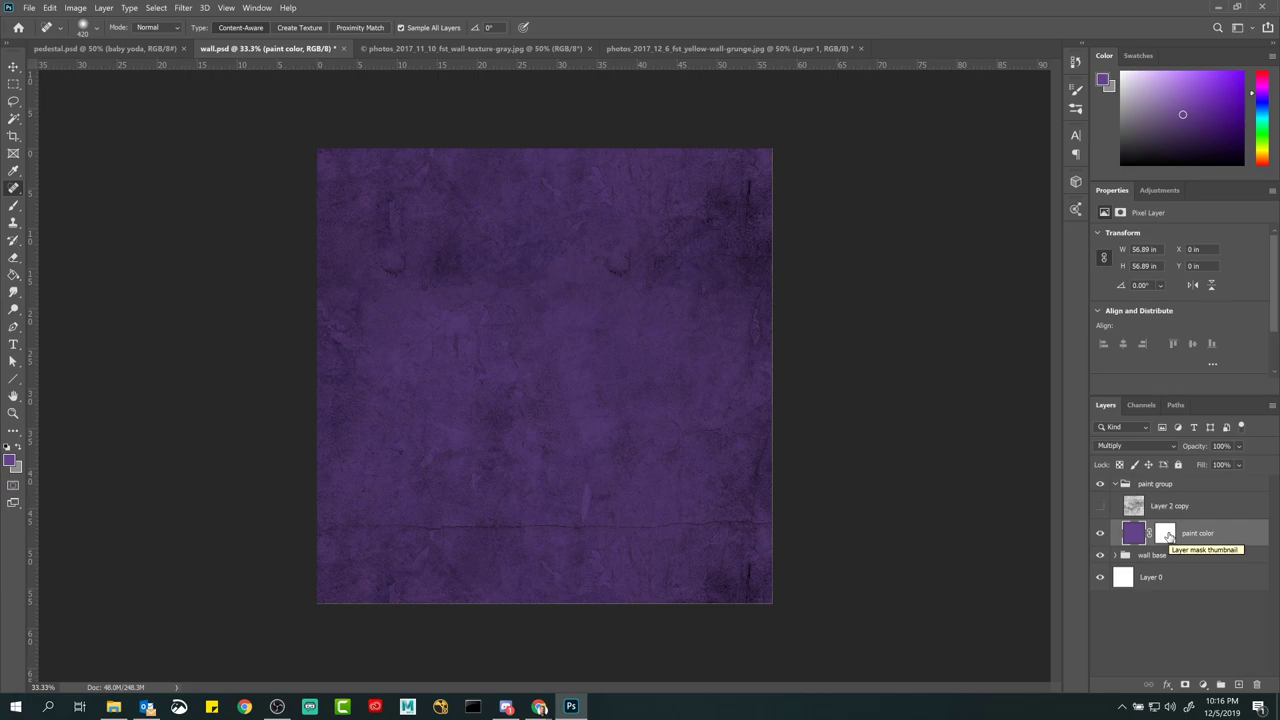
Step: Paste the copied grunge texture into the paint color Mask channel, shown on its own, and restore the RGB display
click(1166, 534)
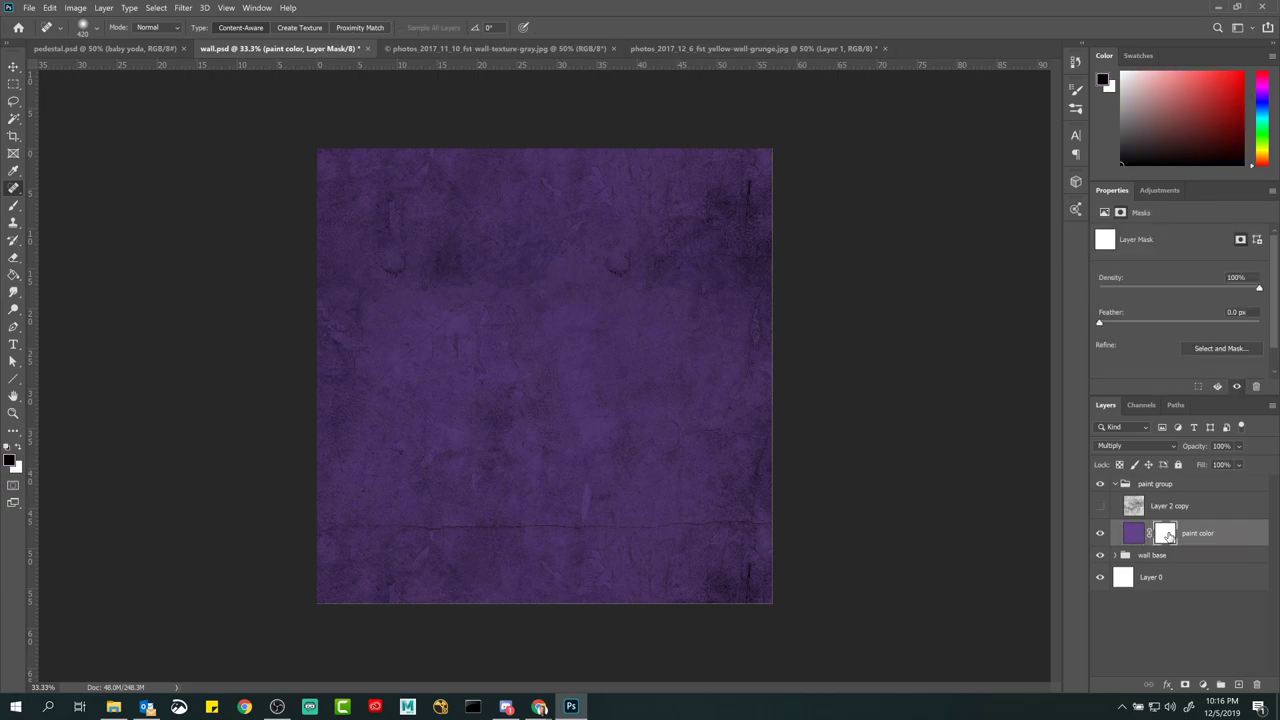
click(1140, 405)
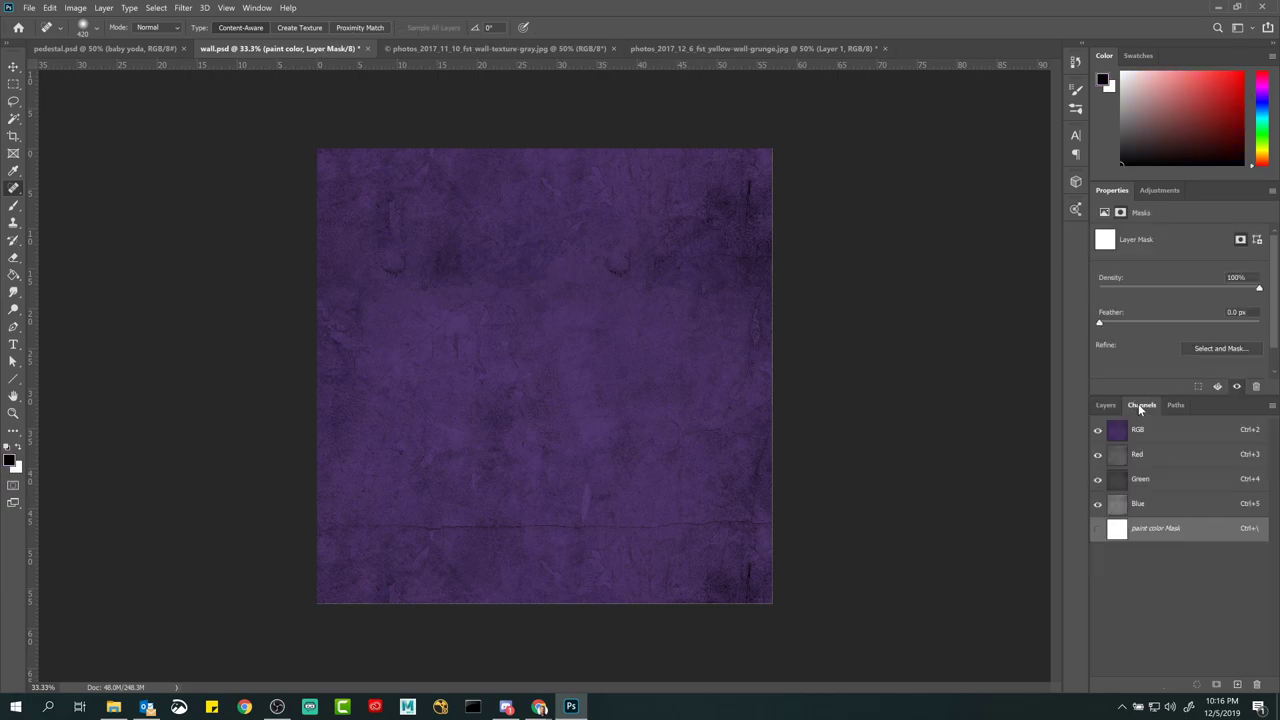
click(1099, 531)
click(1097, 431)
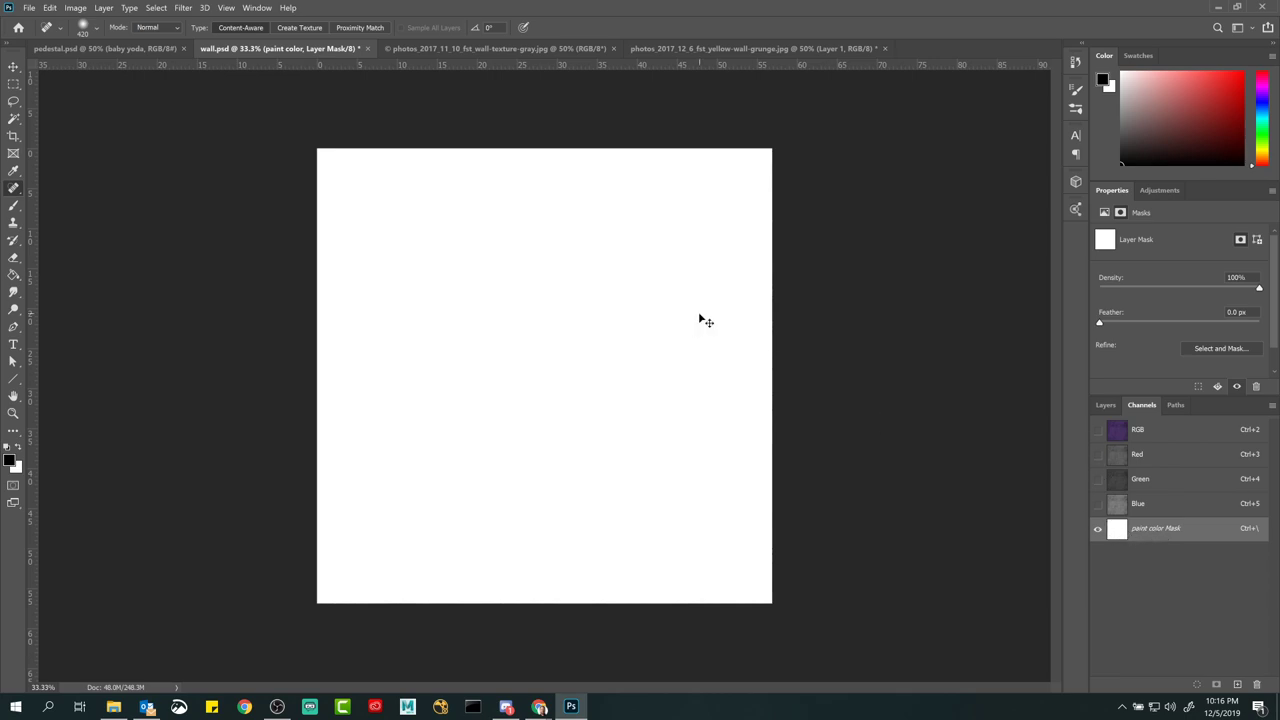
key(ctrl+v)
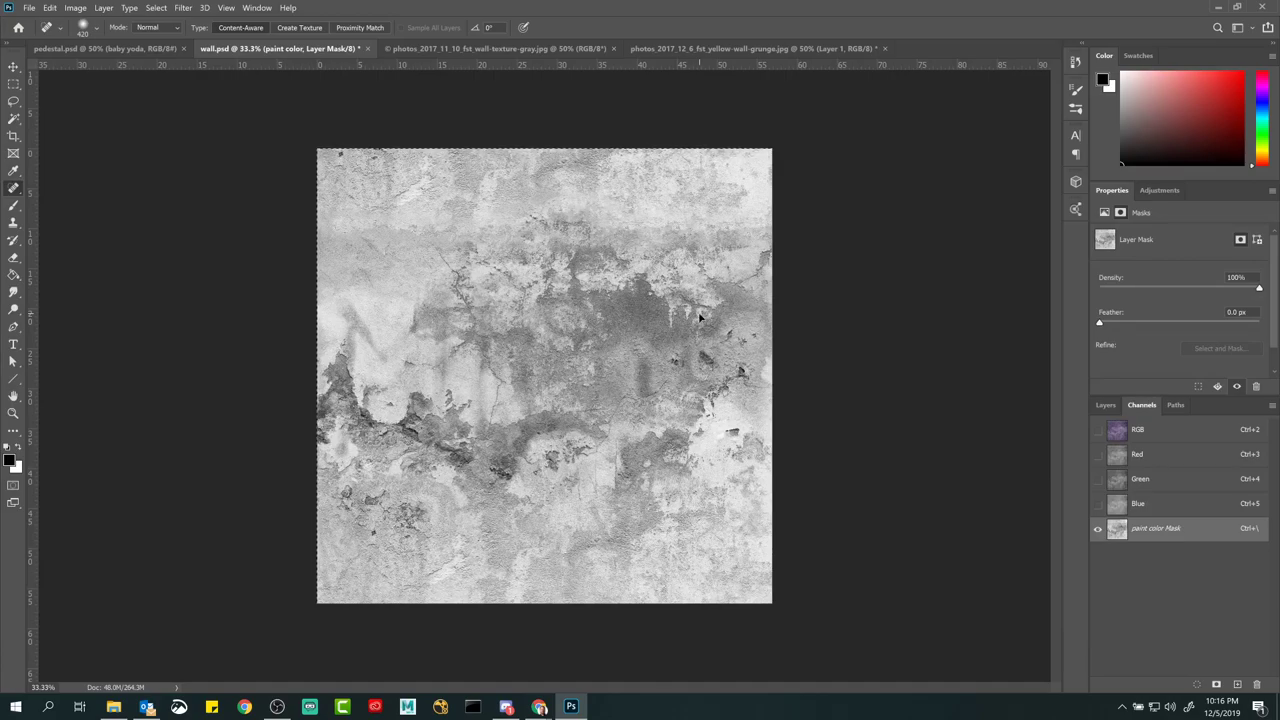
click(1098, 430)
click(1099, 529)
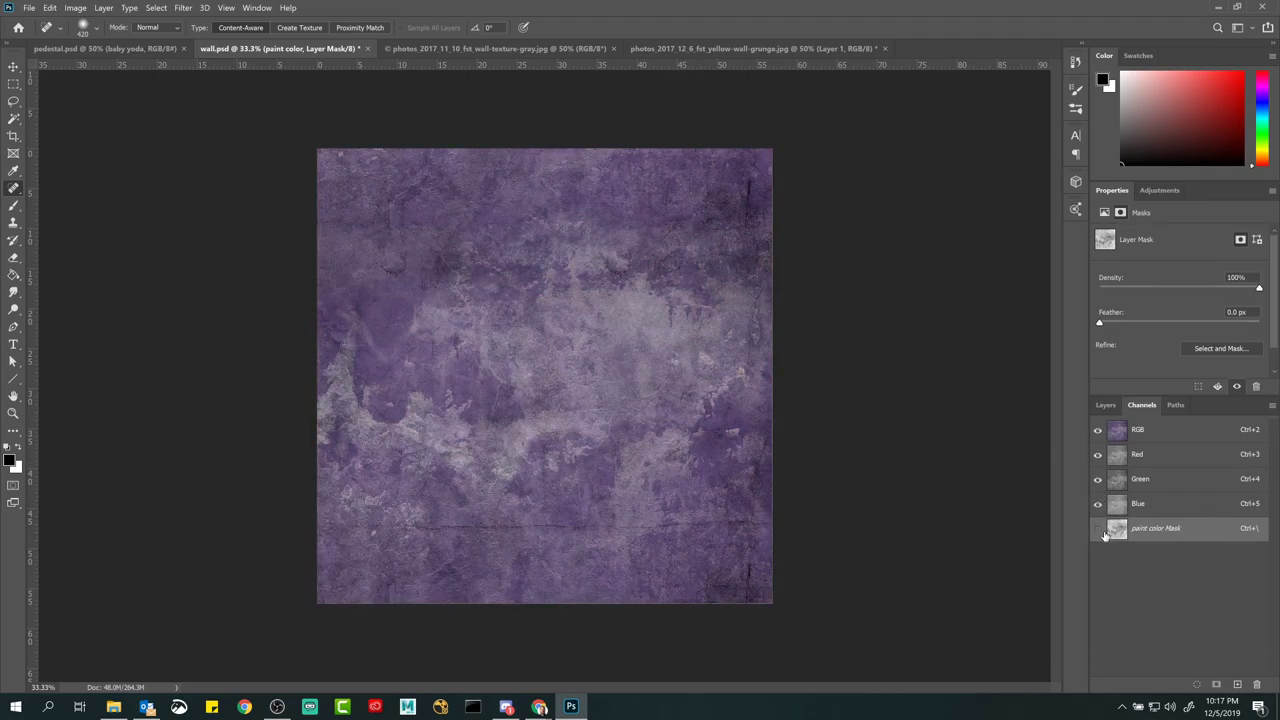
Step: Compare the wall with the paint color layer's mask disabled and enabled
click(1121, 437)
click(1105, 406)
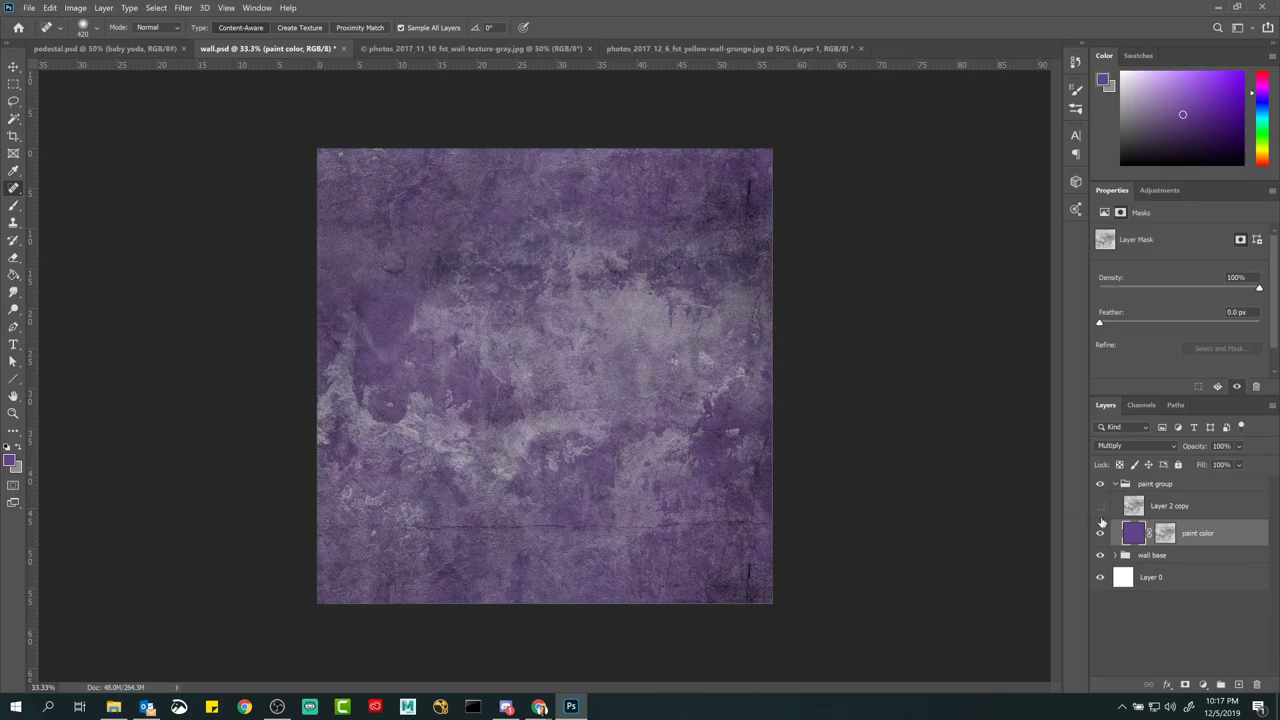
shift+click(1168, 535)
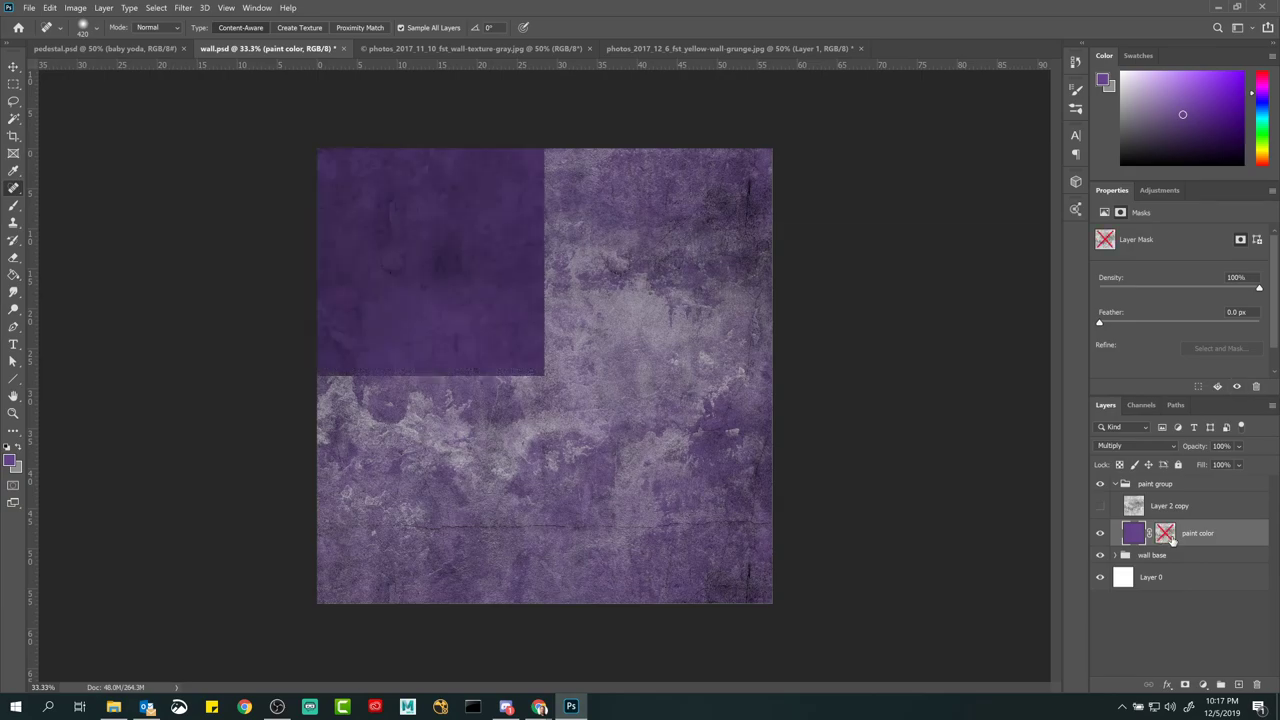
shift+click(1168, 535)
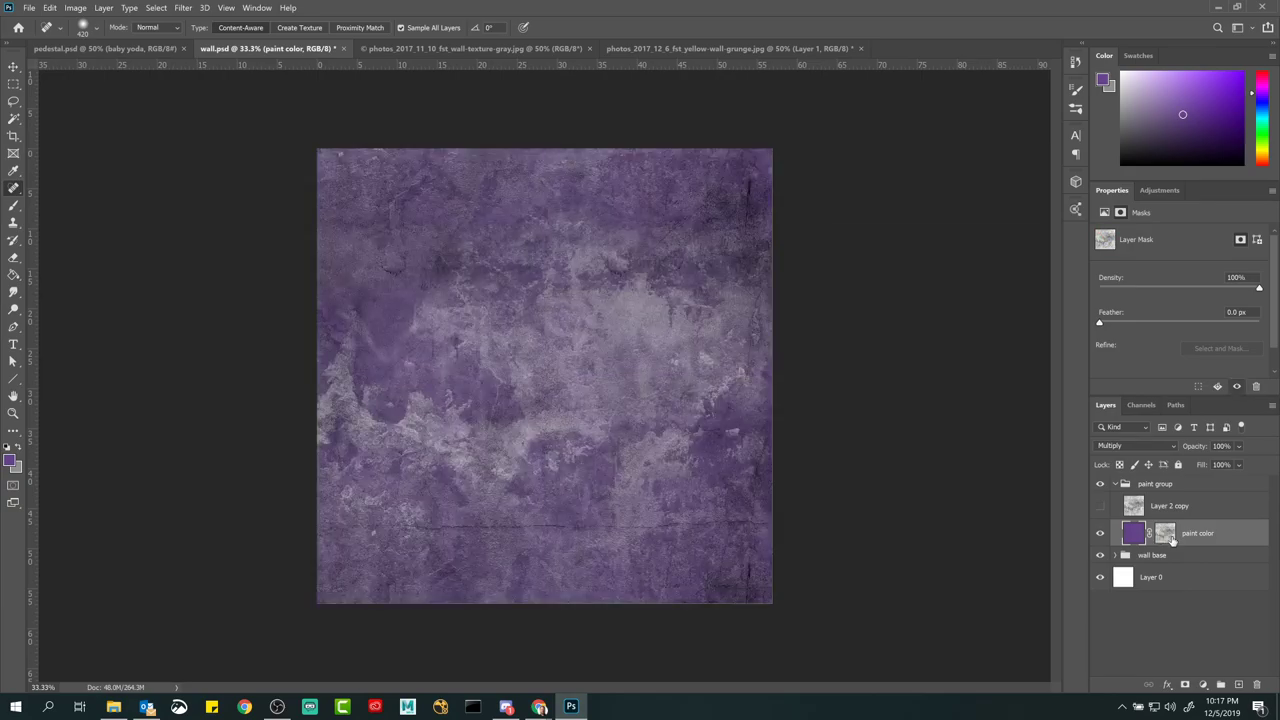
shift+click(1168, 535)
shift+click(1168, 535)
Step: Duplicate the paint color layer with its mask, rename the lower one "paint color original" and hide it
mouse_move(1132, 537)
mouse_down()
mouse_move(1140, 605)
mouse_move(1180, 676)
mouse_move(1240, 684)
mouse_up()
double_click(1196, 561)
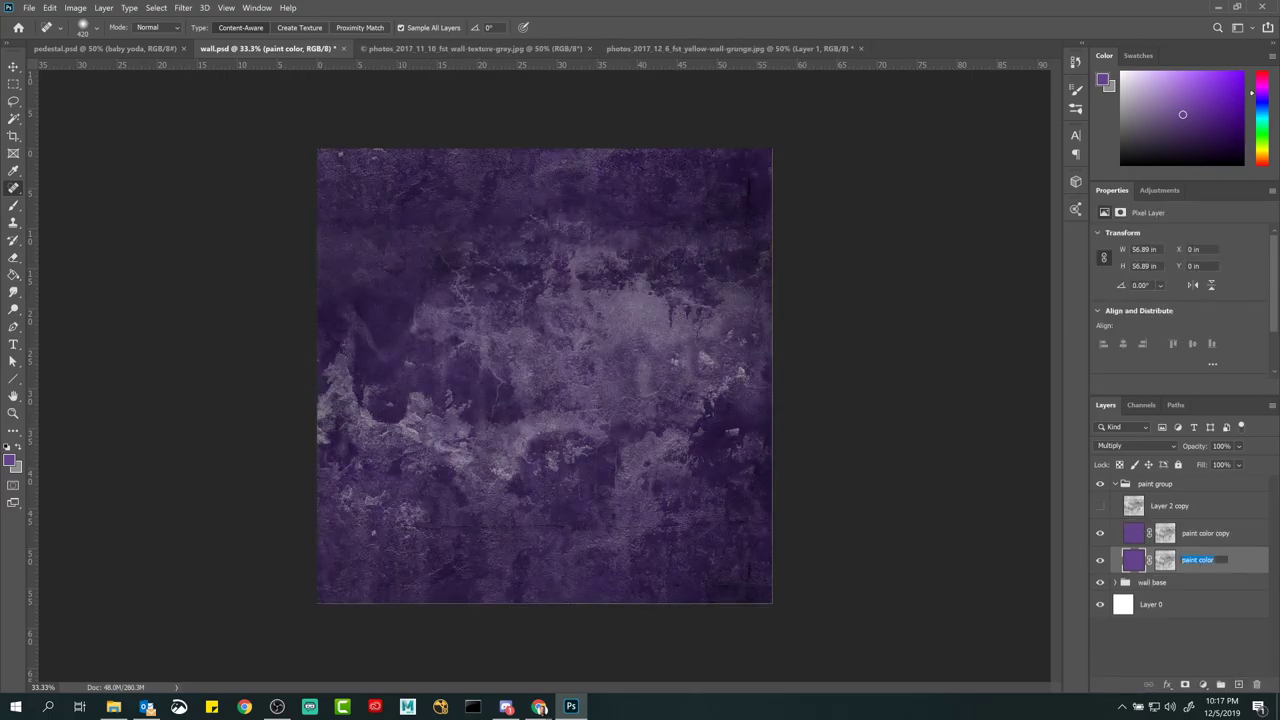
text(original)
key(Return)
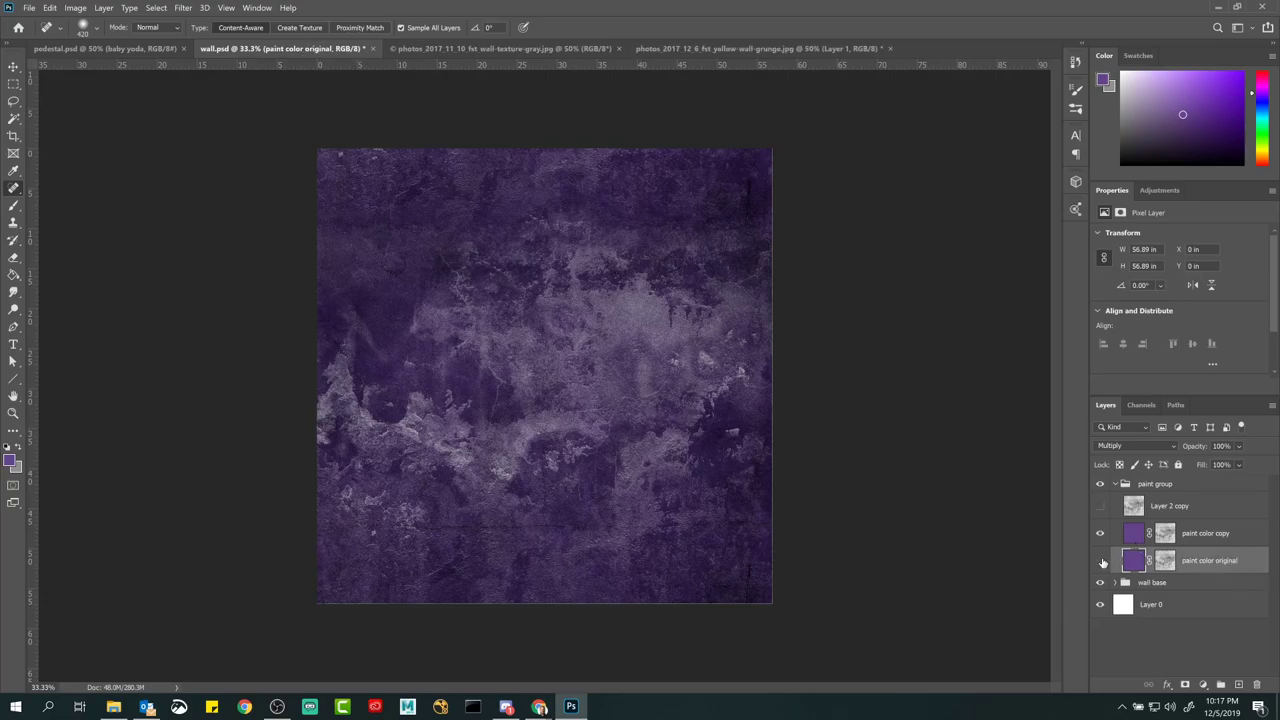
click(1100, 560)
Step: Rename the paint color copy layer as "paint color adjusted"
double_click(1205, 533)
text(paint color co)
key(BackSpace)
key(BackSpace)
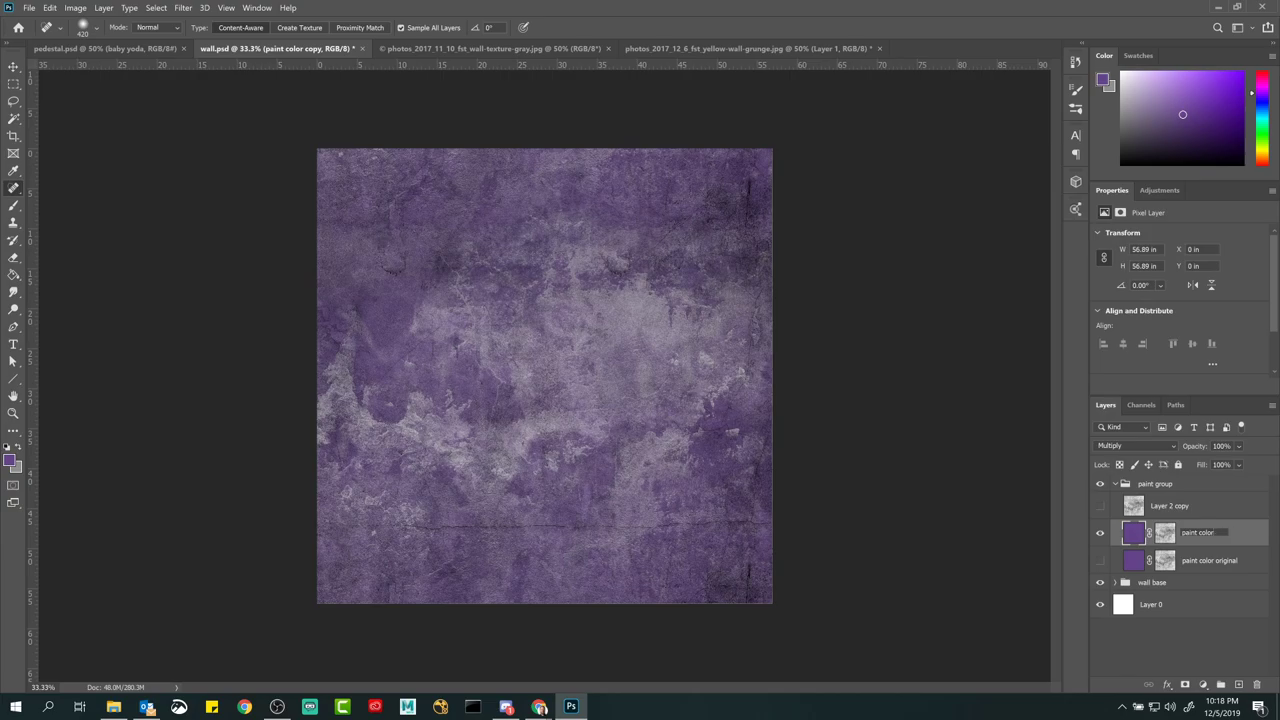
text(adjusted)
key(Return)
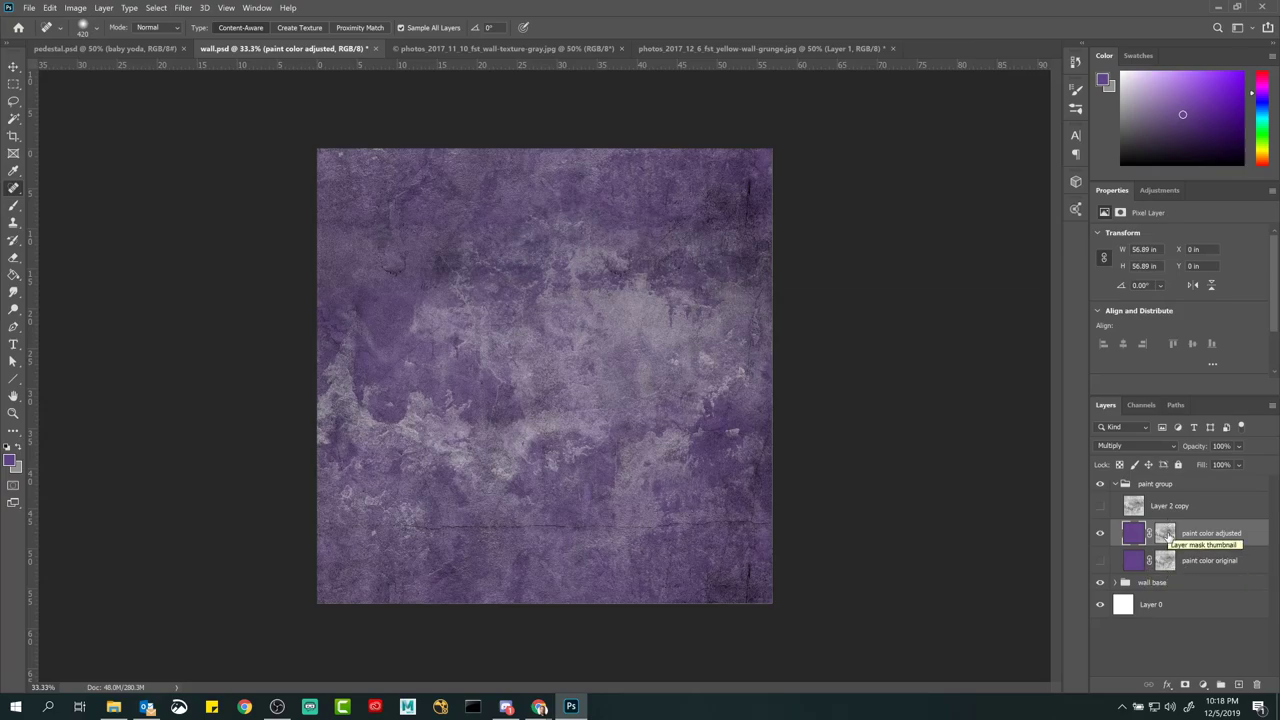
Step: View the paint color adjusted layer's mask on its own, and return to the full image
click(1165, 534)
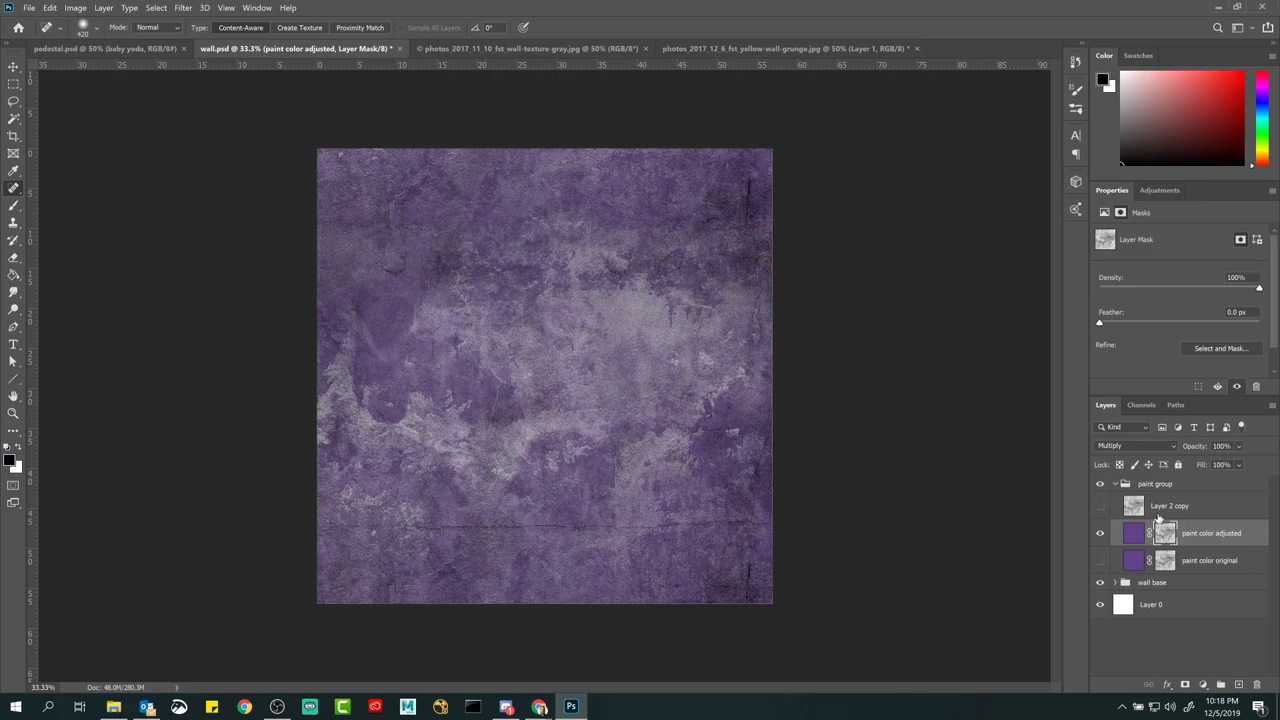
alt+click(1165, 534)
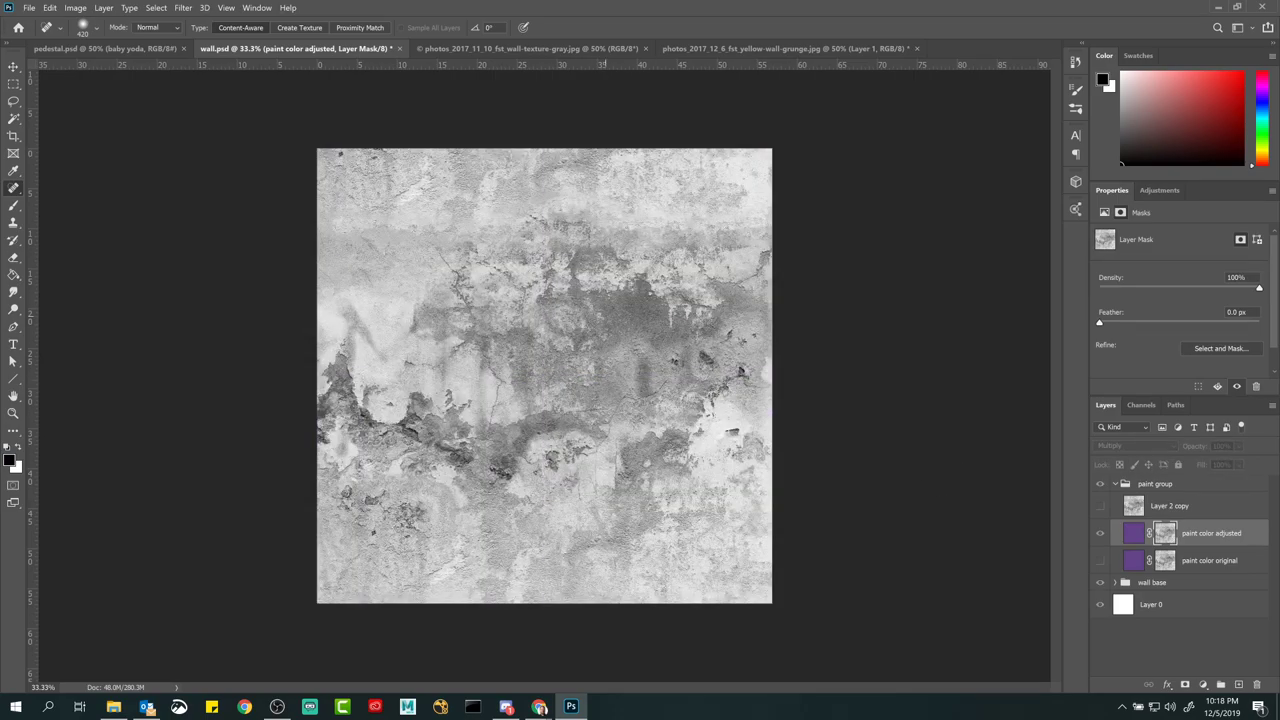
click(1130, 535)
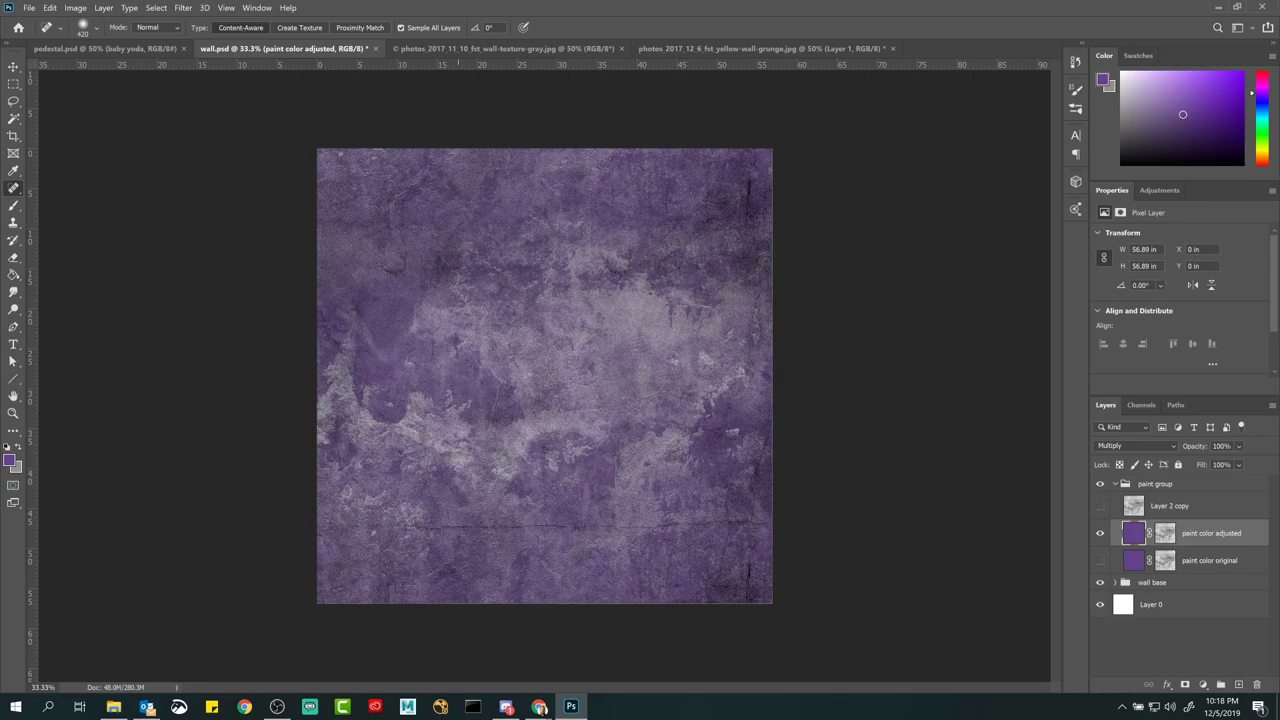
Step: Start a Levels adjustment on the paint color adjusted mask, with input black at 79 and input white at 204
click(1165, 535)
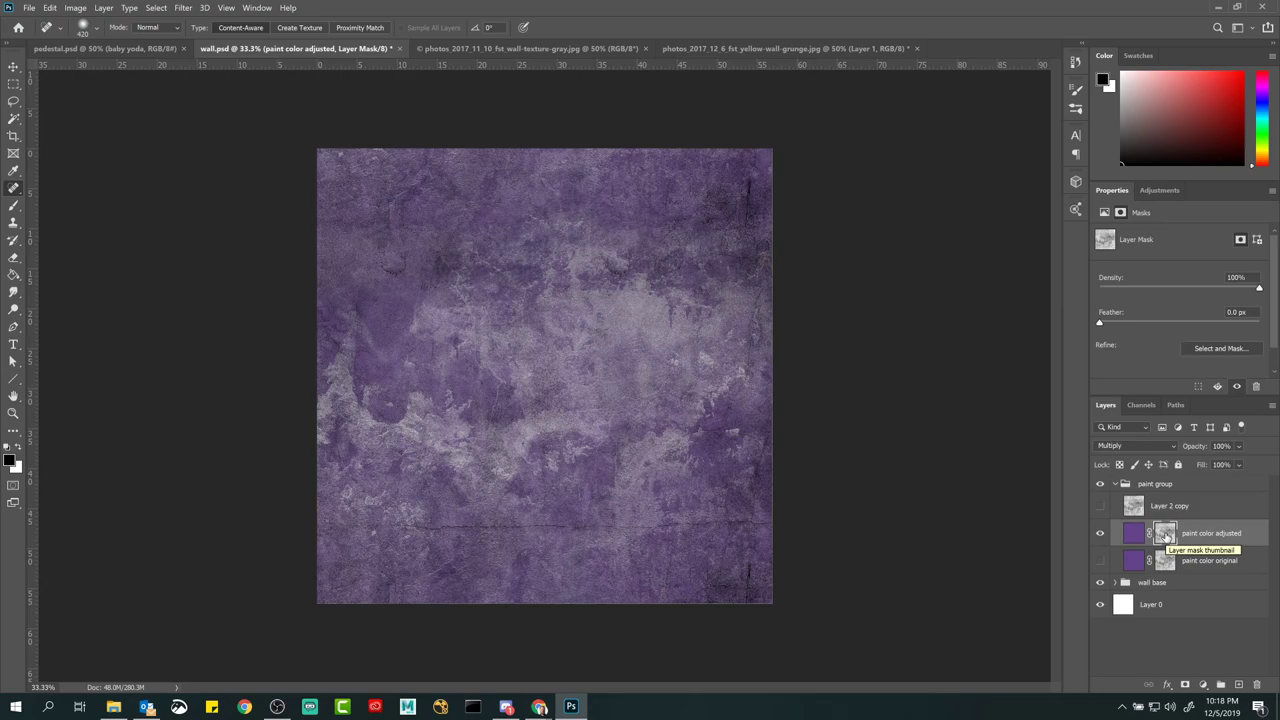
click(76, 7)
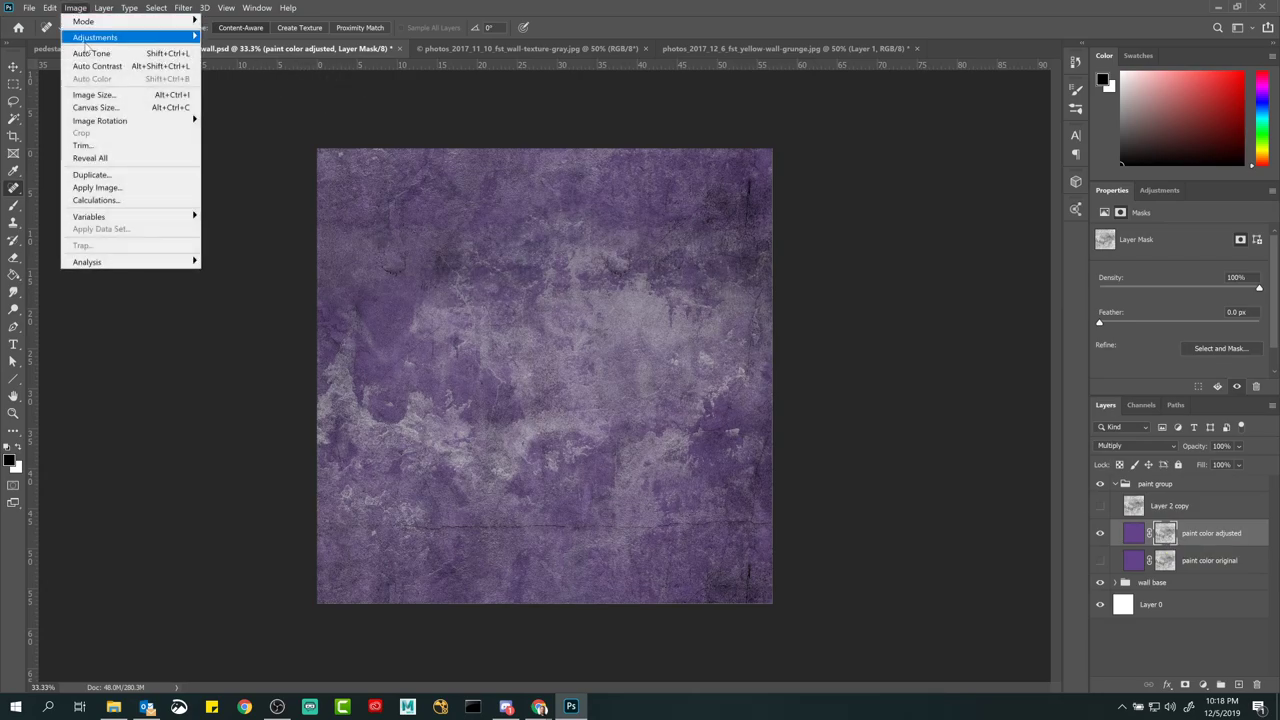
mouse_move(175, 40)
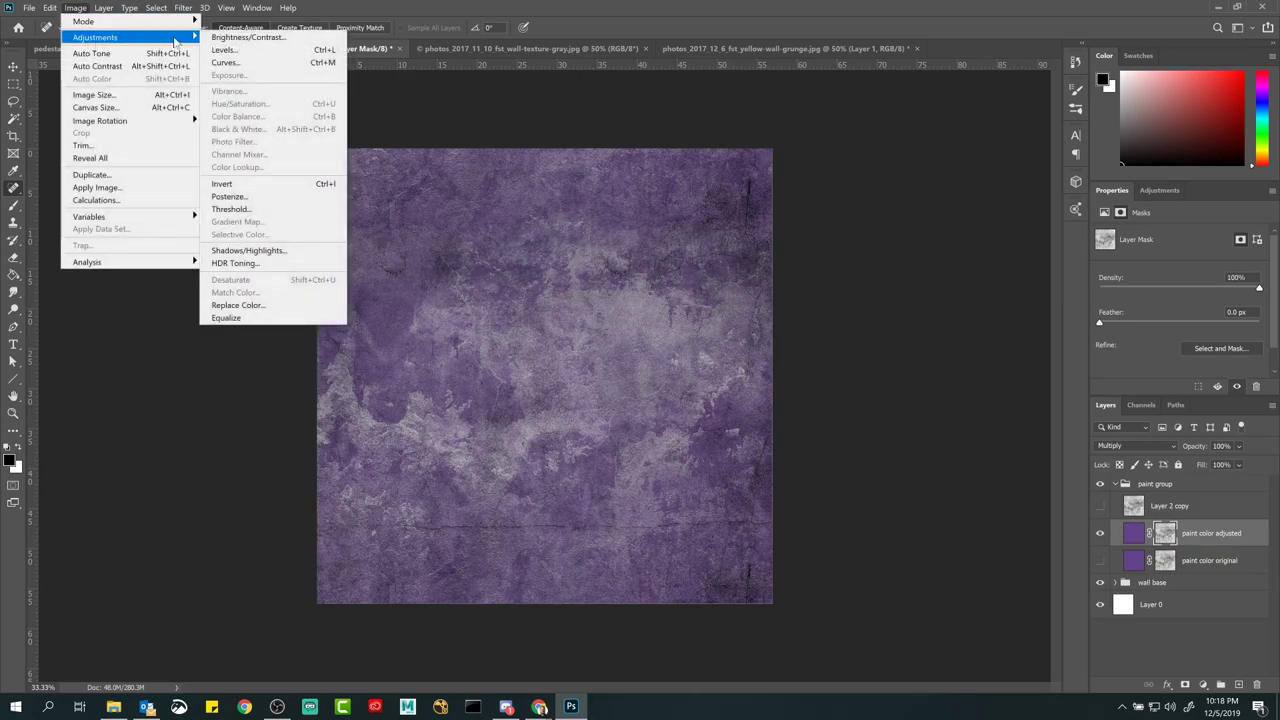
click(224, 50)
mouse_move(867, 178)
mouse_down()
mouse_move(871, 168)
mouse_move(867, 178)
mouse_up()
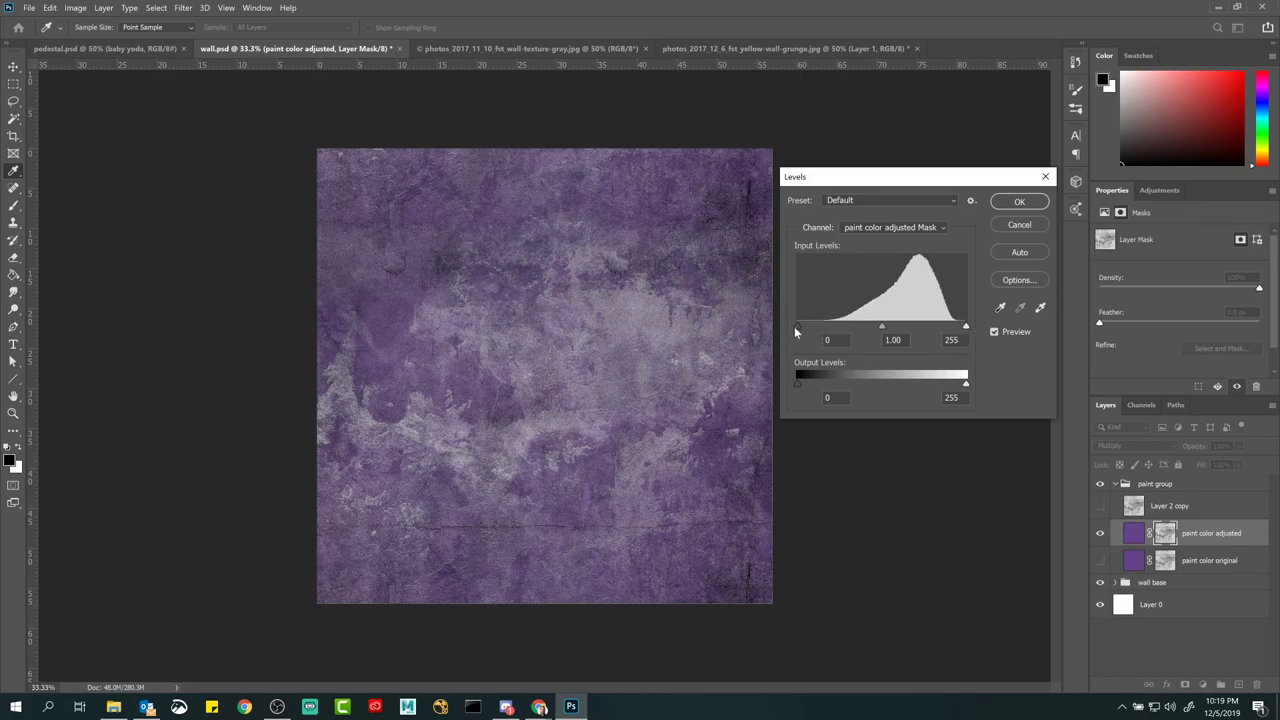
drag(797, 326, 850, 321)
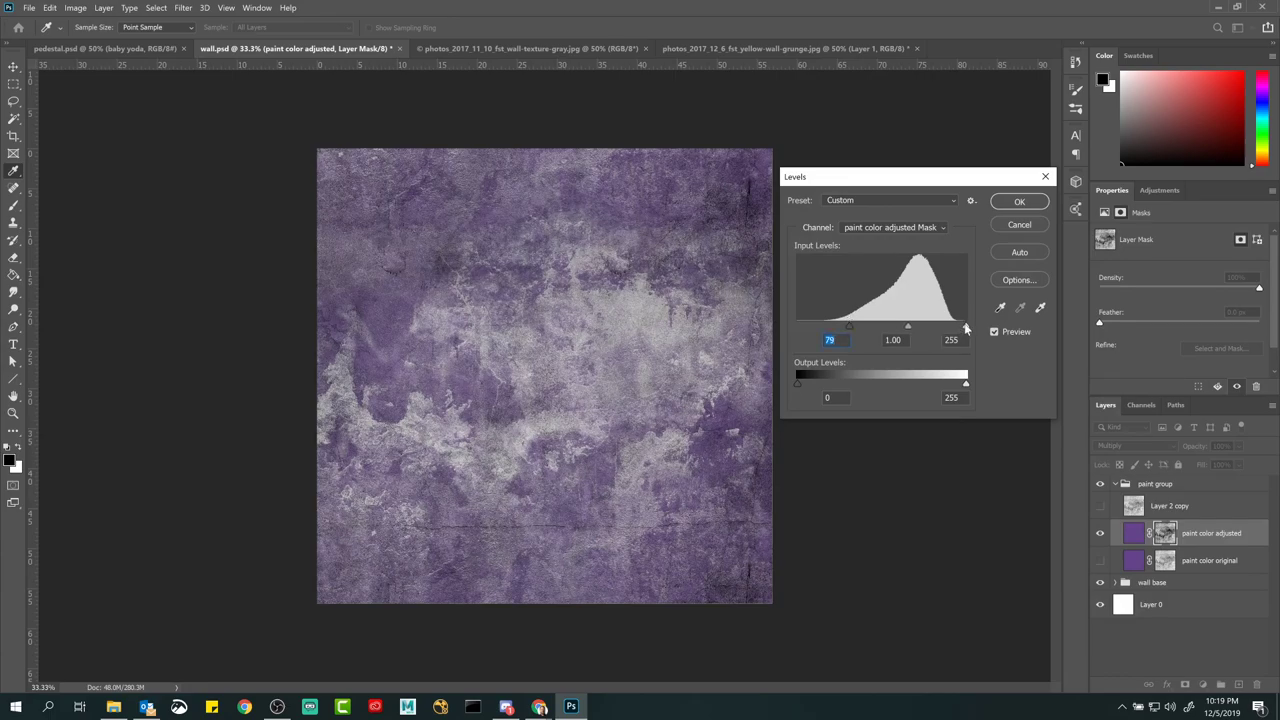
drag(966, 329, 932, 331)
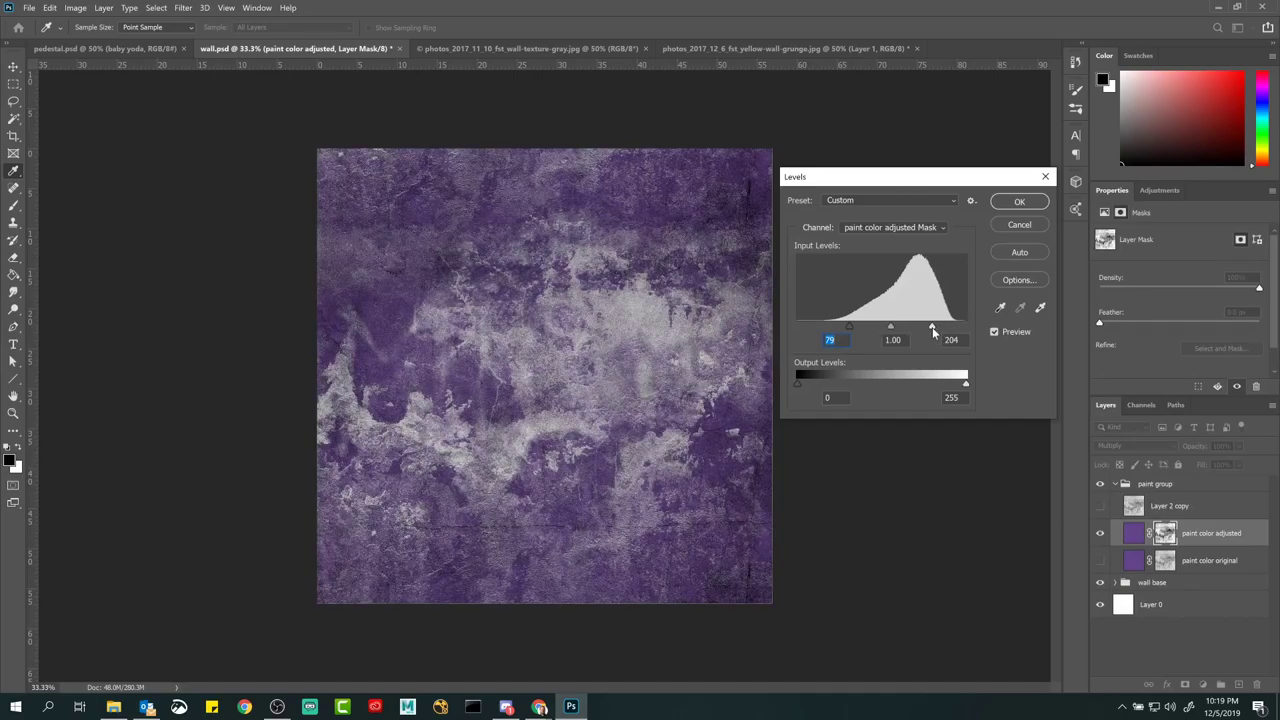
Step: Compare the wall with the Levels preview off and on
click(995, 331)
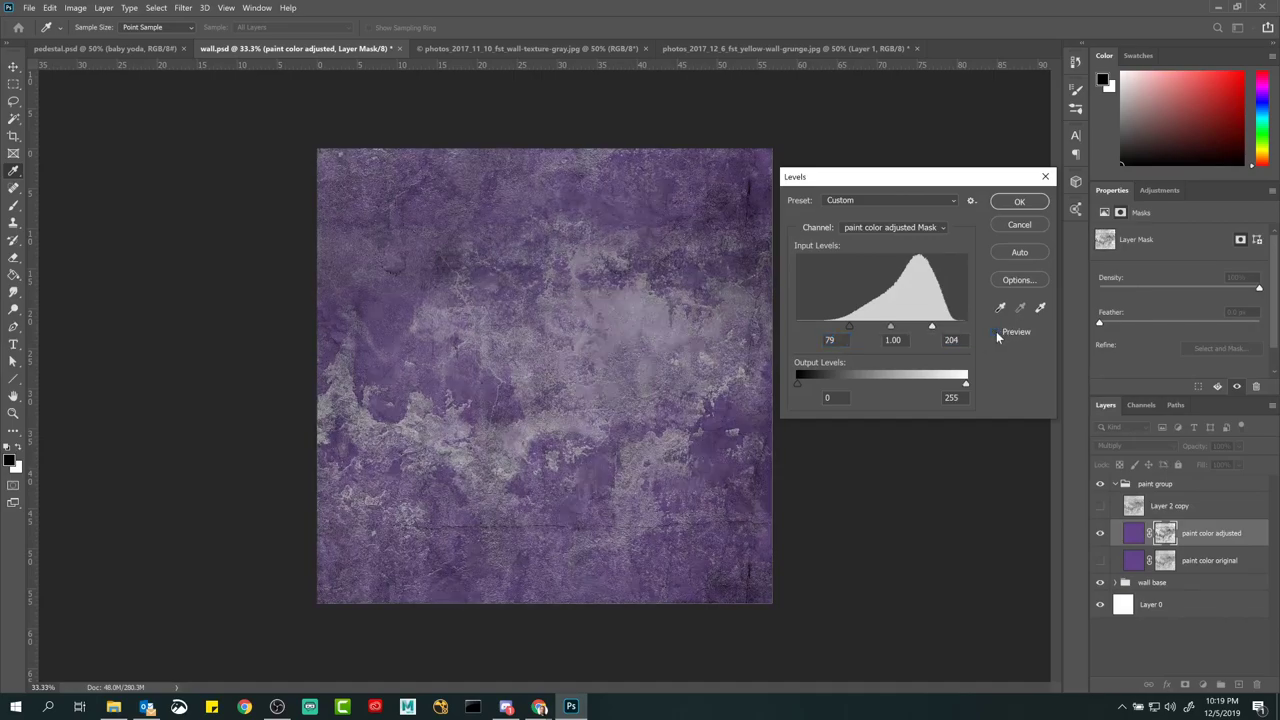
click(995, 331)
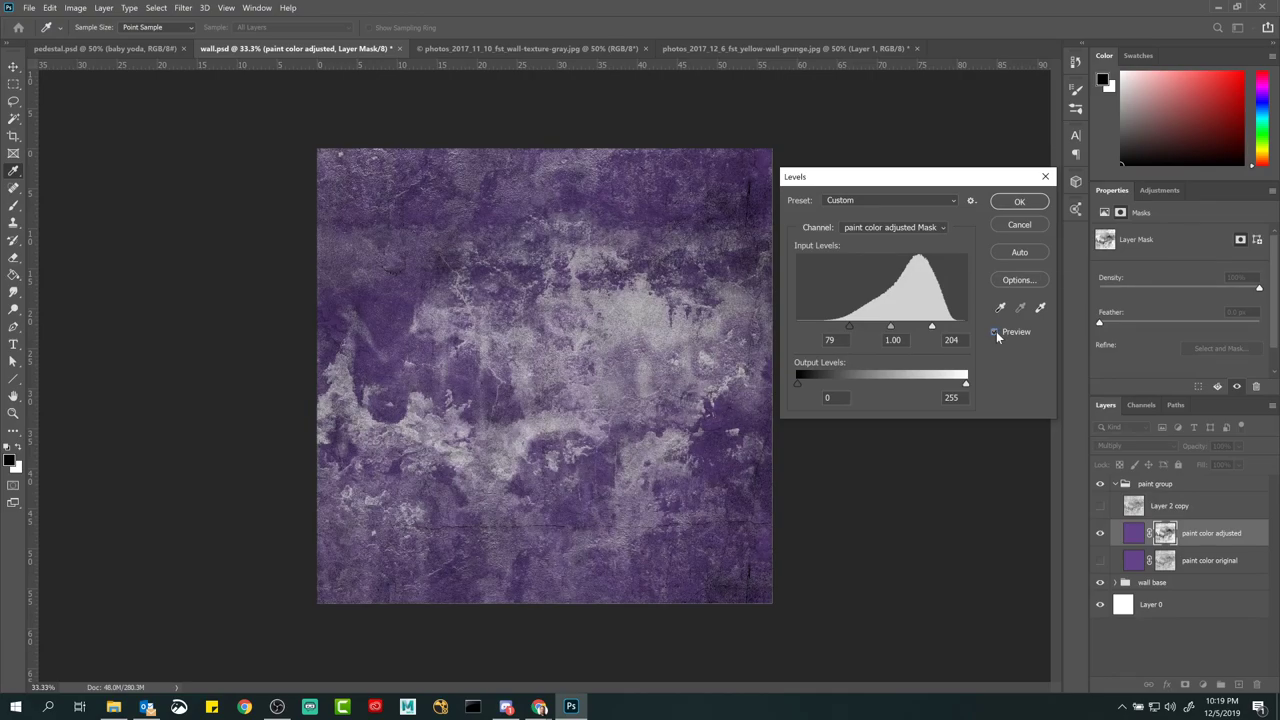
click(995, 331)
click(995, 331)
click(995, 331)
Step: Try different Levels midtones on the mask, settle on 0.56 and apply the adjustment
drag(890, 327, 918, 332)
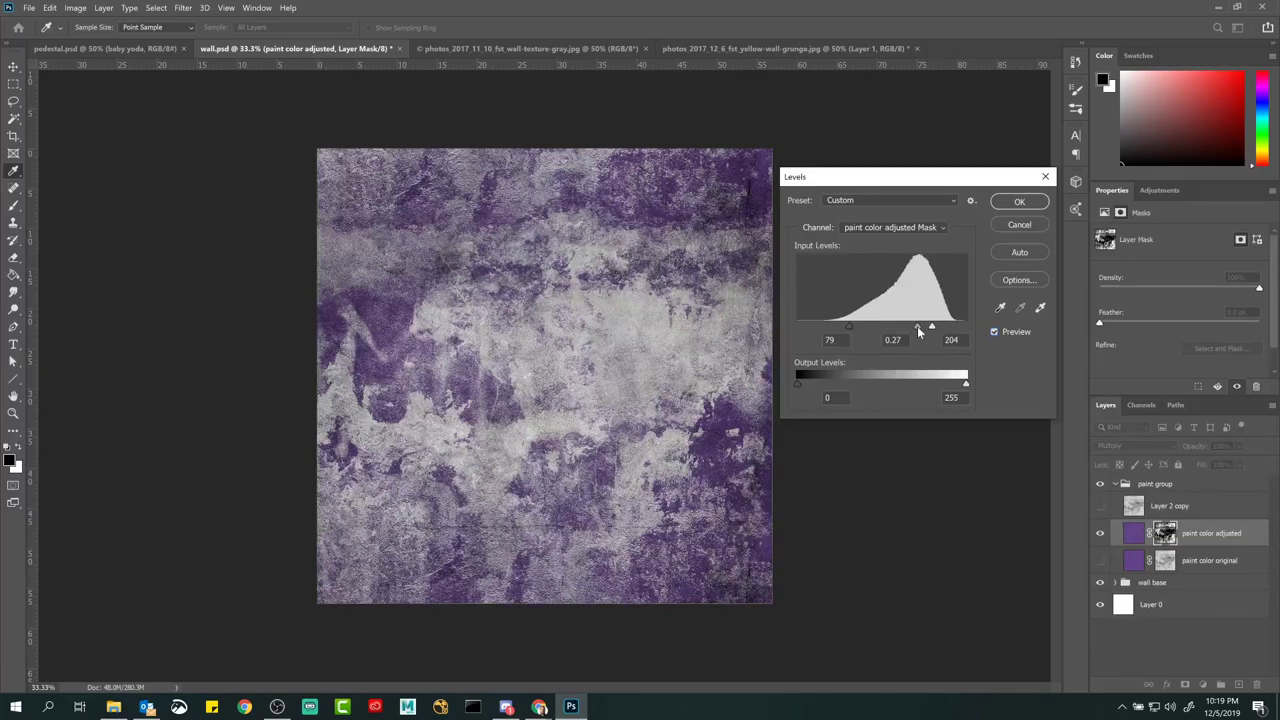
drag(917, 326, 864, 329)
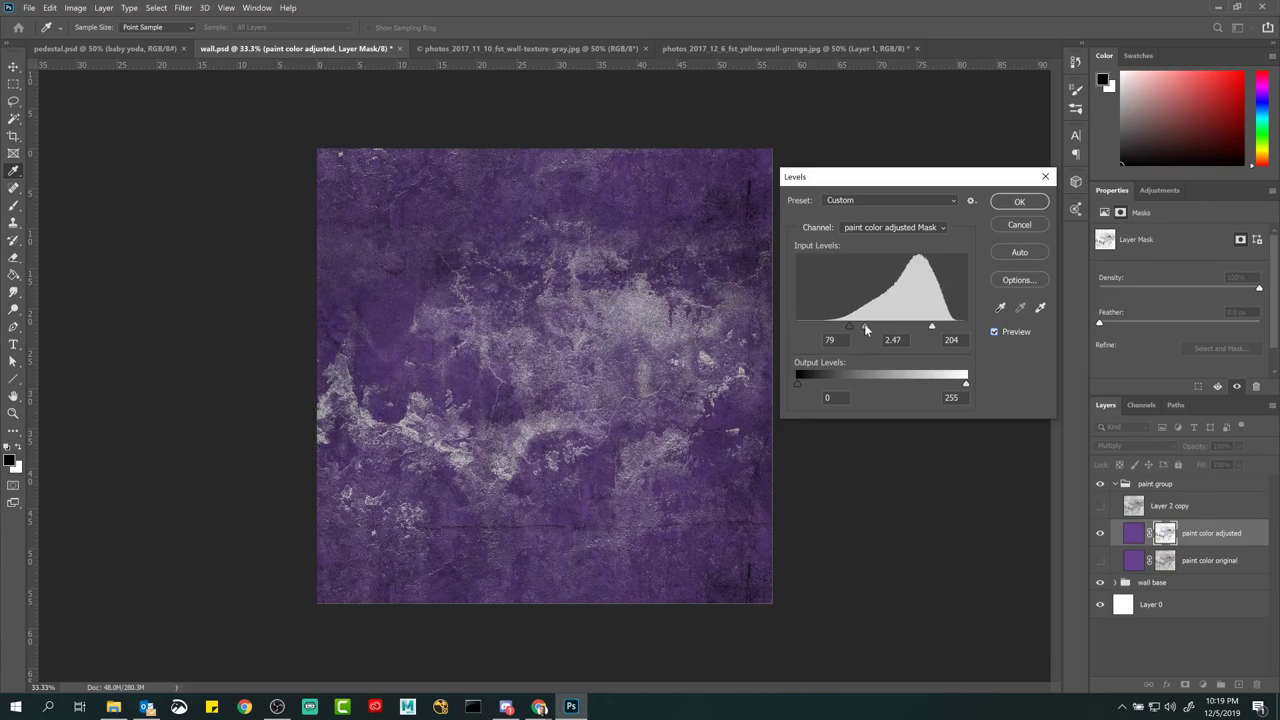
drag(865, 324, 907, 338)
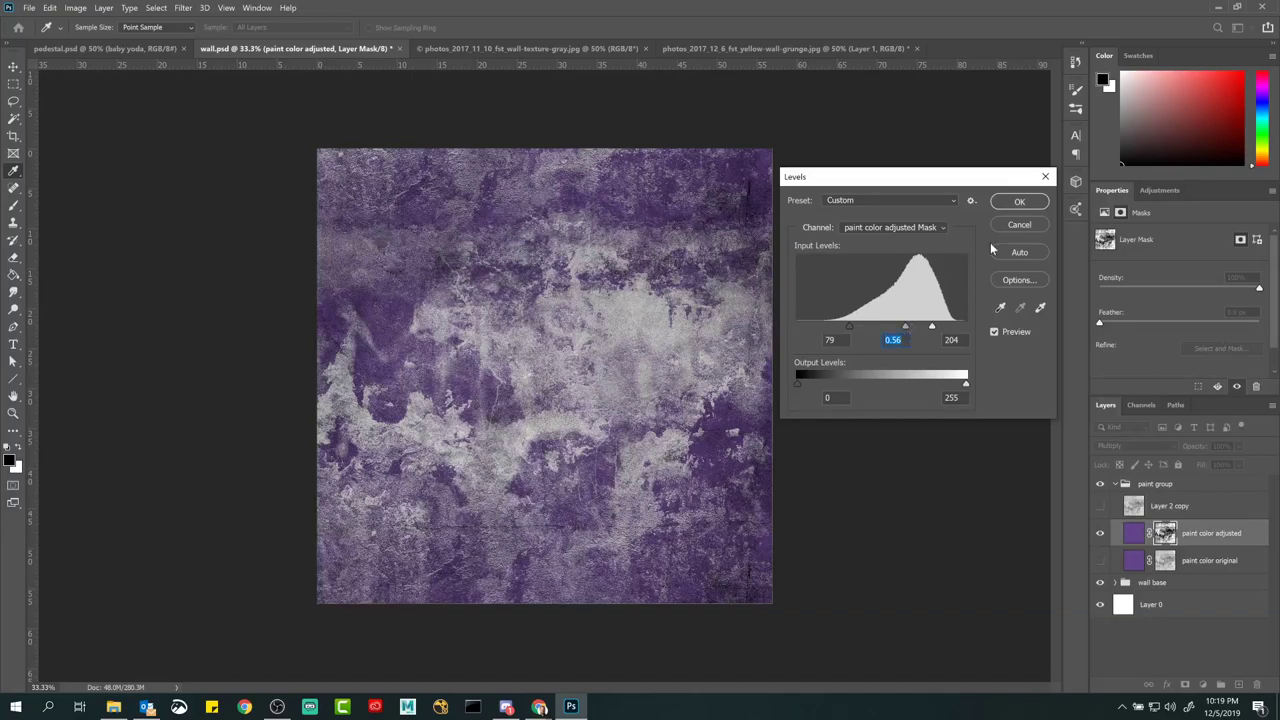
click(1017, 202)
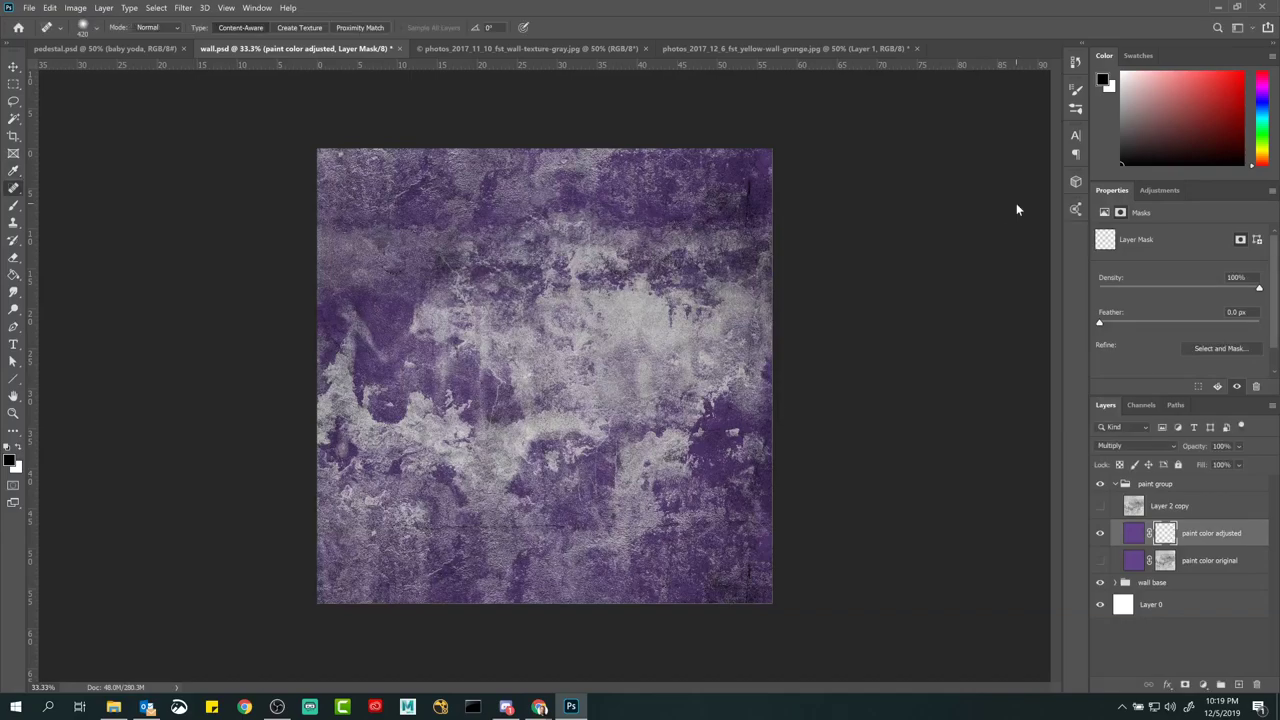
Step: Compare the paint color adjusted and paint color original layers by showing each in turn, leaving only the adjusted one visible
click(1100, 533)
click(1100, 560)
click(1100, 558)
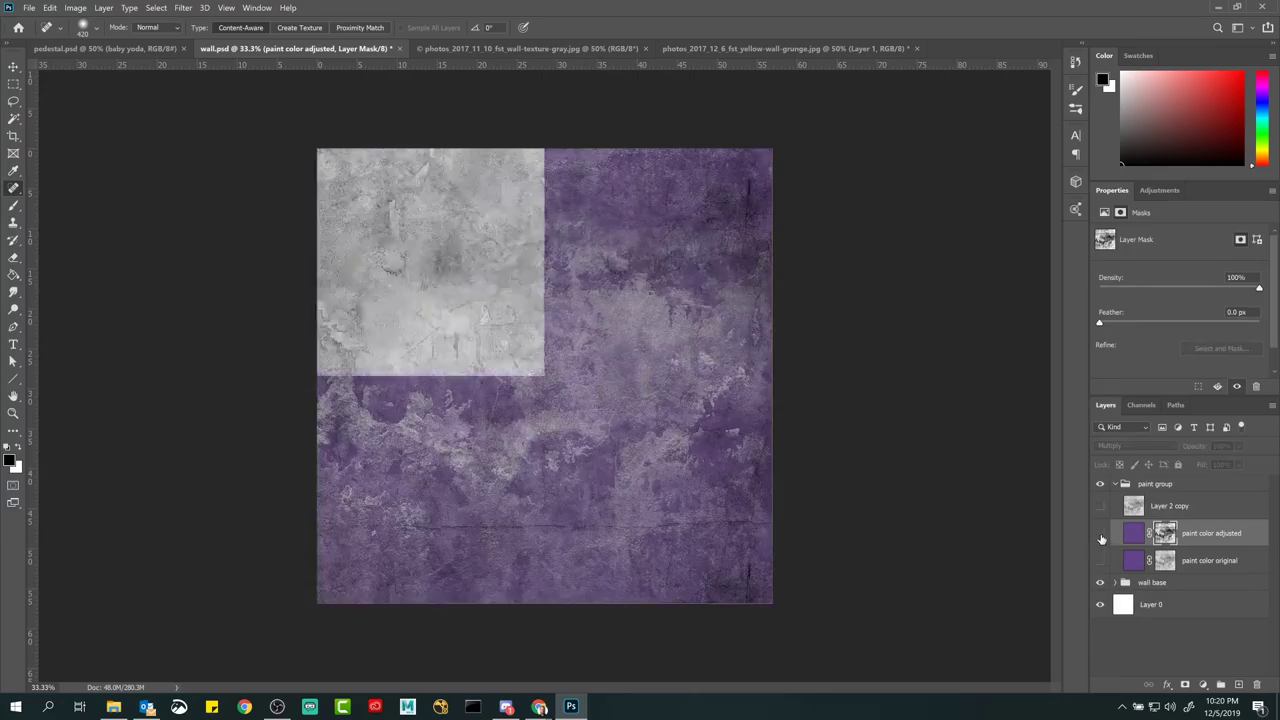
click(1100, 534)
click(1100, 533)
click(1100, 560)
click(1100, 560)
click(1100, 534)
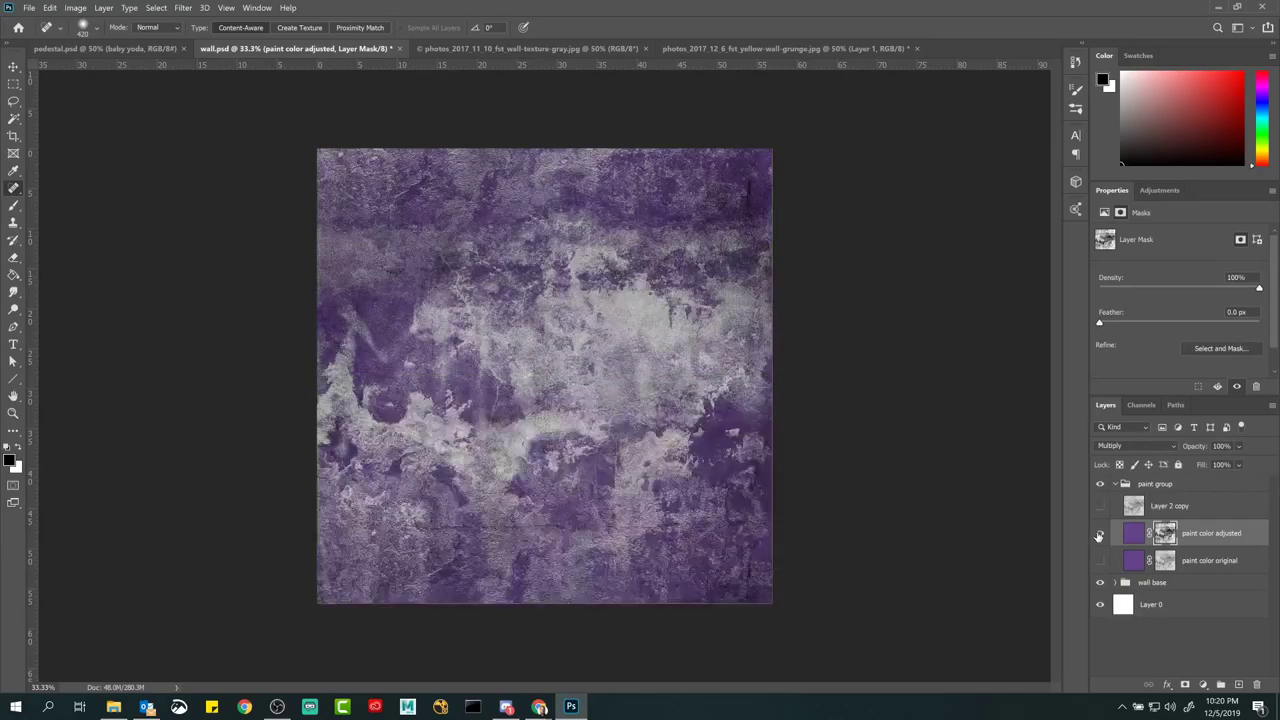
Step: Preview concrete-wall-2768389.jpg in the wall_textures folder and open it in Adobe Photoshop 2020
click(556, 50)
click(105, 48)
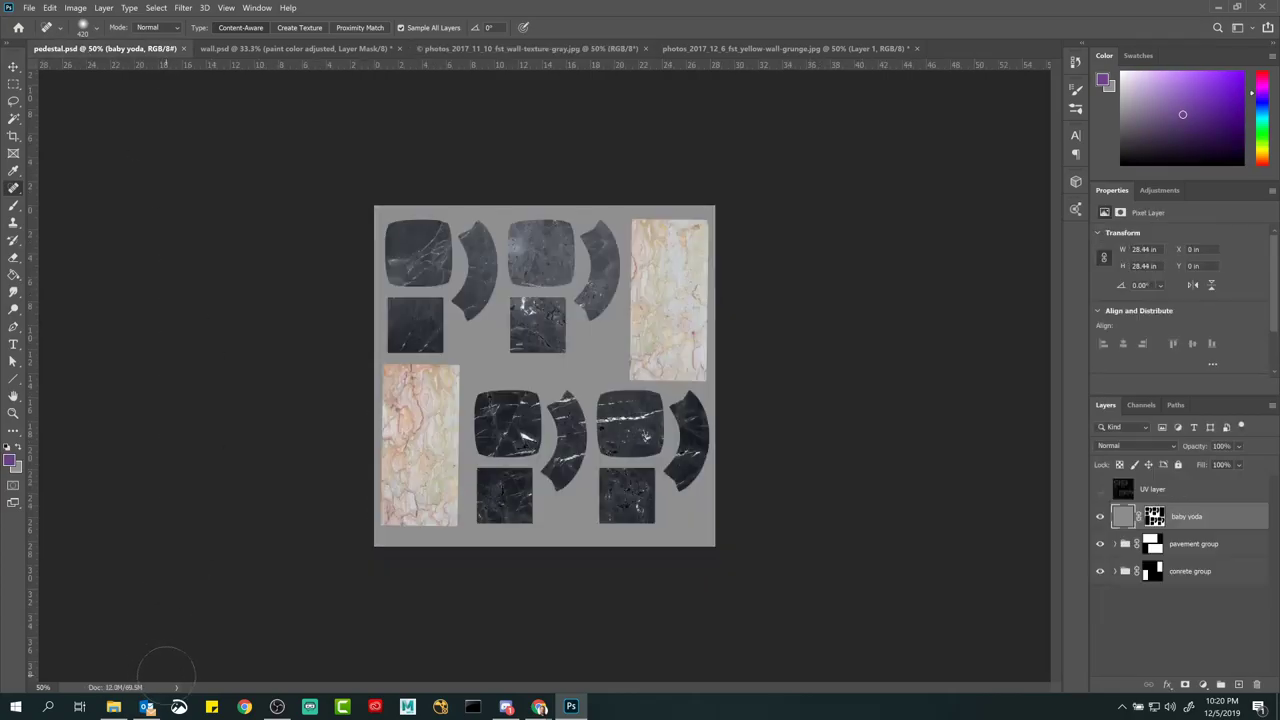
click(113, 707)
double_click(628, 254)
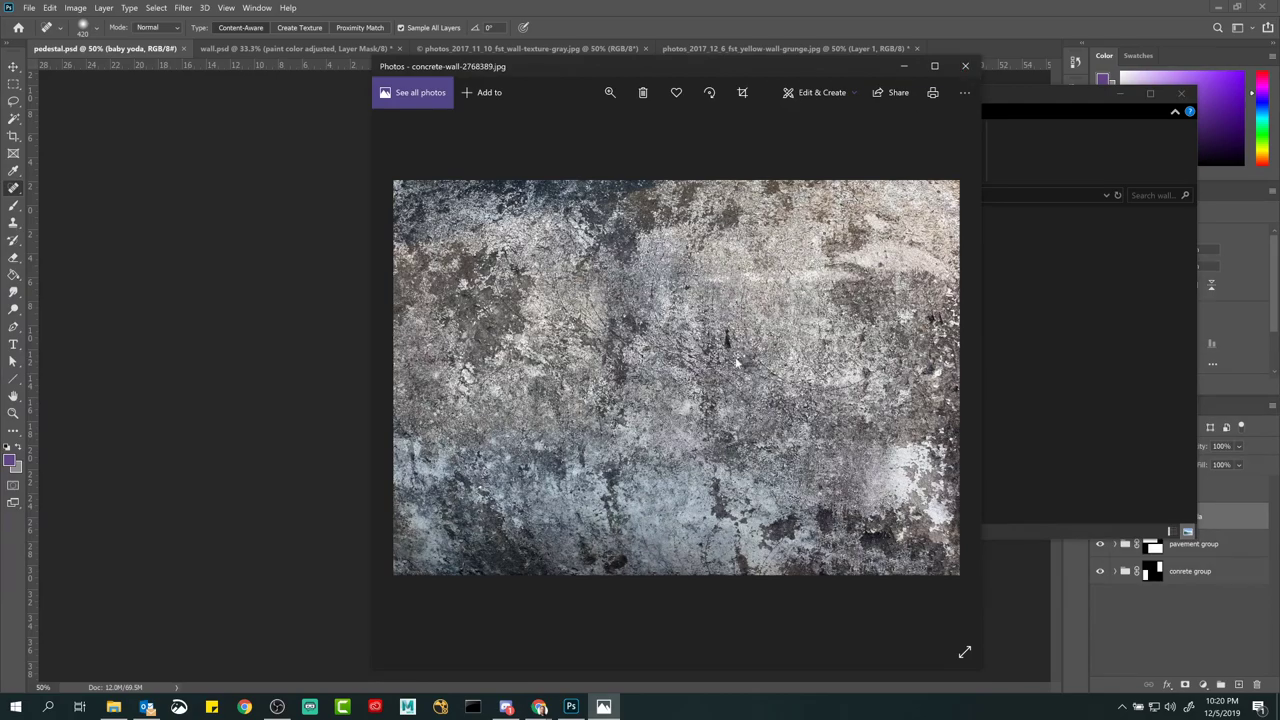
click(965, 67)
right_click(622, 247)
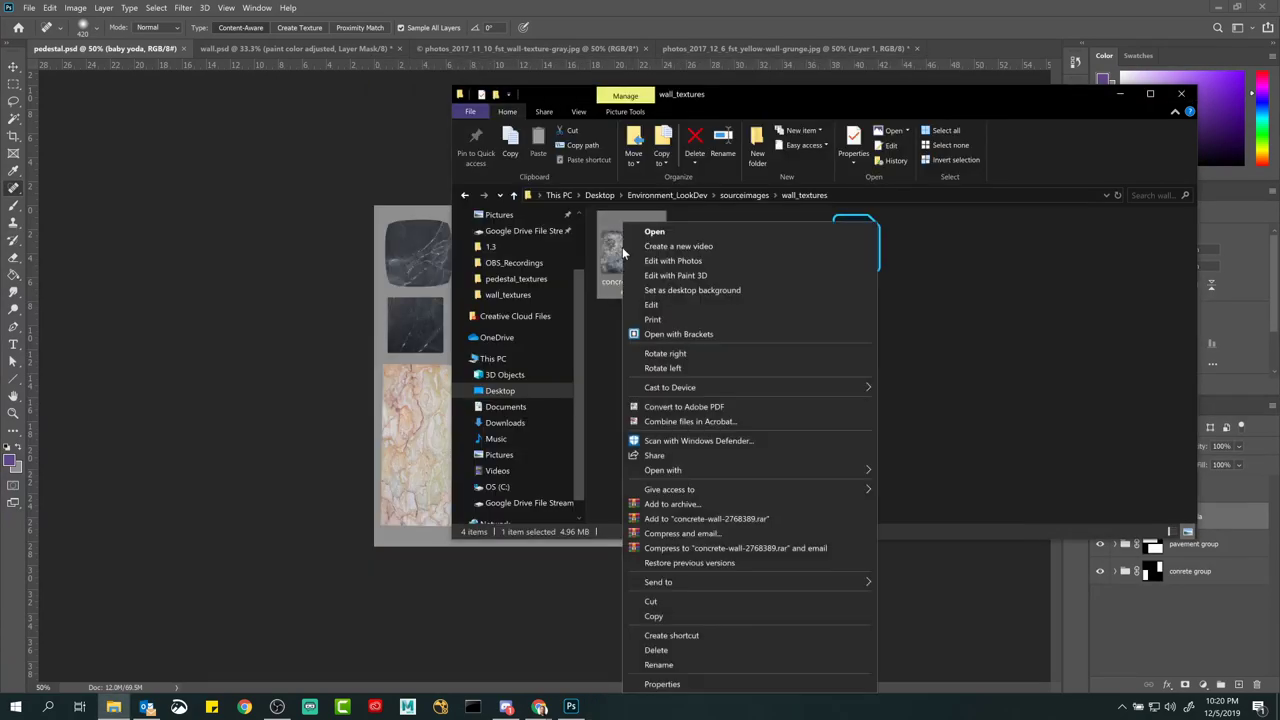
mouse_move(679, 472)
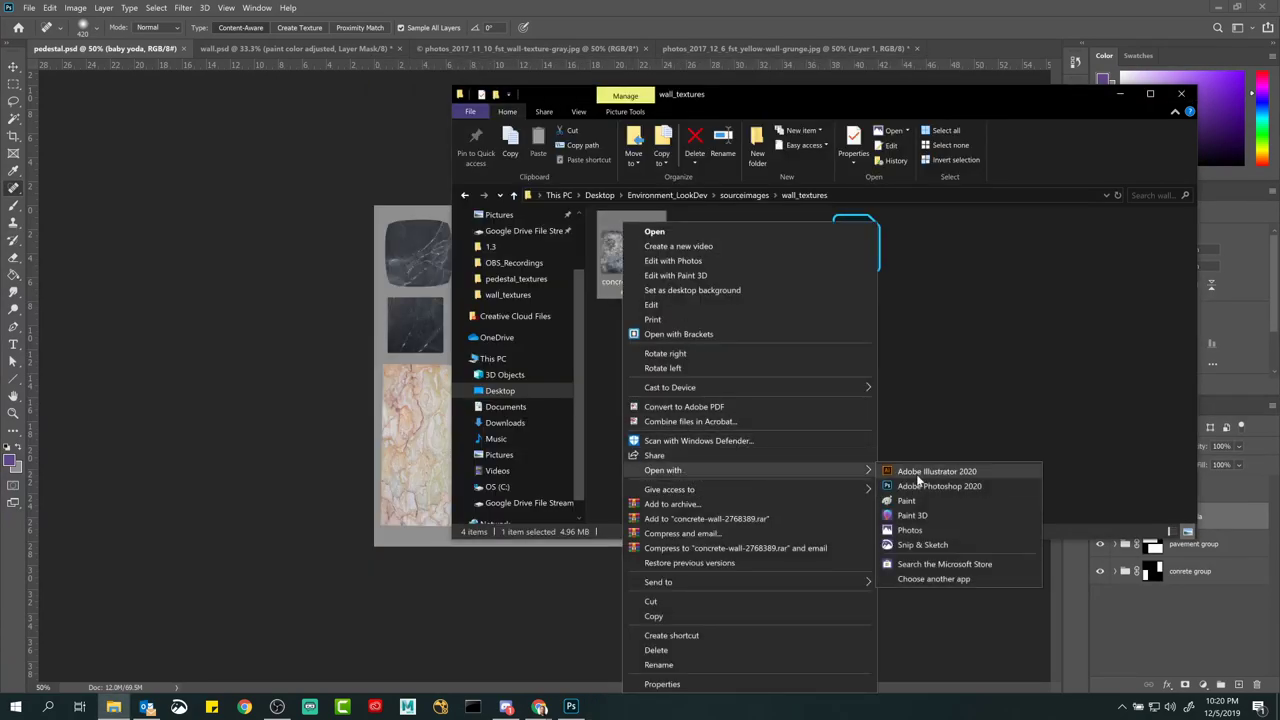
click(924, 478)
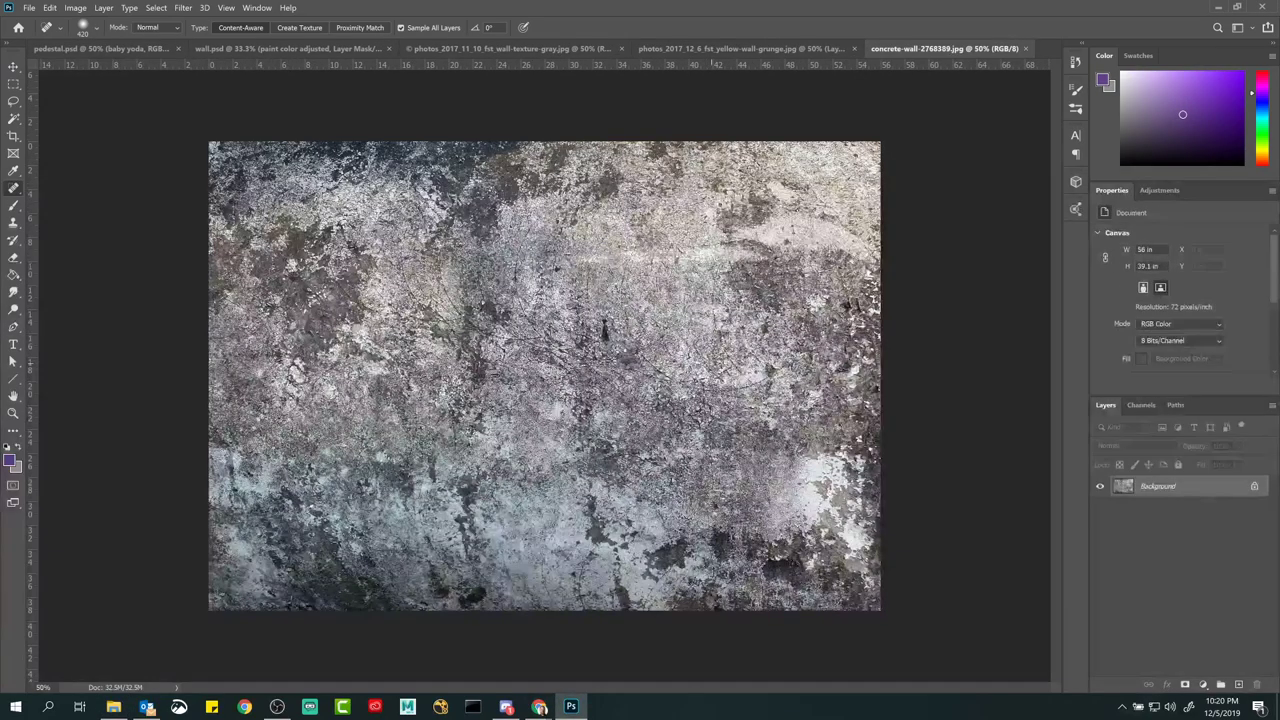
Step: Copy the concrete wall photo into wall.psd above the collapsed paint group and name its layer "dirt"
click(298, 48)
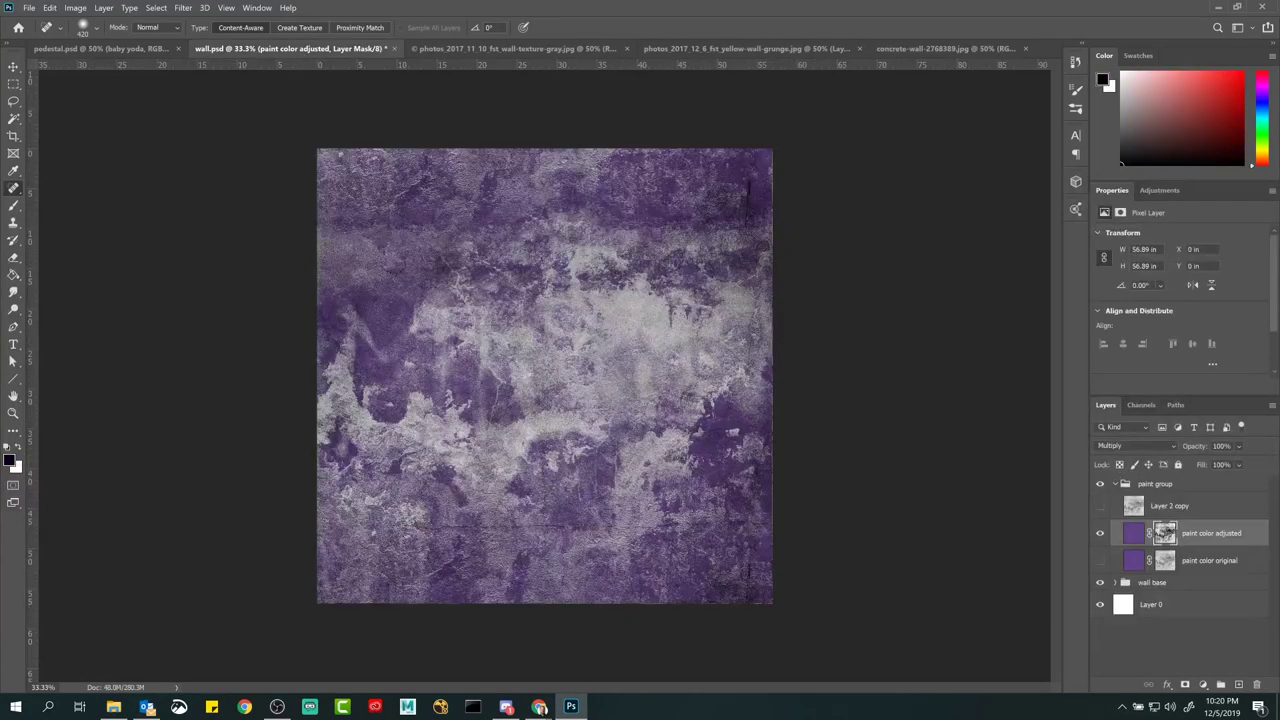
click(1127, 486)
click(1116, 484)
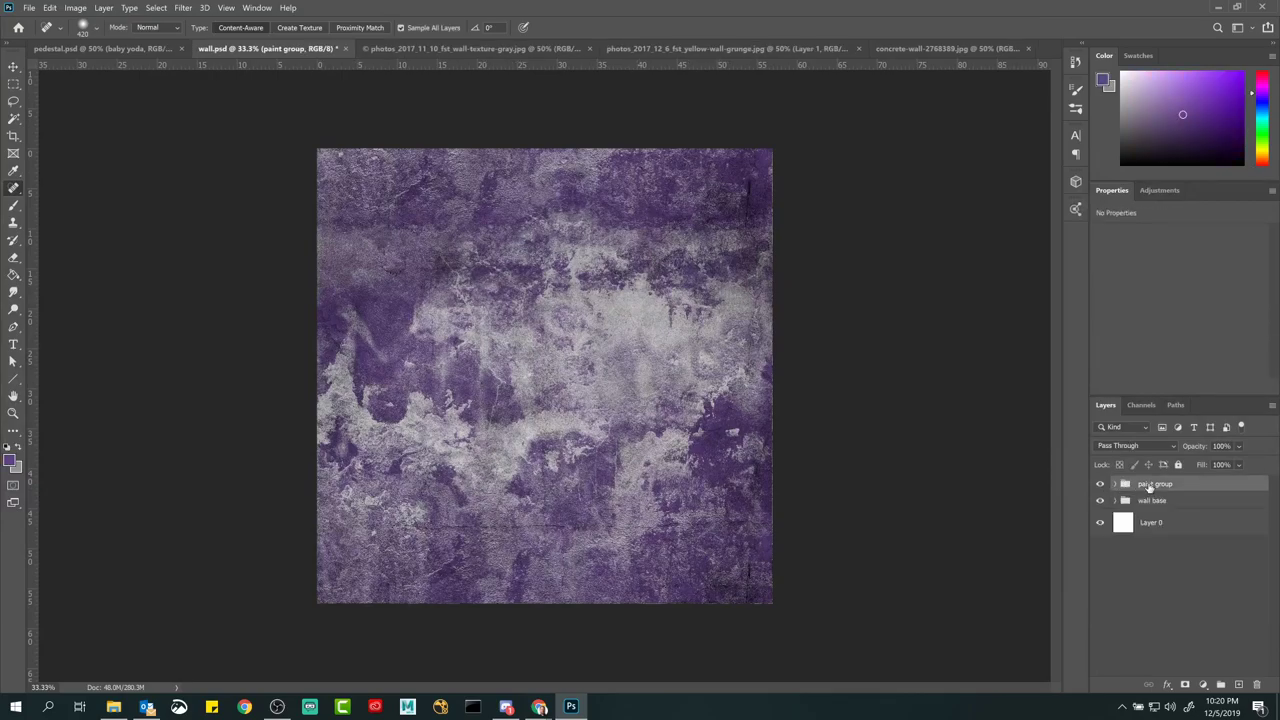
key(ctrl+v)
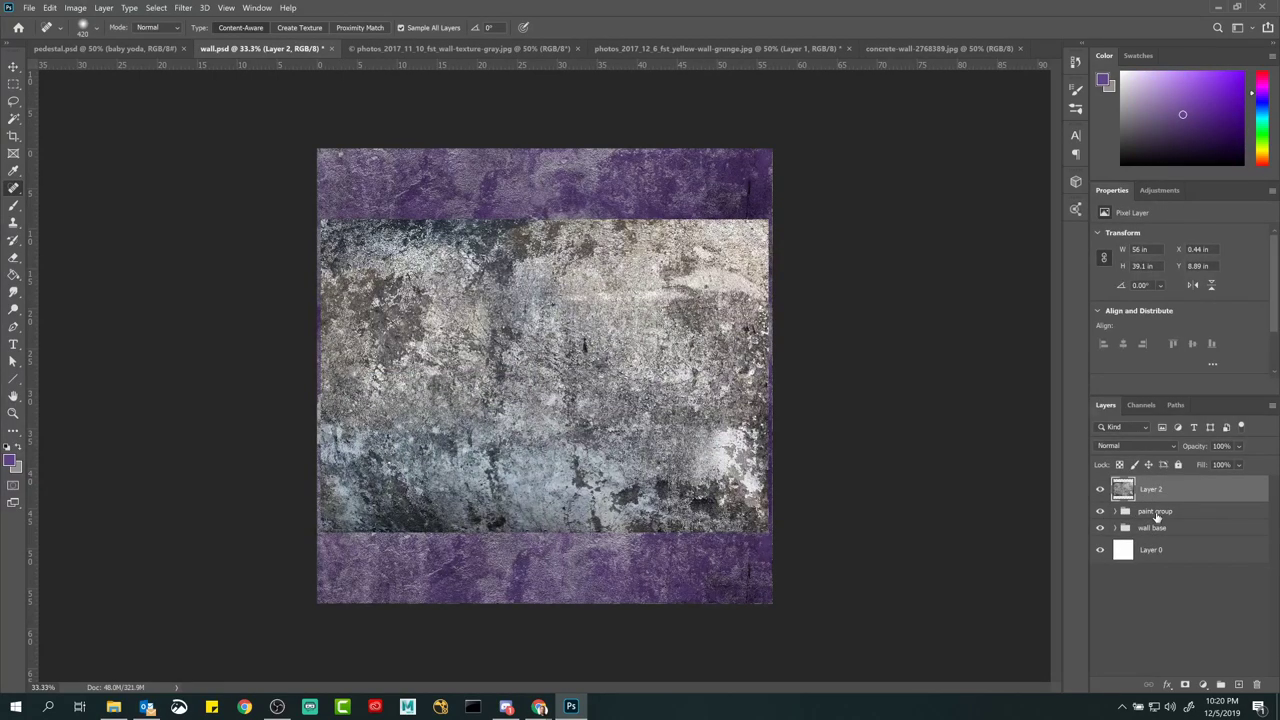
double_click(1150, 489)
text(dirt)
key(Return)
Step: Scale the dirt layer proportionally to about 149% so it covers the whole canvas
key(ctrl+t)
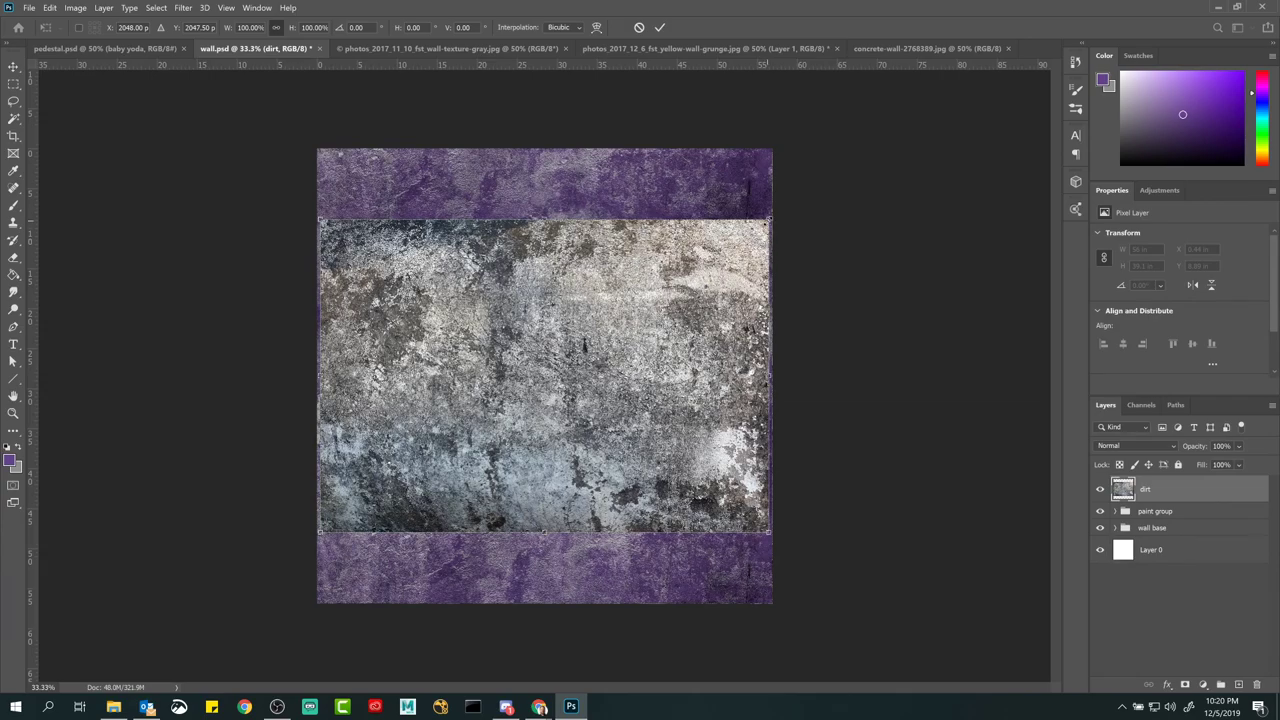
drag(770, 219, 896, 159)
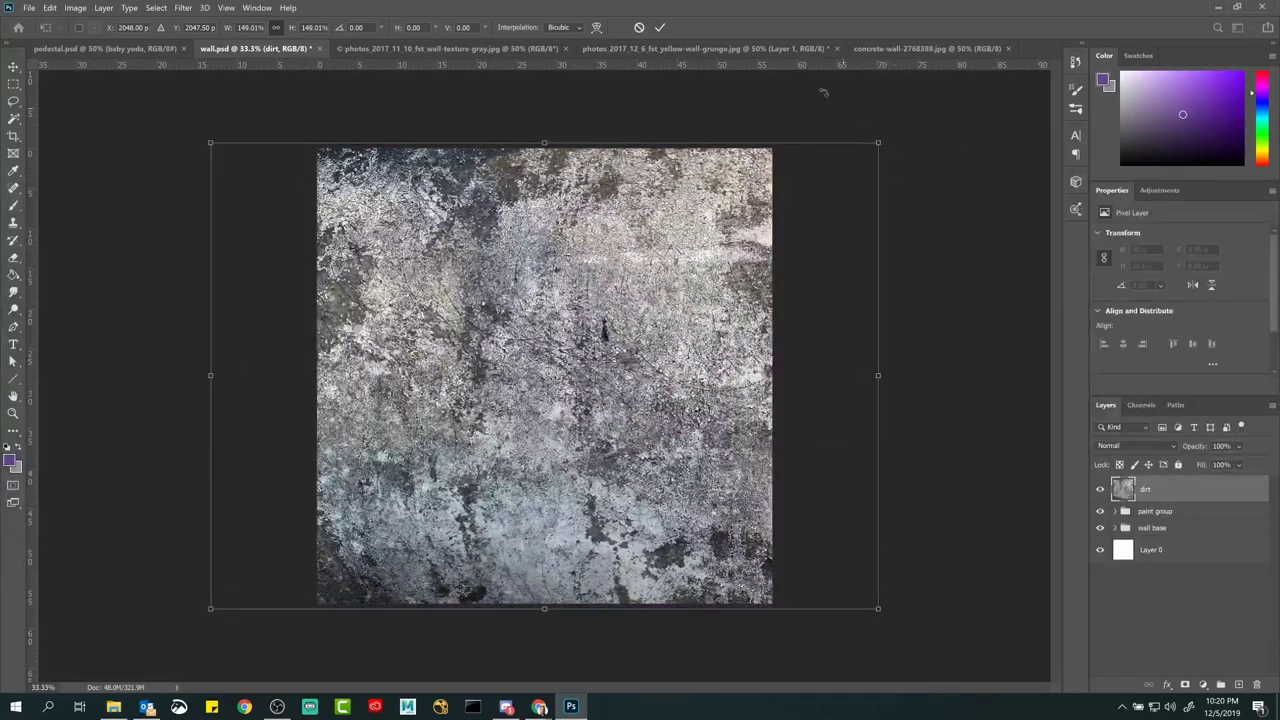
click(659, 27)
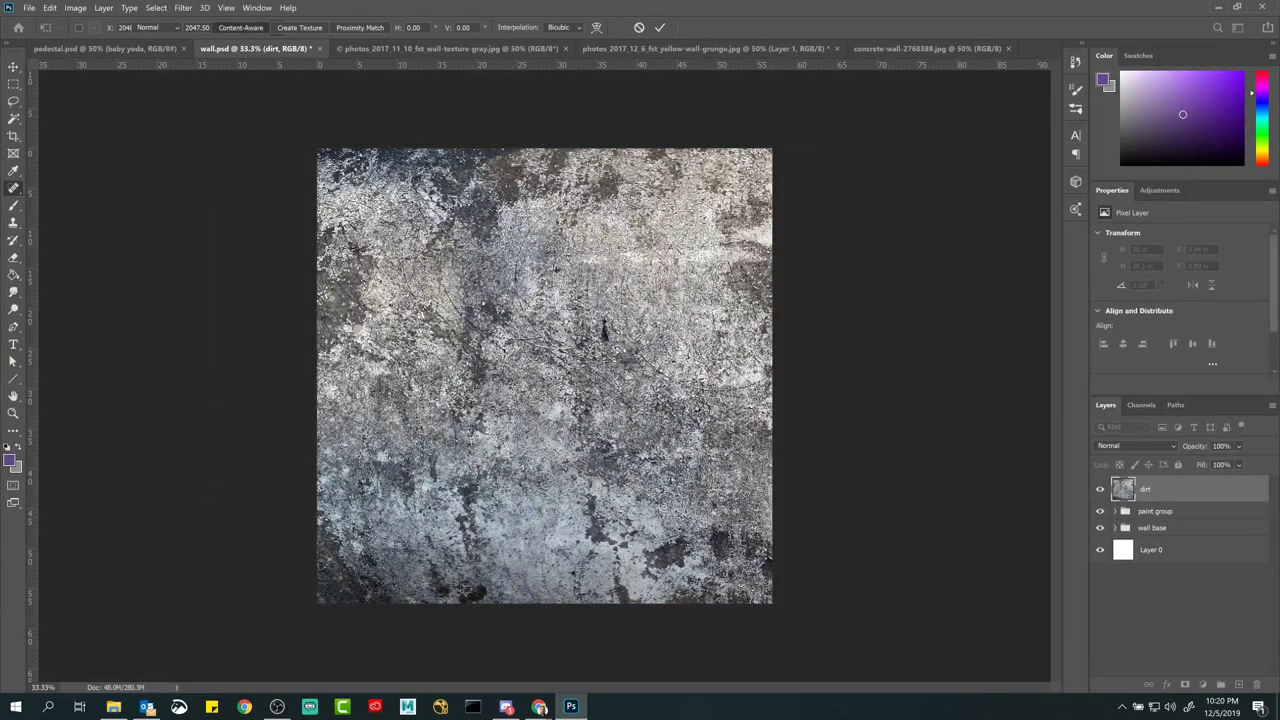
Step: Set the dirt layer's blend mode to Overlay and check its effect by hiding and showing the layer
click(1150, 447)
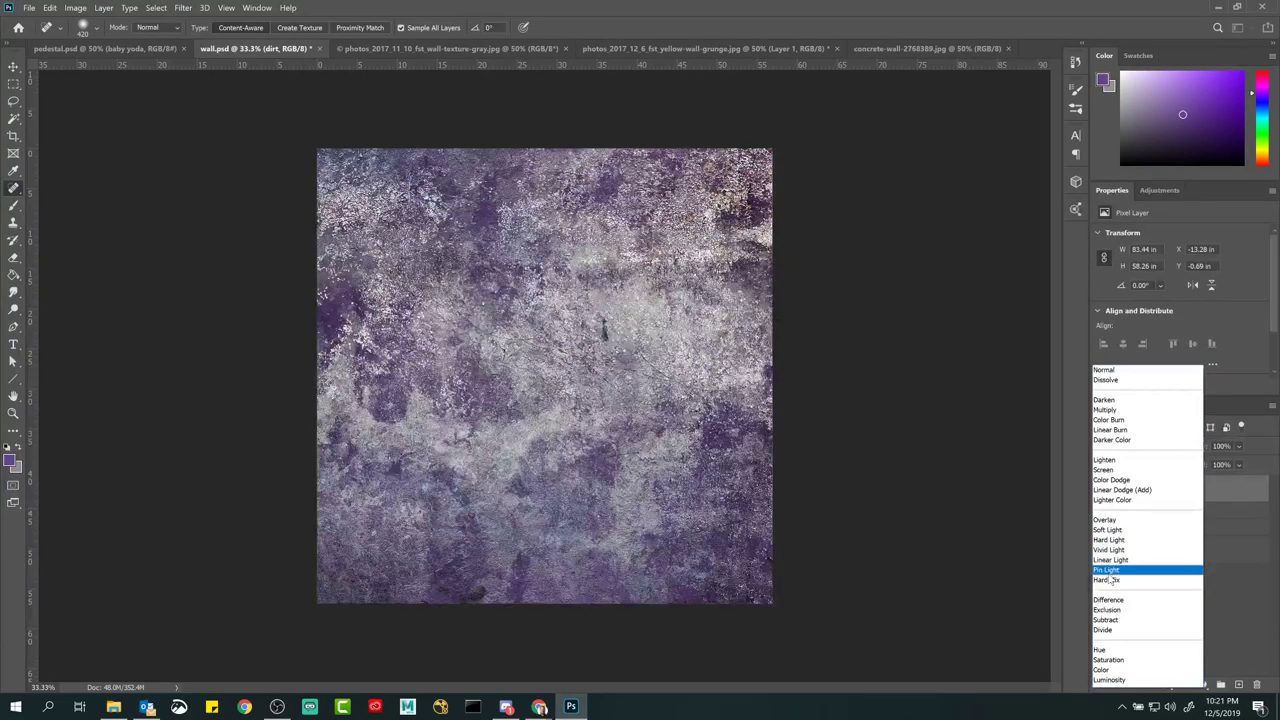
click(1104, 521)
click(1099, 490)
click(1099, 490)
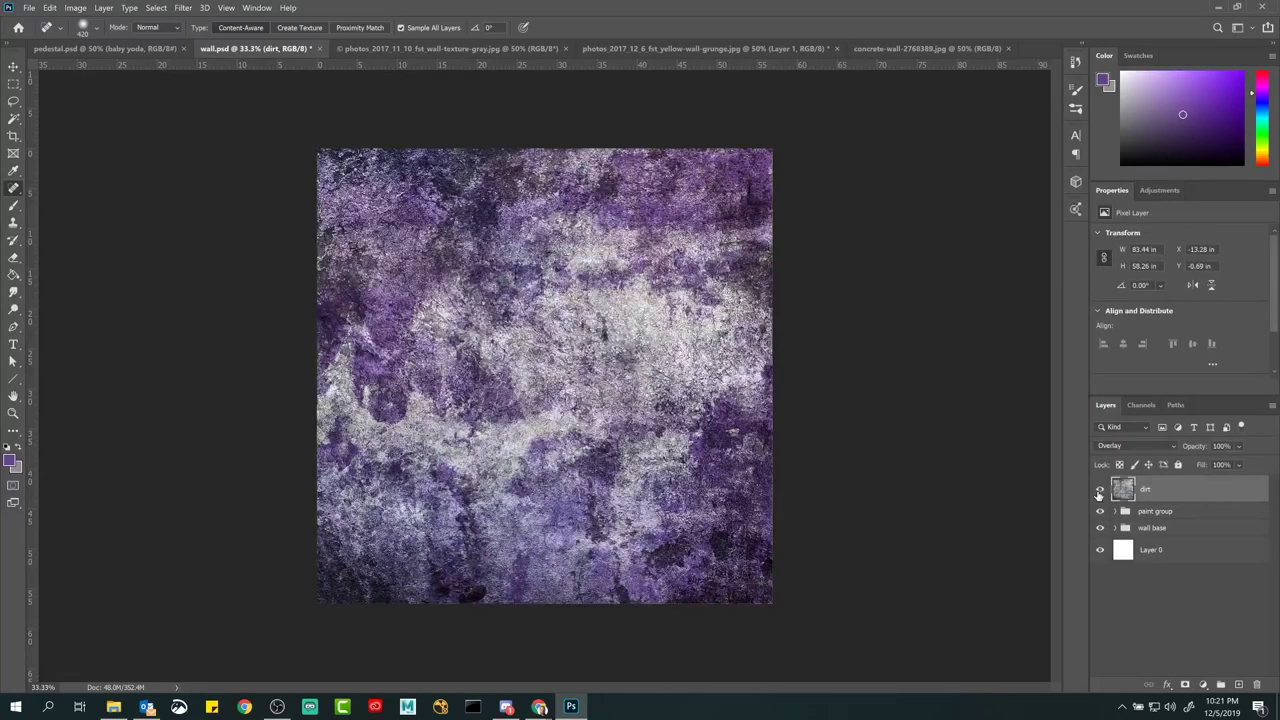
Step: Reduce the dirt layer's opacity to 35%
click(1239, 446)
click(1233, 466)
drag(1233, 466, 1231, 467)
Step: Compare the wall with and without the dirt layer, leaving it visible, and review the layers inside the paint group
click(1099, 490)
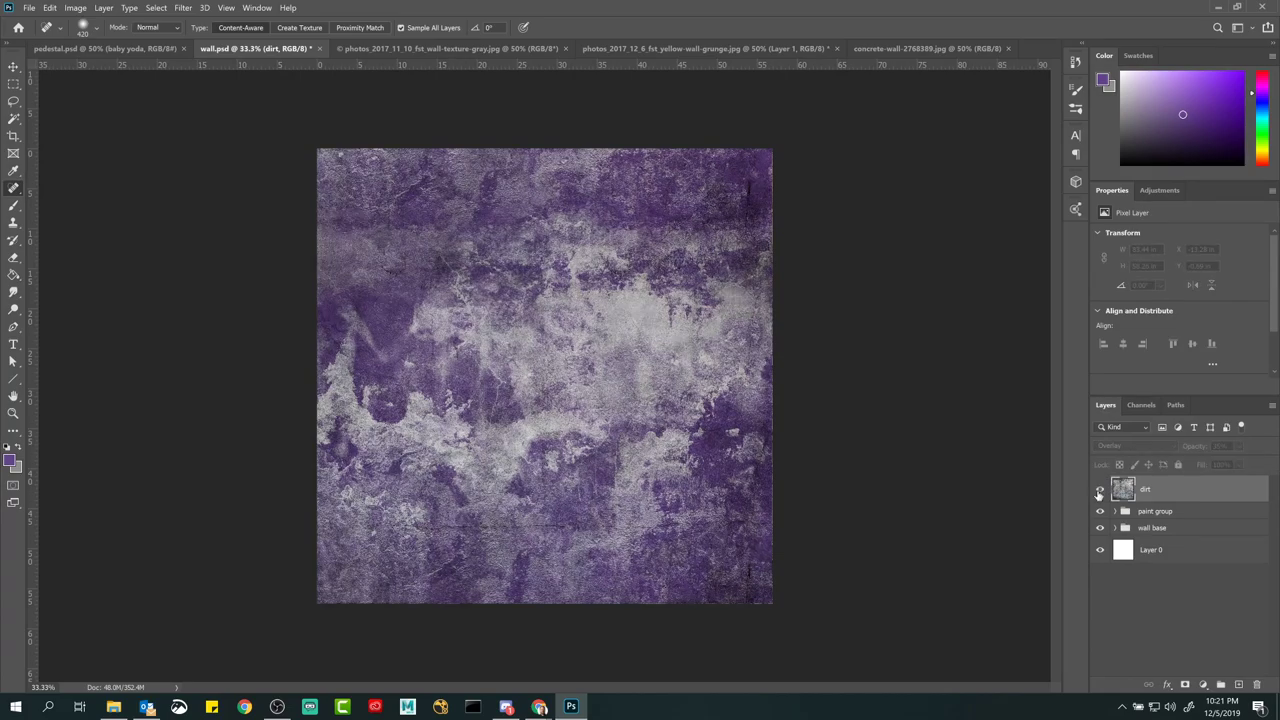
click(1099, 490)
click(1099, 490)
click(1099, 490)
click(1099, 490)
click(1099, 490)
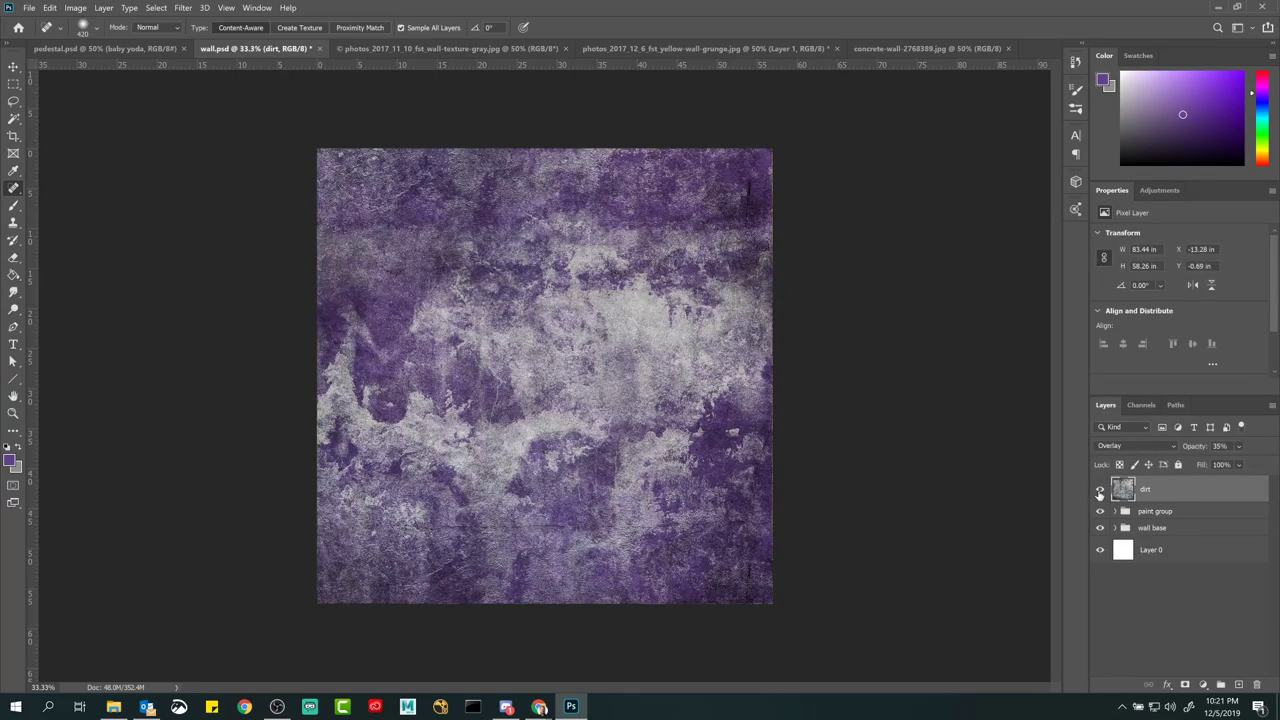
click(1099, 490)
click(1099, 490)
click(1117, 511)
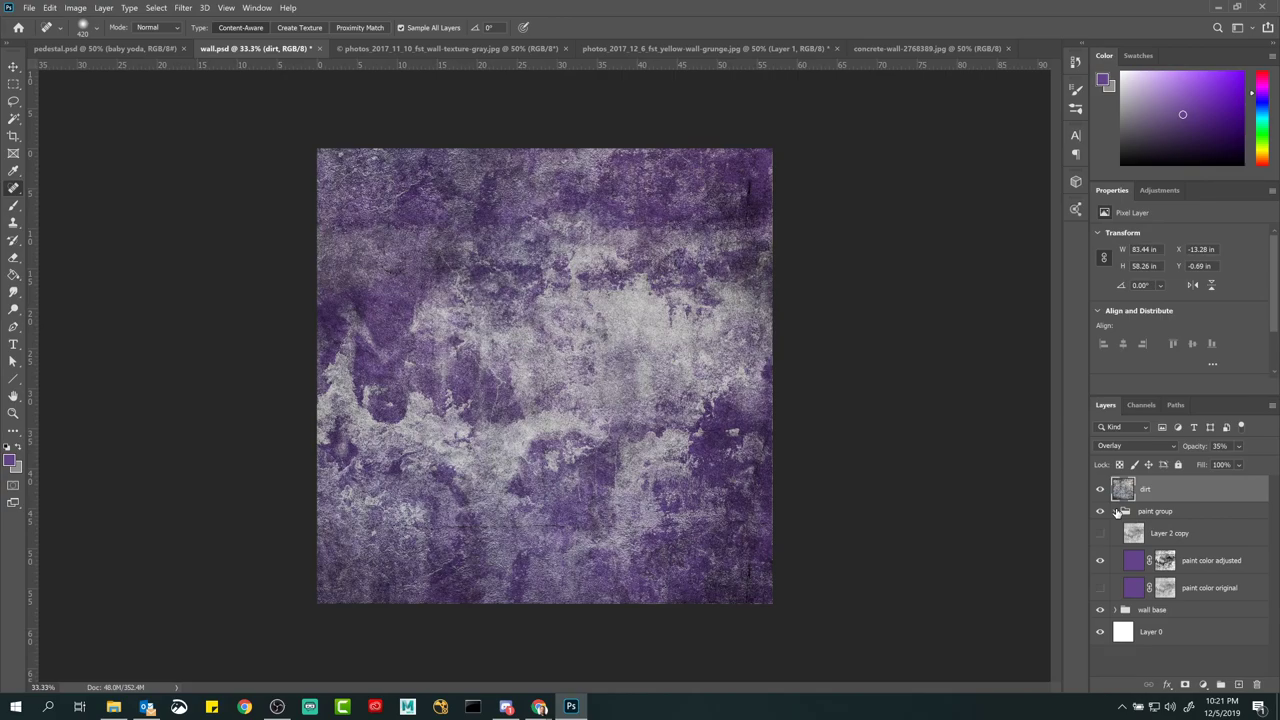
click(1117, 511)
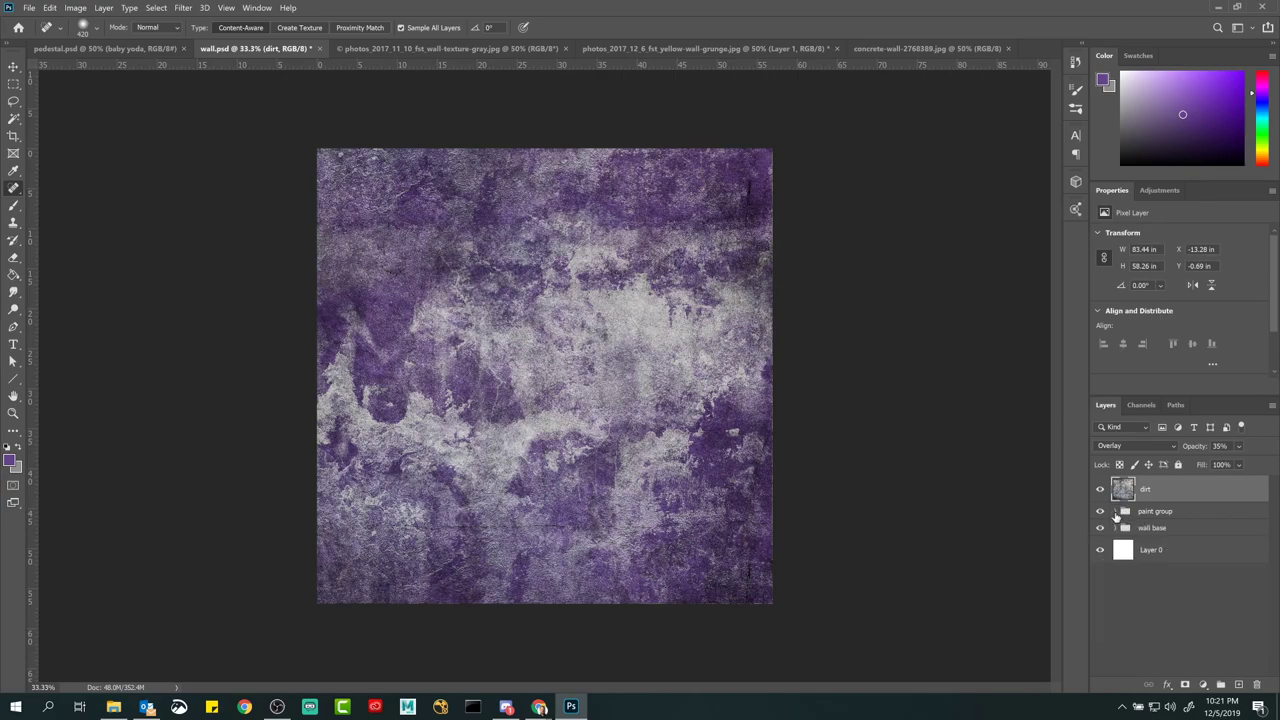